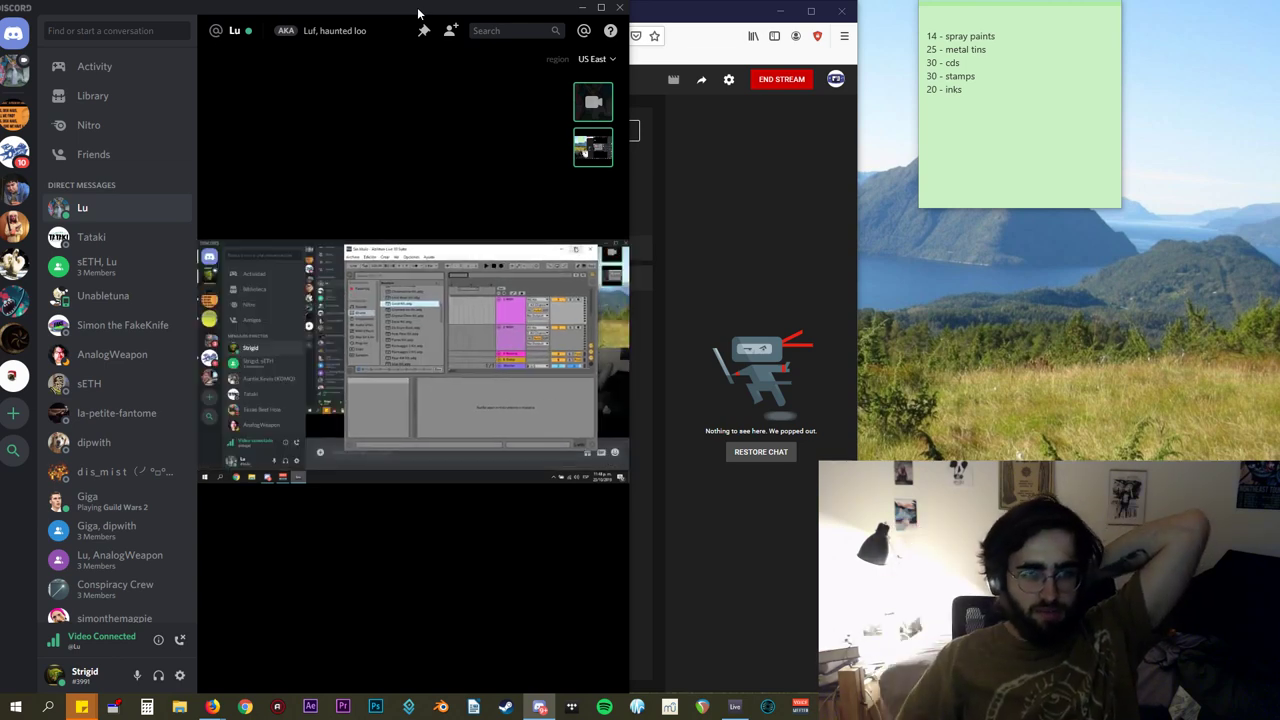
Snap the Discord call window to the right half of the desktop and minimize the YouTube Studio browser window.
left_click_drag(424, 16, 1278, 45)
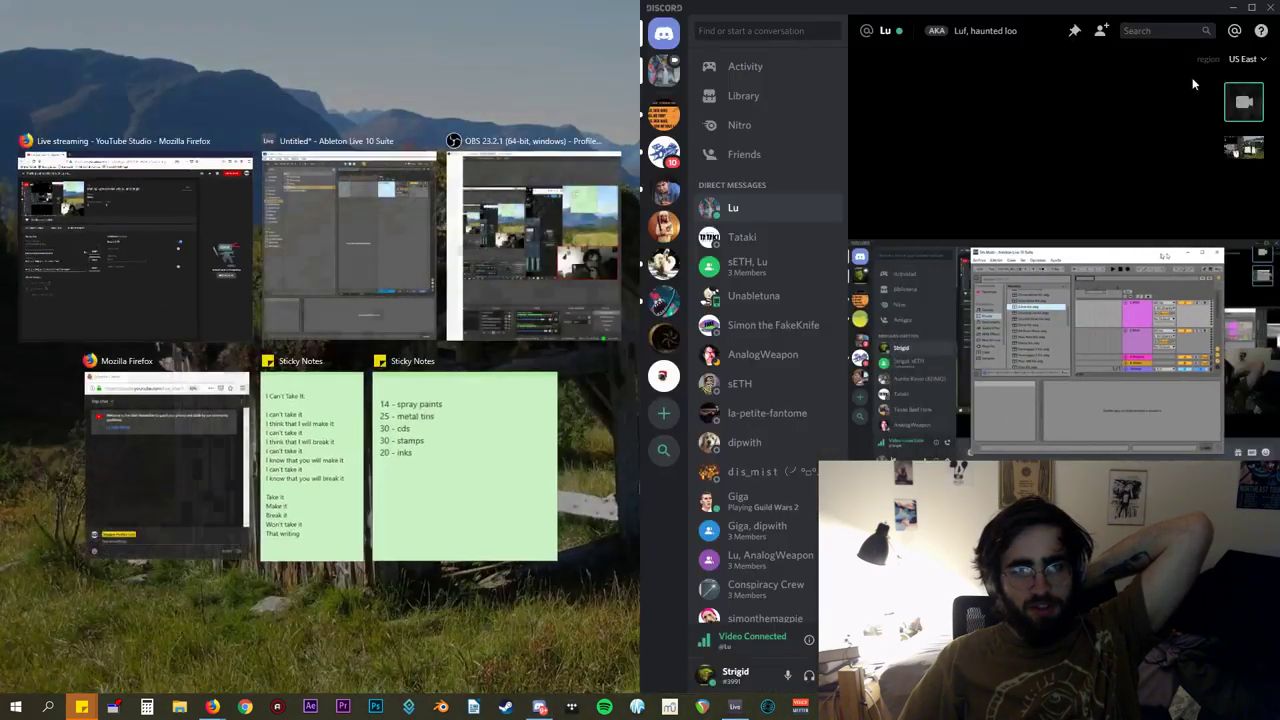
left_click(557, 14)
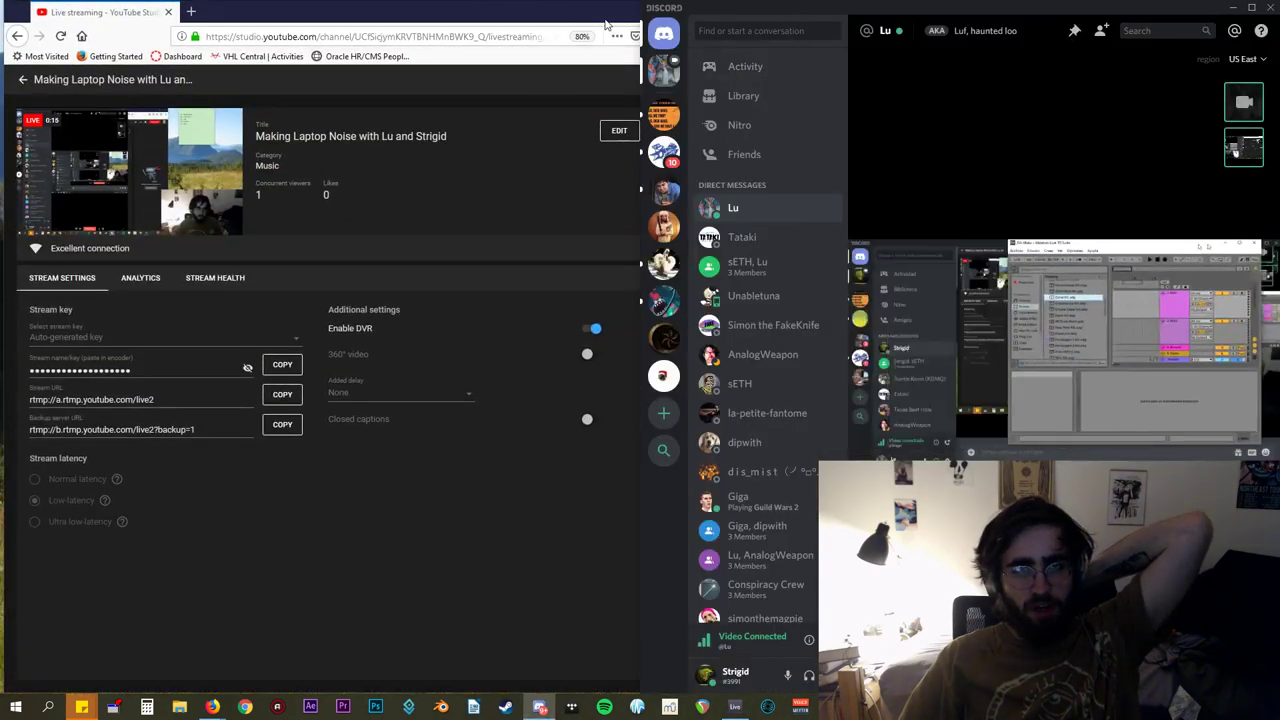
left_click(608, 22)
left_click(780, 11)
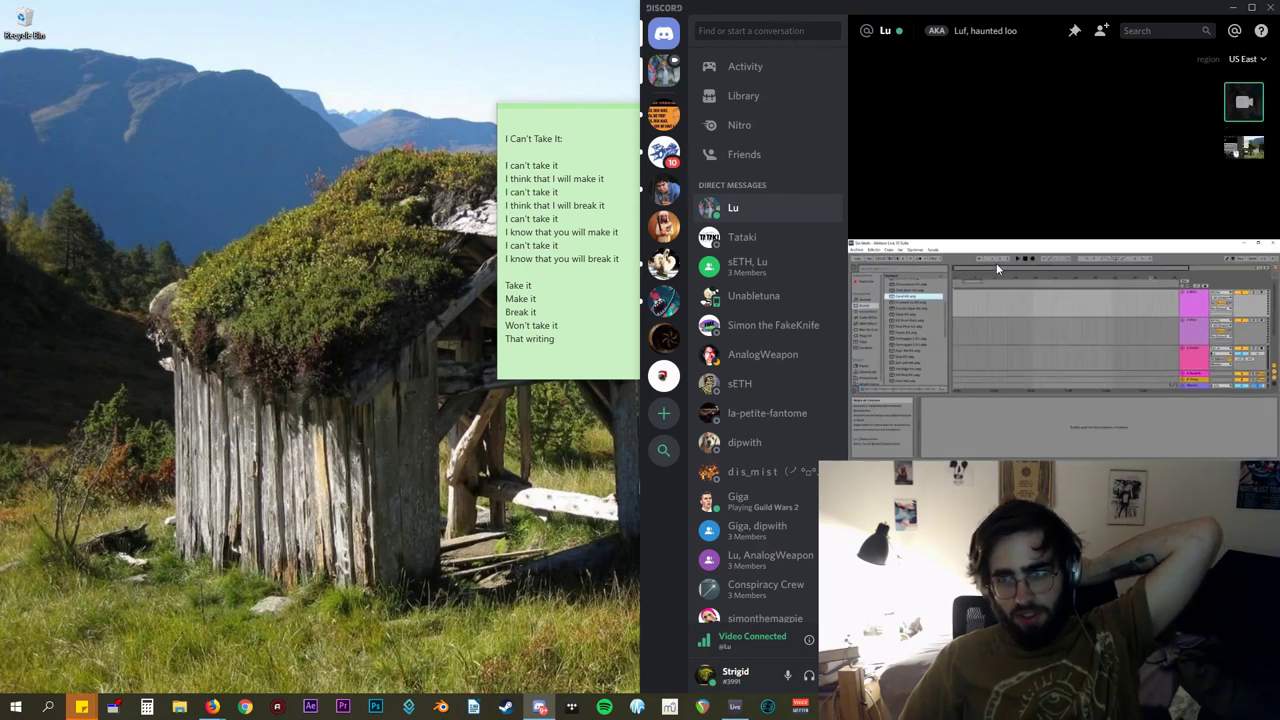
Switch to Ableton Live, close the Preferences window and narrow the browser to widen the arrangement area.
left_click(745, 708)
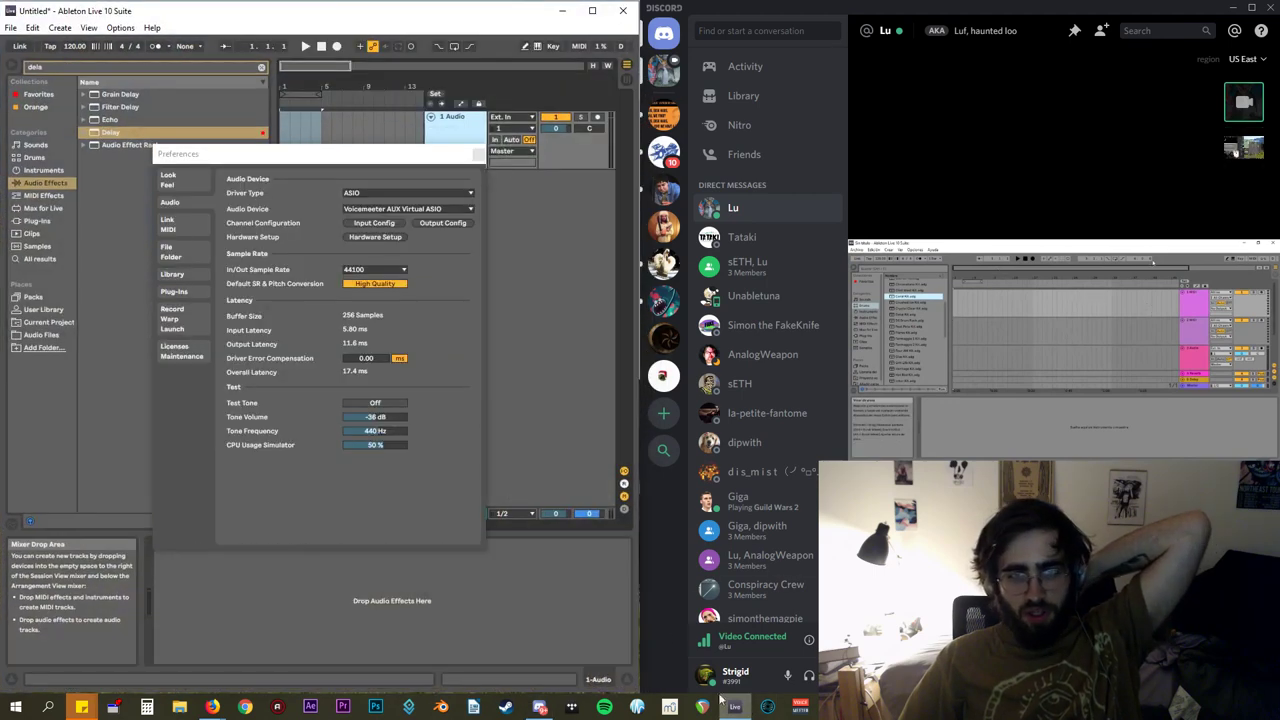
left_click(478, 156)
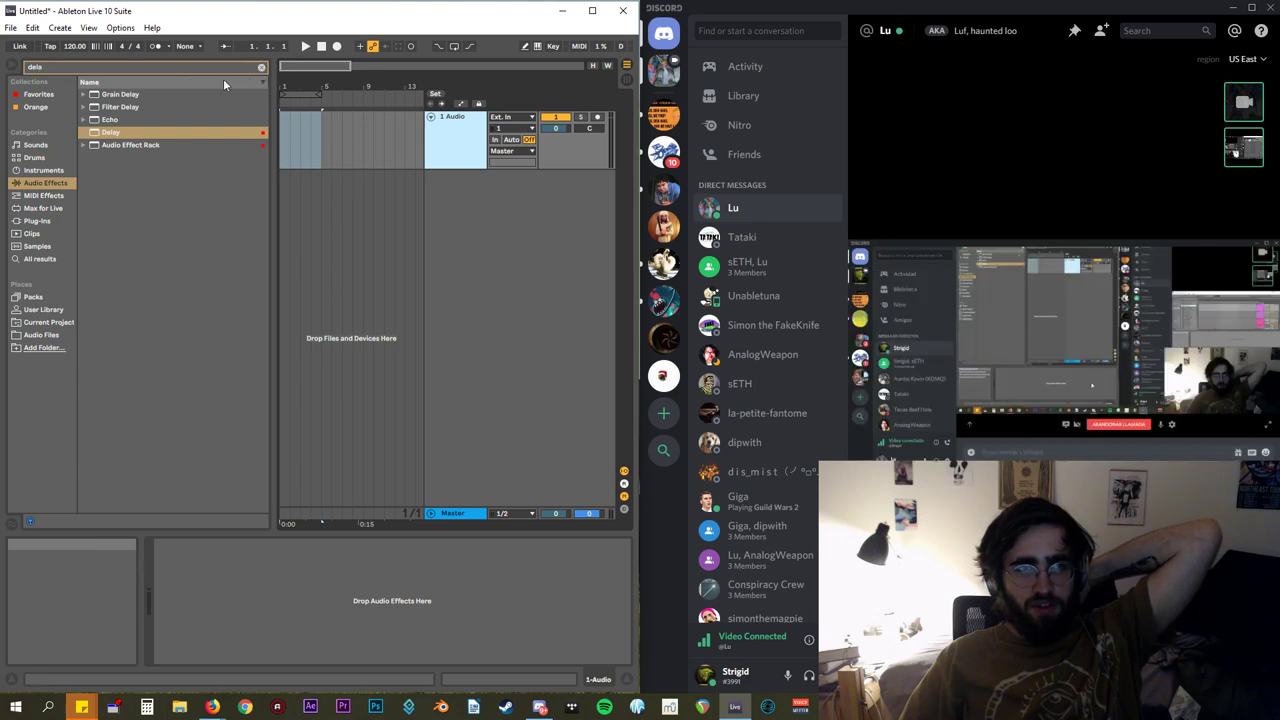
left_click_drag(270, 117, 170, 117)
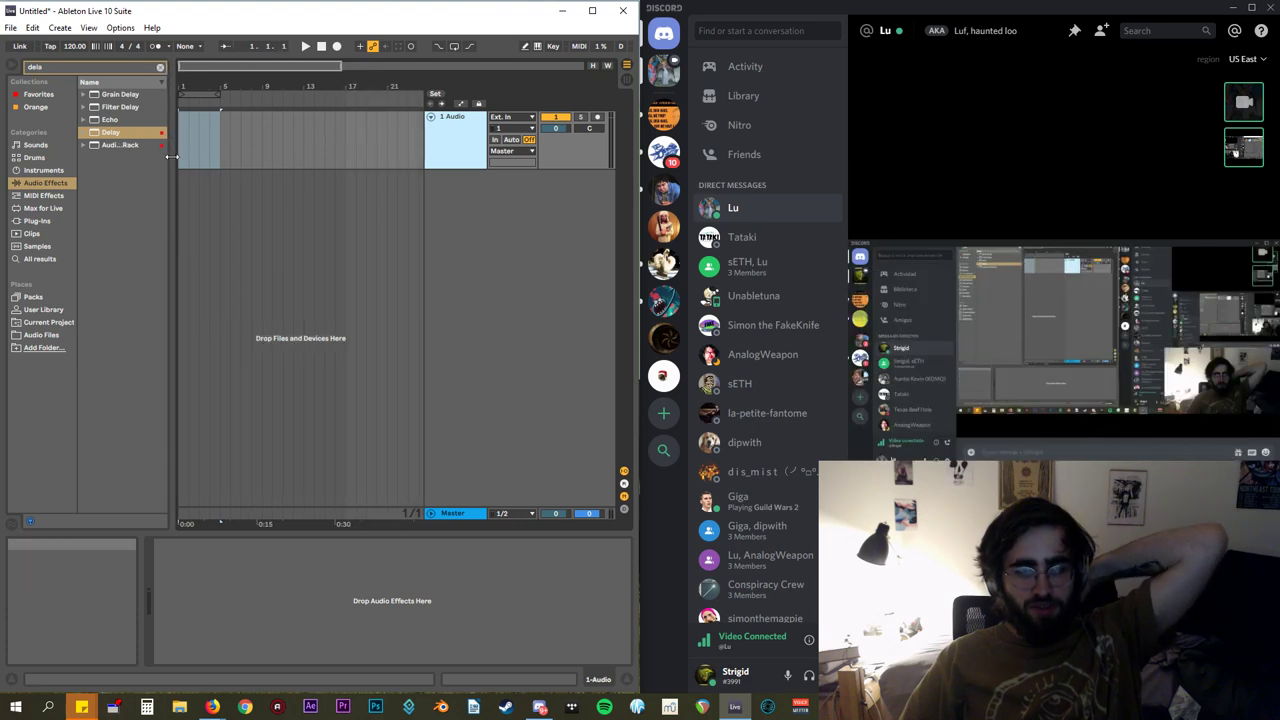
Check the latest messages in the hangout channel of the Magpie Pirates Discord server and return to the direct call.
left_click(540, 706)
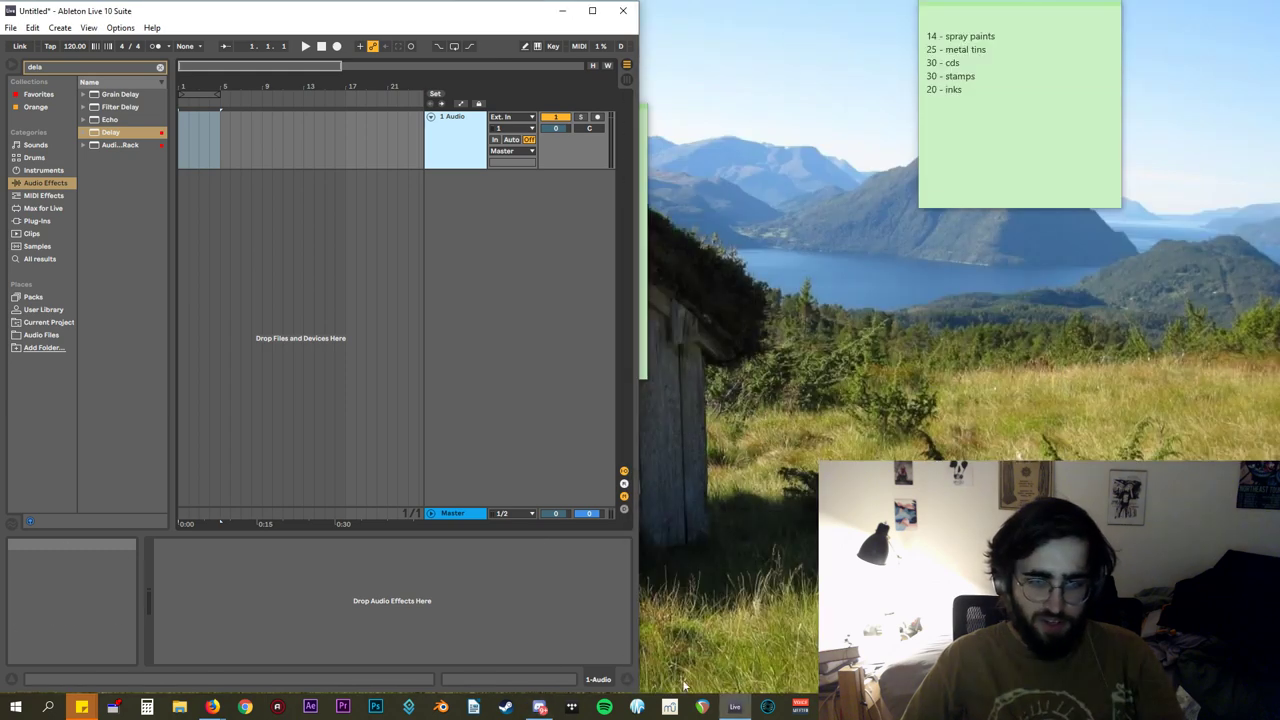
left_click(552, 709)
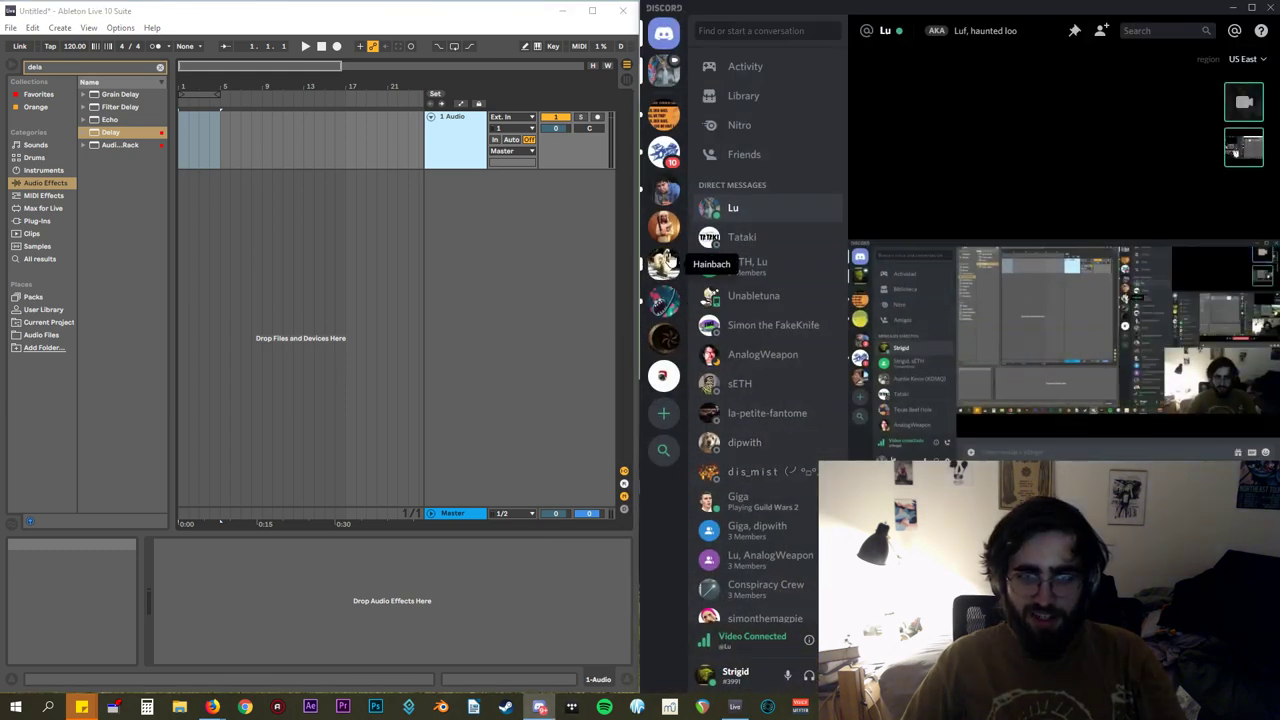
left_click(663, 151)
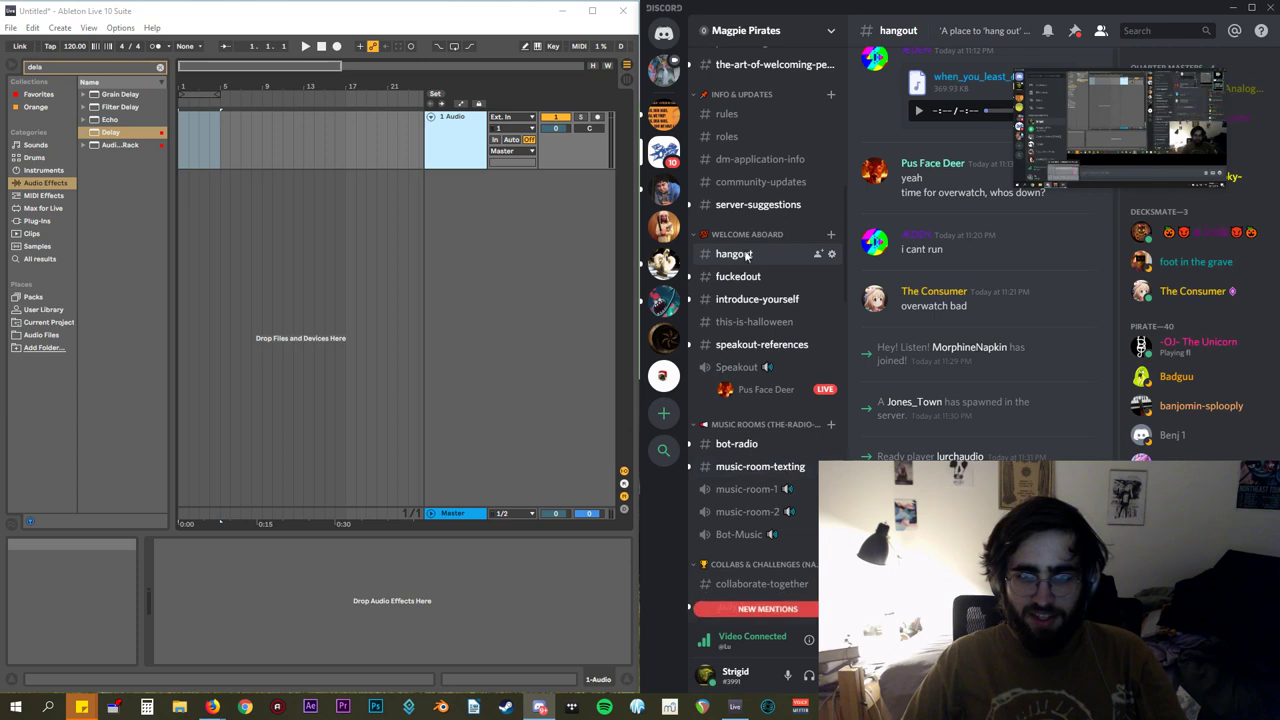
scroll(918, 350, "down", 2)
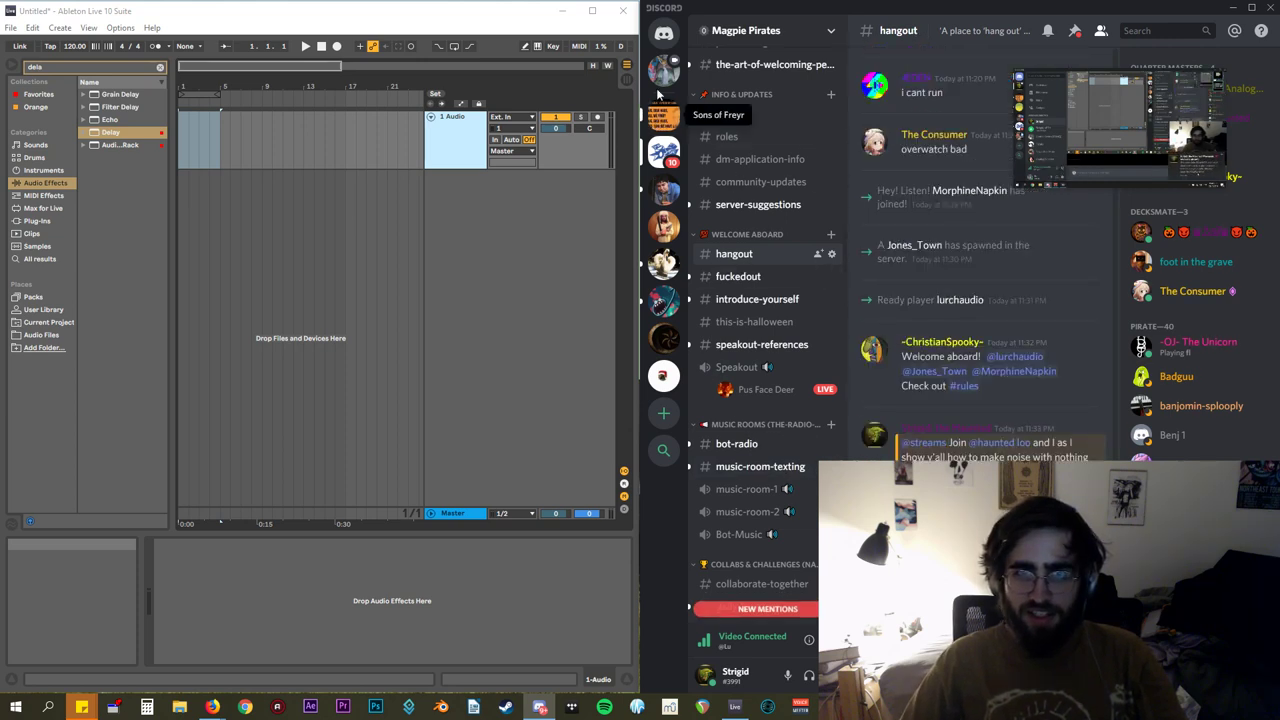
left_click(663, 35)
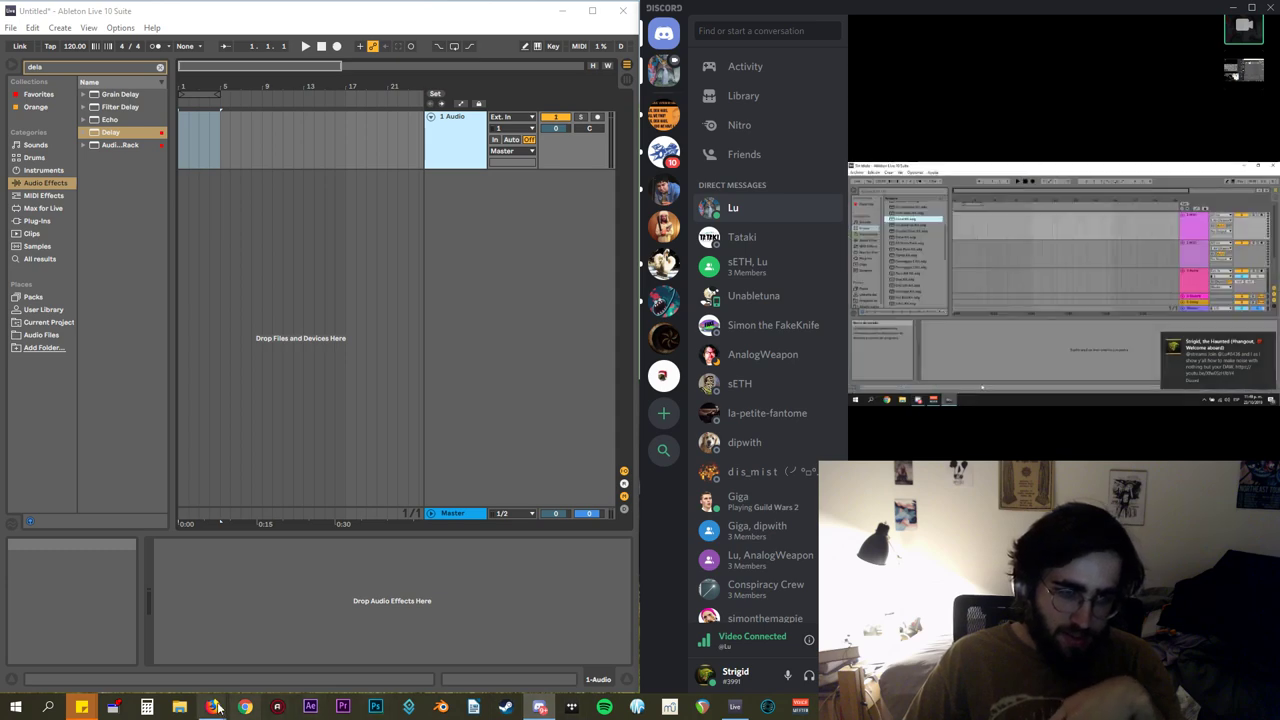
Check the live stream page in YouTube Studio, then minimize that browser window.
mouse_move(213, 707)
left_click(204, 652)
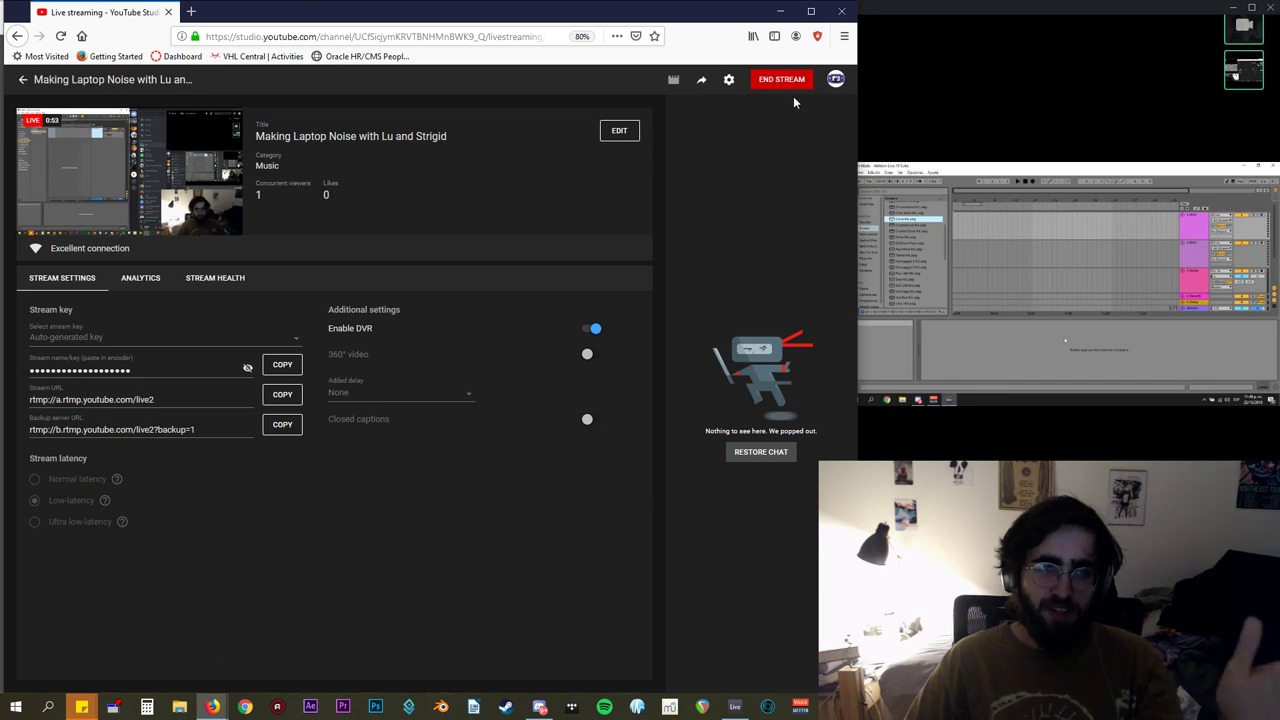
left_click(780, 11)
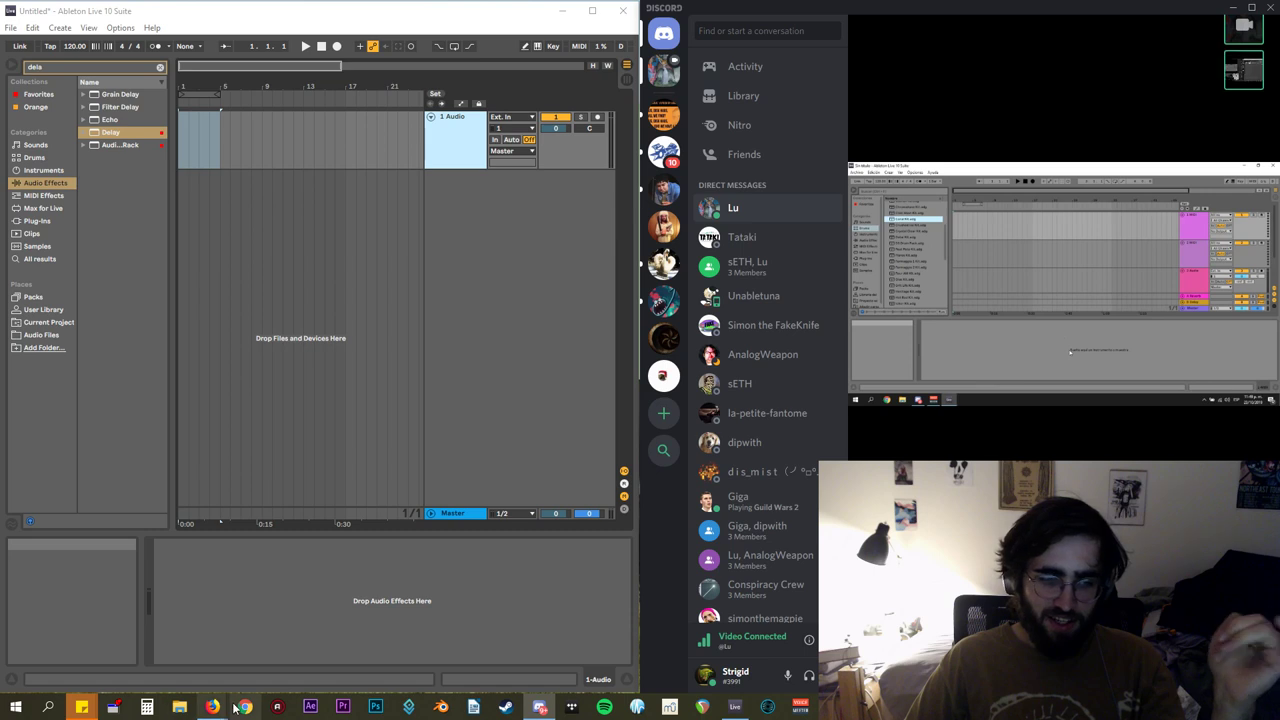
Bring up the pop-out YouTube live chat over Ableton Live and try to pin it with DeskPins.
mouse_move(222, 708)
left_click(278, 648)
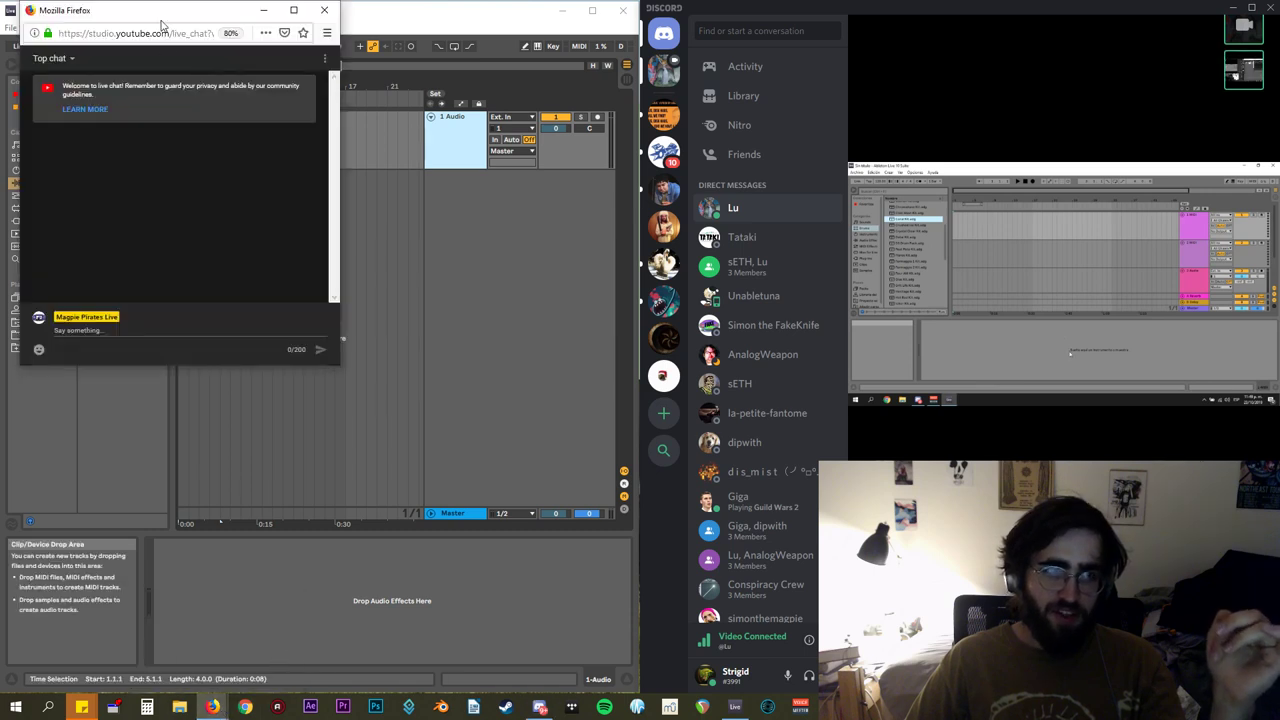
left_click_drag(171, 80, 179, 142)
left_click(114, 707)
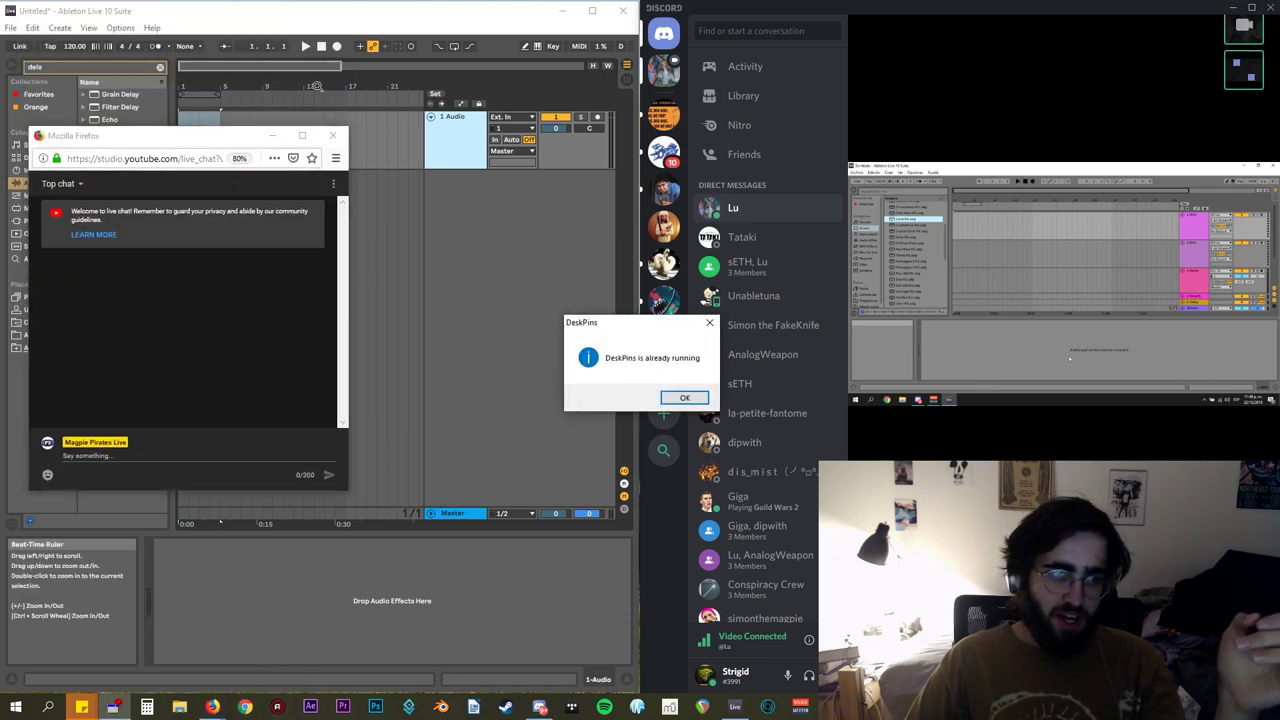
left_click(685, 397)
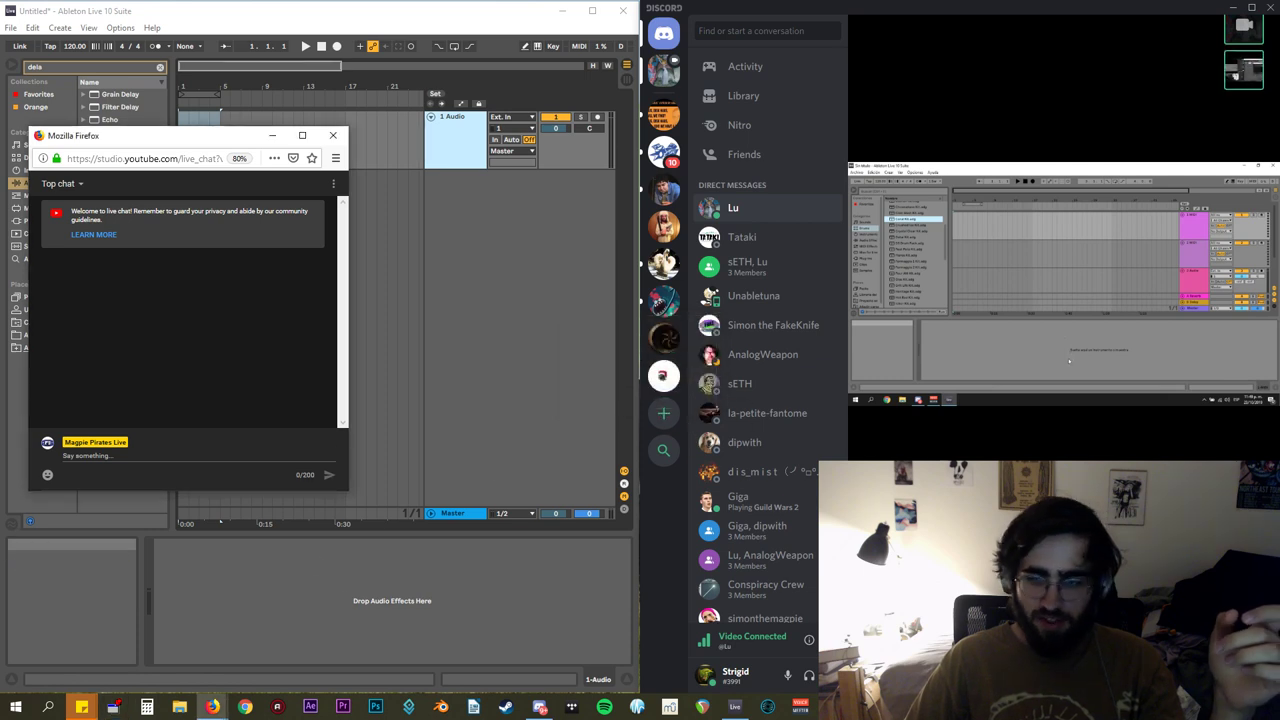
left_click(389, 290)
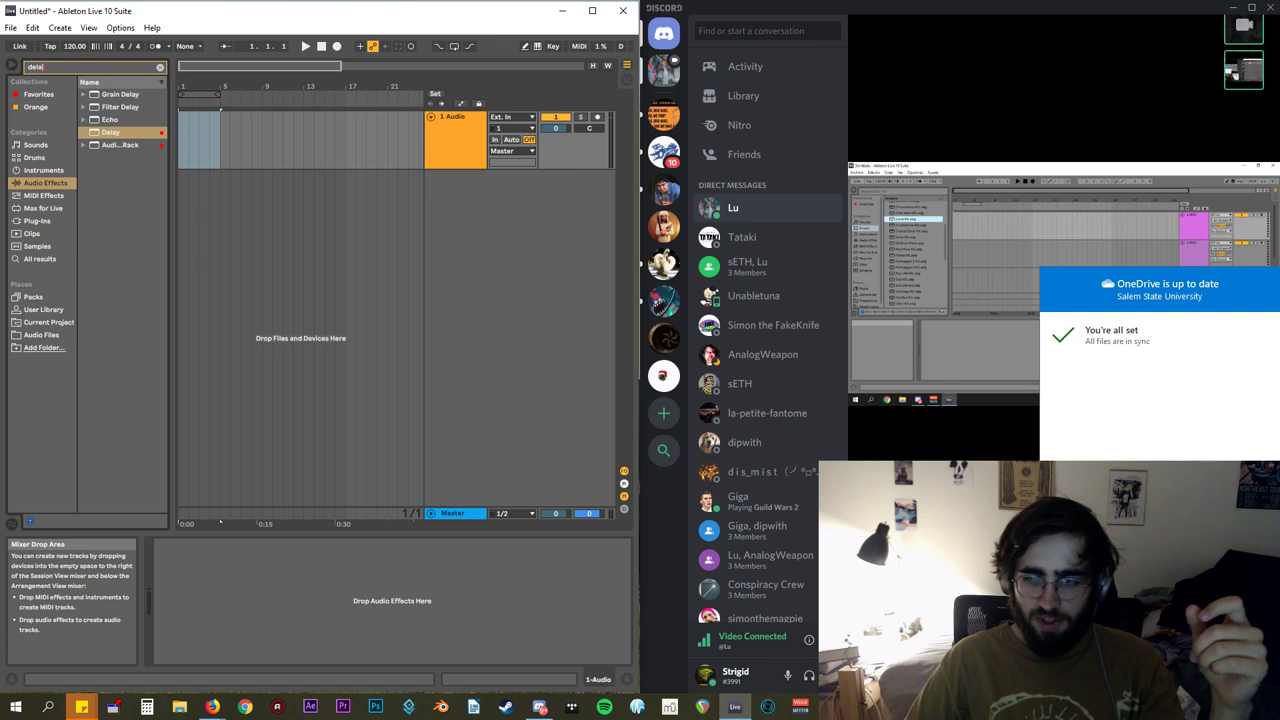
Try again to pin the live chat window with DeskPins, dismissing the warning and returning to Ableton Live.
left_click(1236, 72)
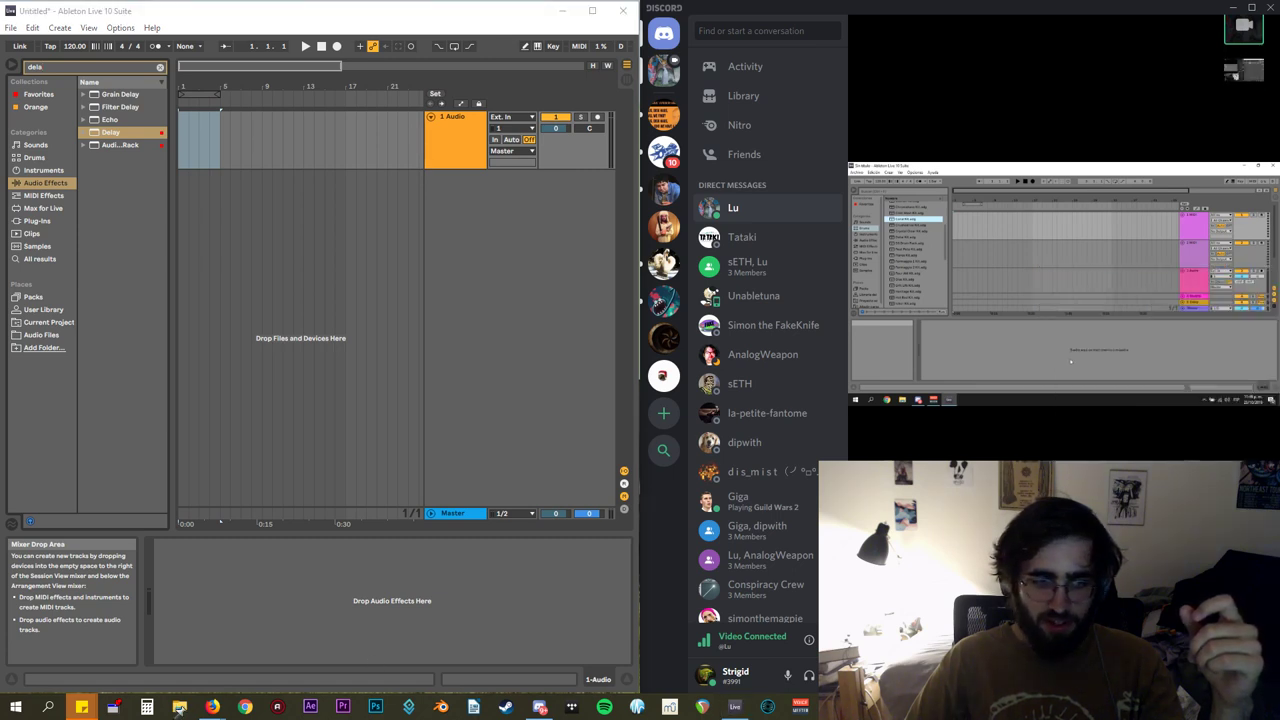
left_click(213, 707)
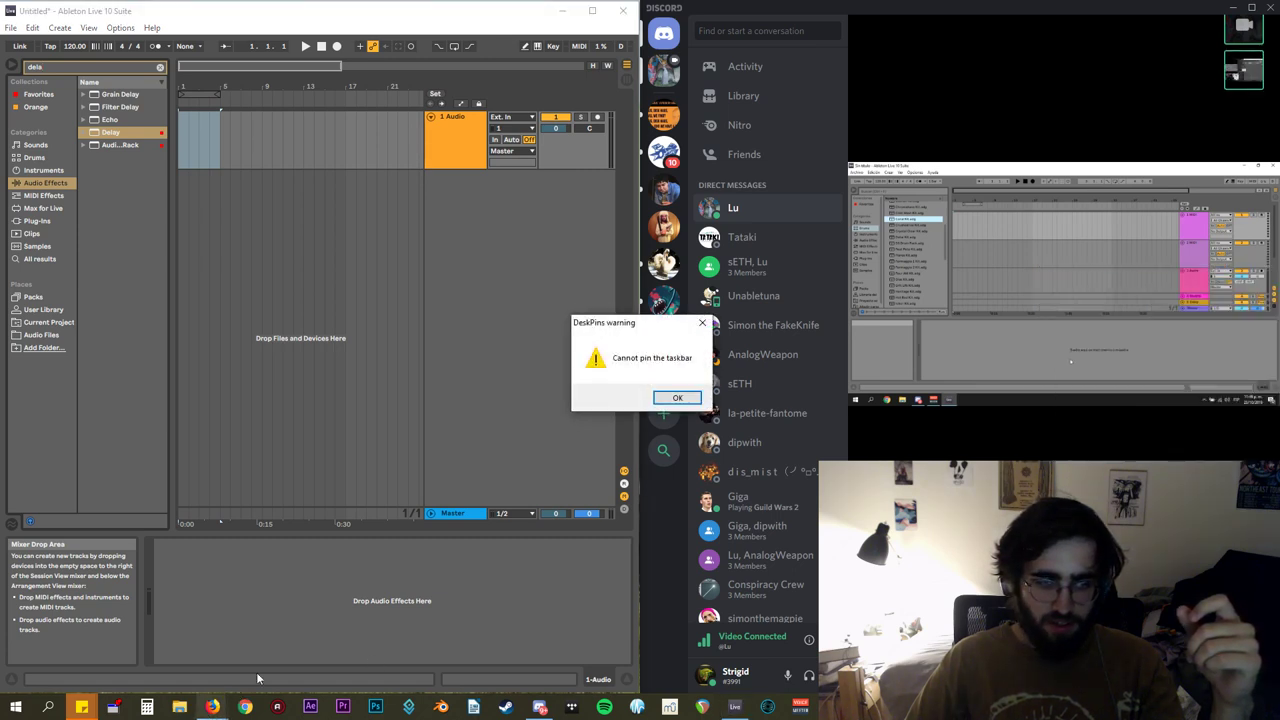
left_click(673, 398)
left_click(213, 707)
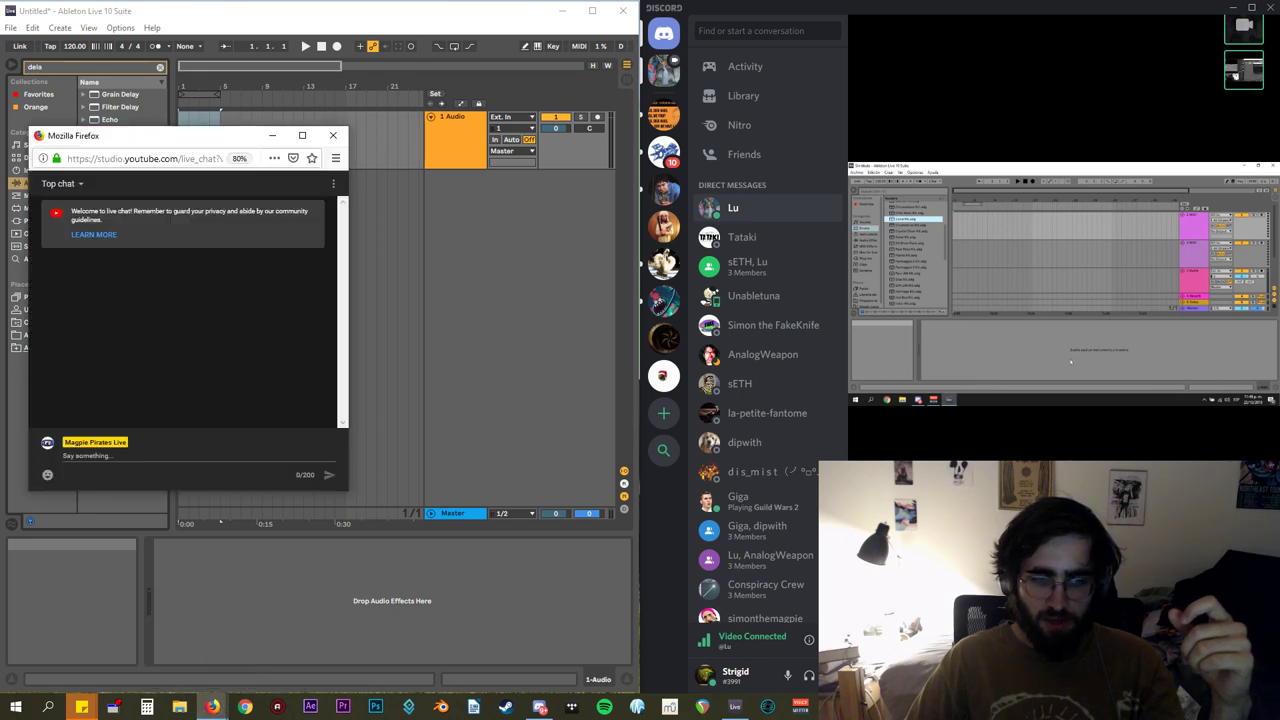
key("alt+Tab")
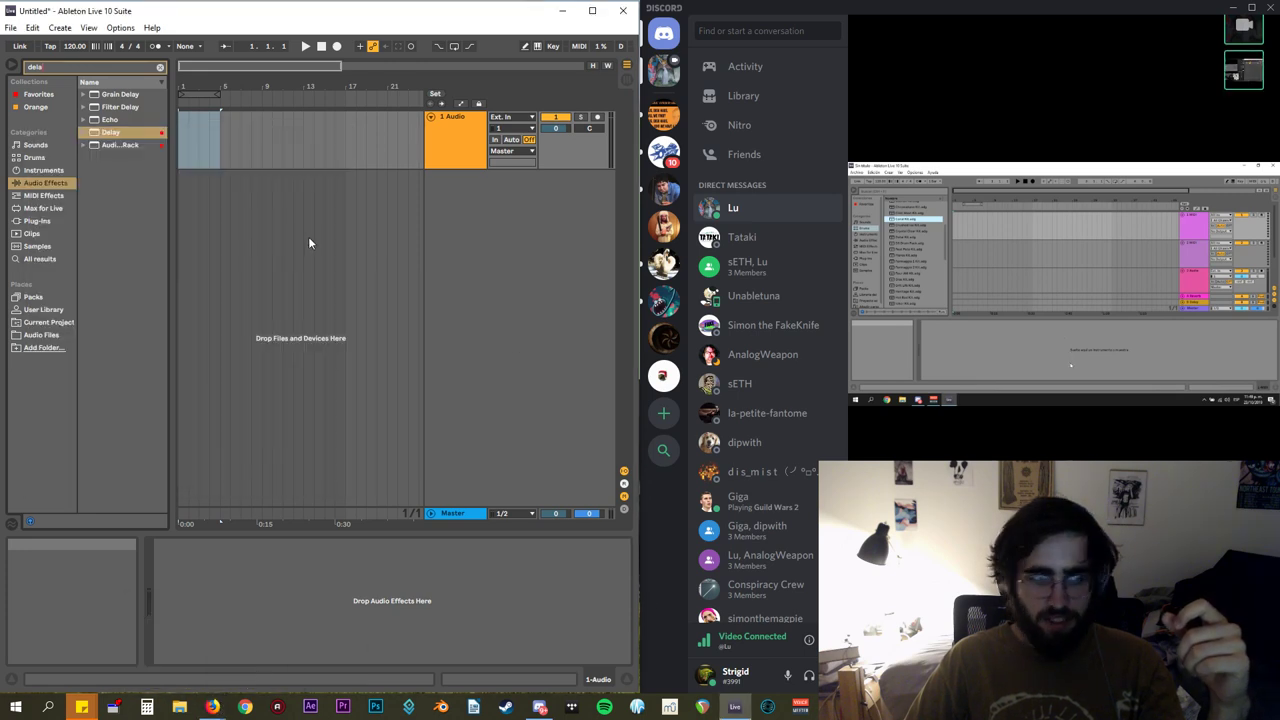
Reopen the pop-out live chat window and minimize Ableton Live, placing the chat over the bare desktop.
left_click(218, 695)
left_click(262, 648)
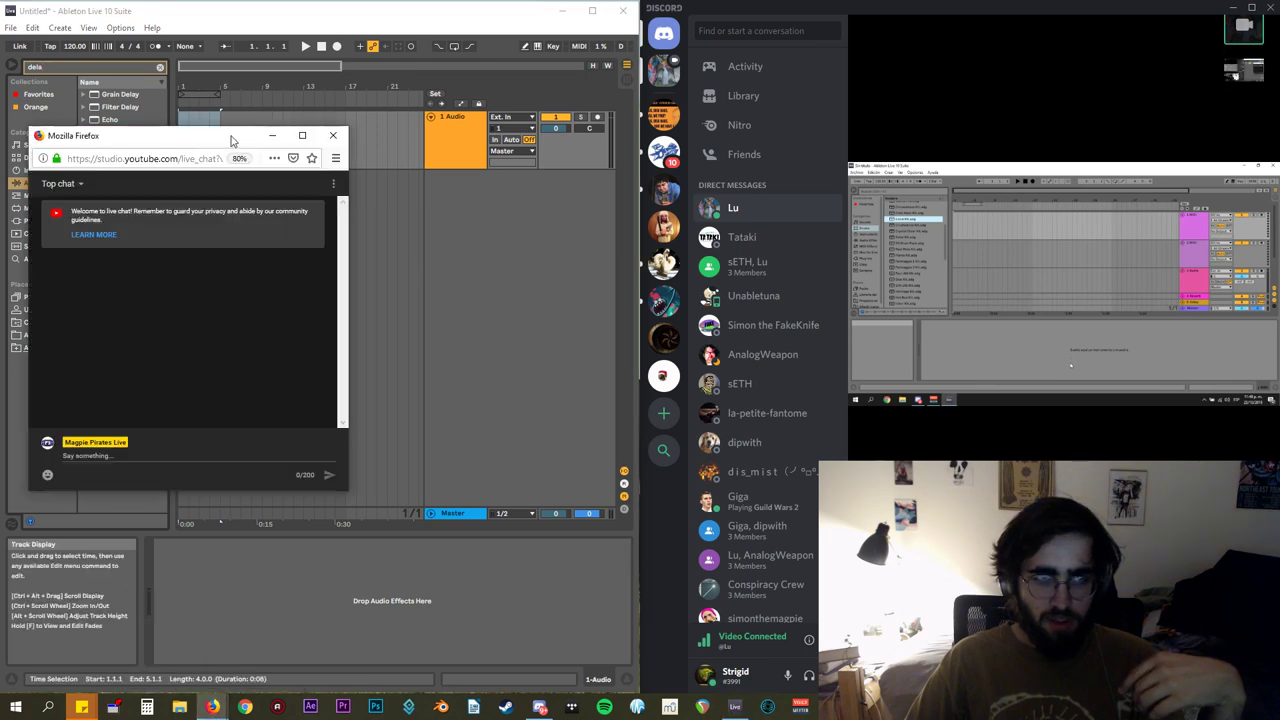
left_click_drag(222, 224, 771, 239)
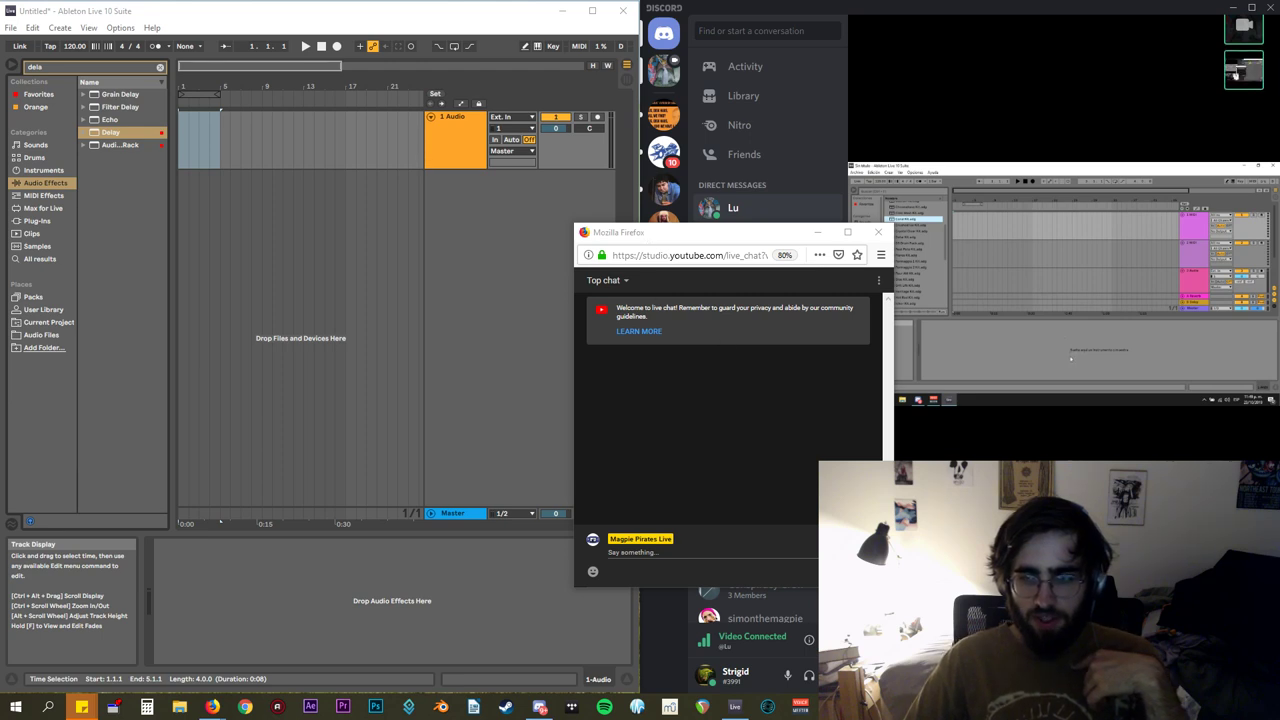
left_click_drag(783, 231, 527, 236)
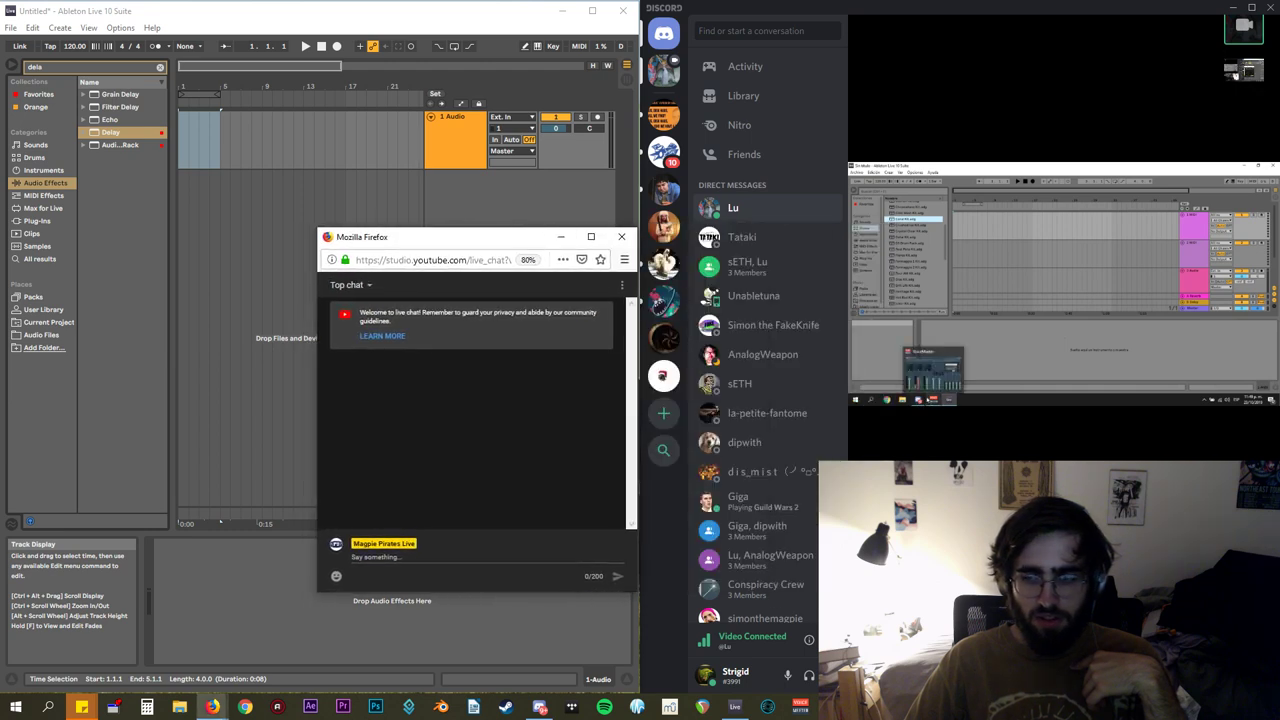
key("alt+Tab")
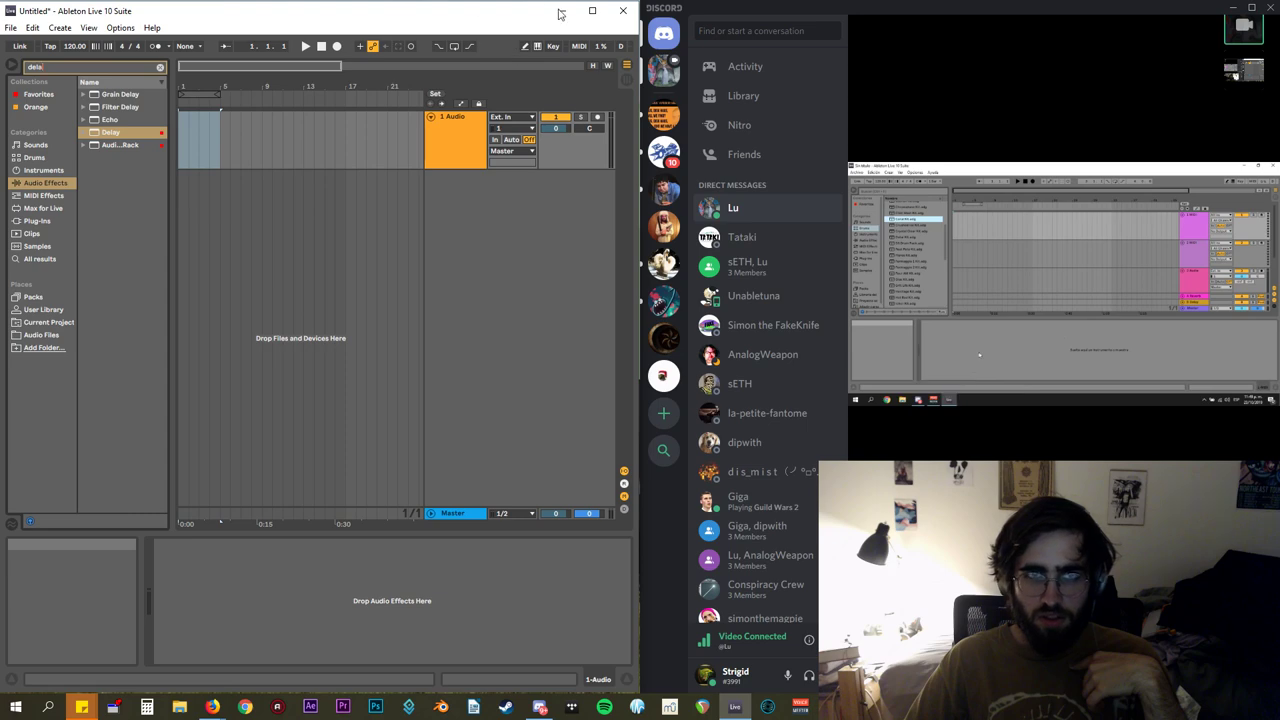
left_click(560, 12)
left_click_drag(519, 240, 422, 229)
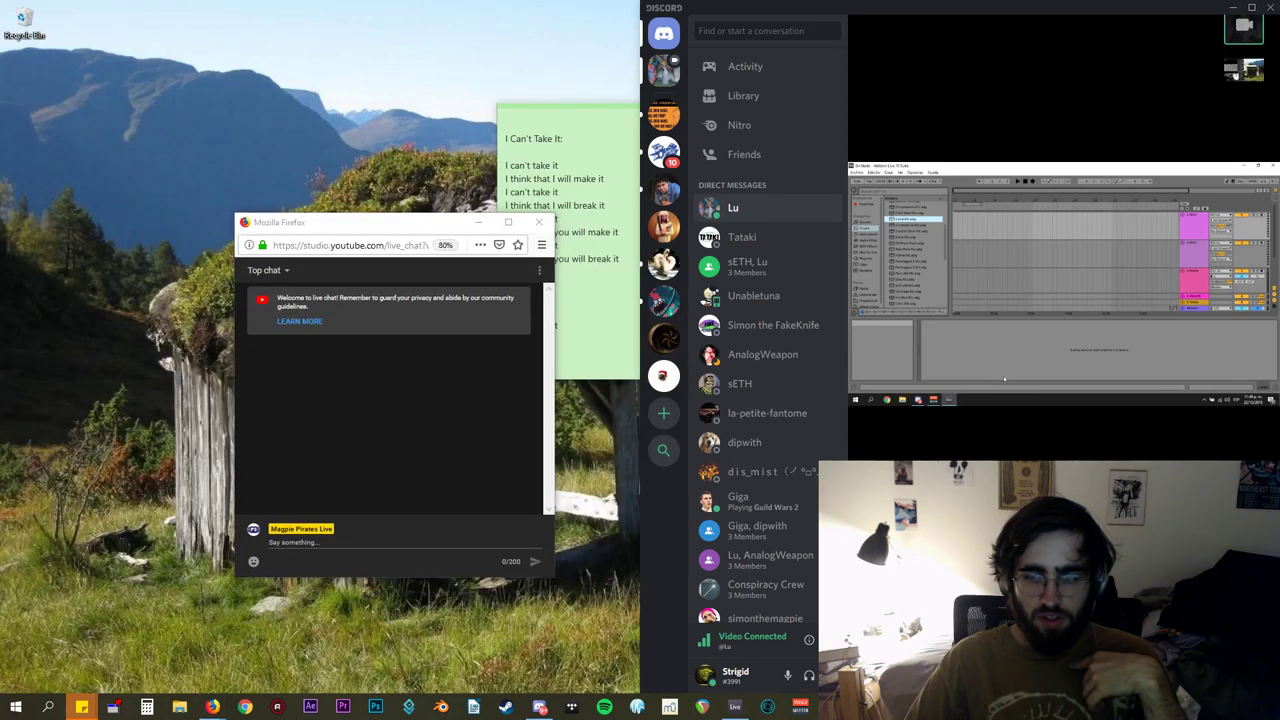
Pin the live chat window on top with DeskPins, move it below the Discord call's shared screen, and restore Ableton Live.
left_click(449, 228)
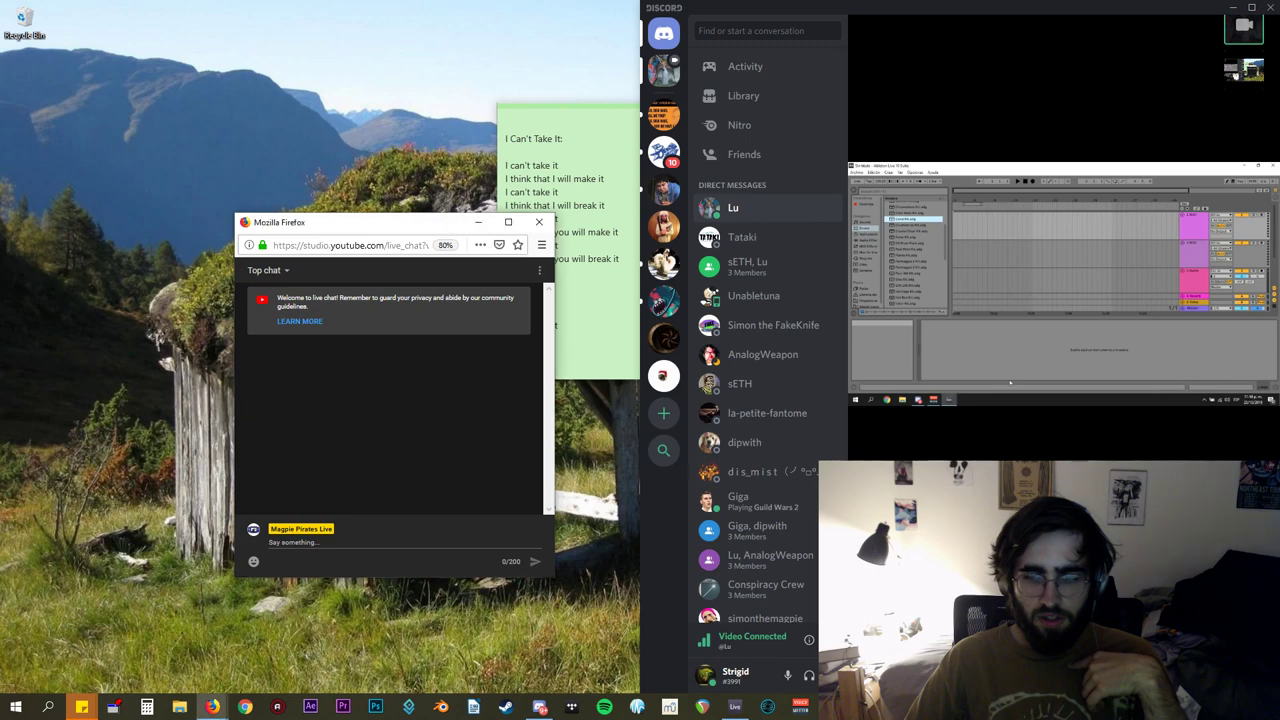
left_click(1236, 74)
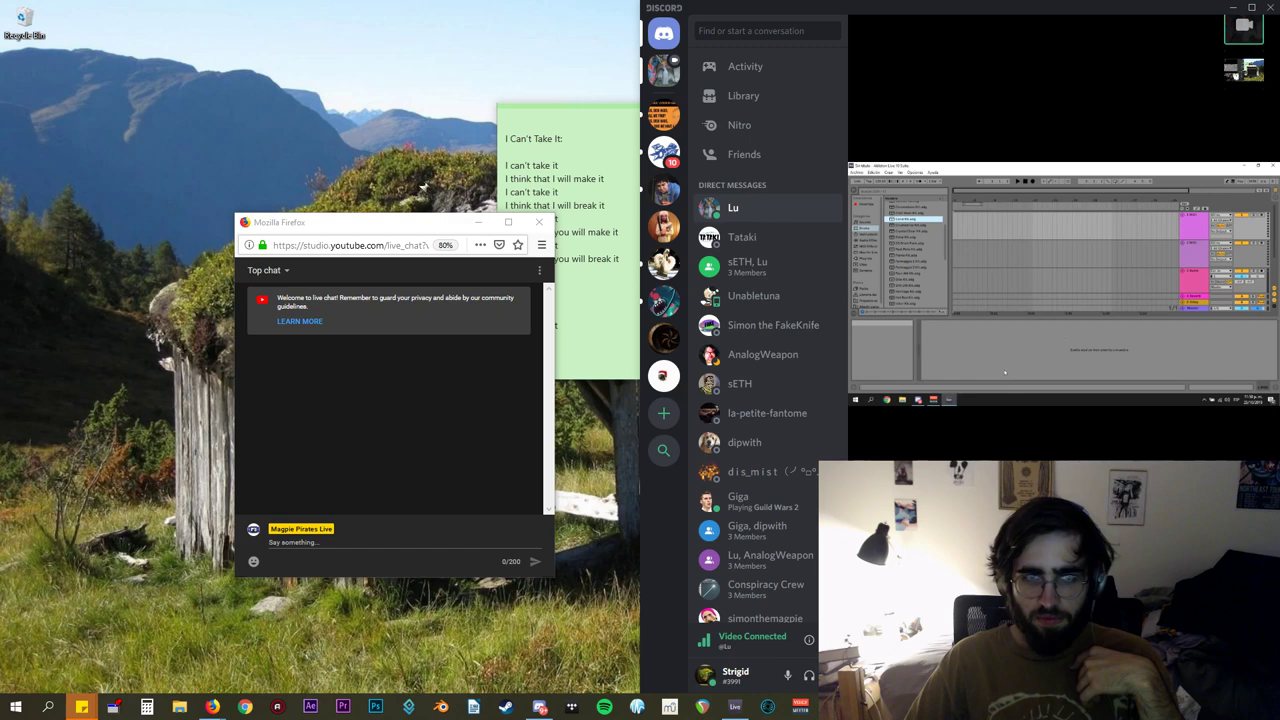
left_click_drag(479, 218, 1091, 415)
left_click(738, 707)
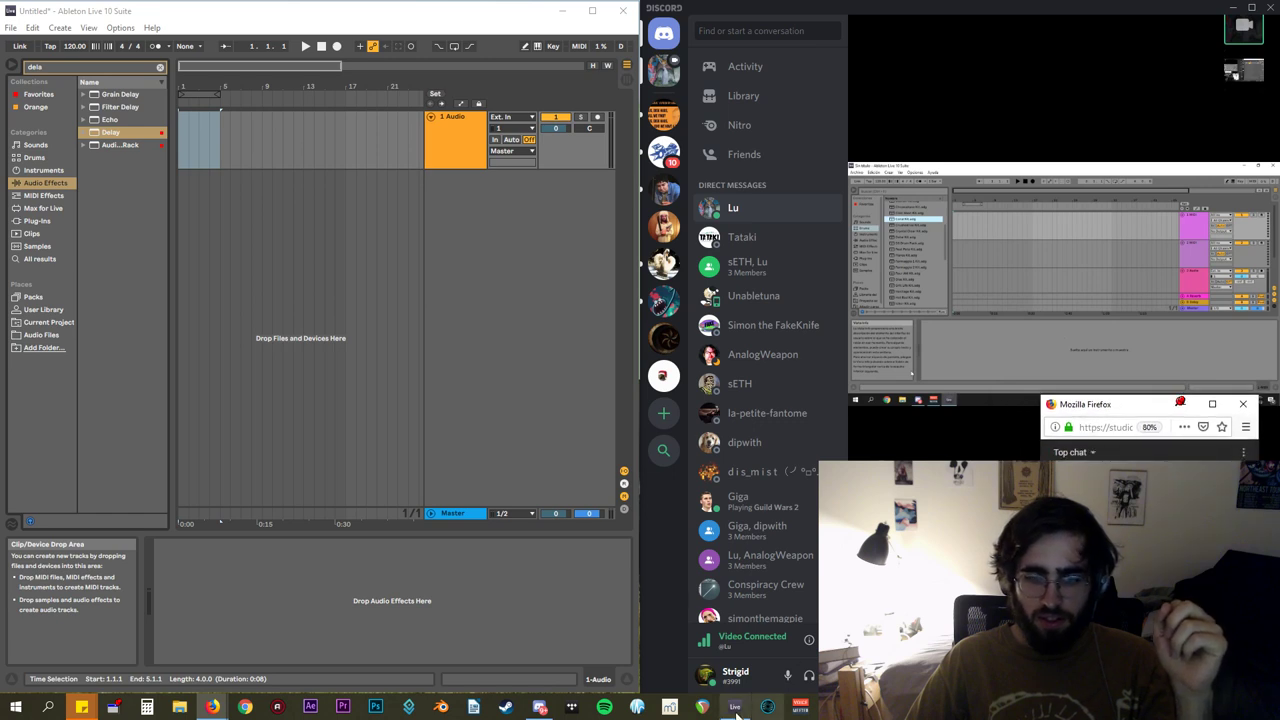
Widen the Ableton Live window across the Discord channel list up to the shared screen, and minimize OBS.
left_click(537, 711)
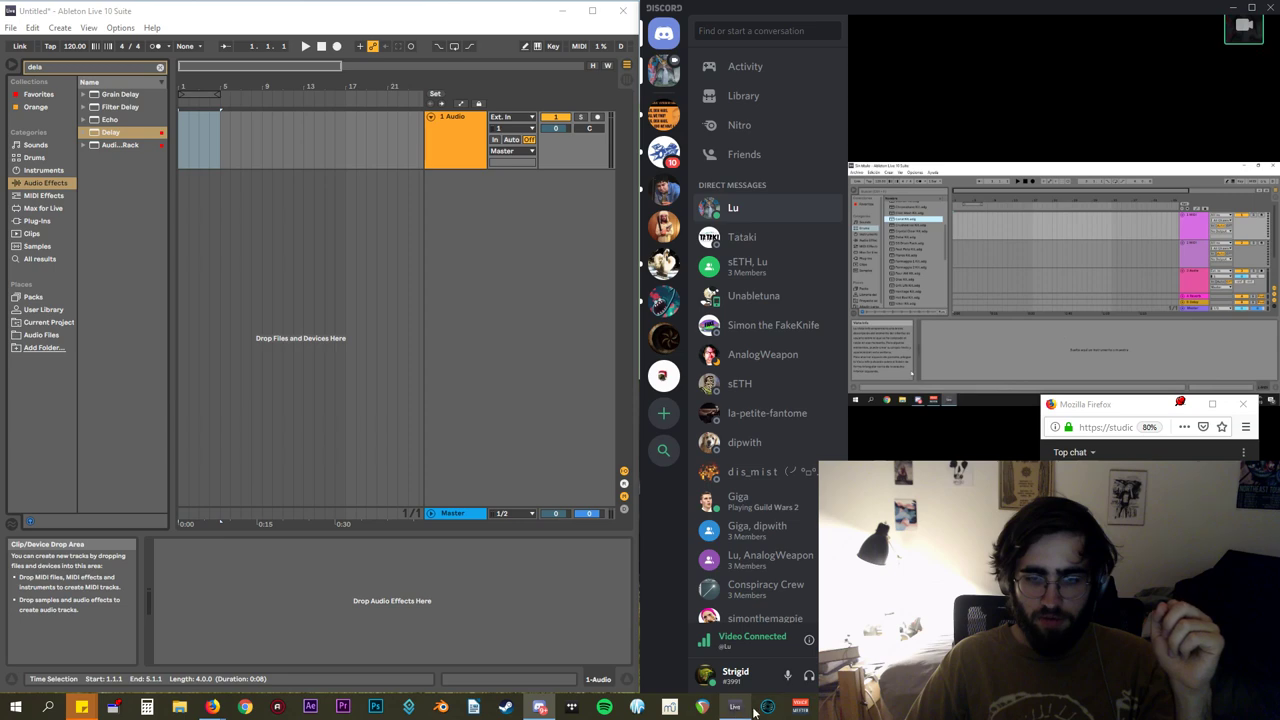
key("alt+Tab")
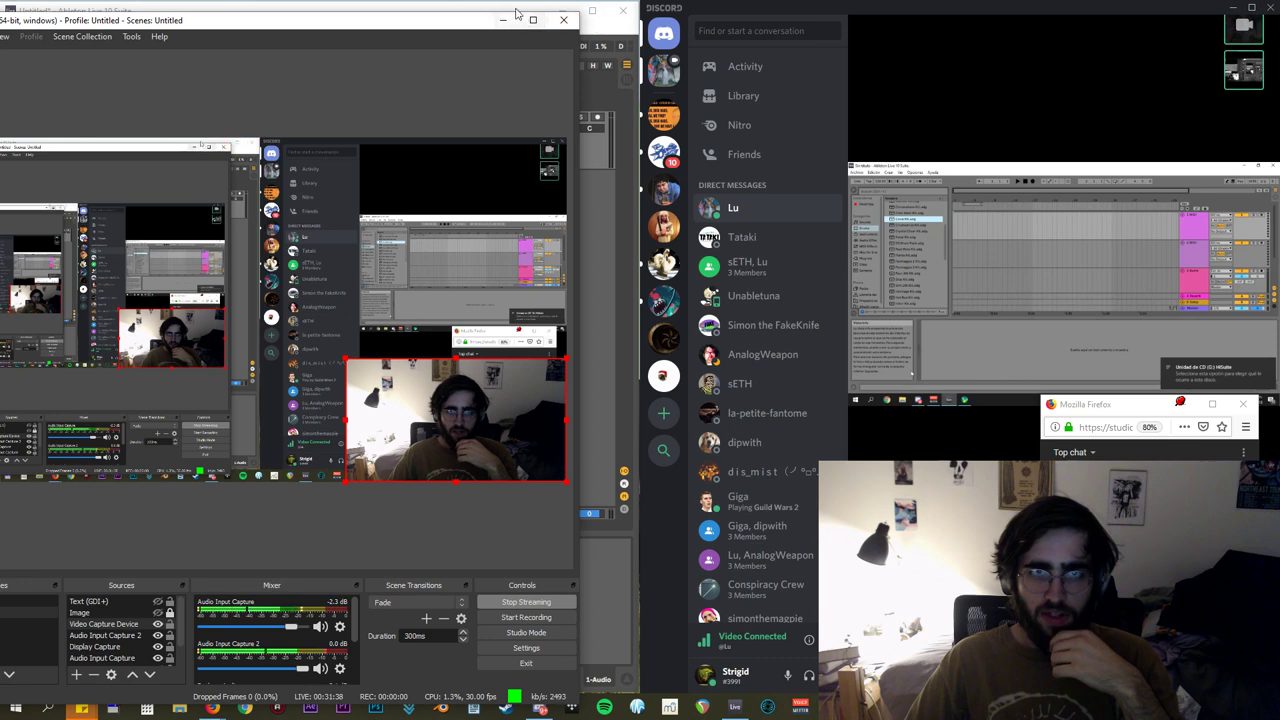
left_click(620, 57)
left_click_drag(638, 76, 846, 86)
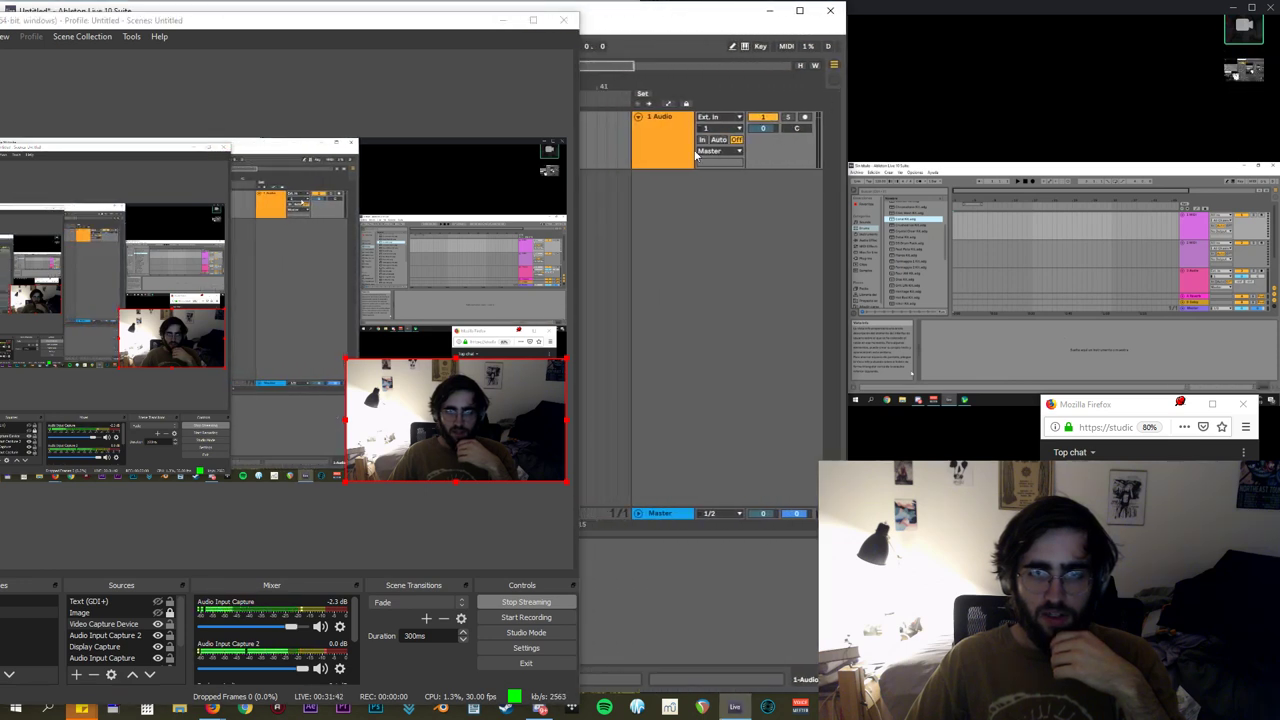
left_click(491, 26)
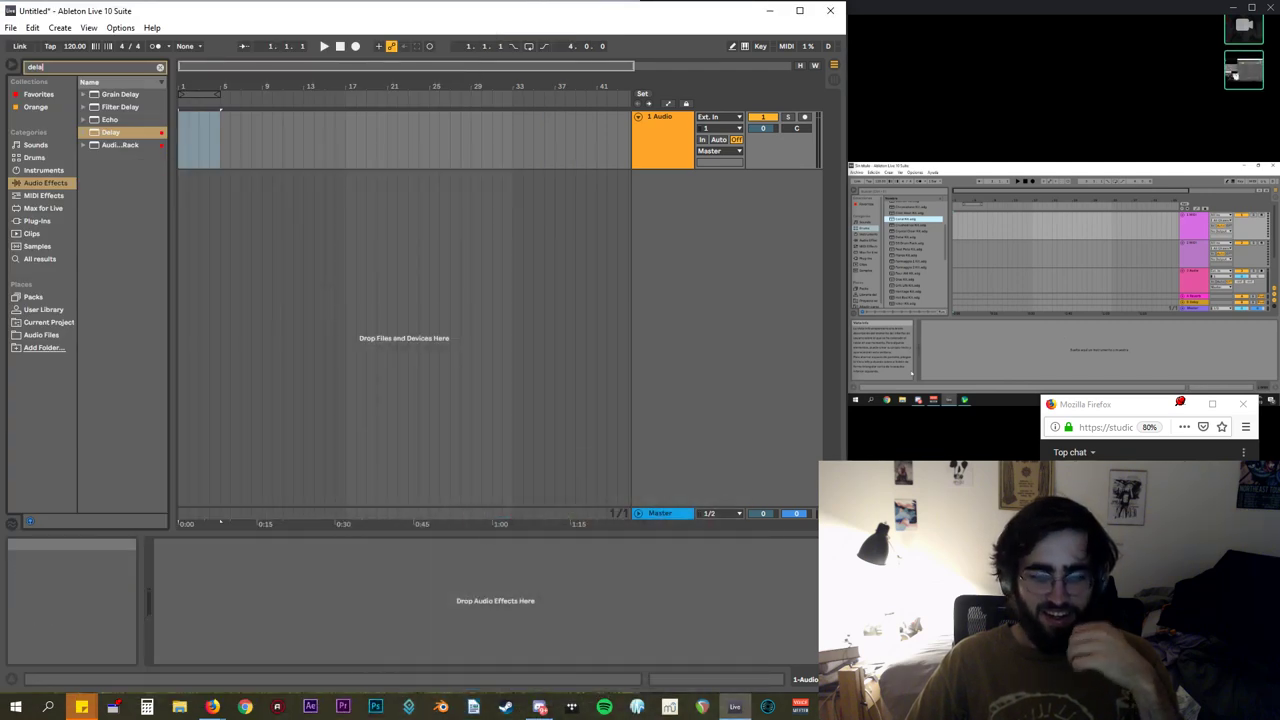
In the OBS preview, move the webcam source up to uncover the live chat's message field, then minimize OBS.
key("alt+Tab")
left_click_drag(358, 361, 398, 334)
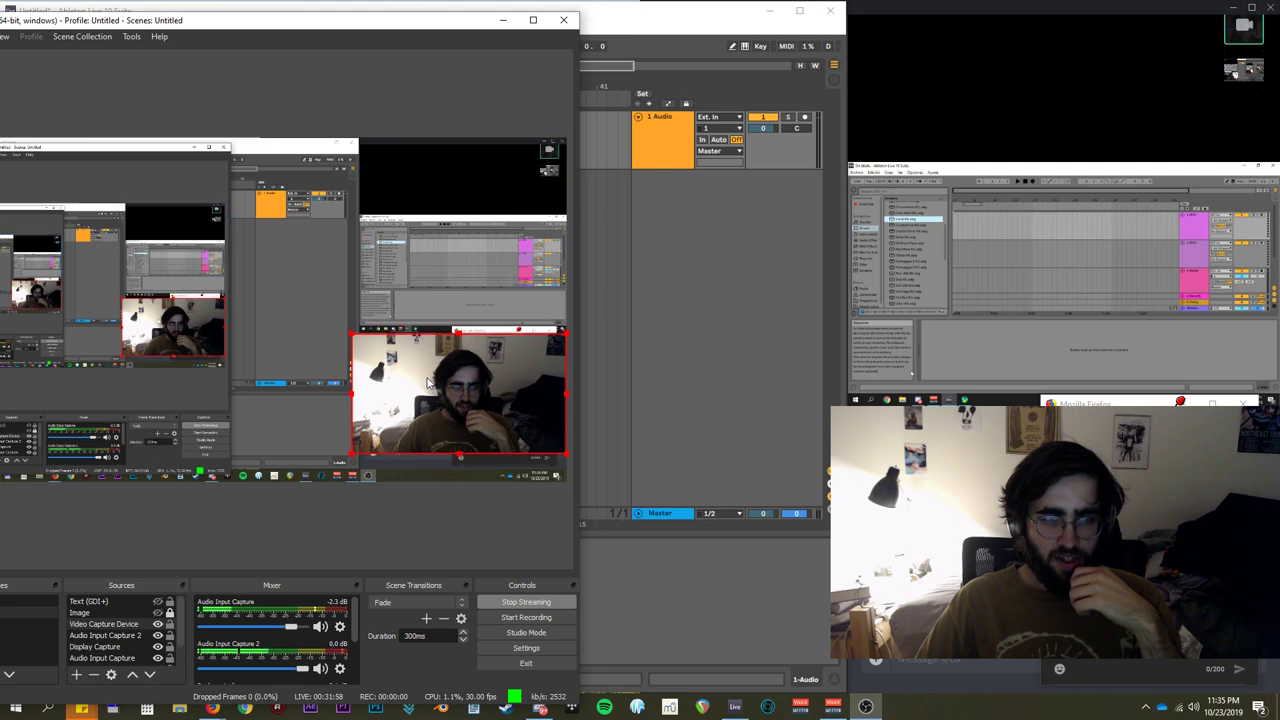
left_click(503, 20)
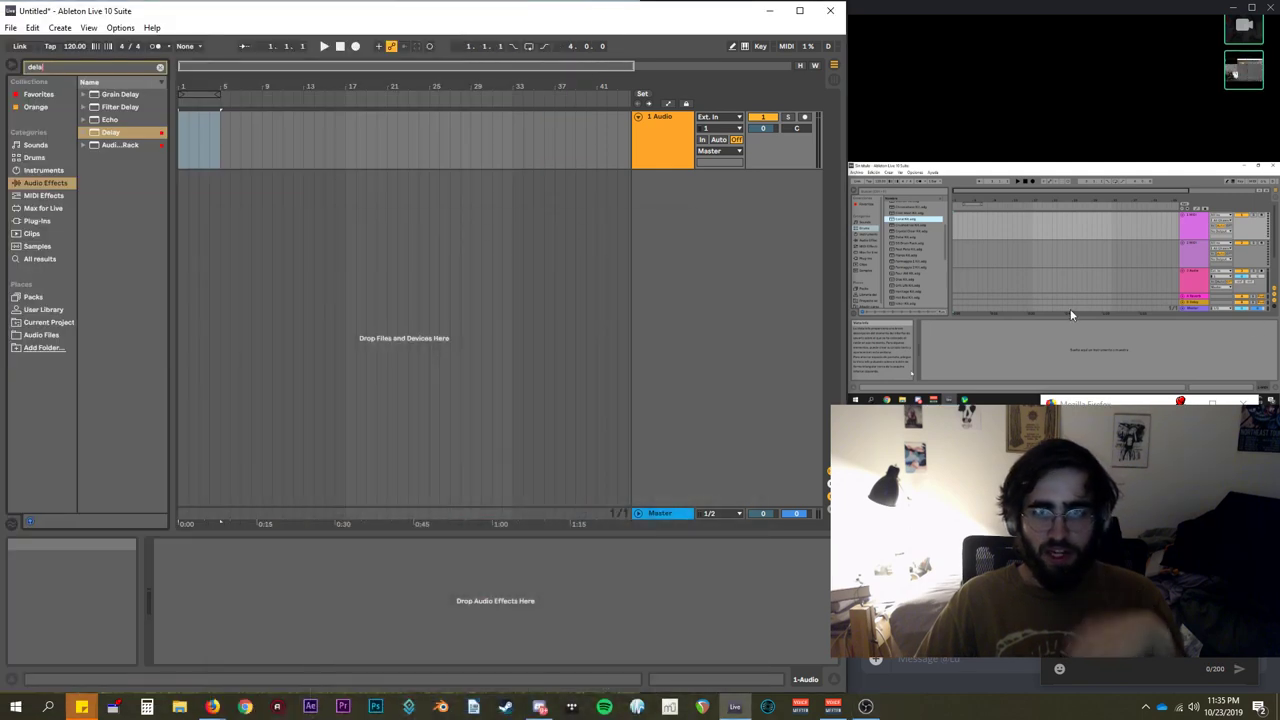
Unfold and select the Master track, search the audio effects for "limiter", and load Limiter onto the Master.
left_click(1236, 73)
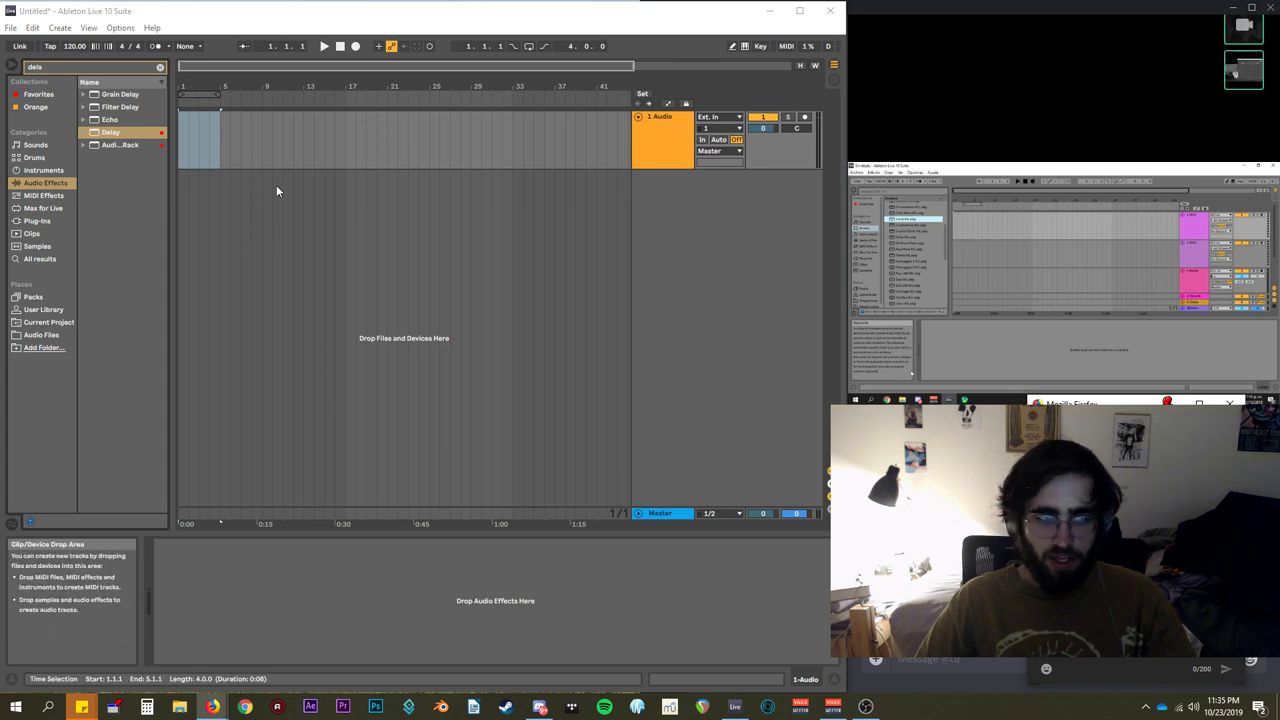
left_click(638, 513)
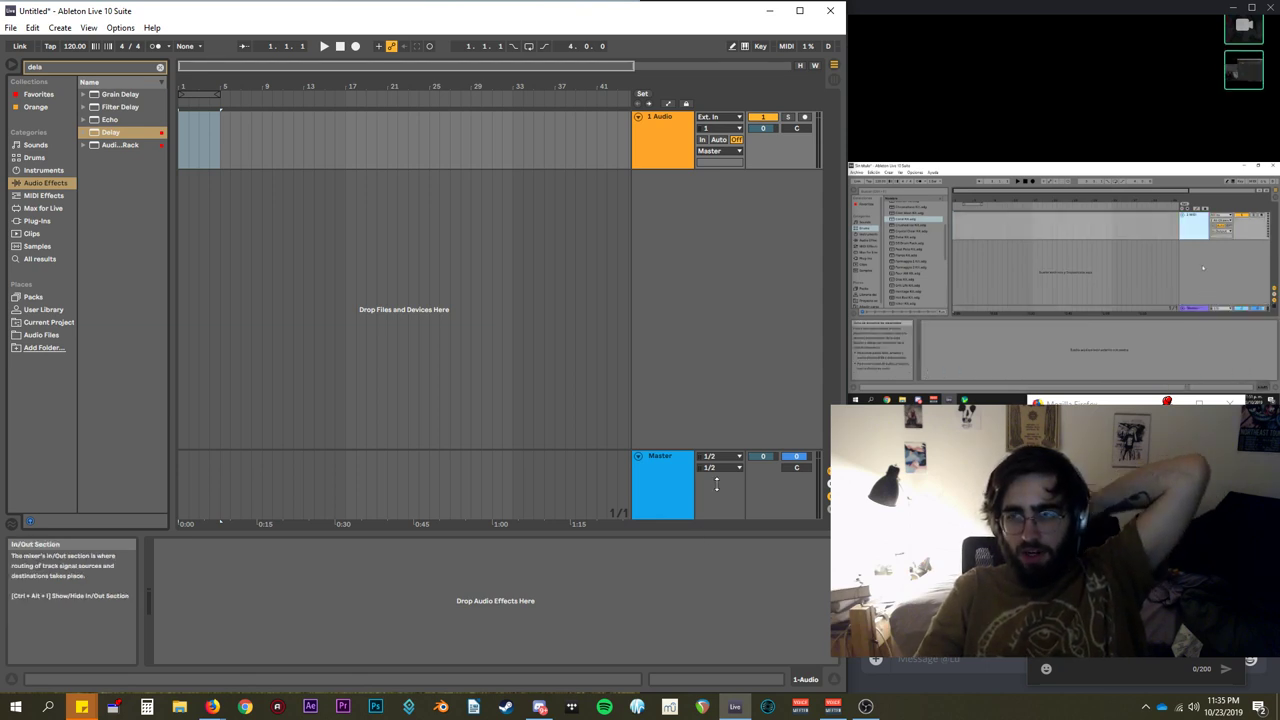
left_click(648, 488)
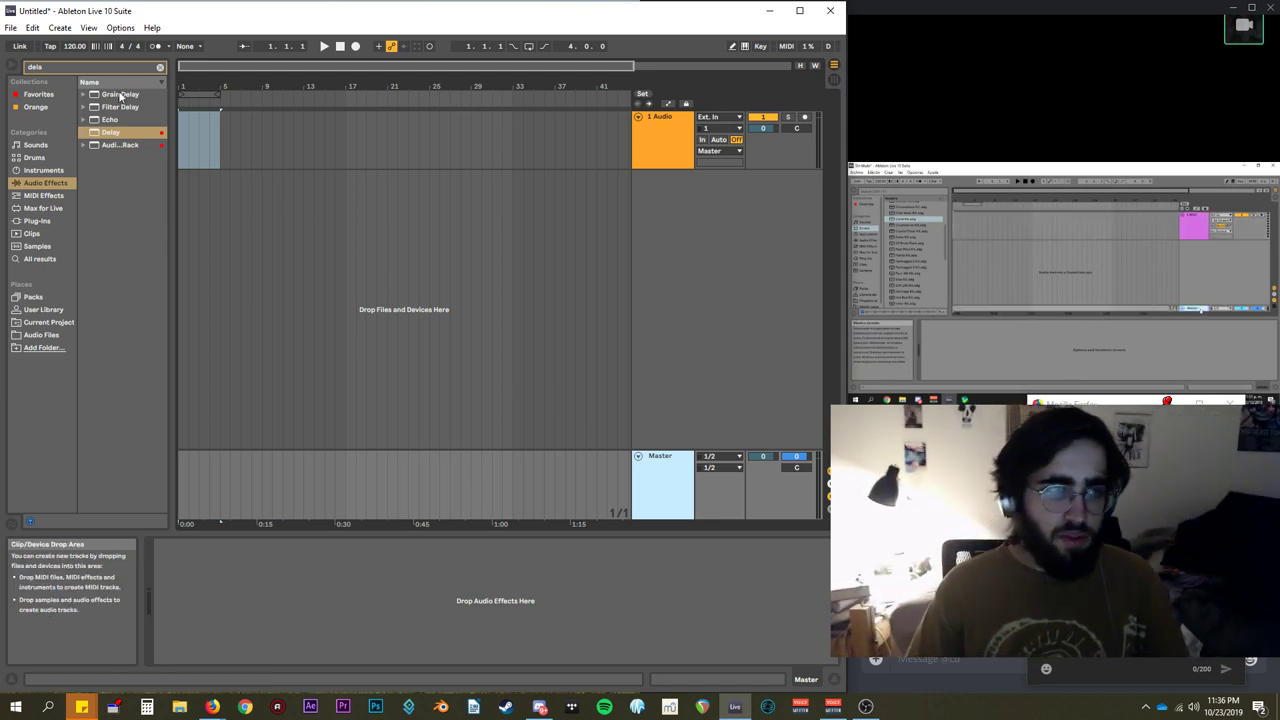
left_click(160, 67)
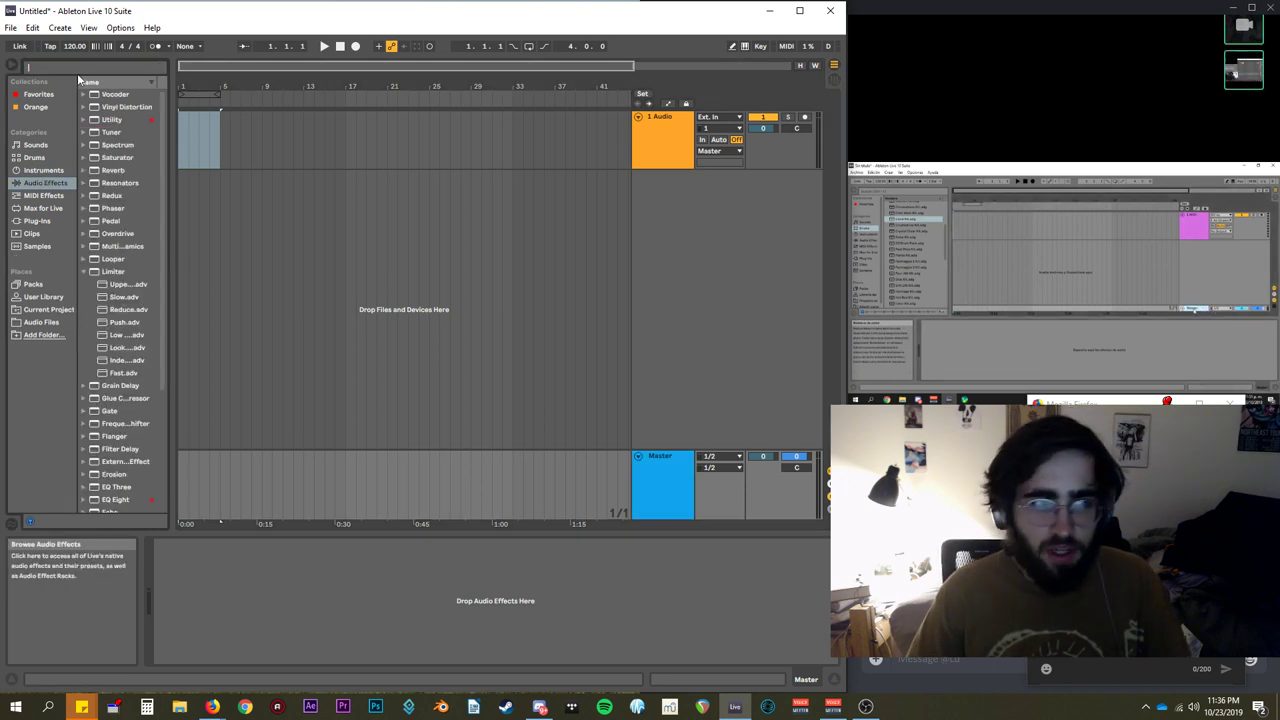
type("limiter")
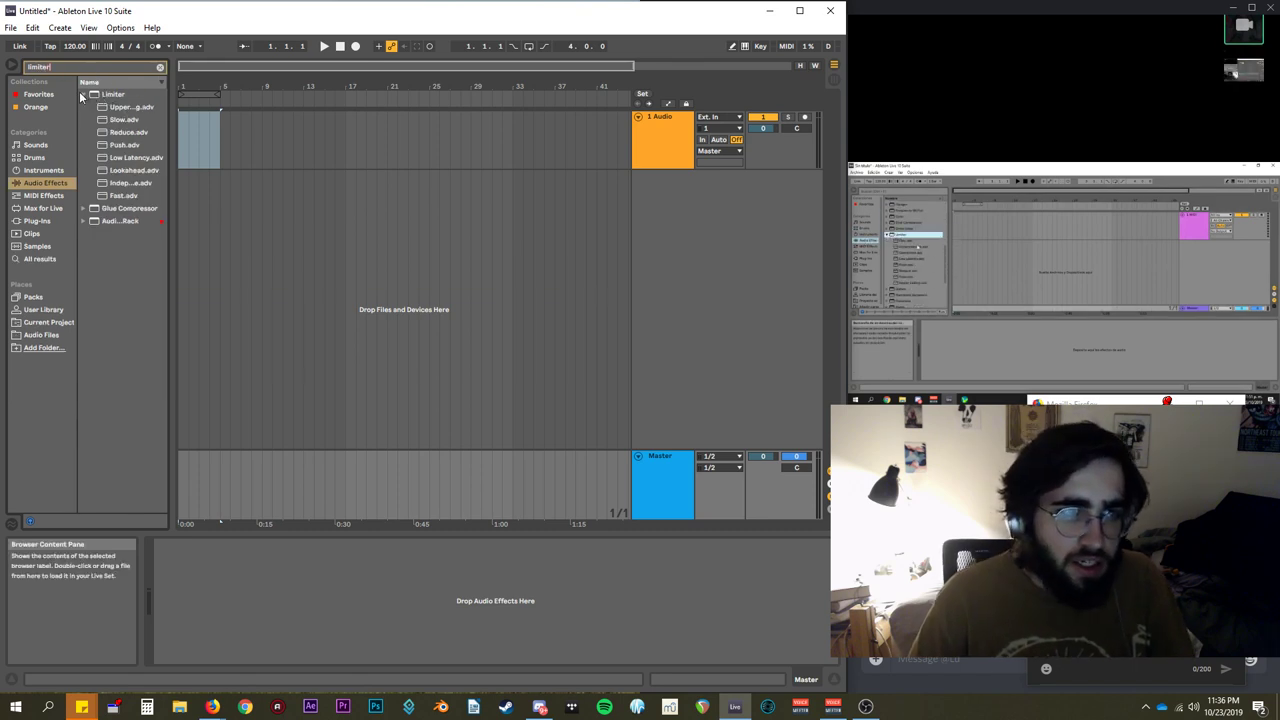
left_click(101, 96)
double_click(108, 99)
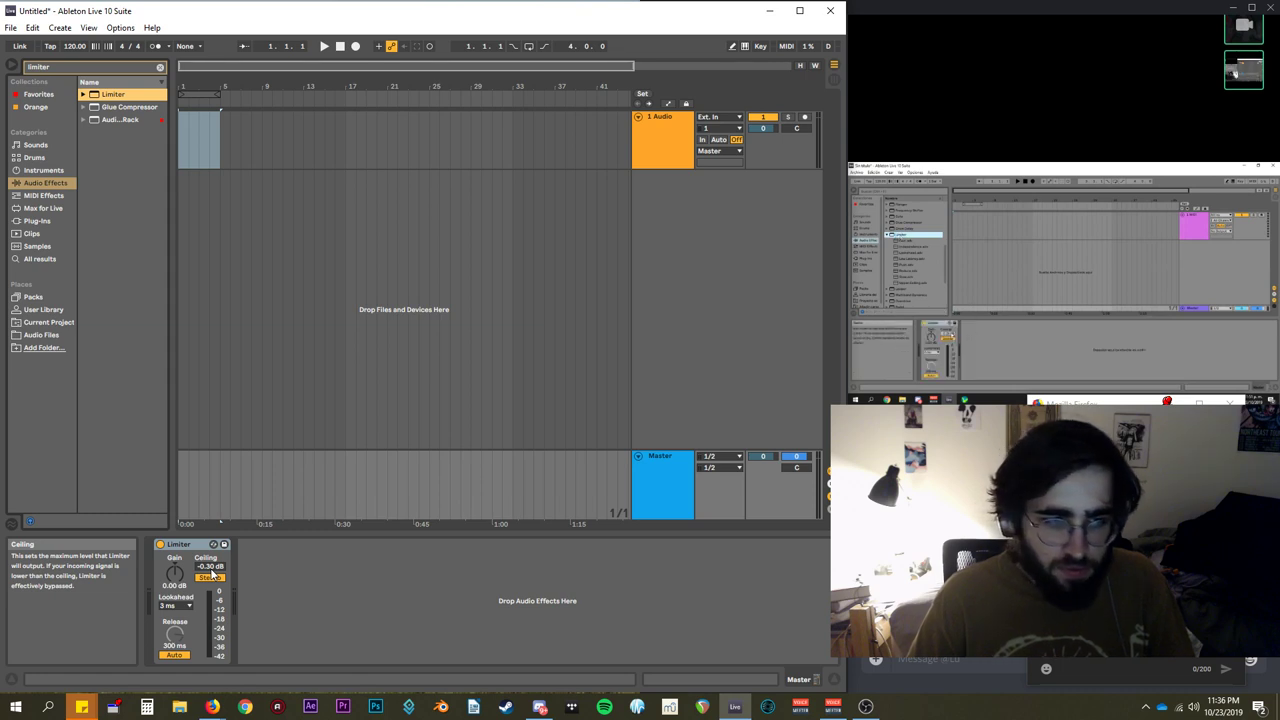
Set the Master Limiter's lookahead to 1.5 ms and lower its ceiling to about -3 dB.
left_click(177, 606)
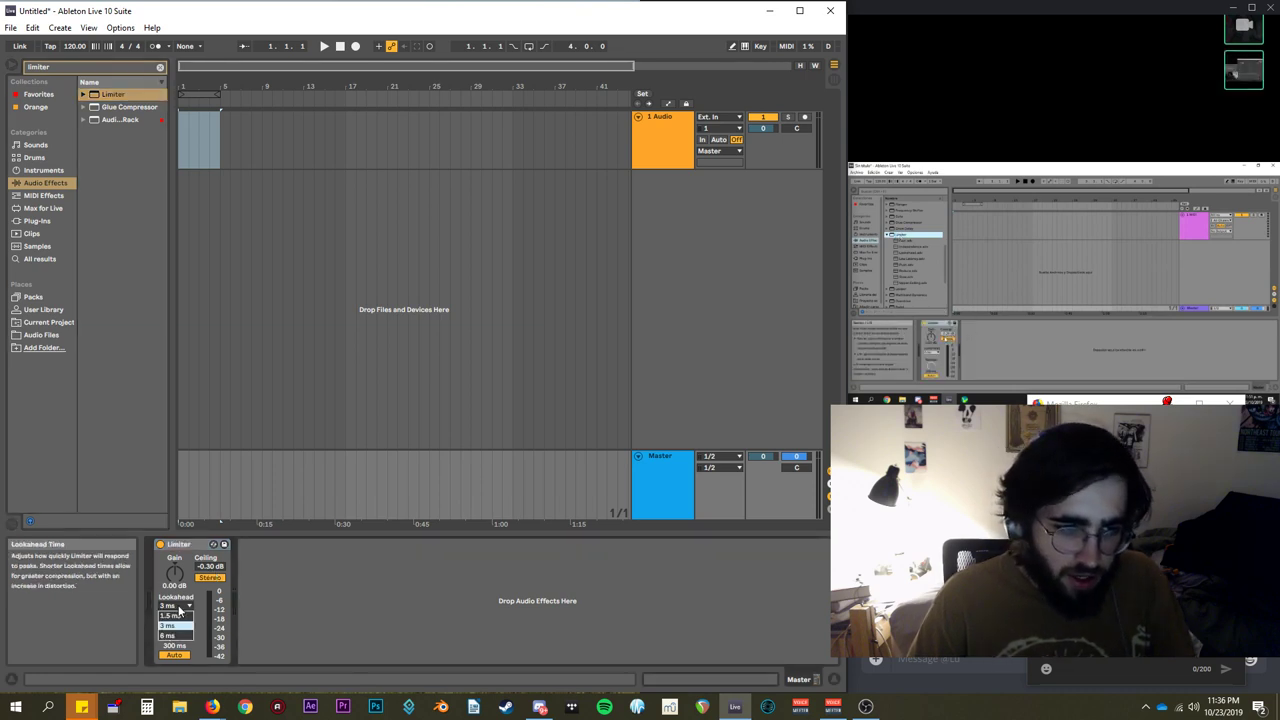
left_click(177, 617)
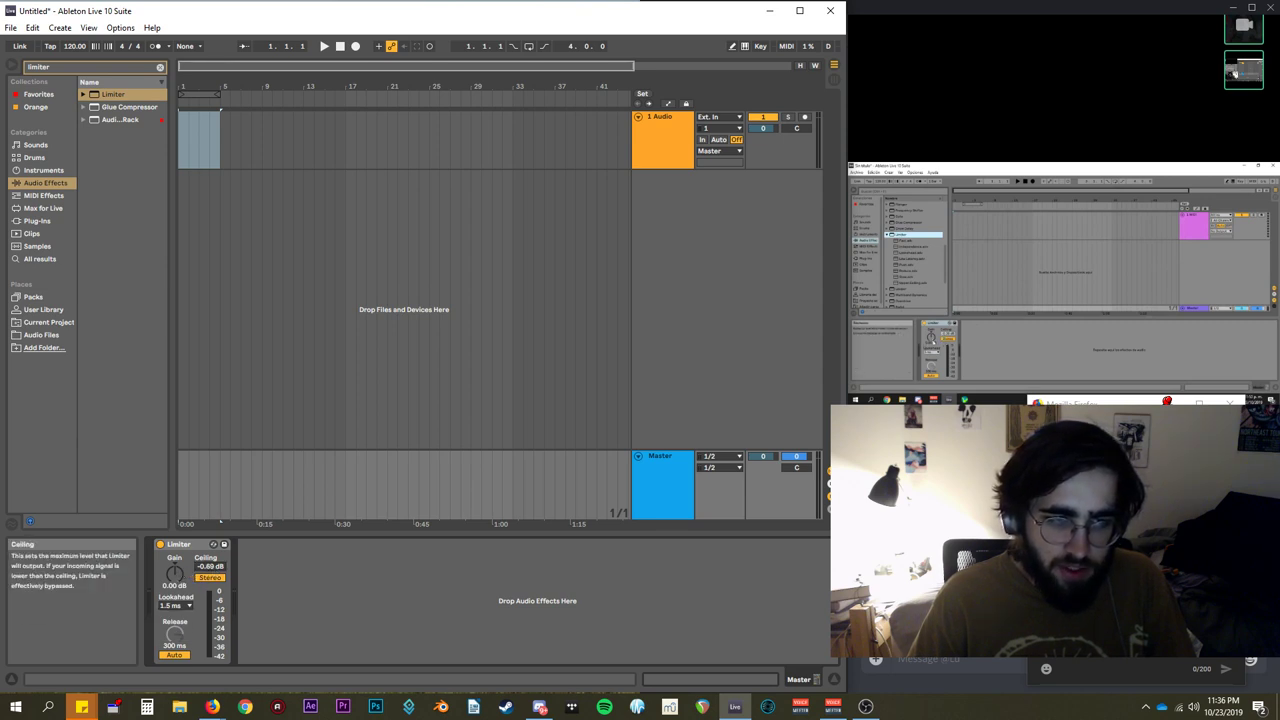
left_click_drag(209, 566, 209, 586)
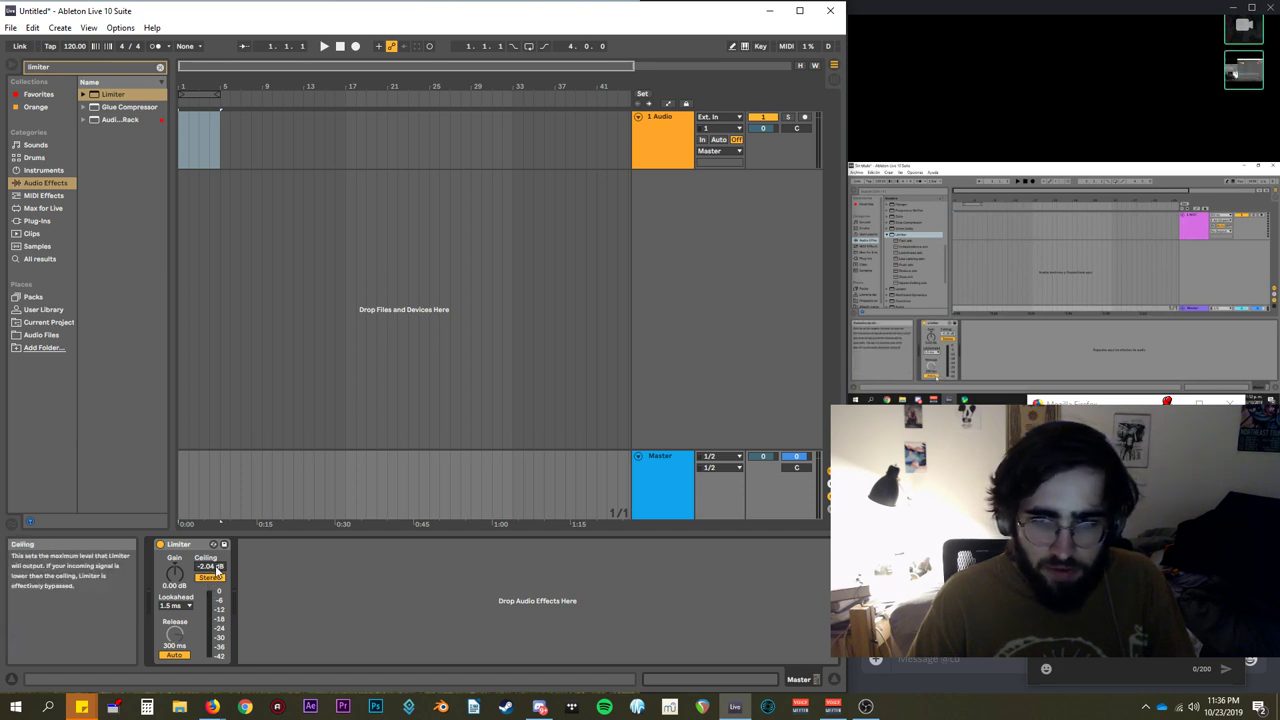
mouse_move(217, 570)
left_mouse_down()
mouse_move(217, 582)
mouse_move(217, 570)
left_mouse_up()
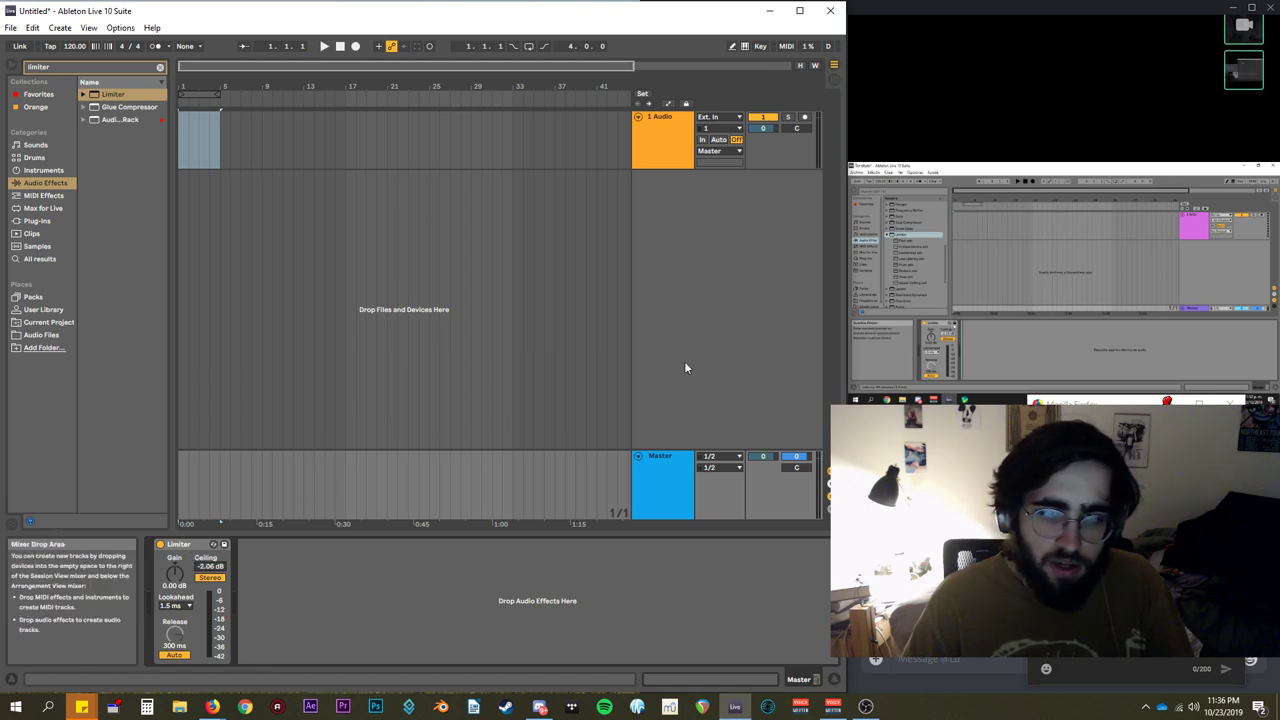
Insert a return track, unfold it, and fold the Master track.
right_click(697, 402)
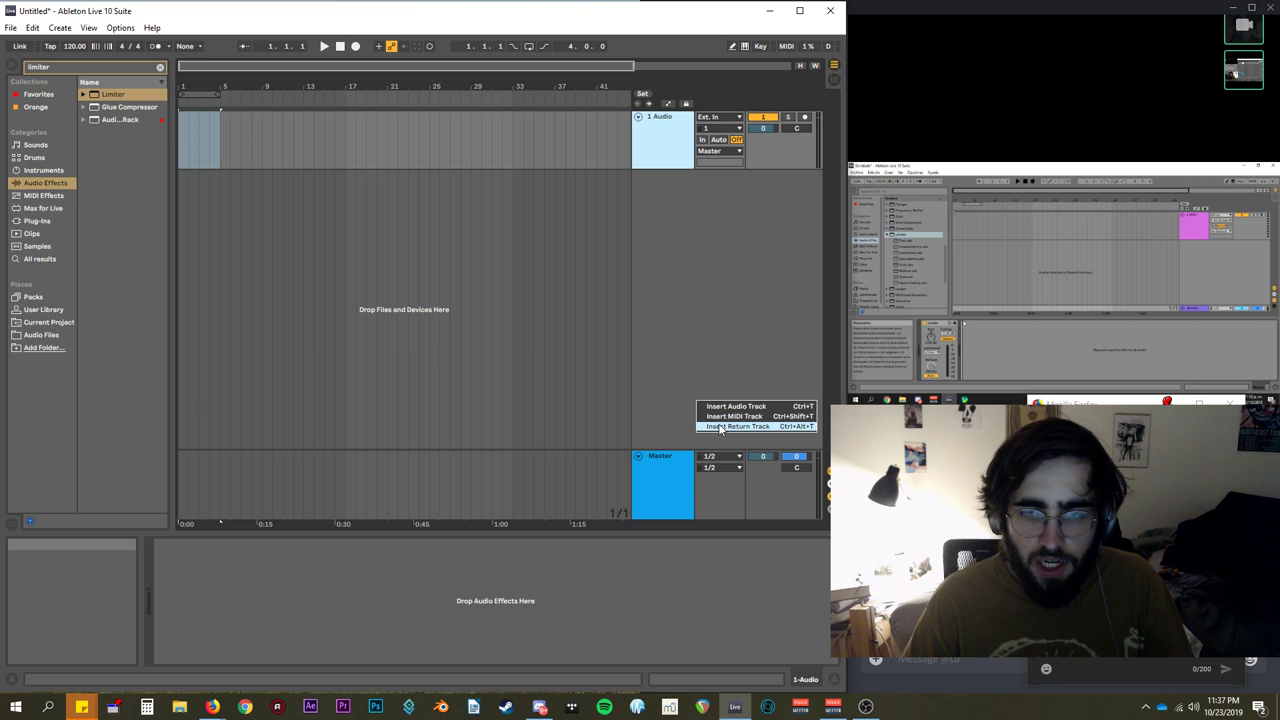
left_click(719, 426)
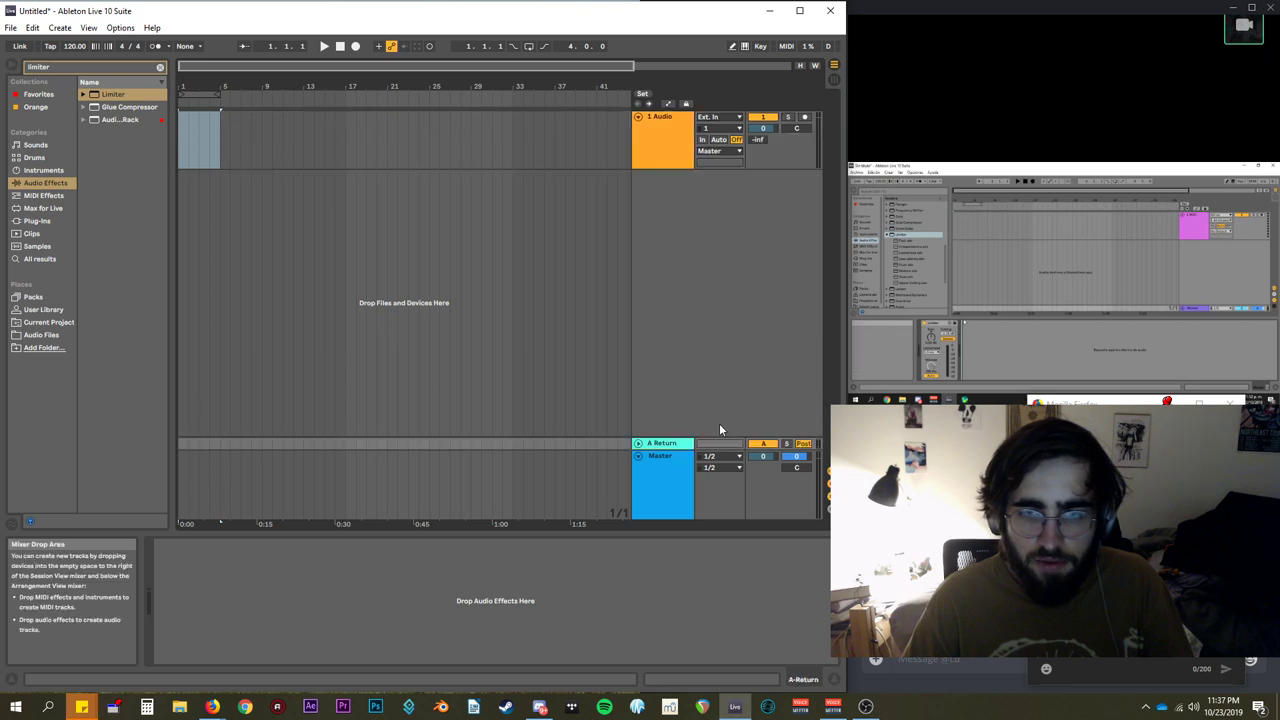
left_click(638, 444)
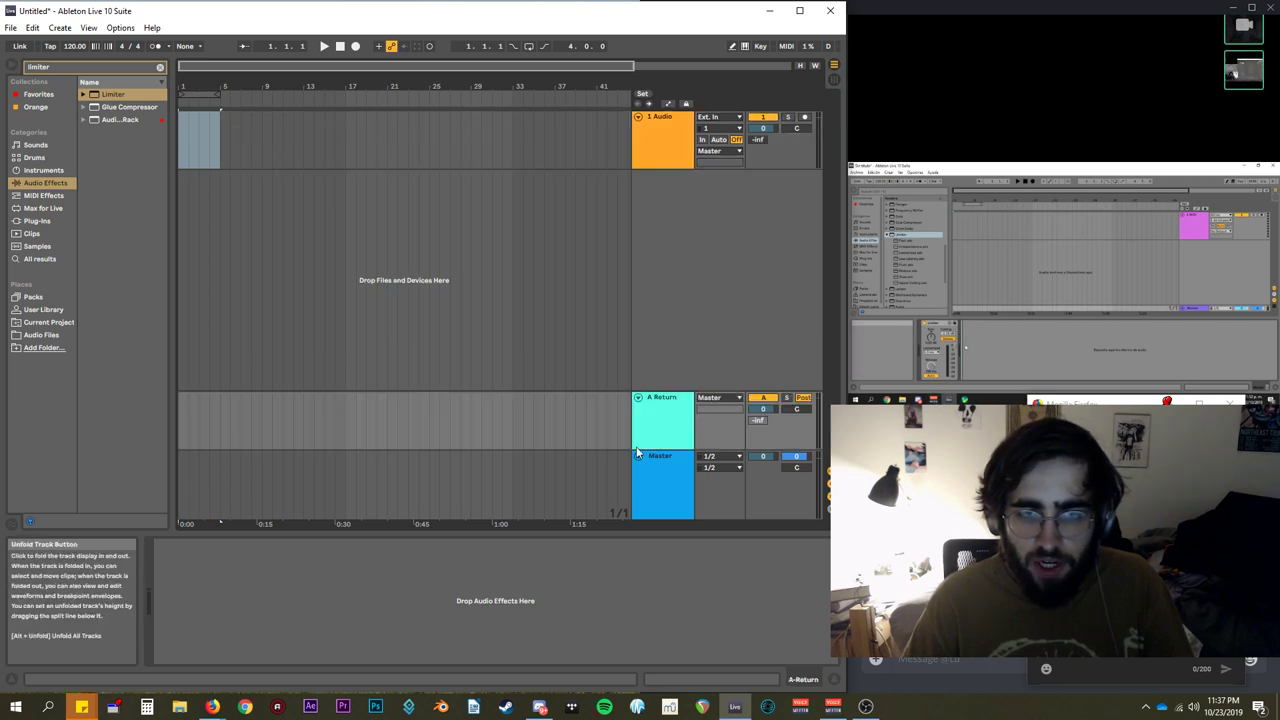
left_click(637, 455)
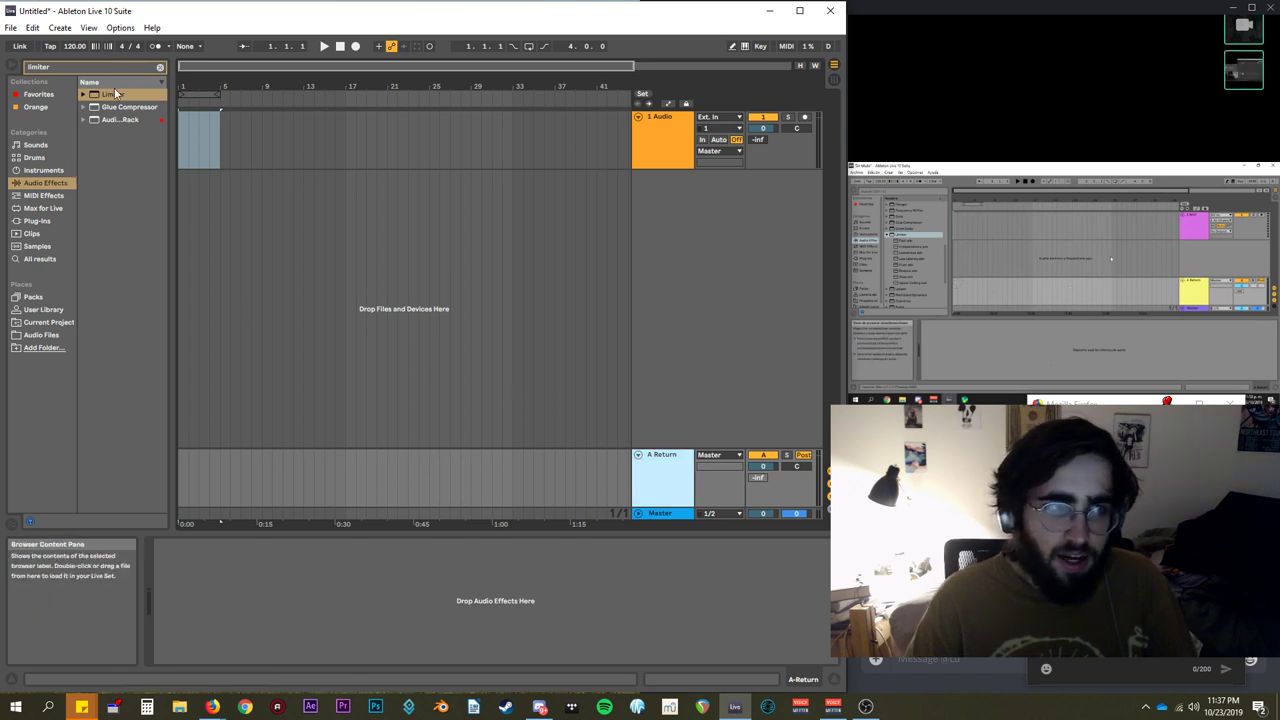
Undo a Limiter dropped on the return track, search for "eq", and load EQ Eight there instead.
left_click_drag(113, 94, 270, 570)
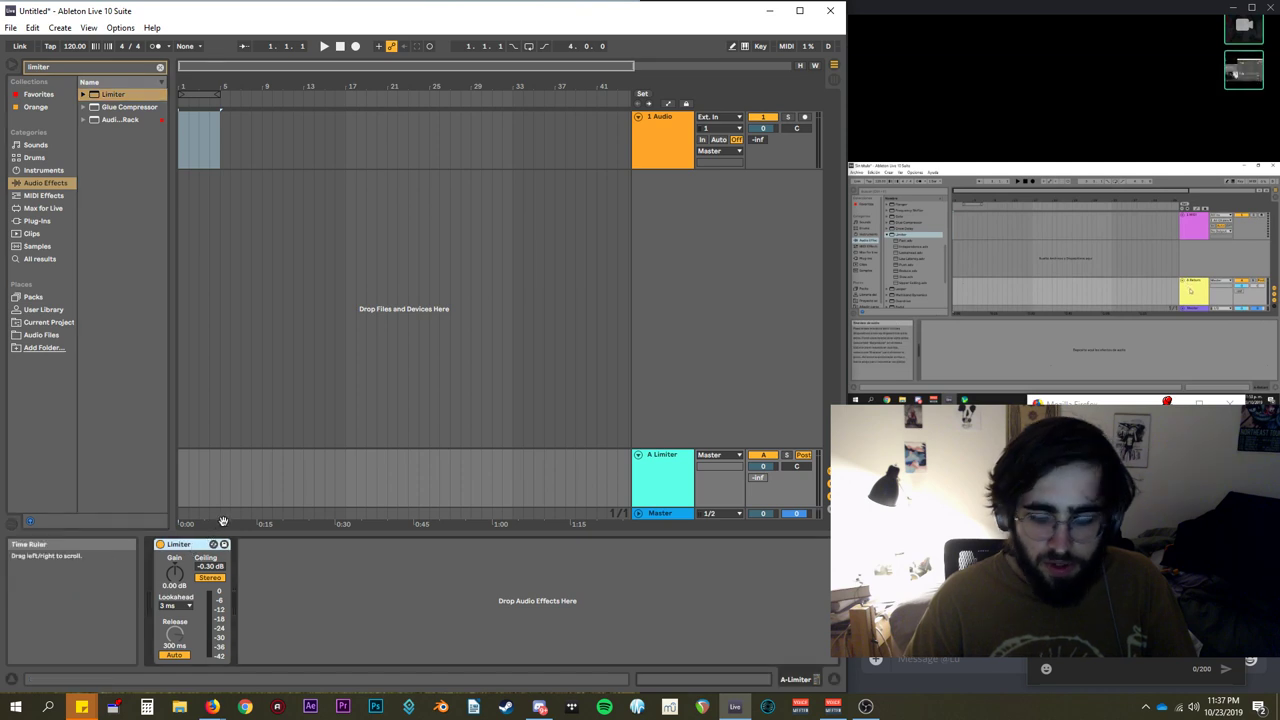
key("ctrl+z")
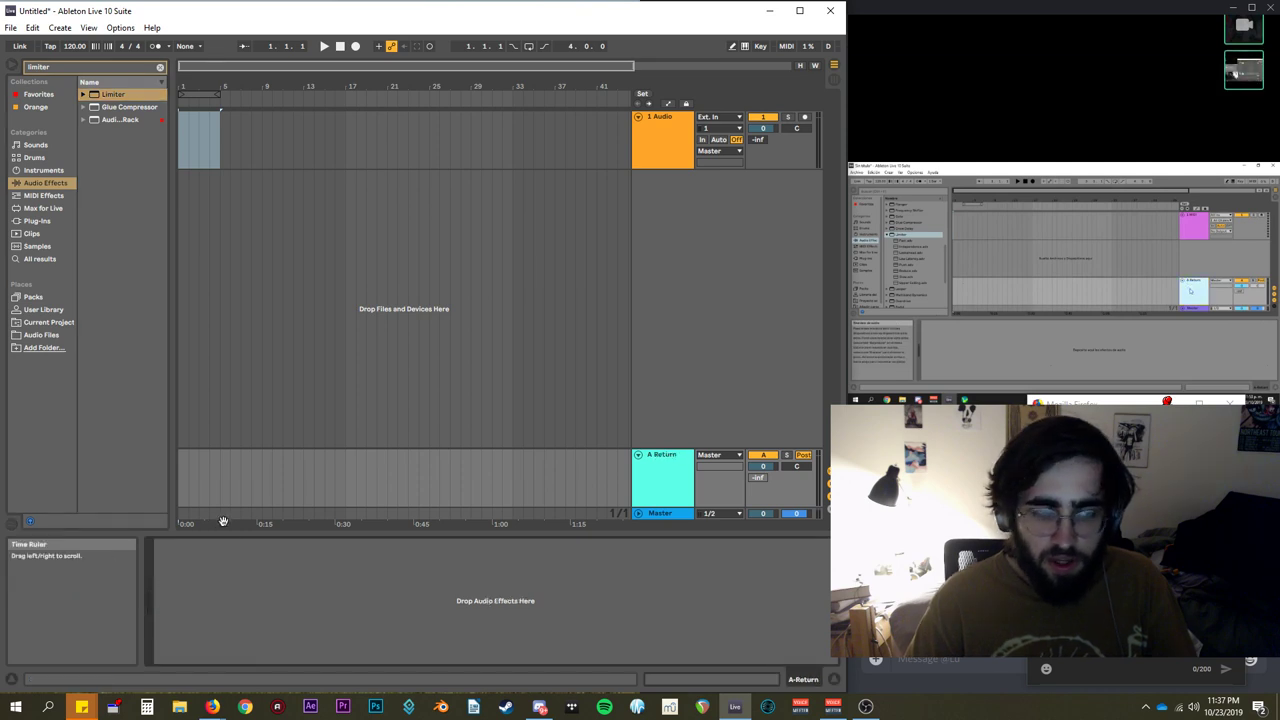
left_click(158, 67)
left_click(122, 68)
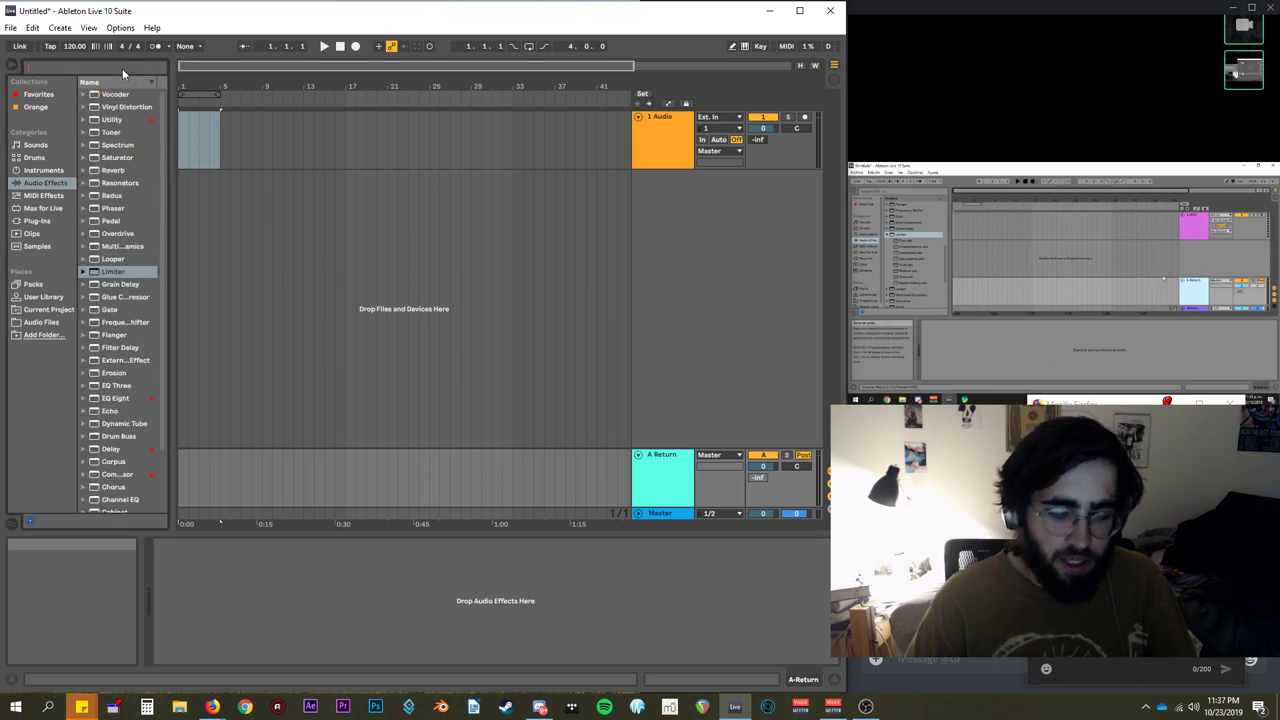
type("eq")
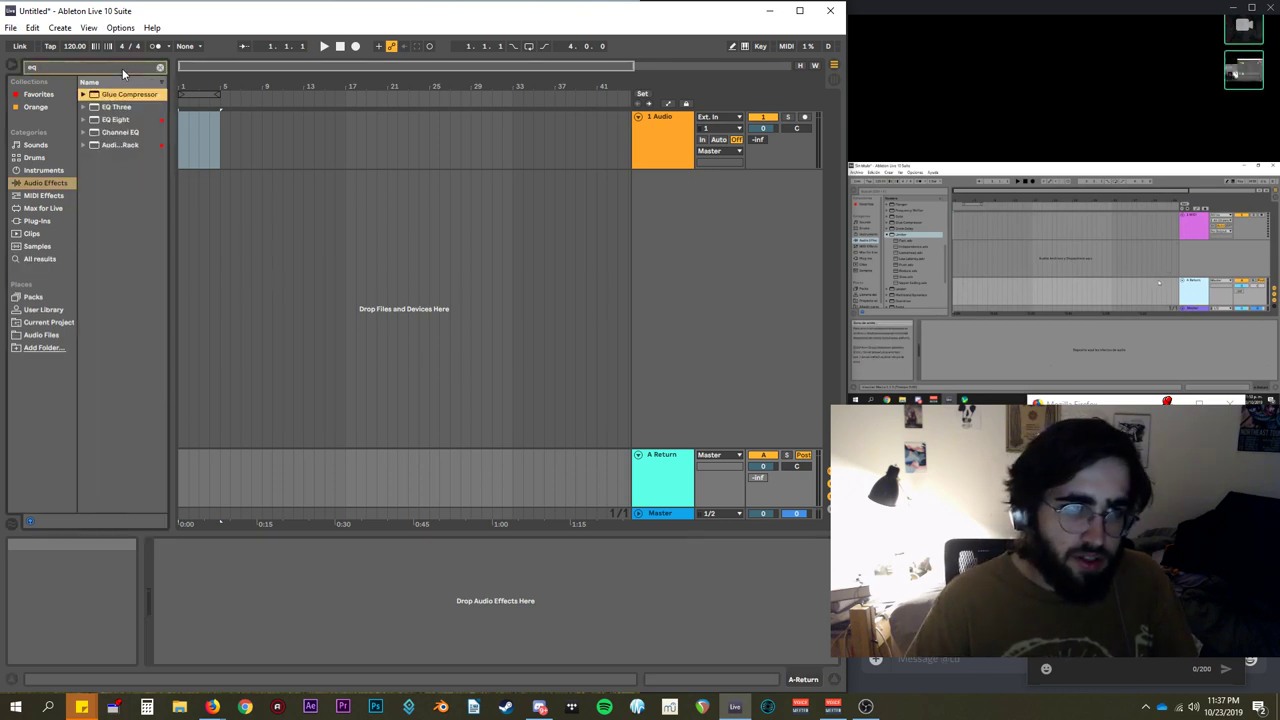
key("Down")
key("Down")
key("Return")
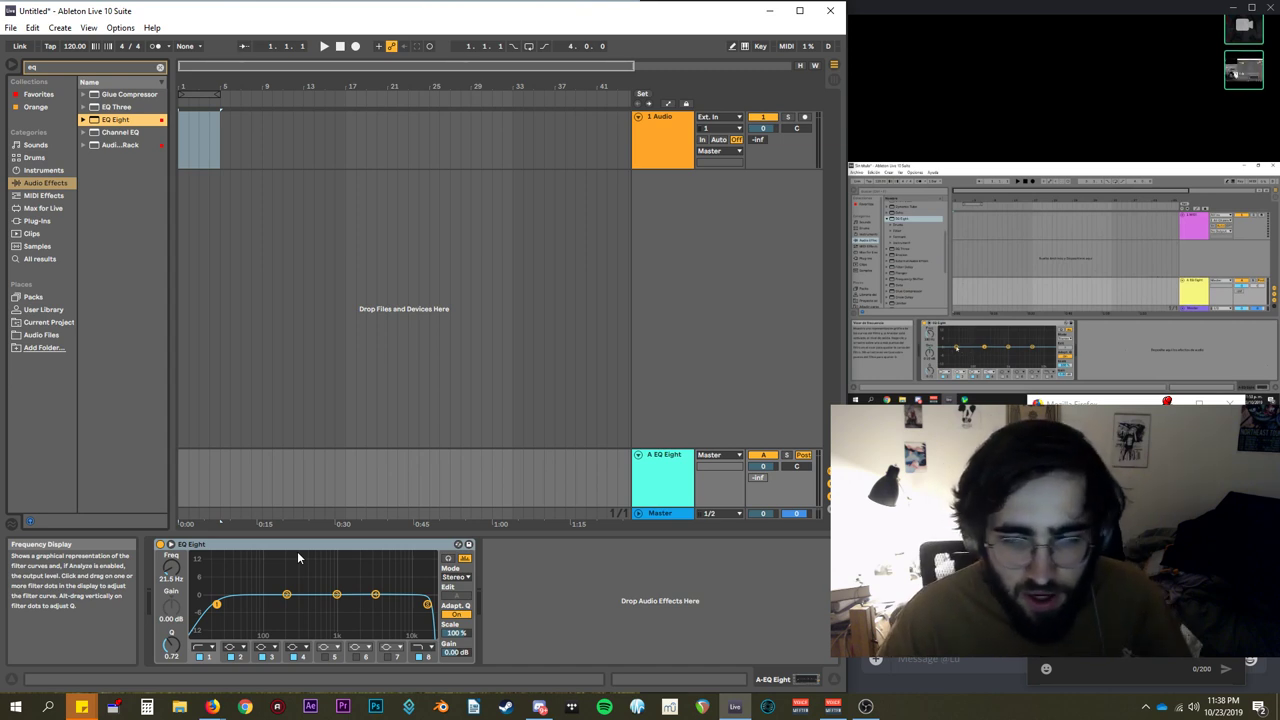
Turn off EQ Eight's filters 2, 3 and 4, and lower filter 8's cutoff to about 2.06 kHz.
left_click(231, 657)
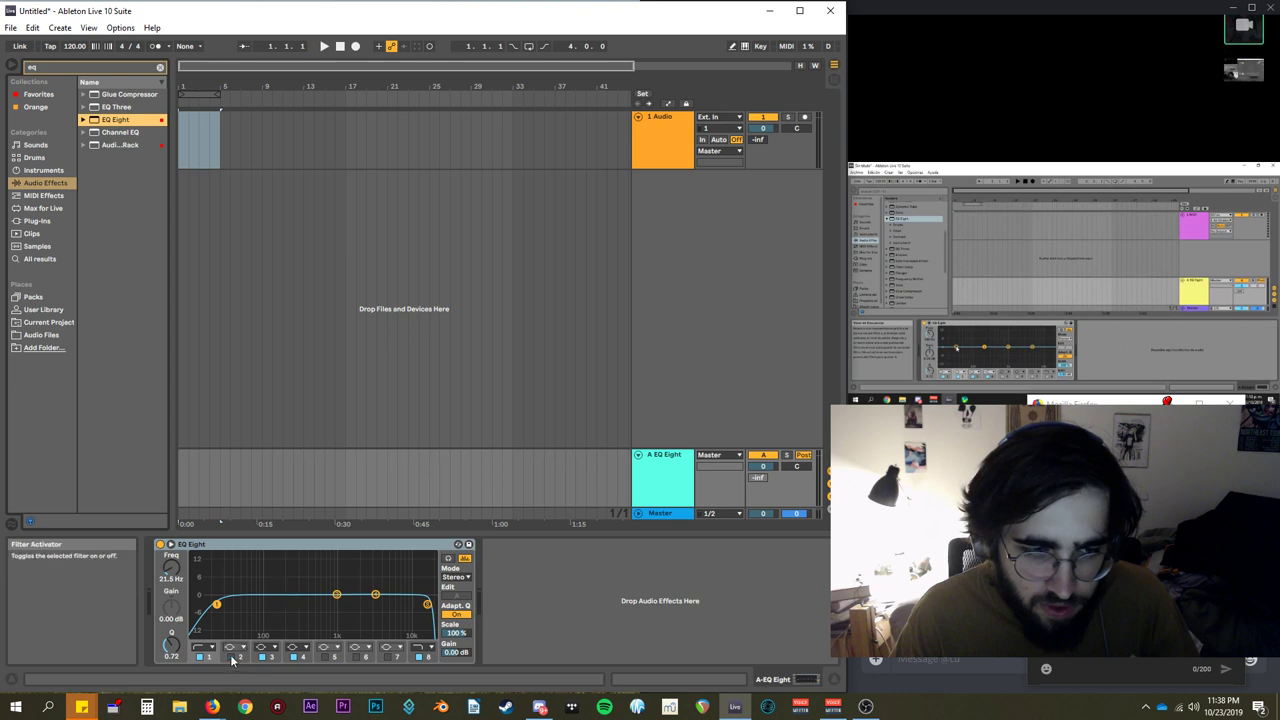
left_click(262, 657)
left_click(294, 657)
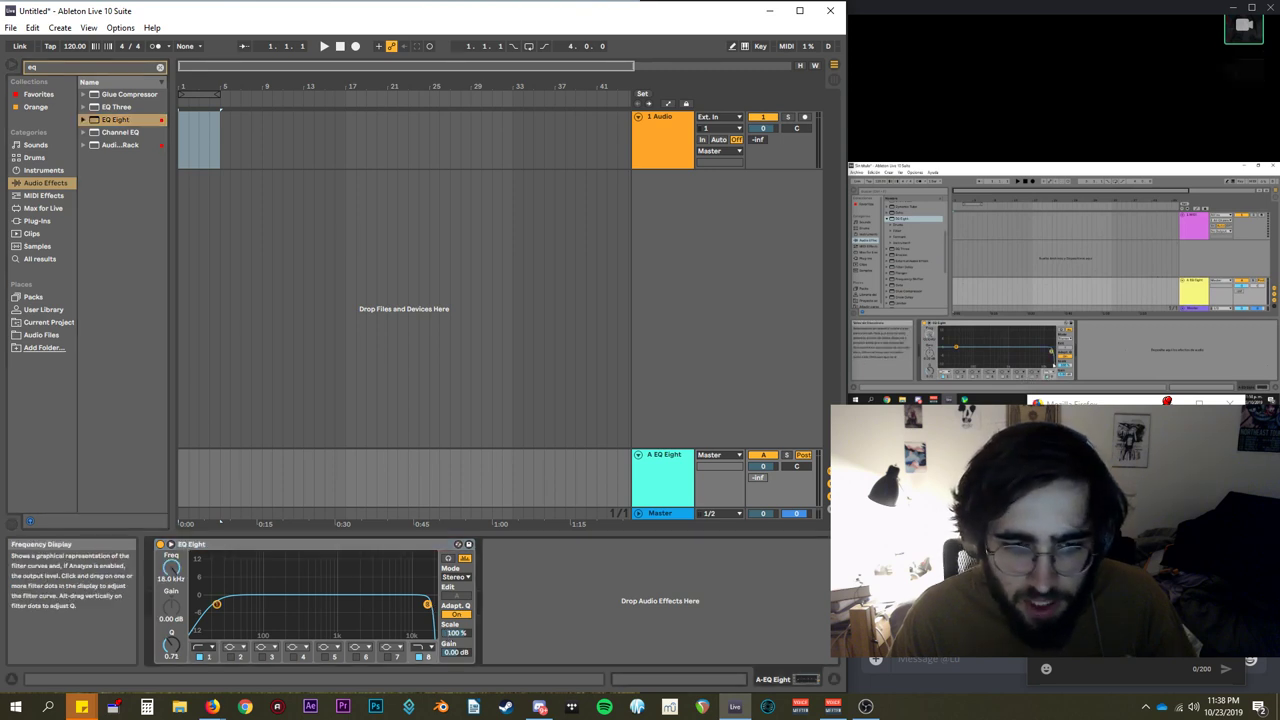
left_click_drag(427, 604, 382, 602)
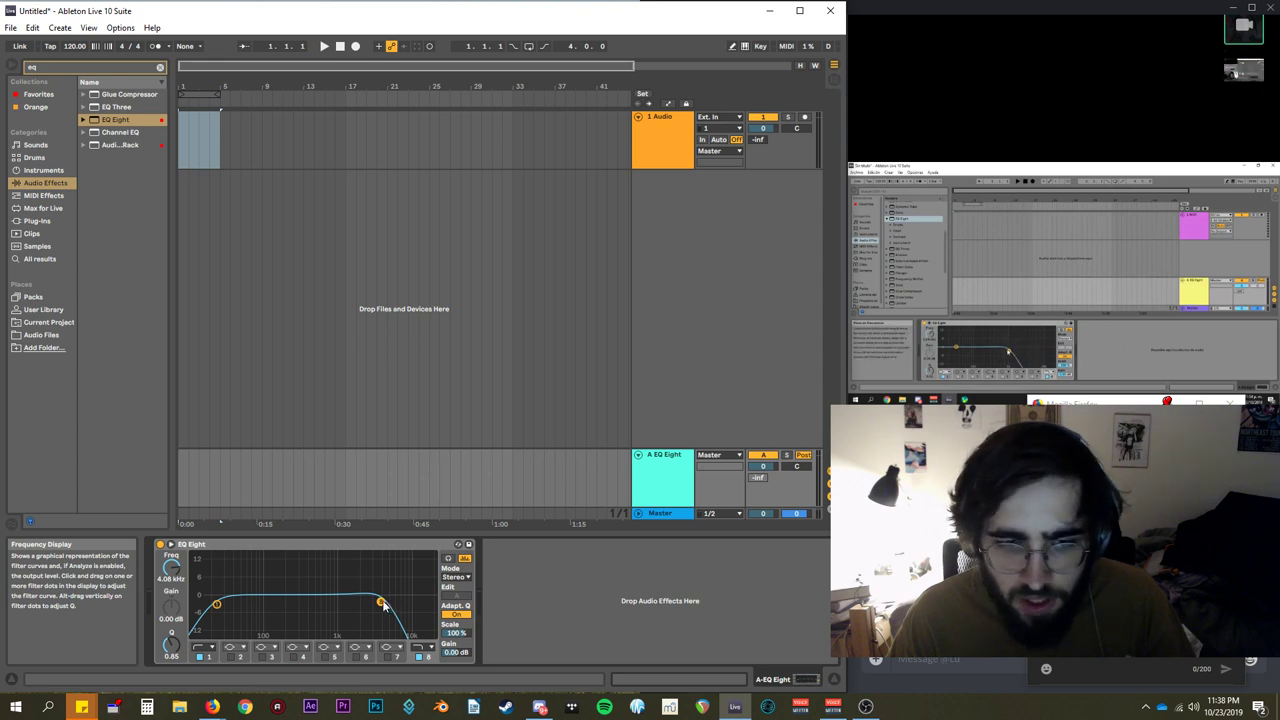
mouse_move(384, 604)
left_mouse_down()
mouse_move(345, 605)
mouse_move(359, 604)
left_mouse_up()
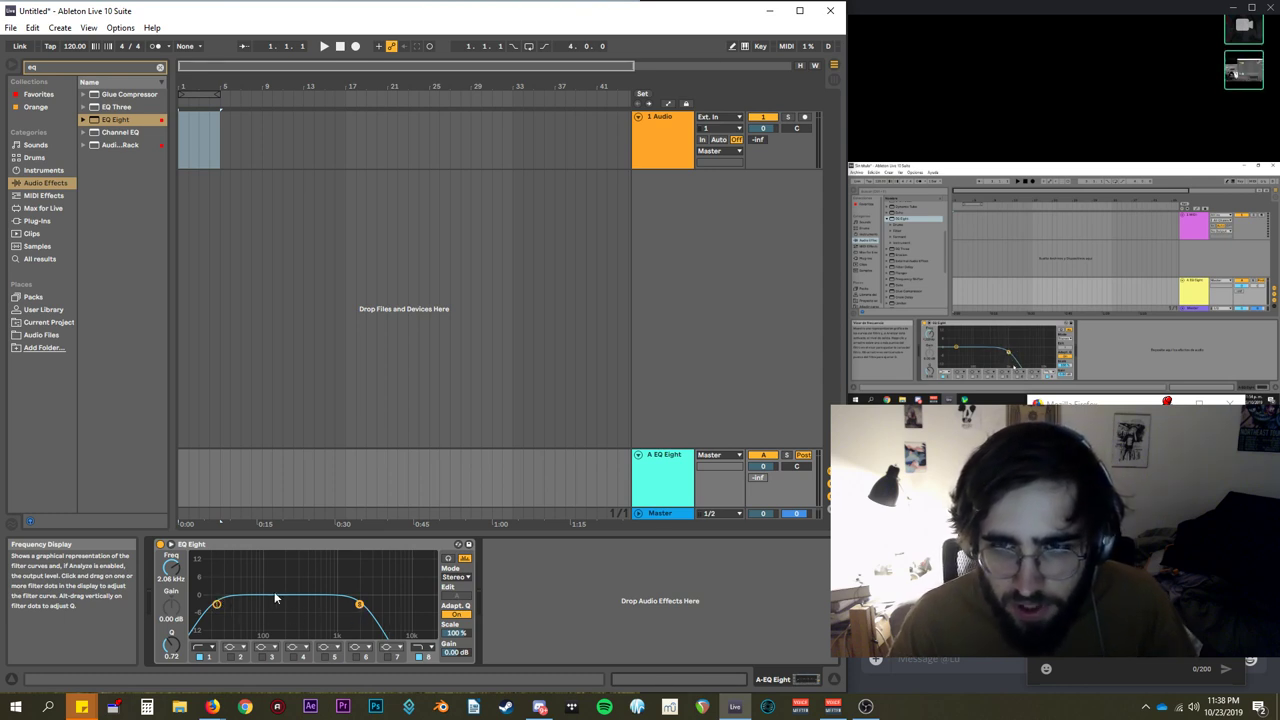
Make EQ Eight's filter 1 a low cut at about 380 Hz, clear the effects search, and nudge filter 8 to about 2 kHz.
left_click(201, 650)
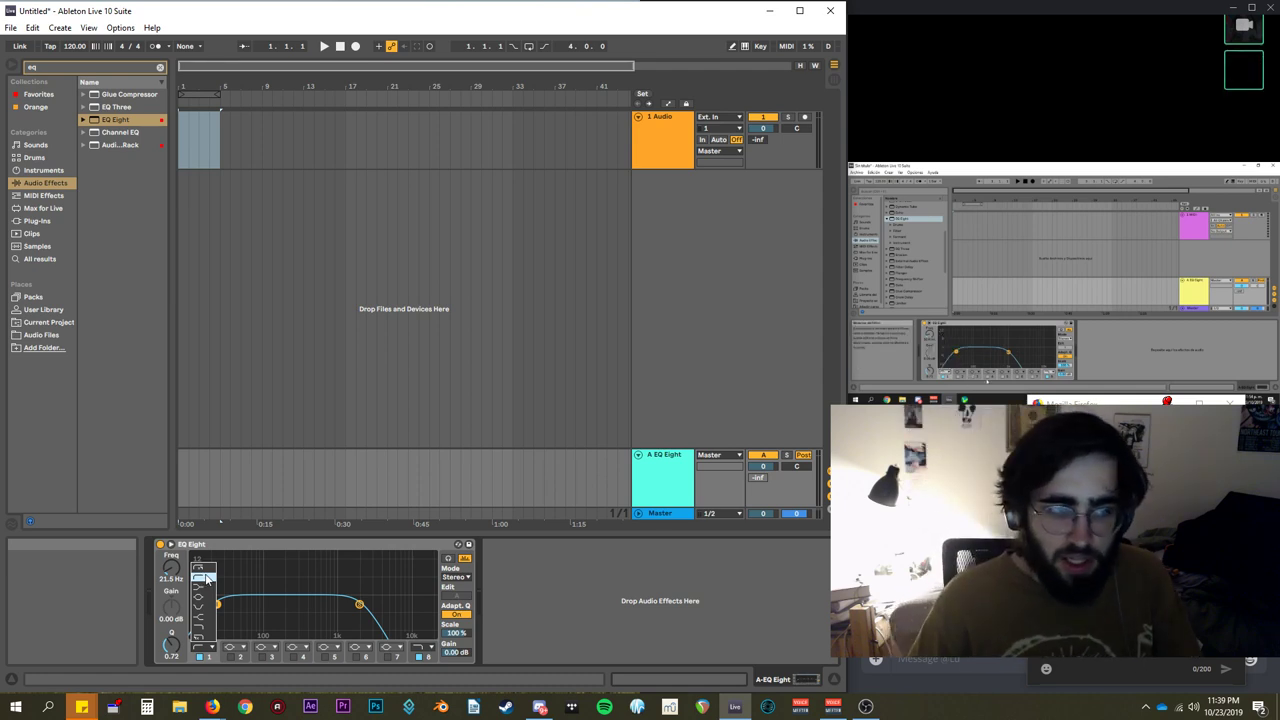
left_click(202, 578)
left_click_drag(216, 604, 315, 603)
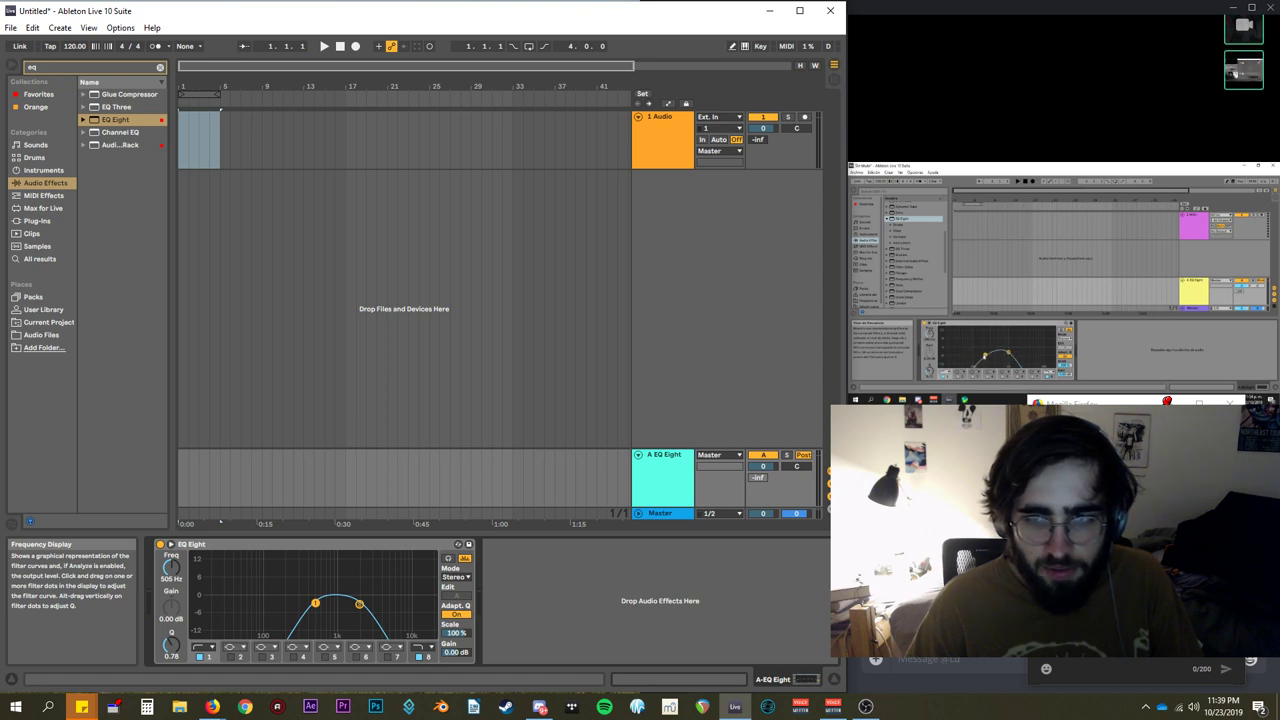
left_click_drag(315, 603, 305, 600)
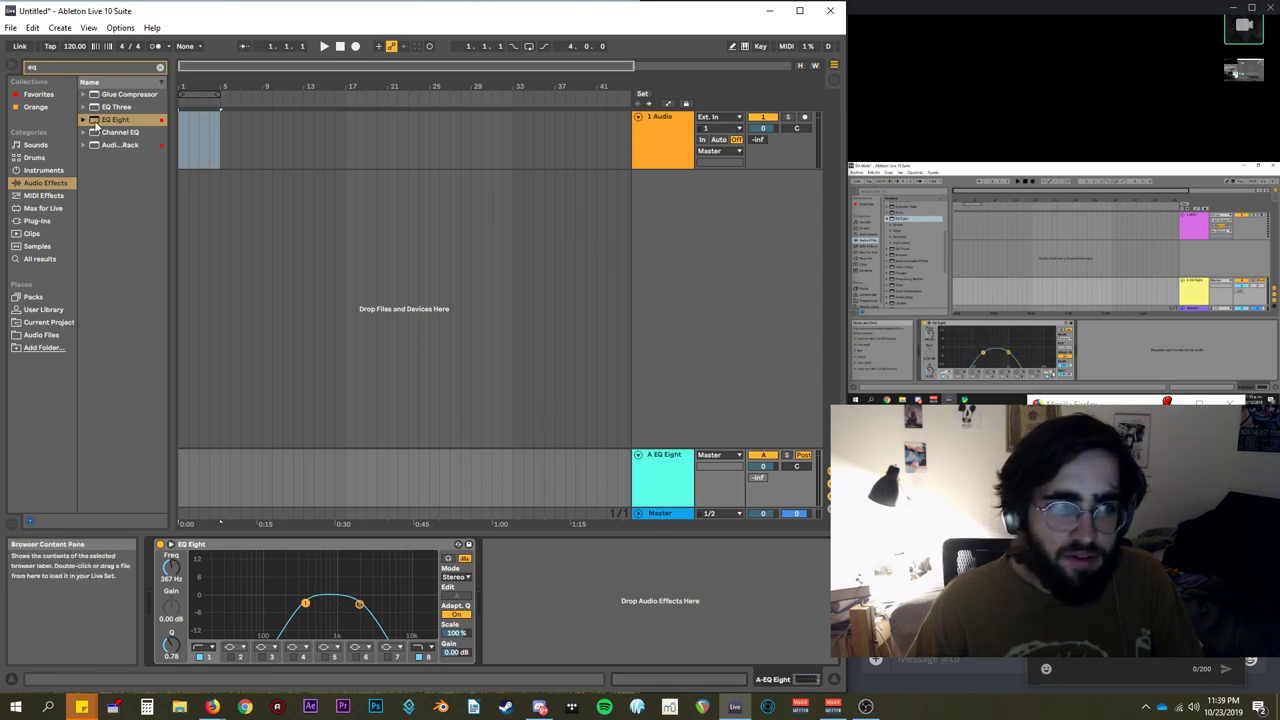
left_click(161, 67)
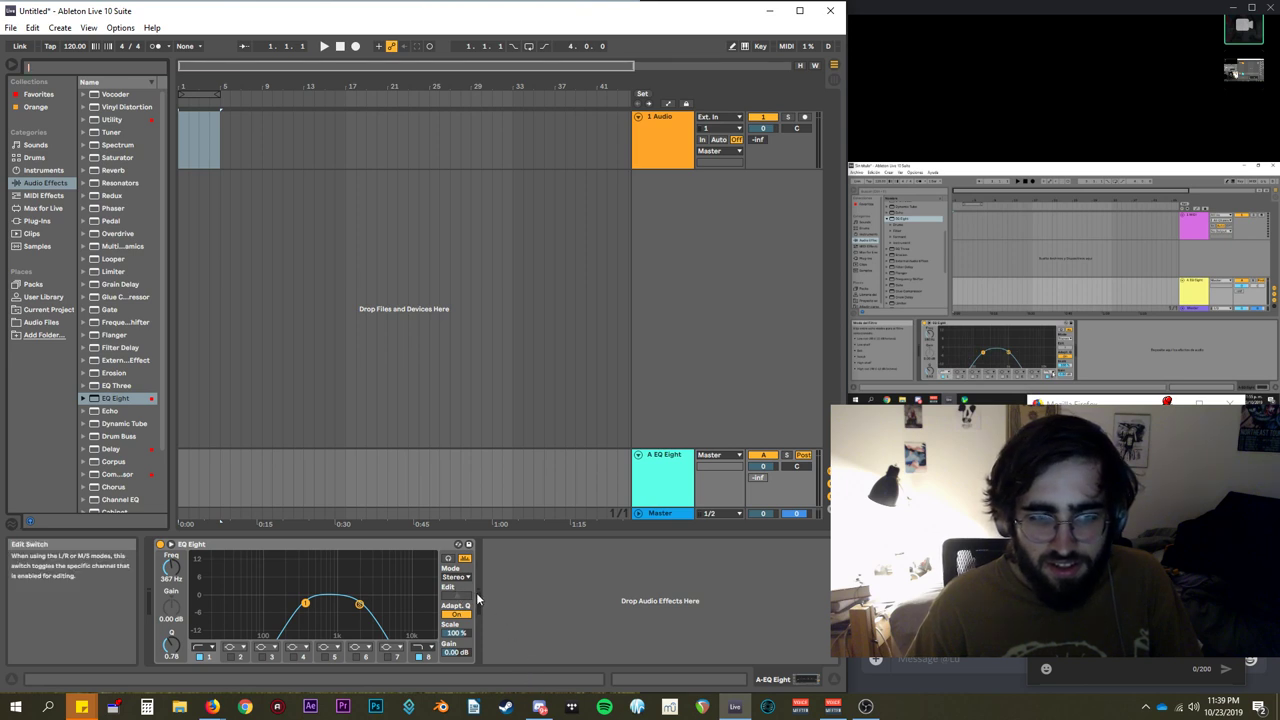
left_click(359, 605)
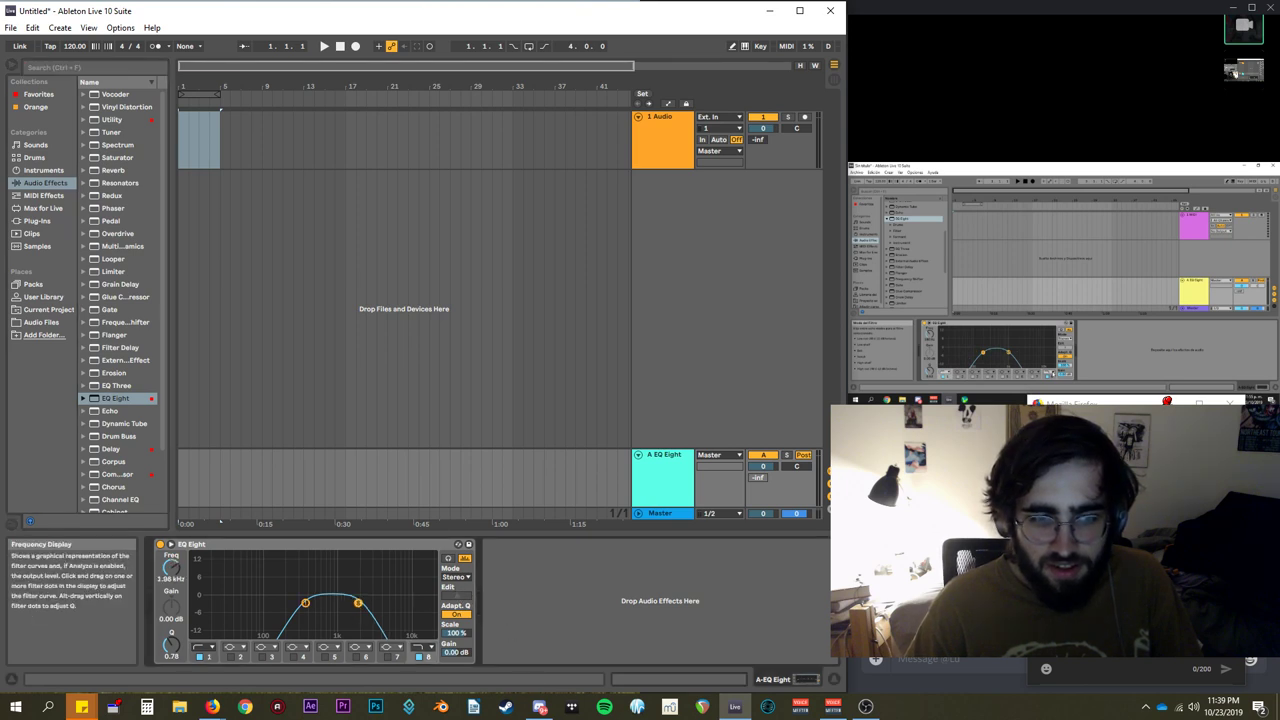
Bring Discord to the front, check the live stream's page in YouTube Studio, and minimize that browser window.
mouse_move(218, 708)
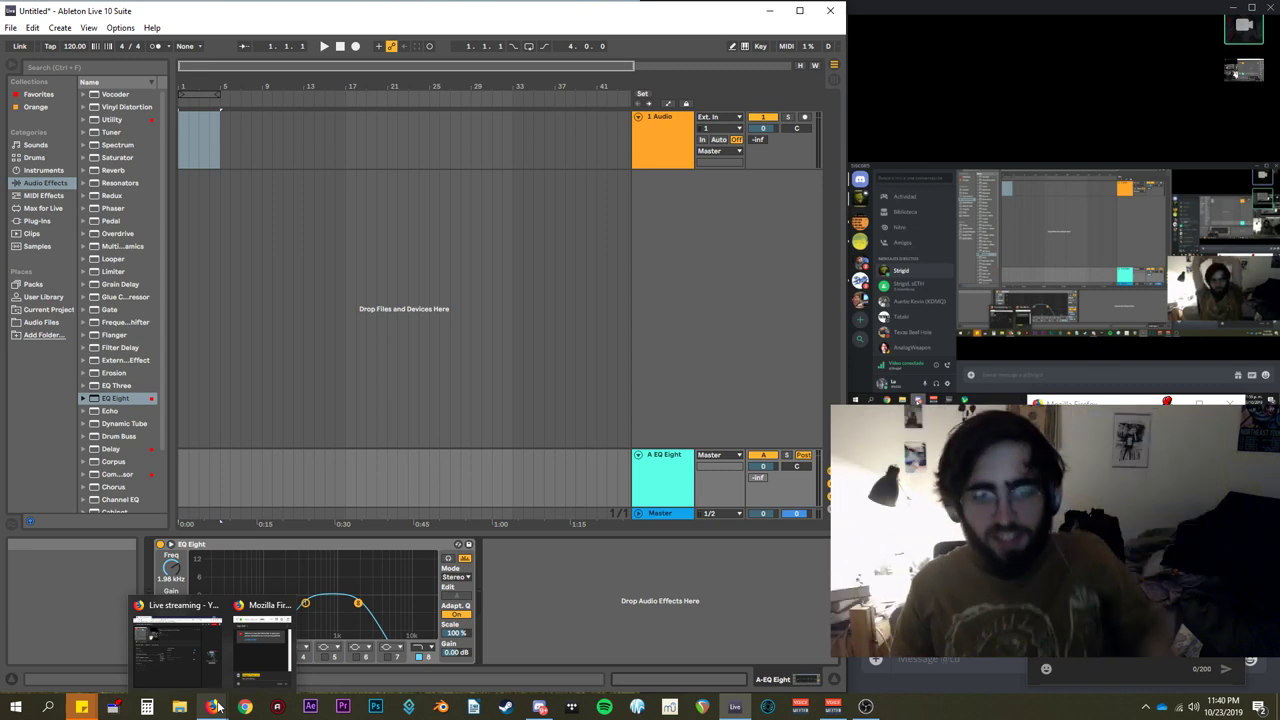
left_click(545, 708)
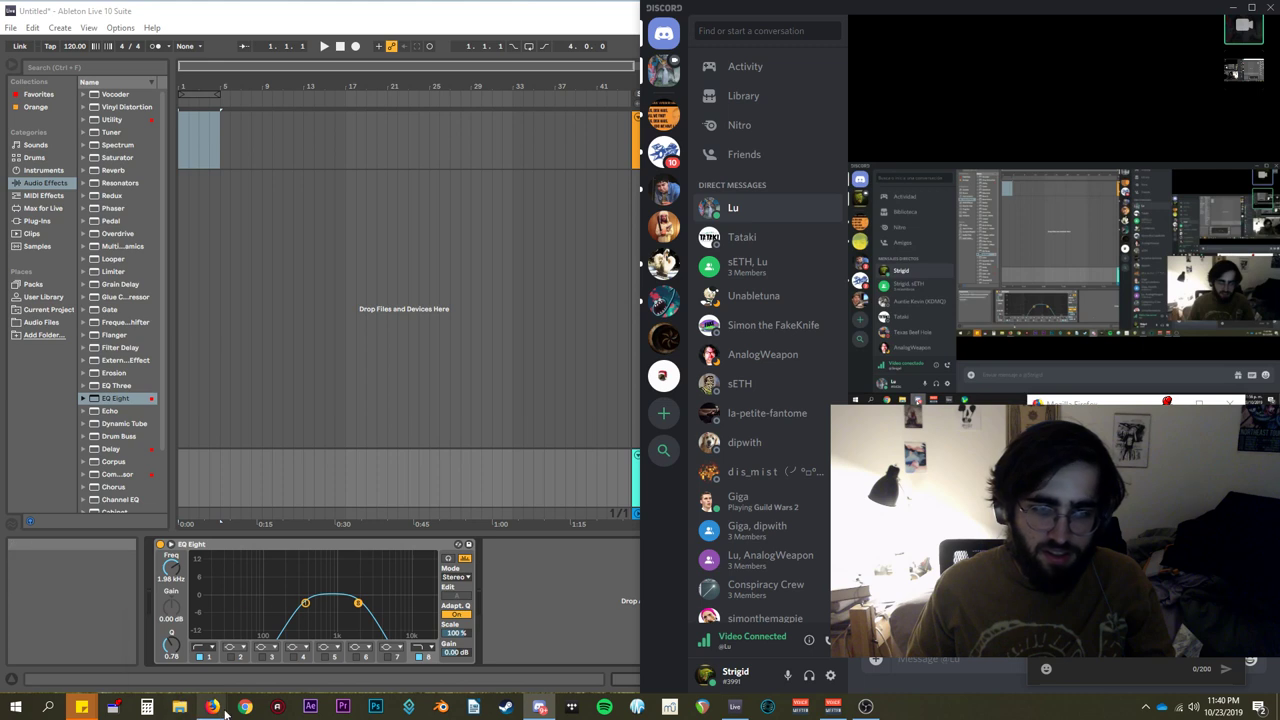
left_click(195, 640)
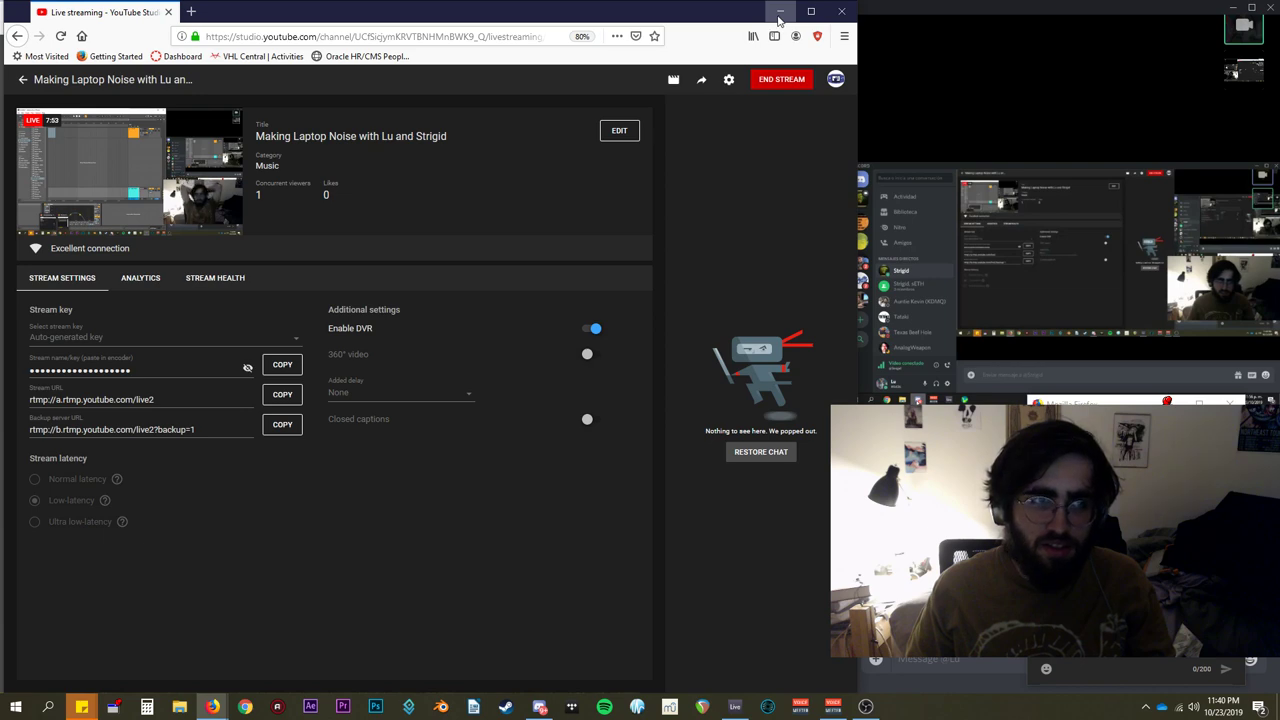
left_click(780, 12)
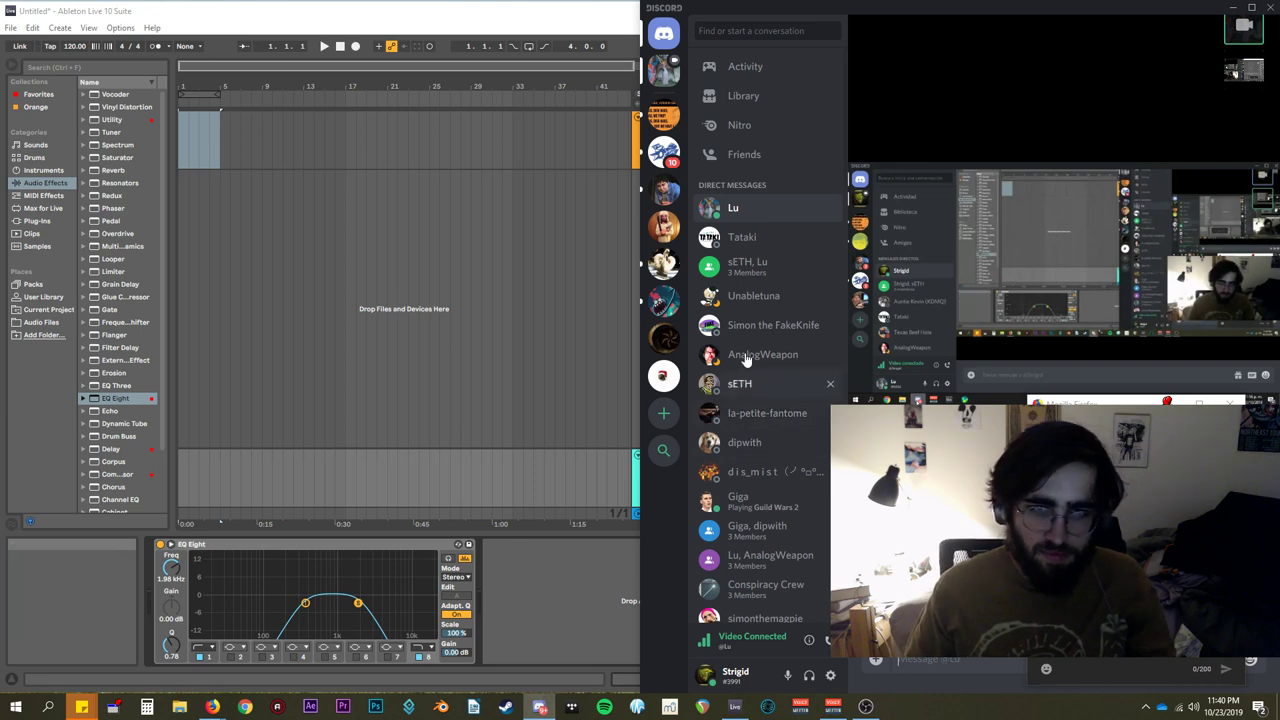
Look through the Magpie Pirates server's channel list and recent hangout messages in Discord, and return to the direct-message call.
left_click(660, 160)
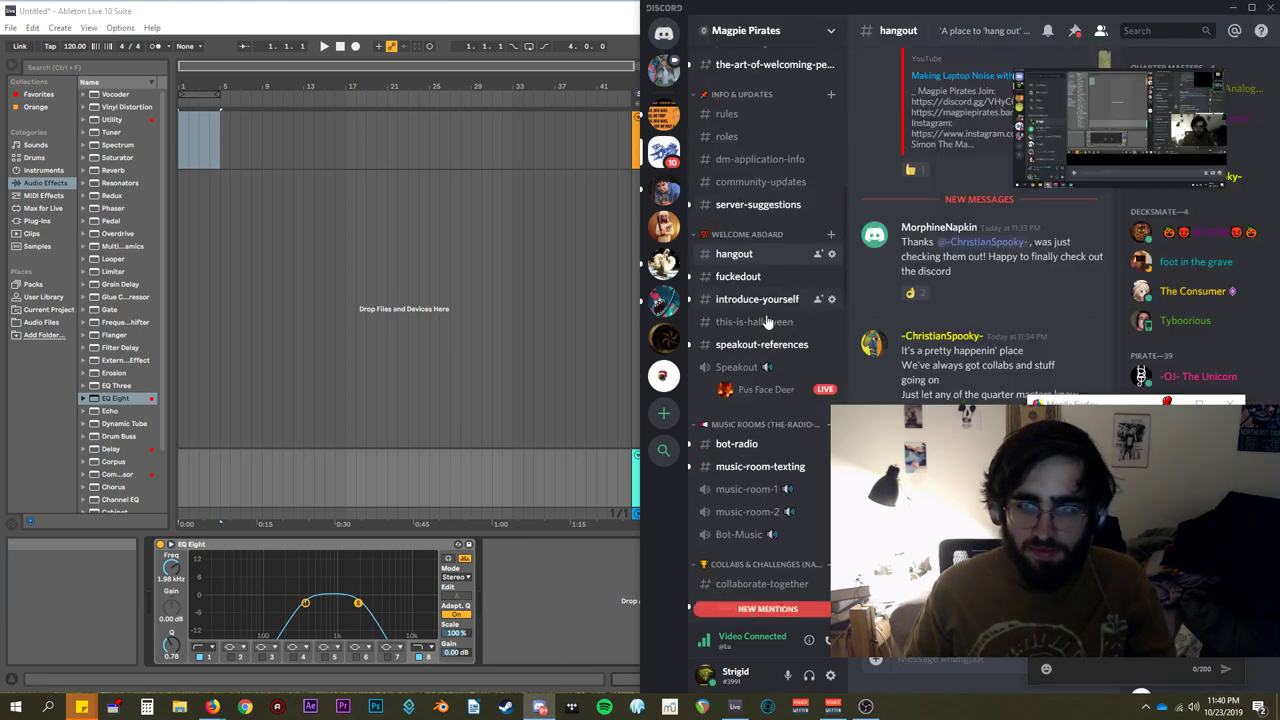
scroll(750, 278, "down", 7)
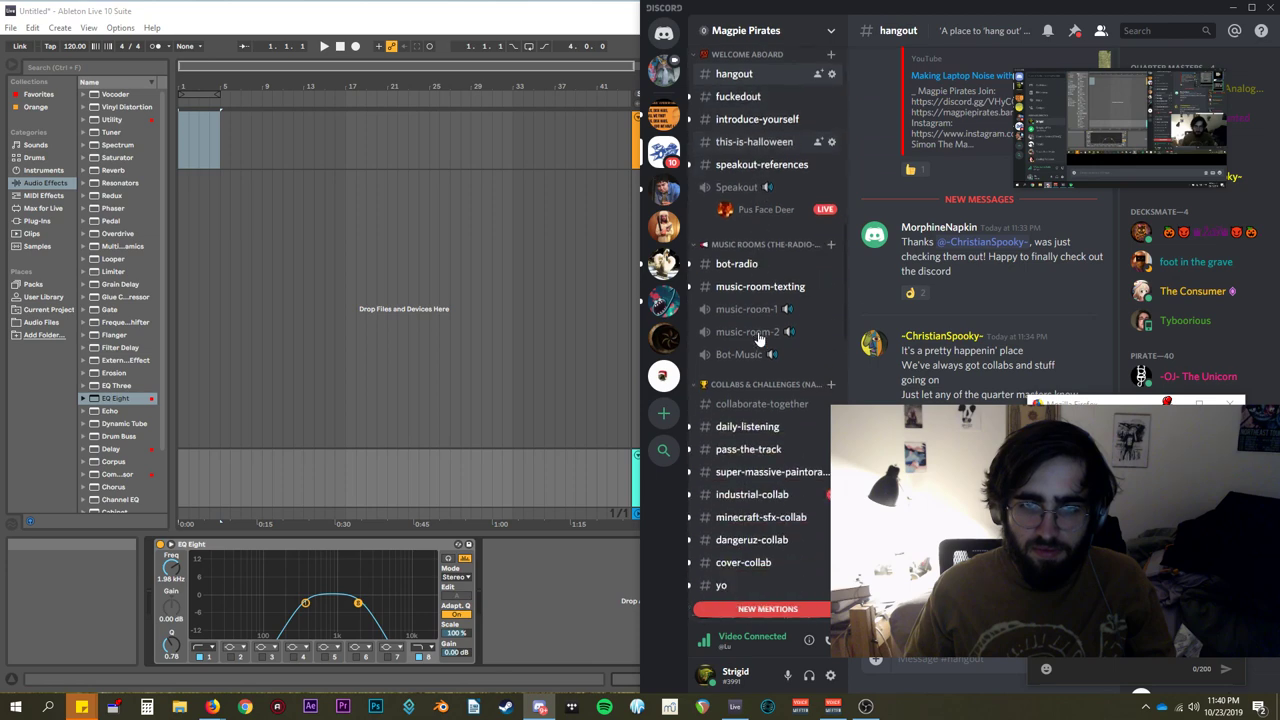
scroll(760, 340, "up", 8)
scroll(760, 340, "up", 7)
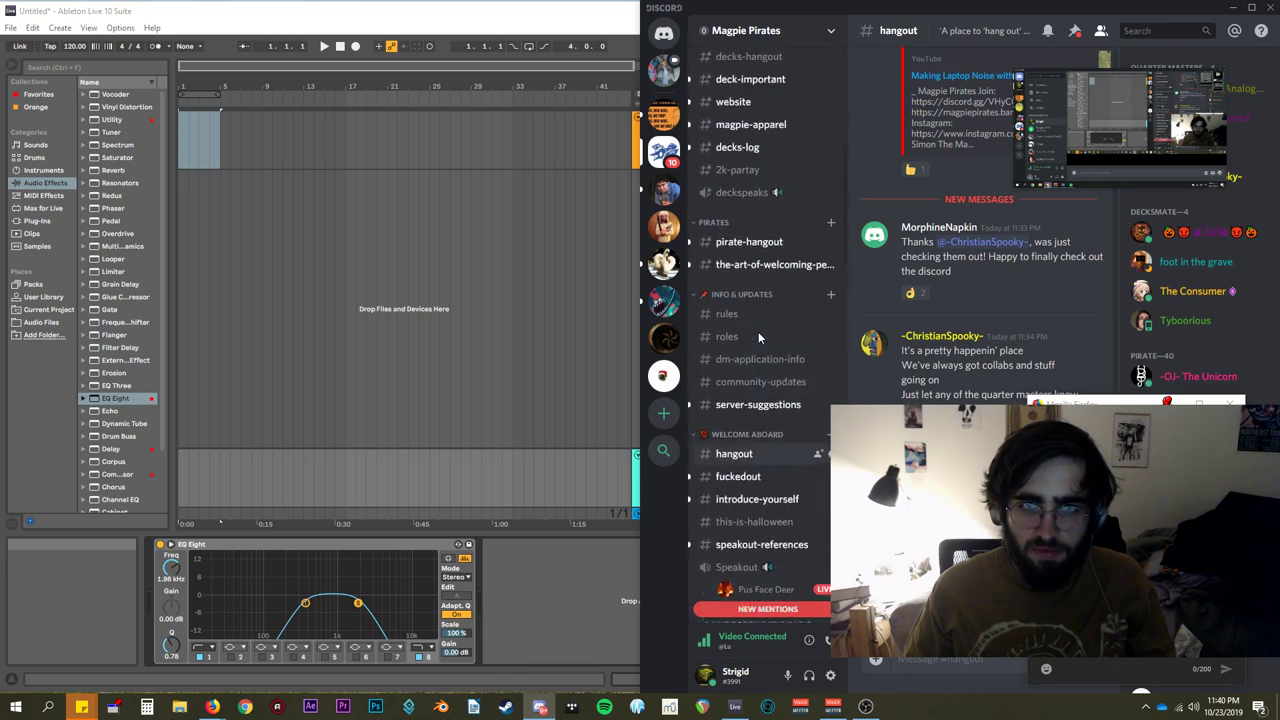
scroll(758, 342, "down", 2)
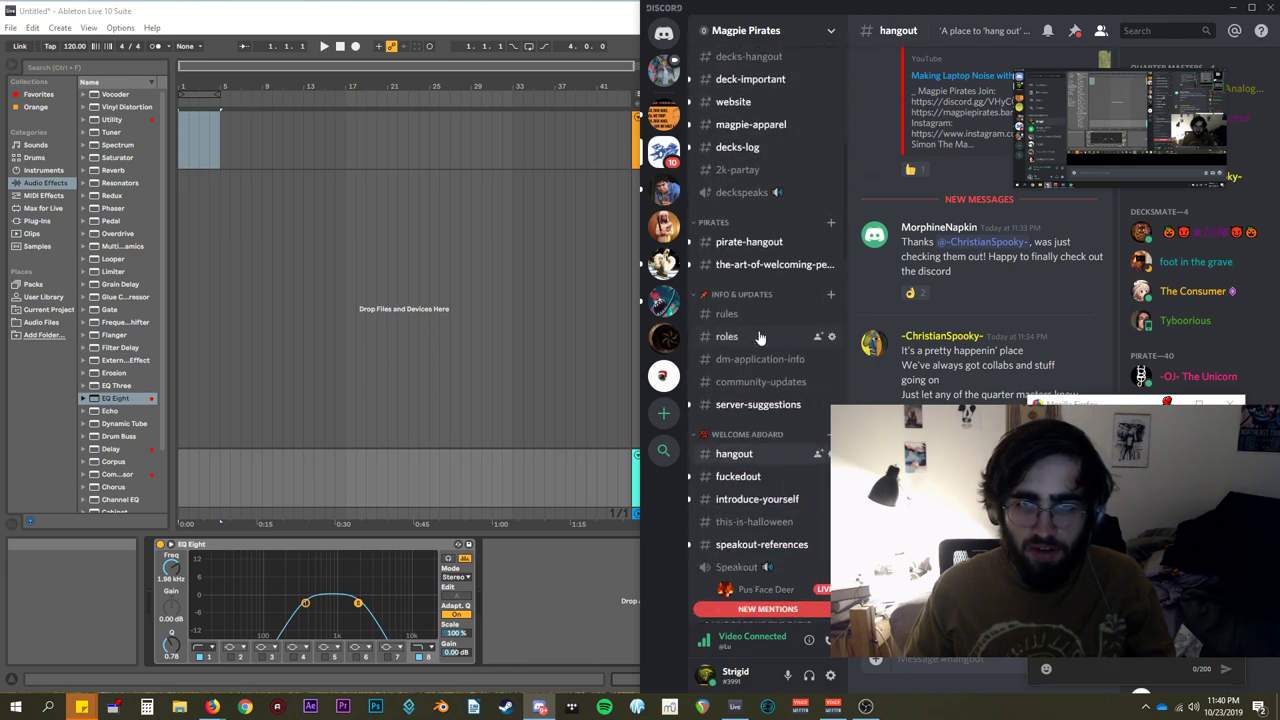
scroll(982, 290, "up", 2)
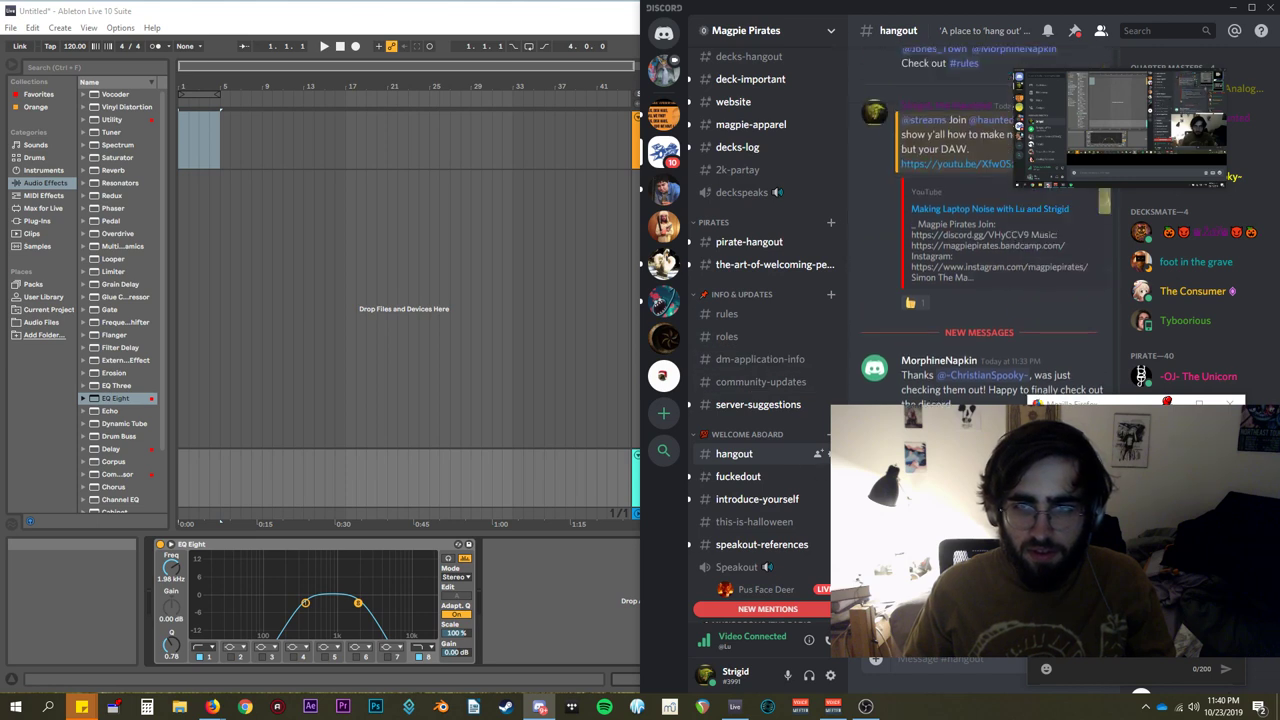
scroll(960, 250, "down", 2)
scroll(960, 250, "up", 4)
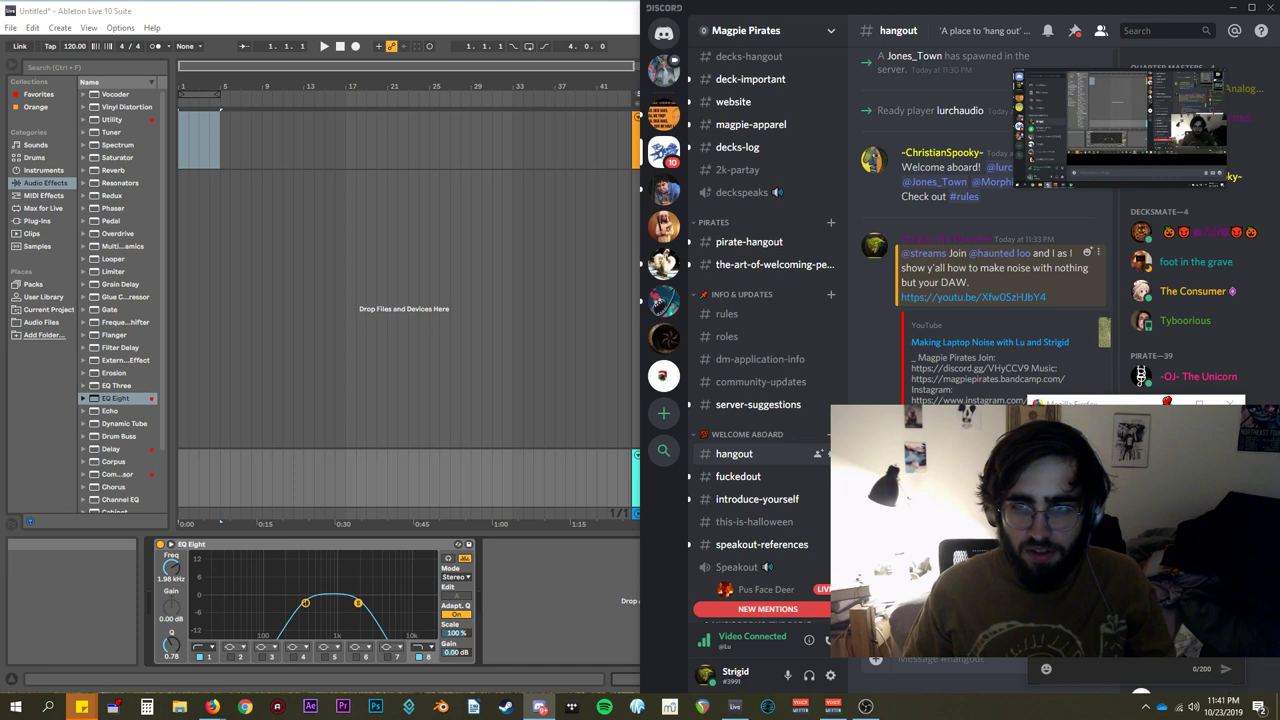
scroll(982, 250, "down", 1)
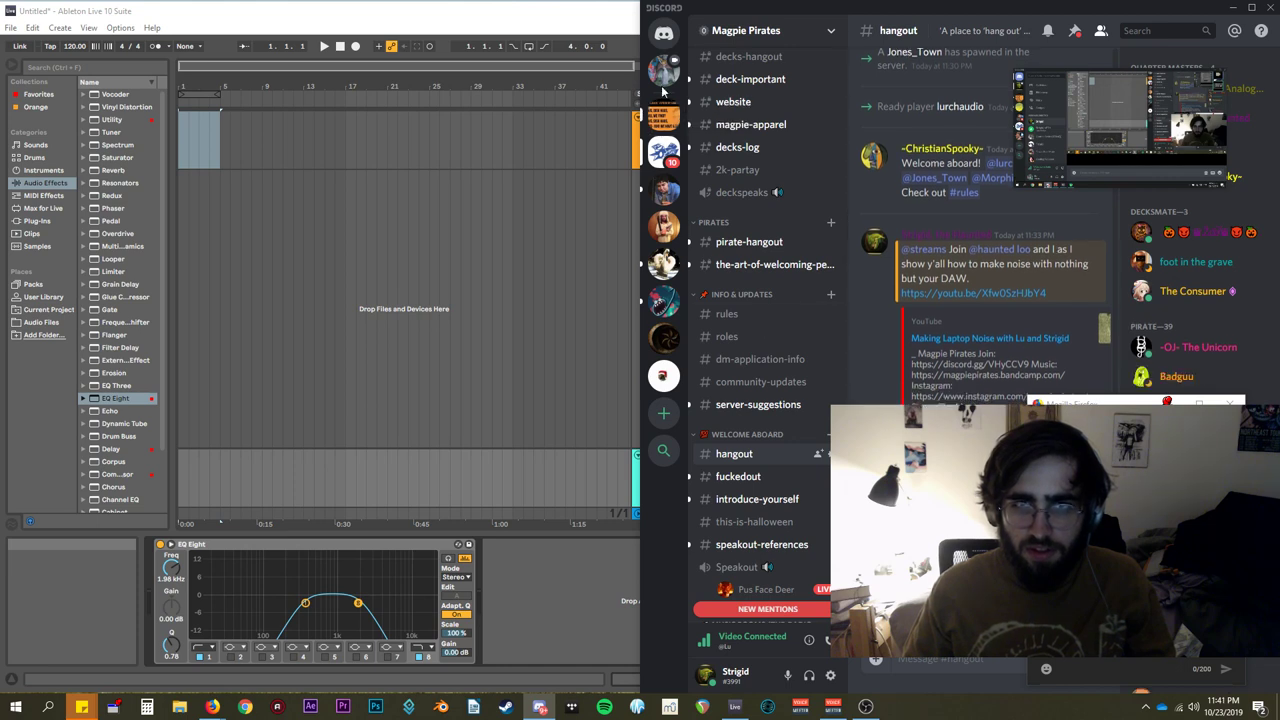
left_click(663, 33)
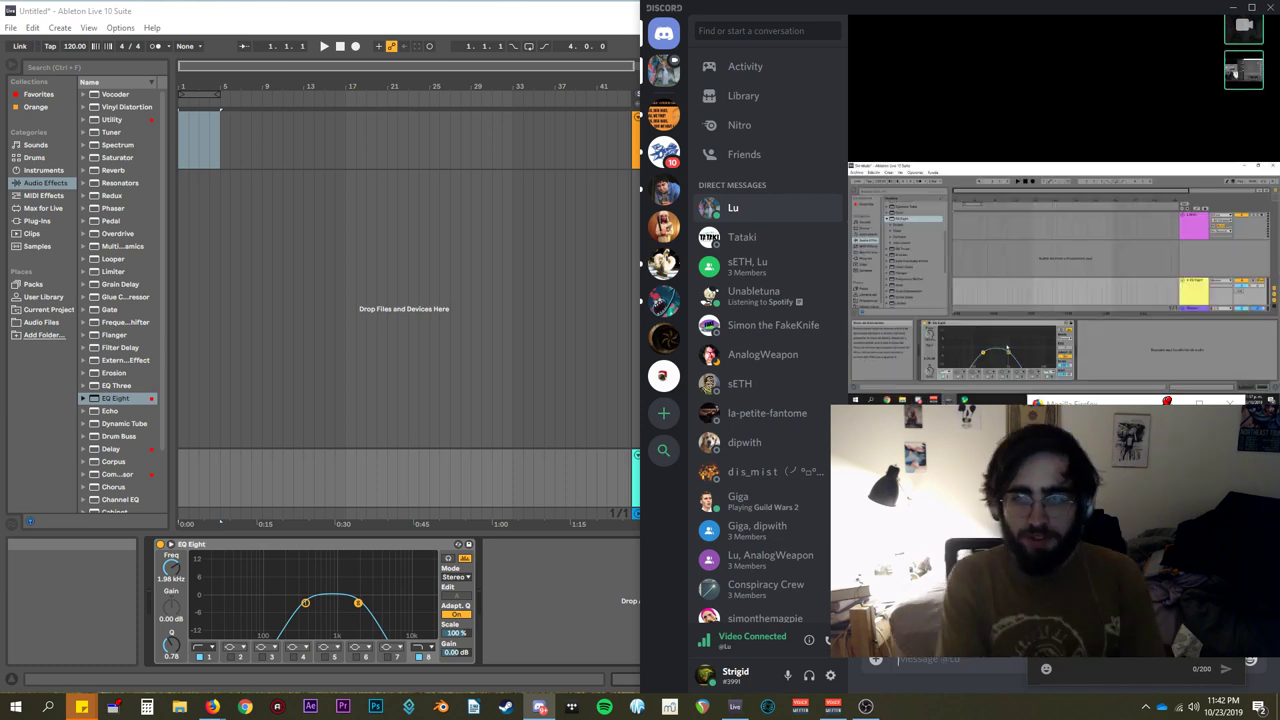
Switch to Ableton Live and enable the send on the EQ Eight return track.
left_click(565, 33)
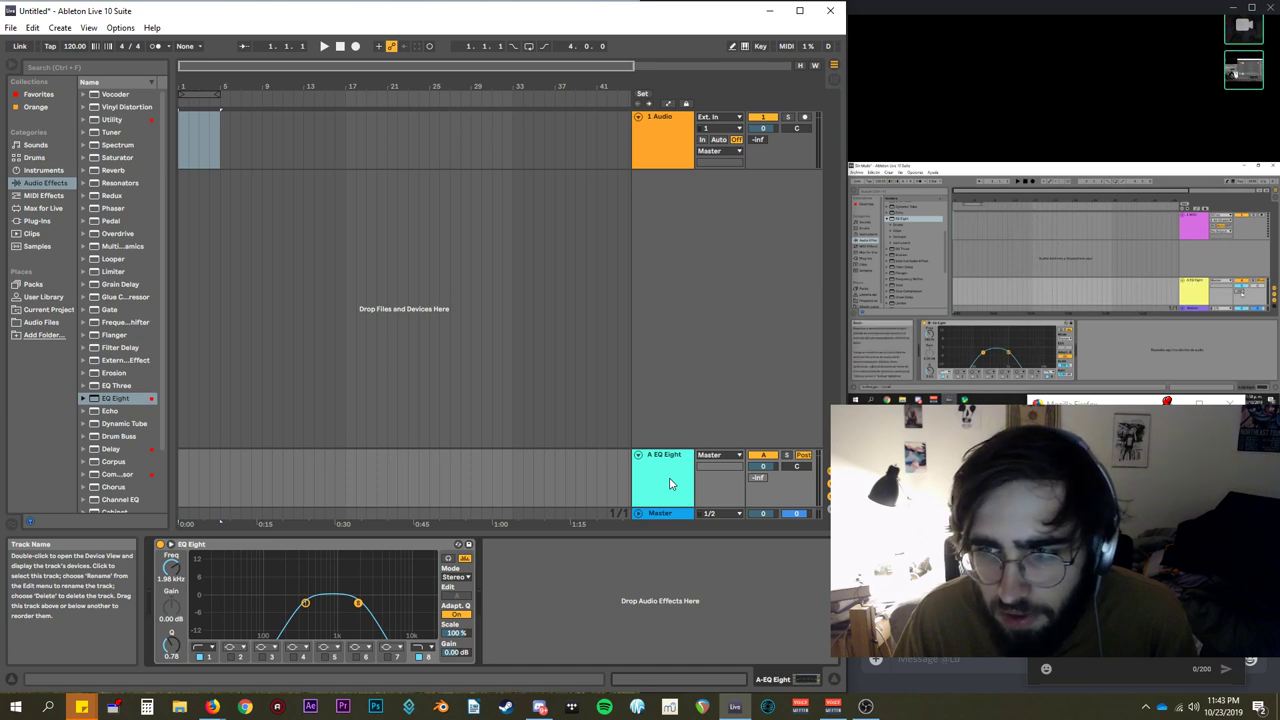
right_click(760, 478)
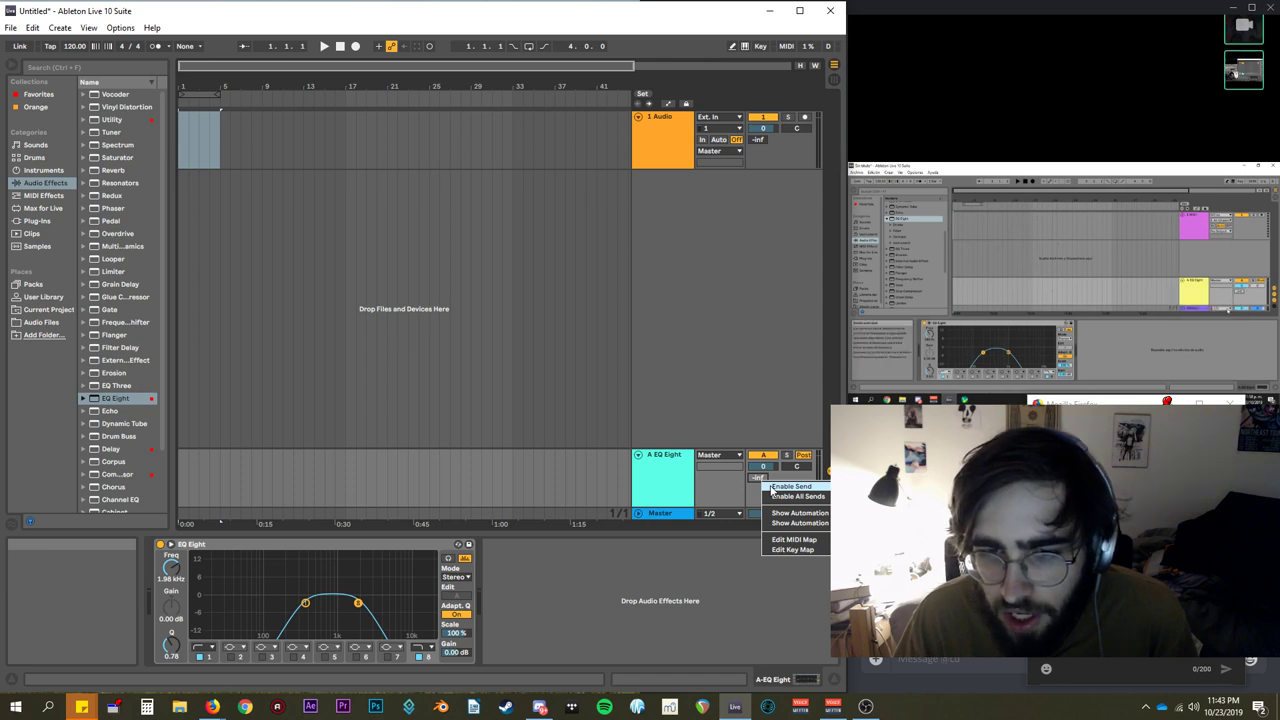
left_click(775, 487)
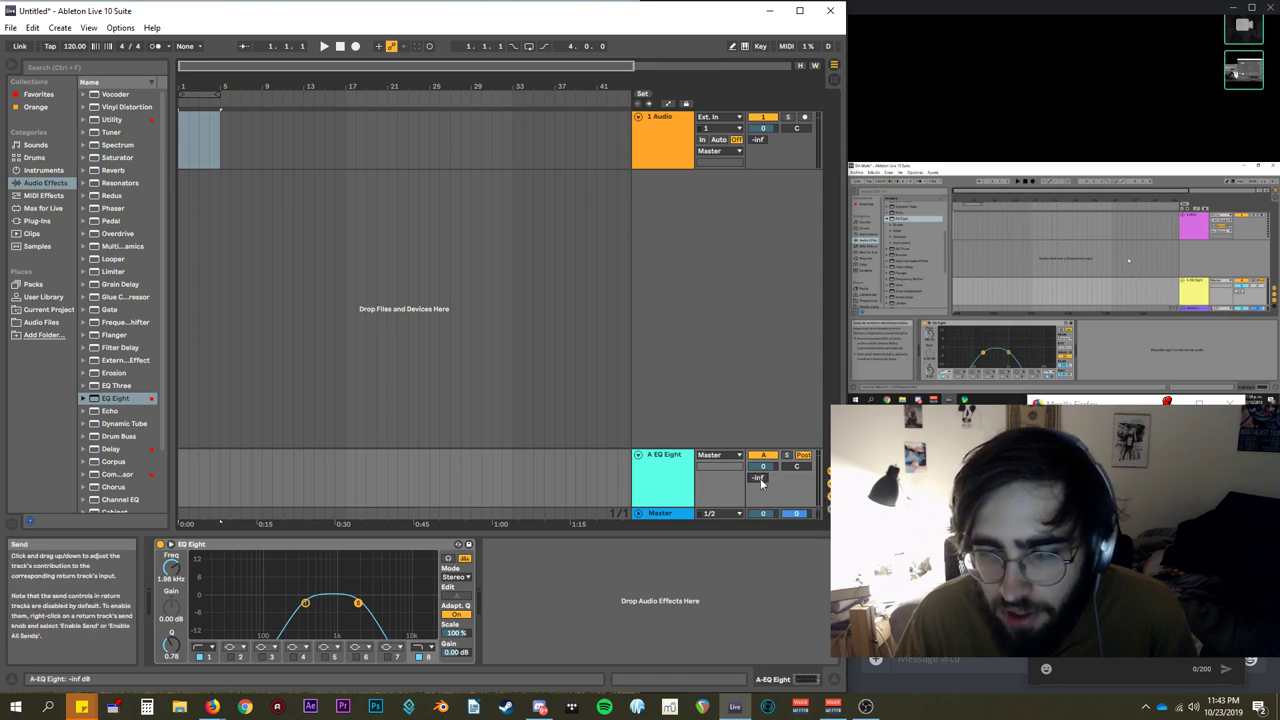
Try the return track's own send at -45, -1 and -8.4 dB, select the audio track, and reset the send to -inf.
left_click_drag(760, 478, 760, 466)
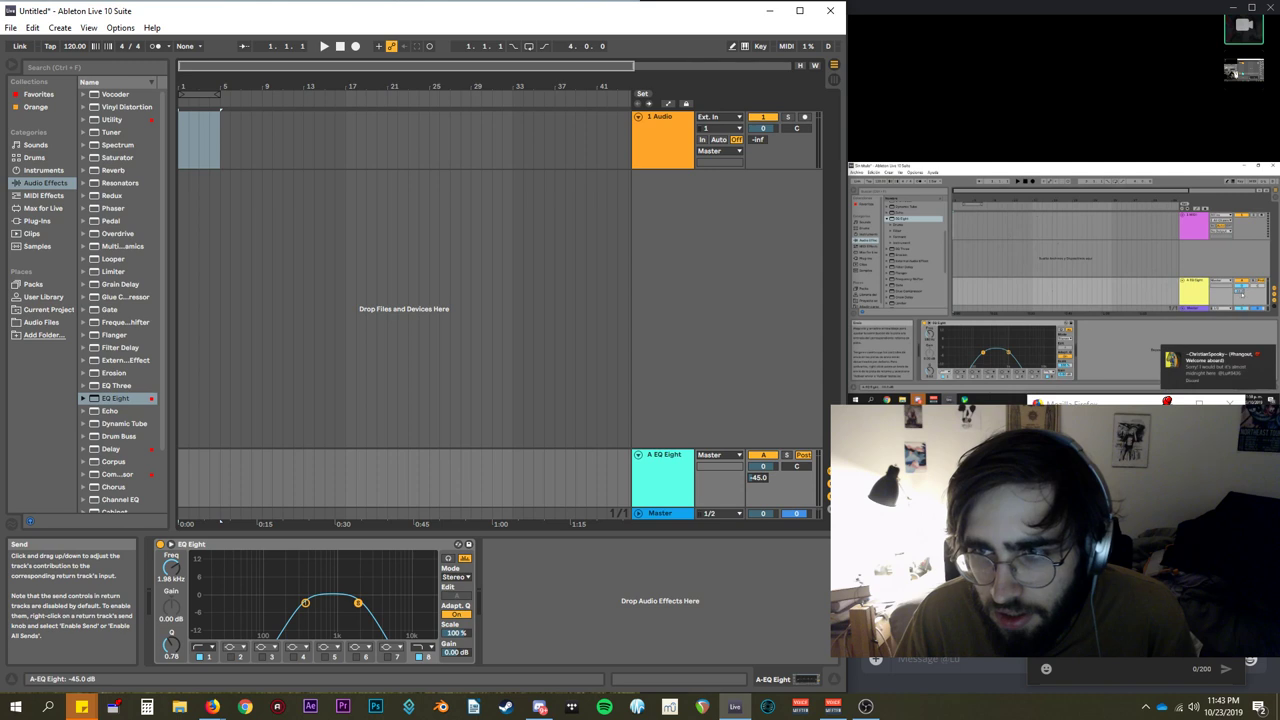
mouse_move(757, 477)
left_mouse_down()
mouse_move(757, 440)
mouse_move(762, 490)
mouse_move(762, 456)
left_mouse_up()
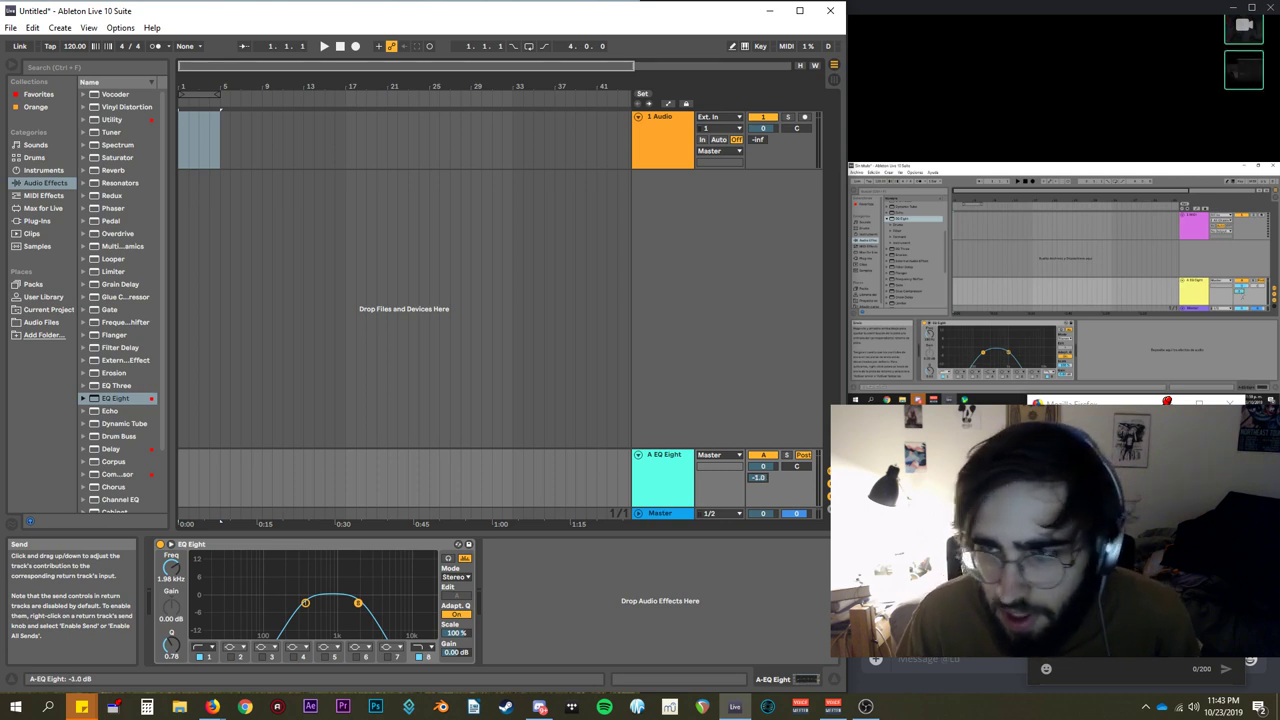
left_click_drag(758, 477, 758, 488)
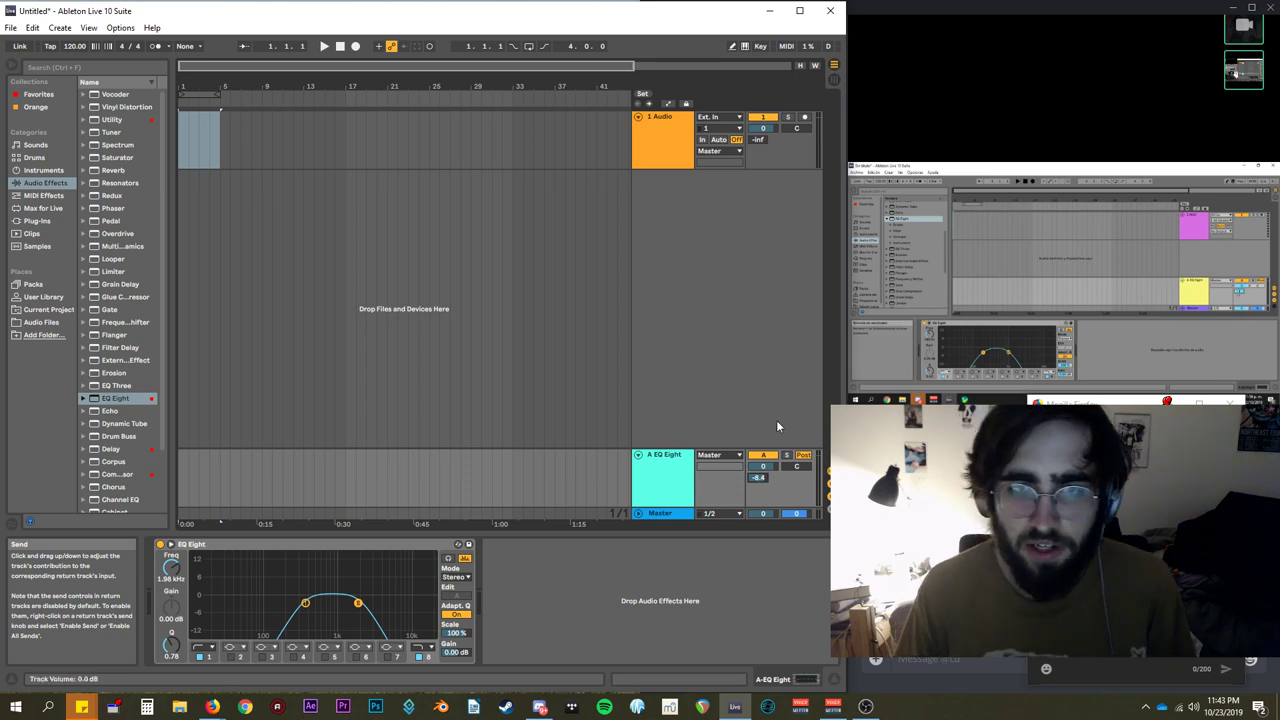
left_click(660, 163)
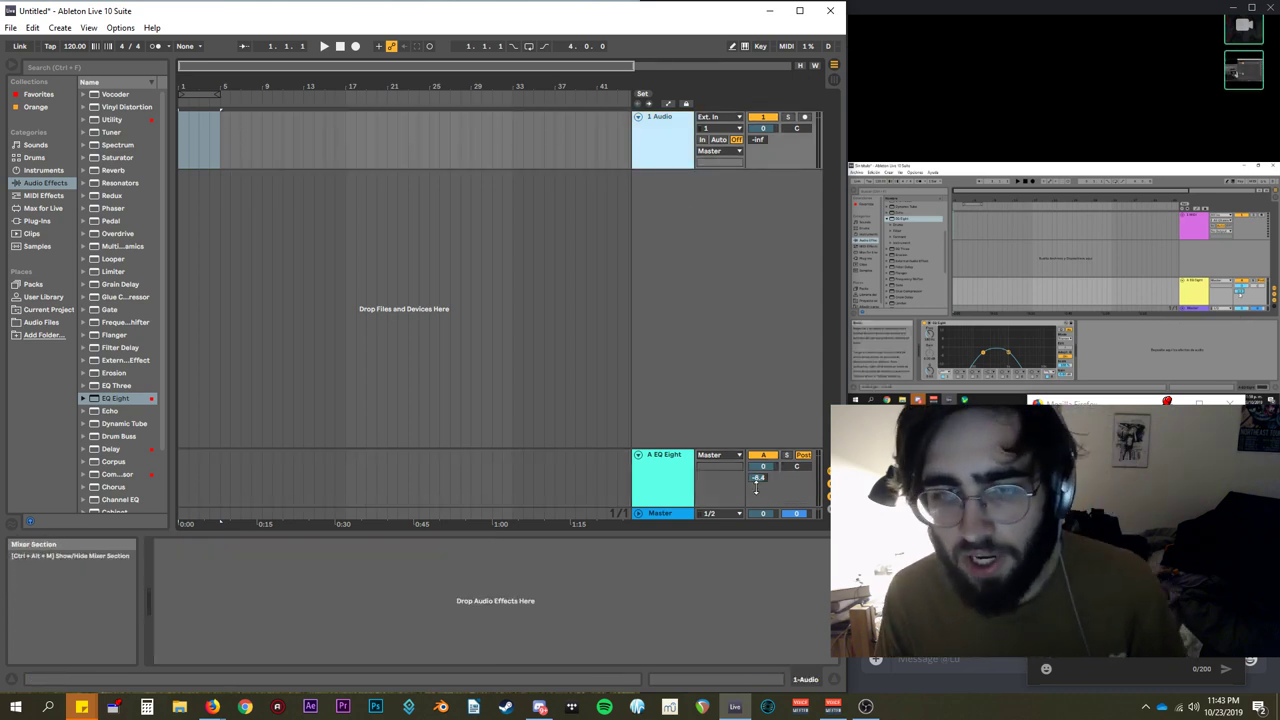
left_click_drag(762, 479, 762, 530)
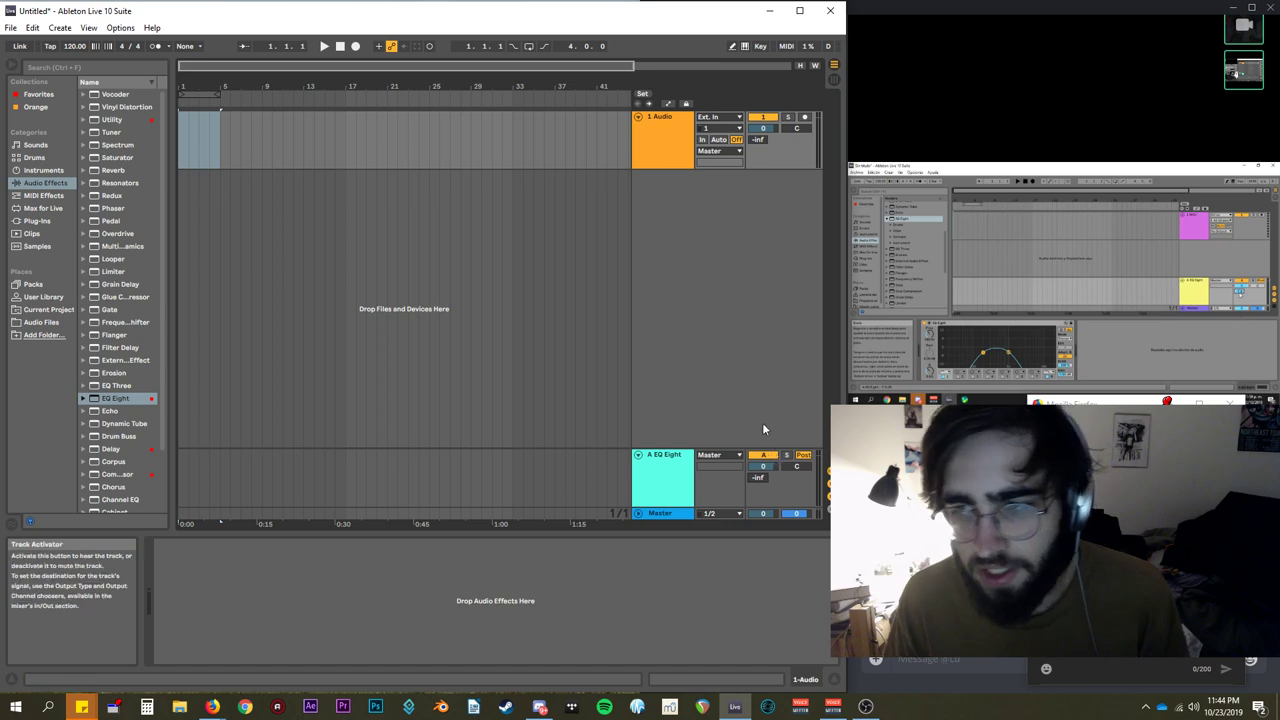
Select the audio track, show the Drums category, collapse the Clap folder, and expand Snare to preview its first sample.
left_click(663, 158)
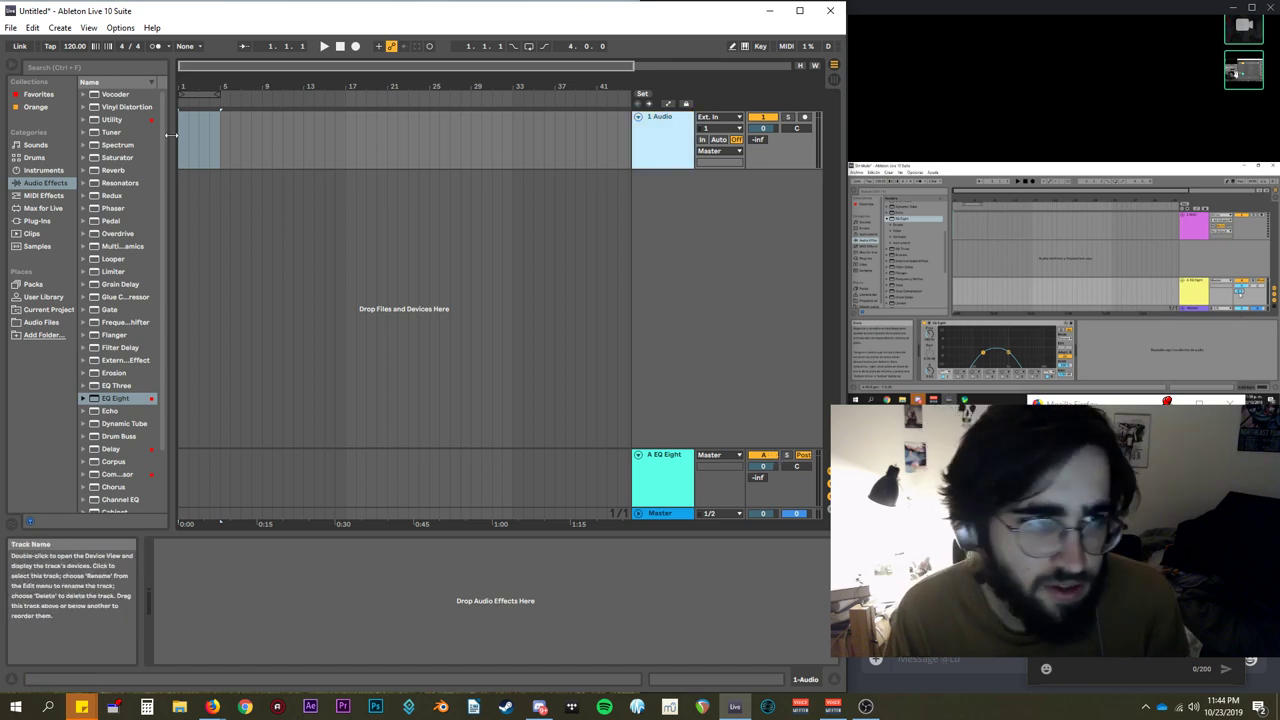
left_click(45, 158)
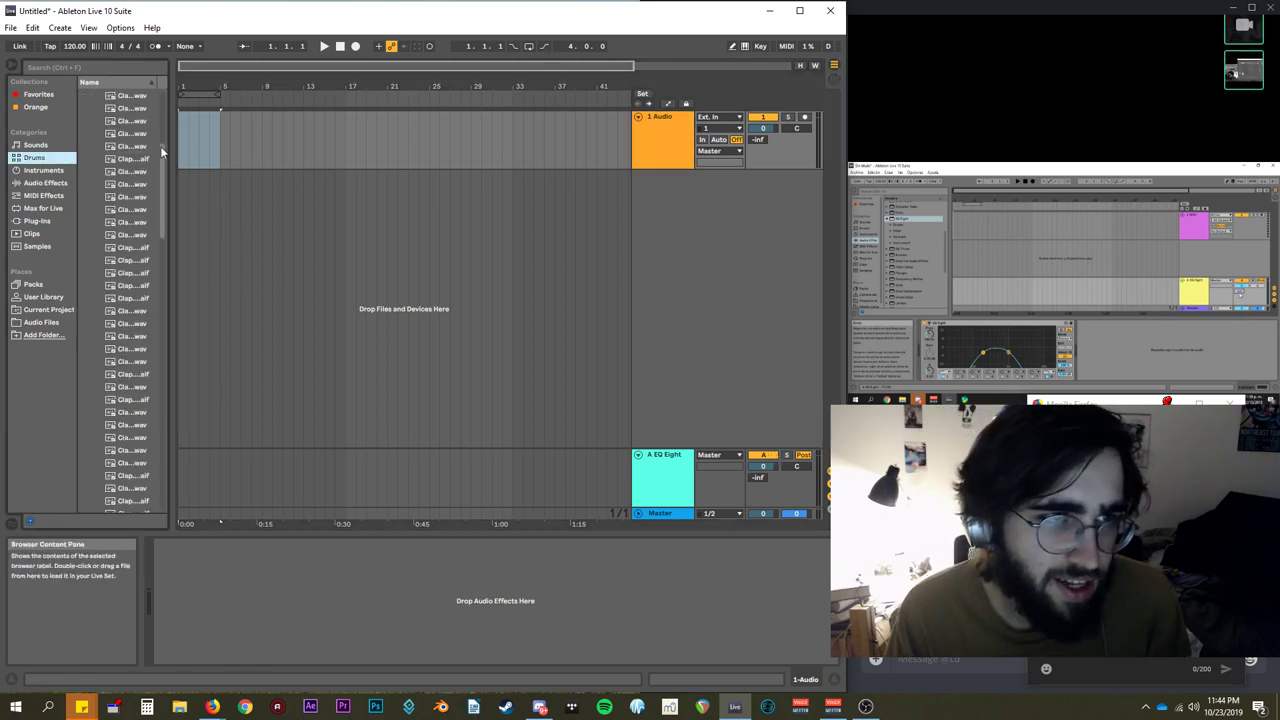
scroll(128, 163, "up", 2)
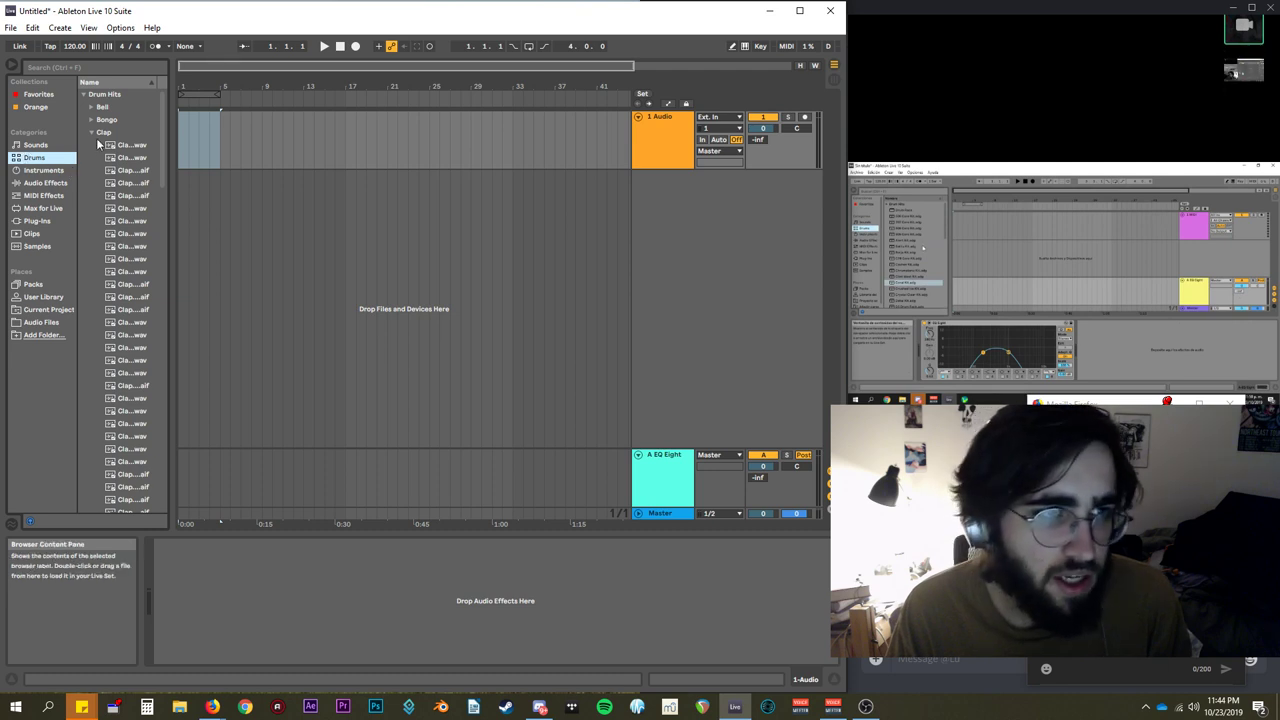
left_click(91, 134)
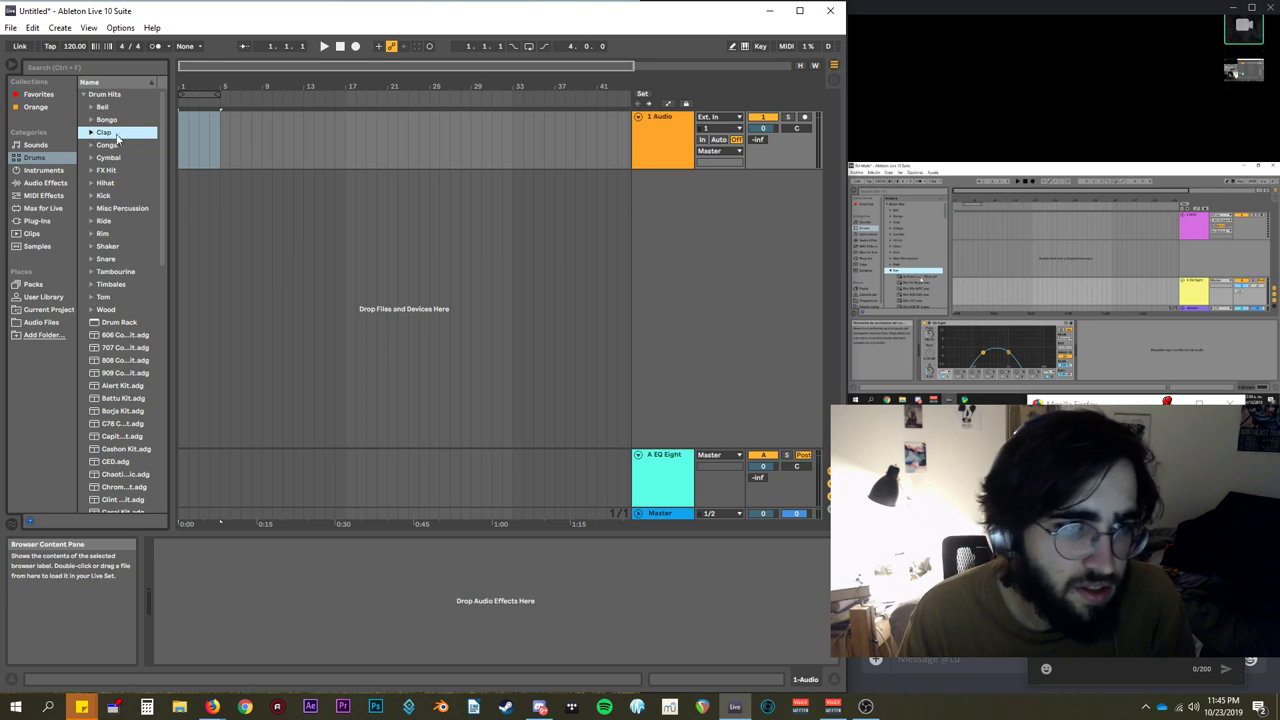
left_click(90, 259)
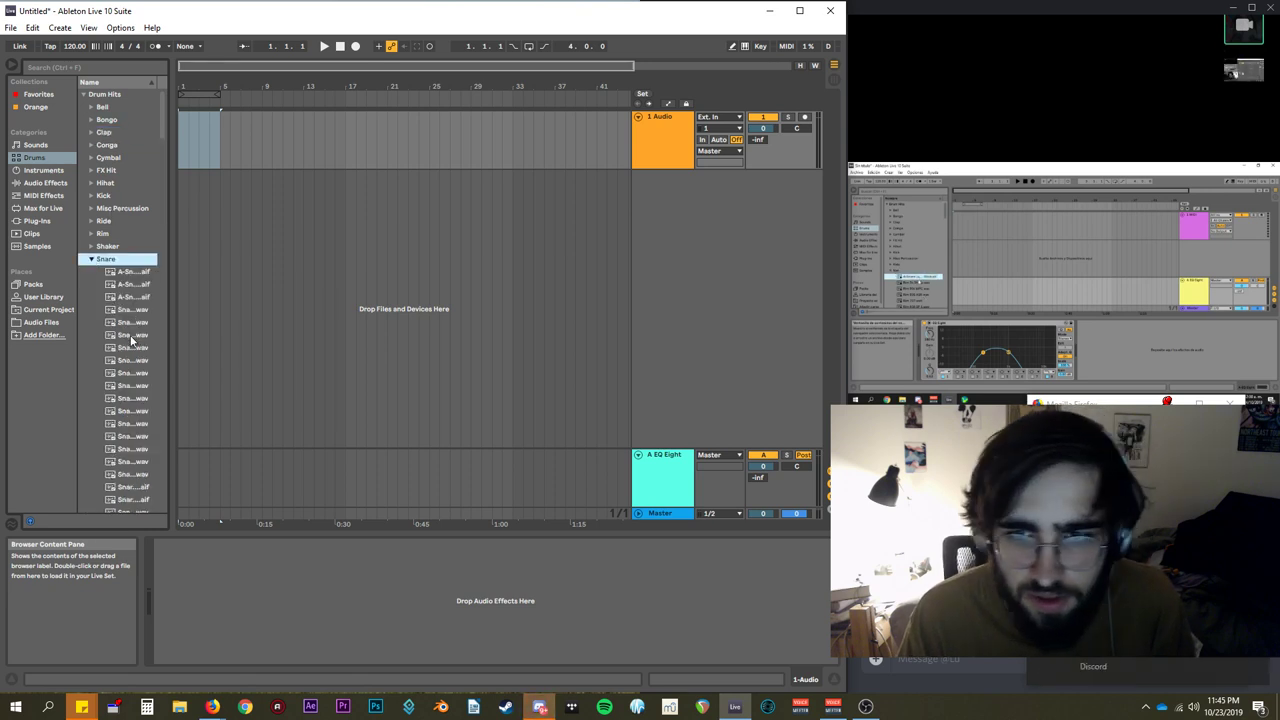
left_click(131, 275)
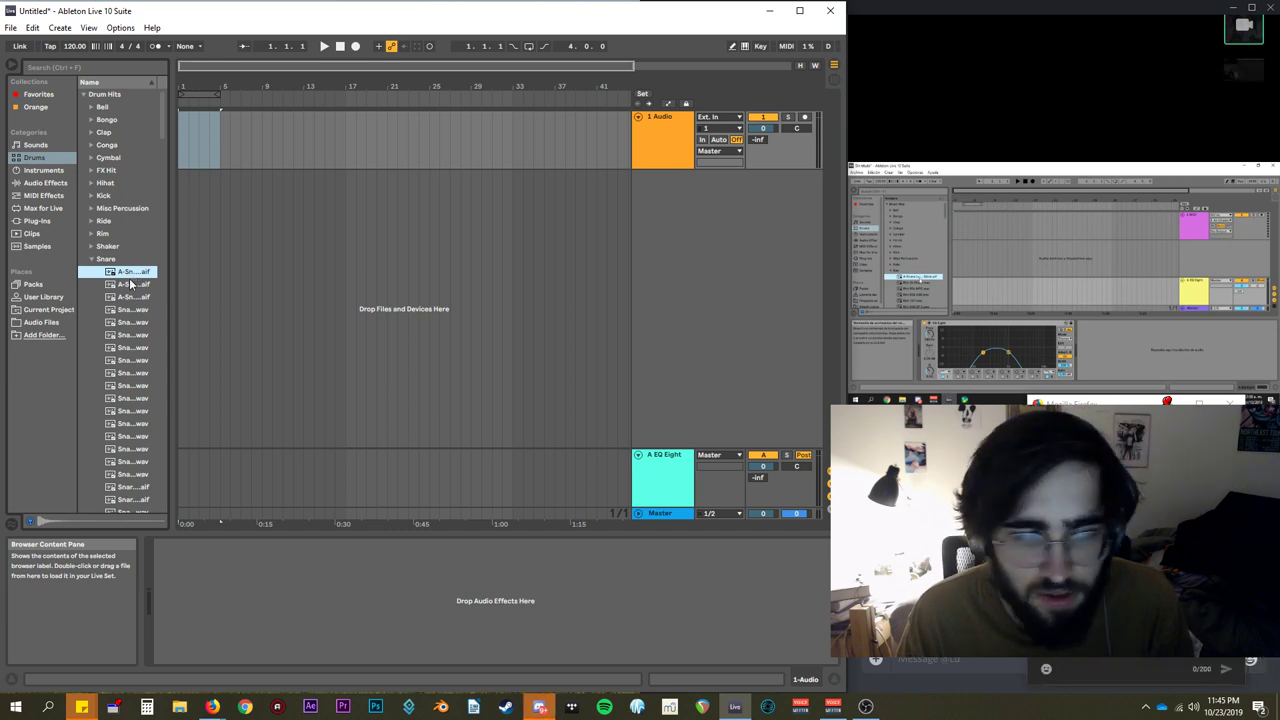
Widen the browser so the full sample names fit, and look through the Snare samples.
left_click_drag(165, 268, 239, 264)
scroll(190, 302, "down", 6)
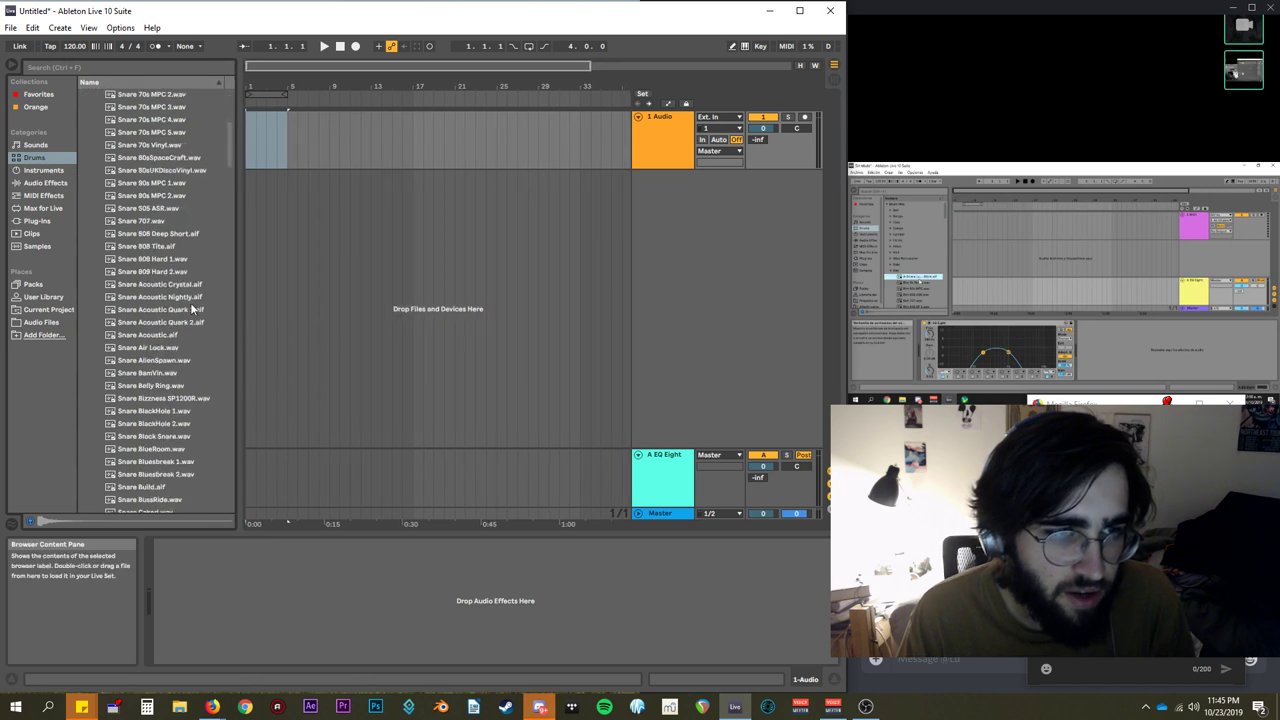
scroll(192, 310, "down", 12)
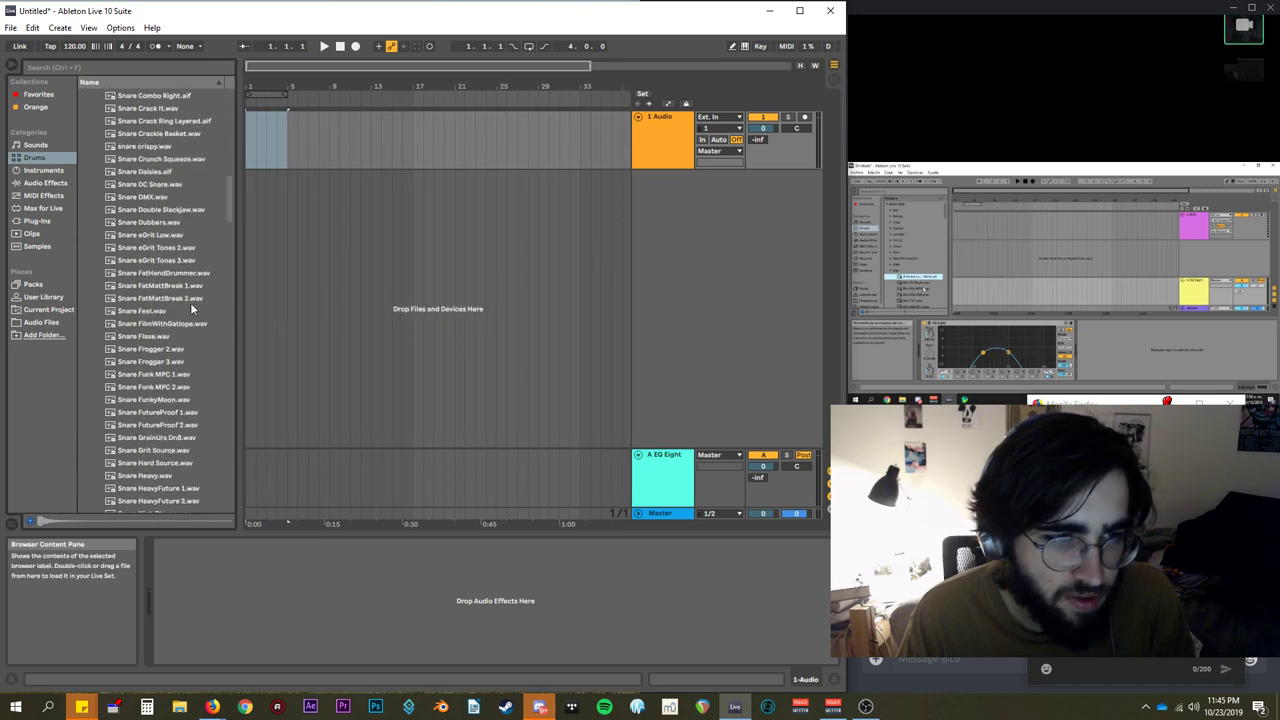
scroll(192, 310, "down", 8)
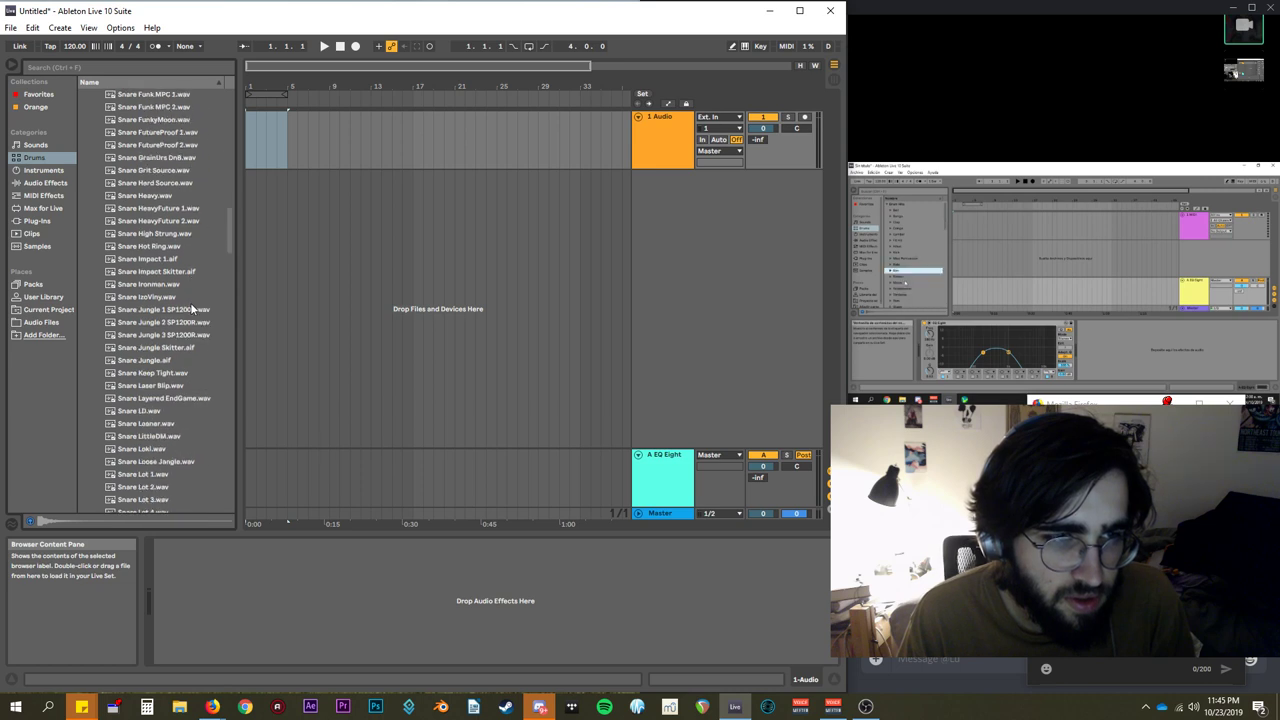
scroll(193, 310, "down", 4)
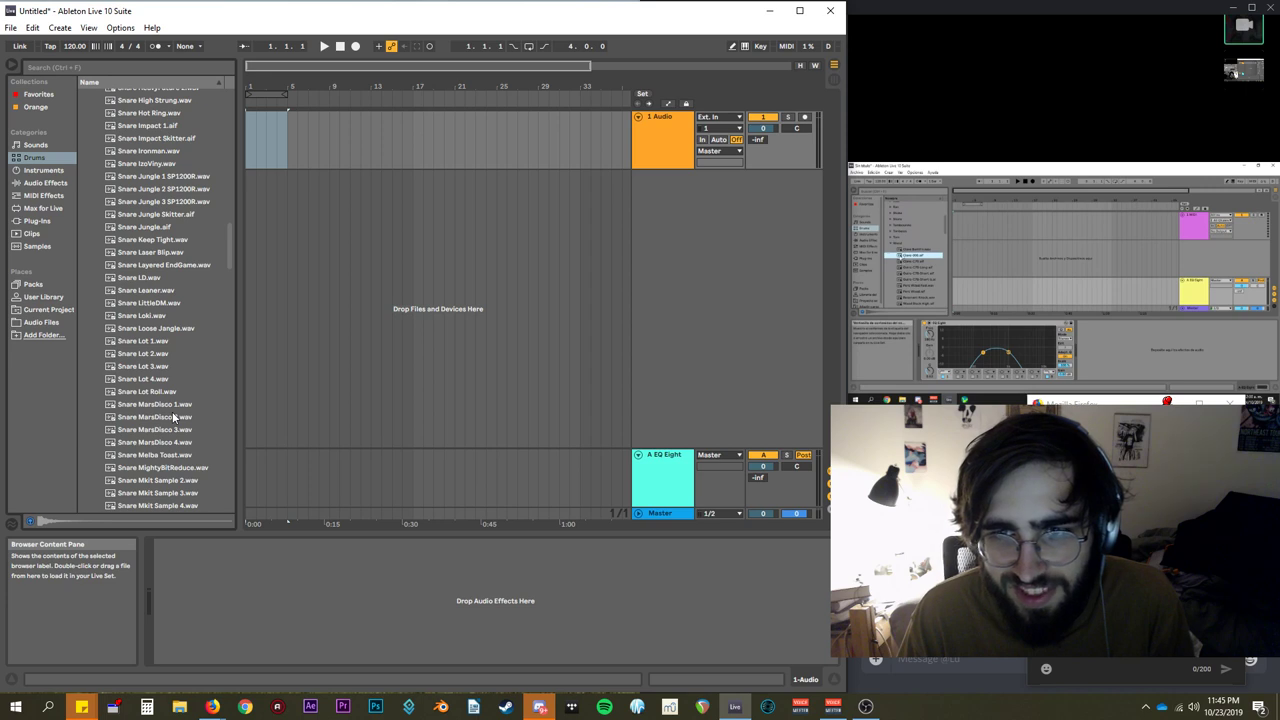
scroll(148, 302, "up", 10)
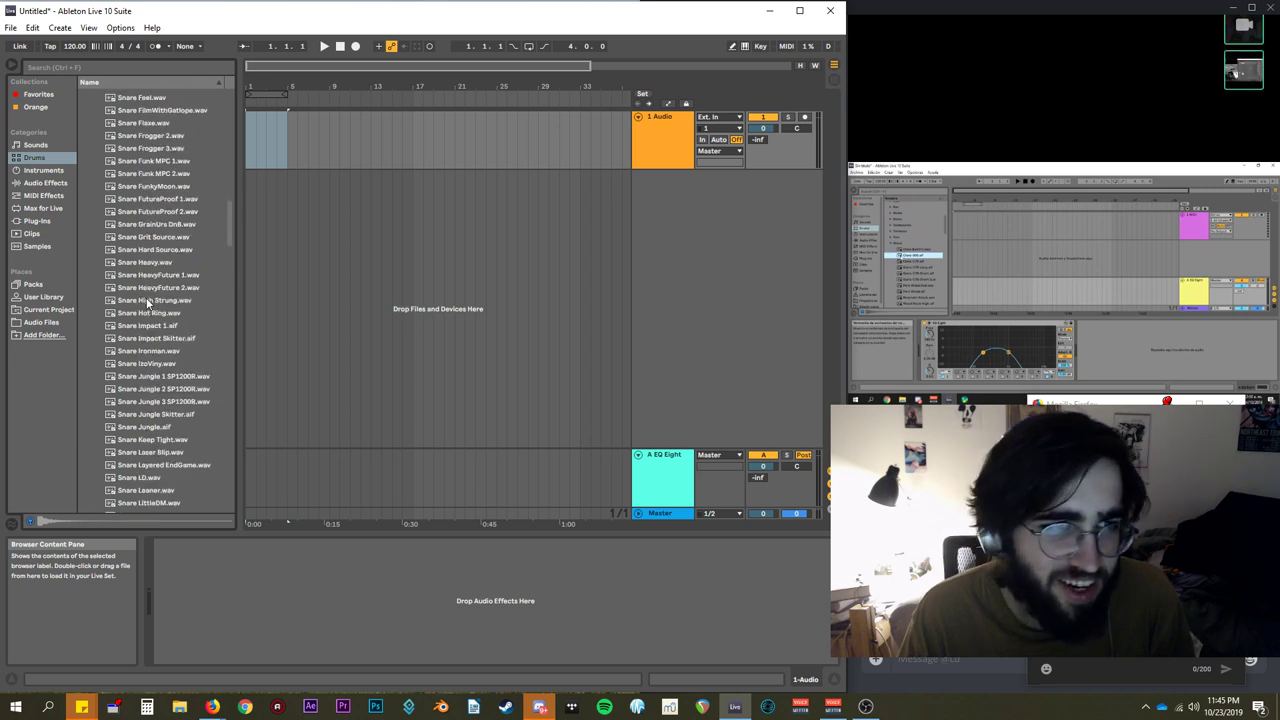
Search the drums for "clave" and place Clave-808.aif from the Wood folder at the start of the audio track.
left_click(152, 67)
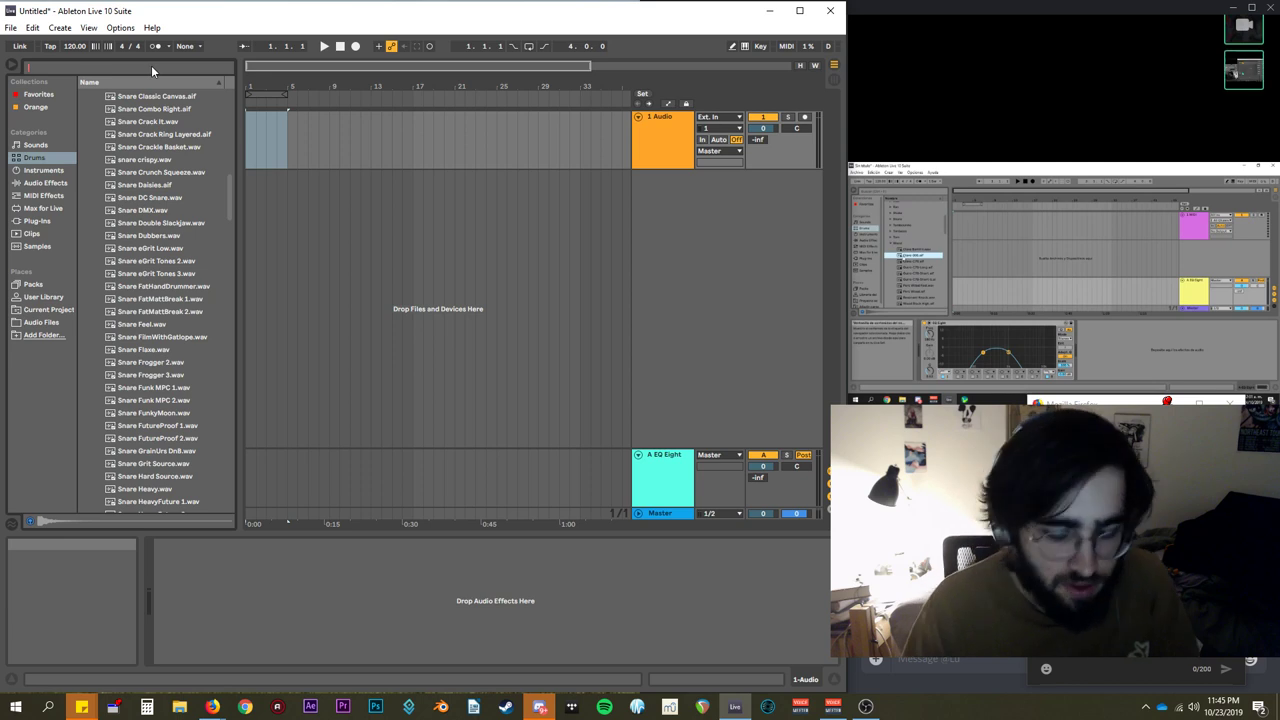
type("clave")
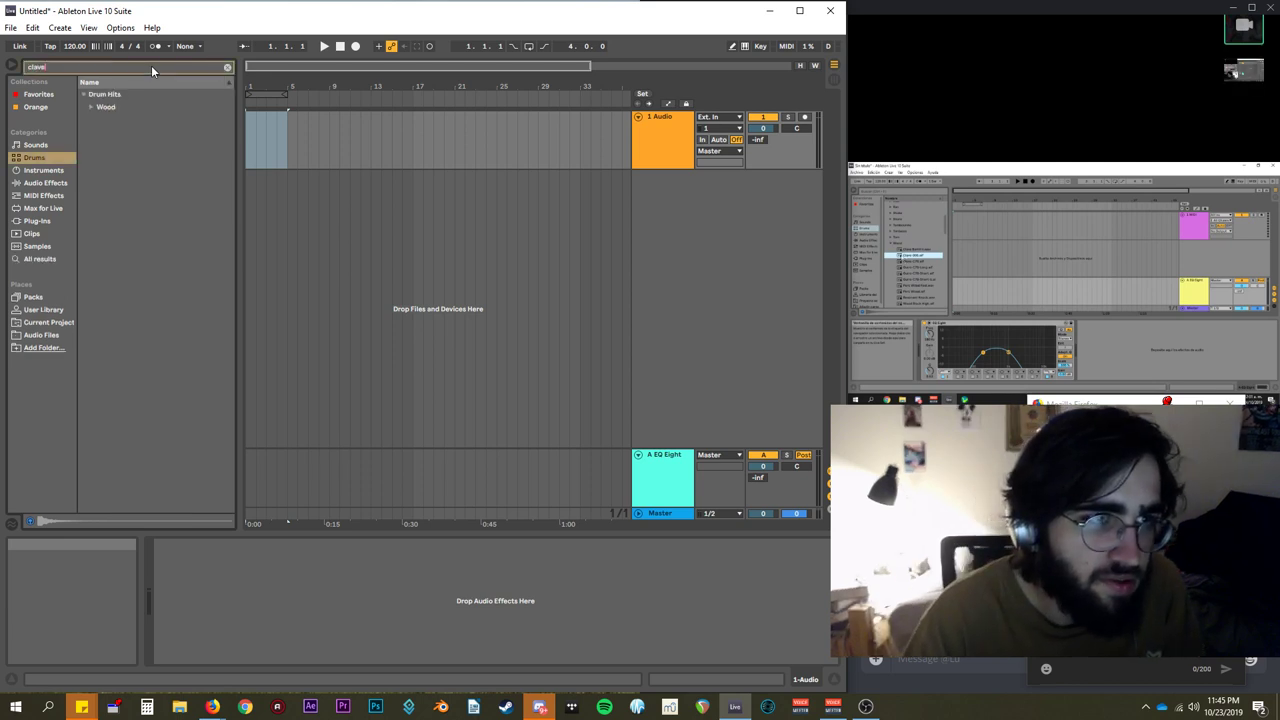
left_click(90, 106)
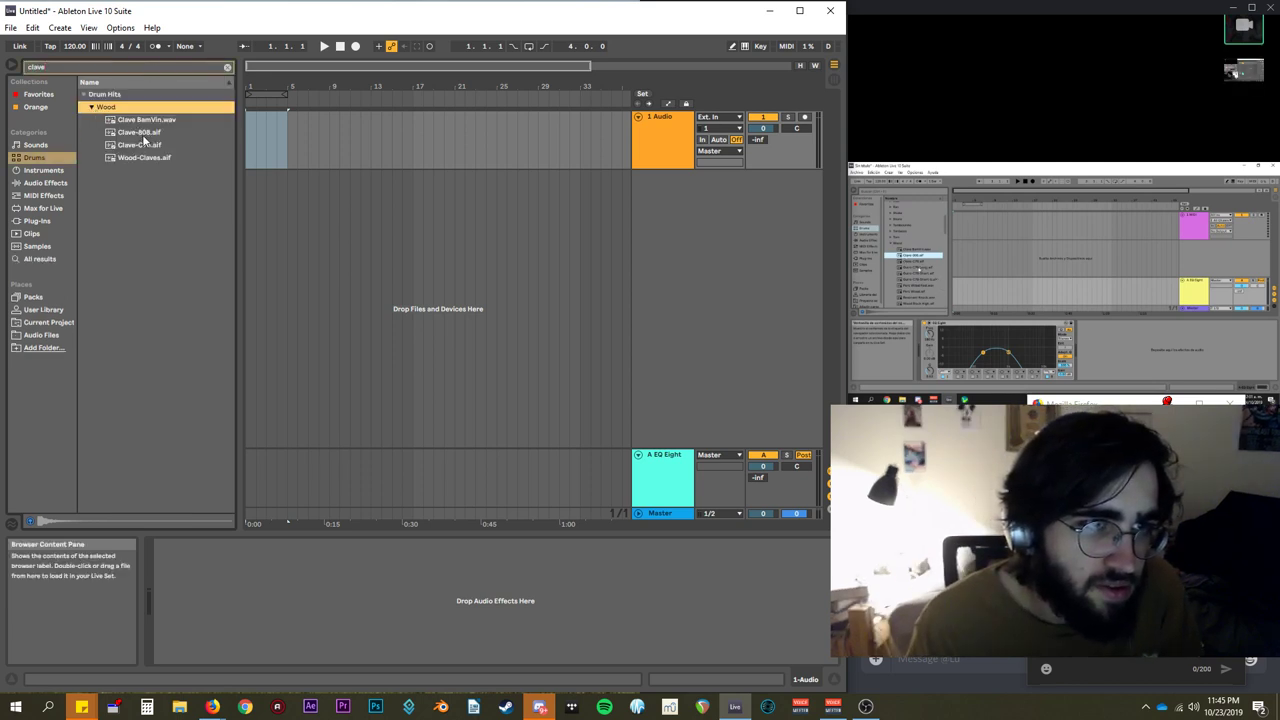
left_click_drag(142, 136, 250, 130)
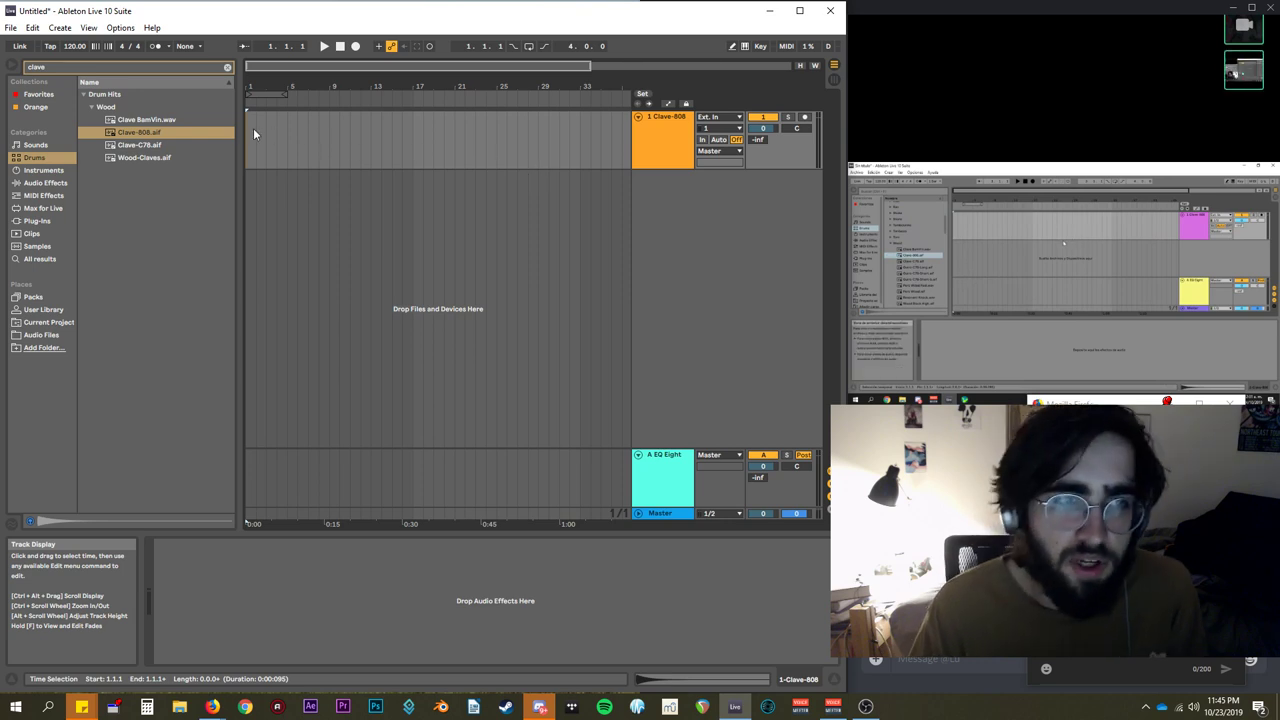
Shorten the arrangement loop to one bar, ending at 2.1.1, and fit the view to that time range.
scroll(260, 137, "up", 3, "ctrl")
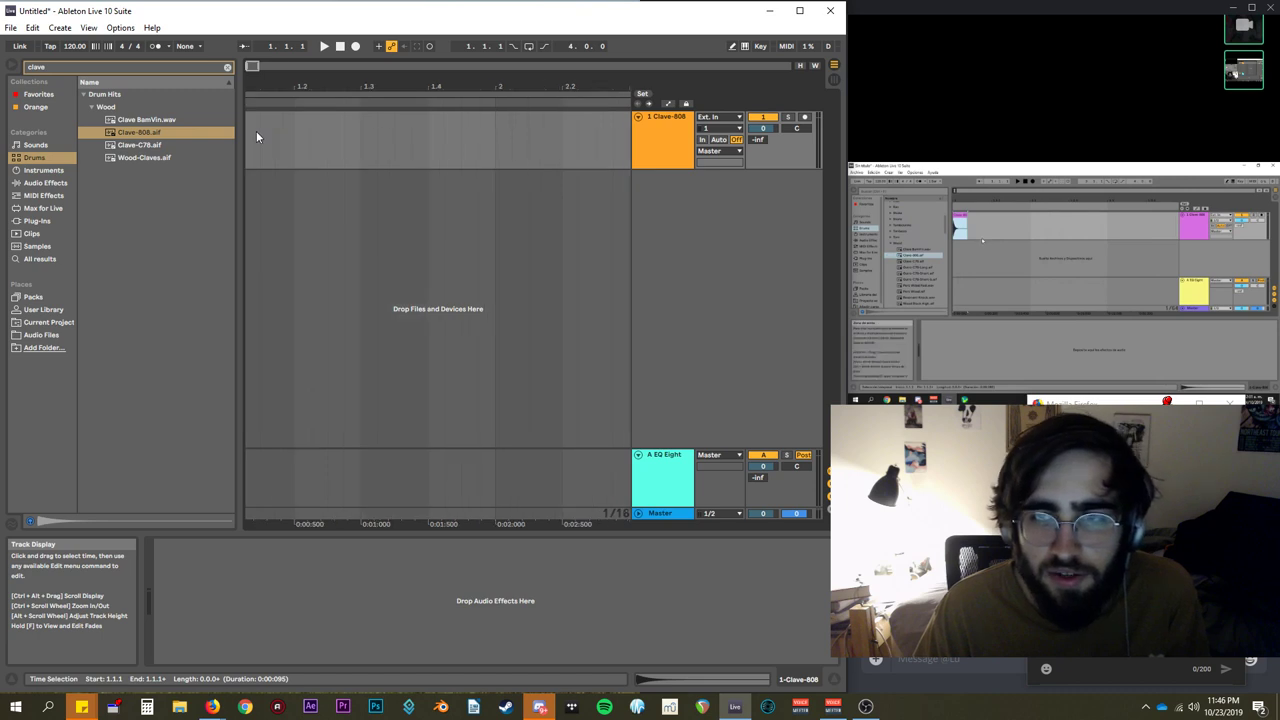
scroll(256, 131, "down", 5)
left_click_drag(335, 93, 279, 98)
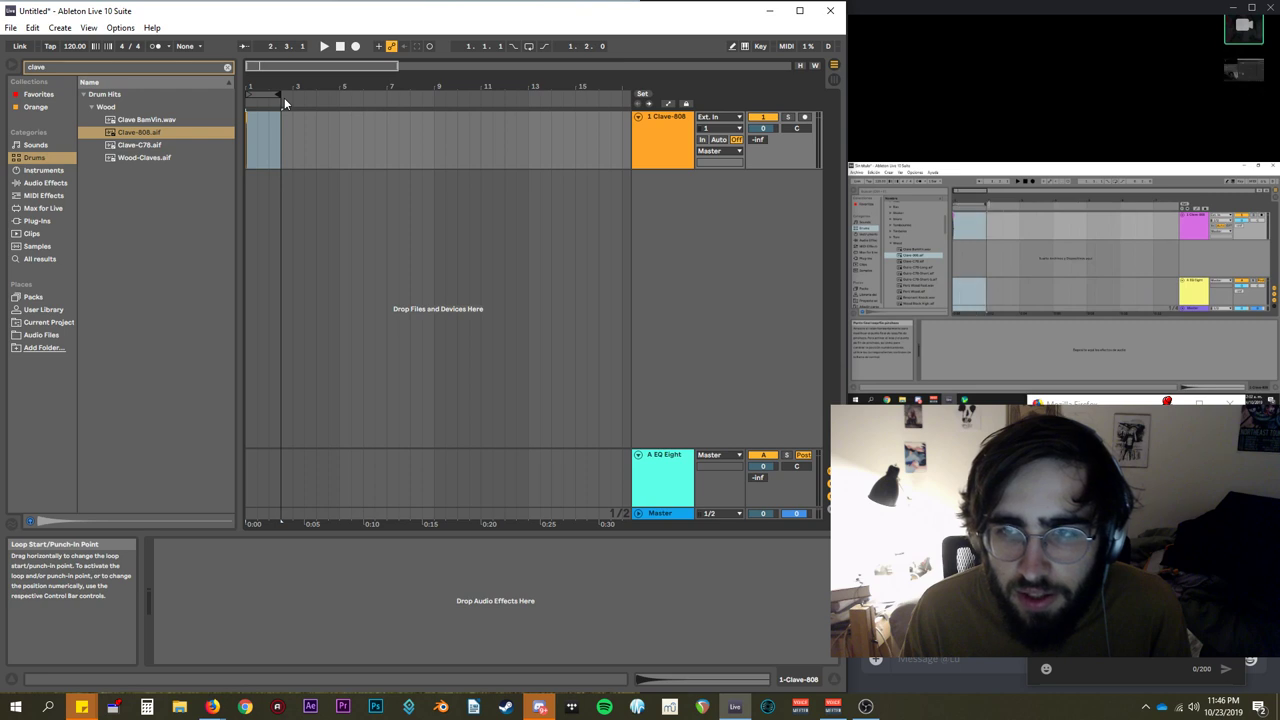
left_click_drag(280, 95, 269, 96)
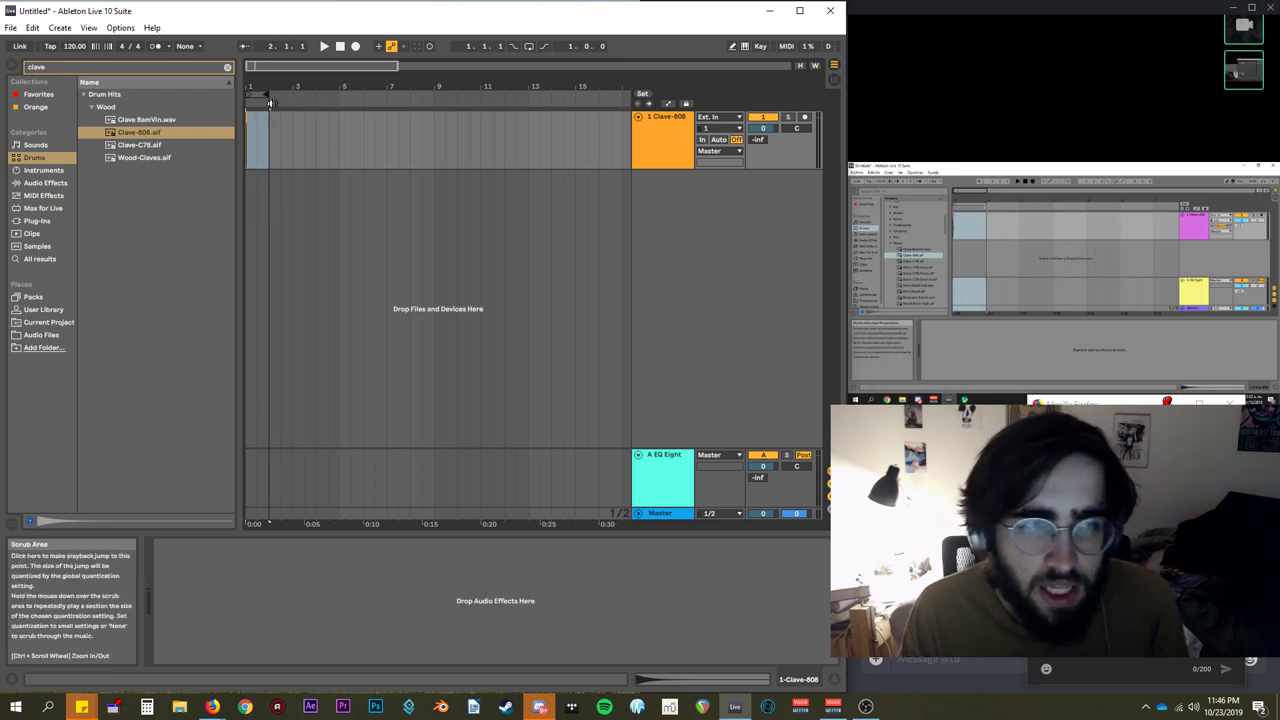
key("z")
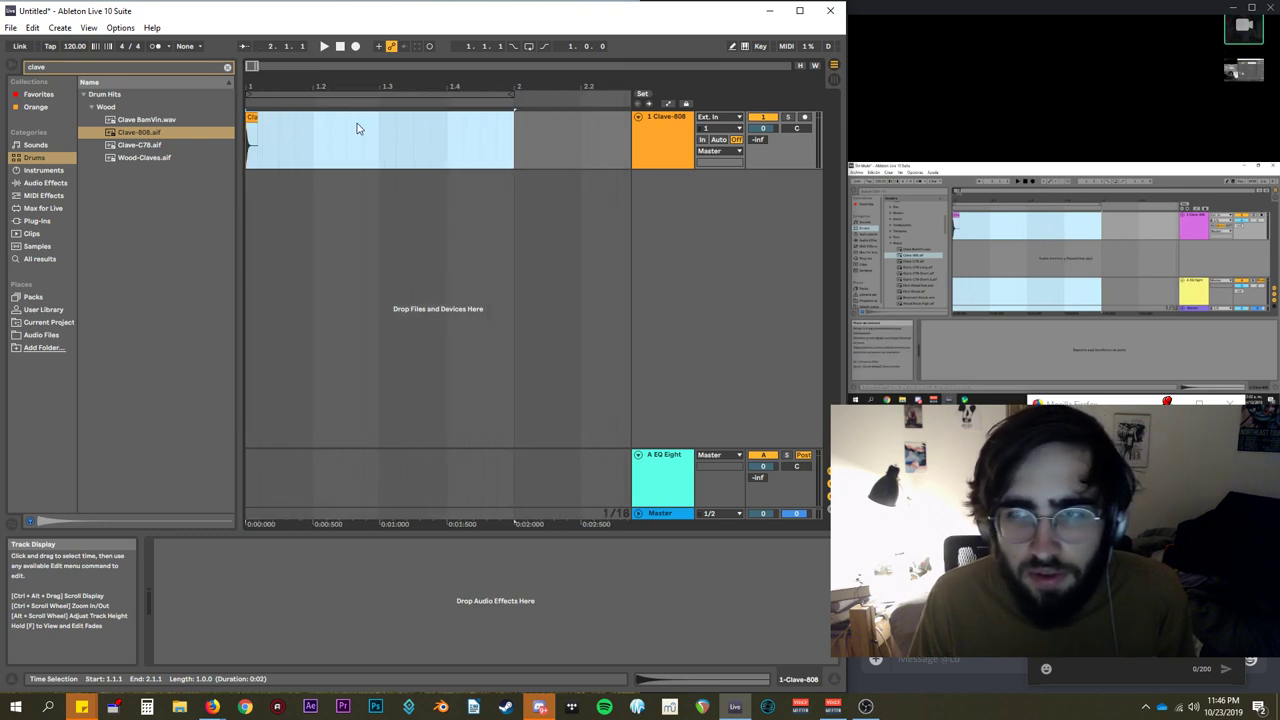
Open the Clave-808 clip's sample settings, turn on Warp, and stretch the clip to about one and a half beats.
left_click(253, 116)
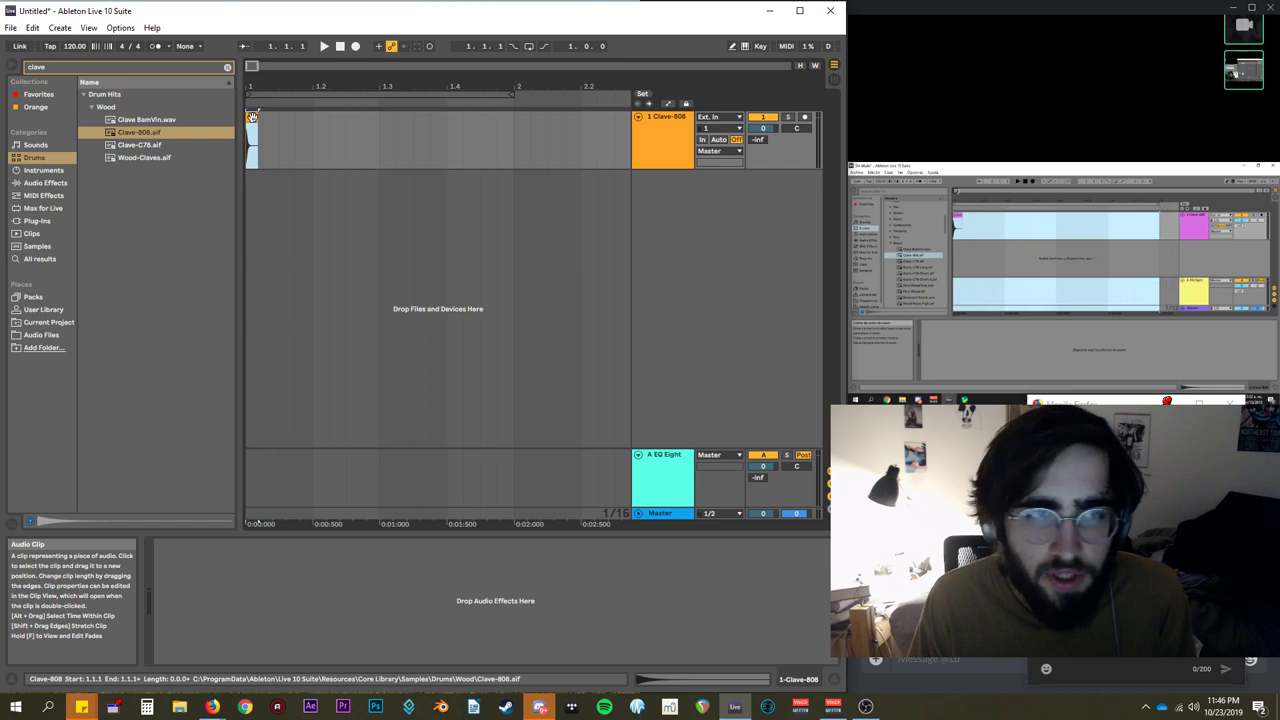
double_click(253, 116)
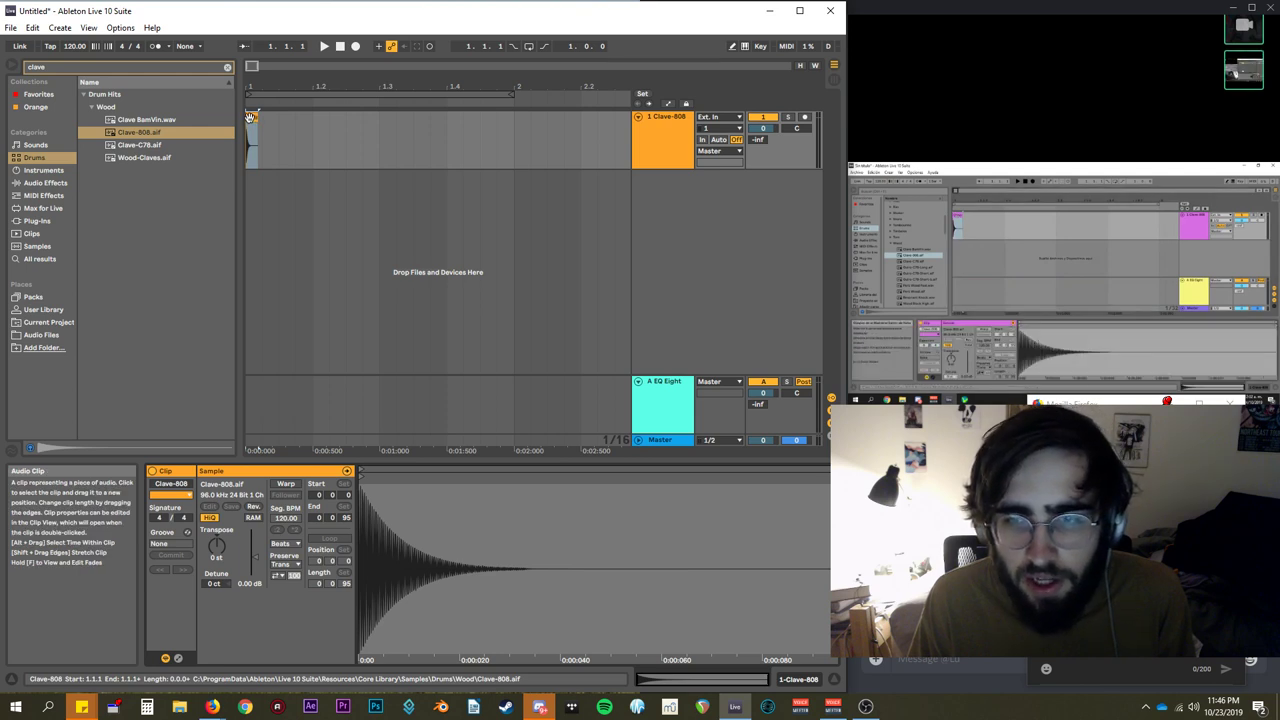
left_click(287, 484)
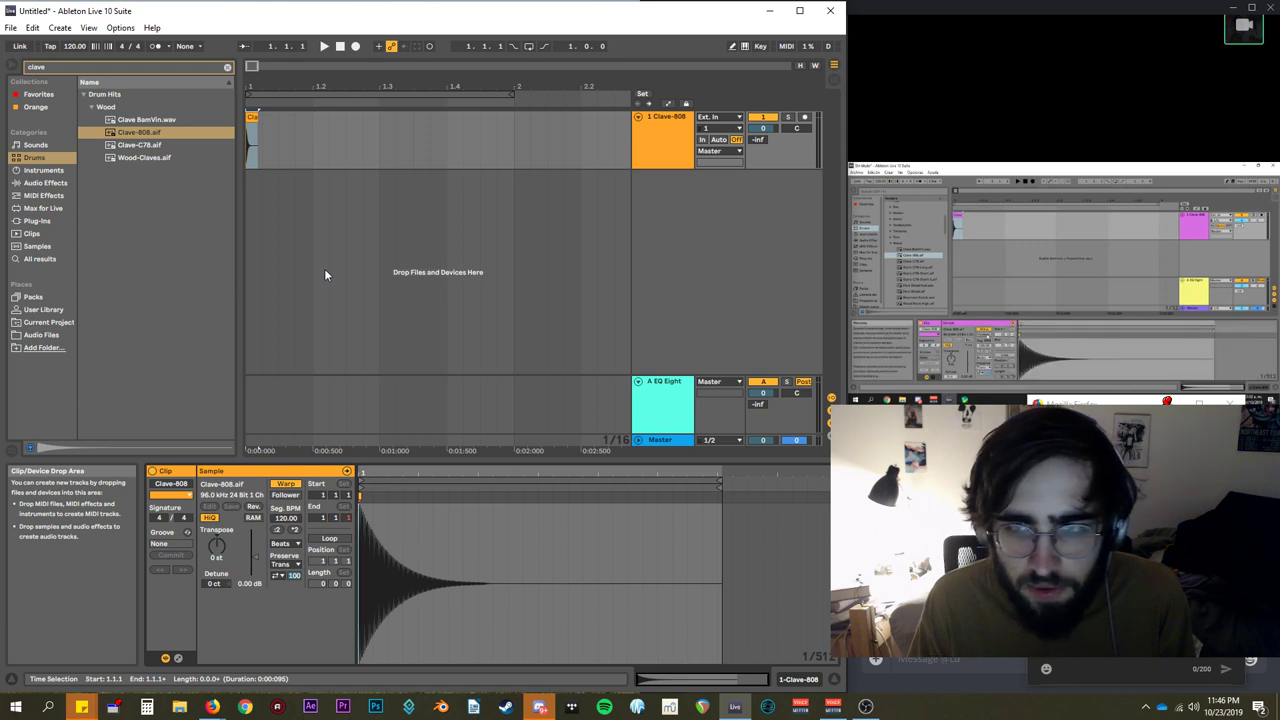
left_click(252, 118)
left_click(258, 112)
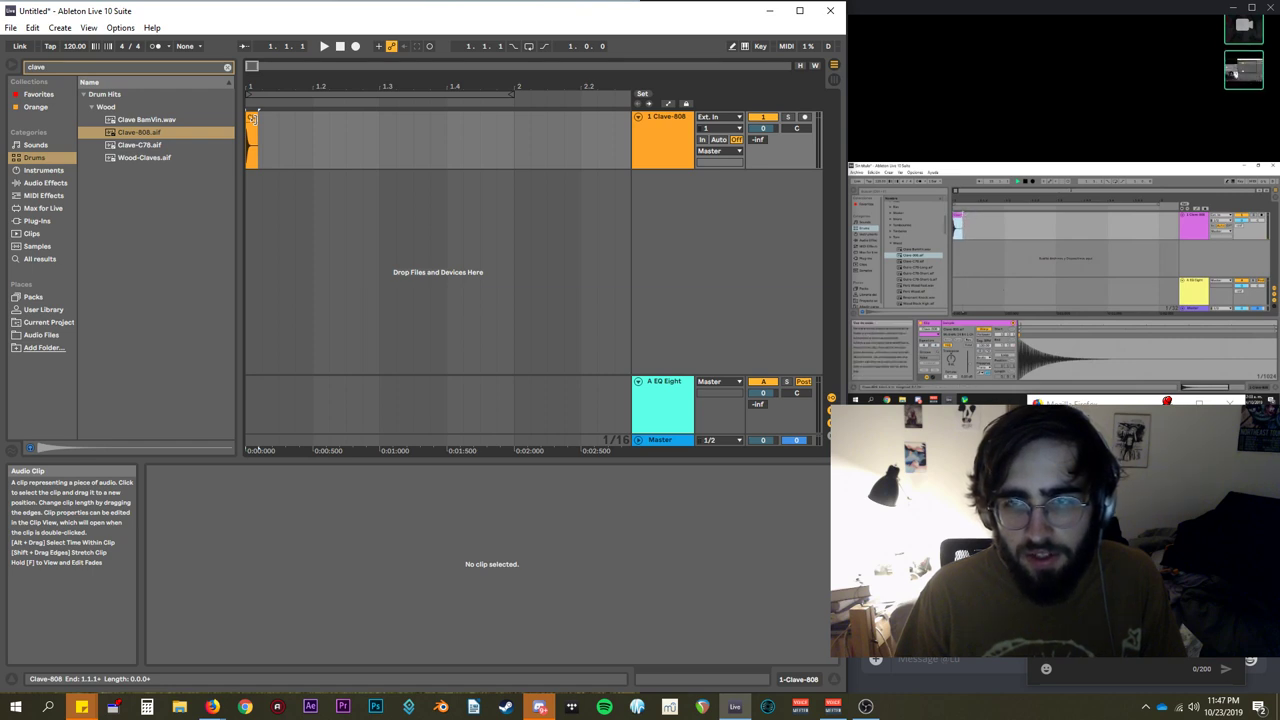
left_click_drag(254, 119, 500, 117)
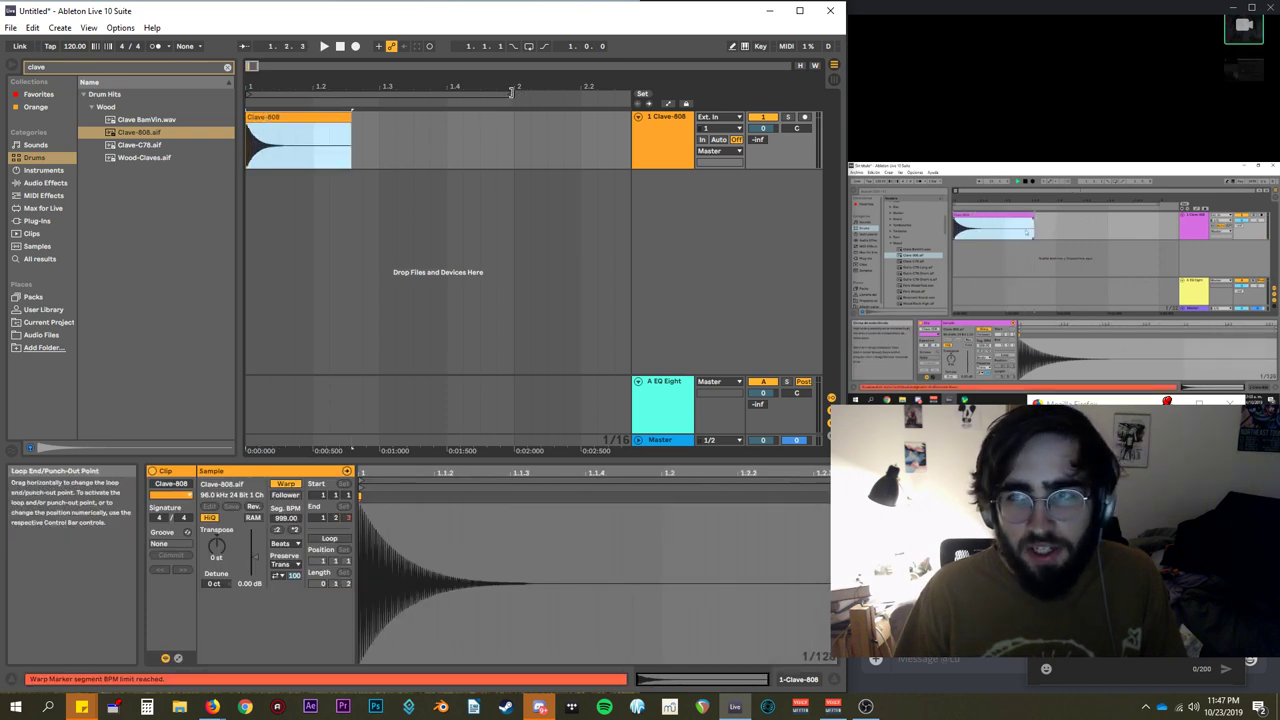
Play the stretched Clave-808 clip from the start and turn on the arrangement loop.
key("space")
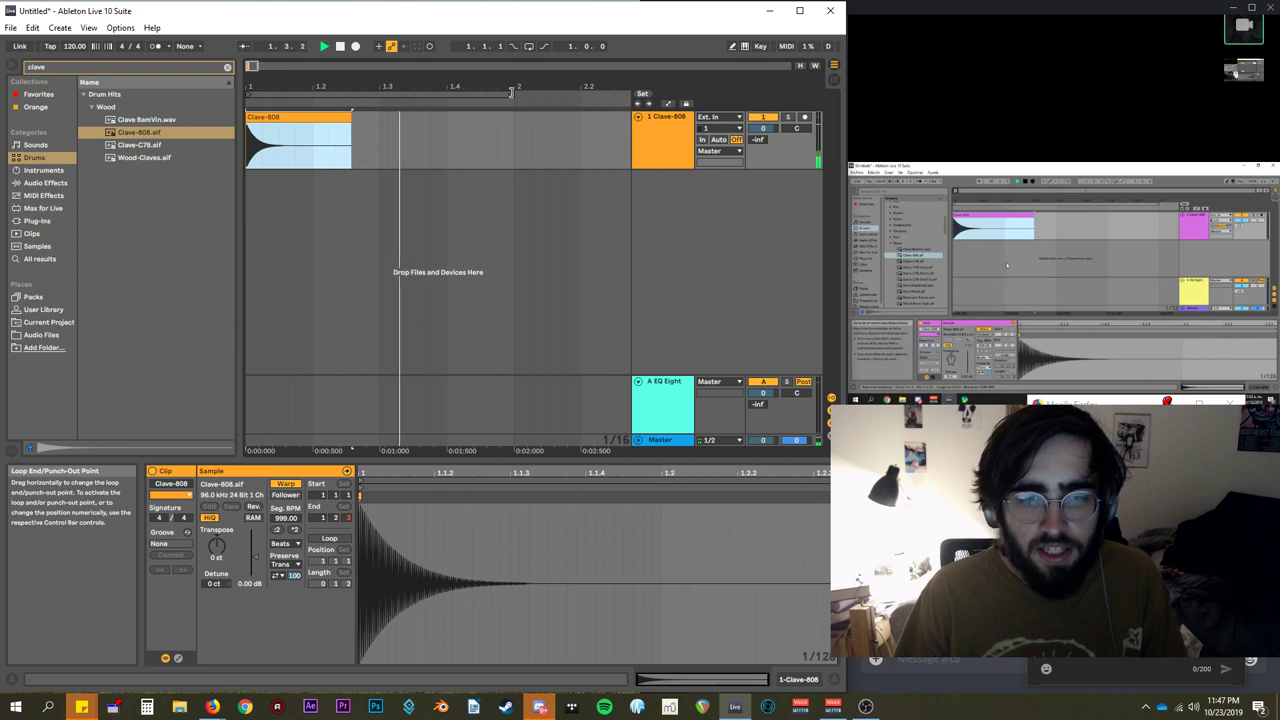
key("space")
key("space")
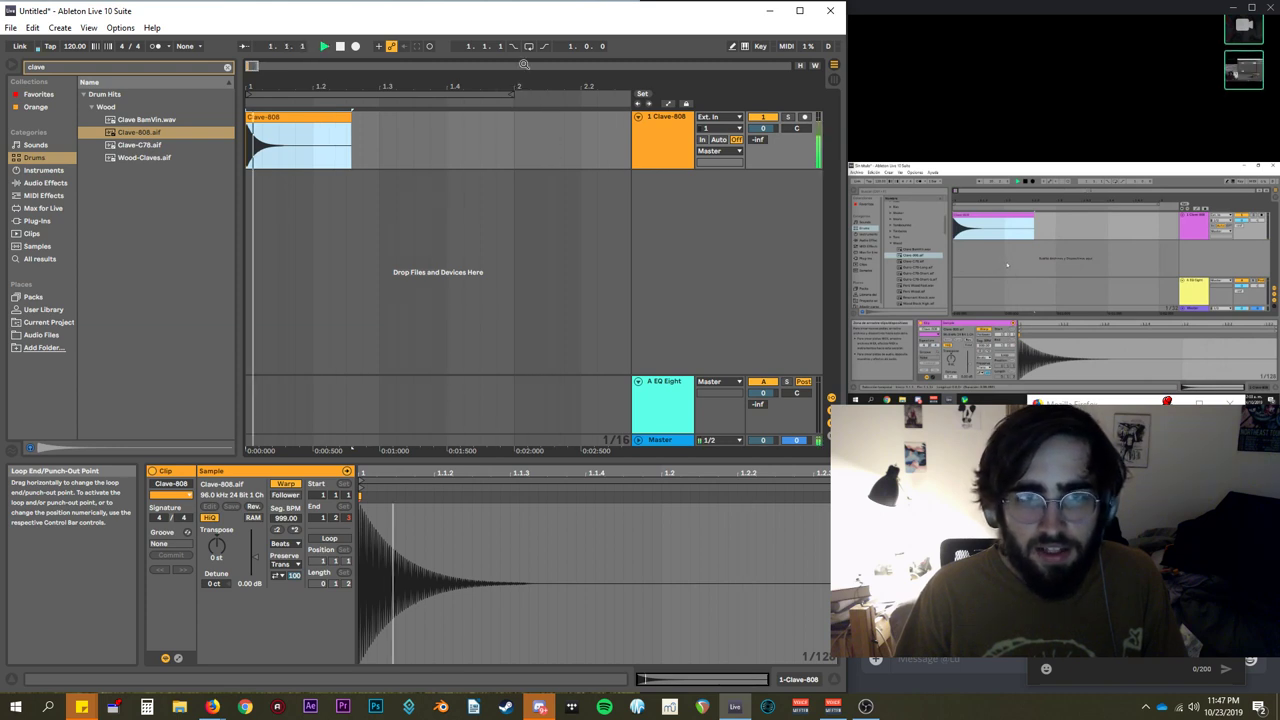
left_click(528, 54)
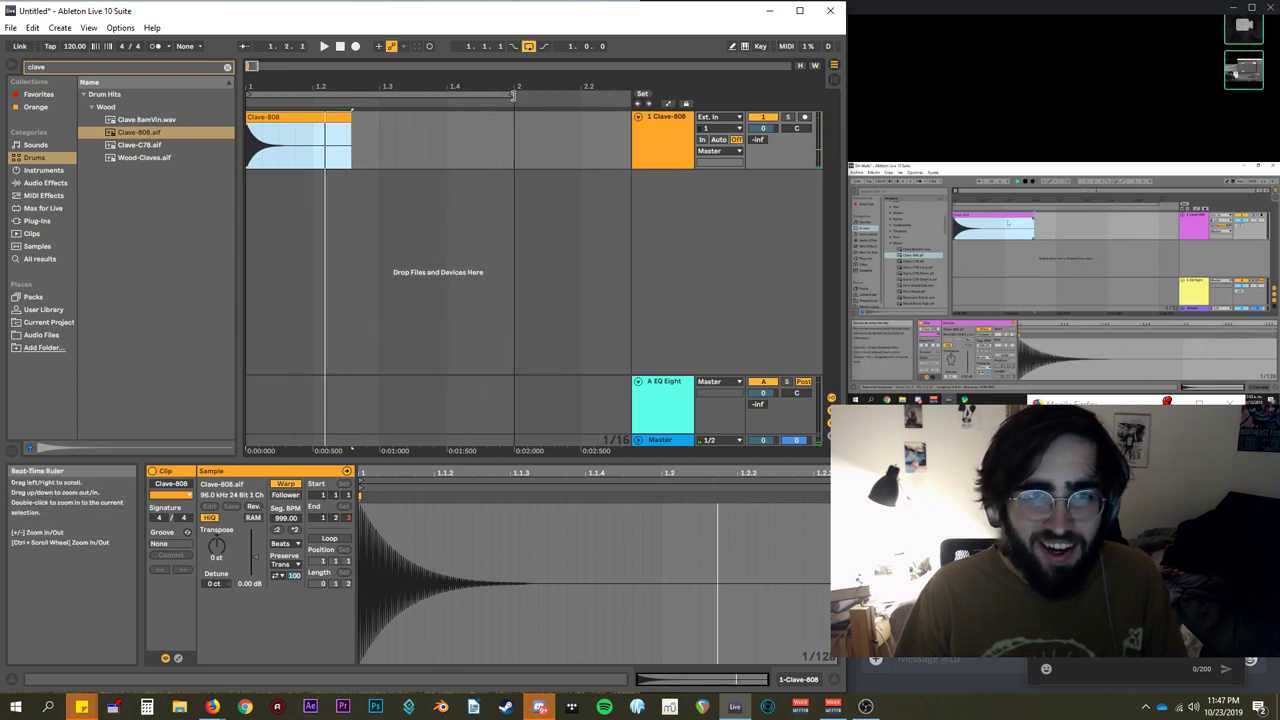
Shorten the arrangement loop to one beat, ending at 1.2, and listen to the looped clip.
left_click_drag(514, 95, 330, 104)
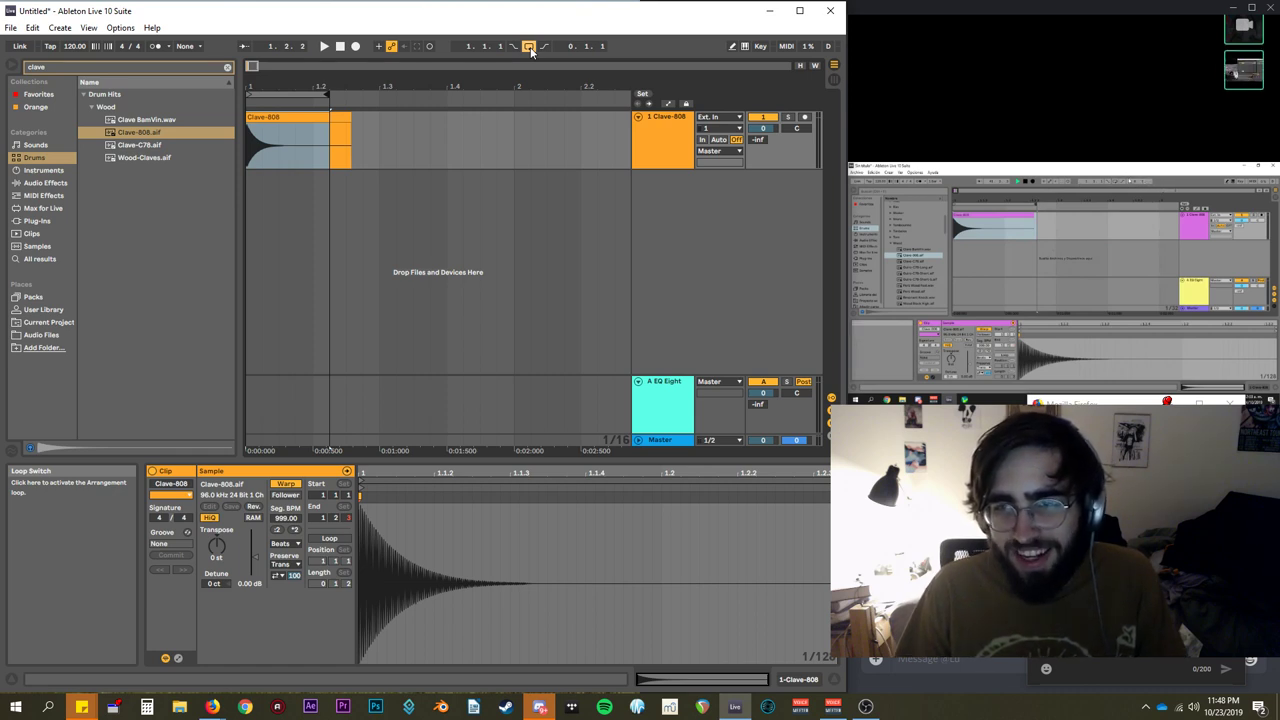
key("space")
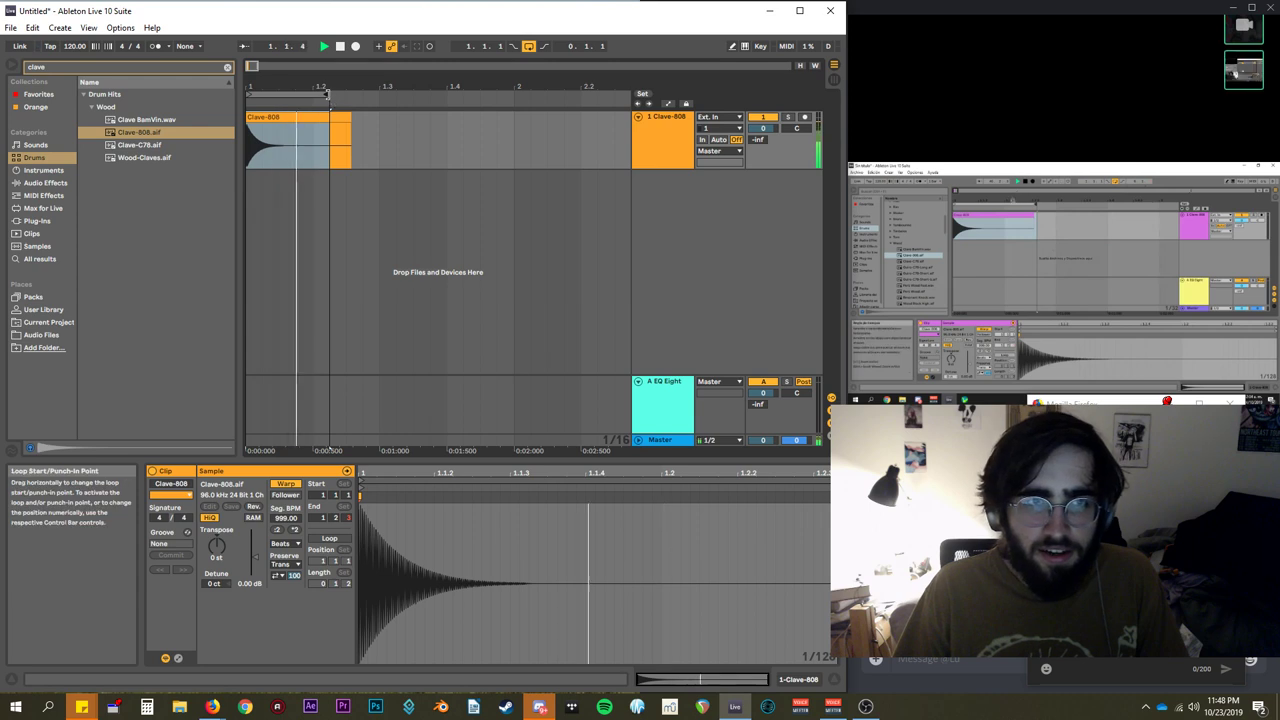
left_click_drag(325, 94, 311, 94)
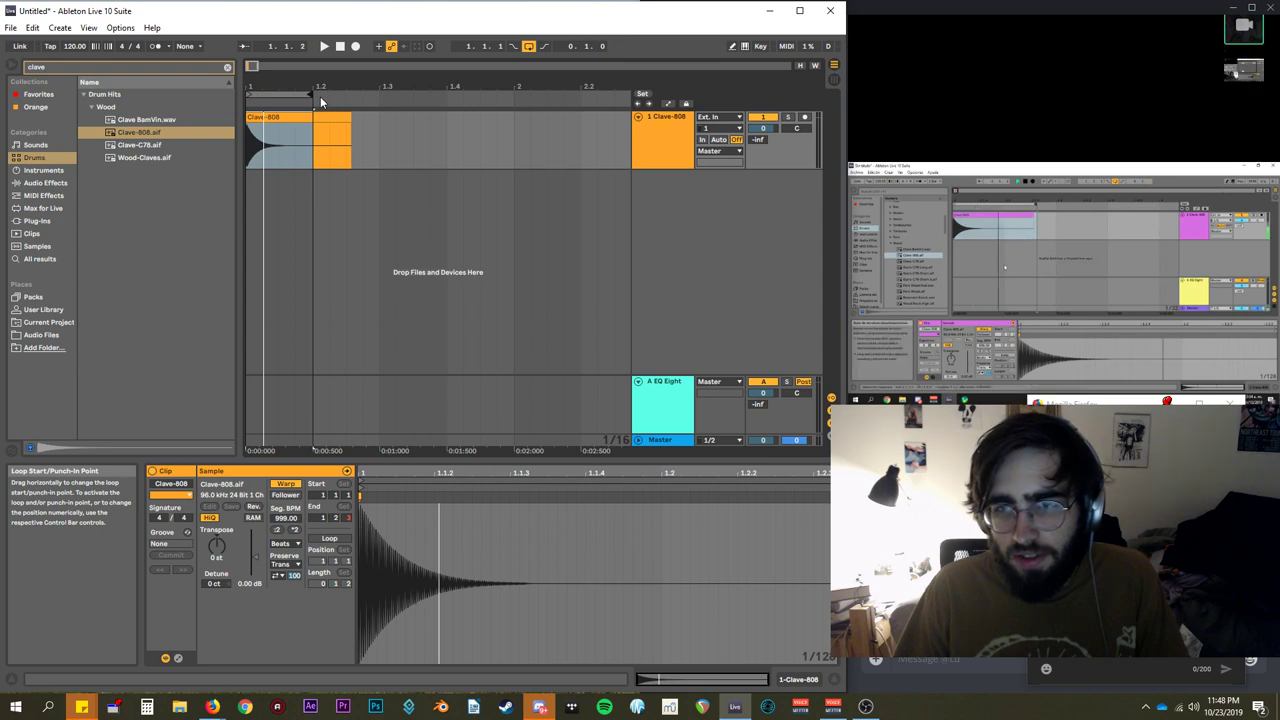
key("space")
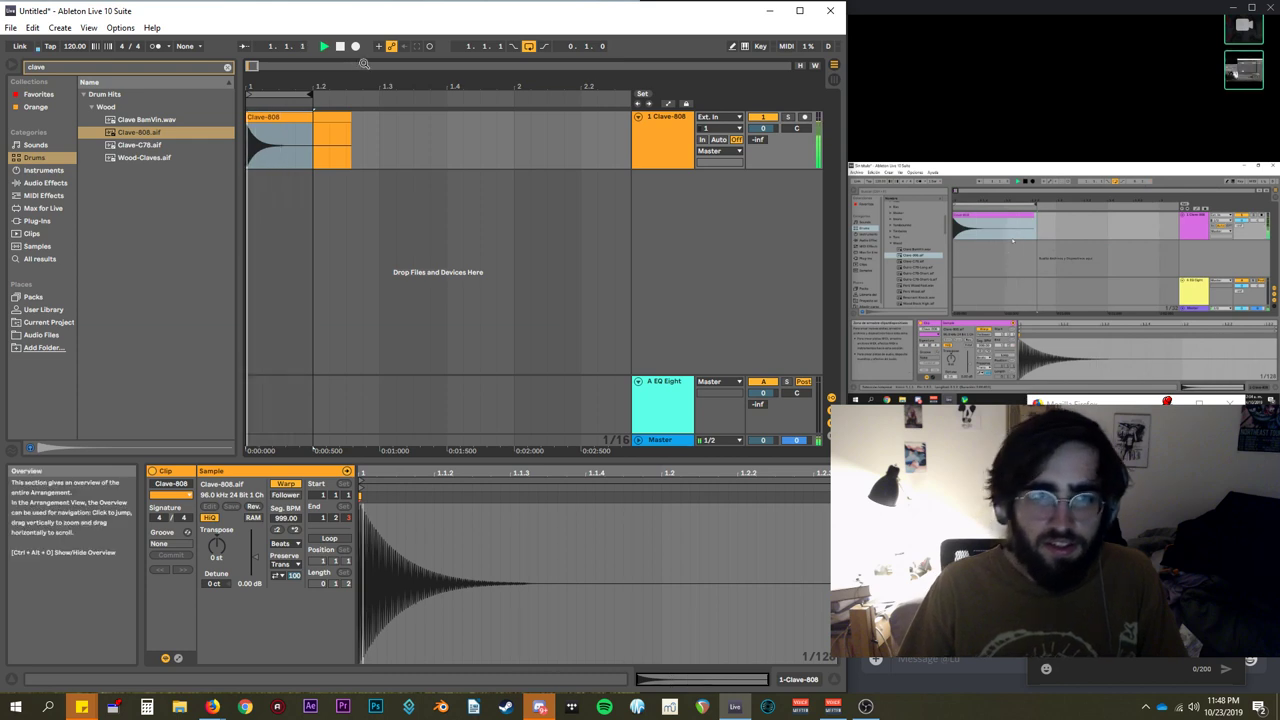
key("space")
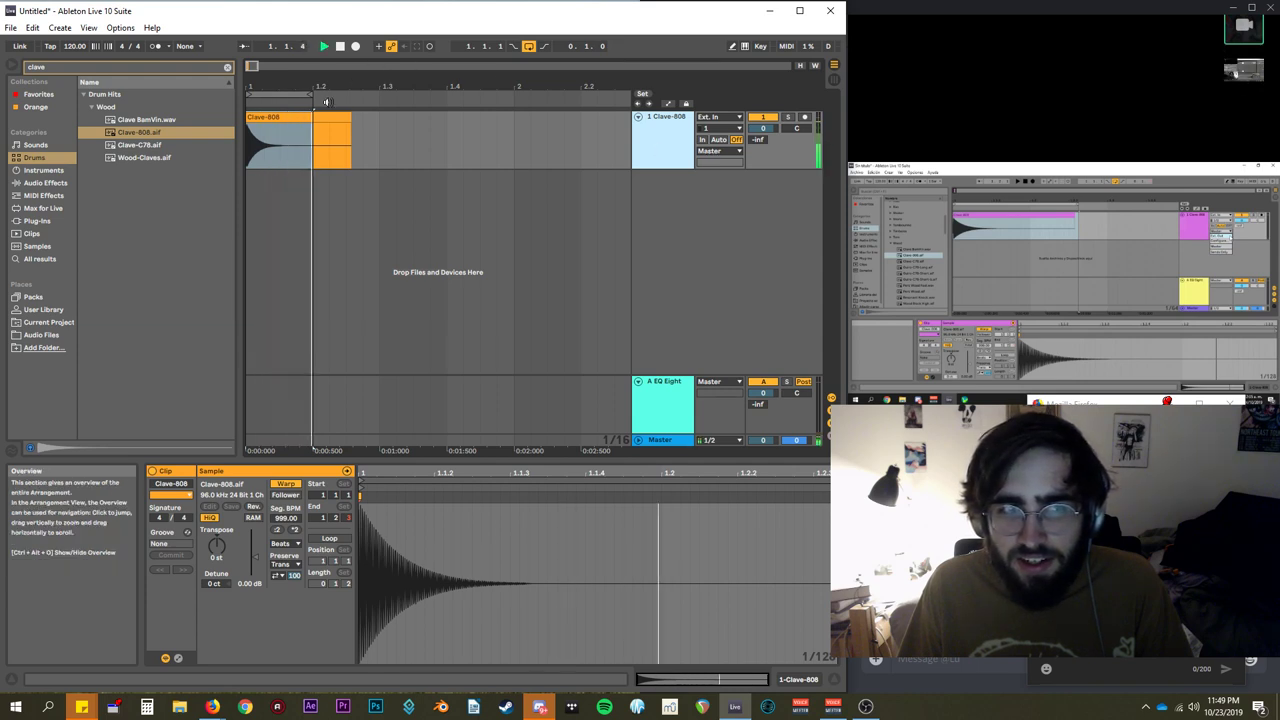
Extend the arrangement loop end to just past the end of the Clave-808 clip, at about 1.2.3.
left_click_drag(320, 93, 345, 93)
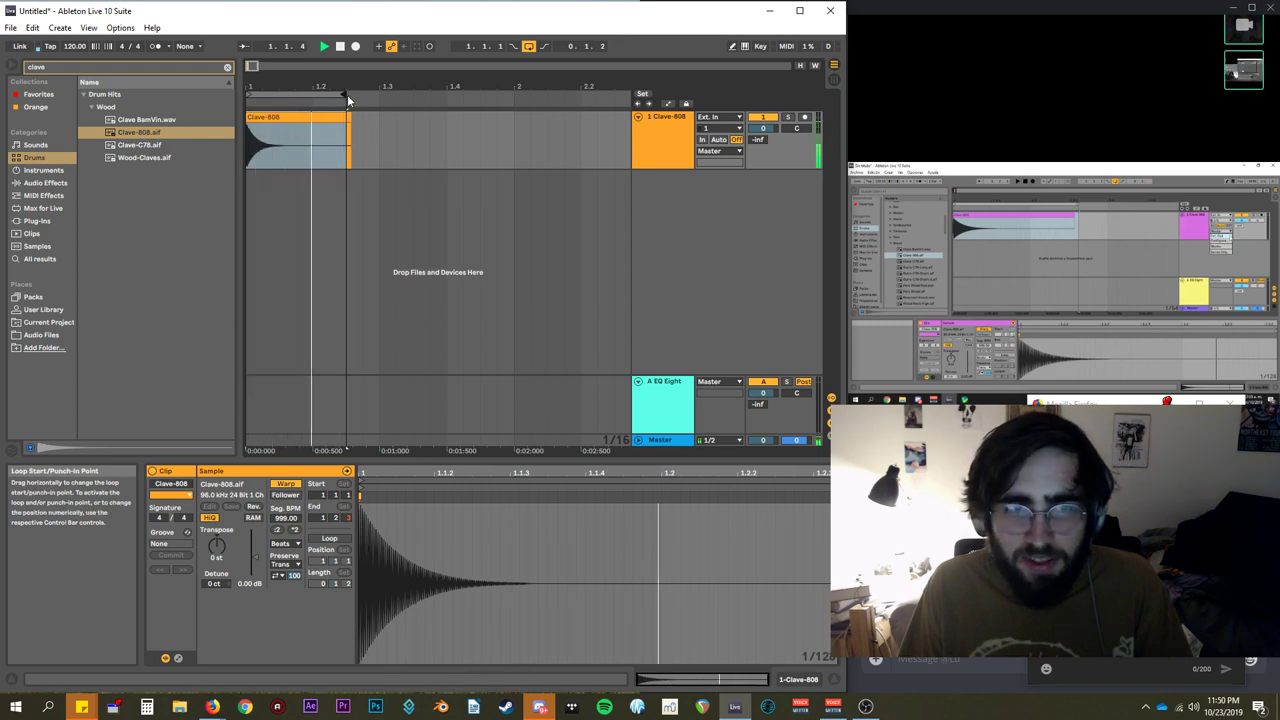
scroll(334, 99, "up", 3)
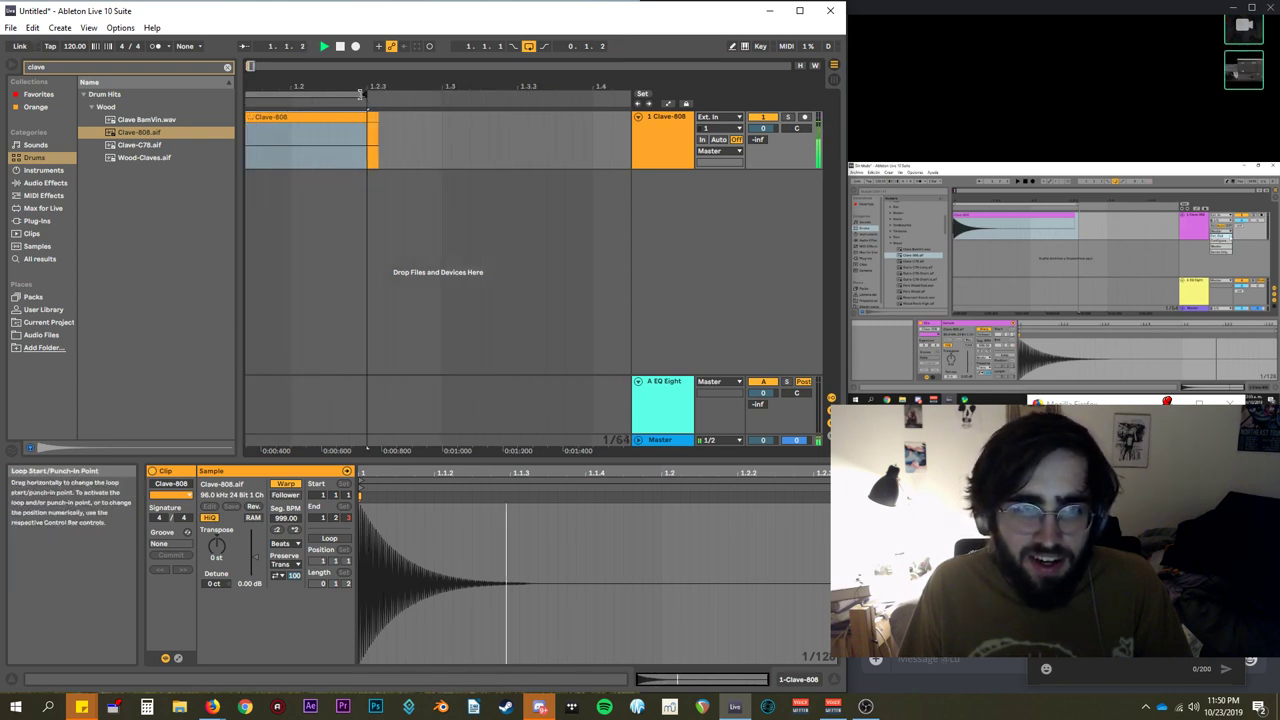
left_click_drag(366, 95, 385, 95)
scroll(397, 143, "left", 1)
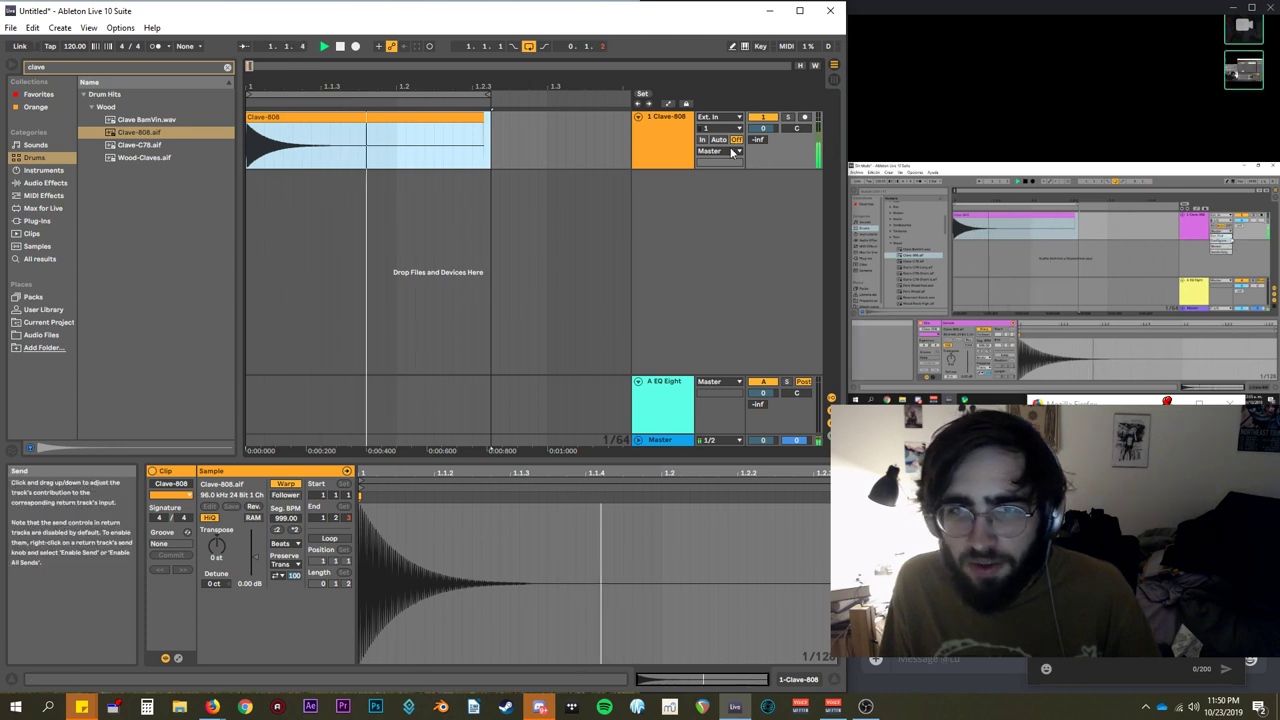
Route the Clave-808 track's output to Sends Only and raise its send to the EQ Eight return to 0 dB.
left_click(733, 152)
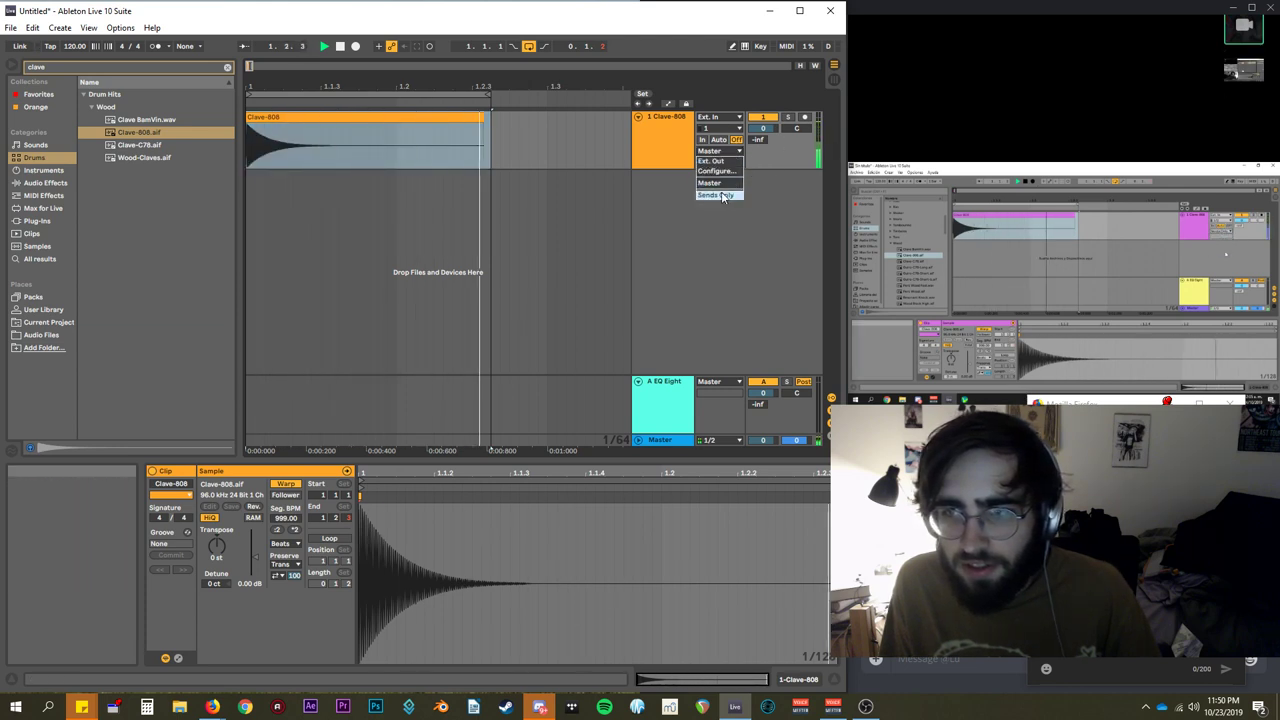
left_click(721, 195)
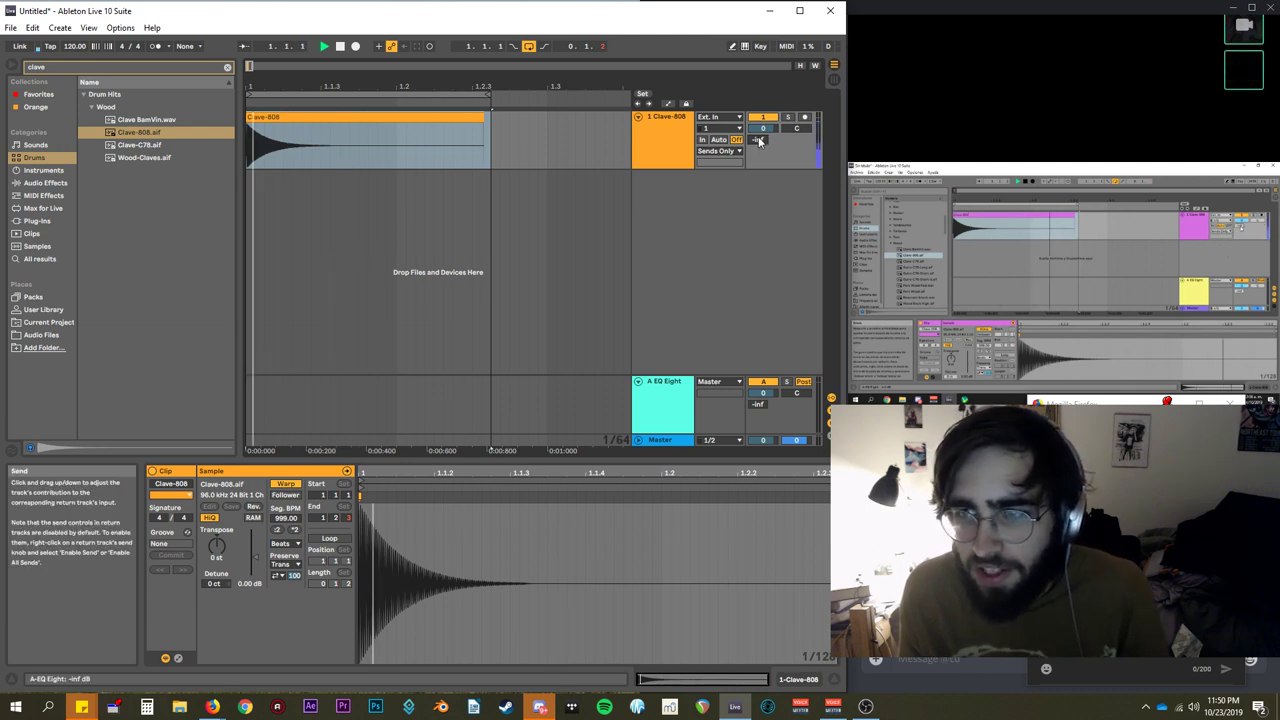
left_click_drag(761, 143, 761, 70)
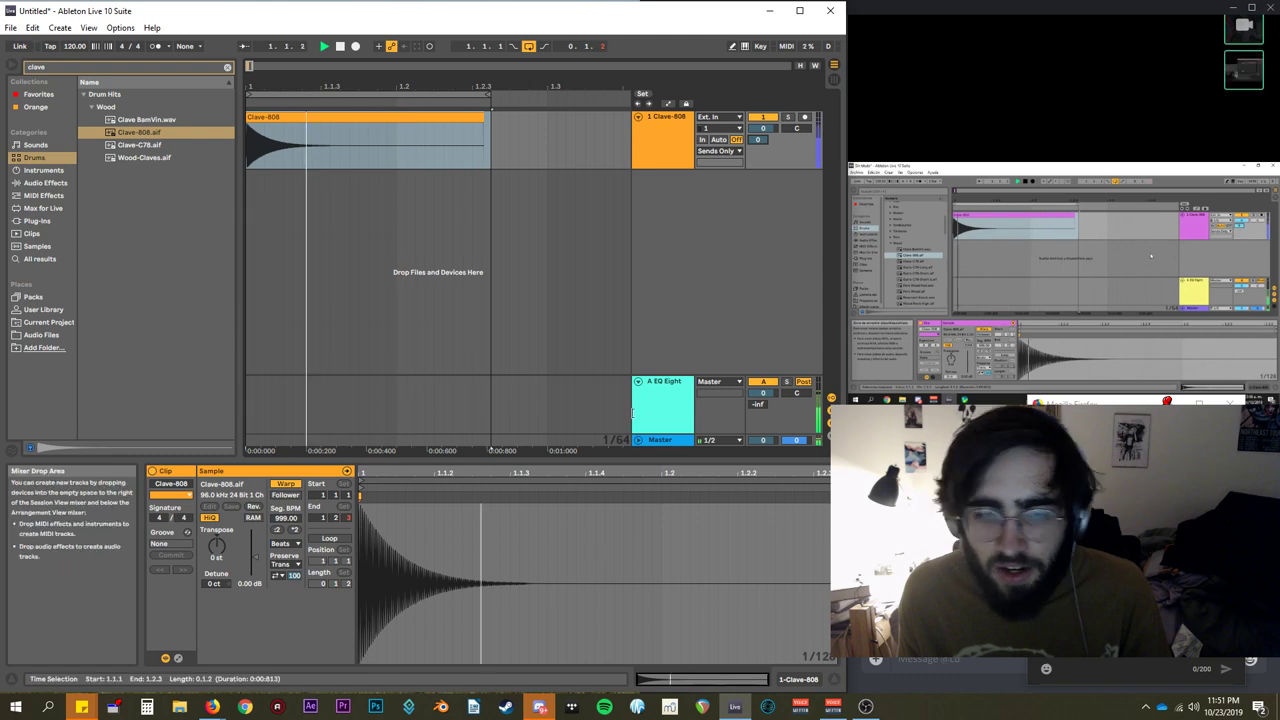
Show the device on the A EQ Eight return track and check the mixer levels in Session View before returning to Arrangement View.
left_click(663, 391)
double_click(663, 391)
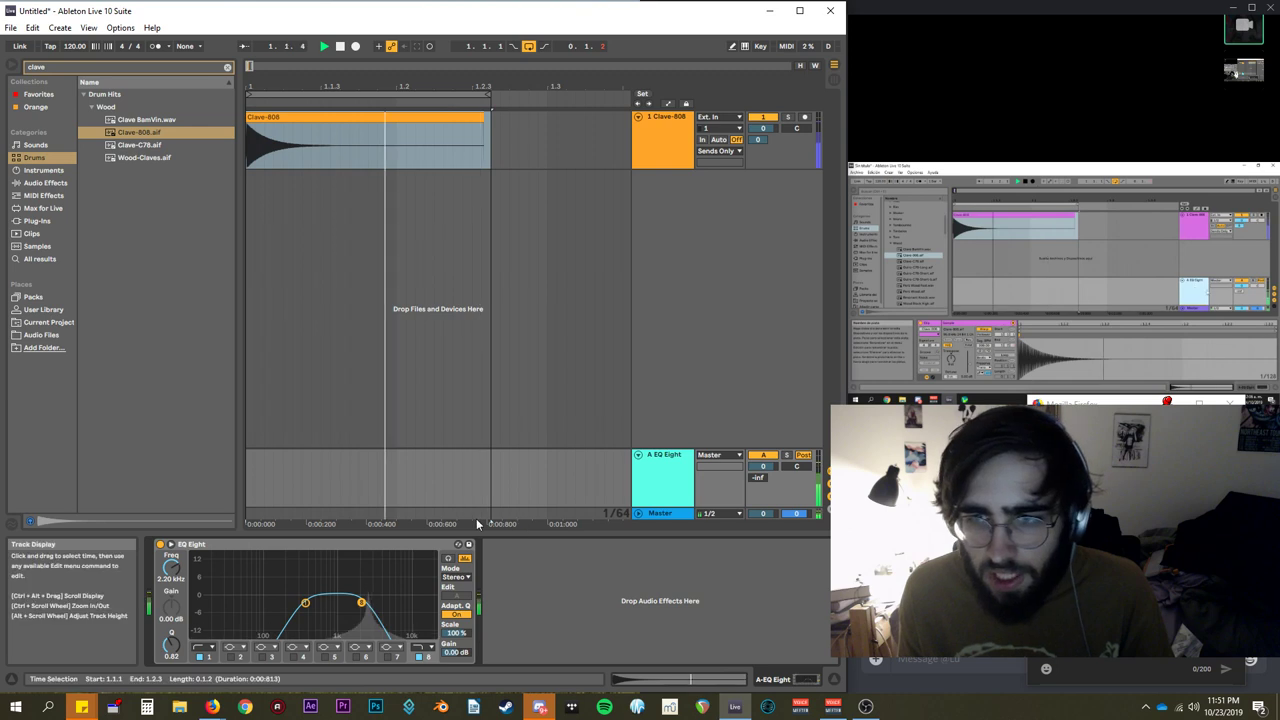
key("Tab")
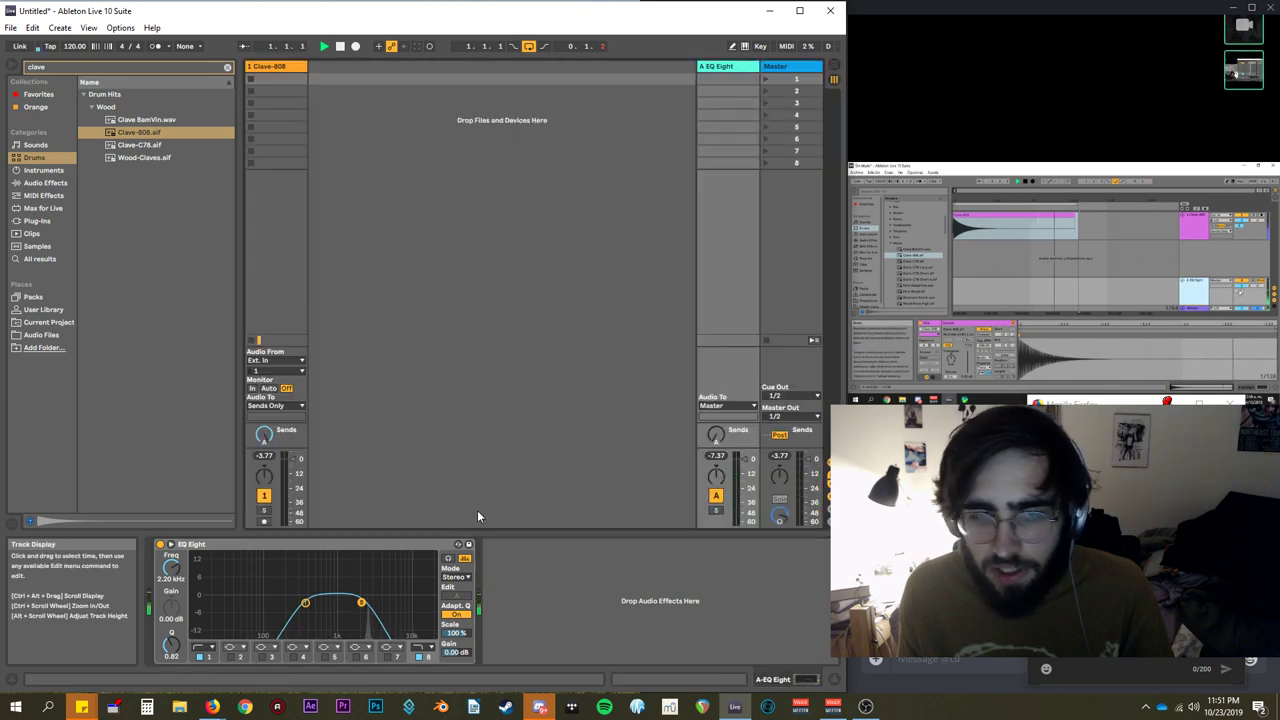
key("Tab")
key("shift+Tab")
key("shift+Tab")
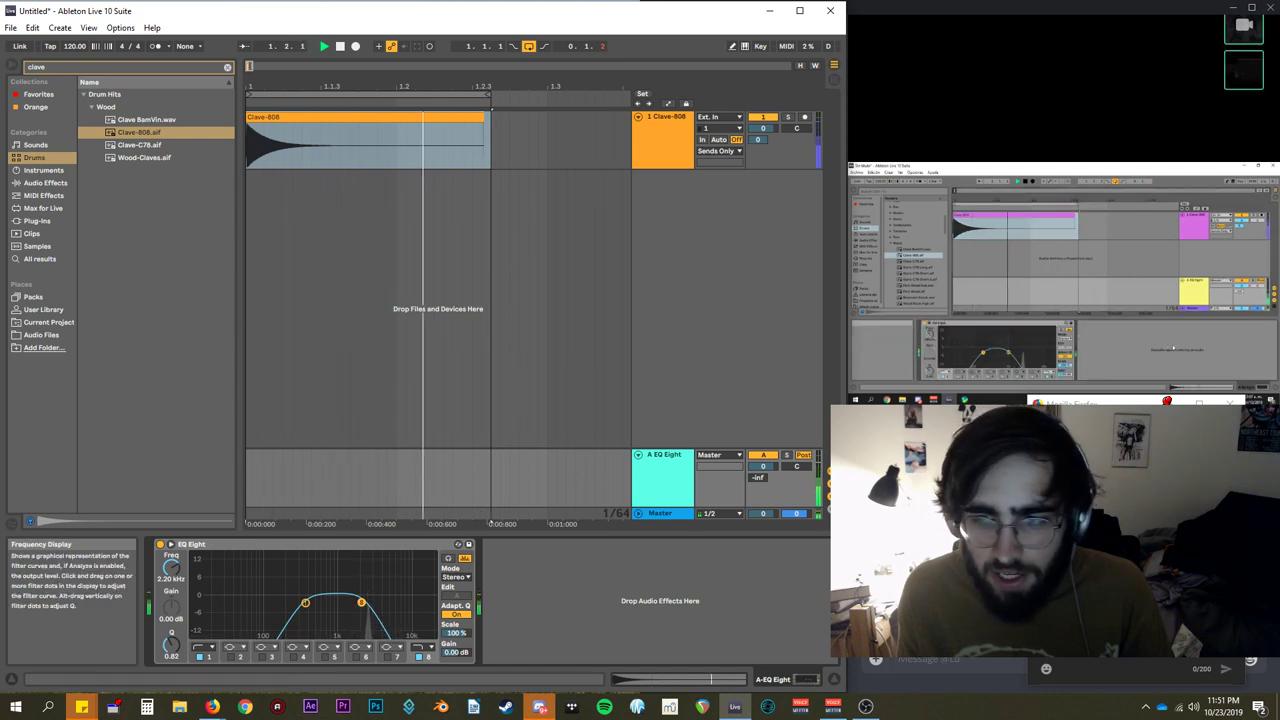
Set EQ Eight's high-cut filter to about 2.72 kHz and raise the return track's send to itself to 0 dB.
mouse_move(362, 602)
left_mouse_down()
mouse_move(383, 602)
mouse_move(357, 606)
mouse_move(372, 601)
left_mouse_up()
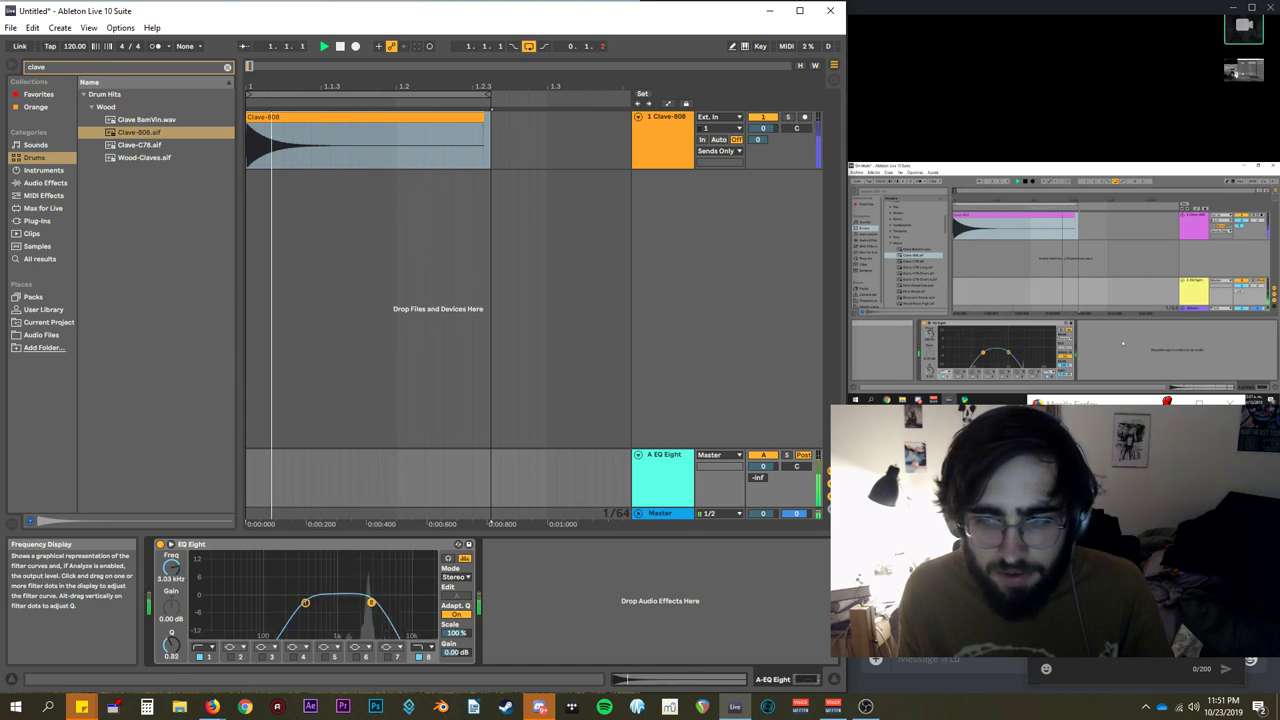
left_click_drag(369, 603, 368, 603)
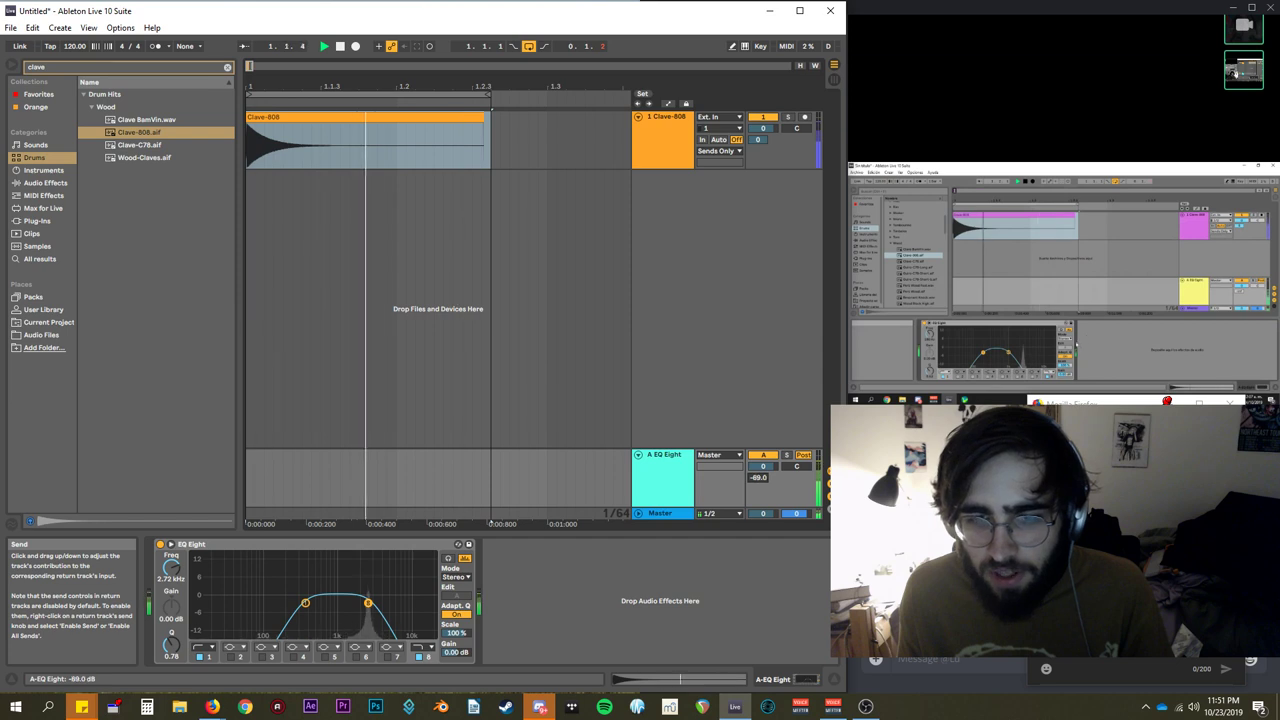
left_click_drag(758, 477, 763, 440)
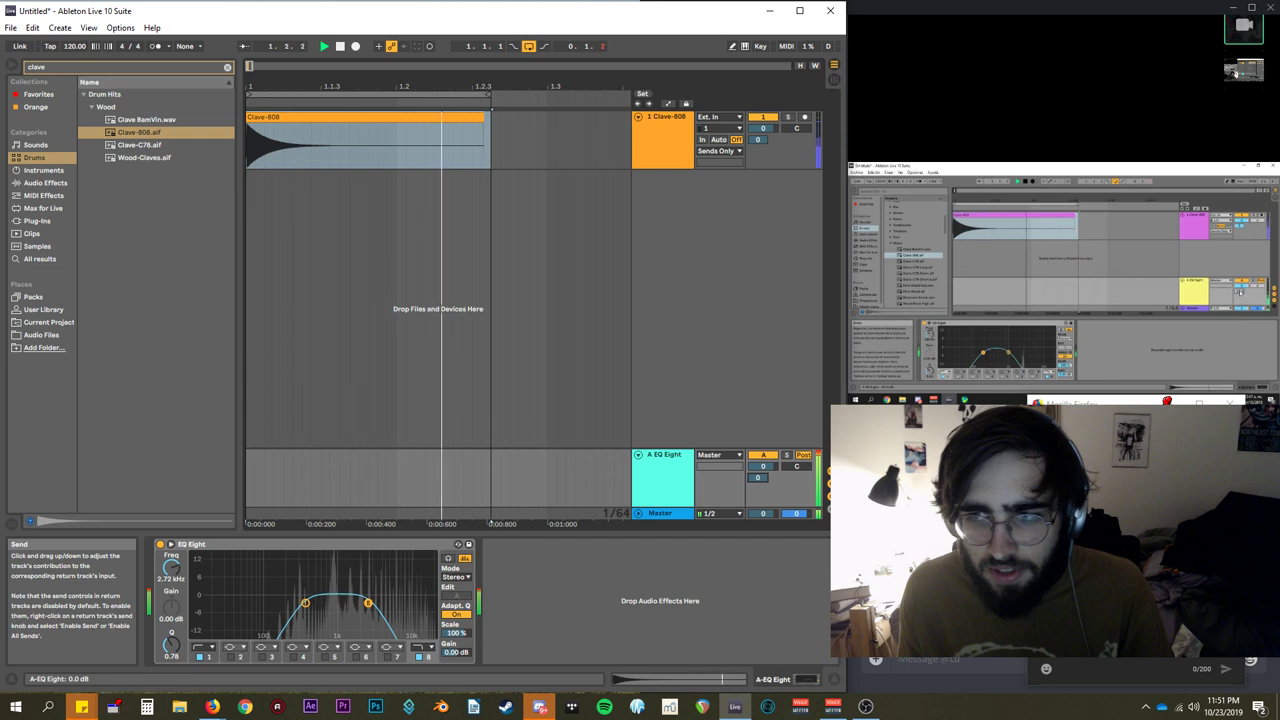
Narrow the EQ Eight band to about 290 Hz low cut and 635 Hz high cut, with the output gain at 0.19 dB.
left_click_drag(368, 603, 321, 602)
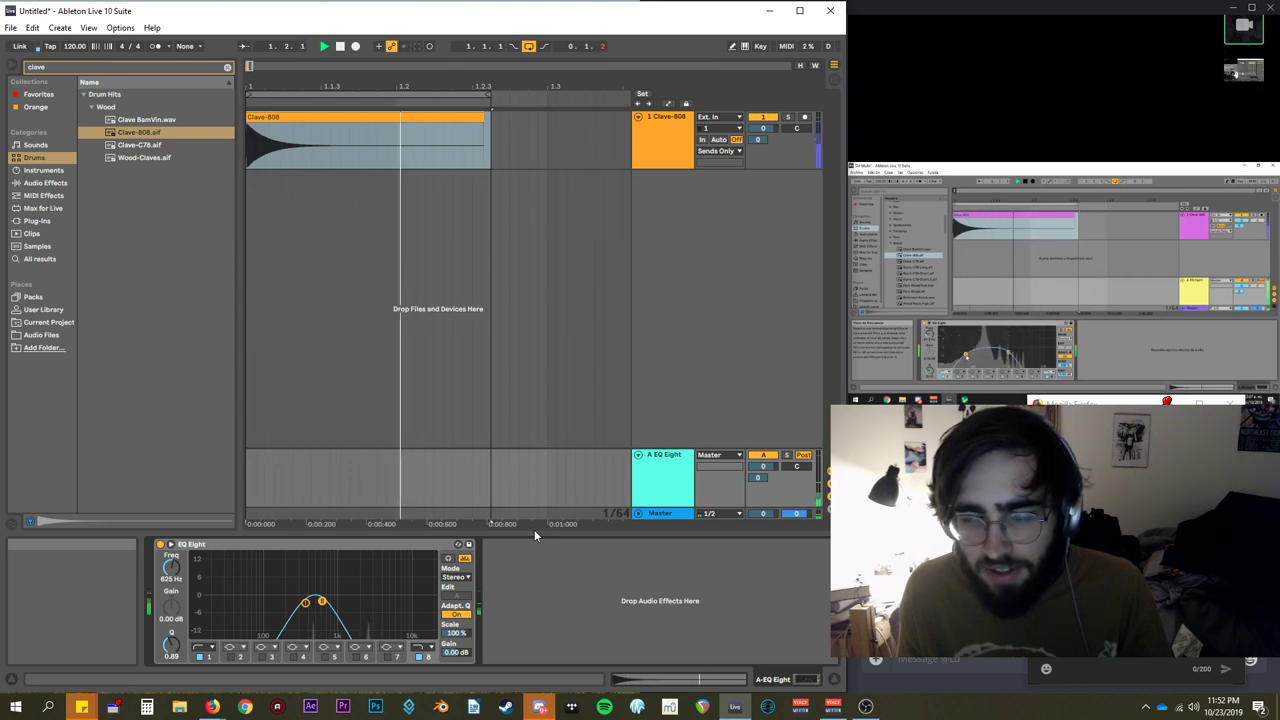
mouse_move(305, 603)
left_mouse_down()
mouse_move(250, 588)
mouse_move(293, 605)
left_mouse_up()
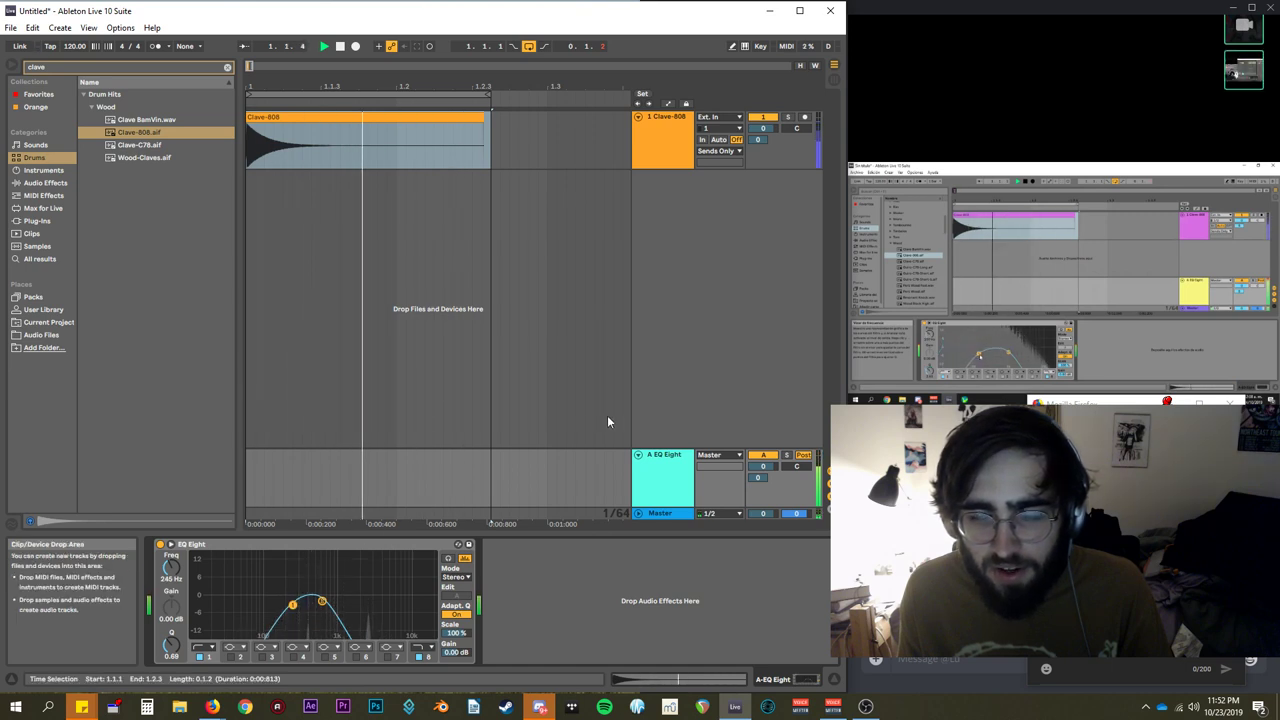
mouse_move(293, 605)
left_mouse_down()
mouse_move(260, 591)
mouse_move(298, 608)
left_mouse_up()
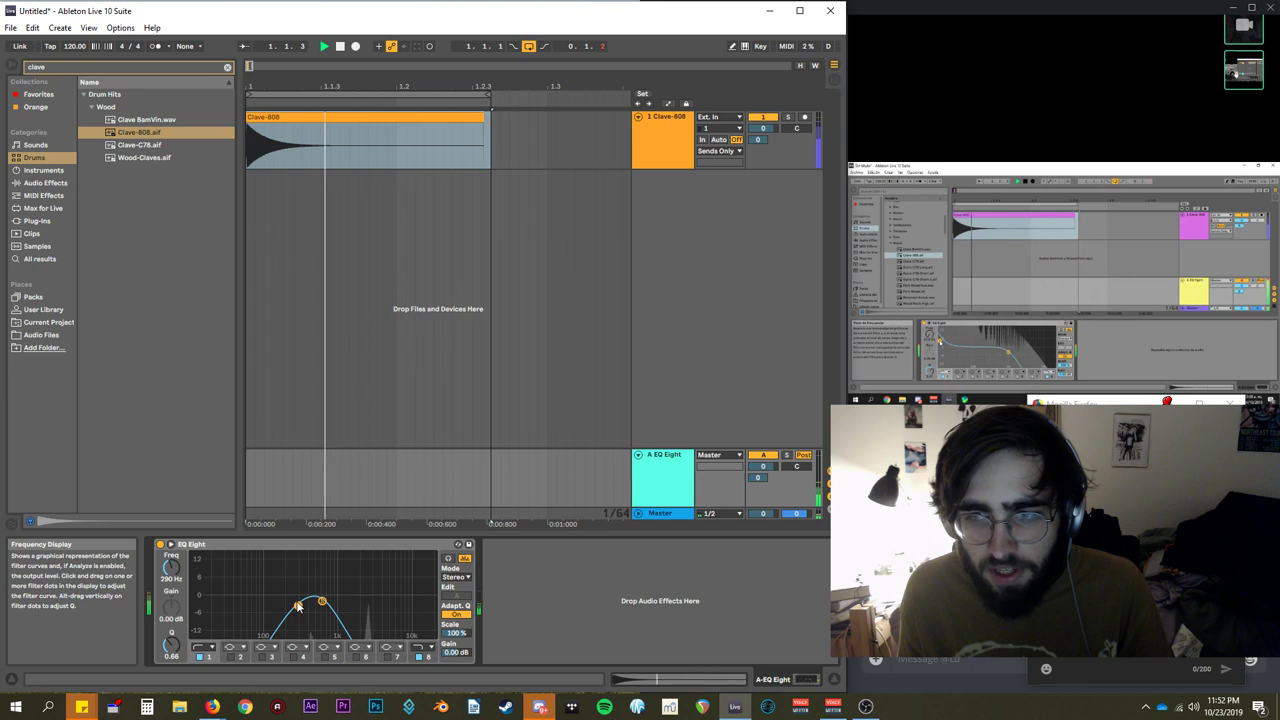
mouse_move(455, 651)
left_mouse_down()
mouse_move(455, 662)
mouse_move(455, 651)
left_mouse_up()
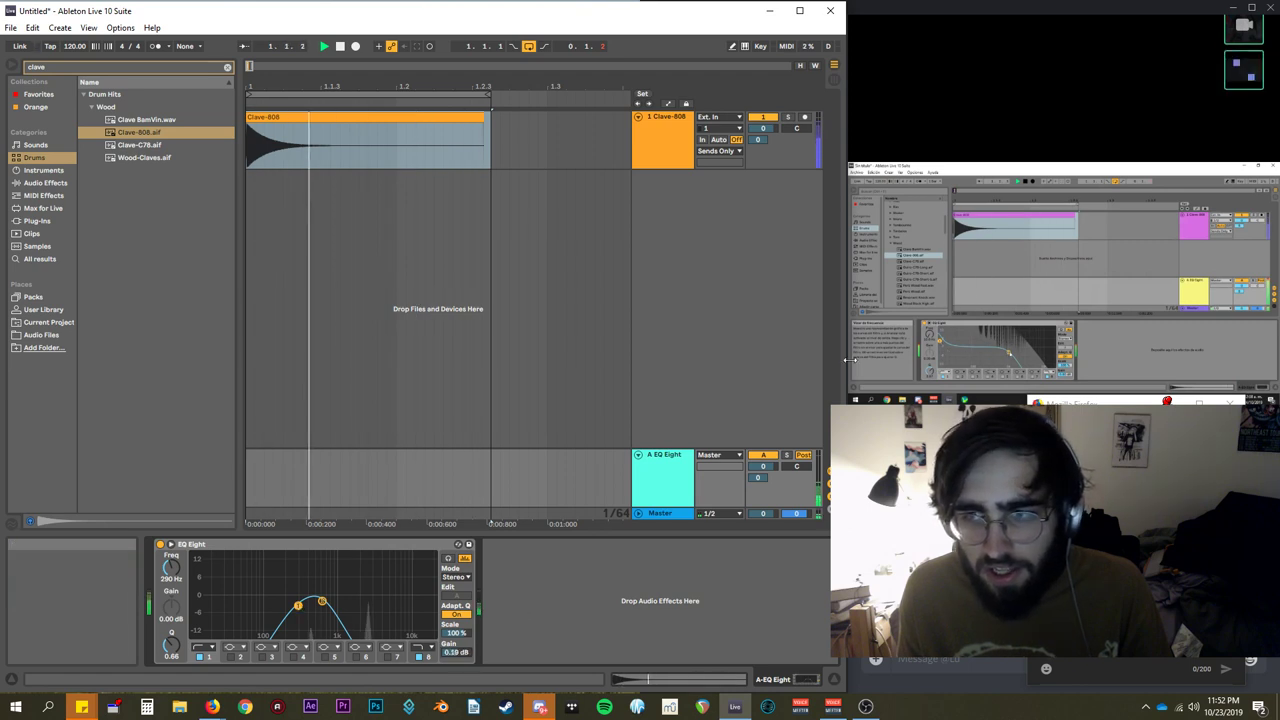
Insert a second return track below the A EQ Eight return track.
right_click(753, 391)
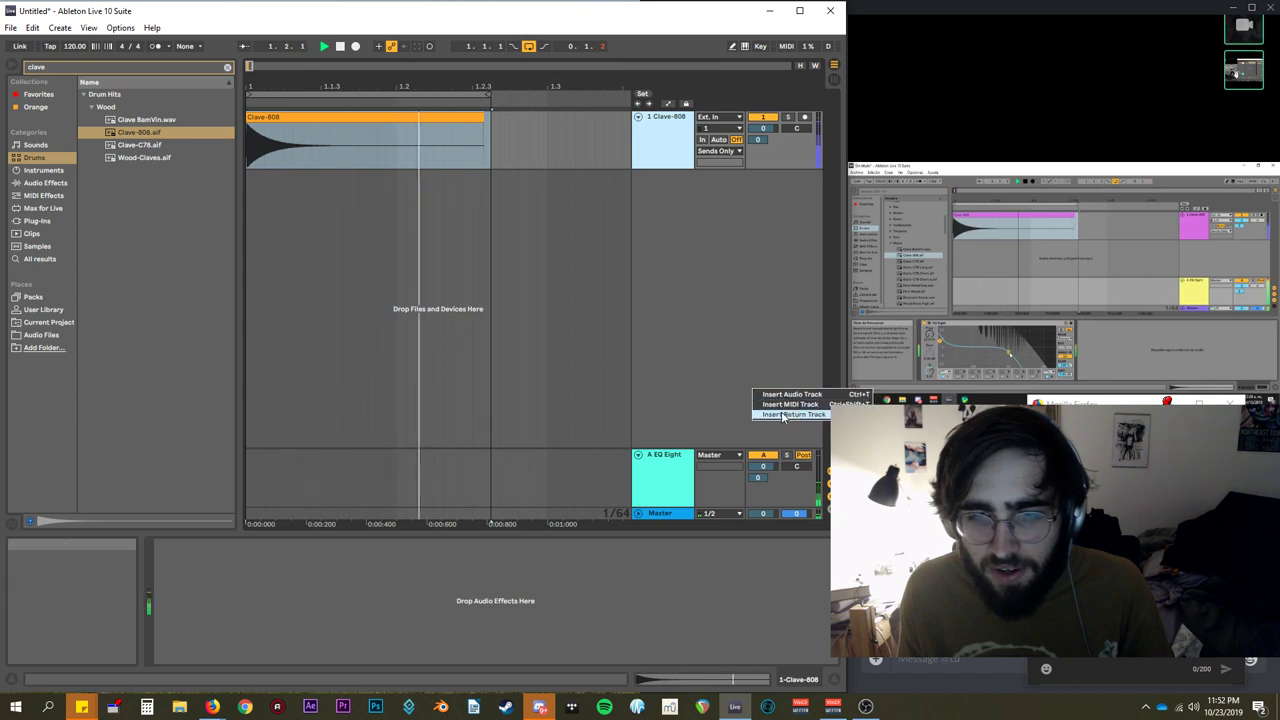
left_click(724, 380)
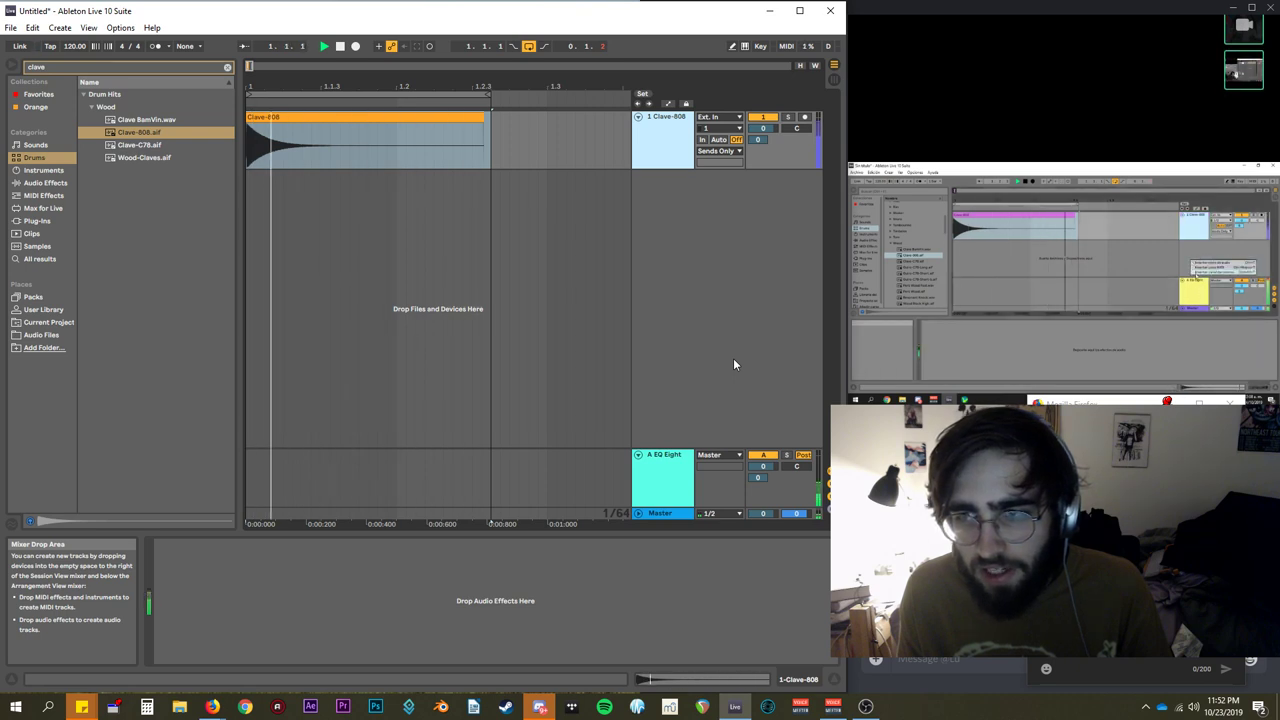
right_click(722, 362)
left_click(754, 388)
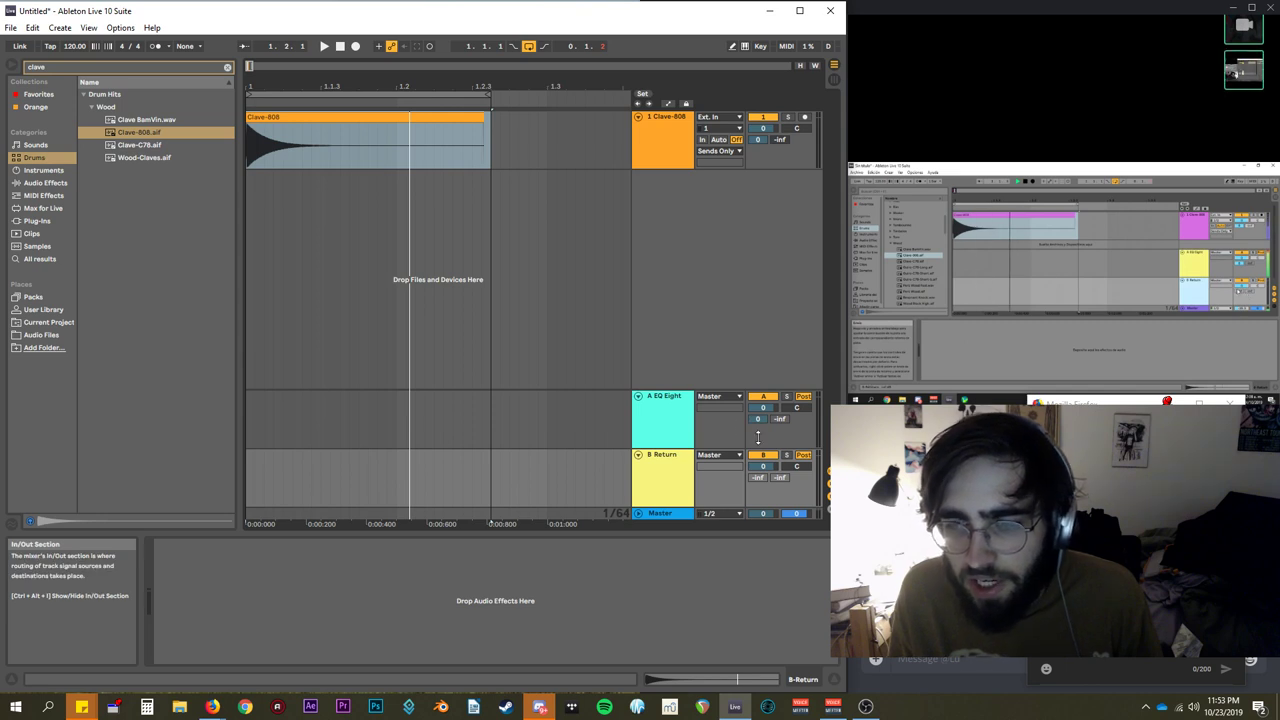
Compare the device chains of the A EQ Eight and B Return tracks, ending with B Return selected.
left_click(676, 409)
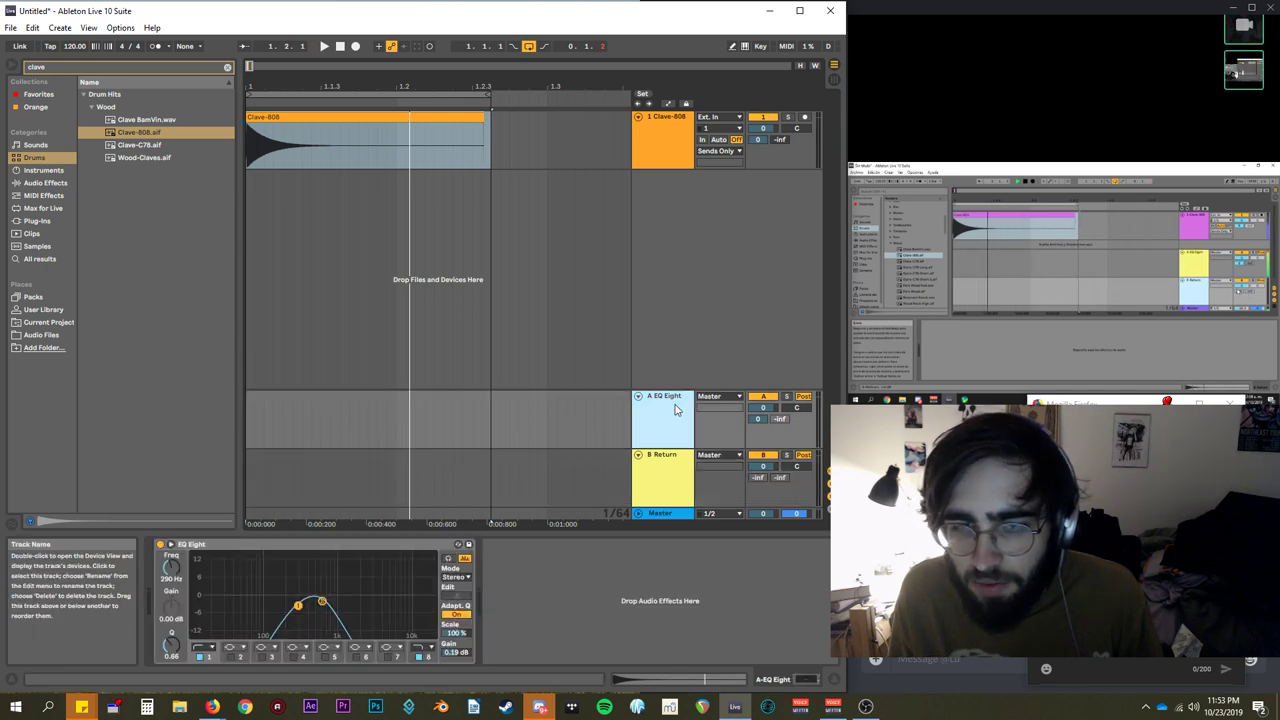
left_click(668, 470)
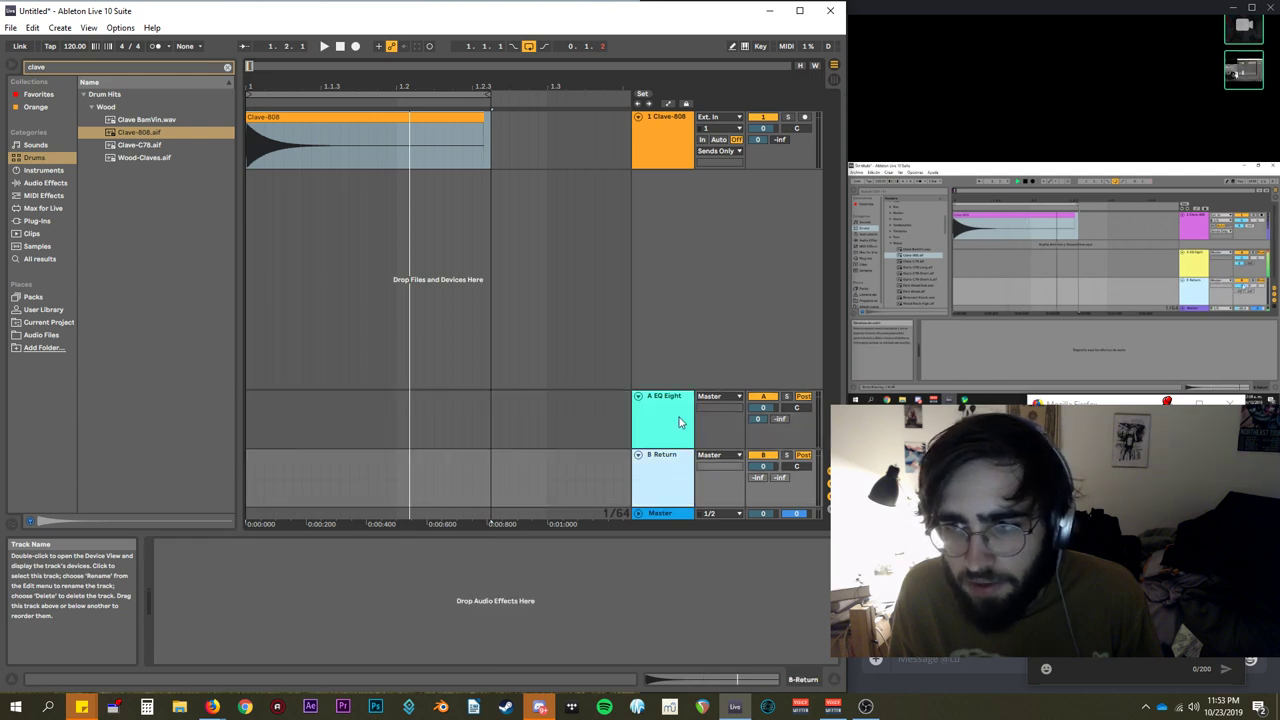
left_click(678, 425)
left_click(684, 470)
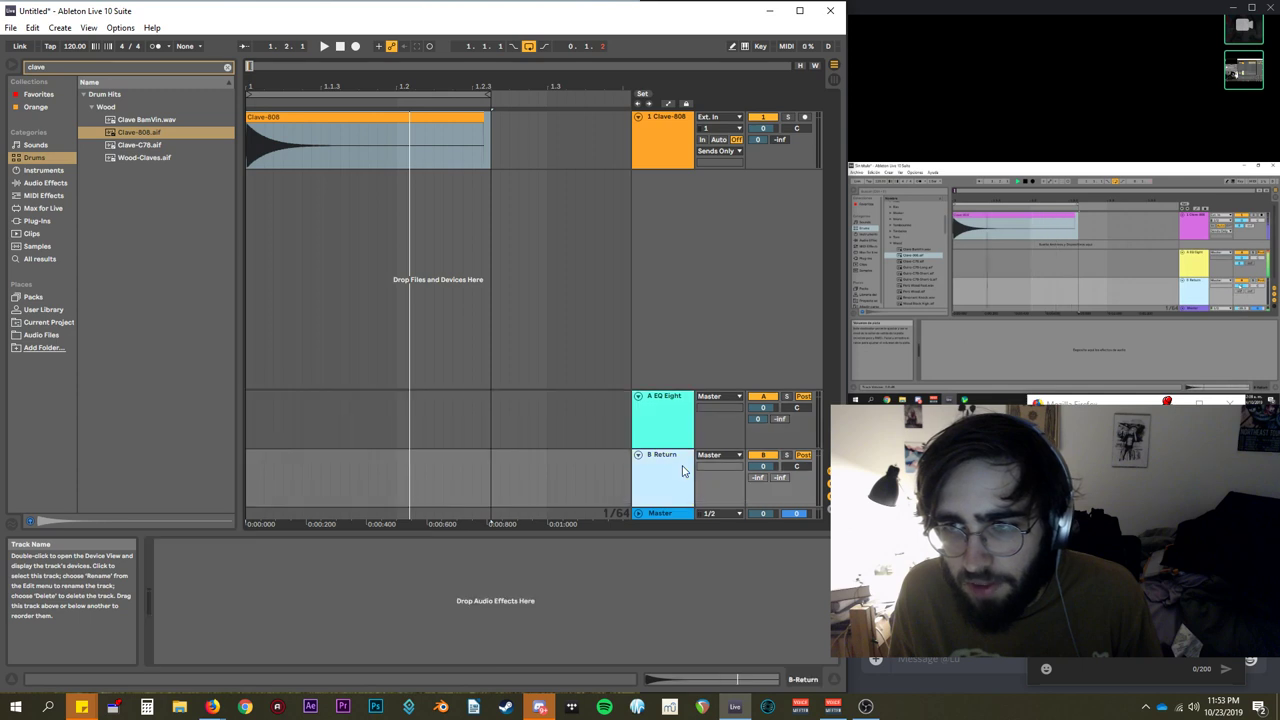
left_click(674, 430)
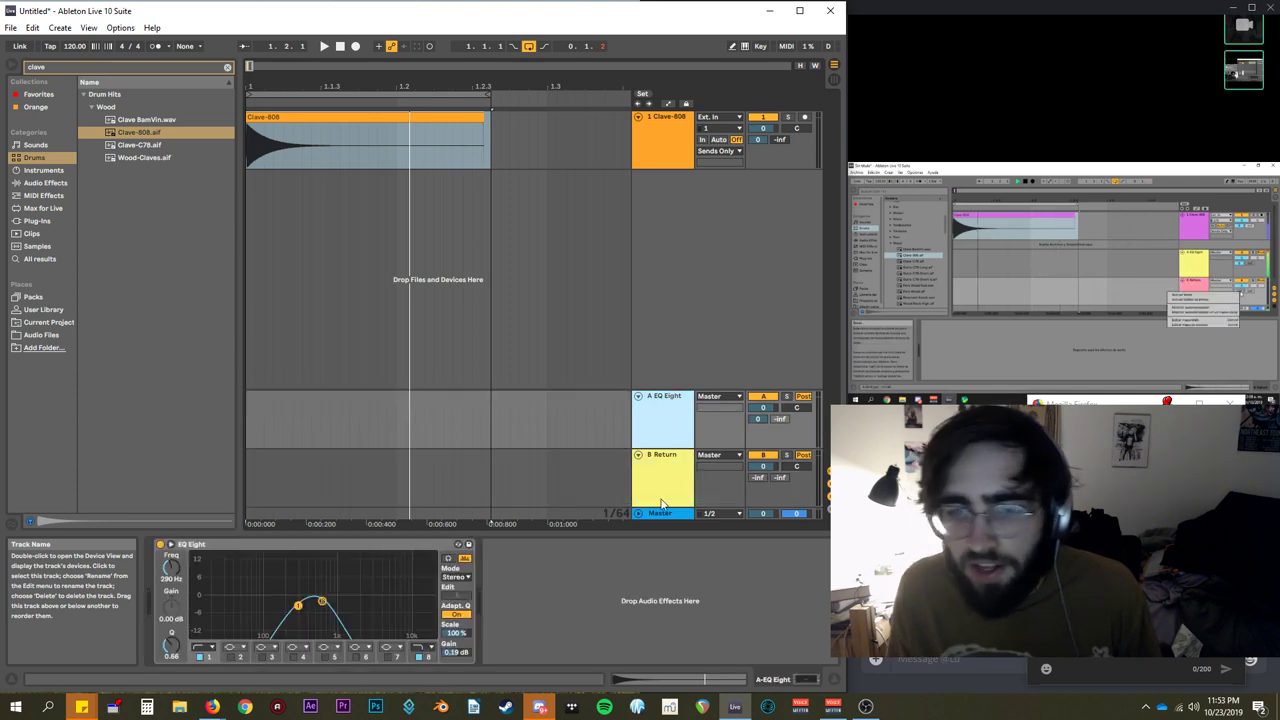
left_click(735, 400)
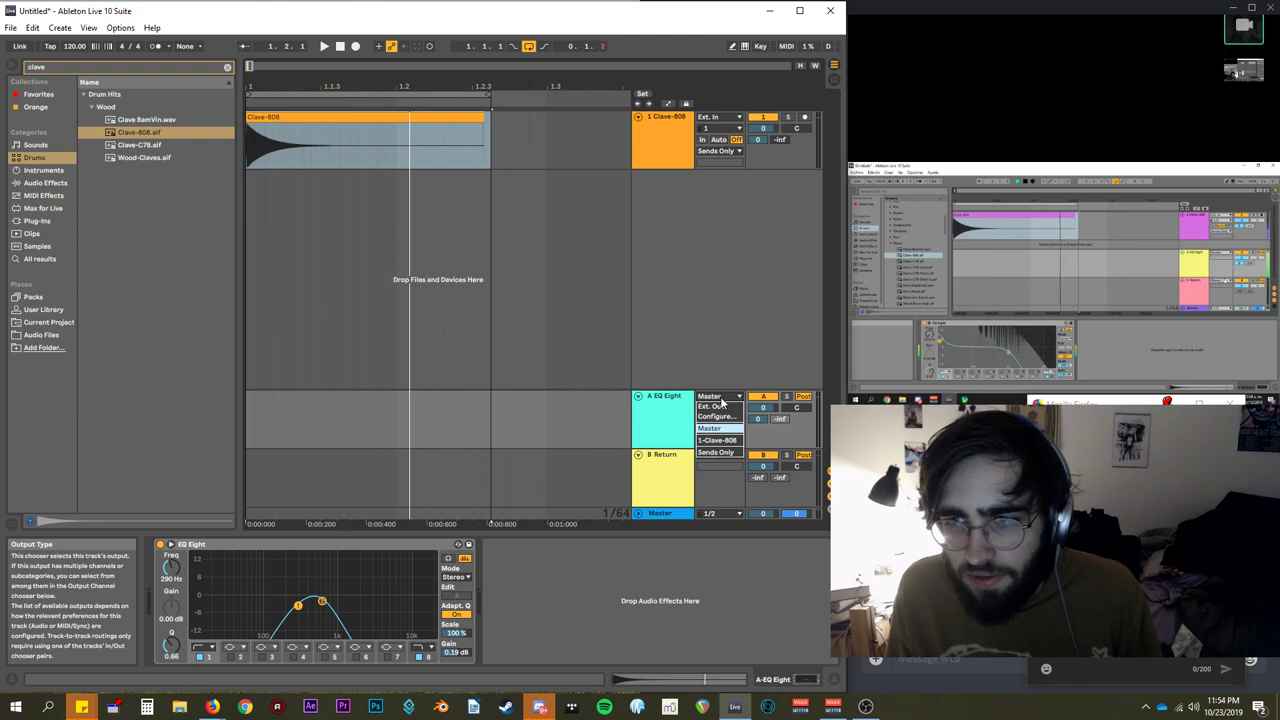
left_click(791, 440)
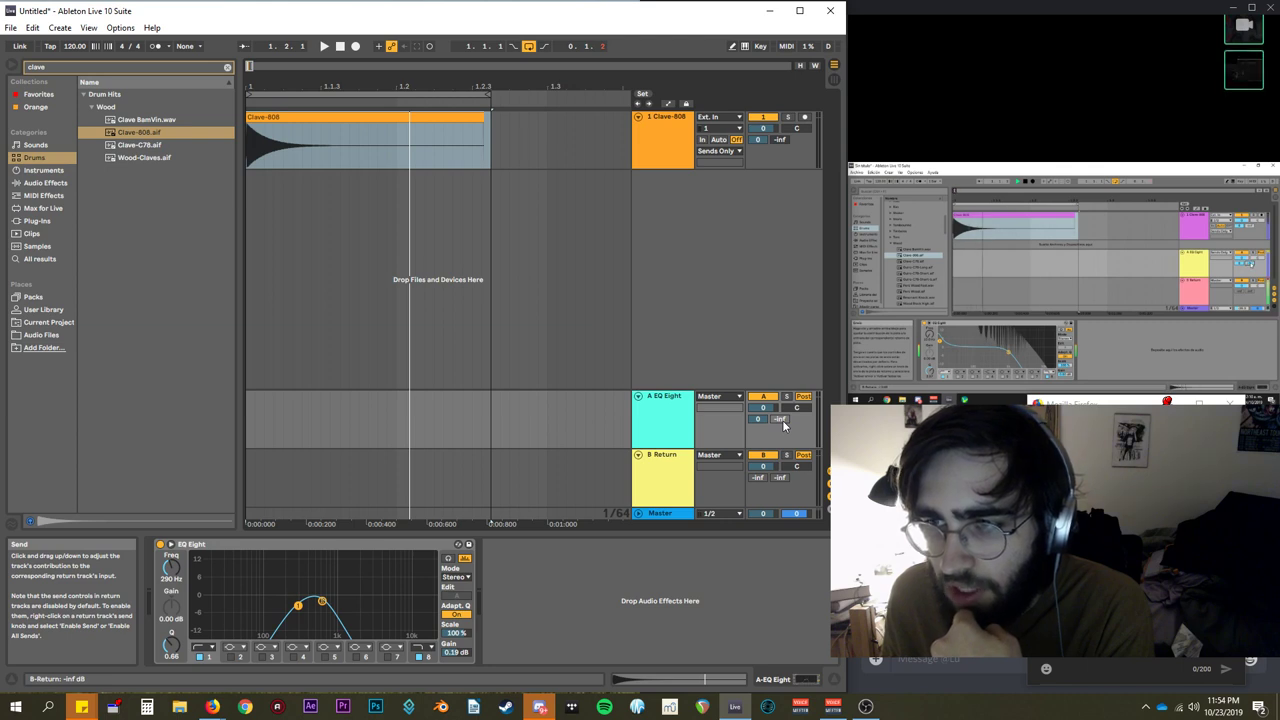
left_click(683, 474)
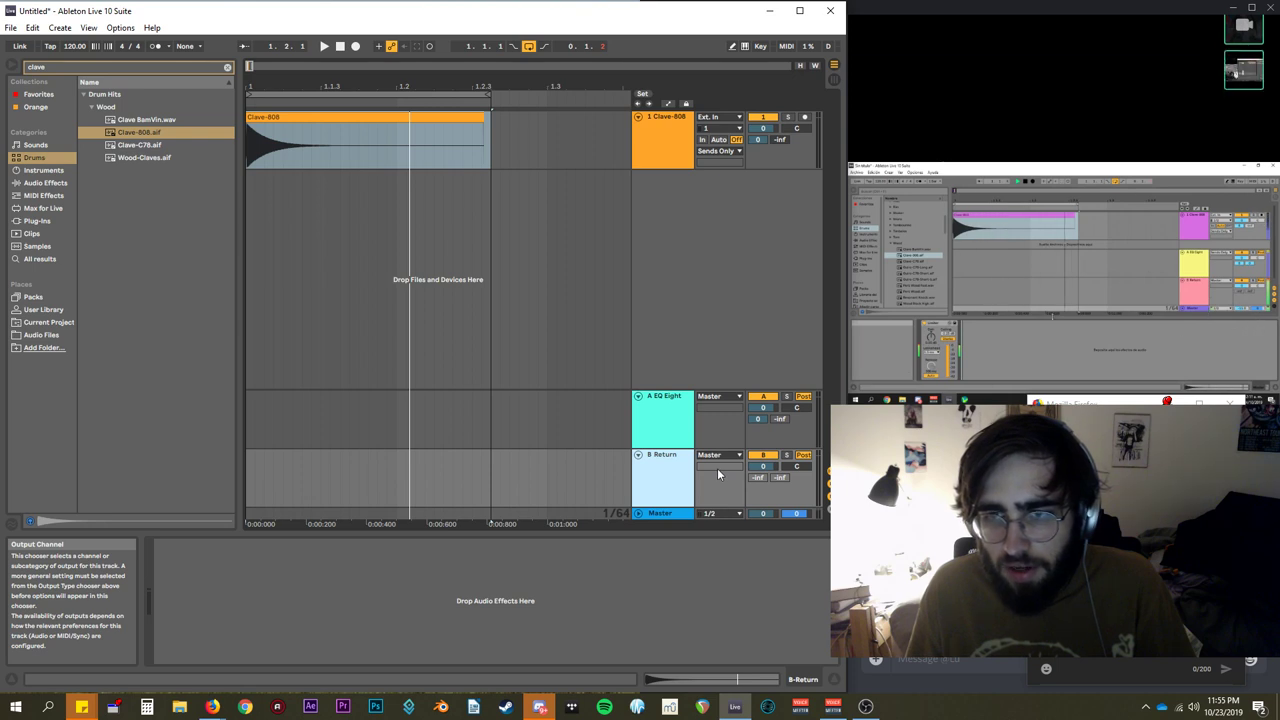
left_click(651, 442)
key("space")
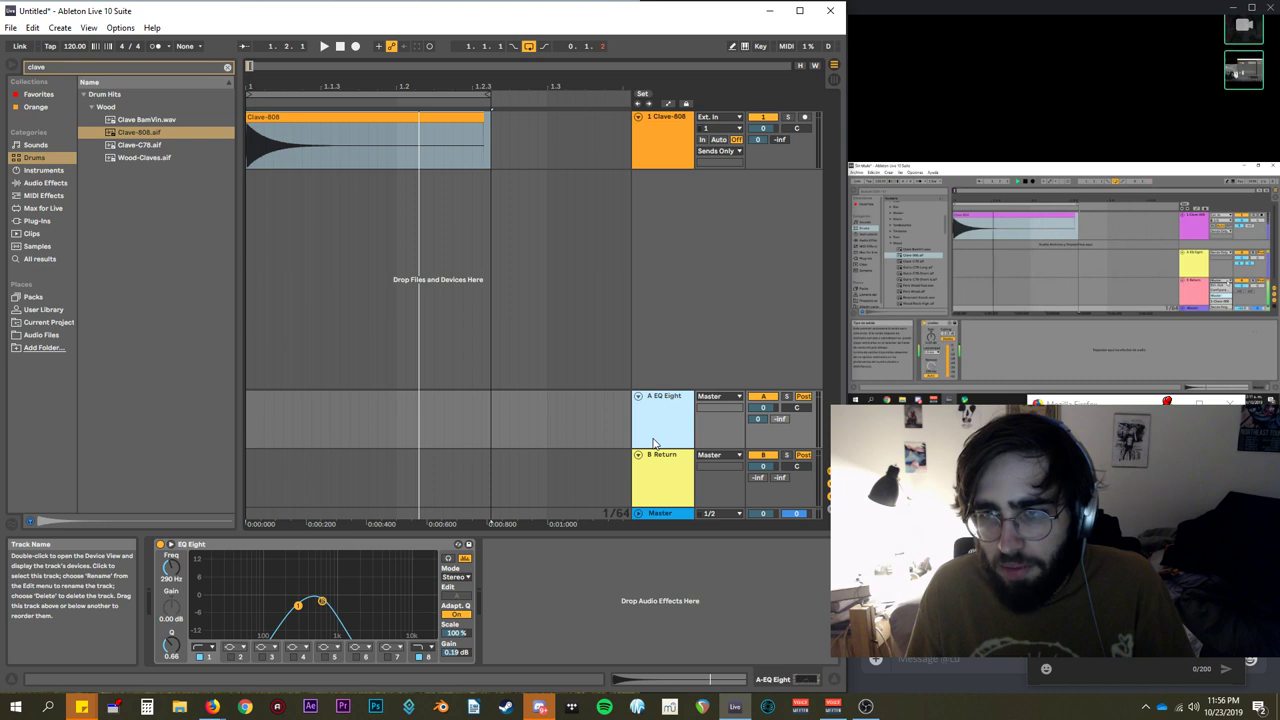
Clear the browser search and load the Amp audio effect onto the B Return track.
left_click(656, 483)
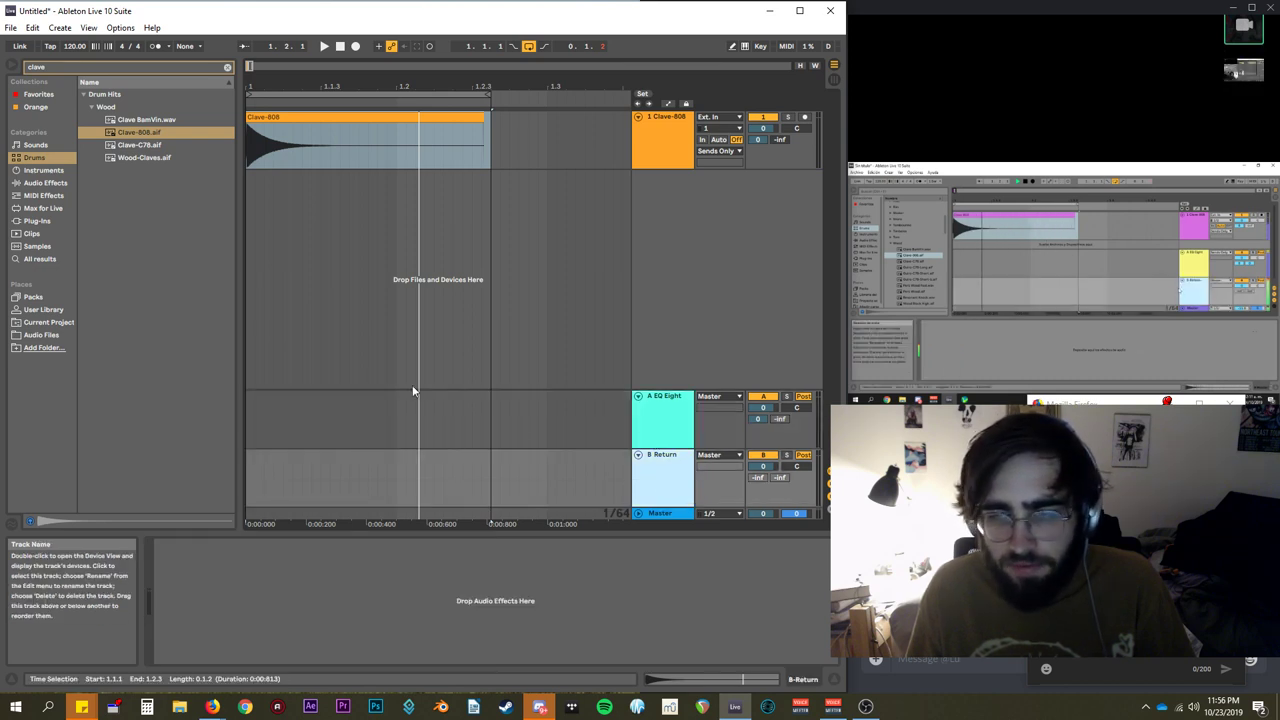
left_click(227, 67)
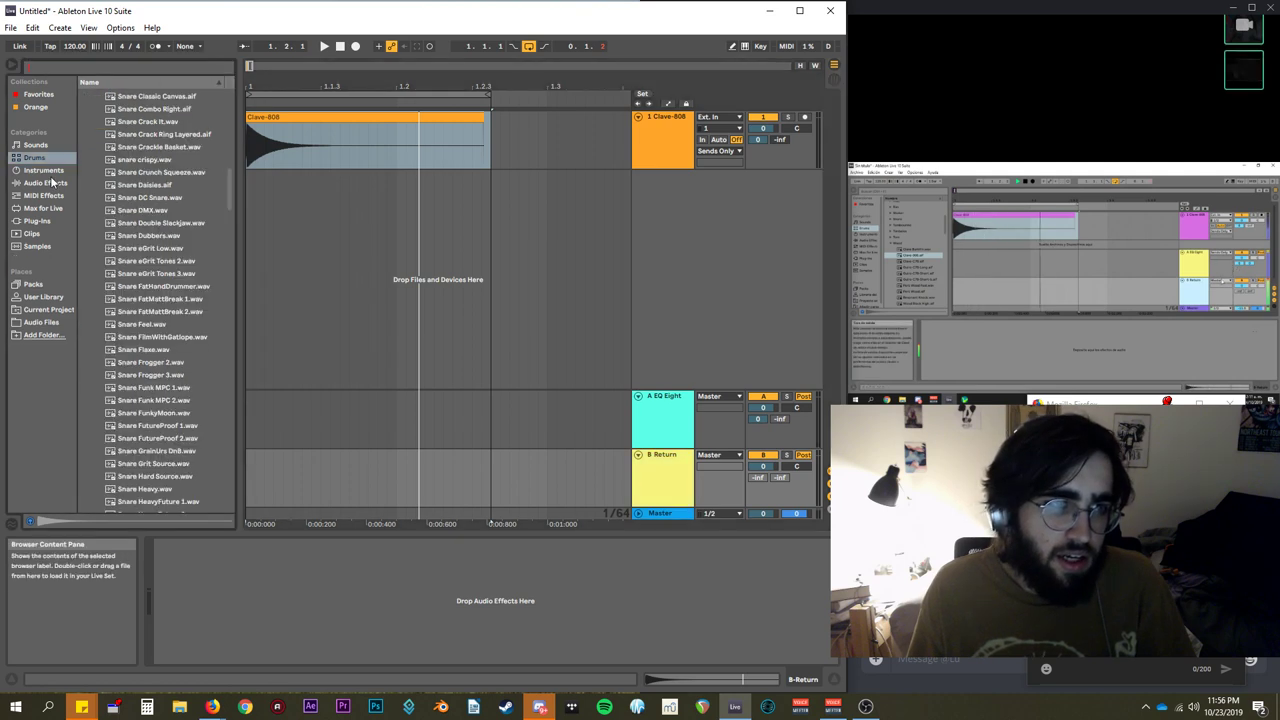
left_click(51, 173)
left_click(59, 160)
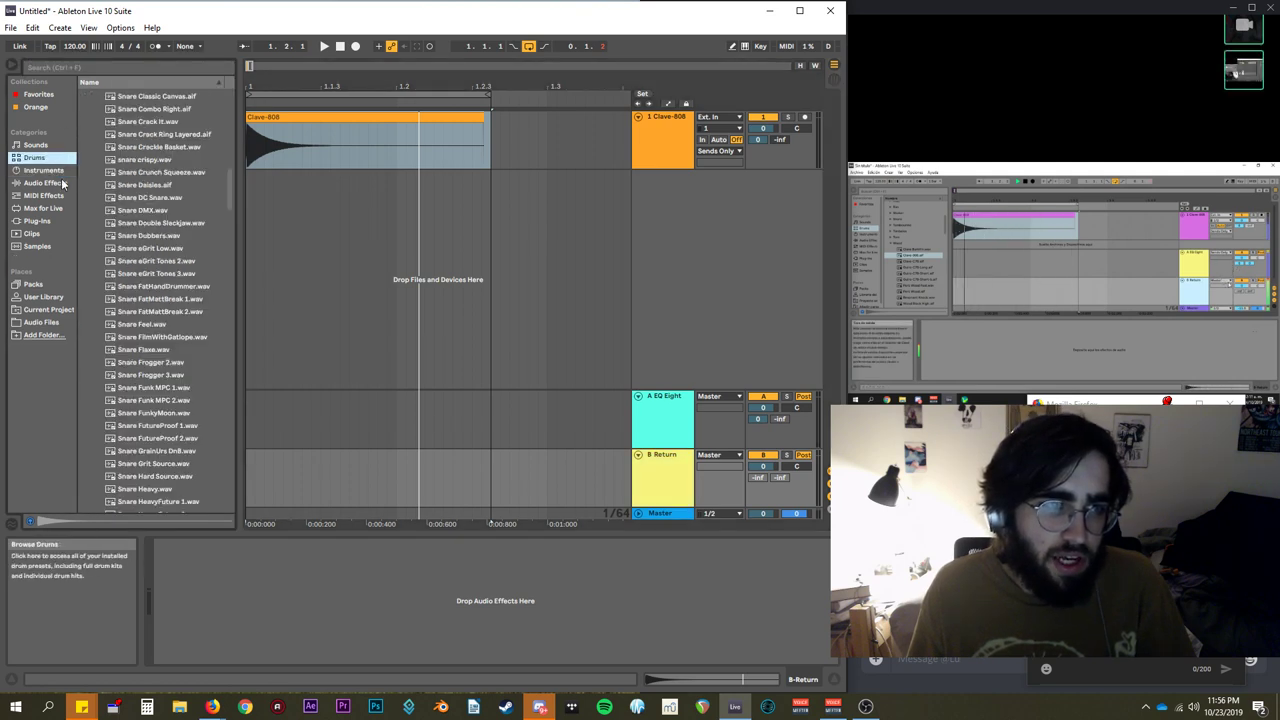
left_click(63, 183)
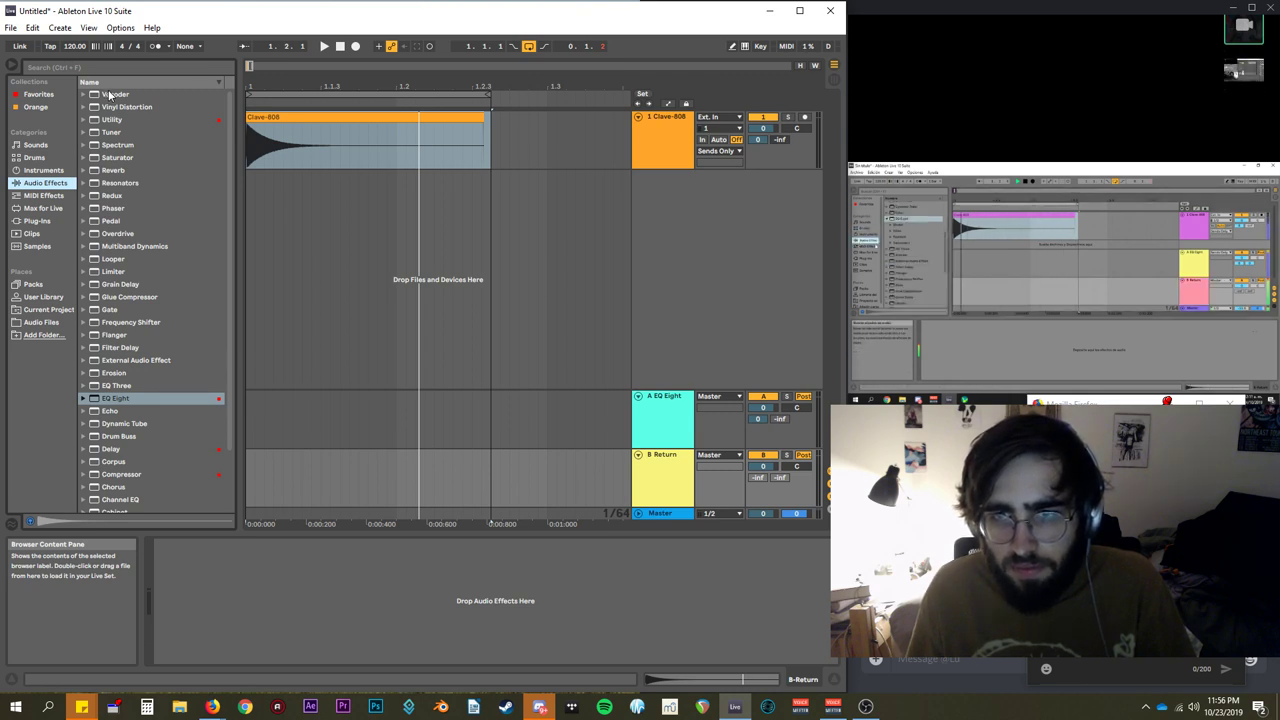
scroll(110, 270, "down", 3)
scroll(125, 302, "up", 2)
scroll(127, 301, "down", 2)
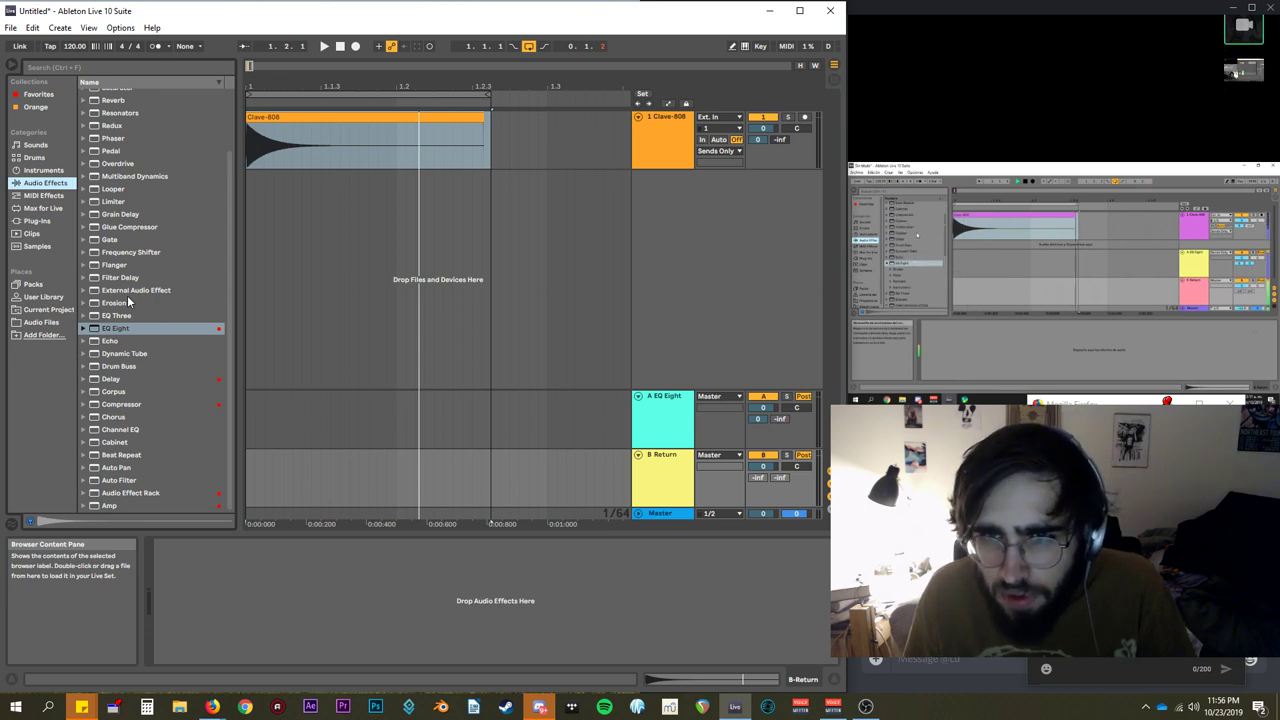
double_click(122, 509)
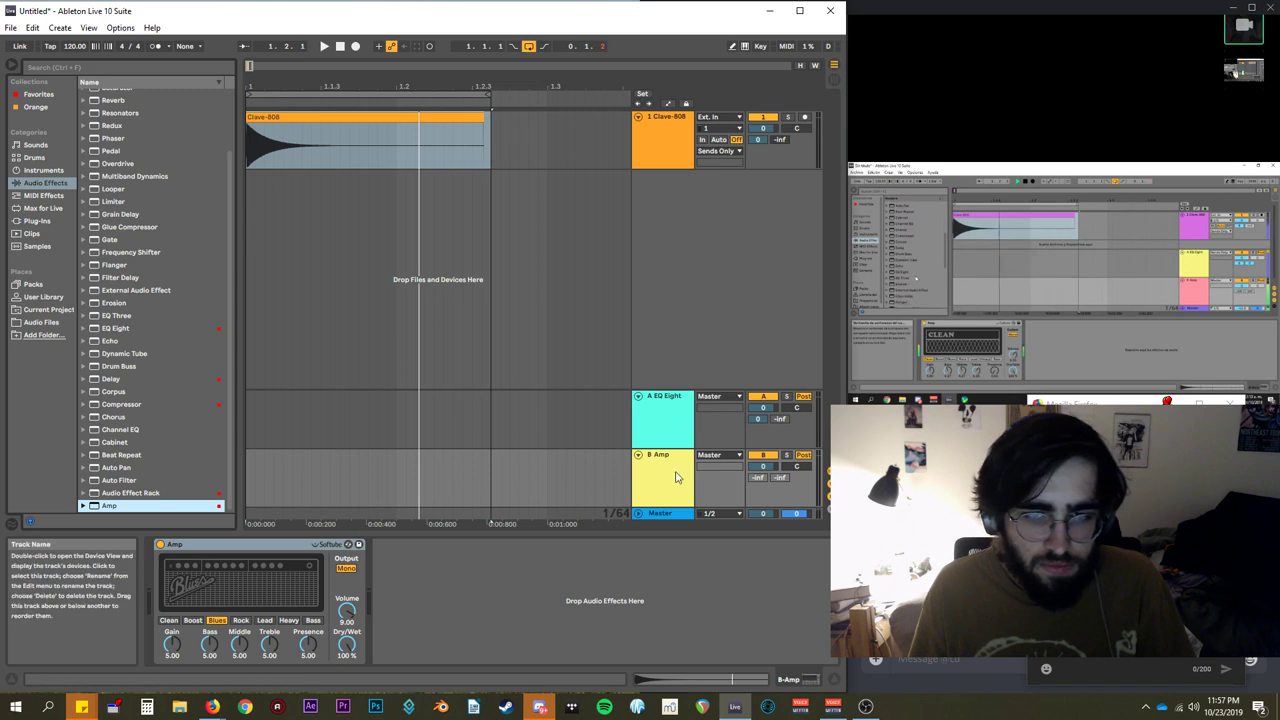
Start loop playback and widen the EQ Eight band on return track A, with the low cut at about 316 Hz.
left_click(672, 420)
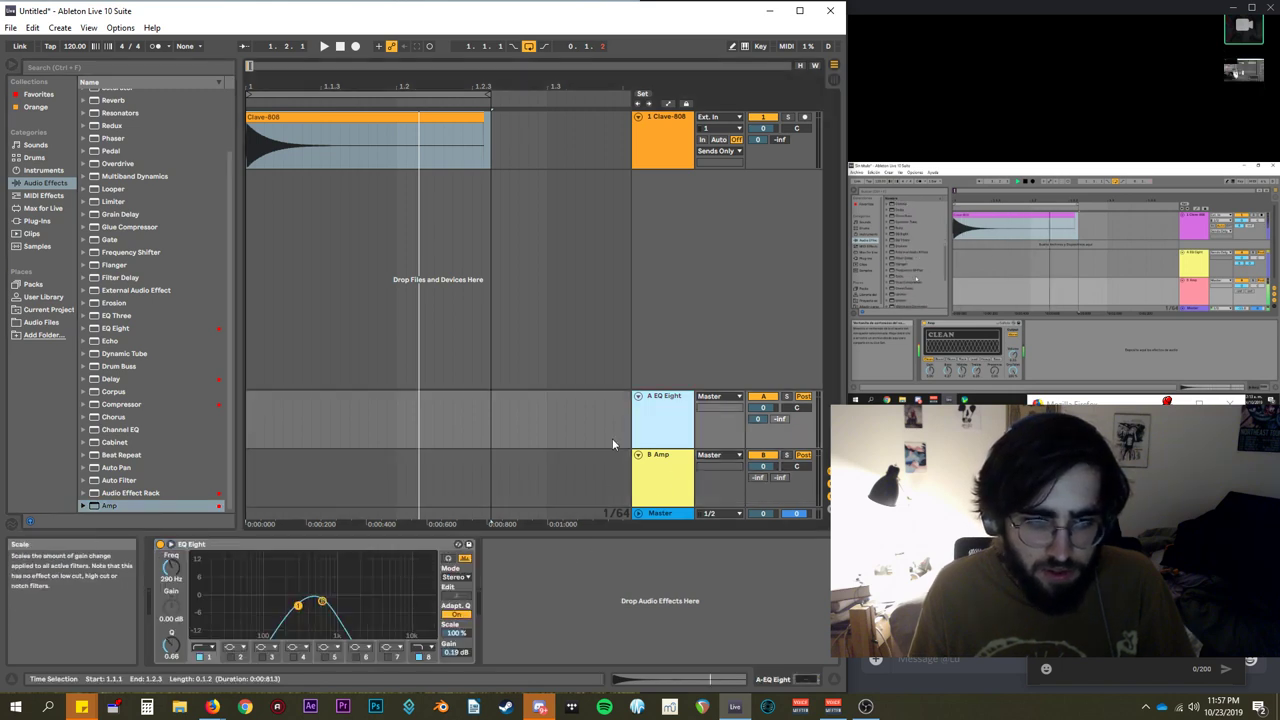
key("space")
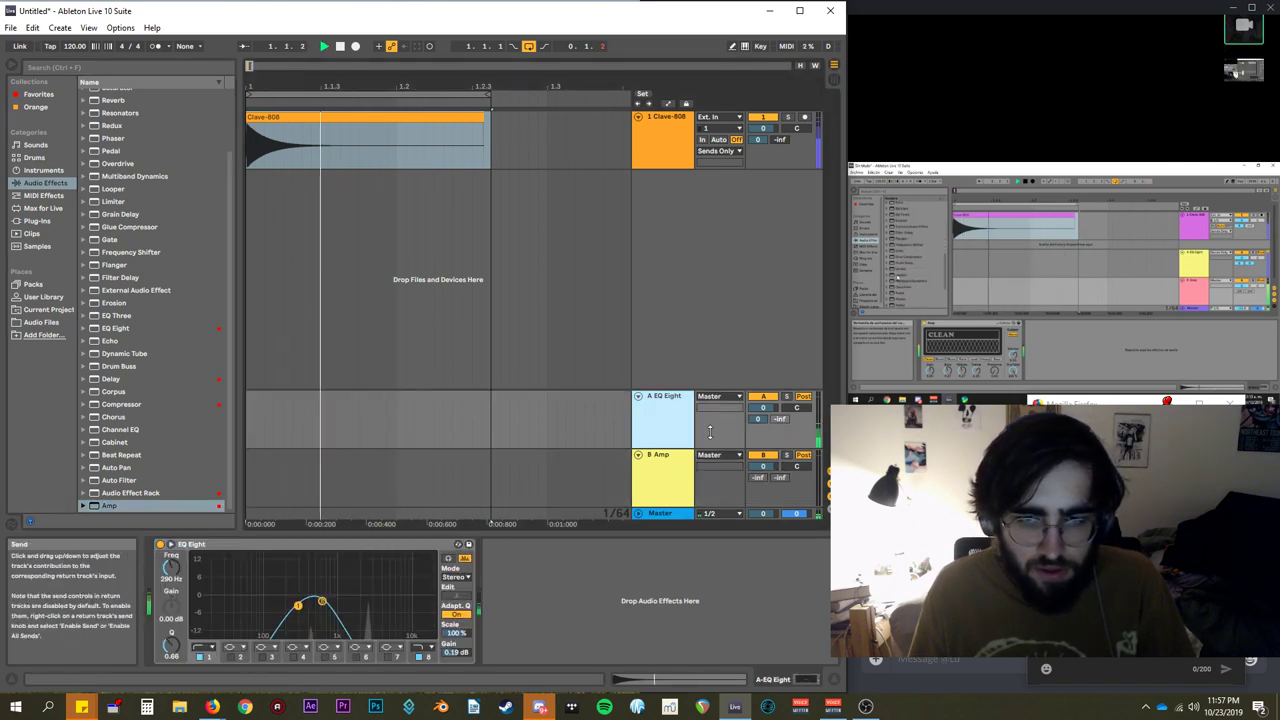
mouse_move(322, 601)
left_mouse_down()
mouse_move(355, 599)
mouse_move(301, 606)
left_mouse_up()
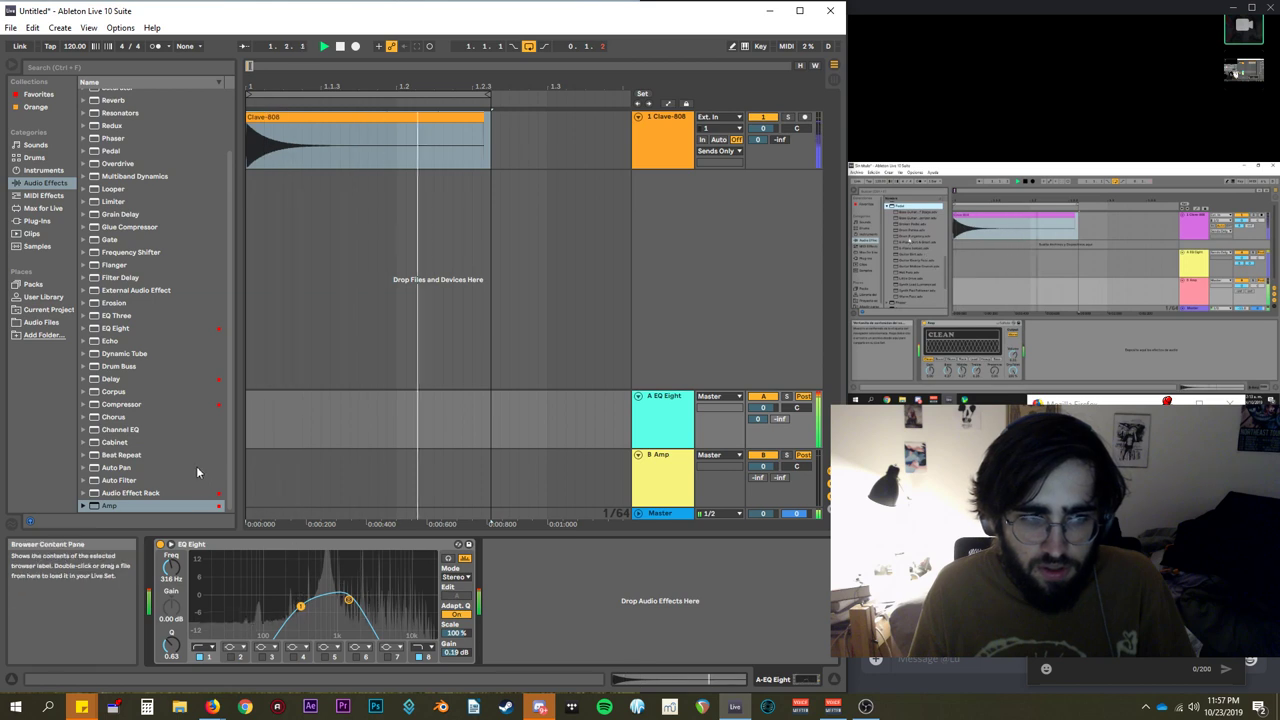
Enable return track A's send to B Amp, route A's output to Sends Only, and raise that send to about -42 dB.
left_click(657, 462)
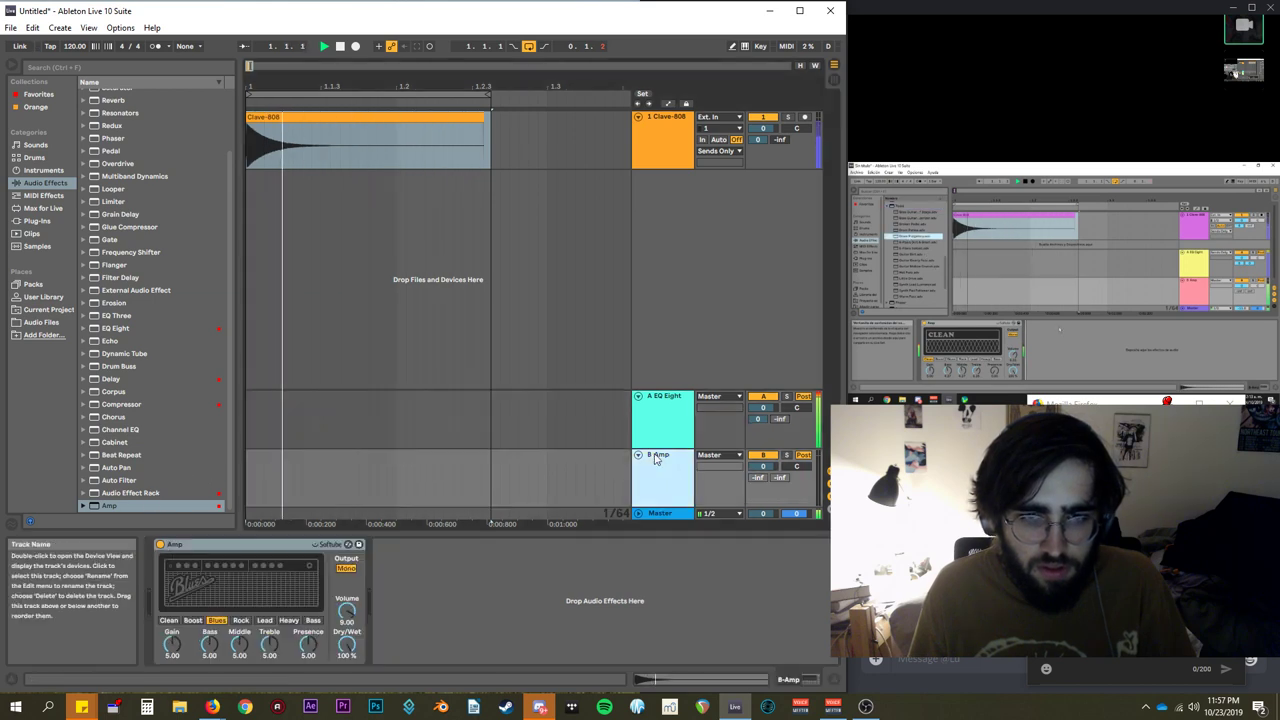
right_click(779, 428)
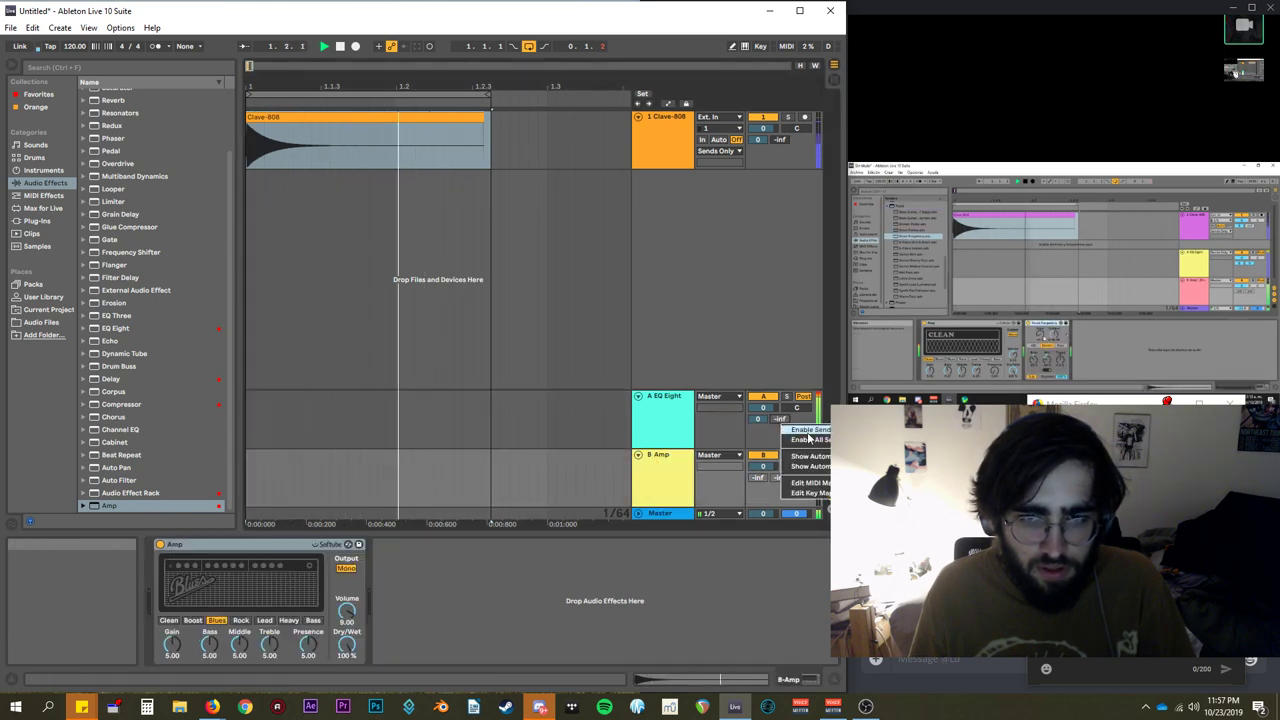
left_click(806, 431)
left_click(723, 397)
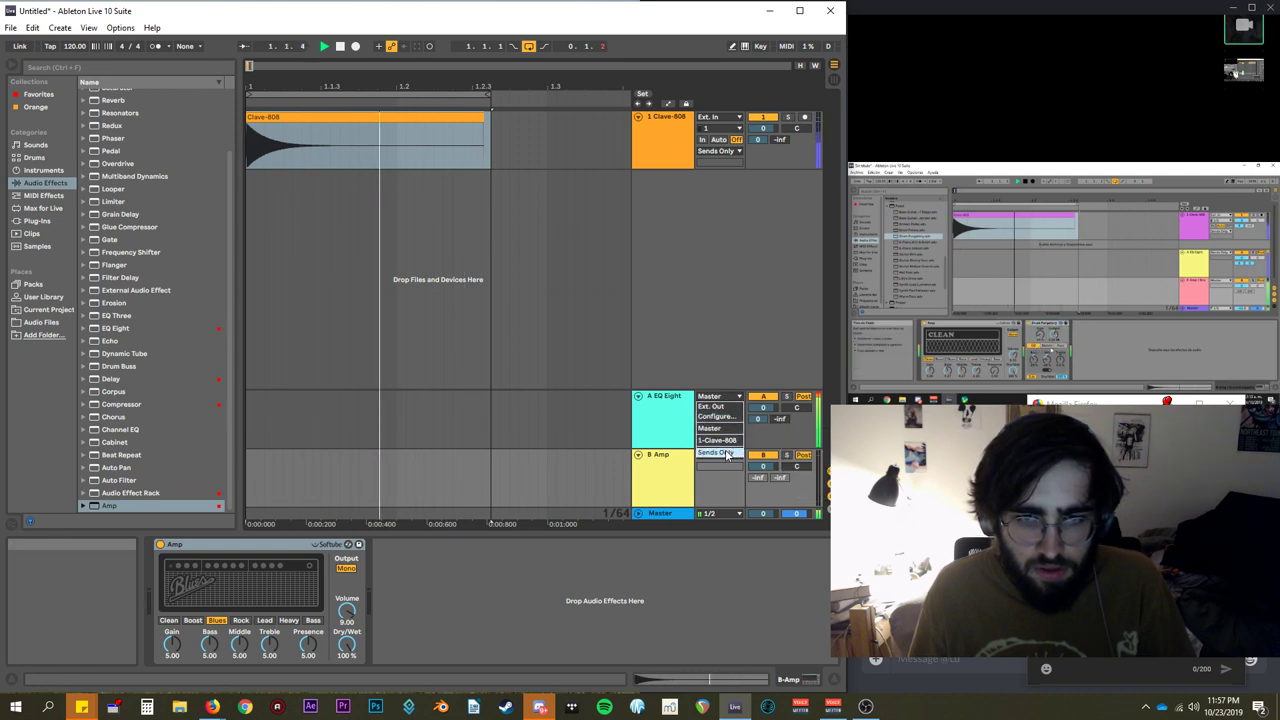
left_click(716, 452)
left_click_drag(779, 418, 779, 410)
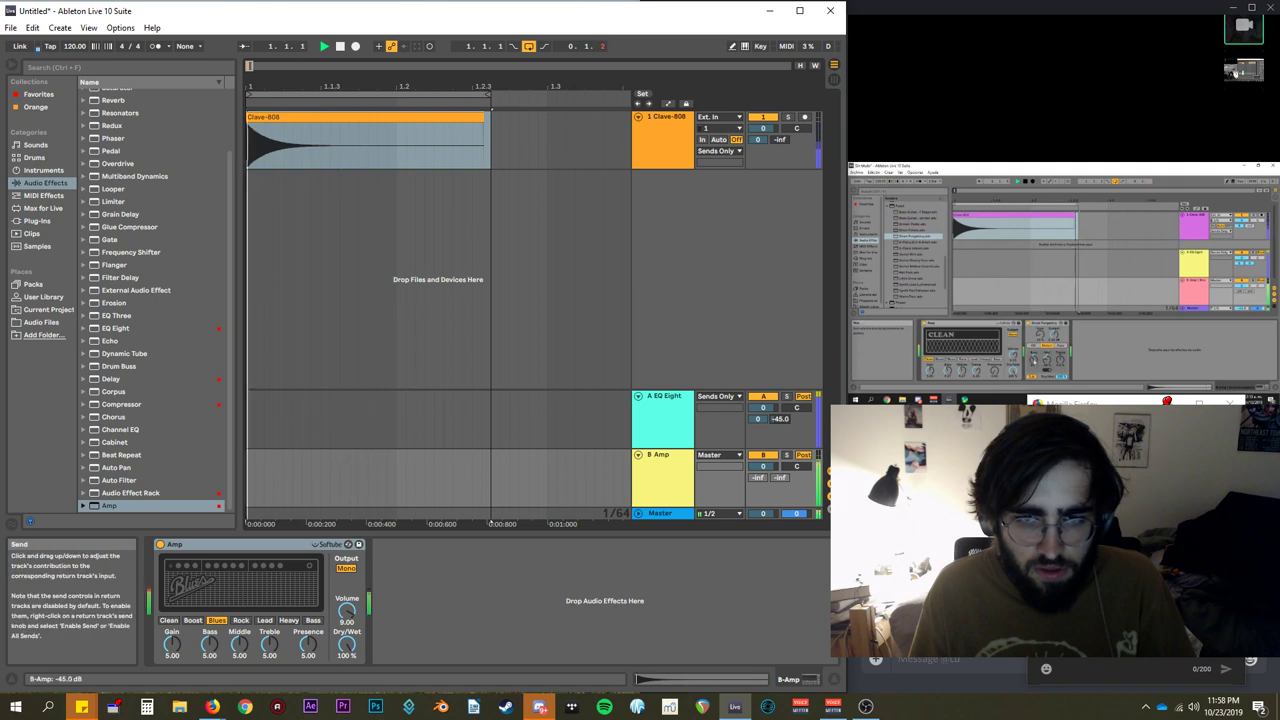
Set the Amp's bass to 6.19 and its middle and treble to 0, trying several amp types and ending on Boost.
left_click(288, 620)
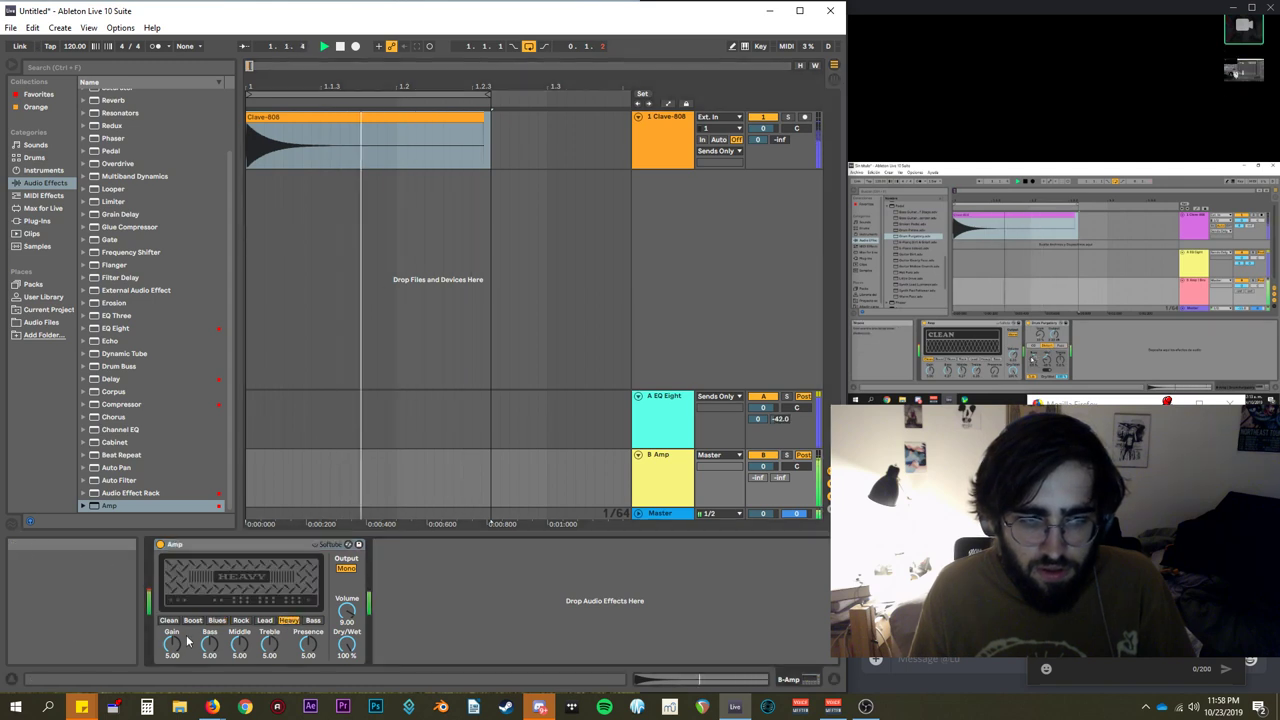
left_click_drag(269, 645, 239, 716)
left_click_drag(210, 645, 210, 622)
left_click(241, 620)
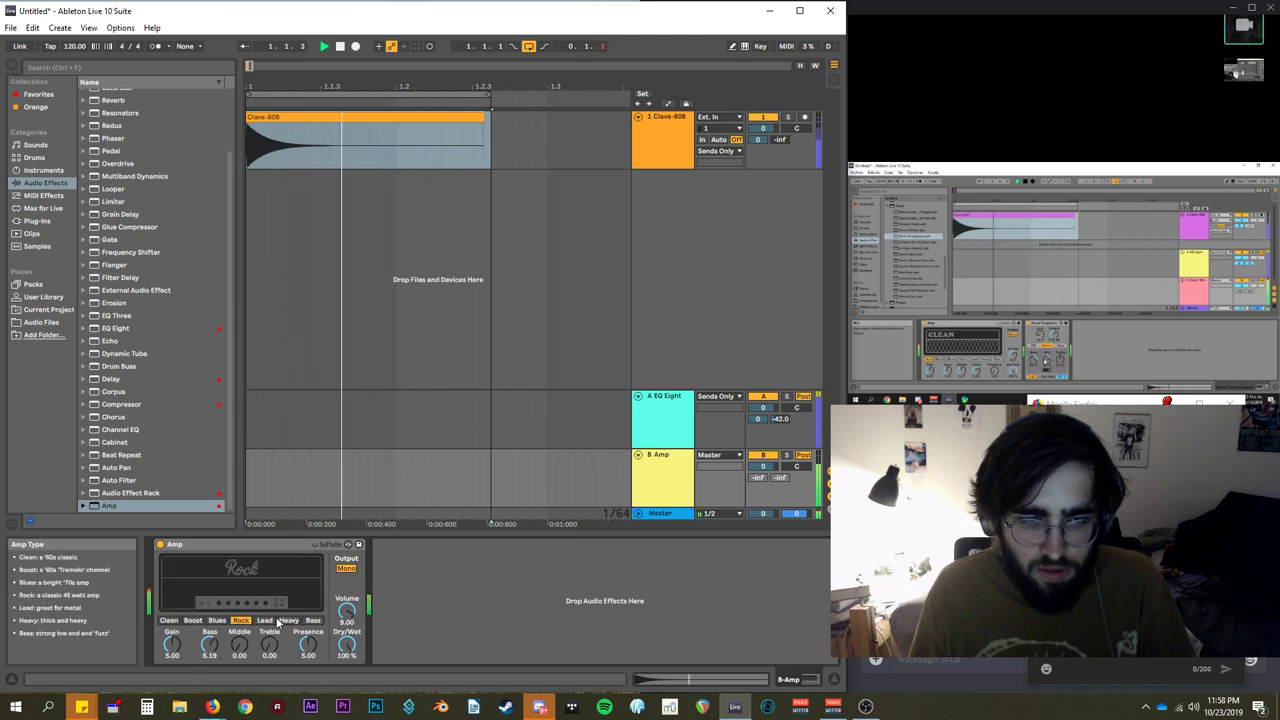
left_click(265, 620)
left_click(217, 620)
left_click(194, 621)
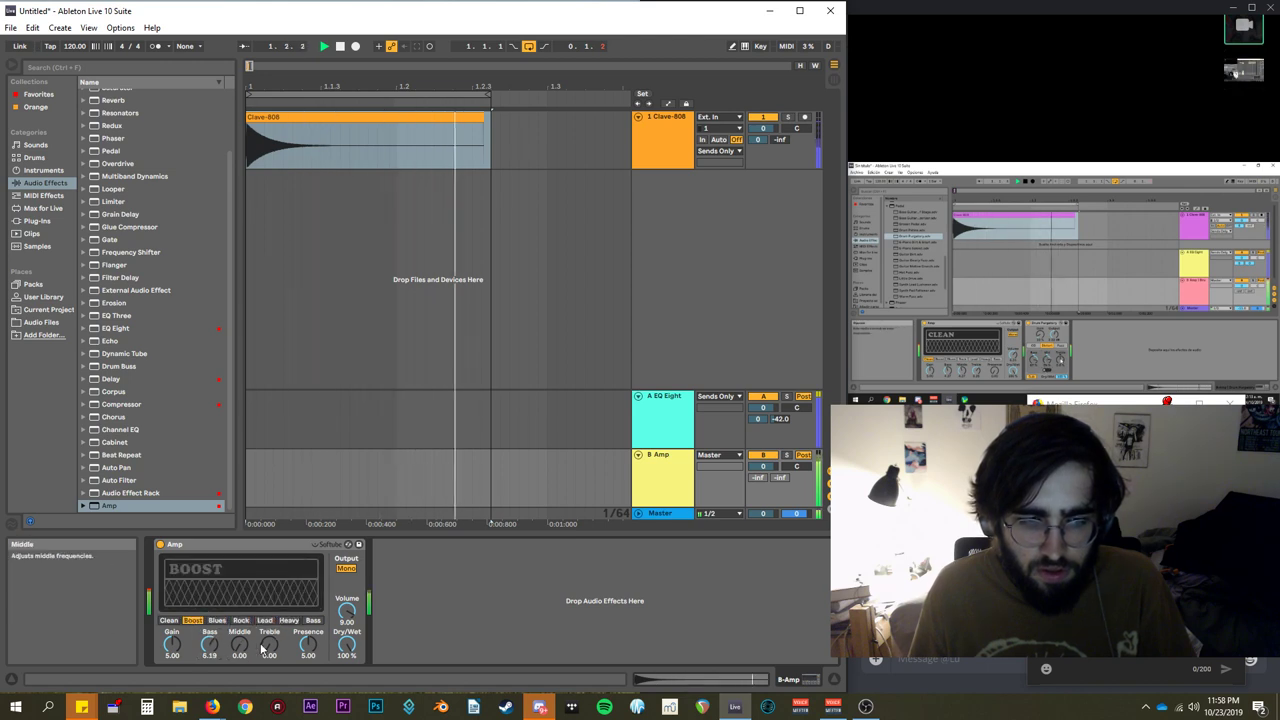
On return track A's EQ Eight, move the low cut to about 100 Hz and the high cut to about 599 Hz.
left_click(655, 412)
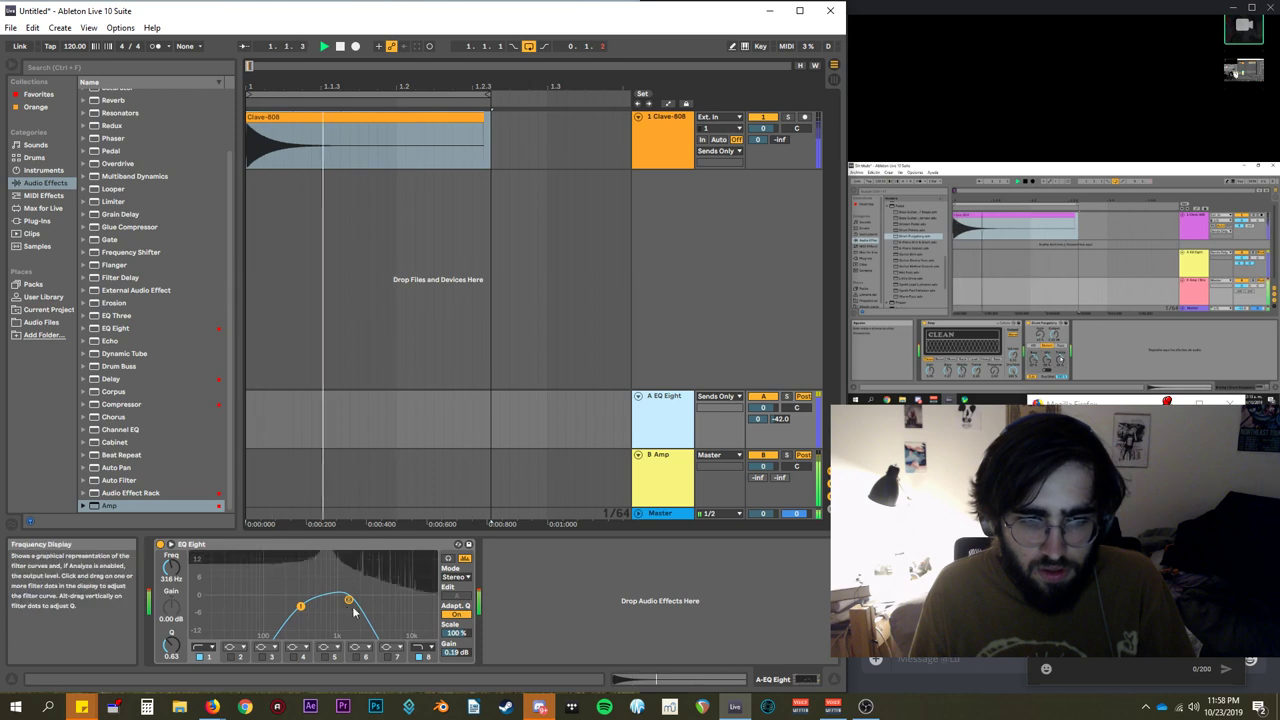
left_click_drag(349, 600, 395, 603)
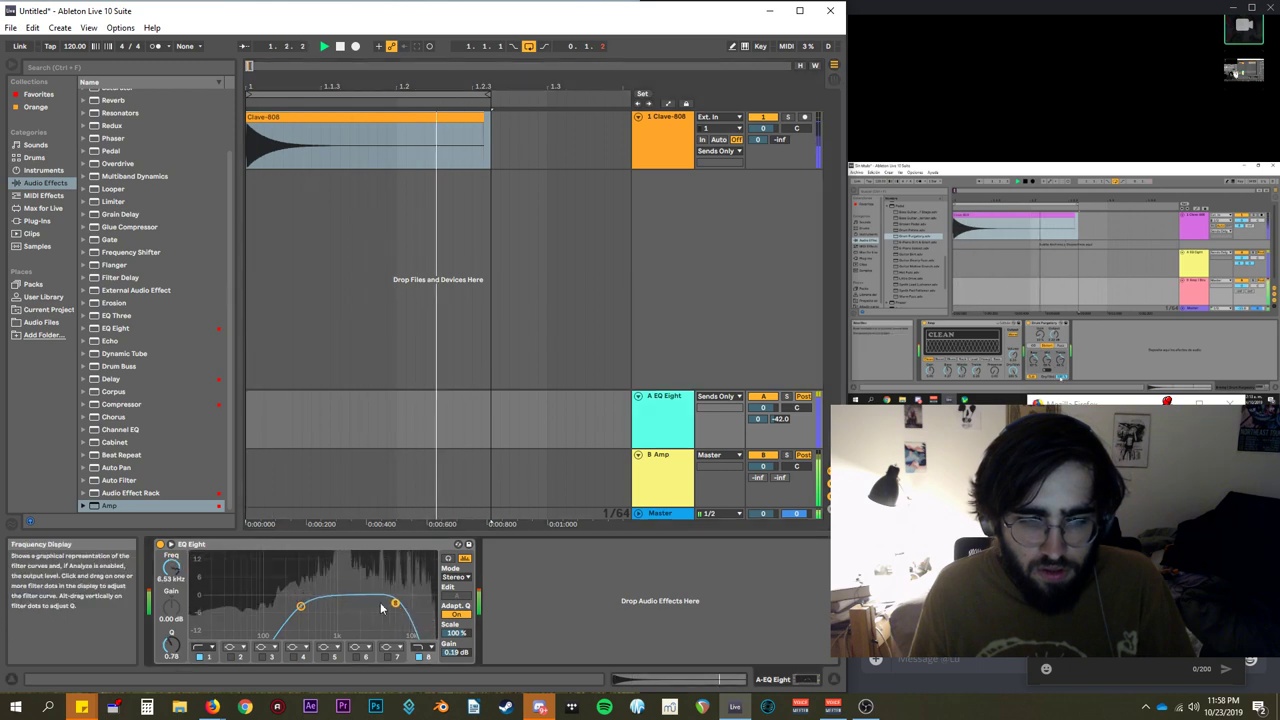
left_click_drag(301, 606, 263, 605)
left_click_drag(395, 603, 315, 600)
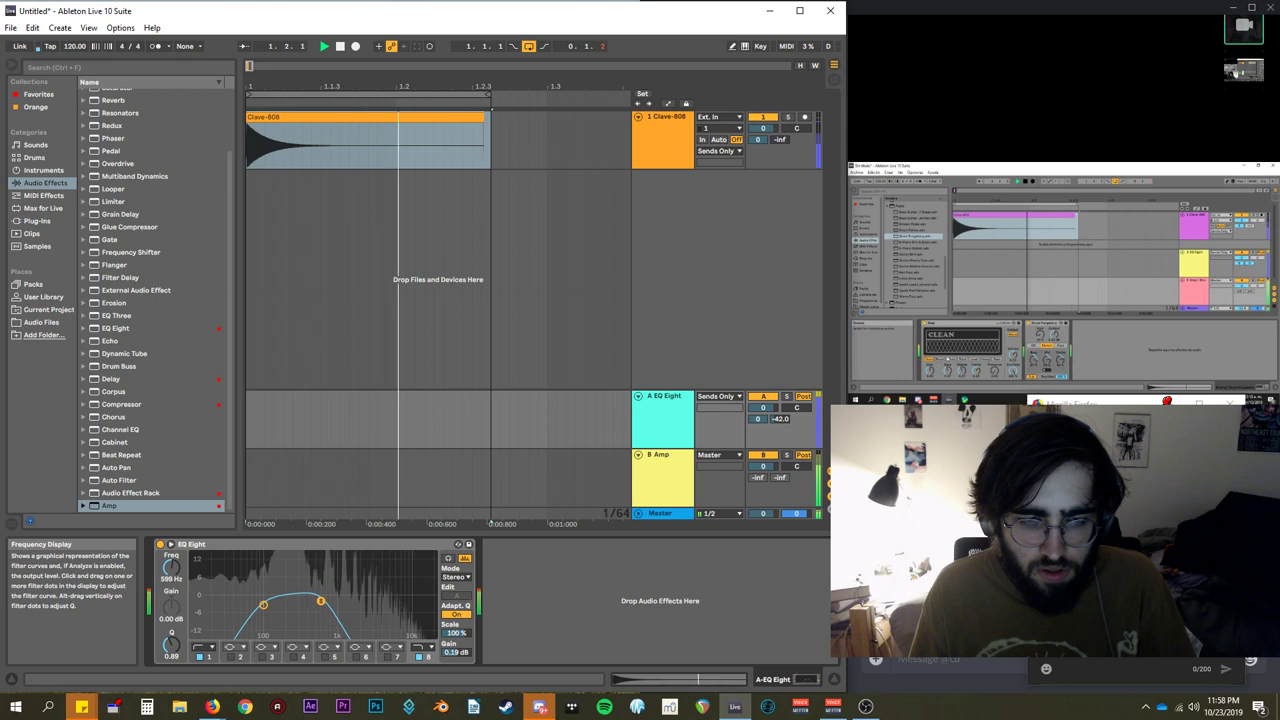
Switch the Amp on return track B to Rock, with gain at 6.27 and middle and treble at 5.00.
left_click(644, 487)
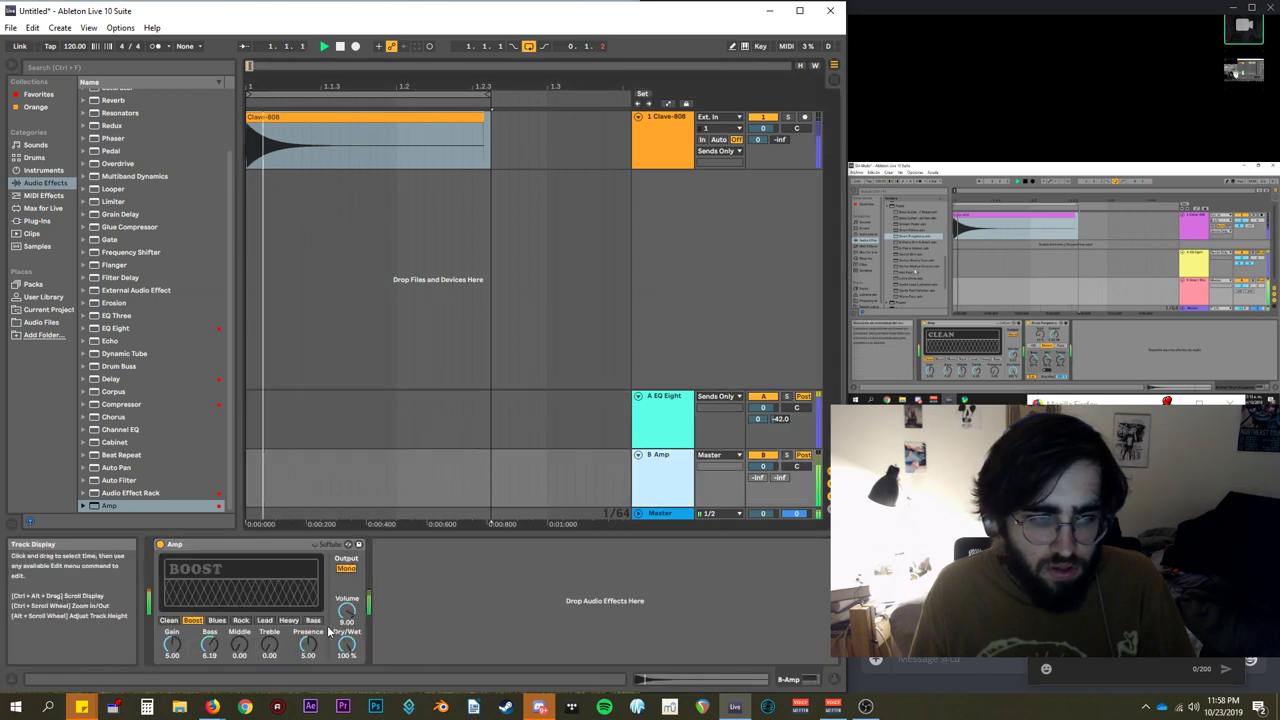
left_click(289, 620)
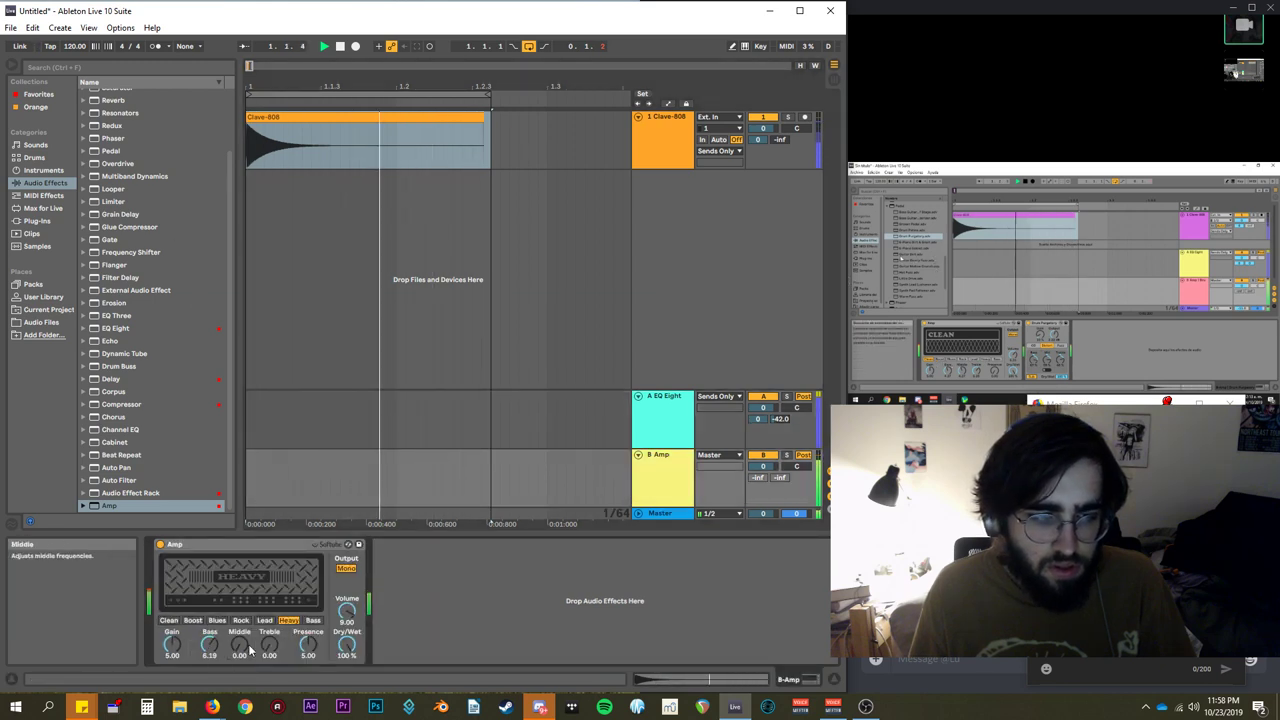
left_click(241, 620)
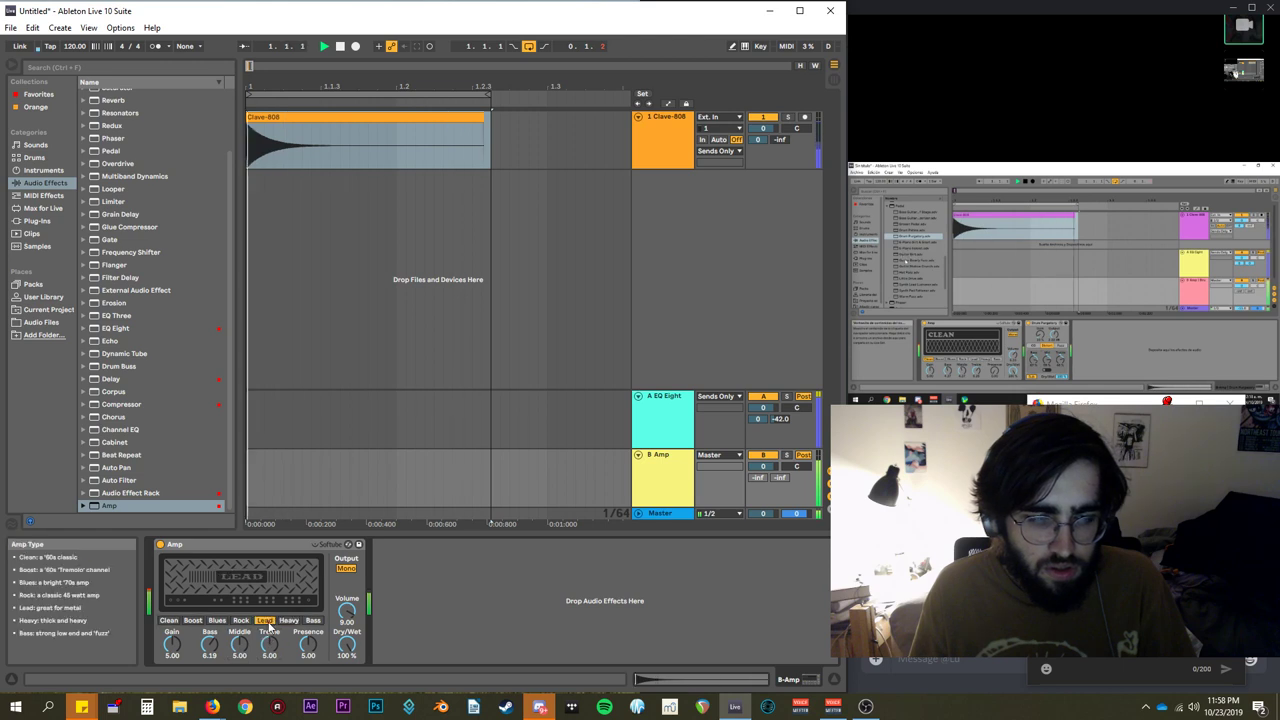
left_click_drag(172, 644, 172, 618)
Find the Pedal audio effect in the browser and load it after the Amp on return track B.
scroll(141, 264, "up", 2)
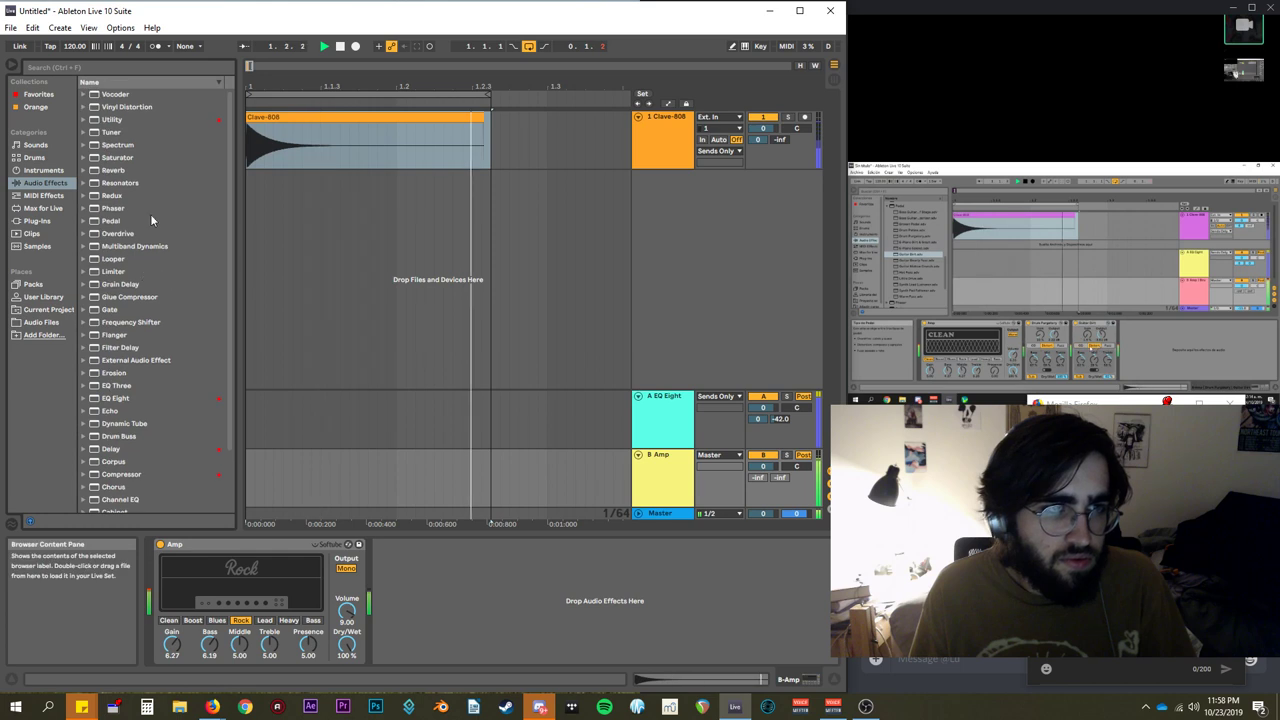
scroll(146, 240, "down", 2)
scroll(162, 415, "up", 1)
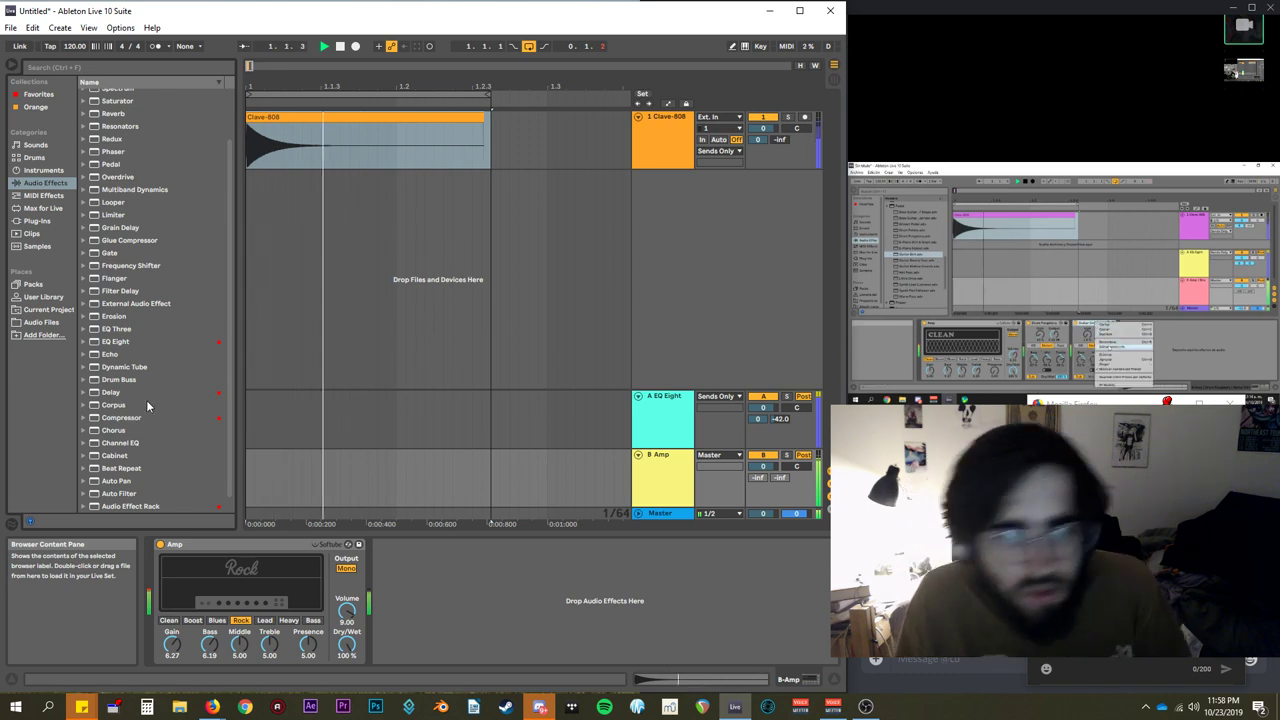
scroll(146, 265, "down", 1)
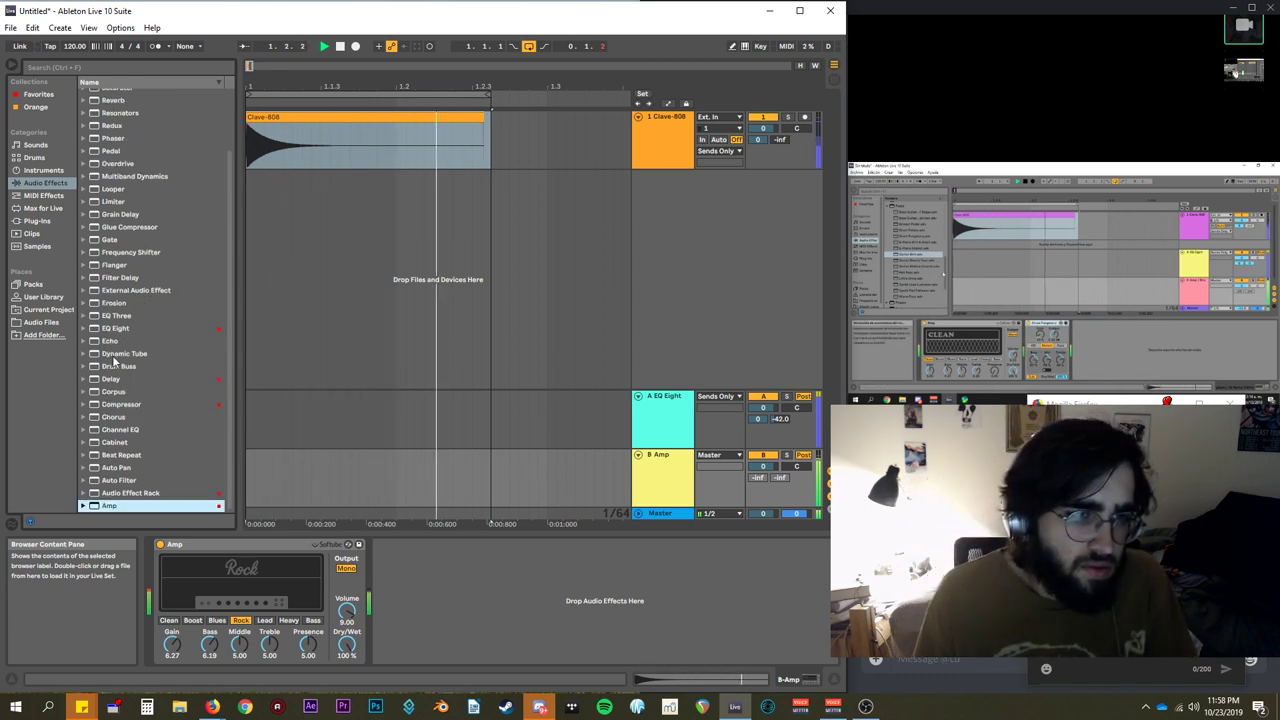
scroll(125, 320, "up", 5)
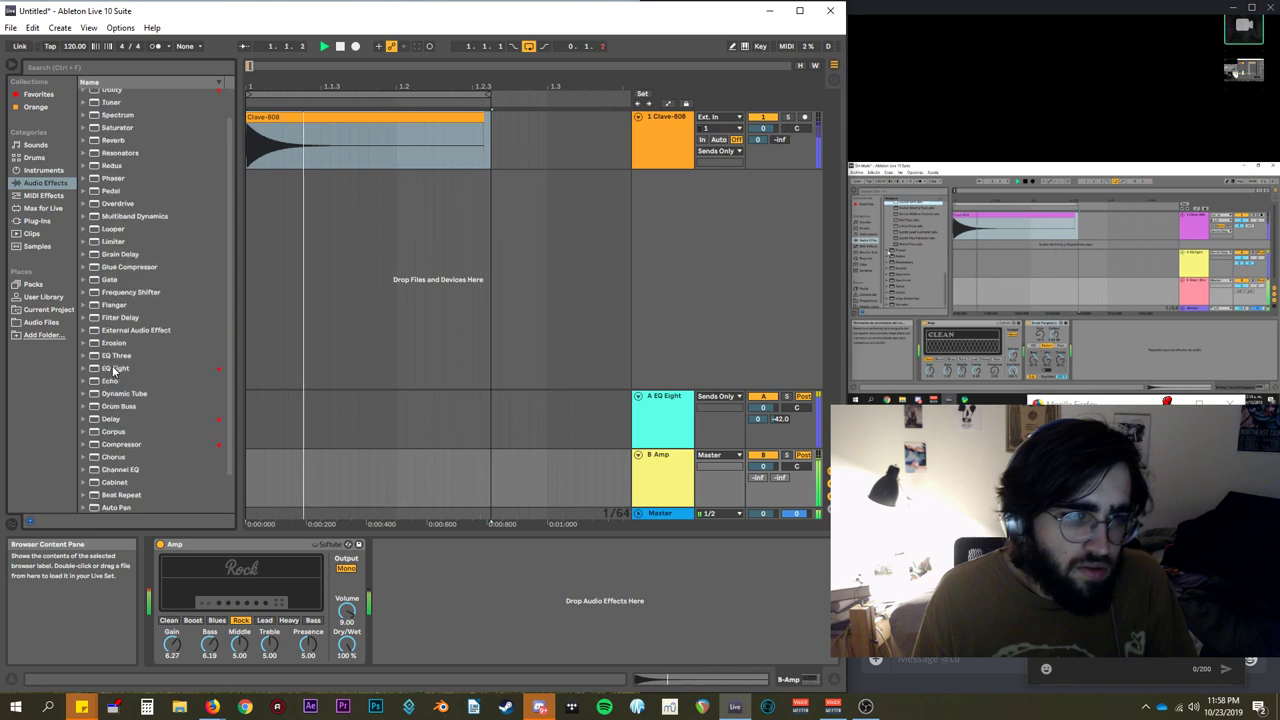
double_click(110, 220)
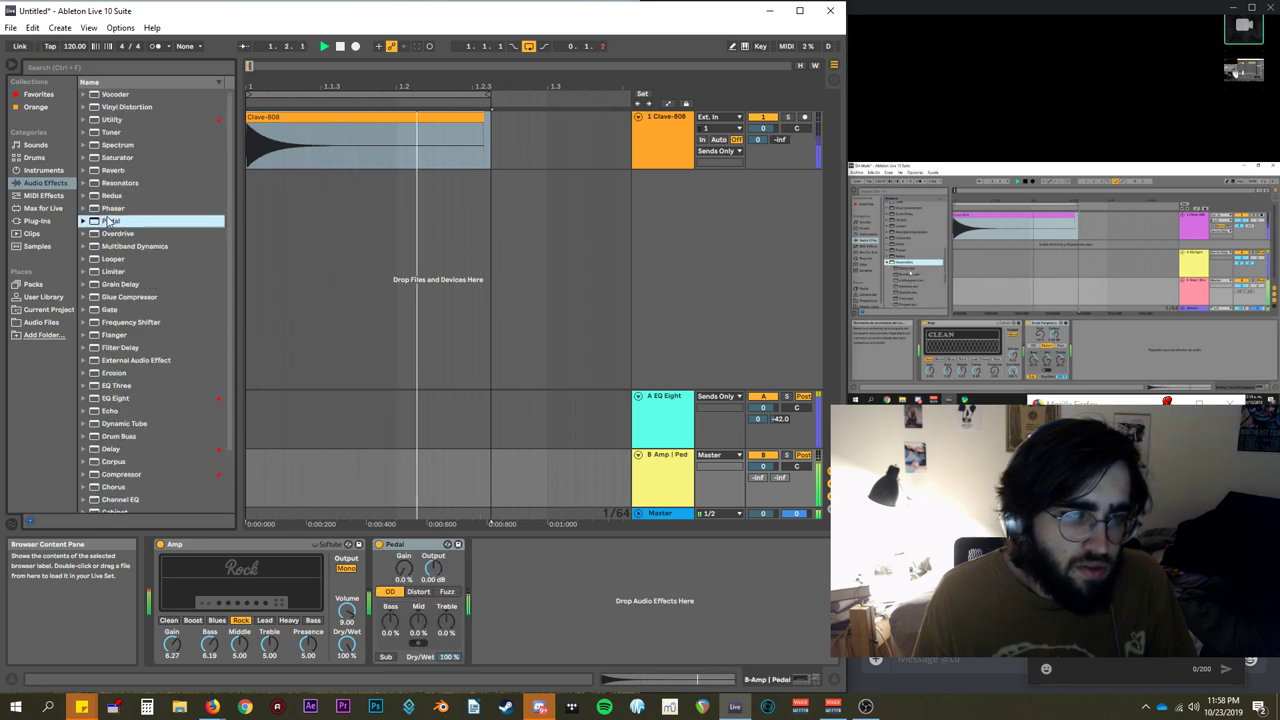
Set the Pedal to Fuzz, raise its gain, and adjust its tone controls.
left_click(447, 591)
left_click_drag(404, 568, 404, 508)
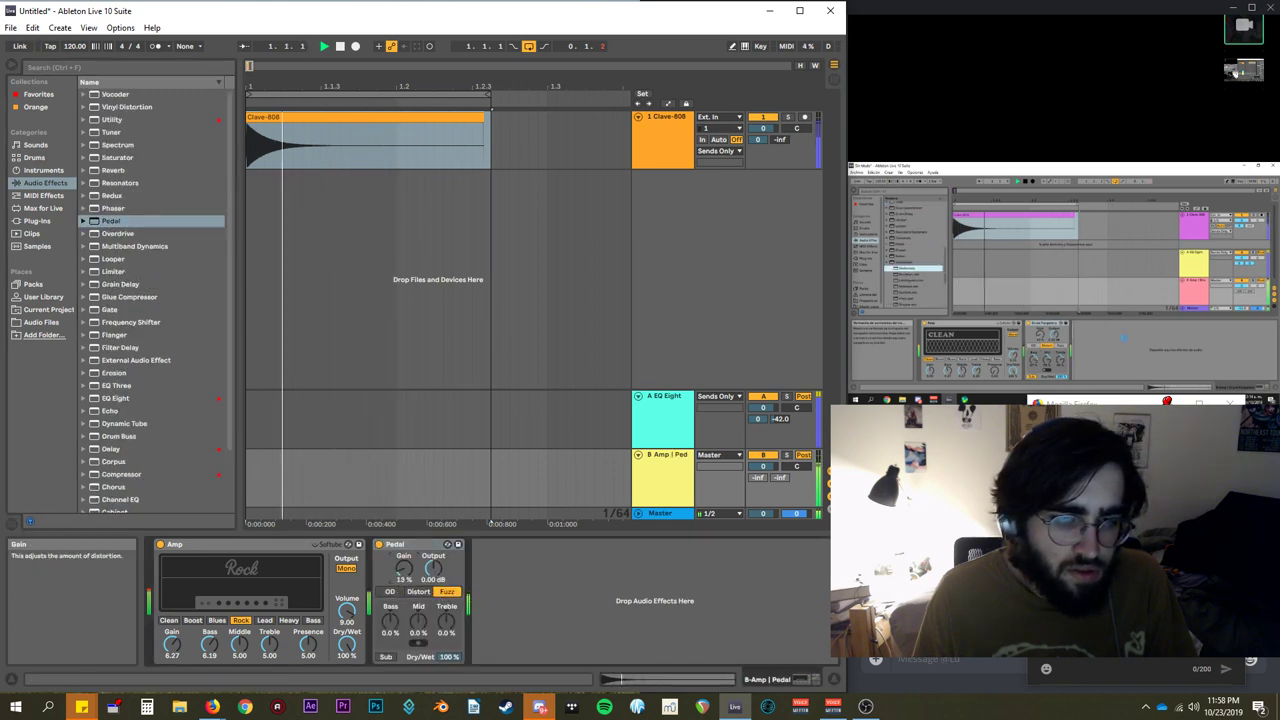
left_click_drag(446, 619, 390, 641)
Raise the EQ Eight high cut on return track A to about 2.25 kHz.
left_click(670, 428)
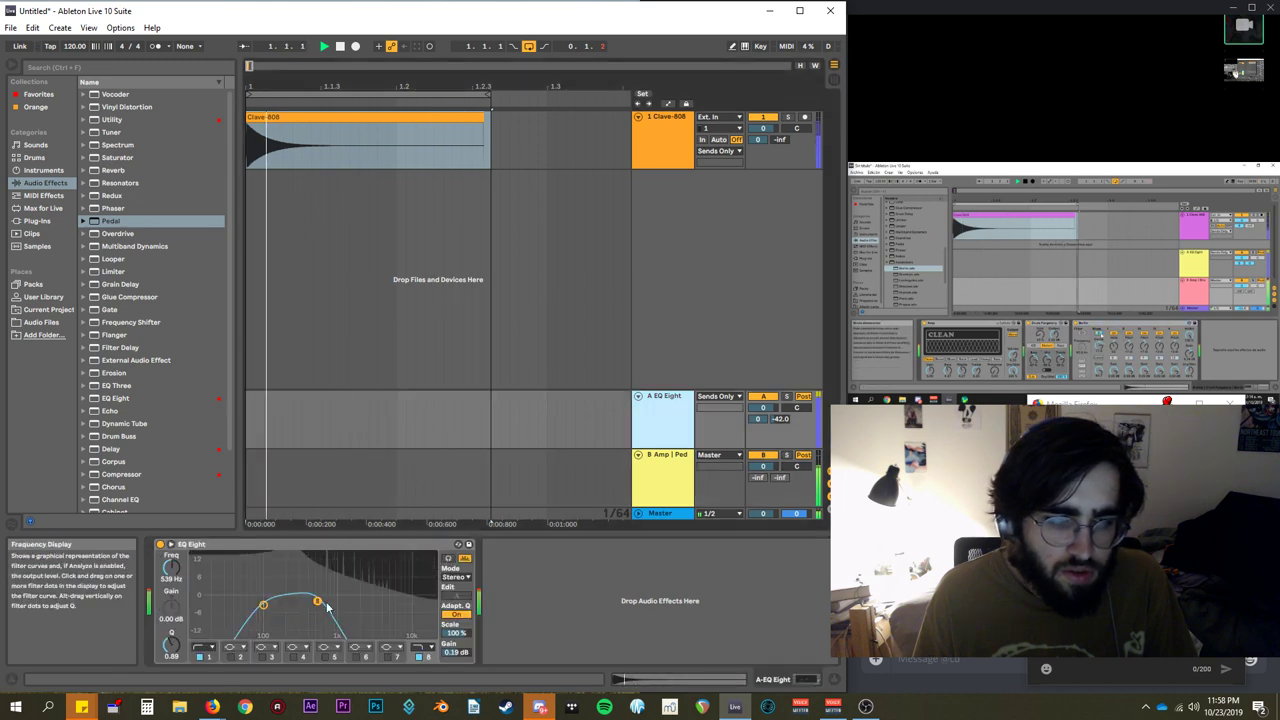
left_click_drag(336, 599, 360, 599)
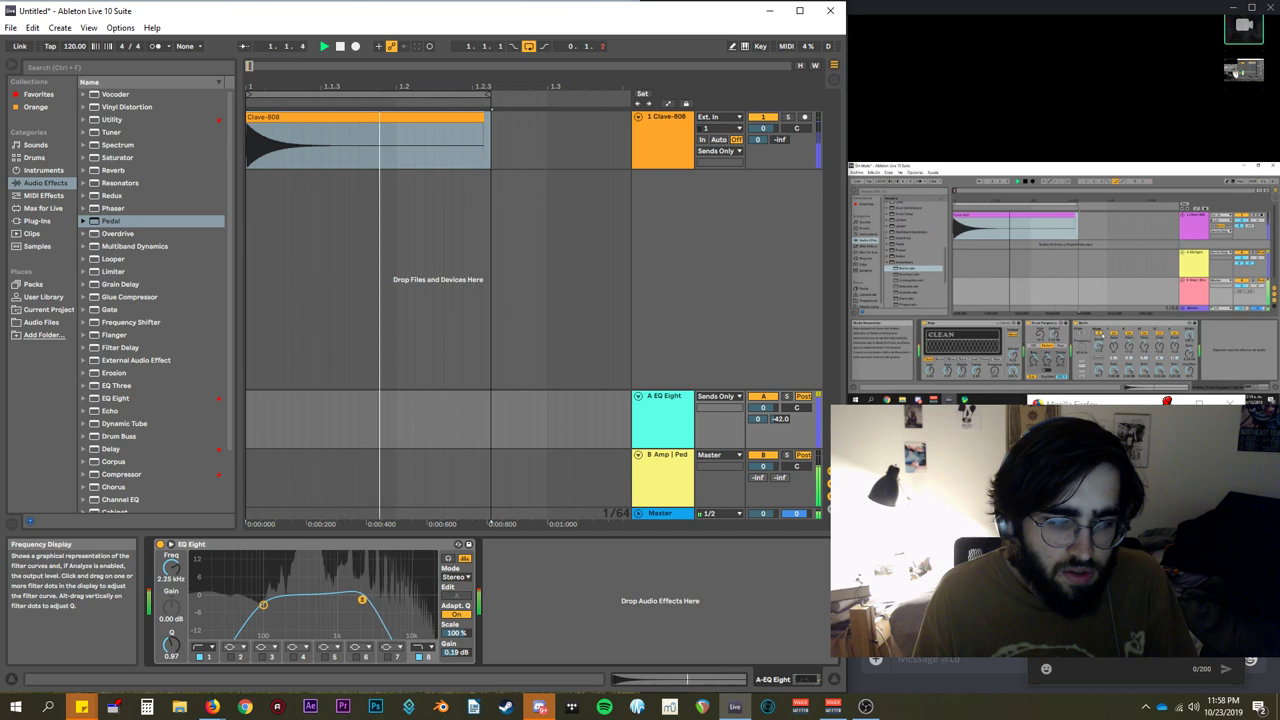
Open the Clave-808 clip's sample settings and transpose the clip down to -32 st.
left_click(335, 118)
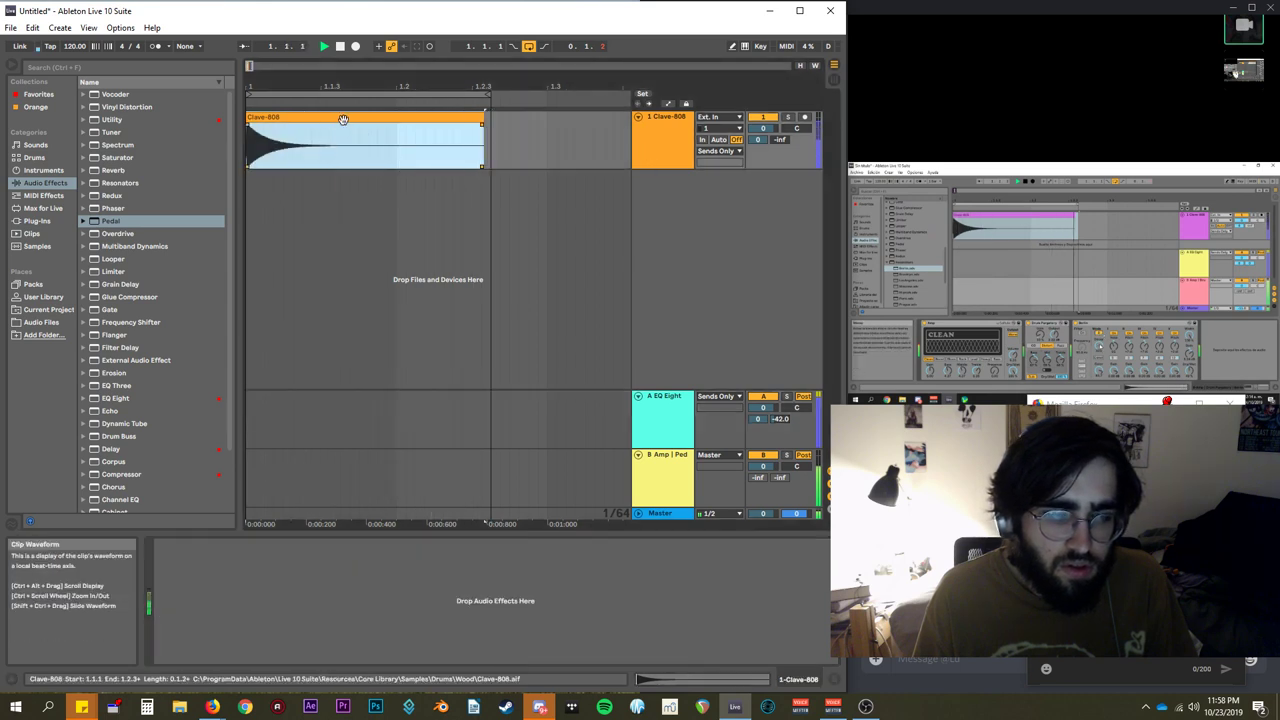
double_click(343, 117)
left_click_drag(216, 545, 216, 592)
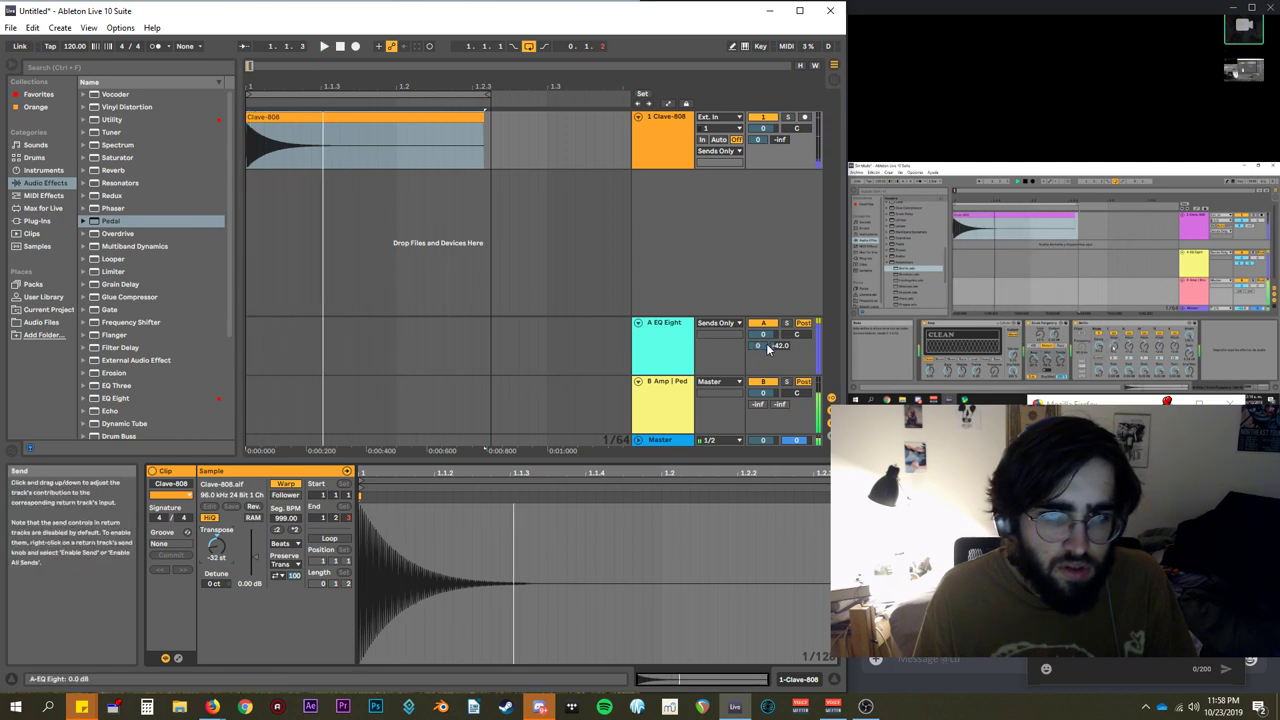
Cut return A's send to itself to -inf, restart playback, and bring that send back up.
left_click_drag(757, 345, 757, 352)
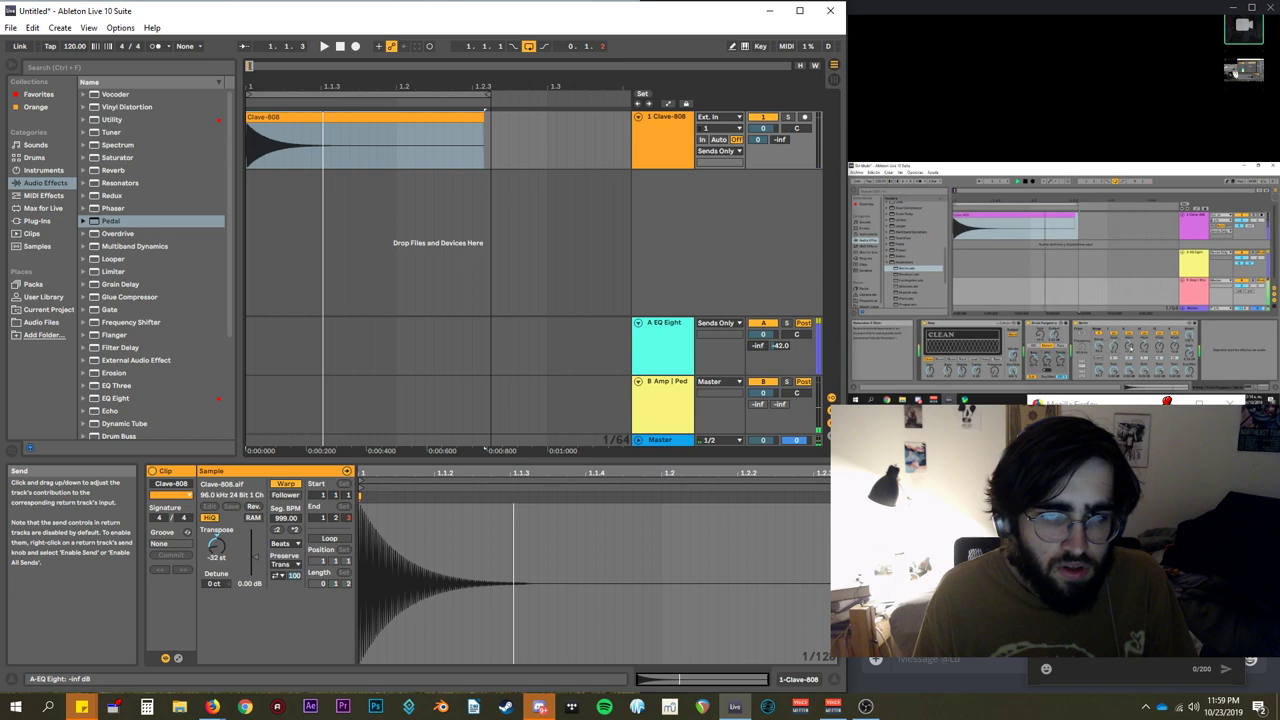
key("space")
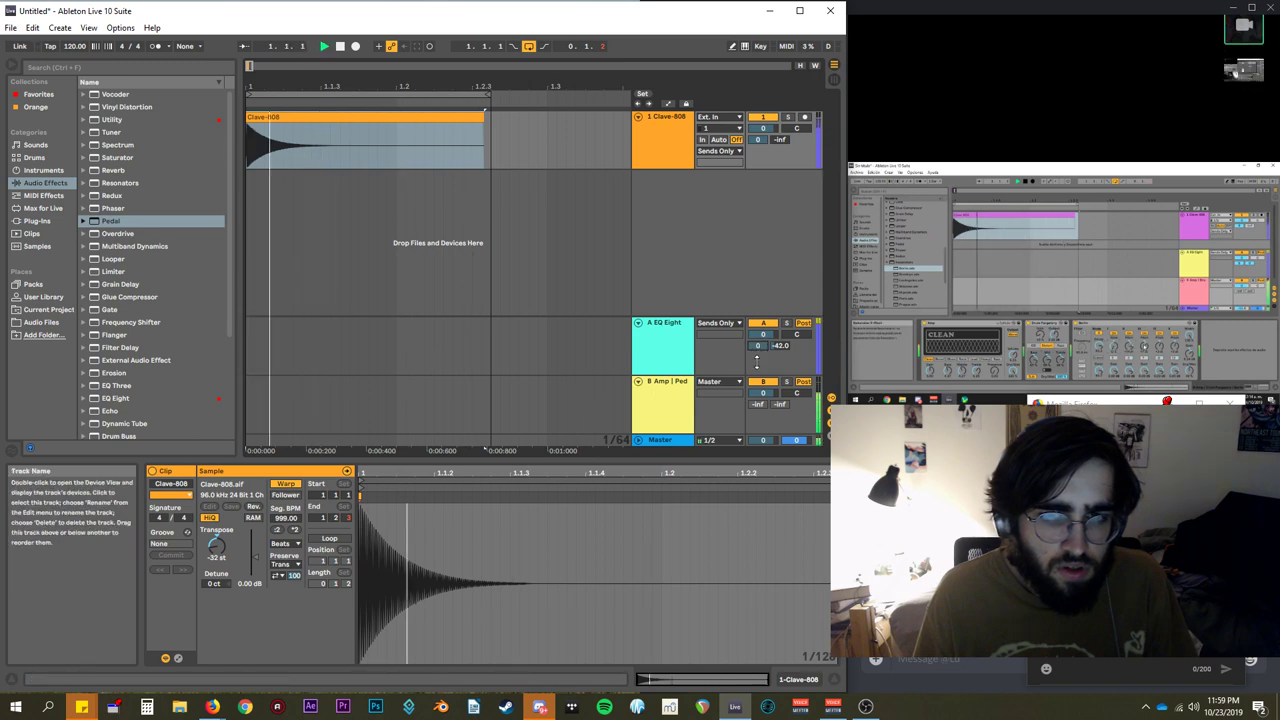
left_click_drag(763, 352, 757, 333)
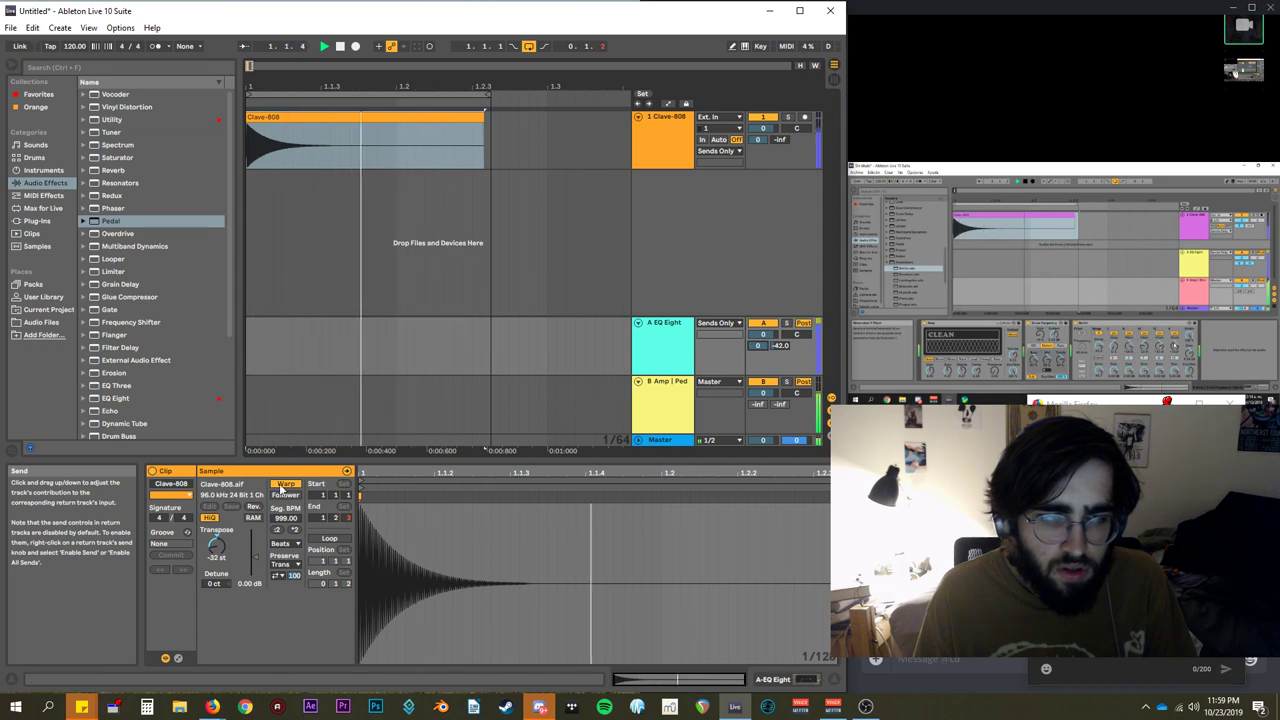
Transpose the clip to -48 st and warp it in Complex Pro mode with formants at 56.25 and envelope at 248.
left_click_drag(217, 544, 217, 562)
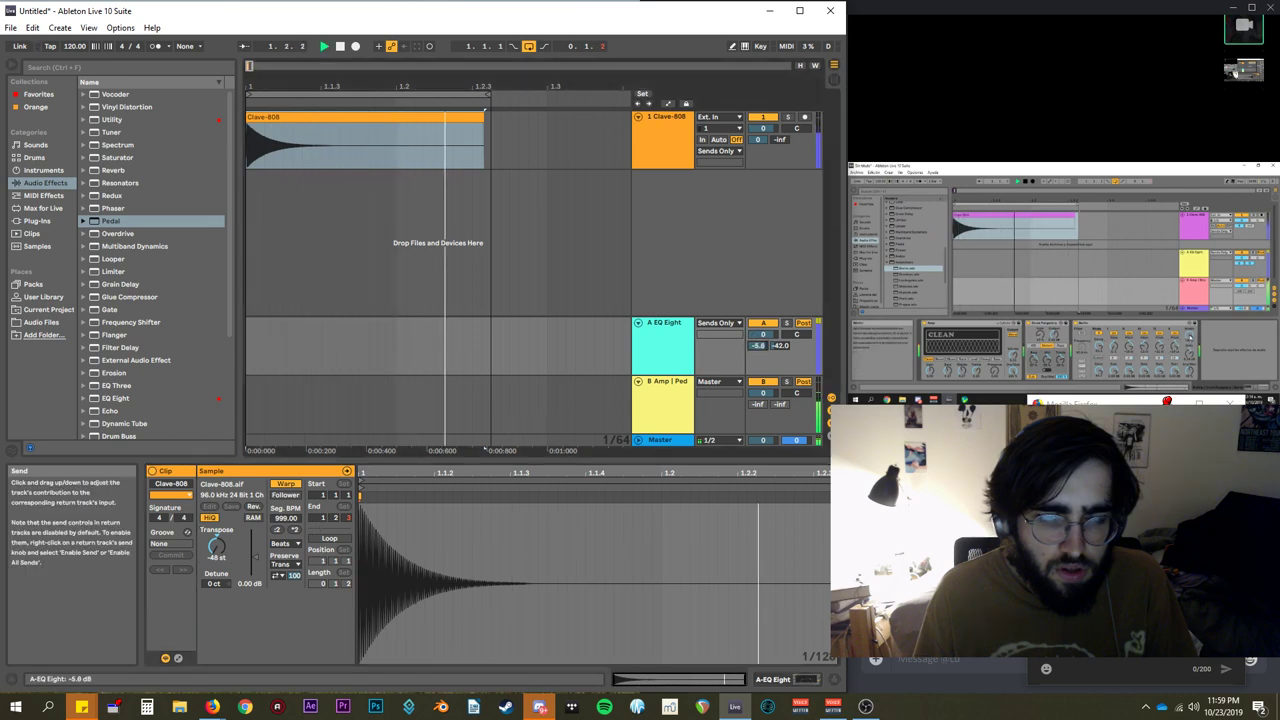
left_click(284, 565)
left_click(282, 565)
left_click(284, 543)
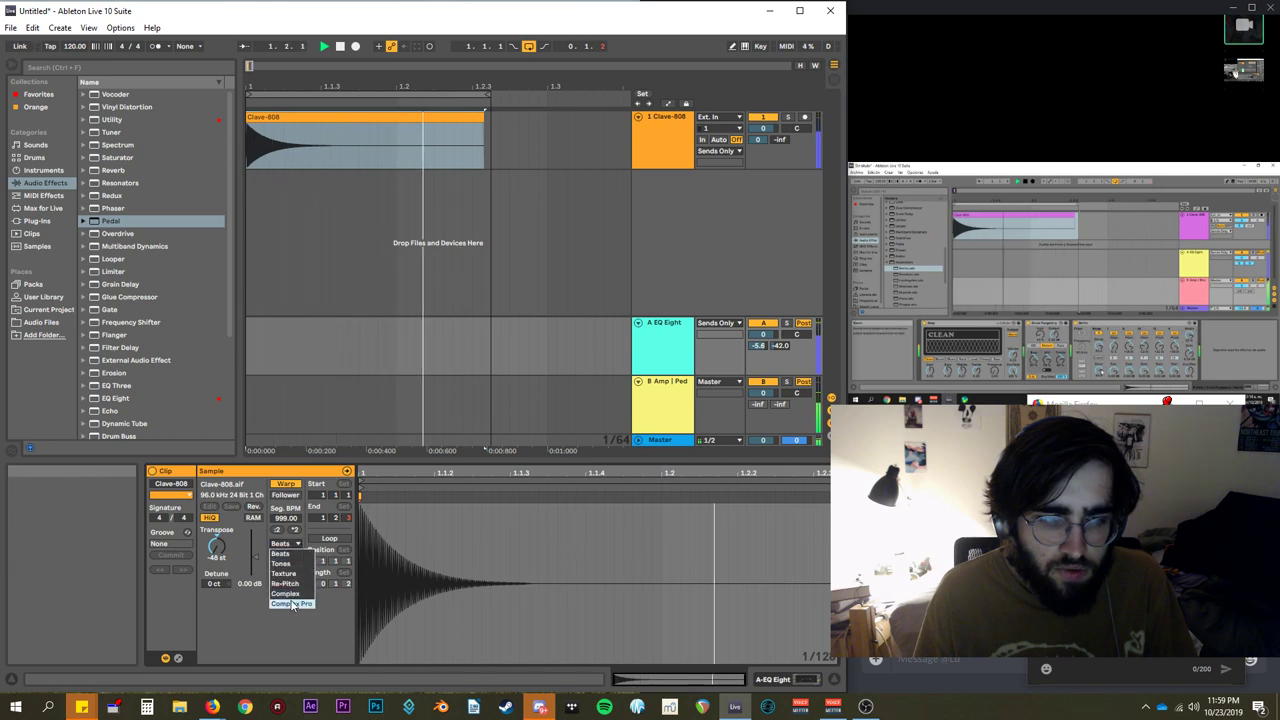
left_click(290, 604)
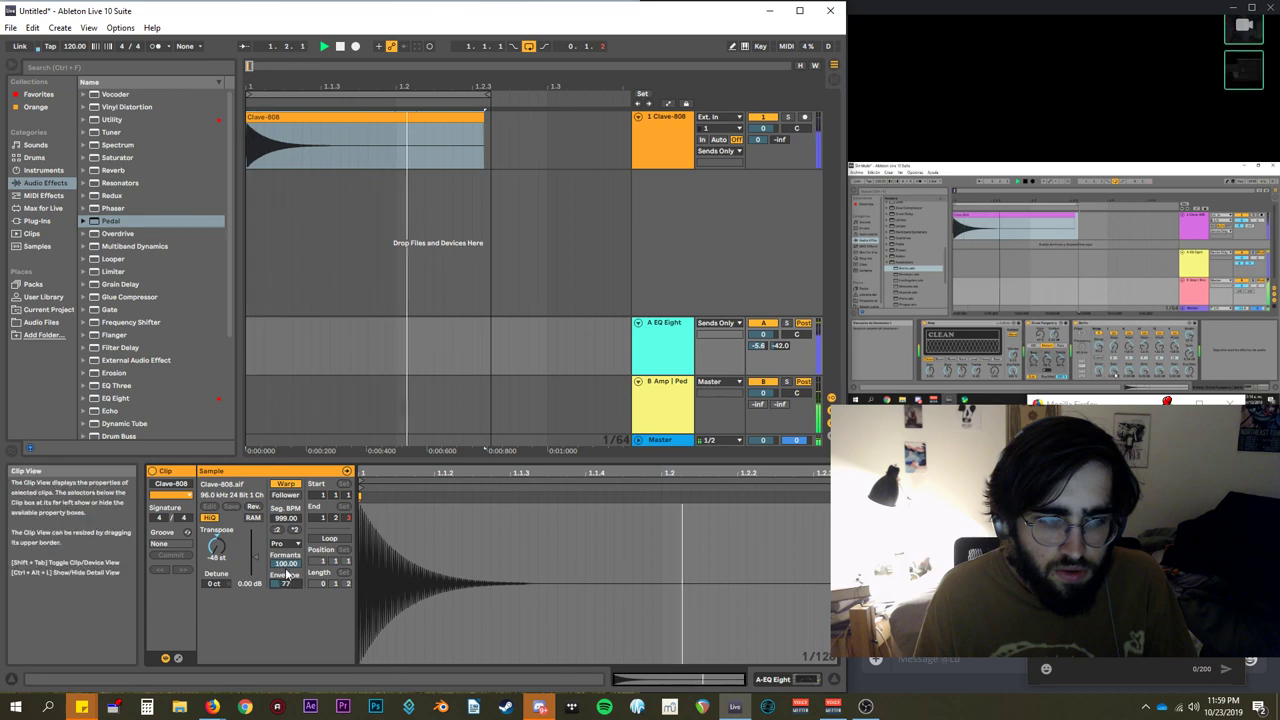
left_click_drag(286, 564, 286, 519)
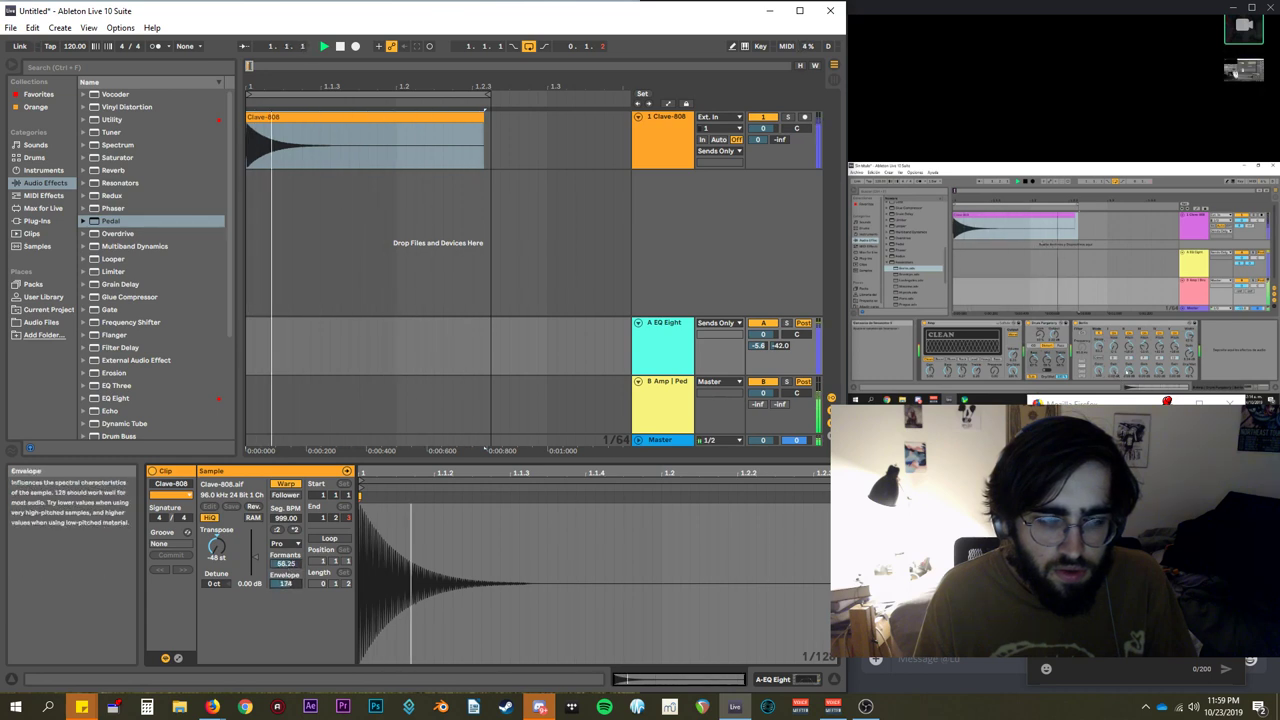
left_click_drag(286, 583, 286, 591)
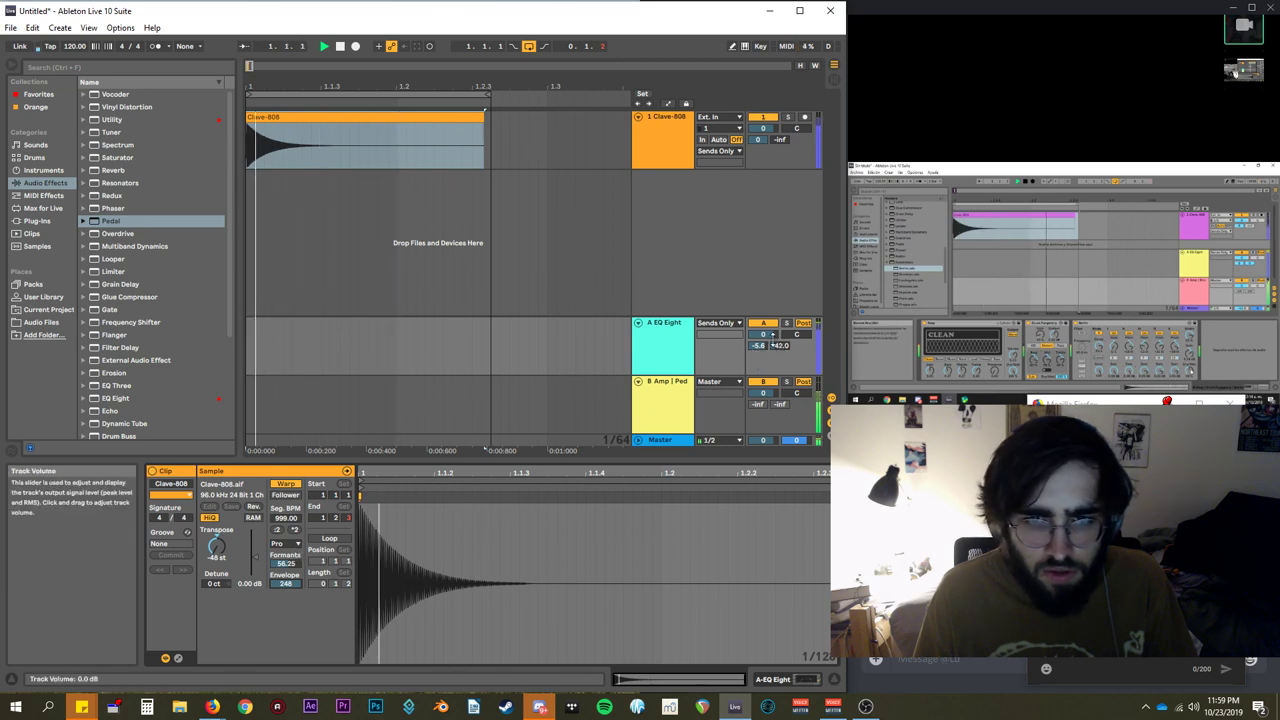
Raise return A's send to itself to about -0.3 dB and lower its EQ Eight high cut to about 408 Hz.
mouse_move(758, 345)
left_mouse_down()
mouse_move(758, 330)
mouse_move(758, 350)
left_mouse_up()
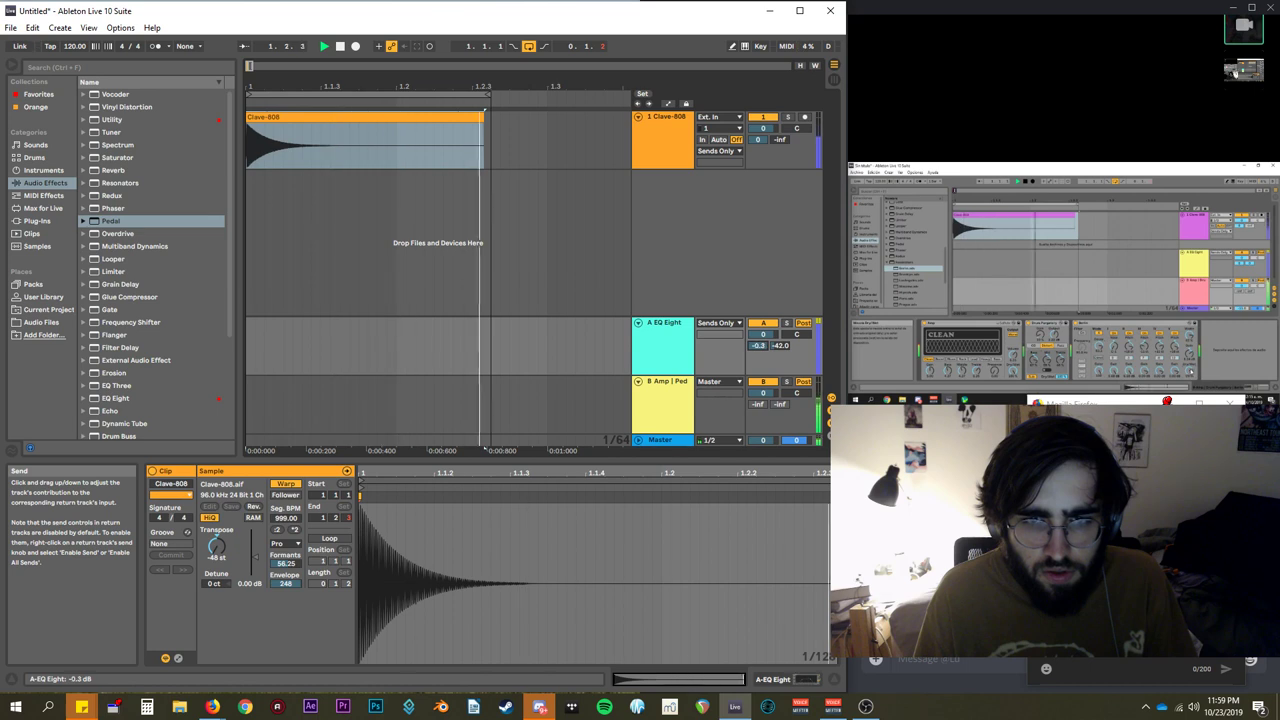
left_click(682, 345)
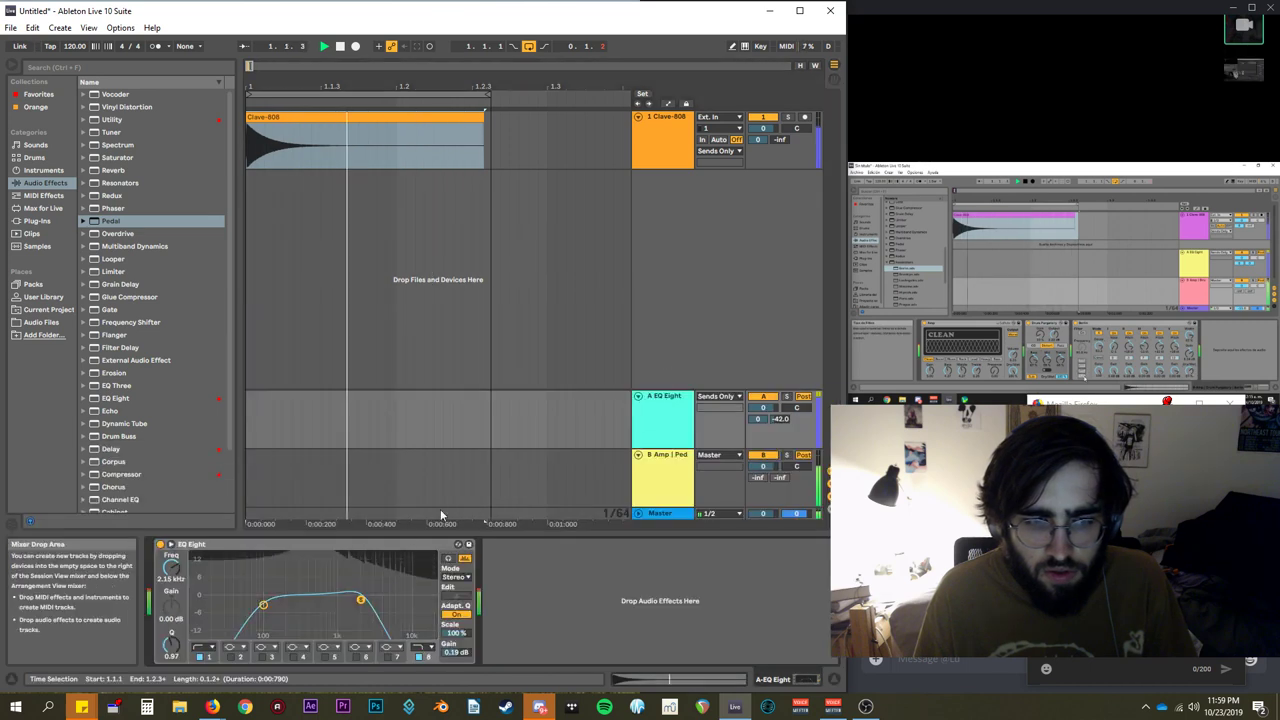
left_click_drag(360, 599, 309, 602)
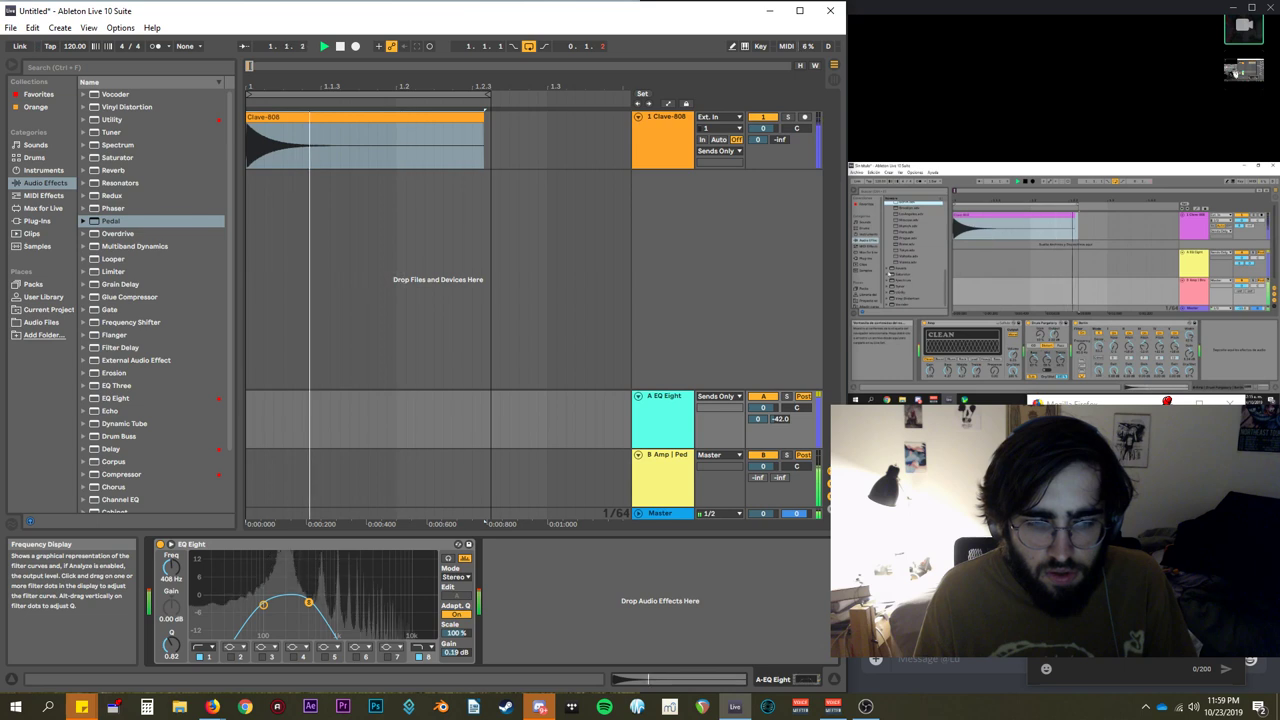
Enable band 7 of the EQ Eight on return A and make it a bell filter.
left_click(389, 658)
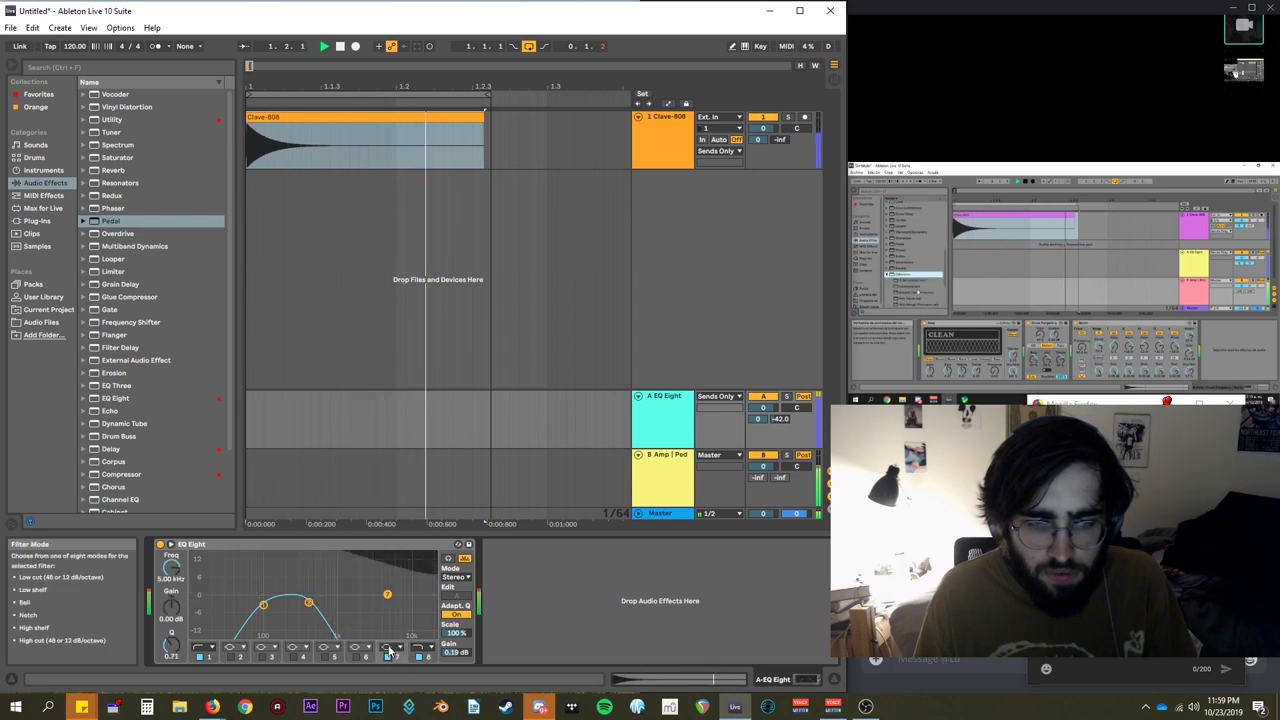
left_click(389, 647)
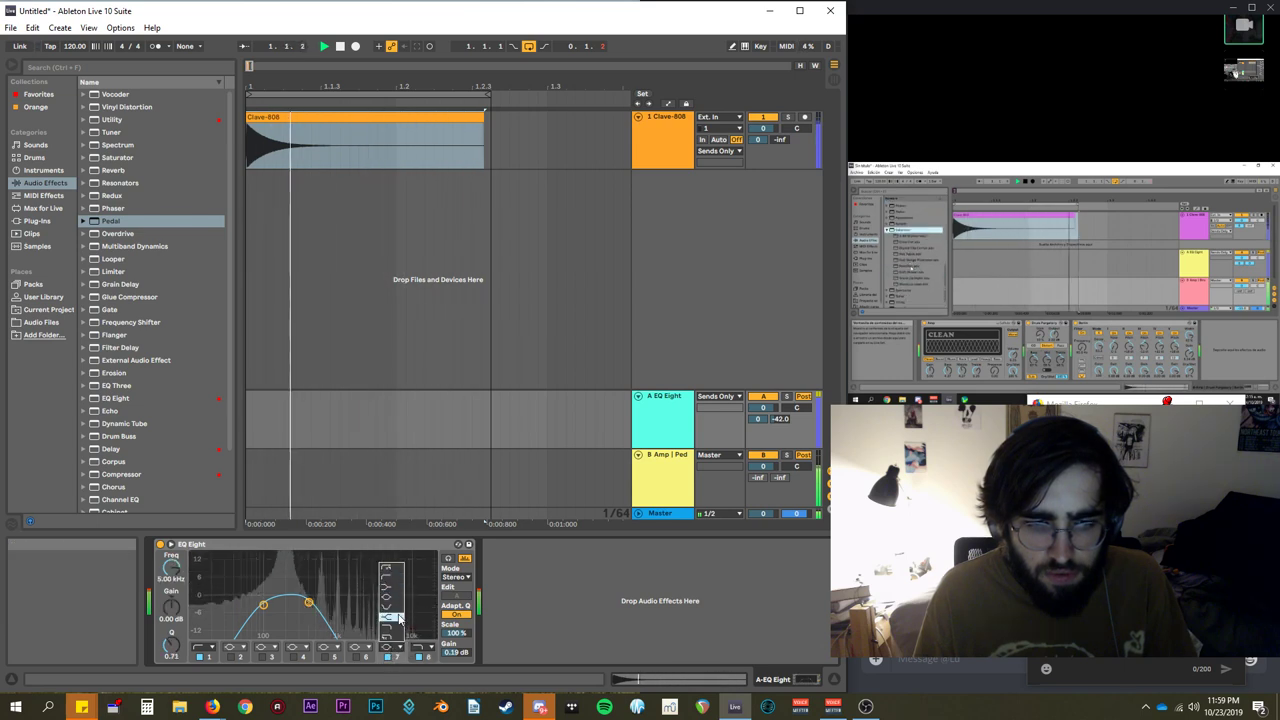
left_click(398, 586)
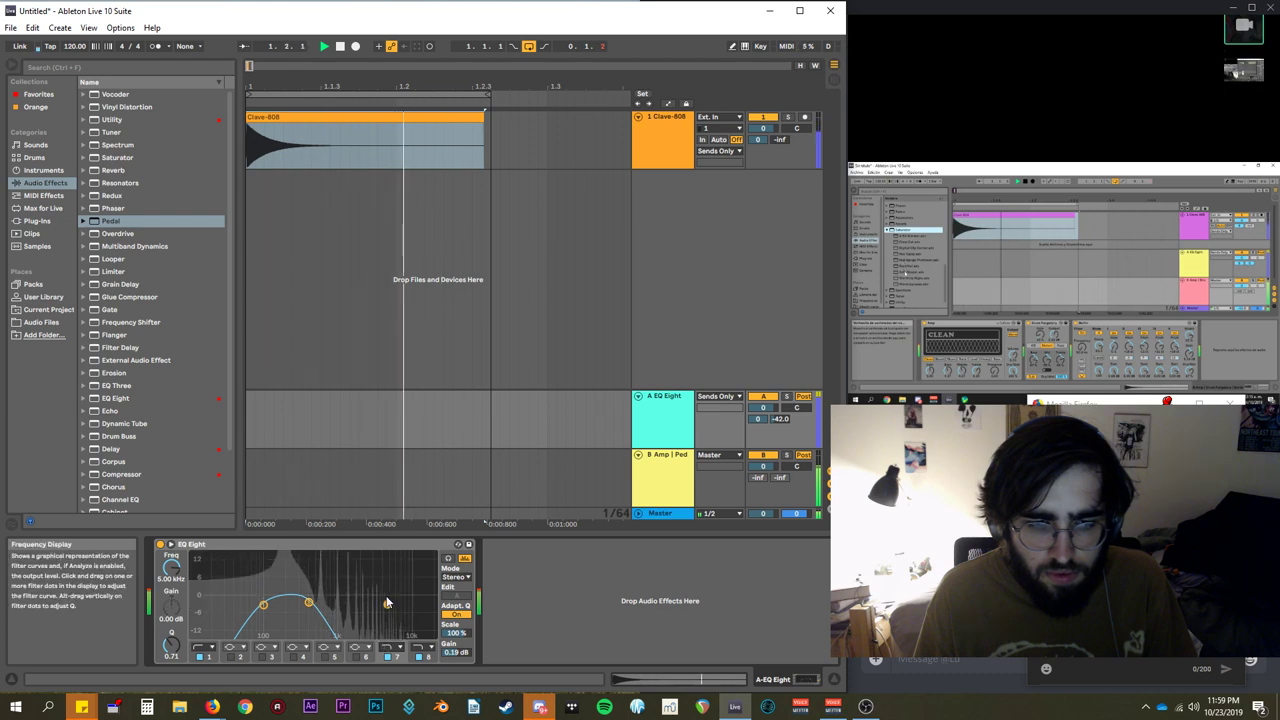
left_click_drag(387, 604, 384, 580)
left_click(393, 648)
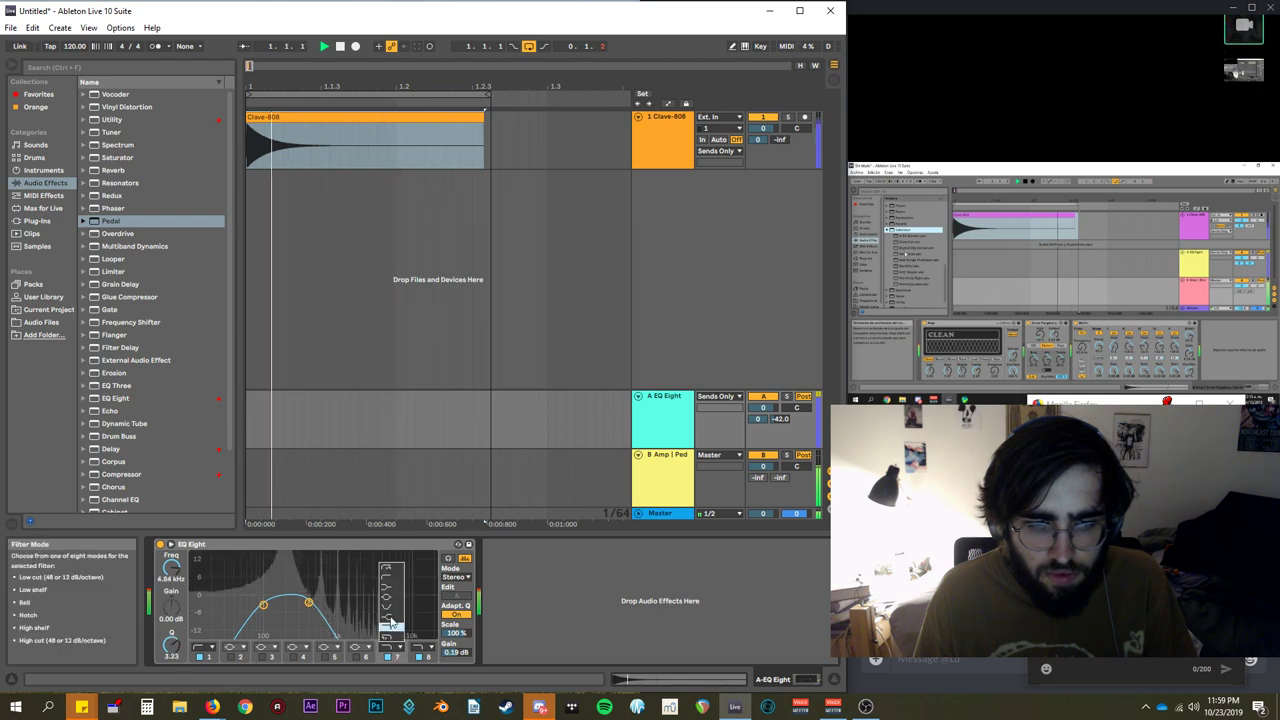
left_click(390, 596)
Narrow the band 7 bell to a Q of 15.9 and move it to about 58 Hz with about 8.8 dB of gain.
left_click_drag(388, 595, 385, 554)
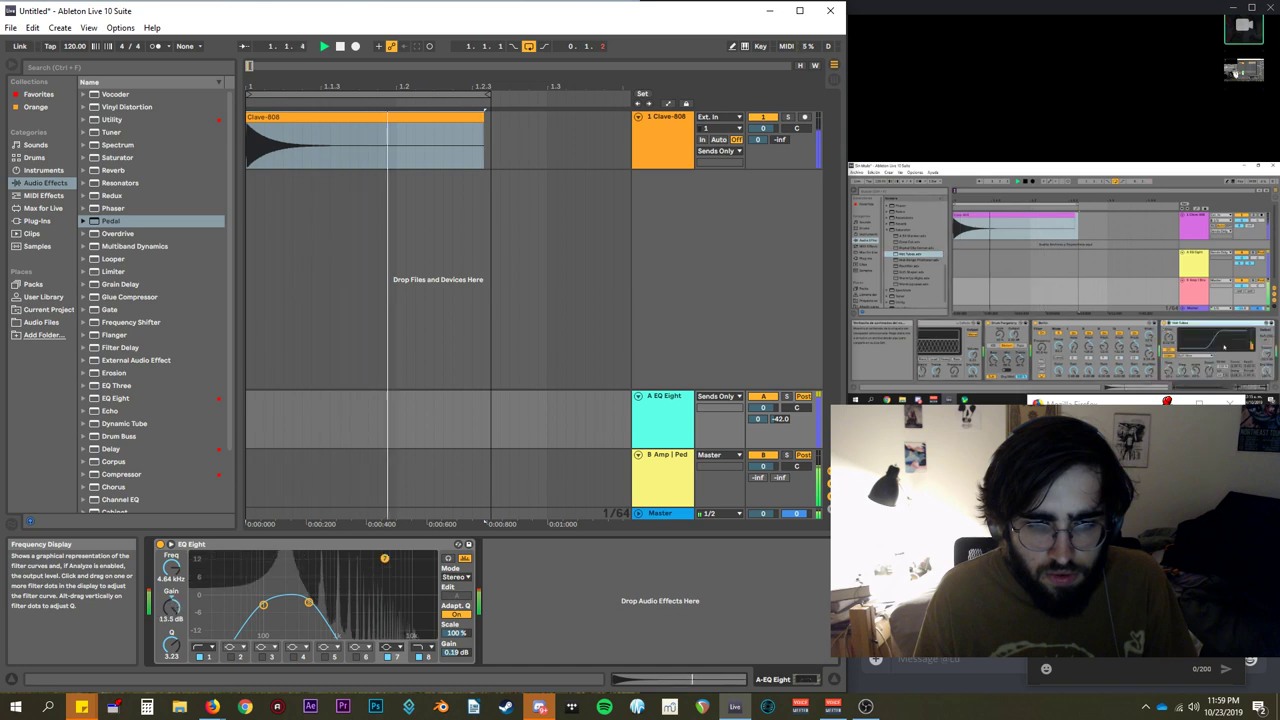
left_click_drag(171, 645, 171, 590)
left_click_drag(339, 555, 247, 571)
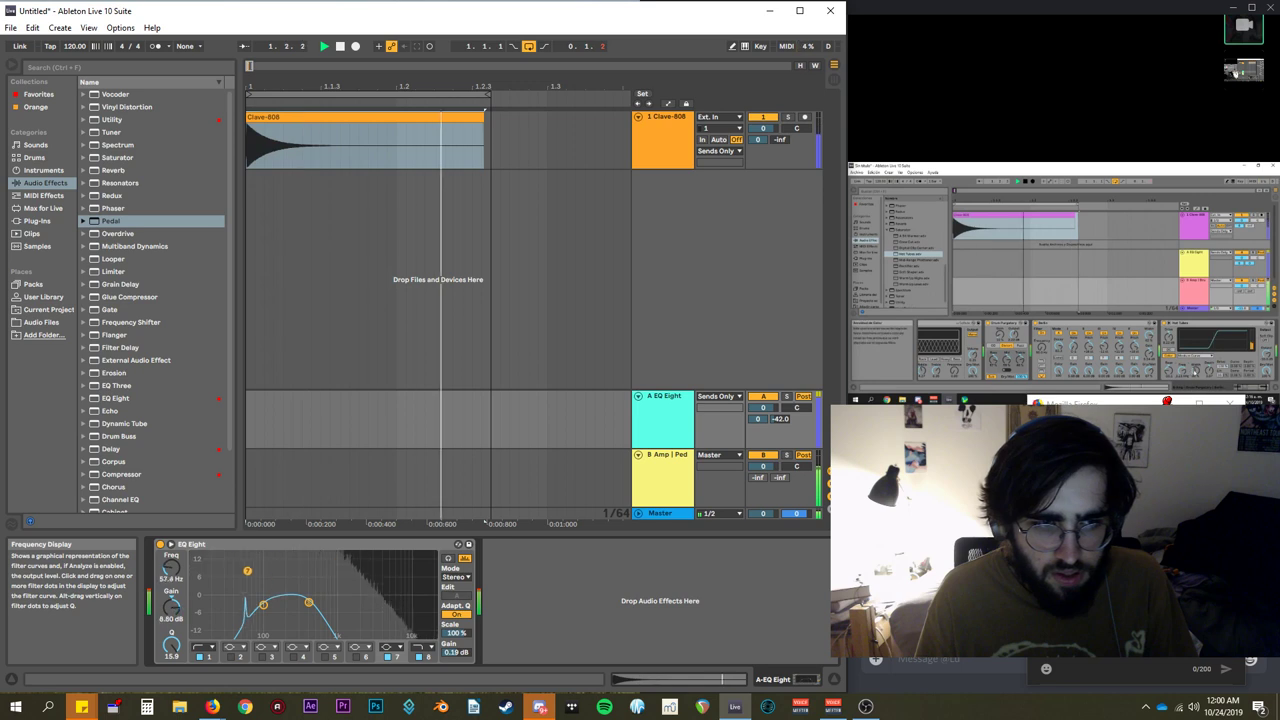
Load the Chorus effect after the EQ Eight on return A and shift the band 7 boost to about 68 Hz.
left_click(605, 462)
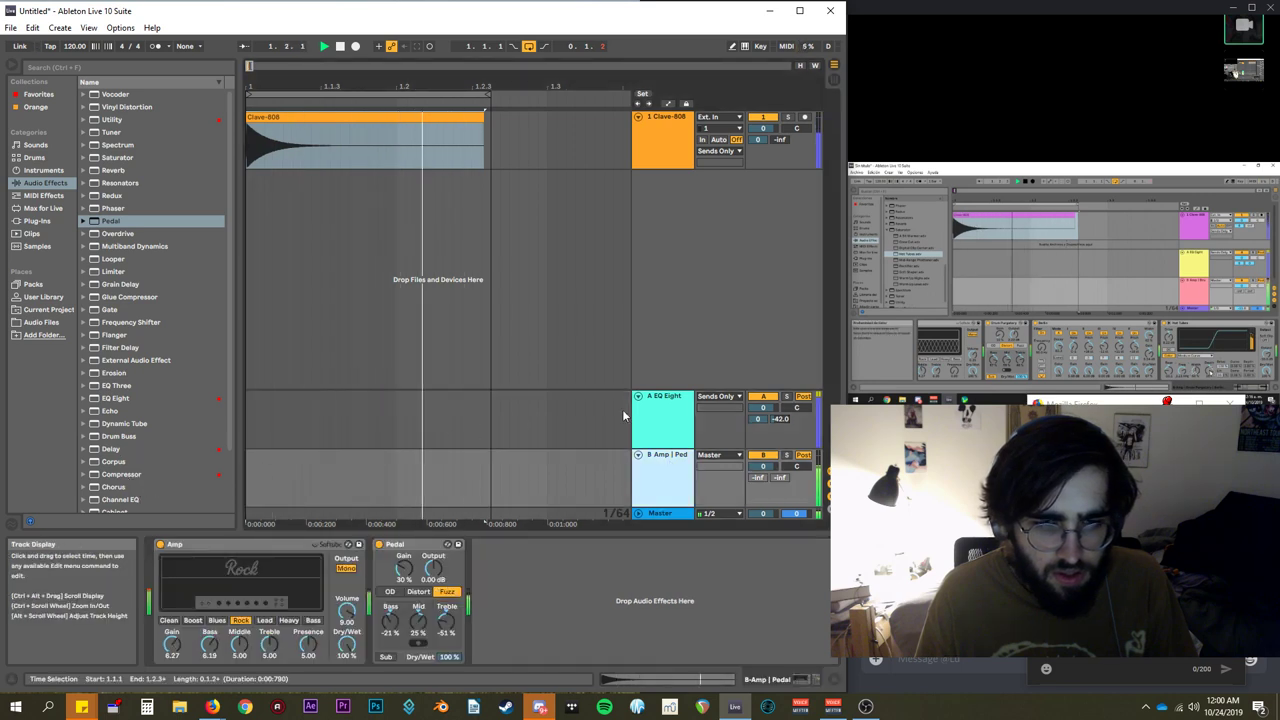
left_click(463, 425)
double_click(113, 487)
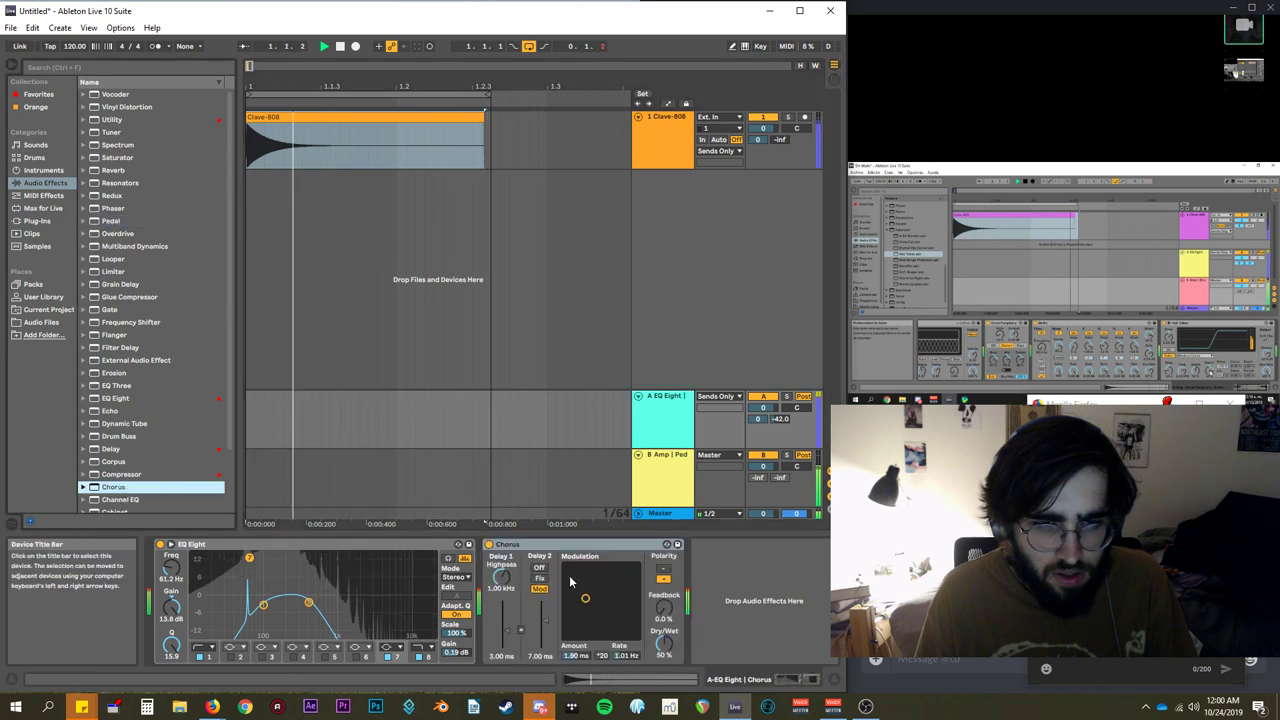
mouse_move(249, 557)
left_mouse_down()
mouse_move(287, 554)
mouse_move(252, 560)
left_mouse_up()
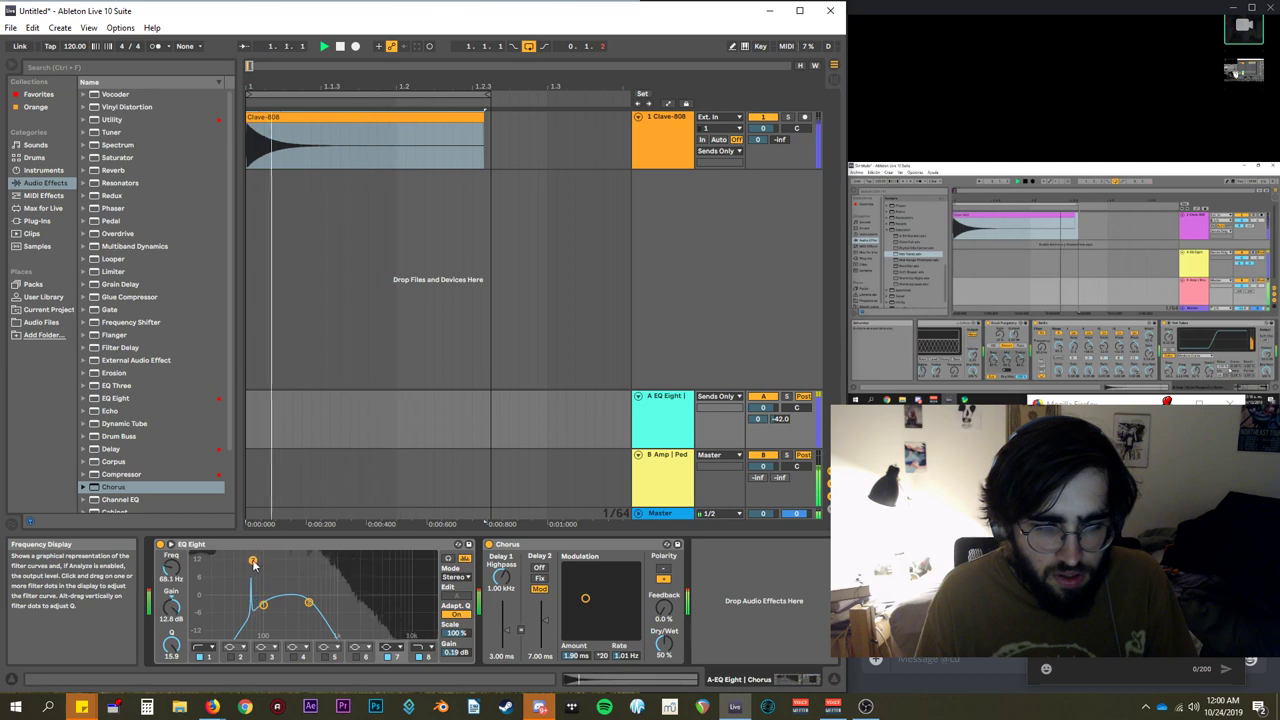
Set the Chorus modulation to about 5.56 ms at 6.49 Hz, with feedback at 48% and dry/wet at about 13%.
left_click_drag(585, 598, 622, 571)
left_click_drag(662, 610, 662, 556)
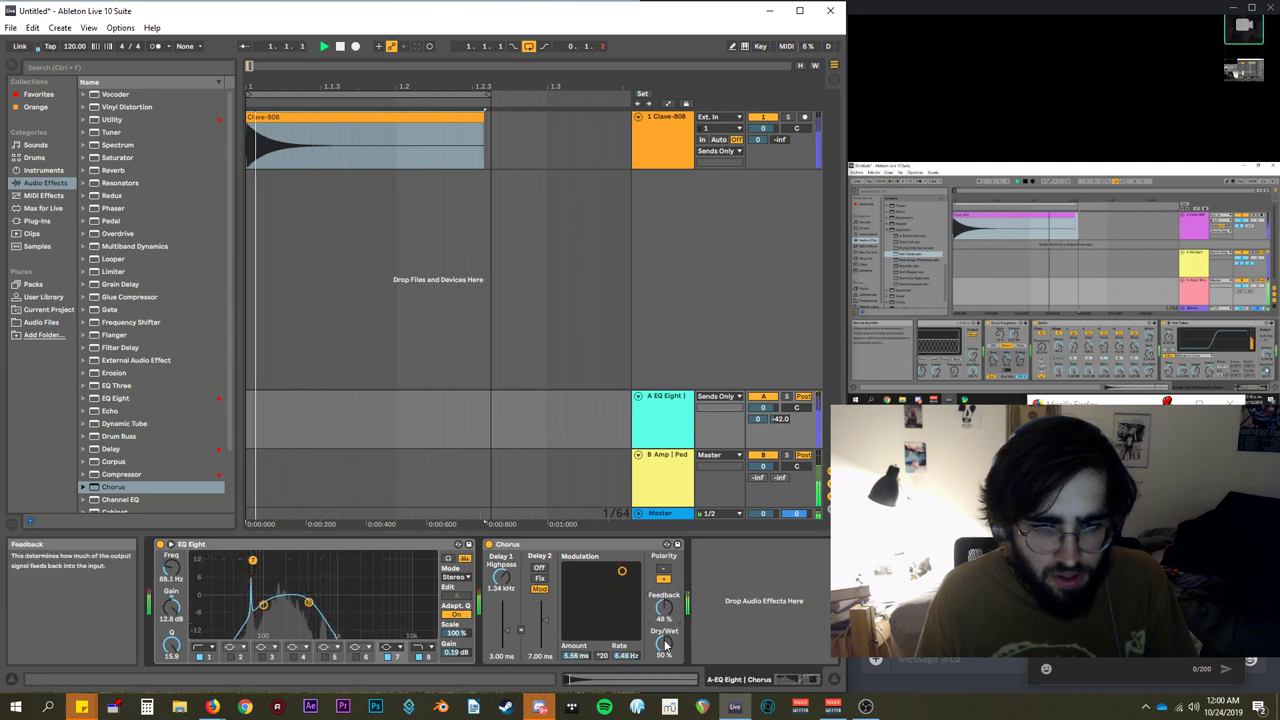
left_click_drag(663, 643, 663, 681)
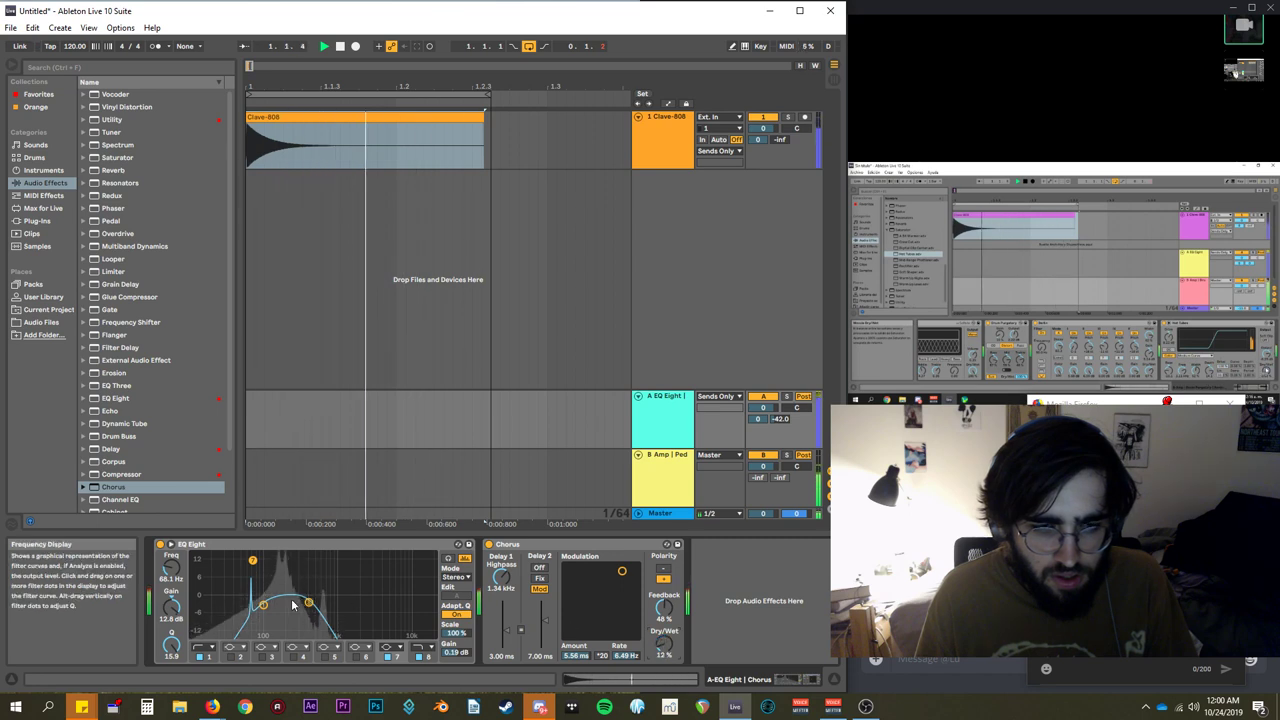
Sweep the EQ Eight band 7 boost and settle it at about 55 Hz with 15 dB of gain.
mouse_move(253, 562)
left_mouse_down()
mouse_move(270, 557)
mouse_move(258, 558)
left_mouse_up()
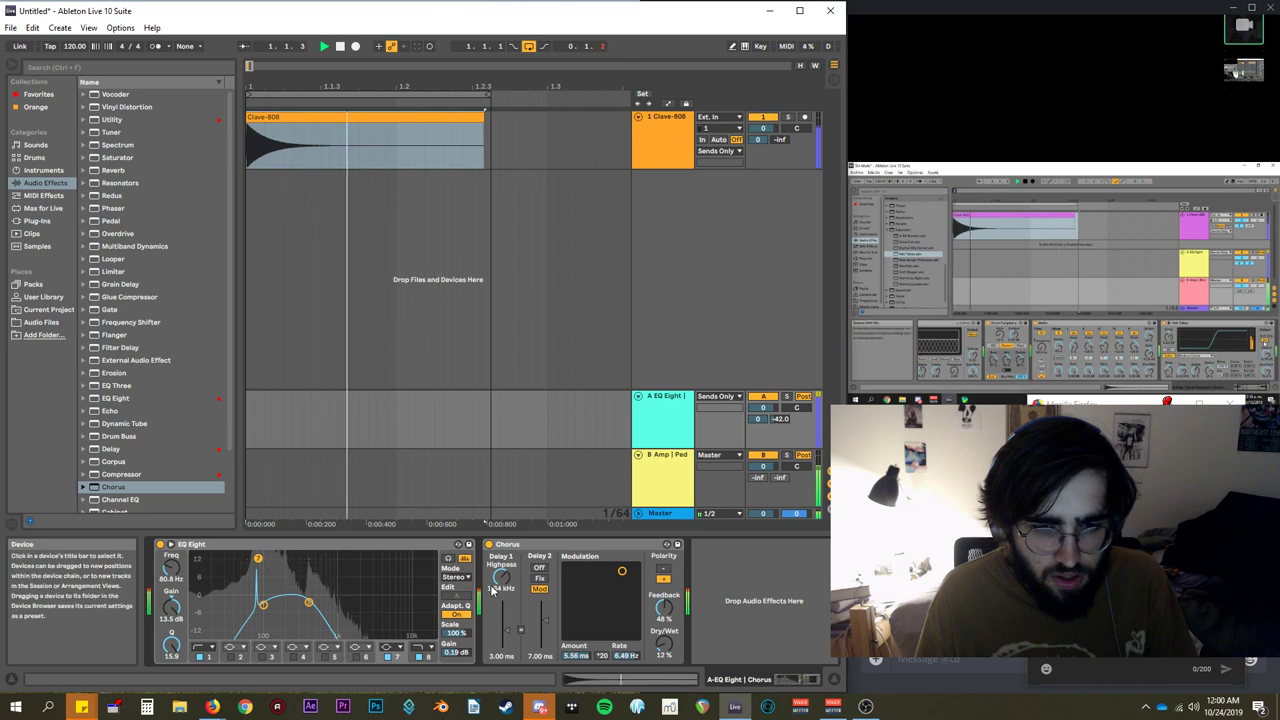
mouse_move(258, 558)
left_mouse_down()
mouse_move(276, 555)
mouse_move(243, 557)
left_mouse_up()
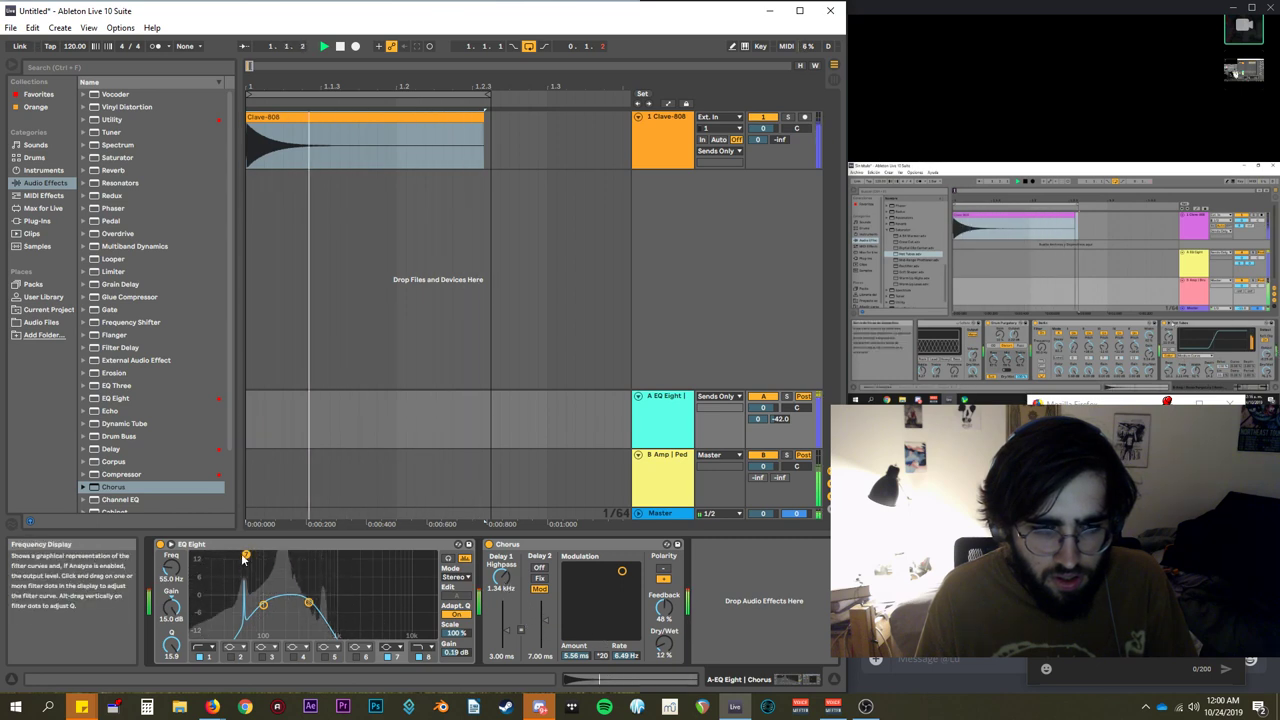
Try the Chorus with a 0.76 Hz modulation rate and 30% dry/wet, and remove it from return A.
left_click_drag(666, 641, 666, 654)
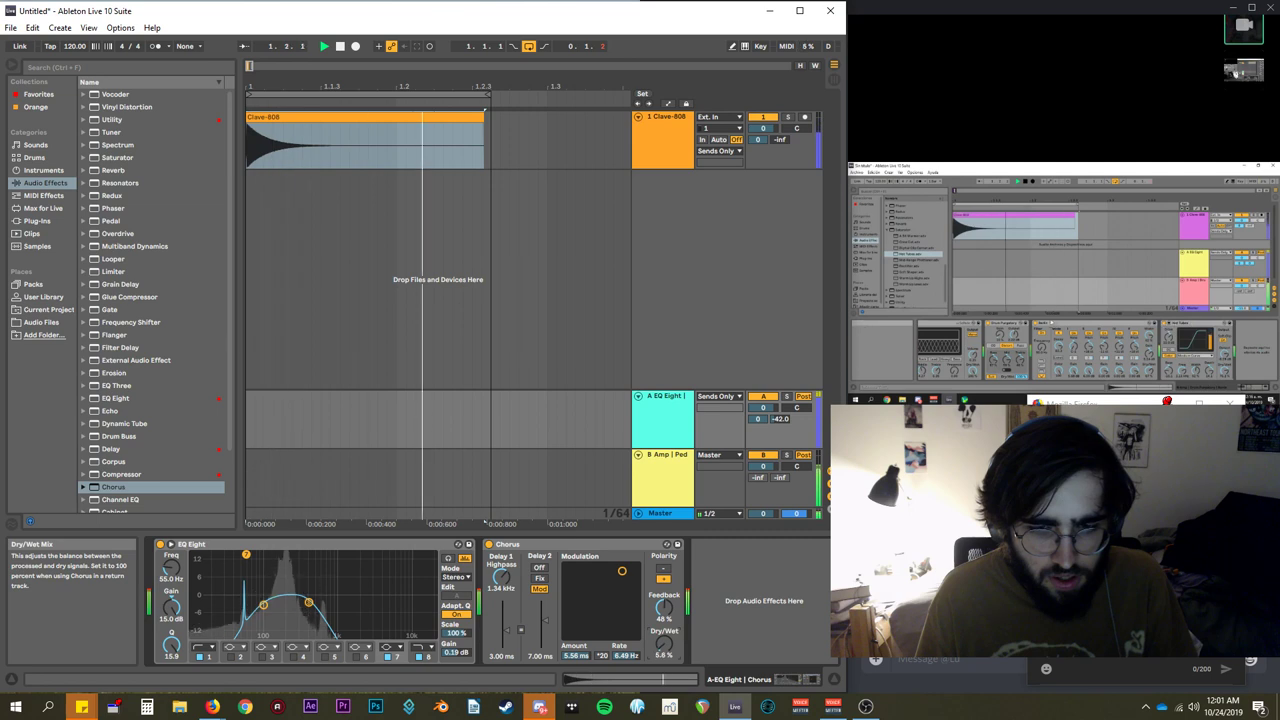
left_click_drag(664, 608, 582, 567)
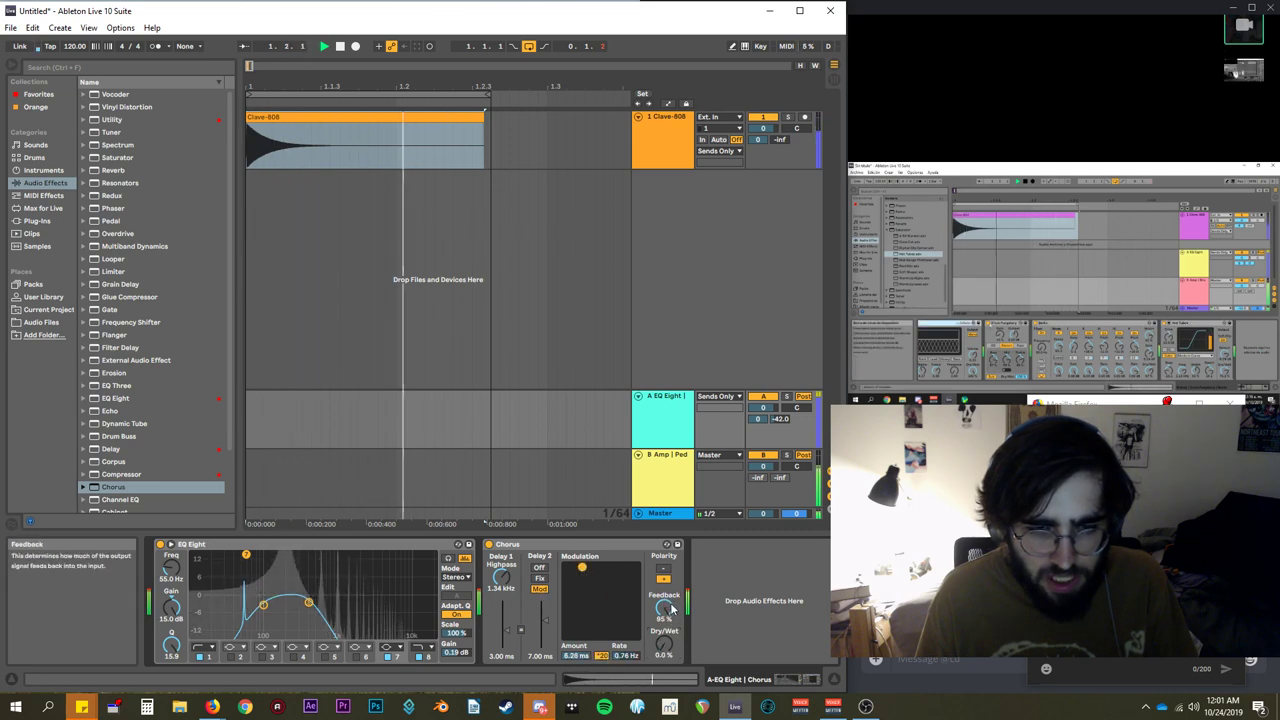
mouse_move(664, 608)
left_mouse_down()
mouse_move(664, 639)
mouse_move(664, 612)
left_mouse_up()
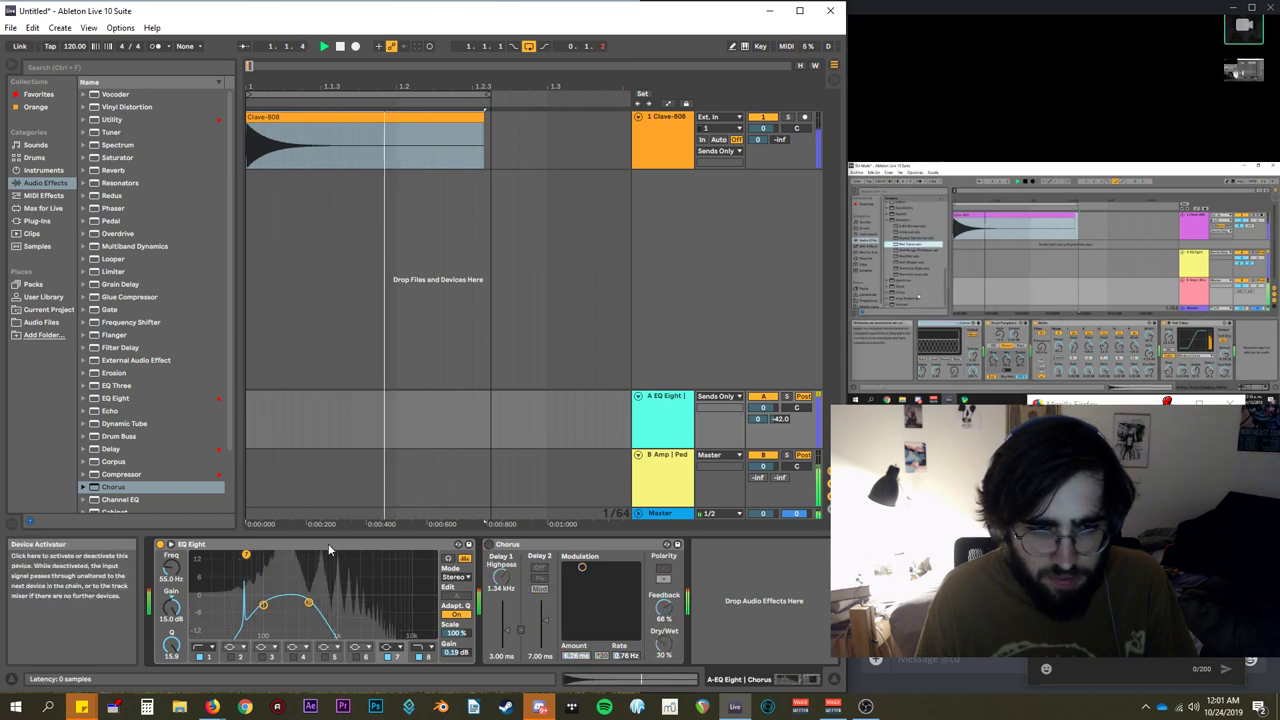
left_click(599, 545)
key("Delete")
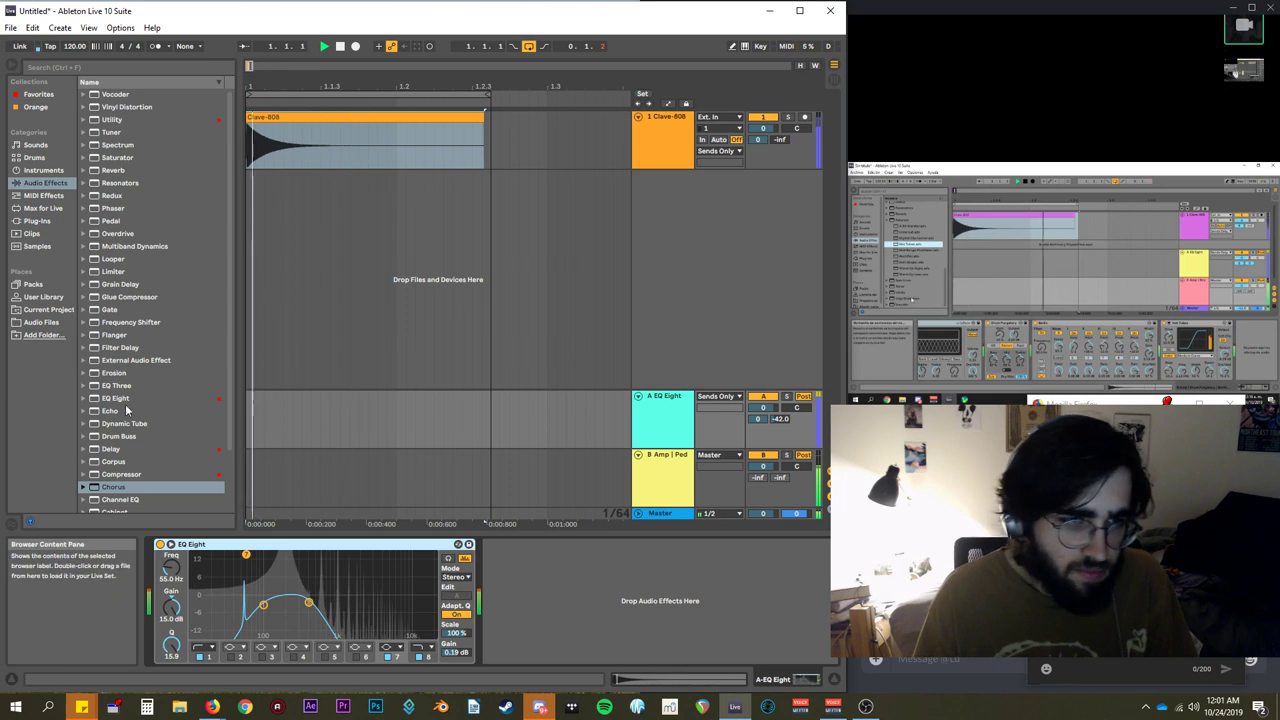
Insert a new return track C and unfold it to full height.
scroll(150, 420, "down", 3)
left_click(113, 447)
right_click(706, 339)
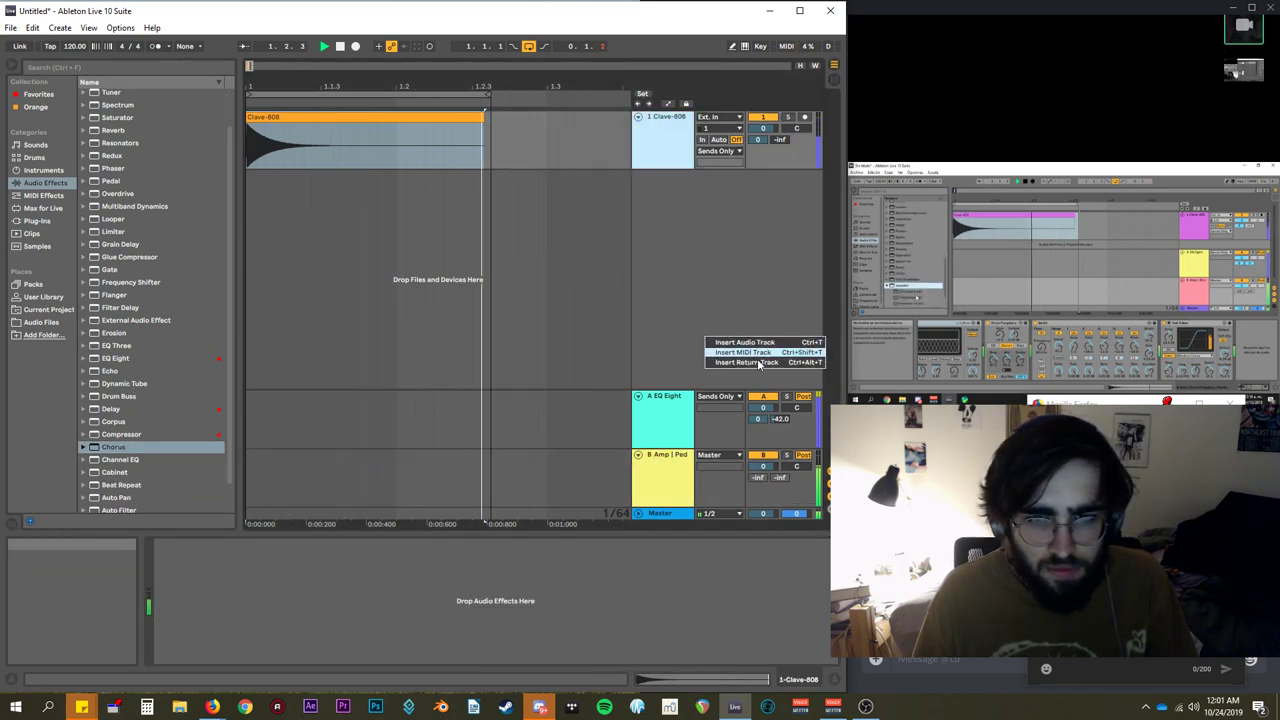
left_click(745, 362)
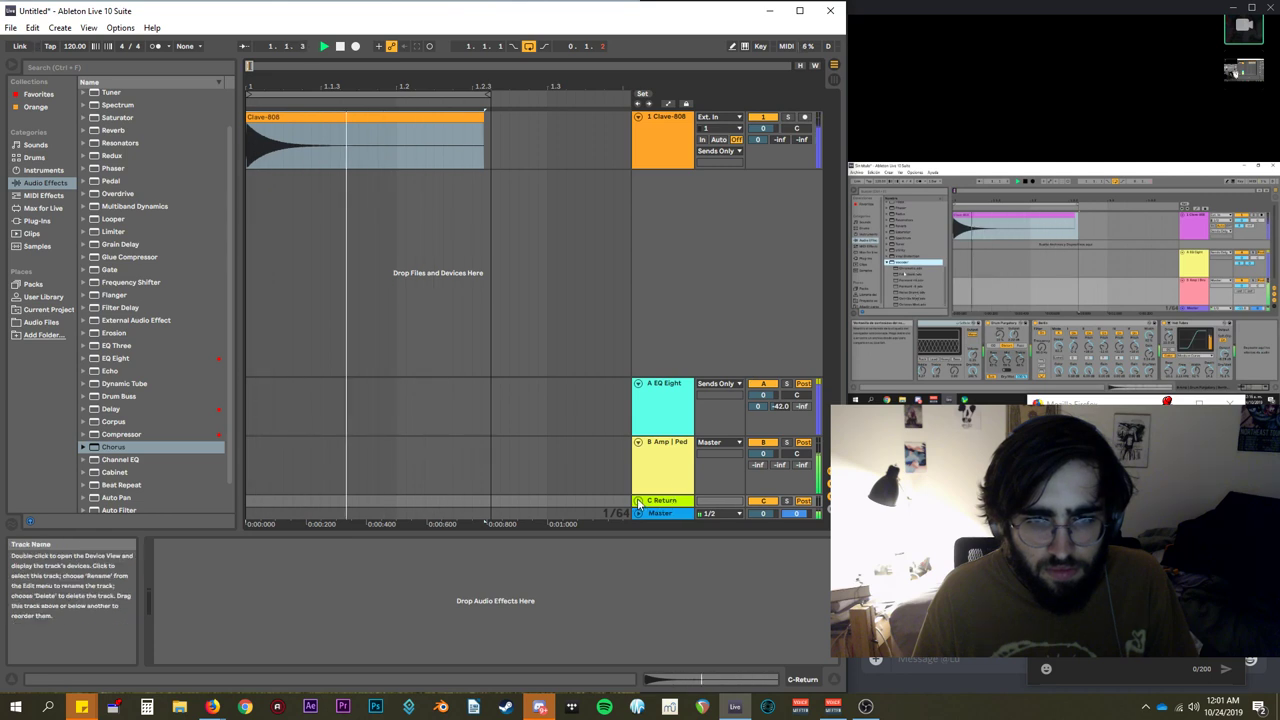
double_click(670, 500)
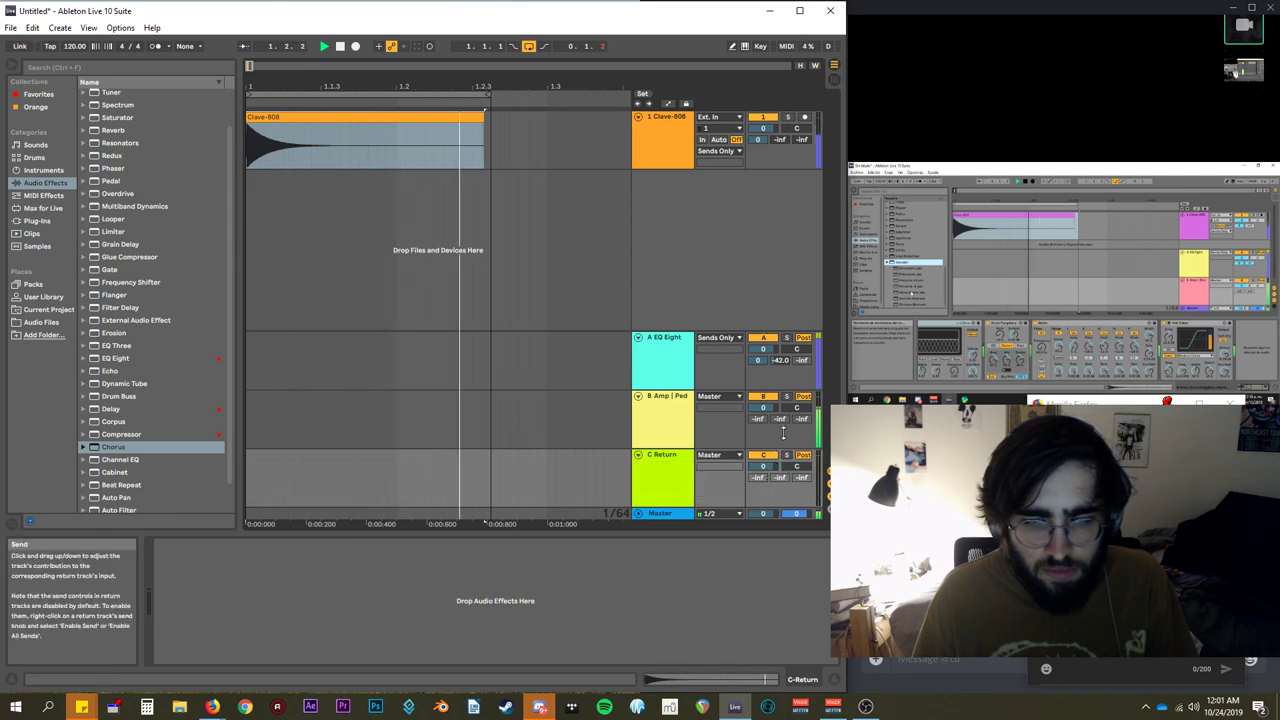
Set return A's send to the Amp and Pedal return B to -40 dB.
right_click(805, 362)
left_click(820, 381)
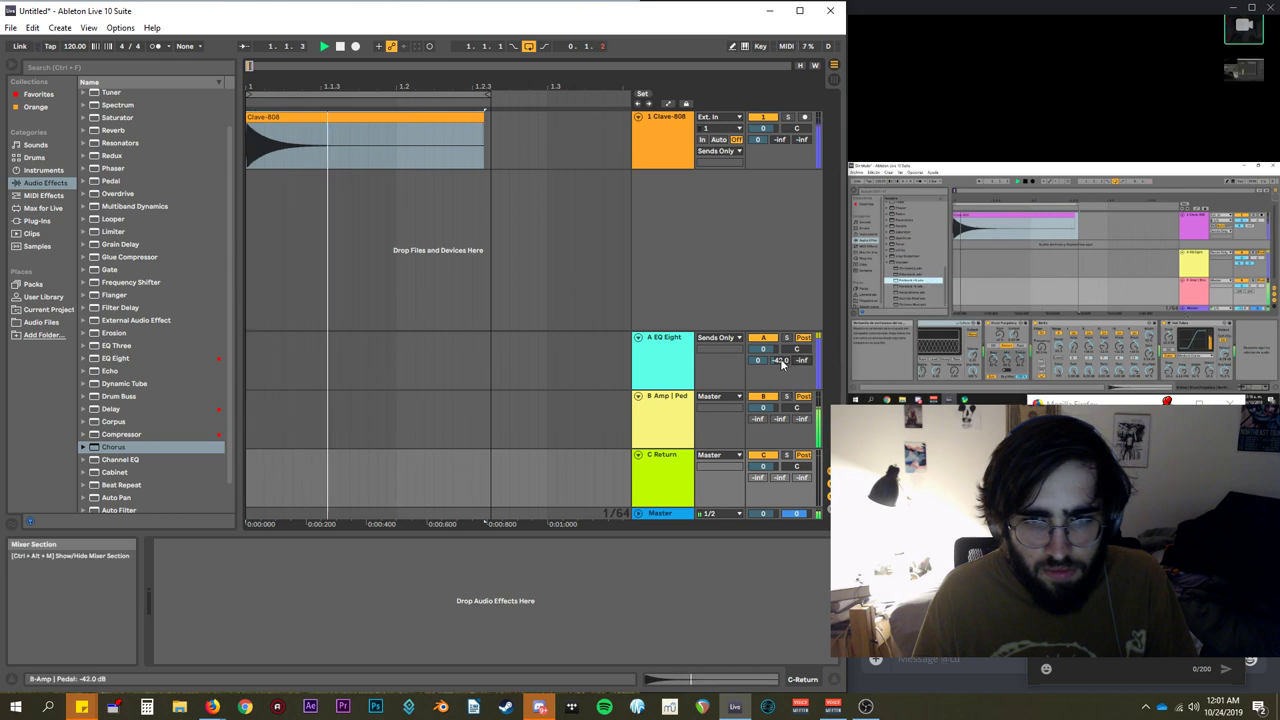
left_click_drag(780, 360, 780, 400)
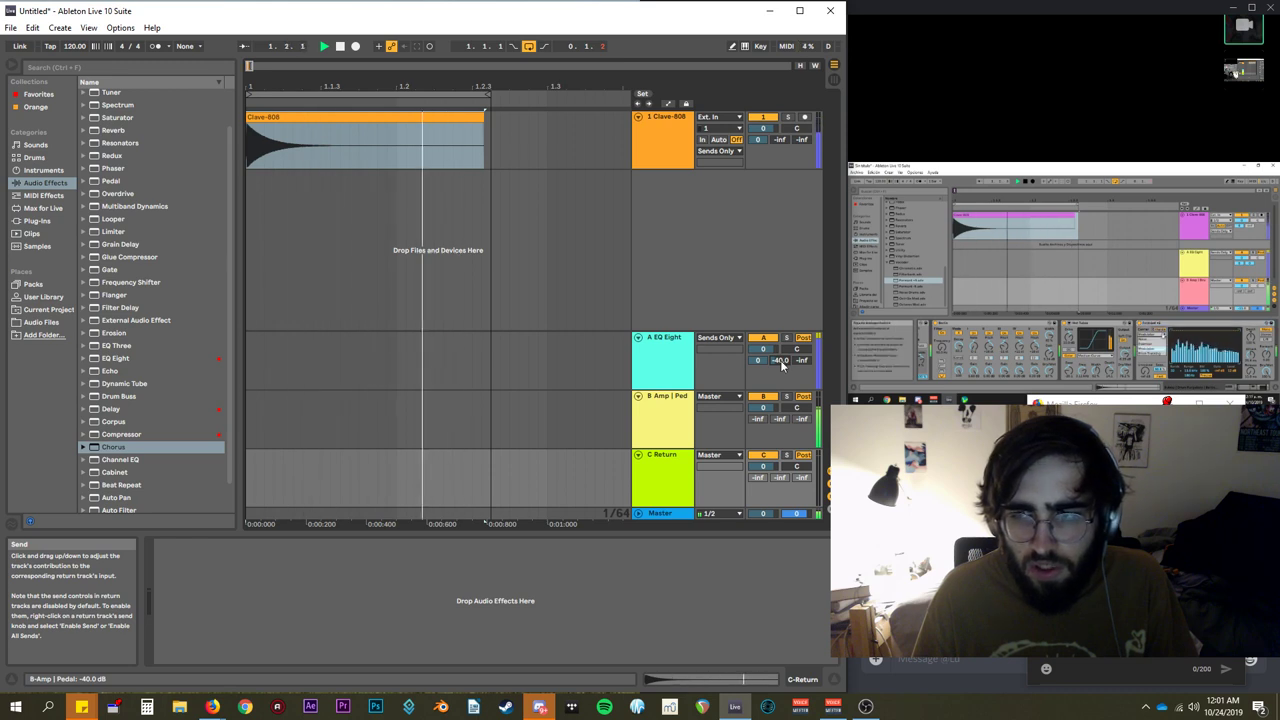
Stop playback and lower return A's feedback send to itself to -50 dB.
key("space")
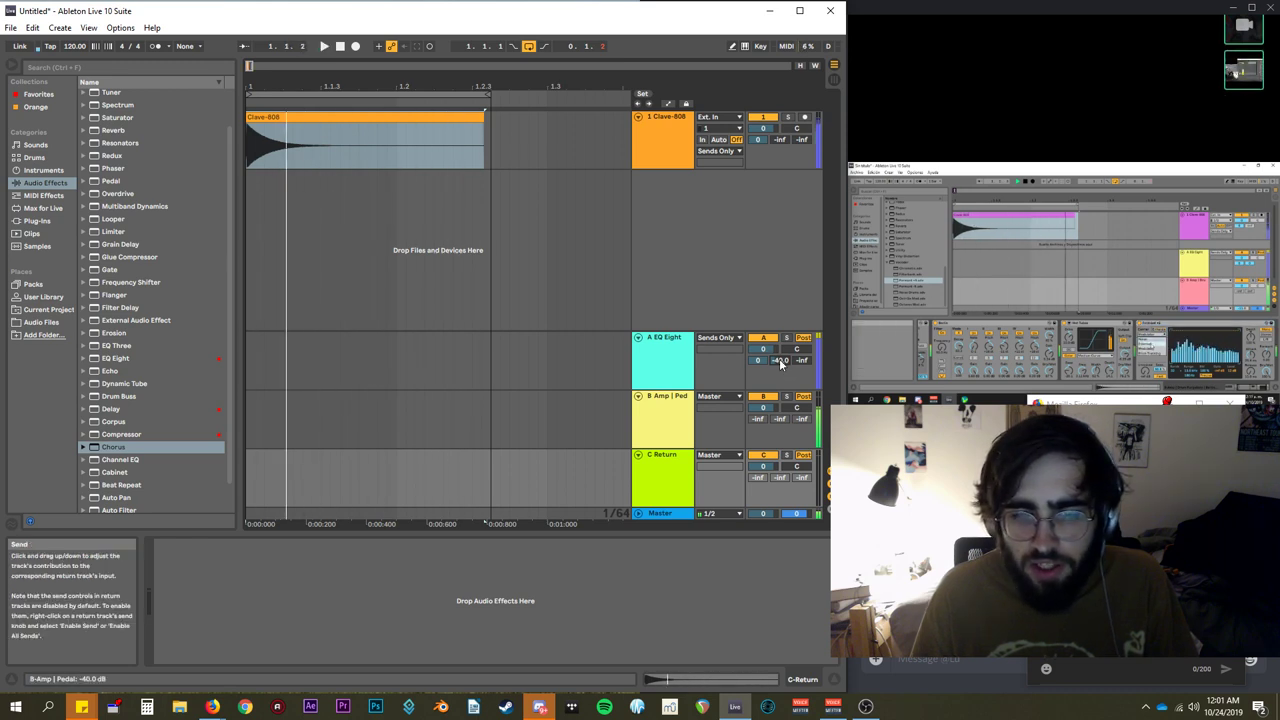
left_click_drag(760, 361, 760, 366)
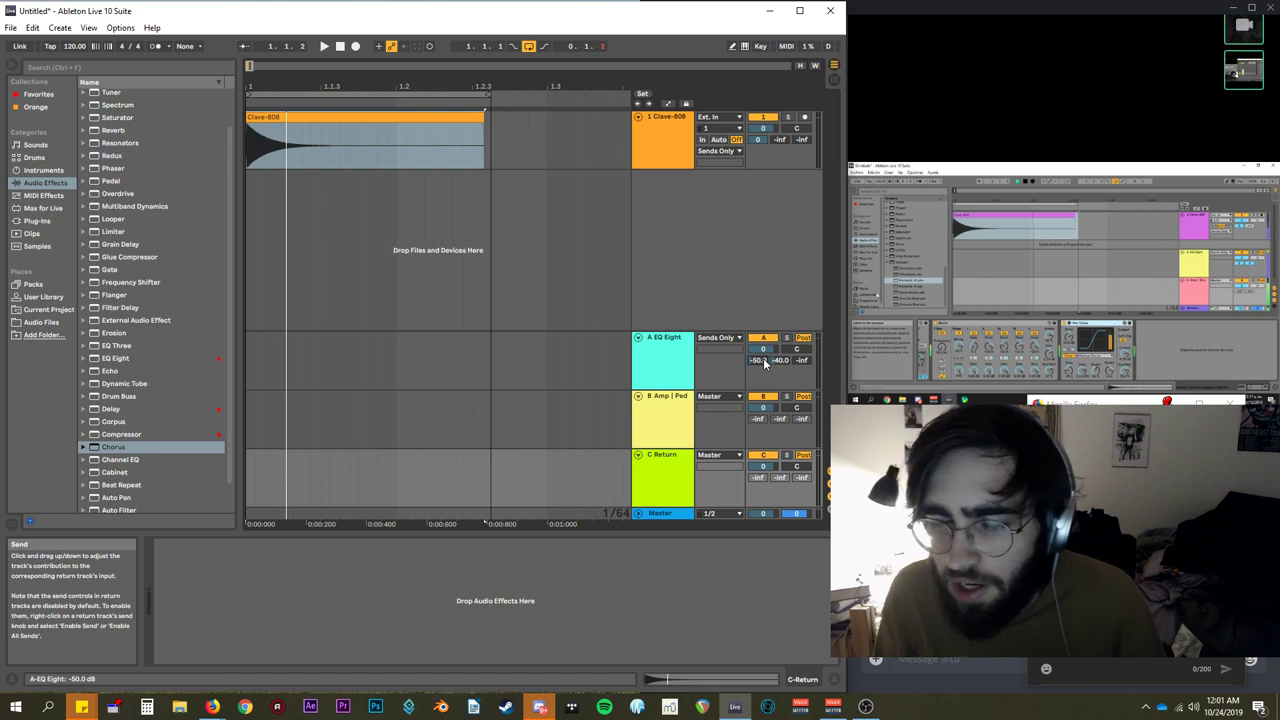
right_click(736, 299)
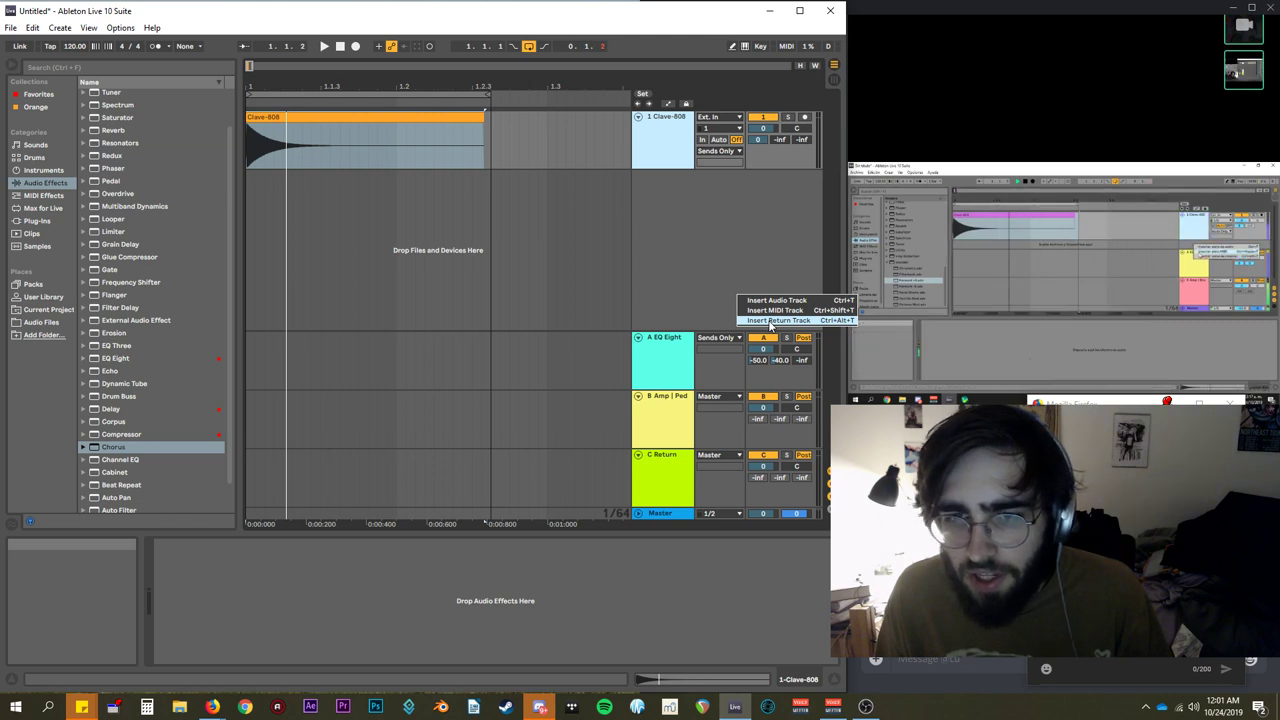
left_click(759, 270)
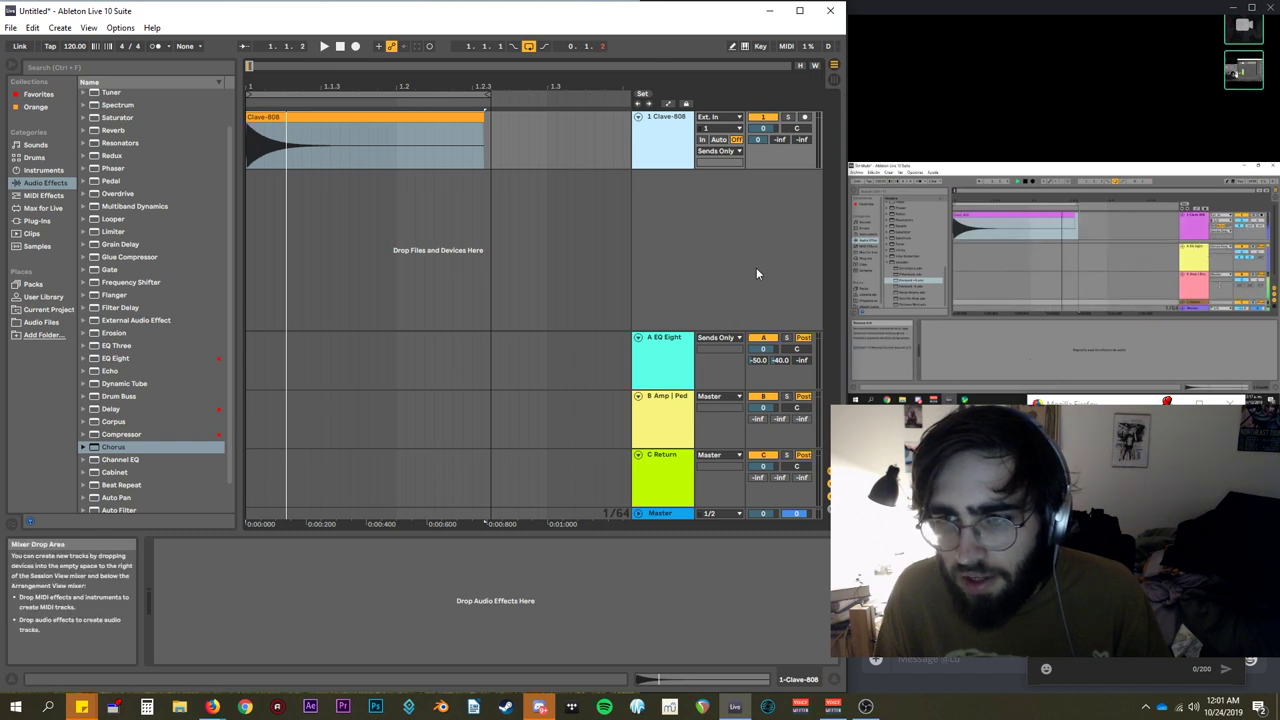
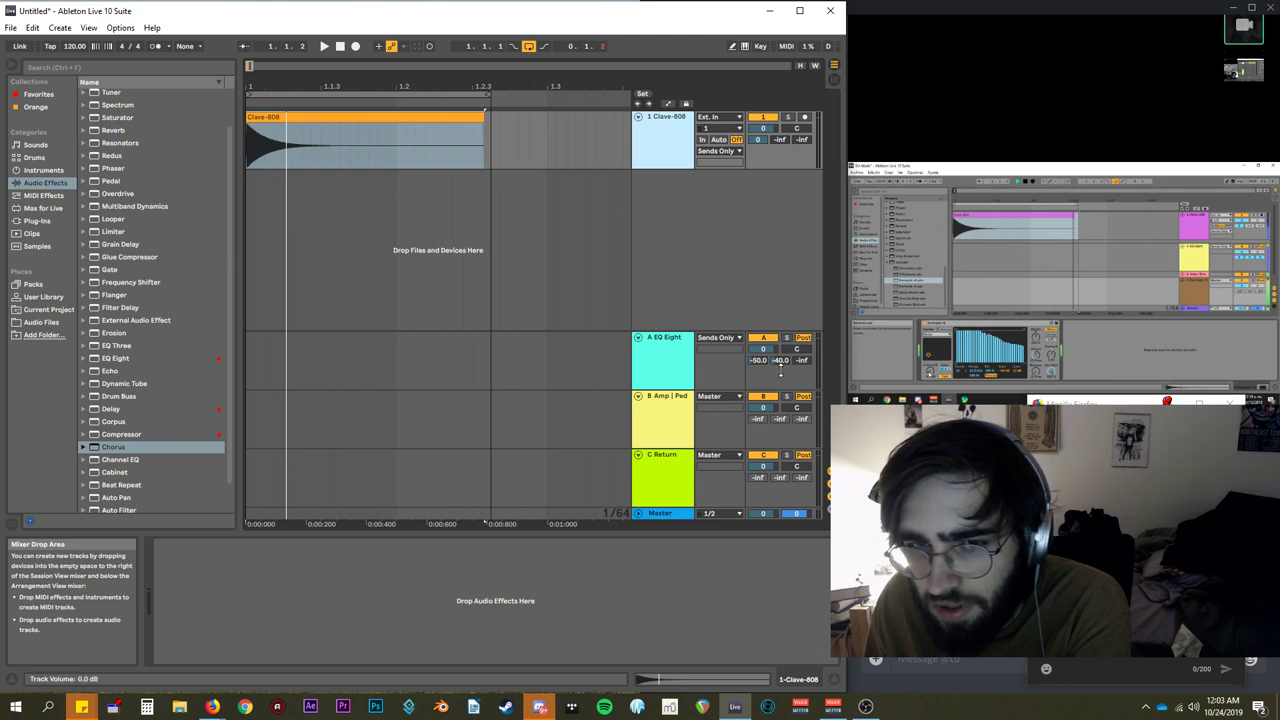
Restart playback and raise return A's sends to 0 dB into itself and -8.7 dB into return B.
key("space")
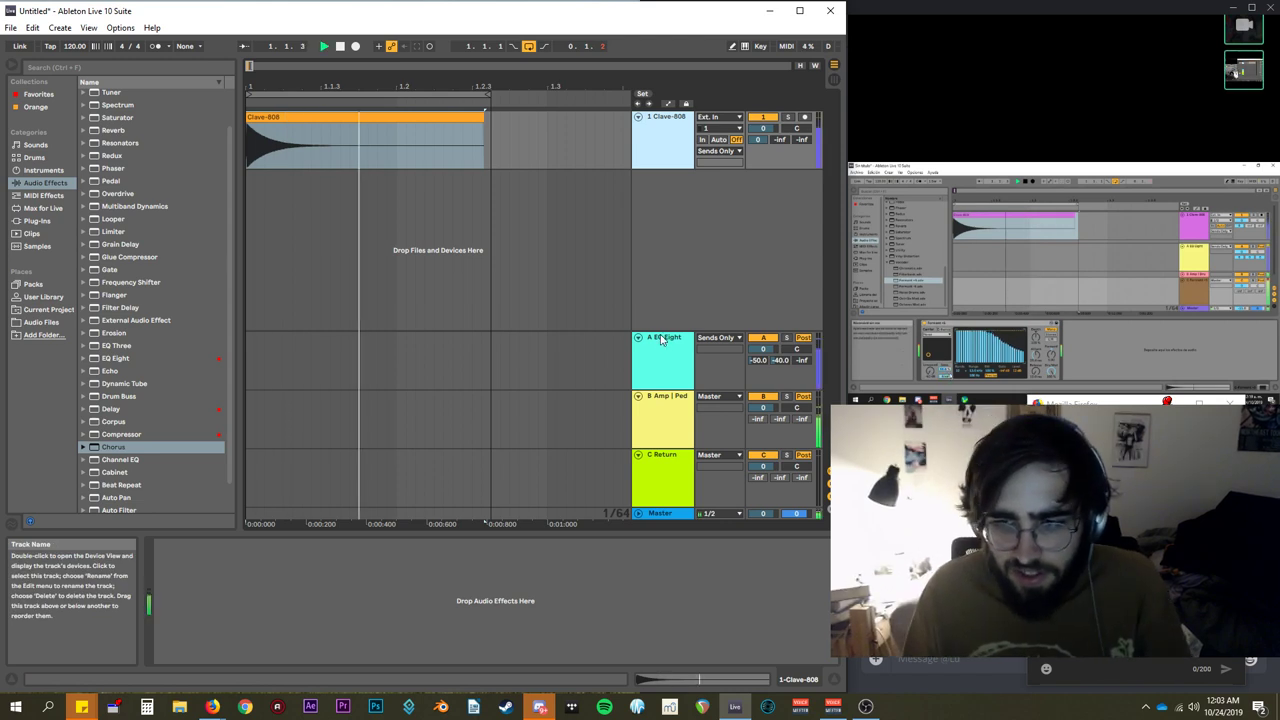
left_click(661, 342)
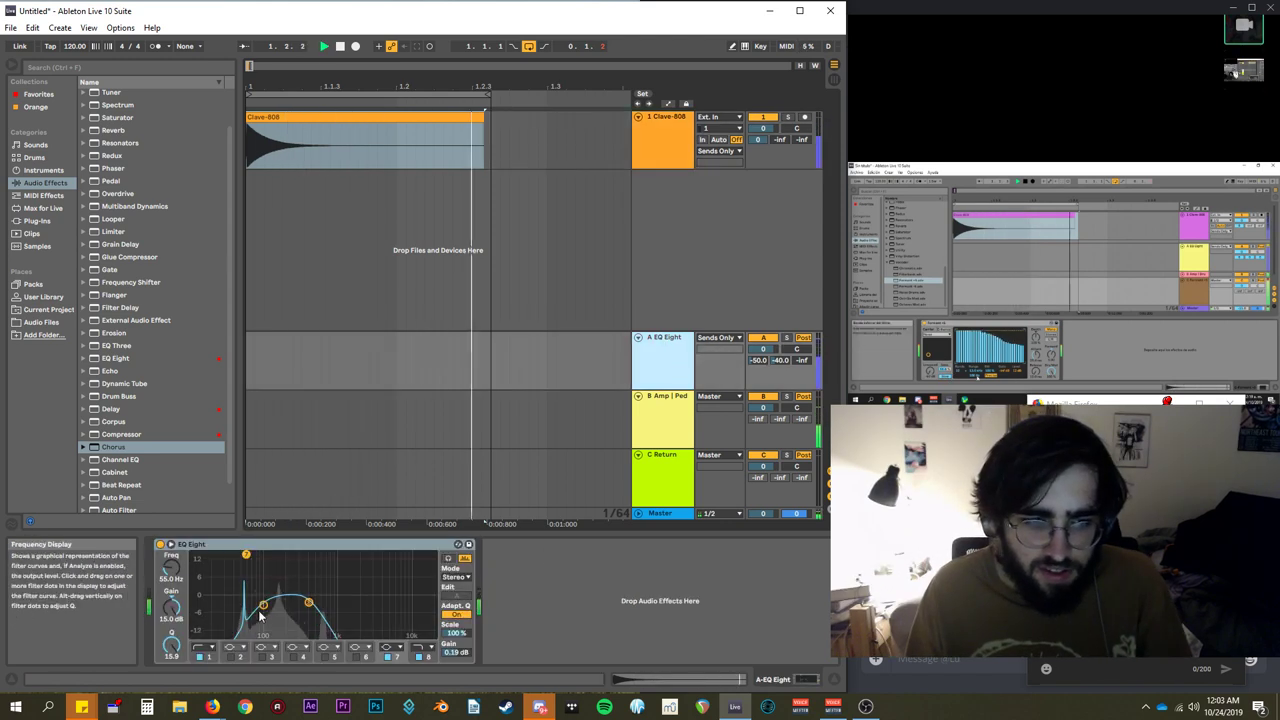
left_click_drag(758, 360, 758, 292)
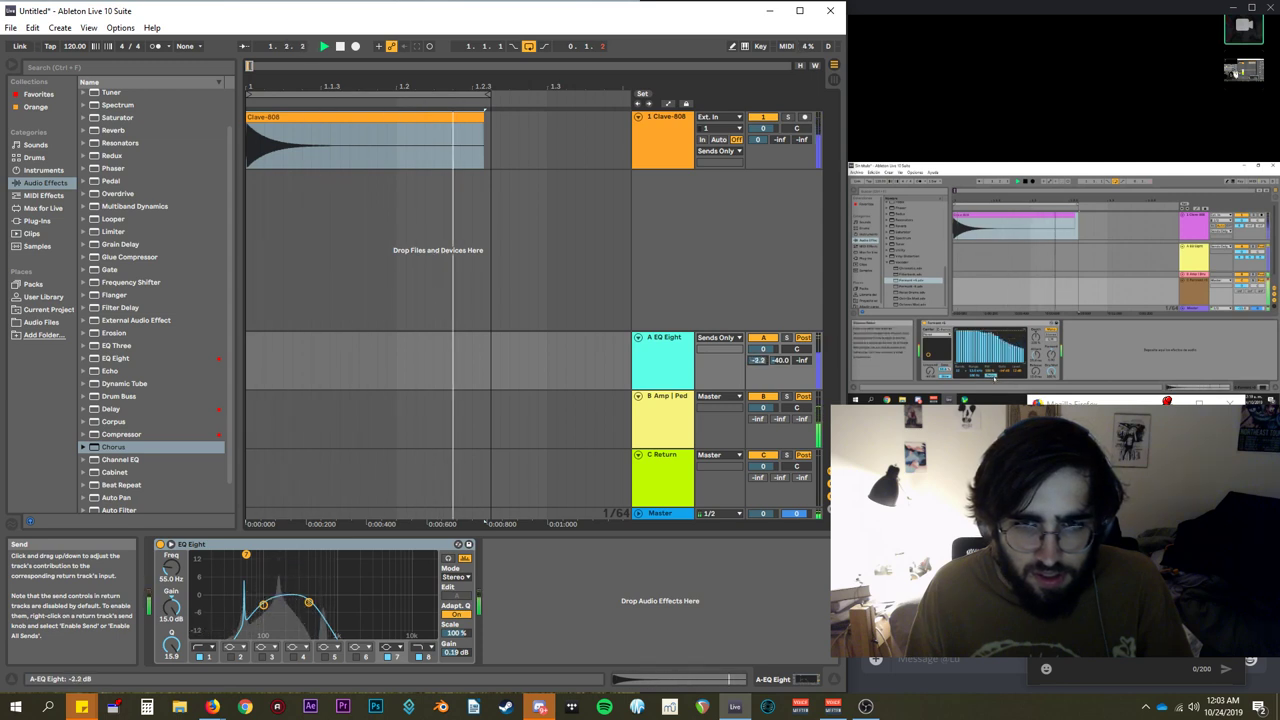
left_click_drag(779, 360, 779, 322)
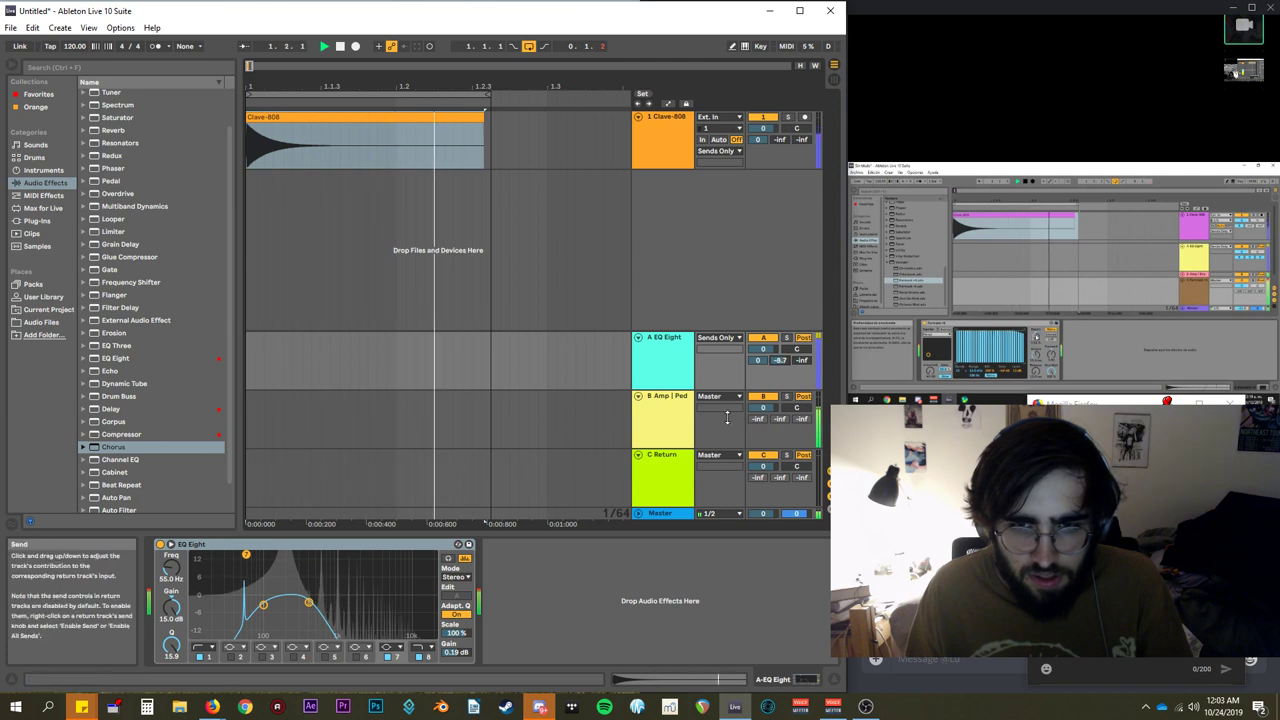
Compare the Pedal's Distort and Fuzz types, keep Fuzz, and move the Pedal from return B to return A.
left_click(679, 432)
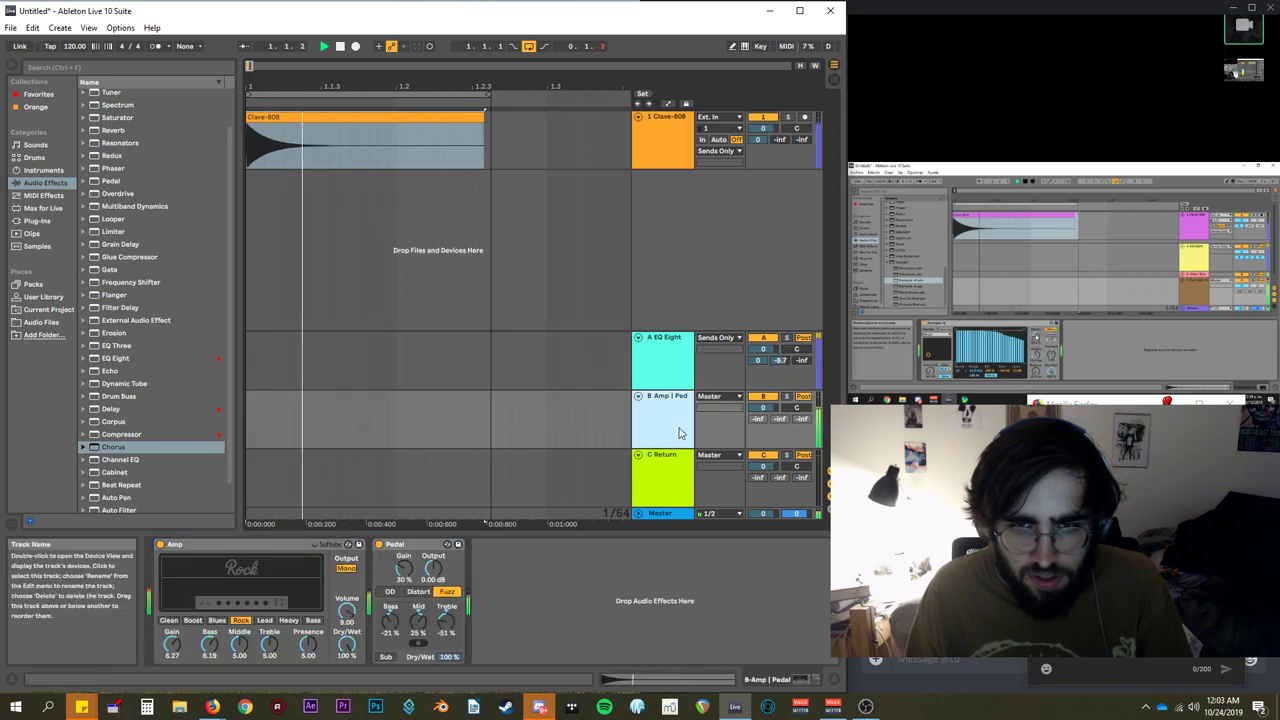
left_click(419, 593)
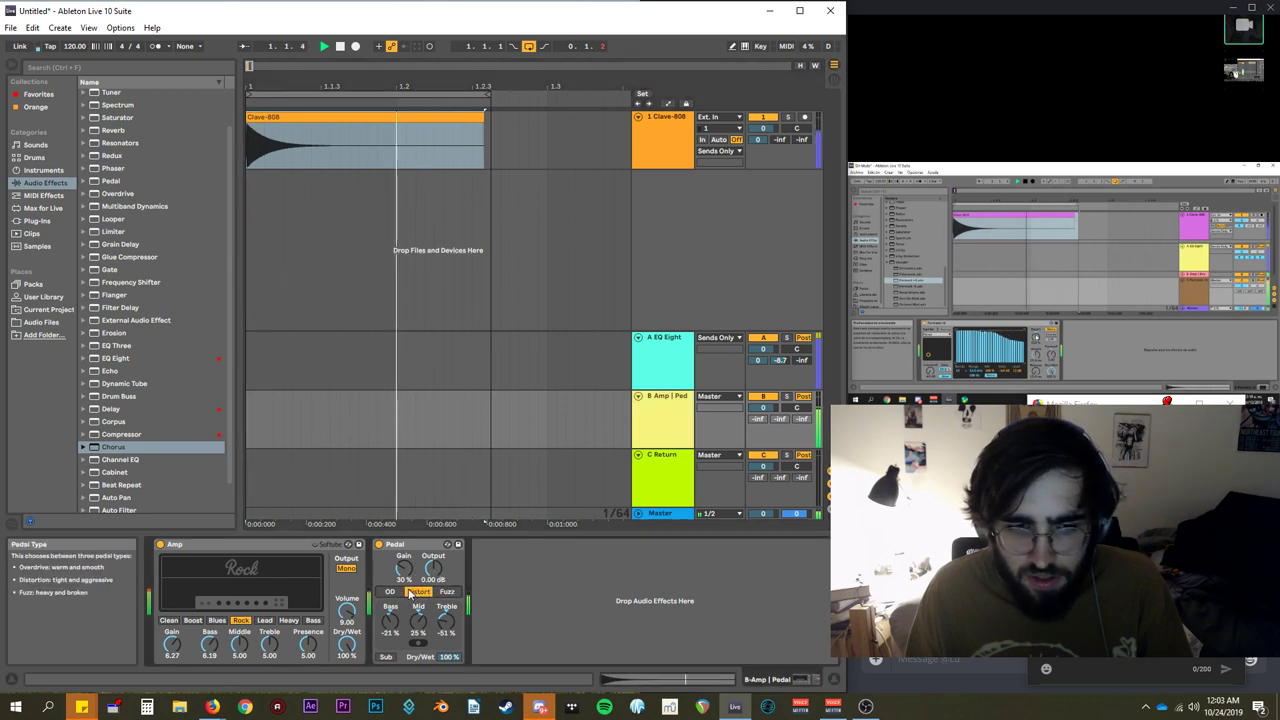
left_click(447, 592)
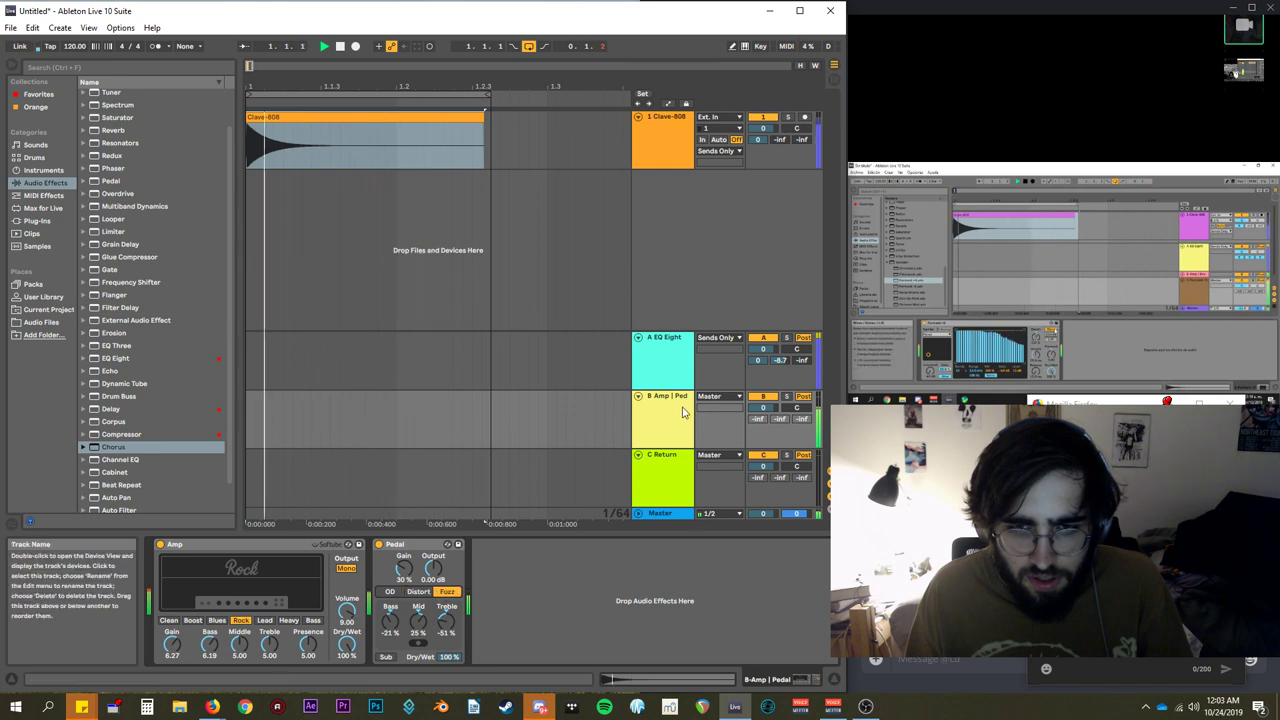
key("Delete")
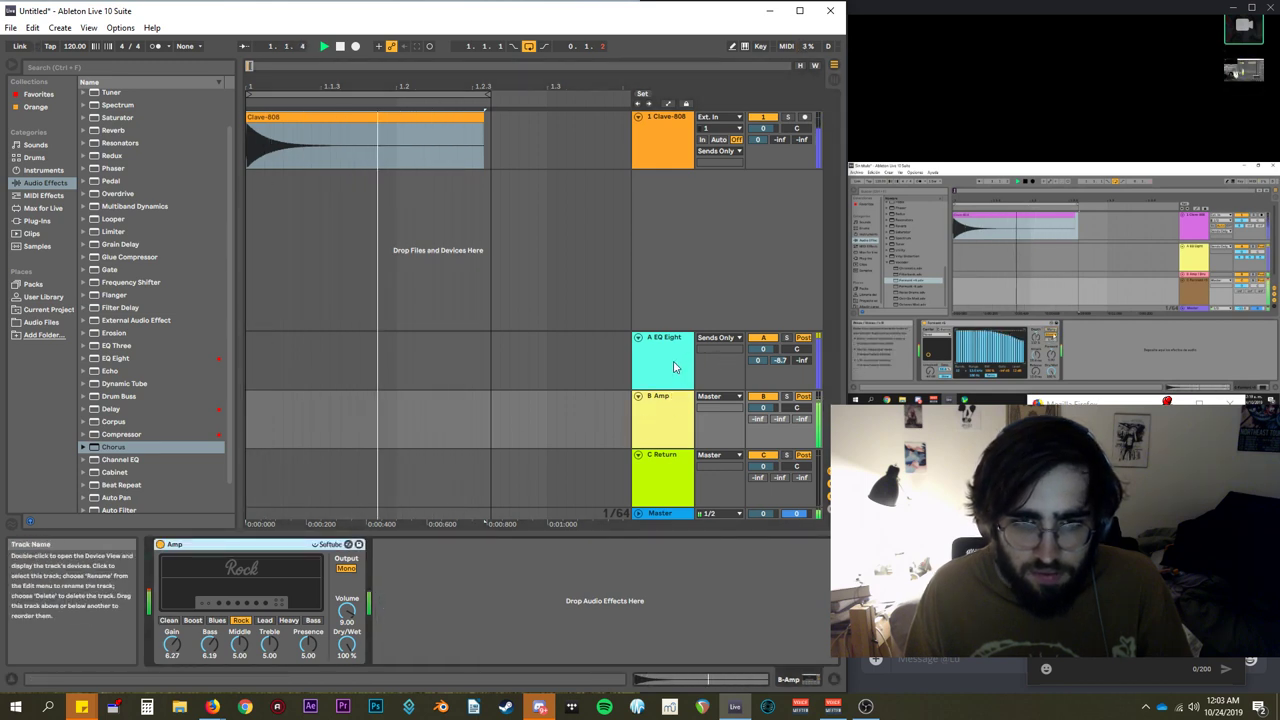
left_click(673, 367)
key("ctrl+v")
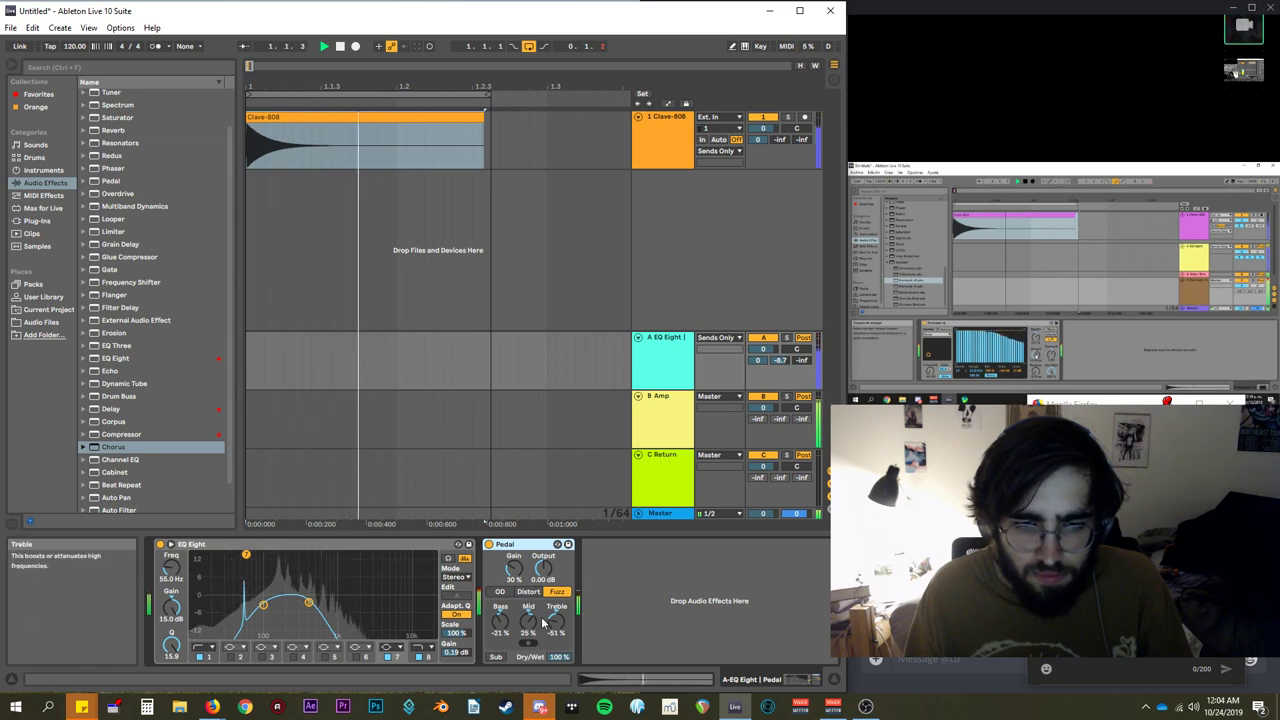
Raise the Pedal's gain to 66% and place it ahead of the EQ Eight, whose high cut is raised to about 1.9 kHz.
left_click_drag(513, 567, 513, 531)
left_click_drag(309, 602, 356, 577)
left_click_drag(512, 544, 188, 576)
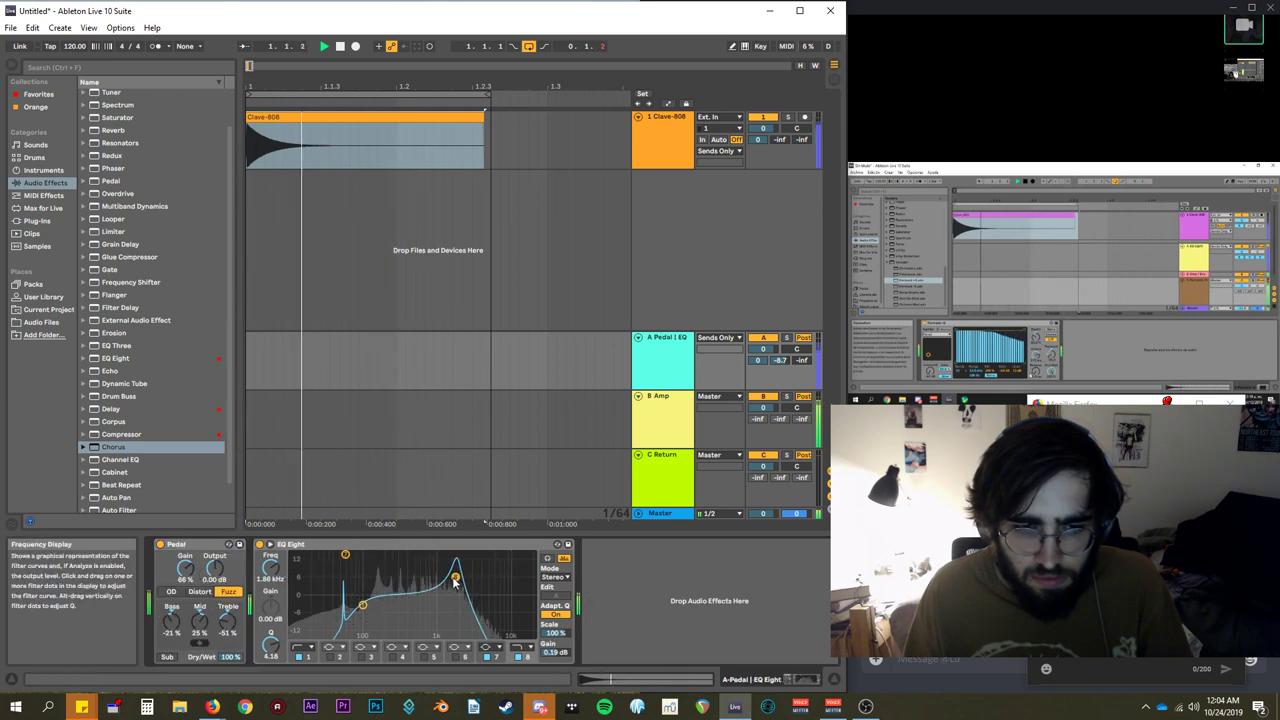
Set the Pedal's treble to -37% with Sub enabled, and settle the EQ Eight high cut at about 1.83 kHz.
left_click_drag(455, 577, 472, 578)
left_click_drag(228, 622, 228, 608)
left_click(166, 657)
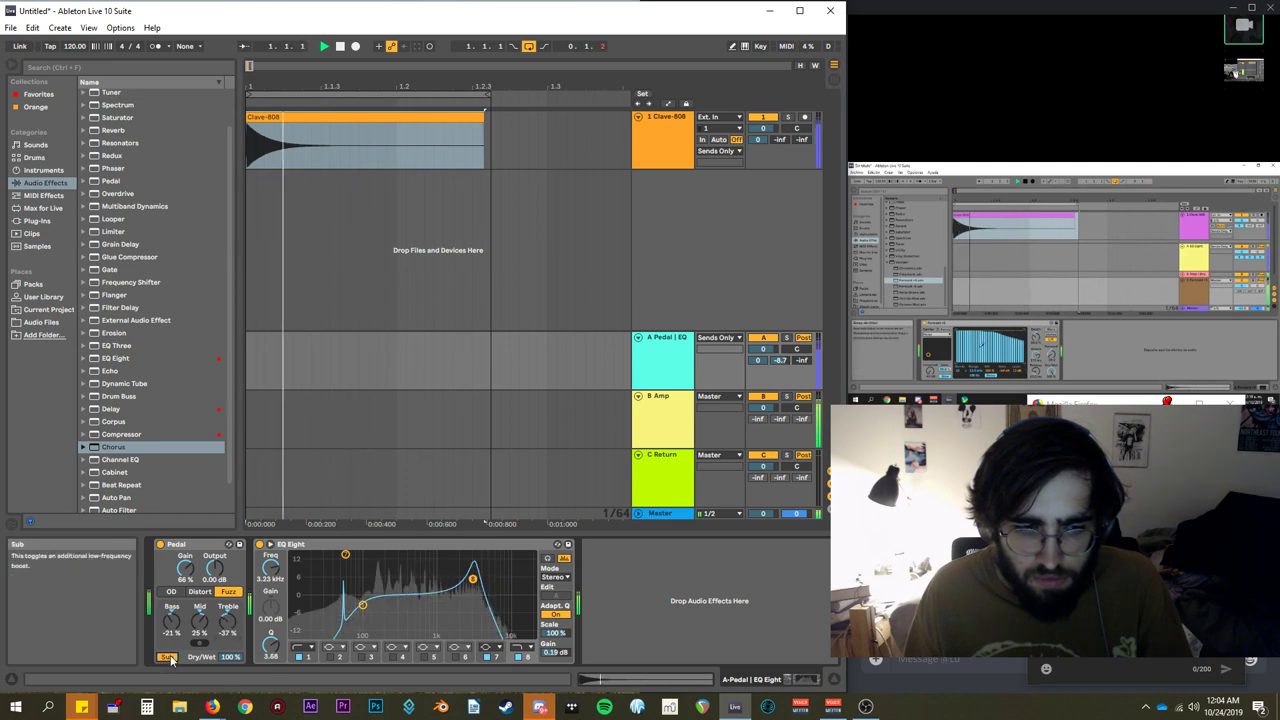
mouse_move(472, 578)
left_mouse_down()
mouse_move(491, 583)
mouse_move(357, 570)
mouse_move(455, 580)
left_mouse_up()
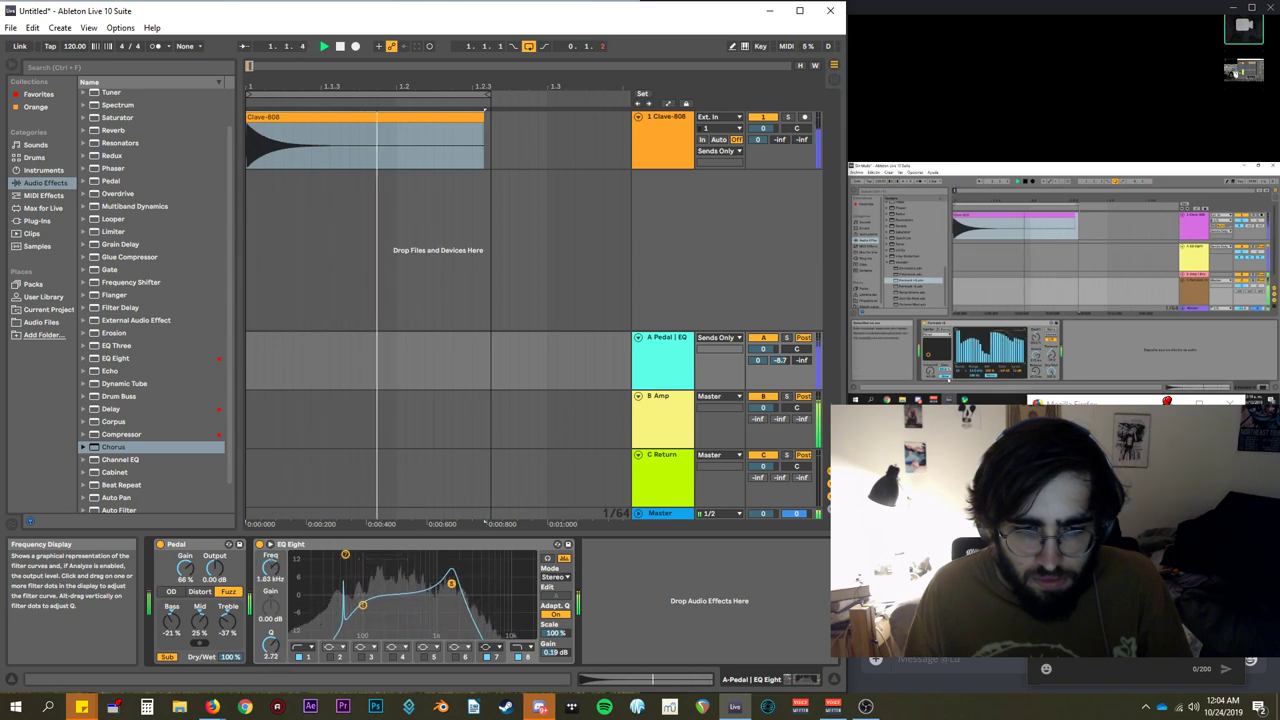
Switch return B's Amp to the Heavy type with Dual output.
left_click(668, 425)
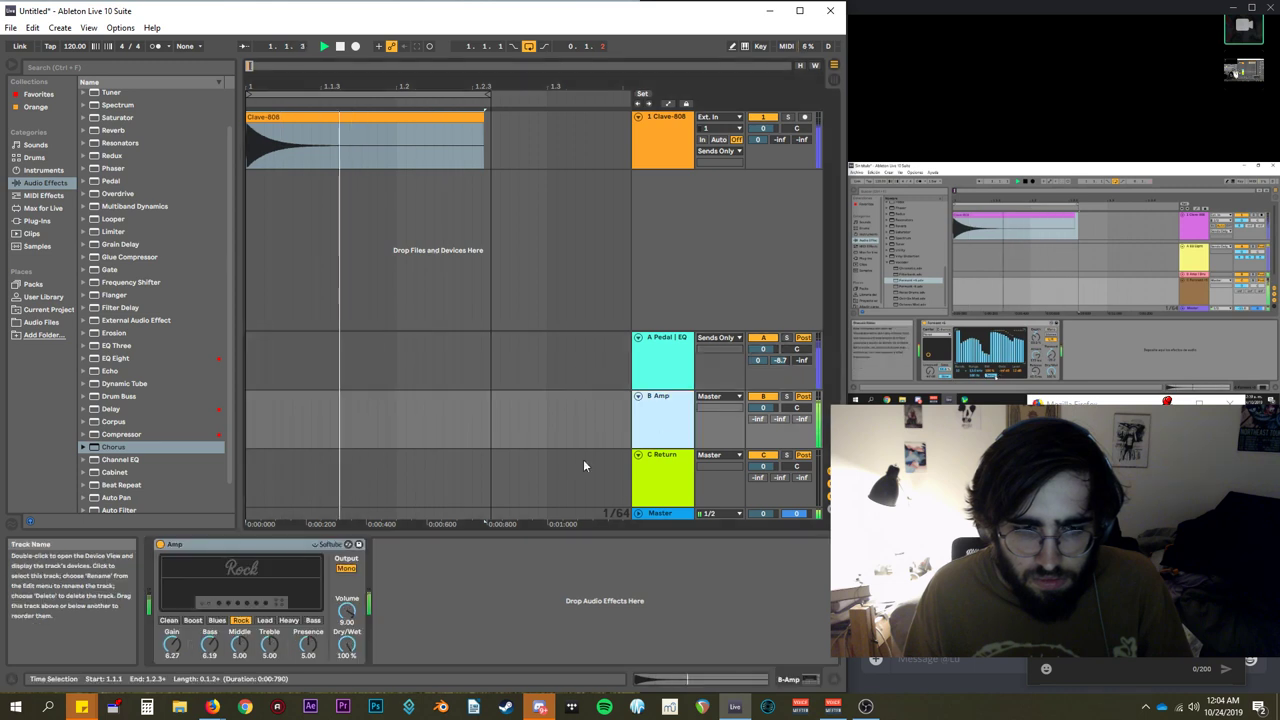
left_click(288, 620)
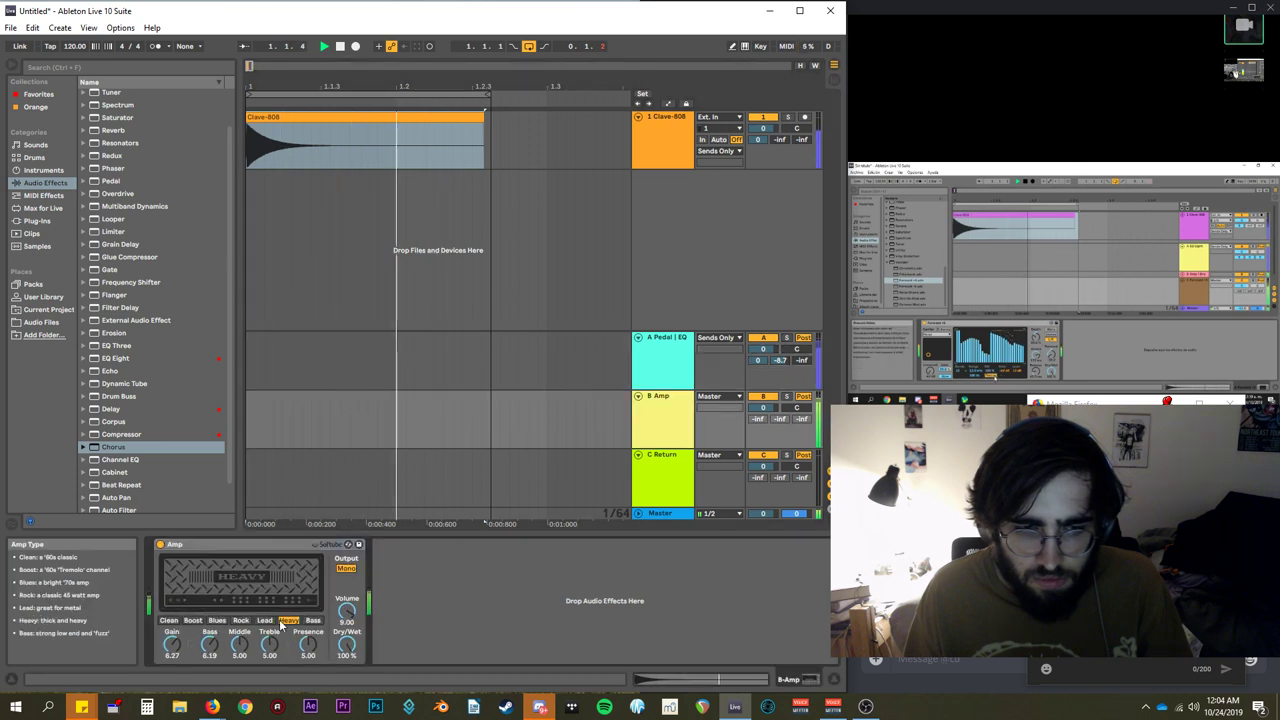
left_click(346, 568)
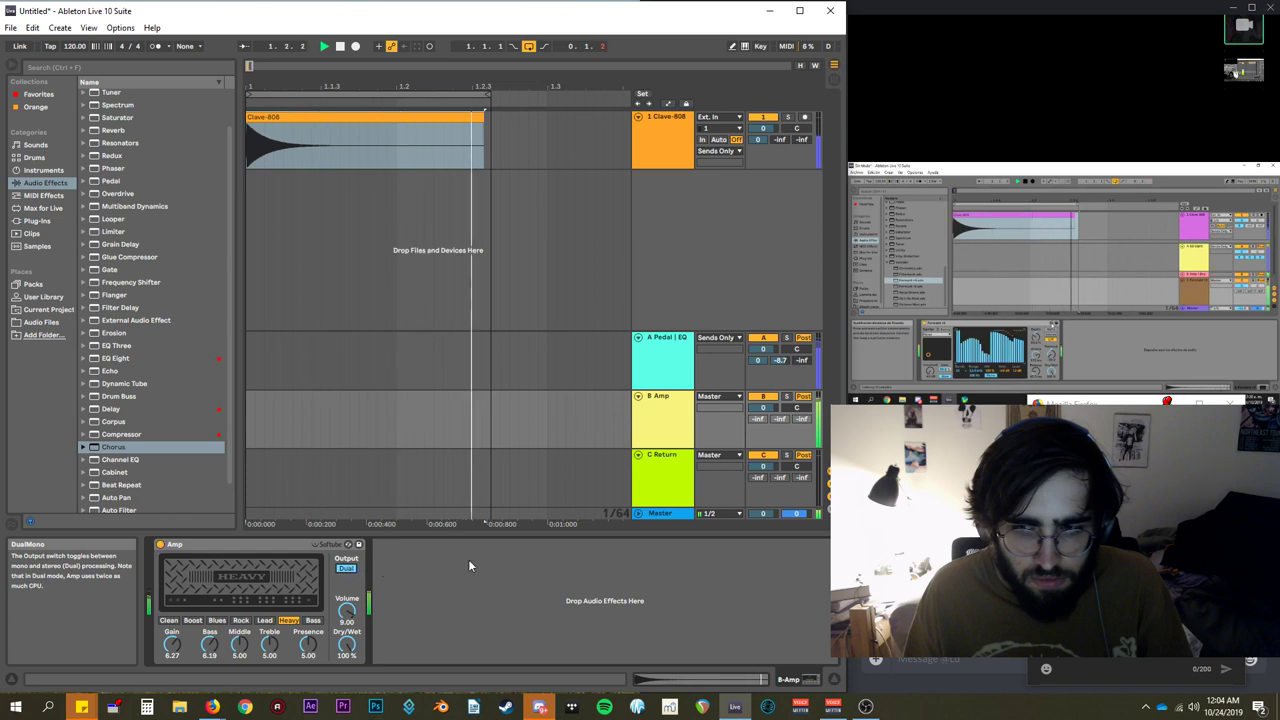
Set return A's send to return C to -19.4 dB and load a Delay onto return C.
left_click(668, 476)
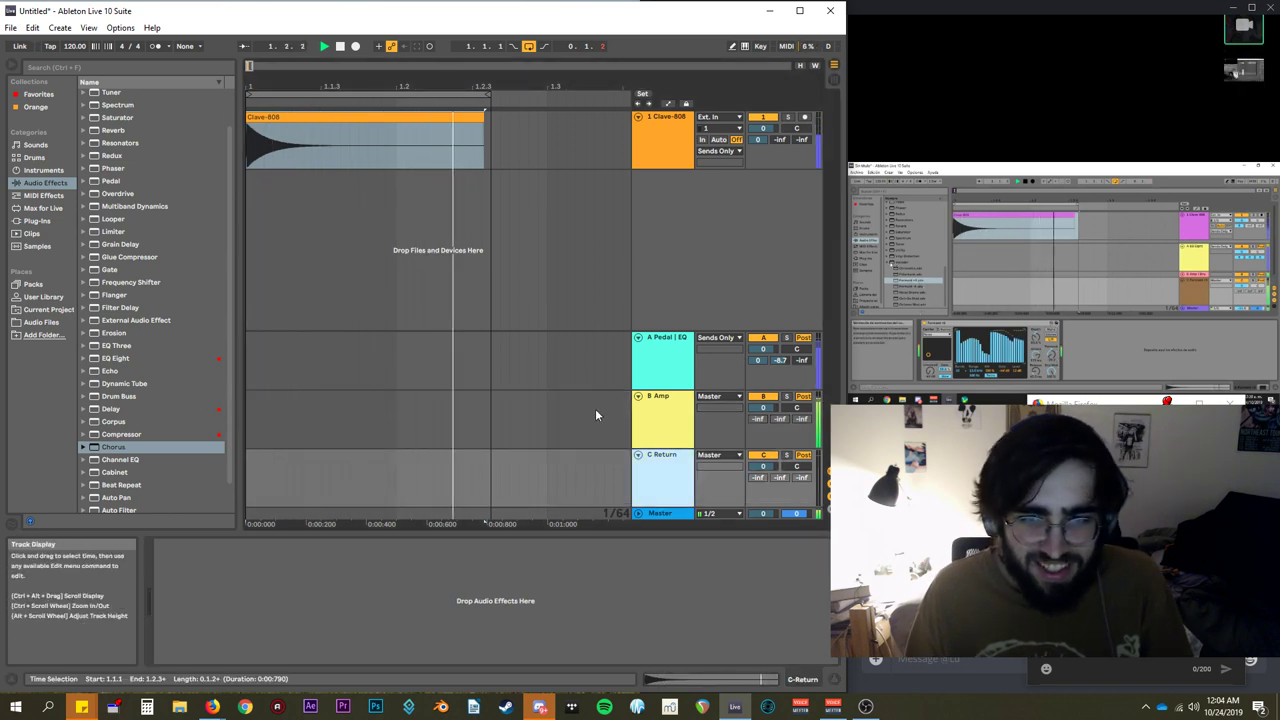
left_click_drag(801, 360, 801, 330)
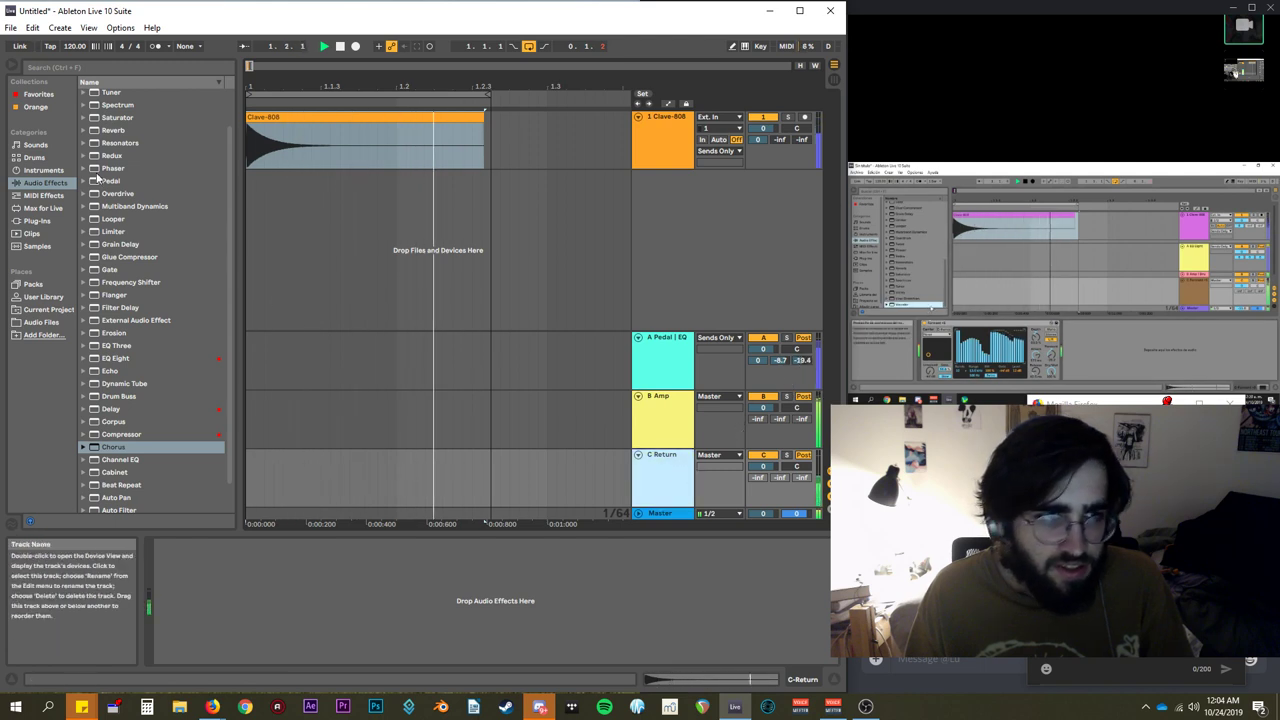
left_click(110, 66)
type("de")
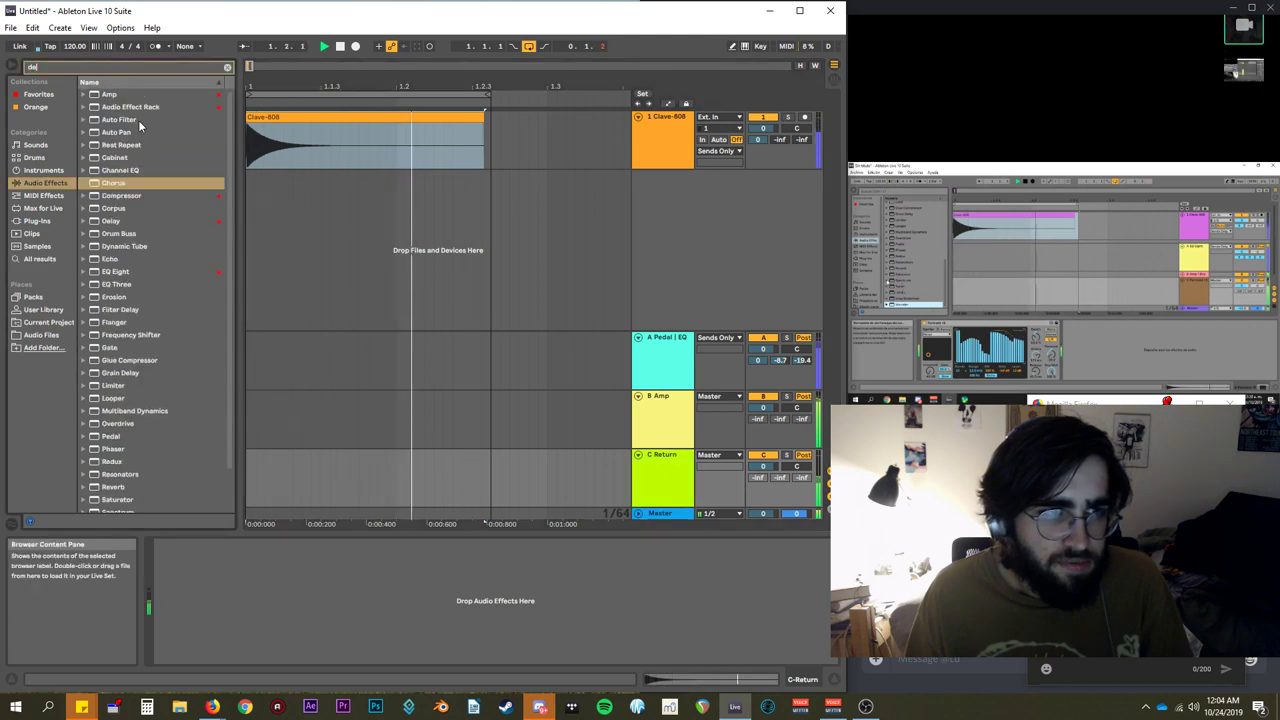
type("lay")
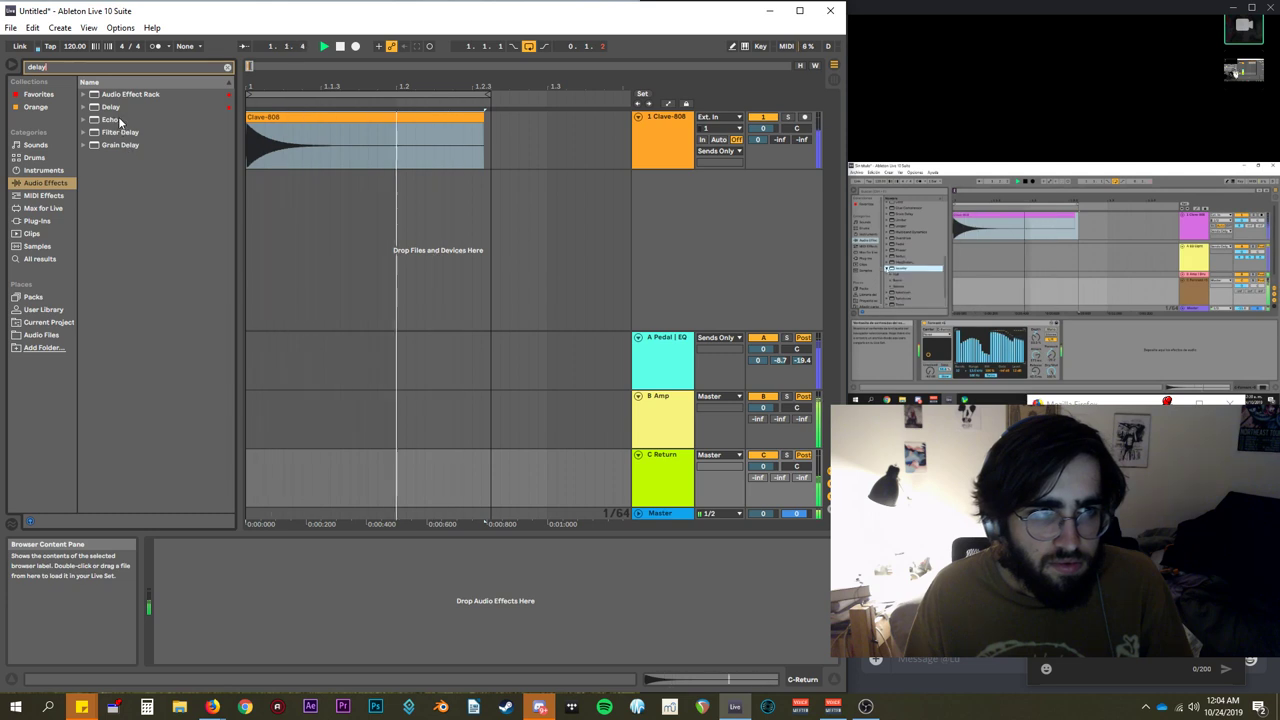
double_click(112, 107)
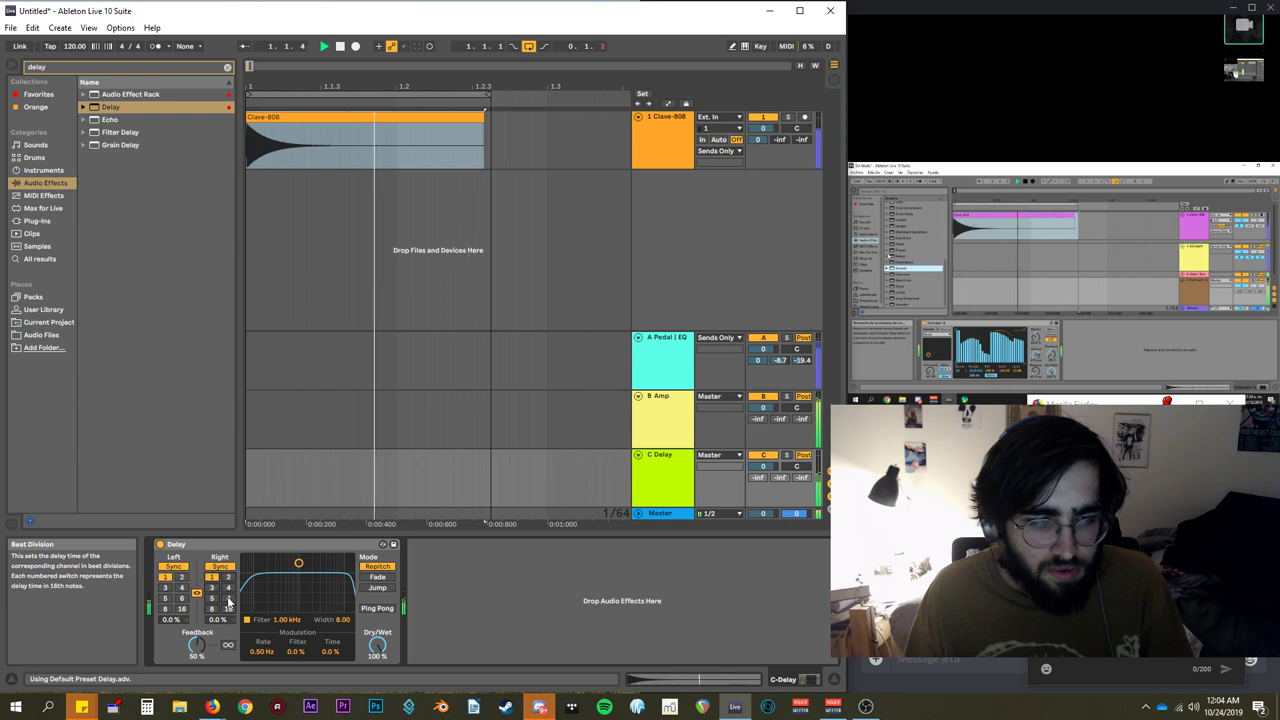
Raise the Delay's feedback to 75% and lower the master volume to about -5.3 dB.
left_click(228, 597)
left_click(212, 577)
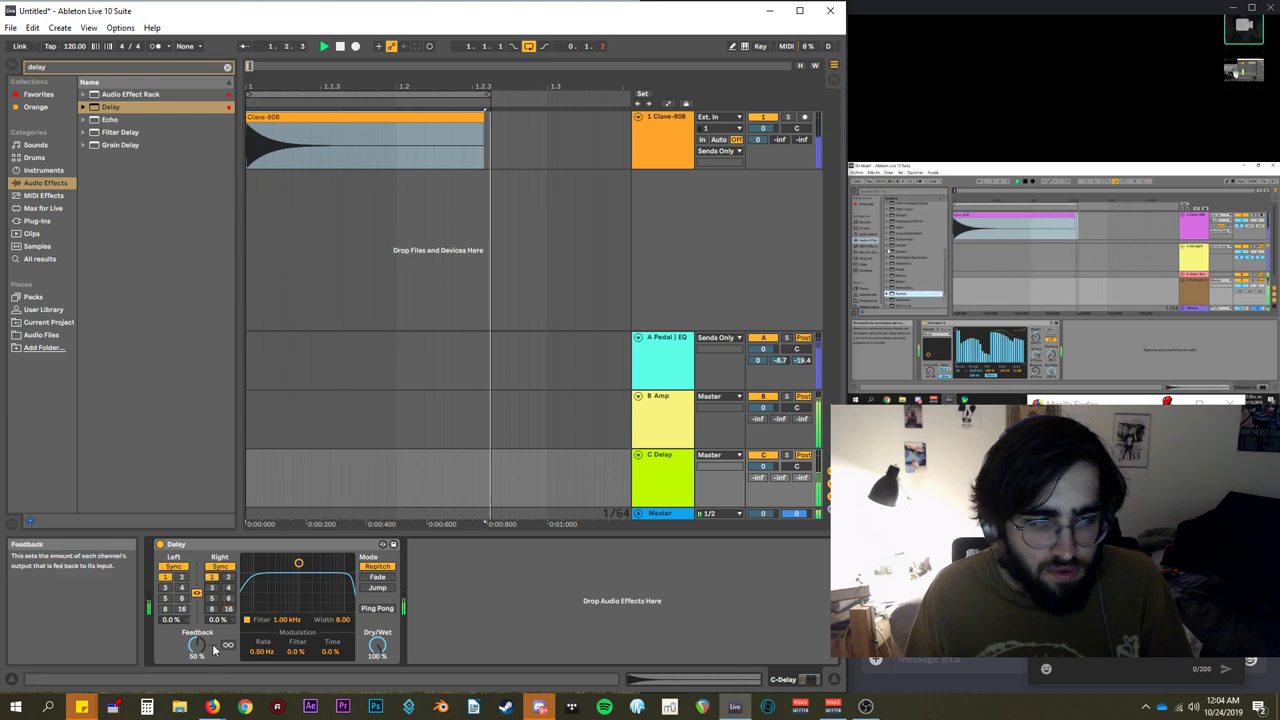
left_click_drag(198, 645, 198, 616)
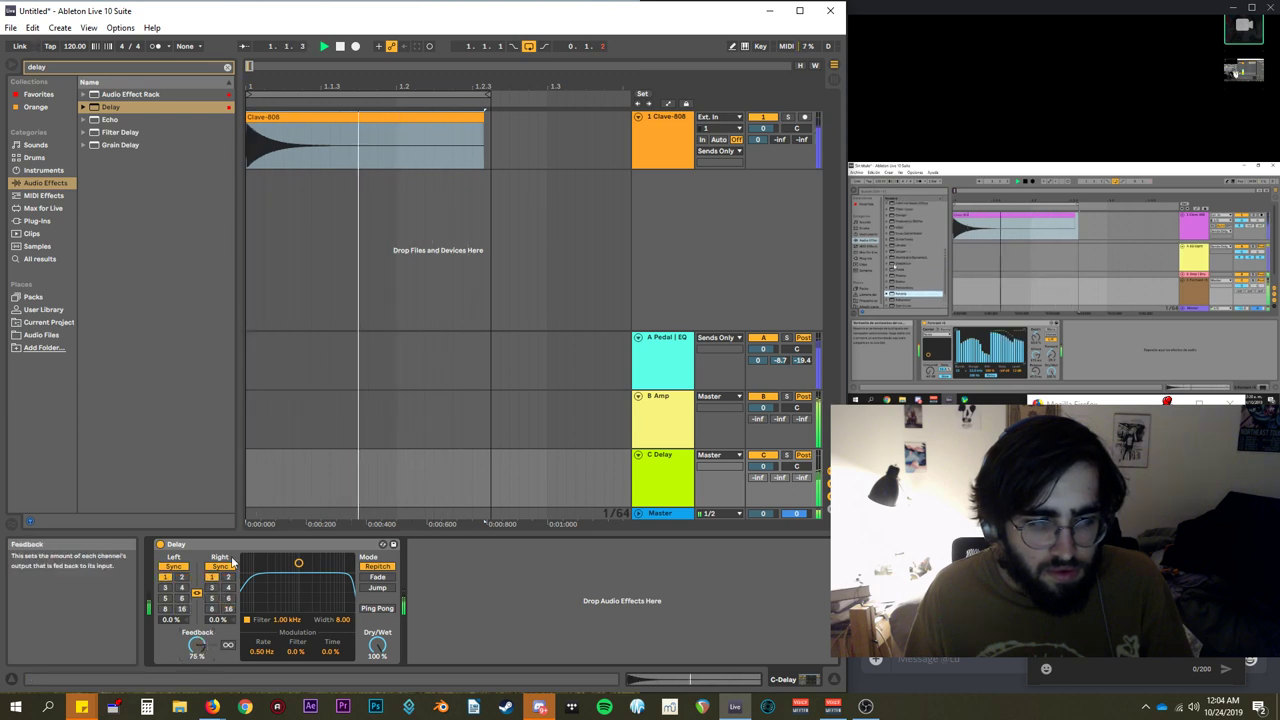
left_click_drag(774, 514, 763, 549)
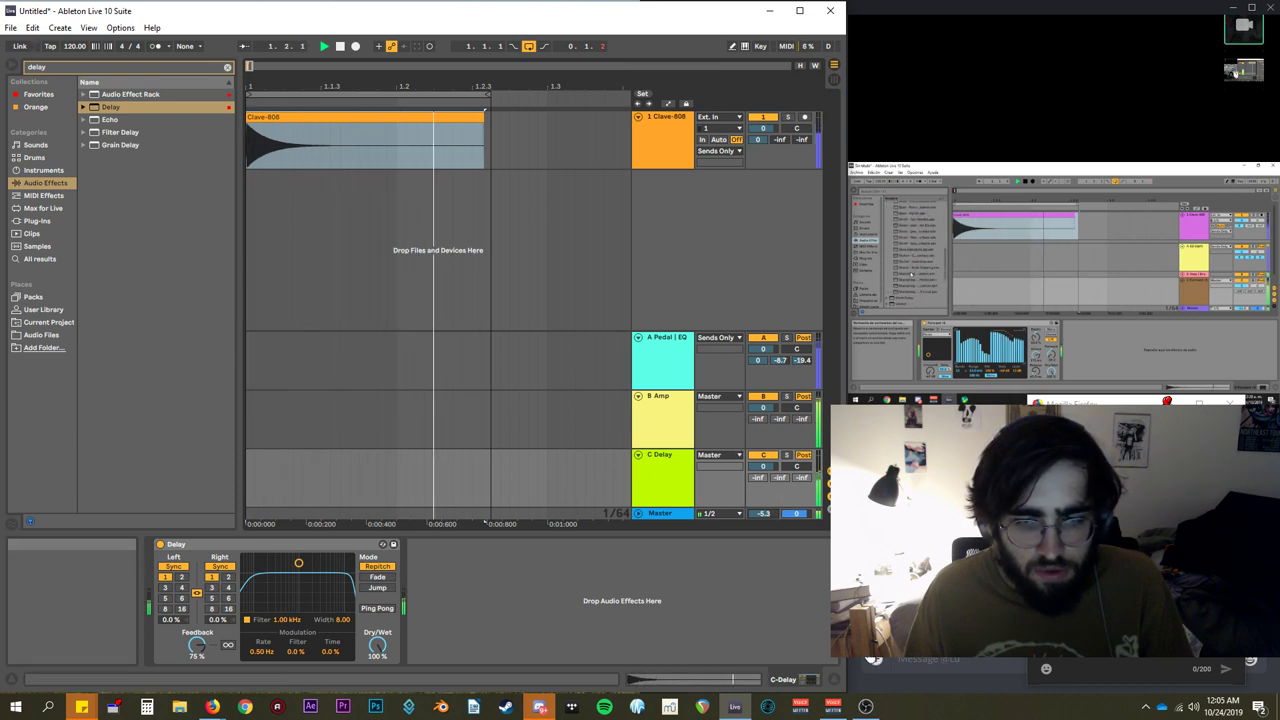
Open the call participant's options in Discord, shift the Firefox pop-up window aside, and return to Ableton Live.
right_click(946, 347)
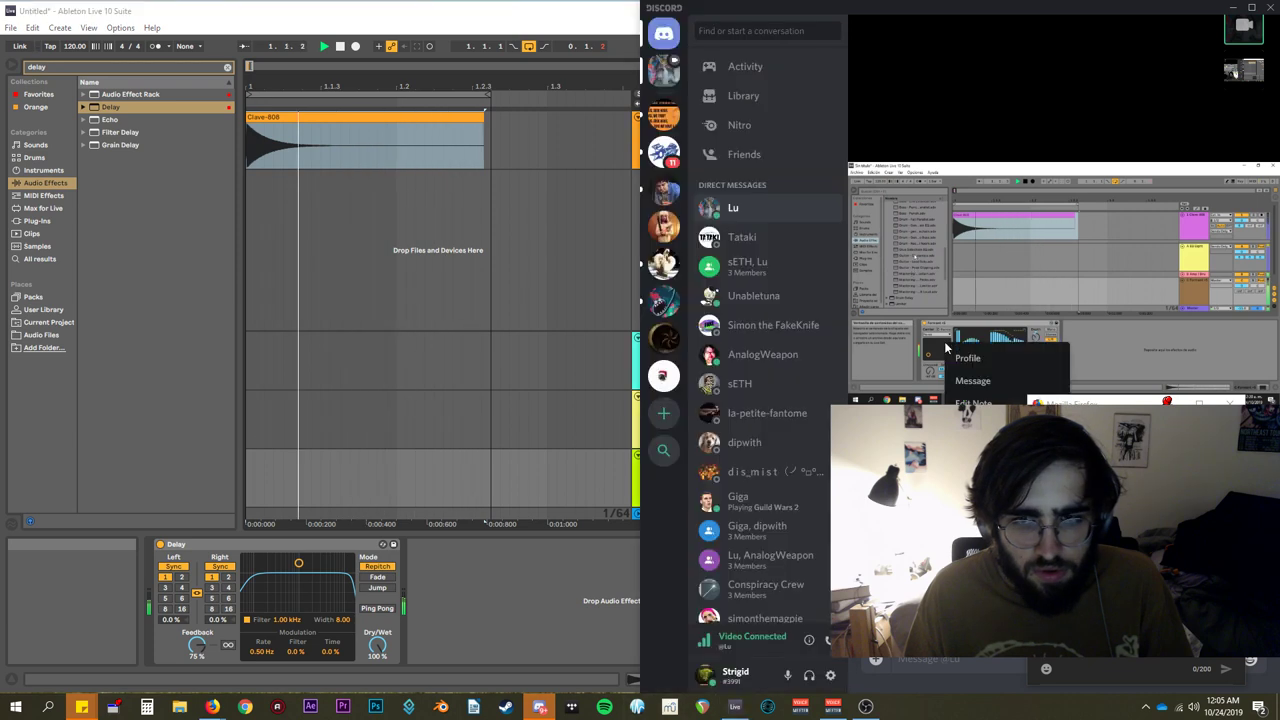
left_click_drag(1114, 408, 1147, 400)
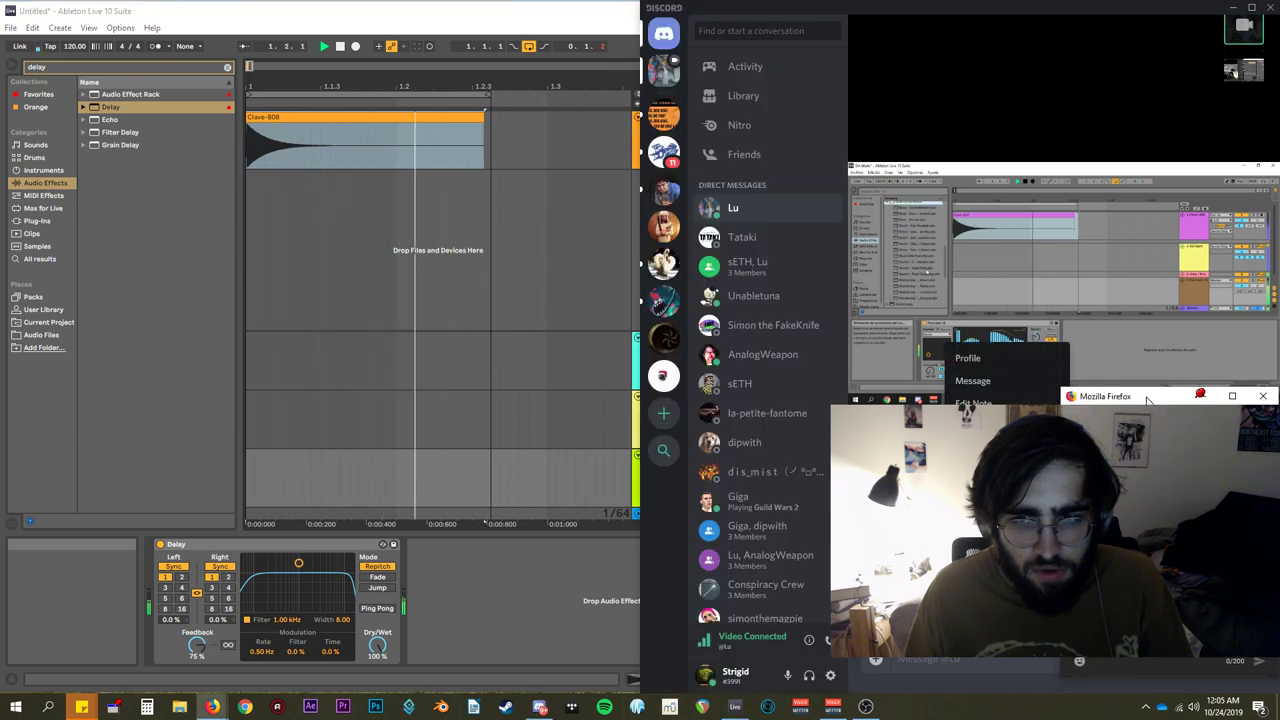
left_click(539, 706)
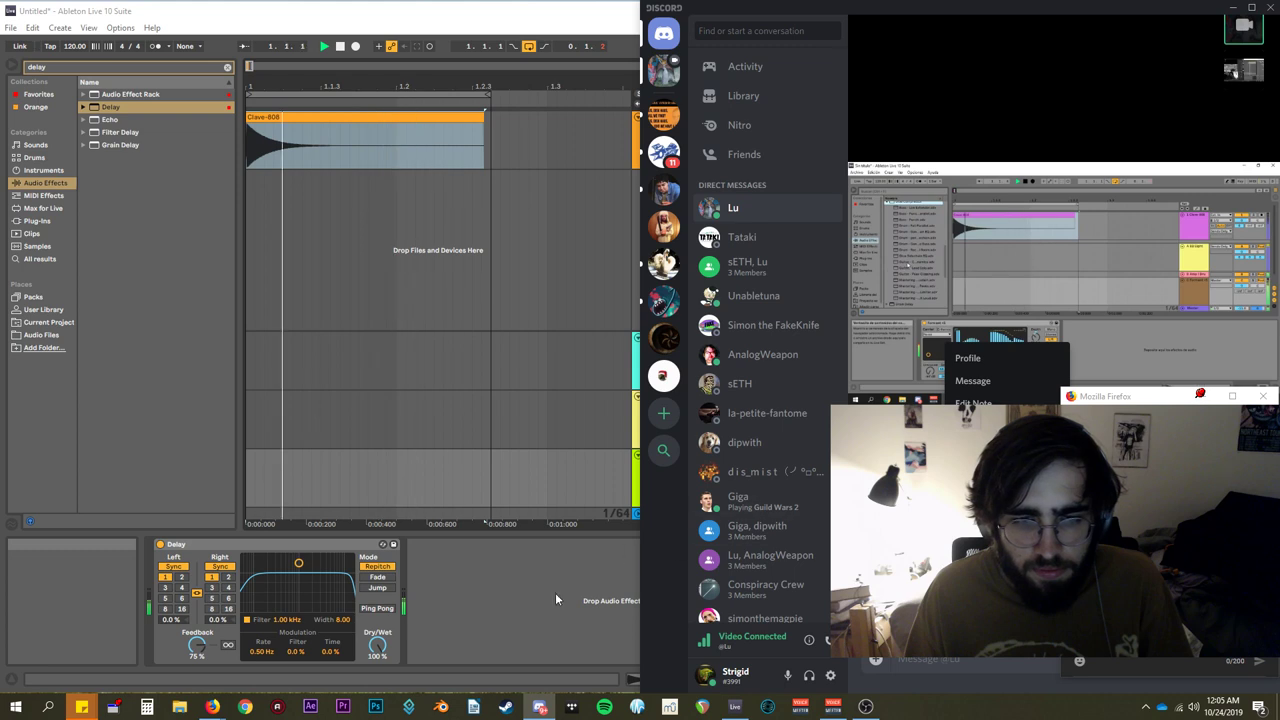
left_click(462, 22)
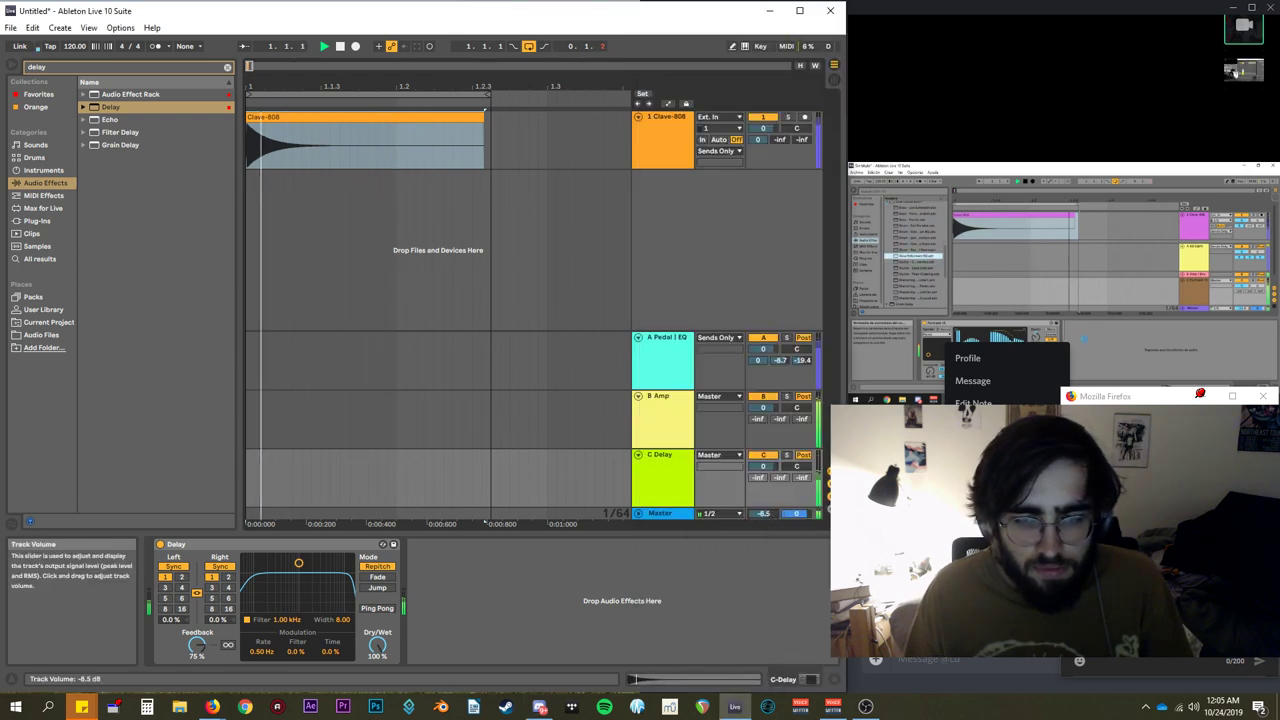
Set the master volume to -3.5 dB and the Delay to 84% feedback with its filter at 2.59 kHz, width 7.21.
mouse_move(763, 513)
left_mouse_down()
mouse_move(763, 527)
mouse_move(762, 496)
left_mouse_up()
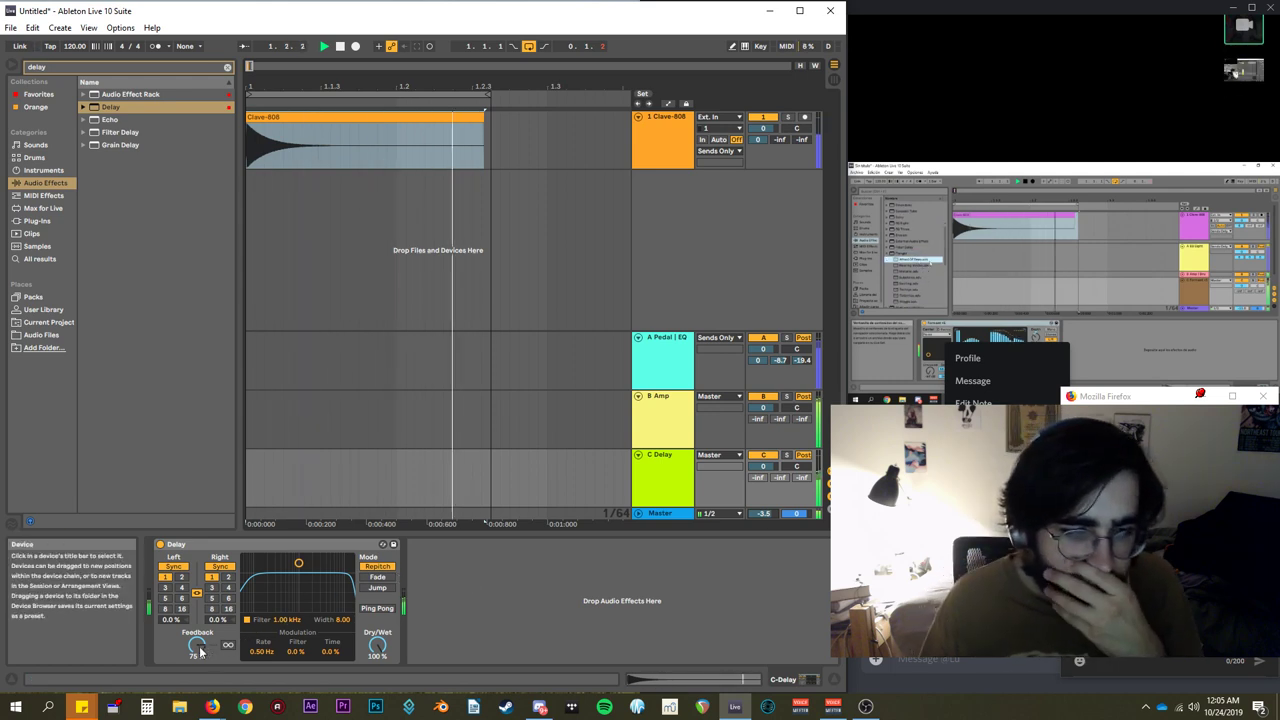
left_click_drag(197, 645, 197, 633)
left_click_drag(298, 563, 316, 567)
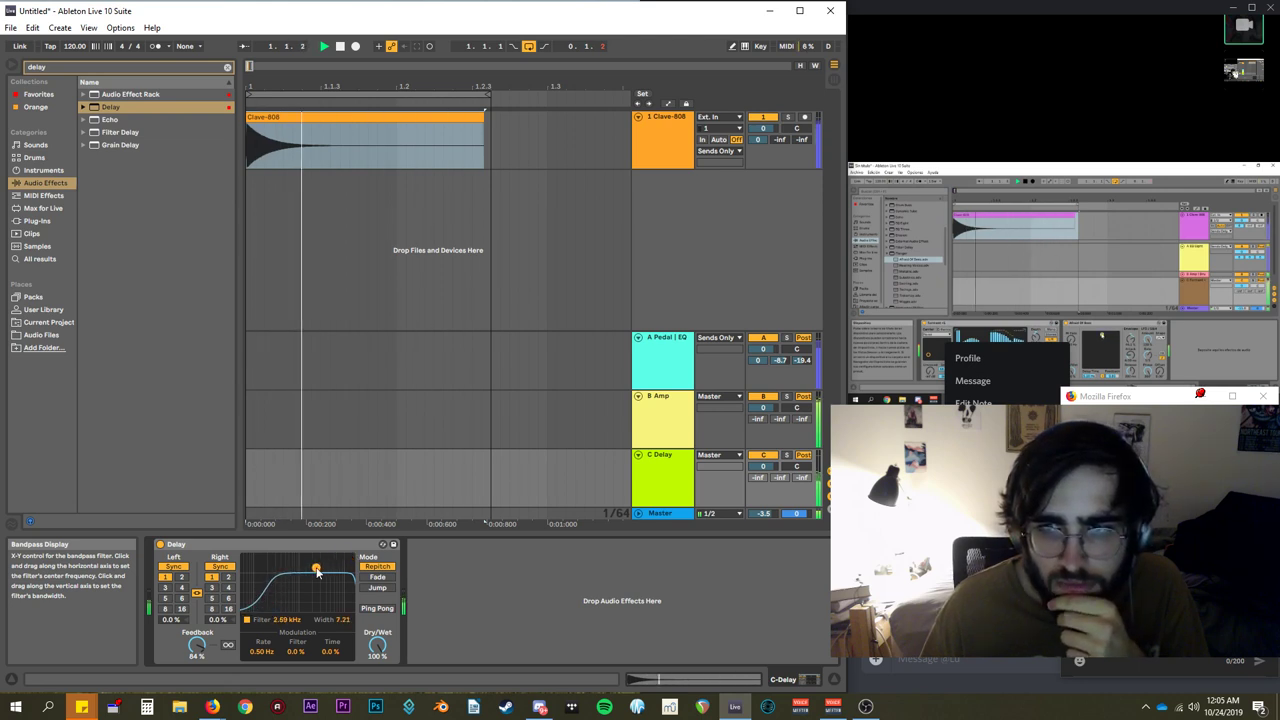
left_click(227, 68)
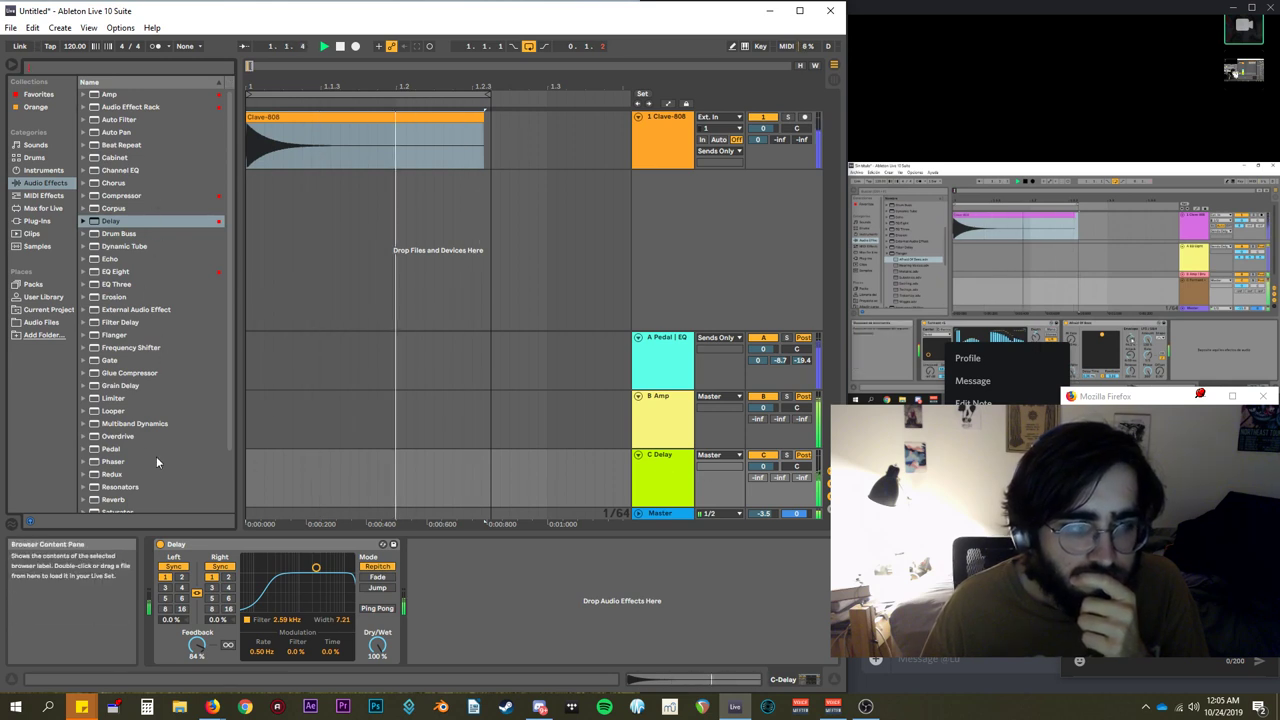
Load the favorite Pitch Hack after the Delay on return C, with +36 st transposition, 1/128 rate and 95% recycle.
left_click(28, 97)
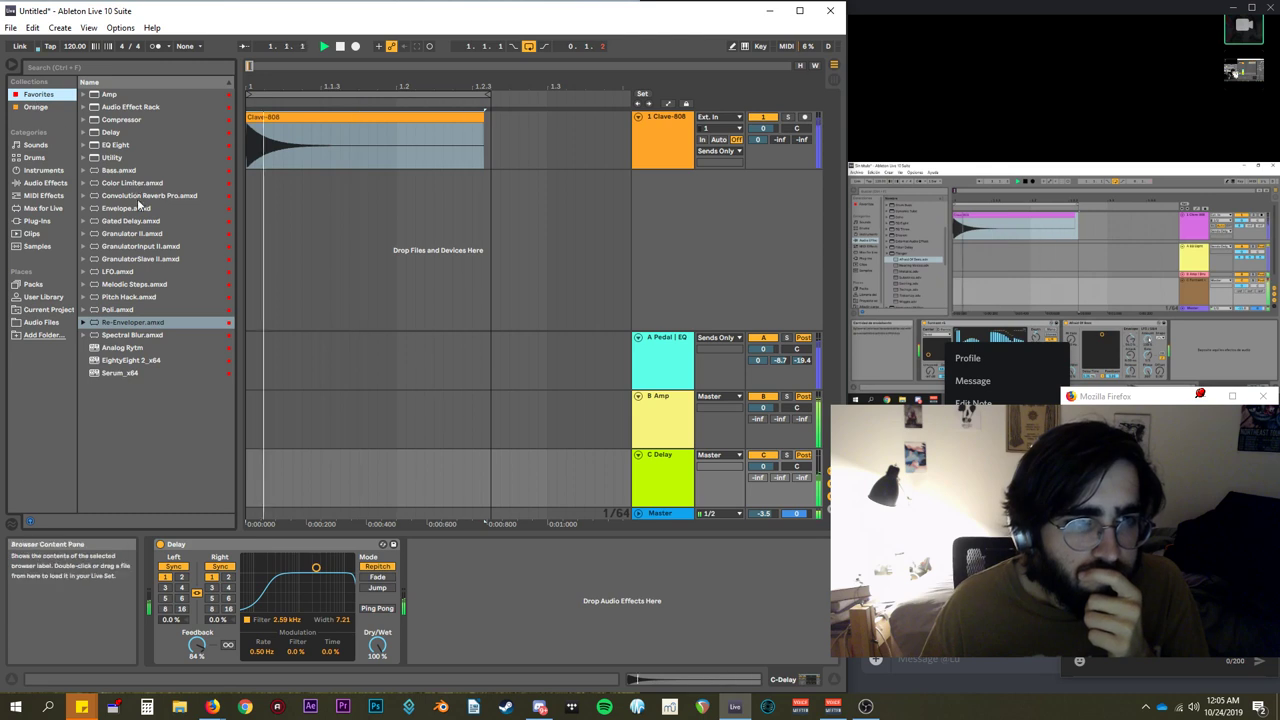
left_click(155, 297)
left_click_drag(574, 532, 574, 565)
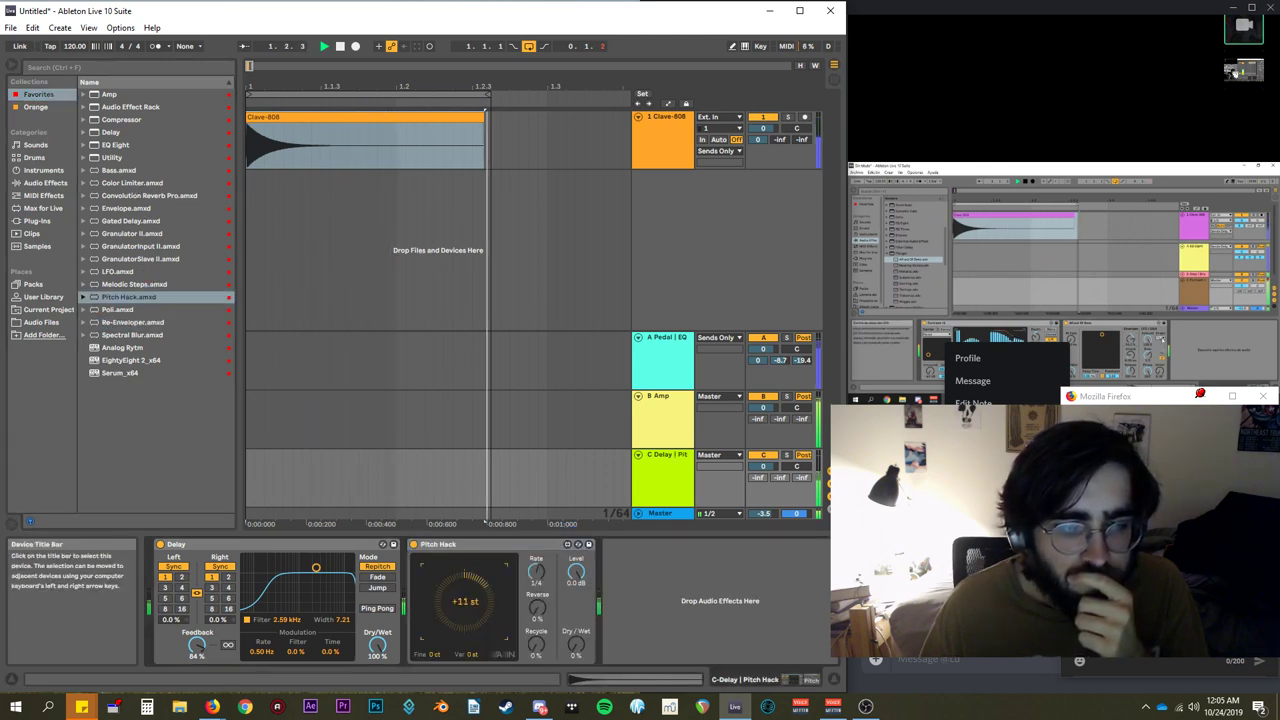
left_click_drag(590, 634, 590, 575)
left_click_drag(576, 645, 576, 640)
left_click_drag(486, 610, 536, 625)
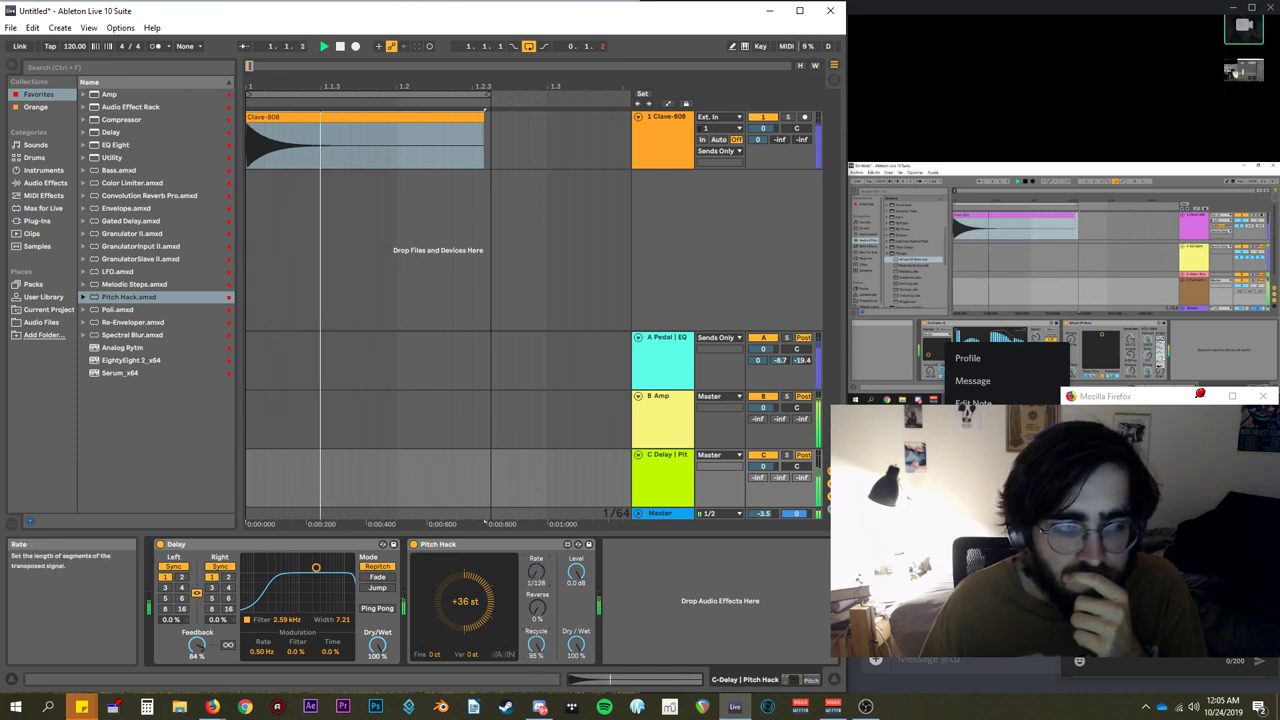
Set return C's Pitch Hack to +30 st transposition, 24 st variation and 77% dry/wet.
left_click(665, 420)
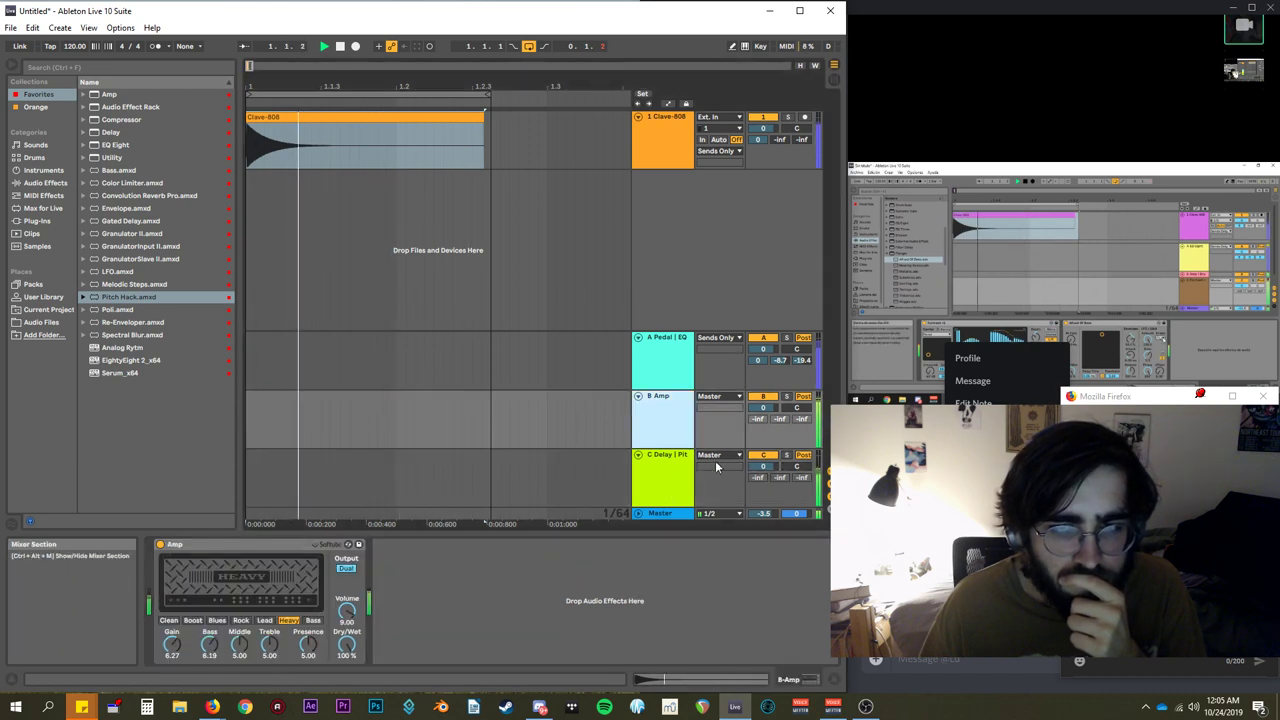
left_click(664, 478)
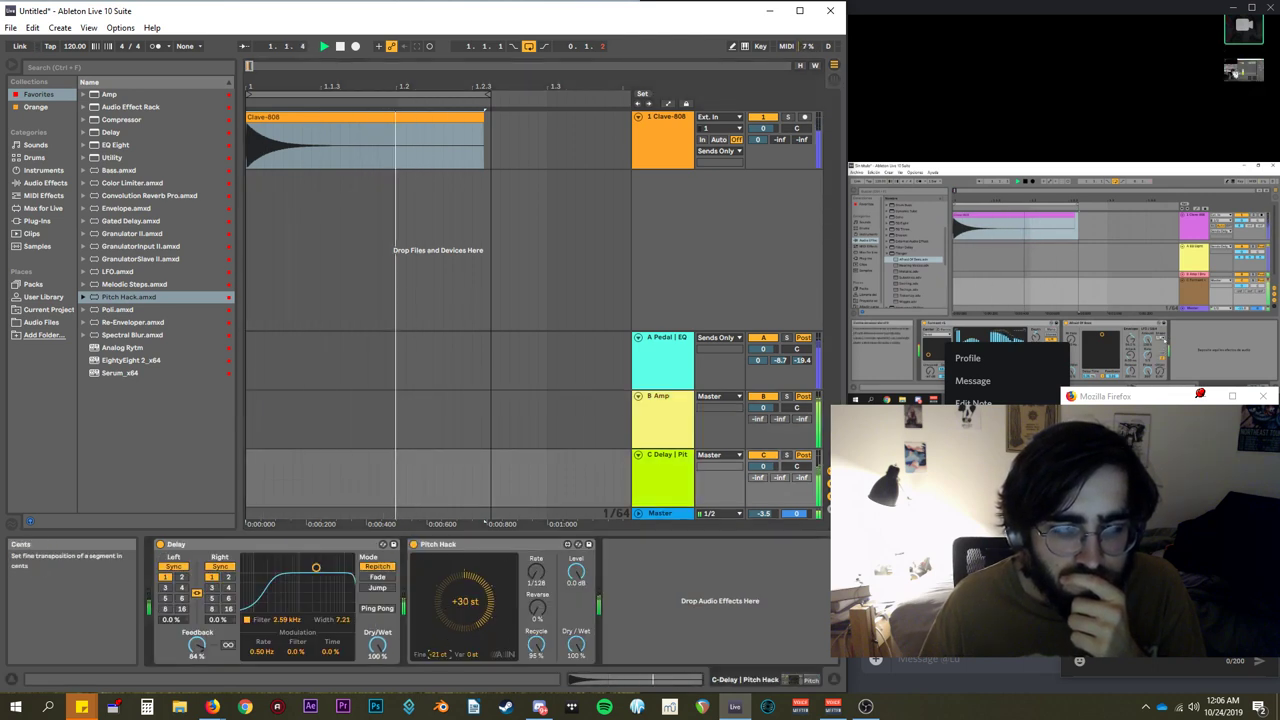
left_click_drag(476, 654, 476, 606)
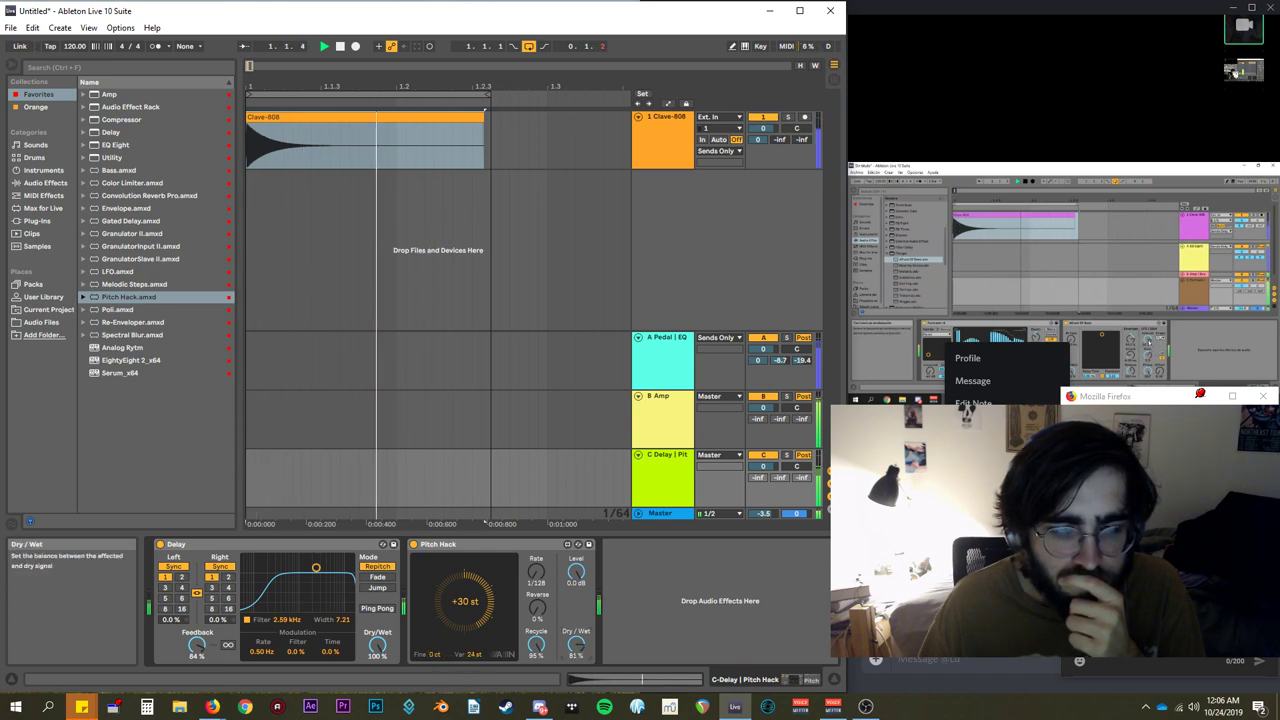
left_click_drag(576, 644, 576, 664)
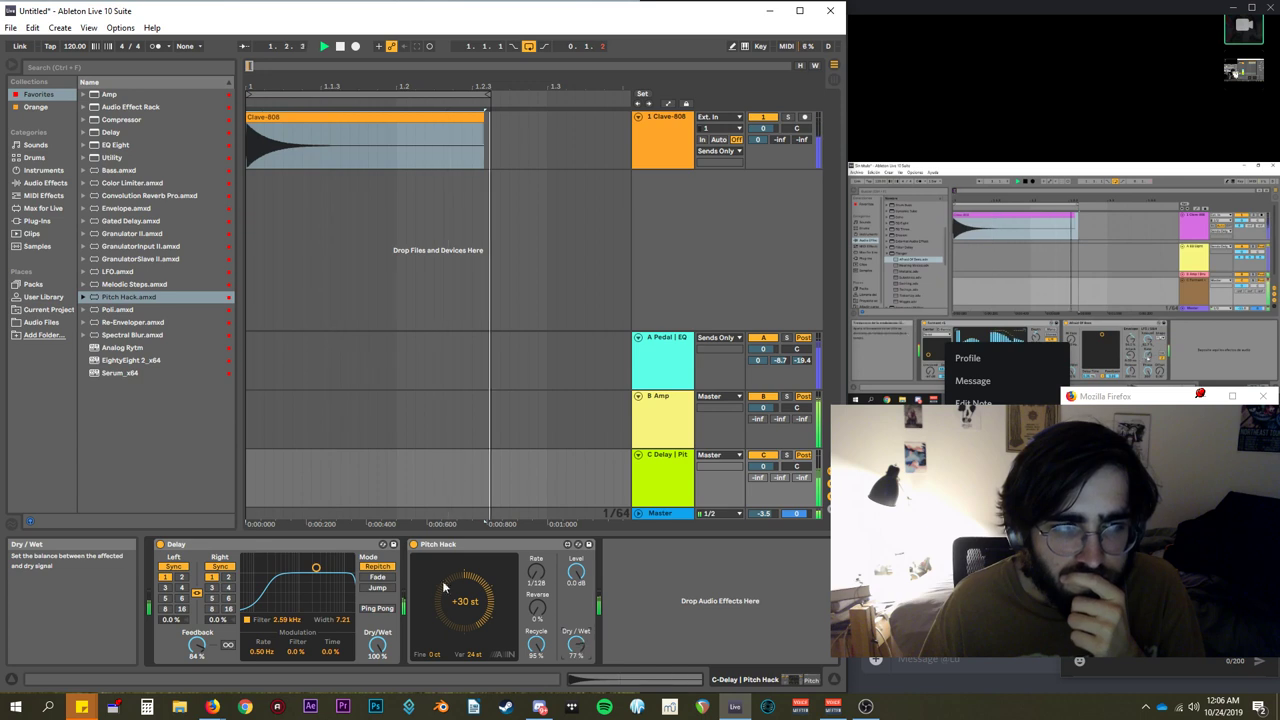
Add a Fuzz Pedal with 63% gain and 3.49 dB output to return C, and set Pitch Hack to 29% recycle, 60% dry/wet.
left_click(34, 157)
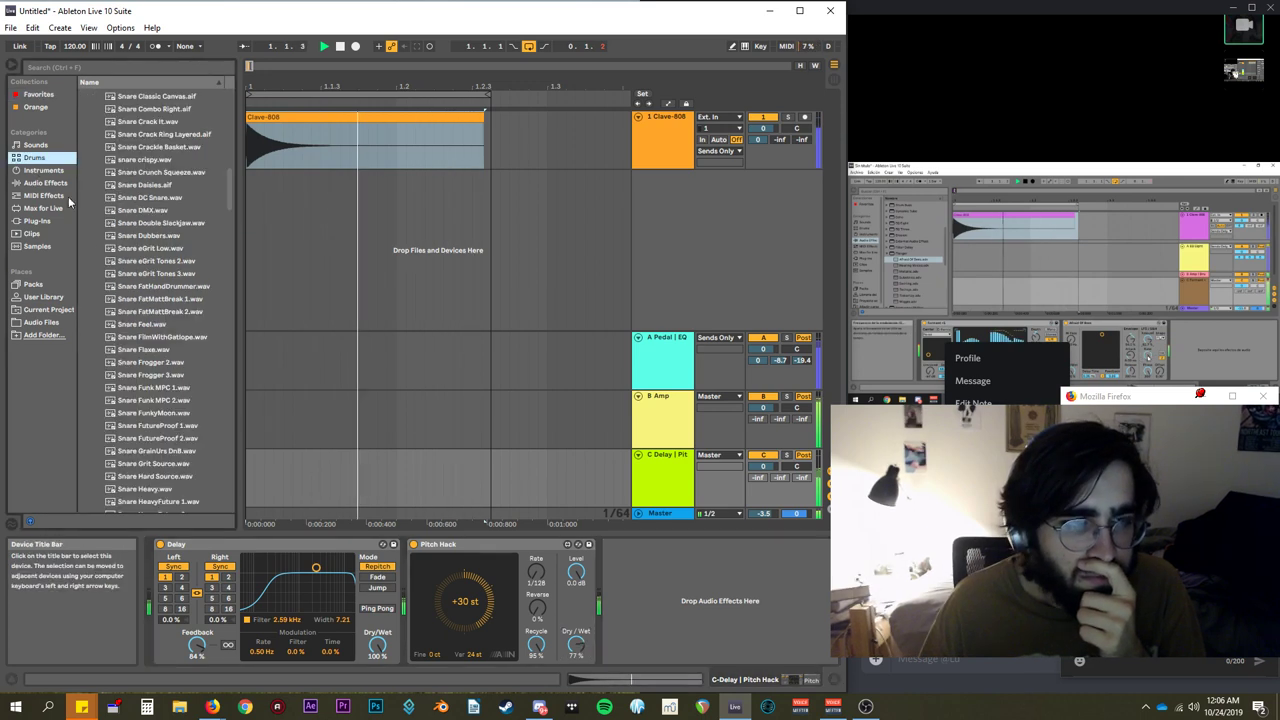
left_click(40, 195)
left_click(32, 171)
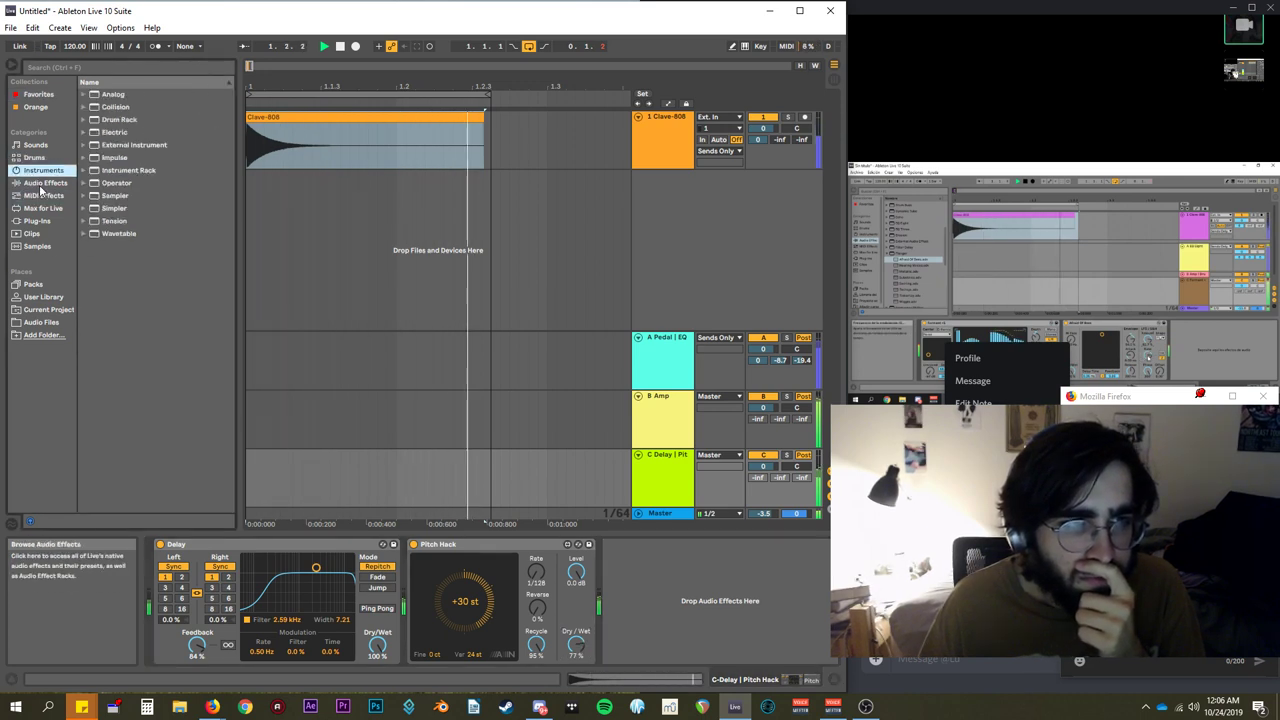
left_click(38, 182)
scroll(164, 426, "down", 2)
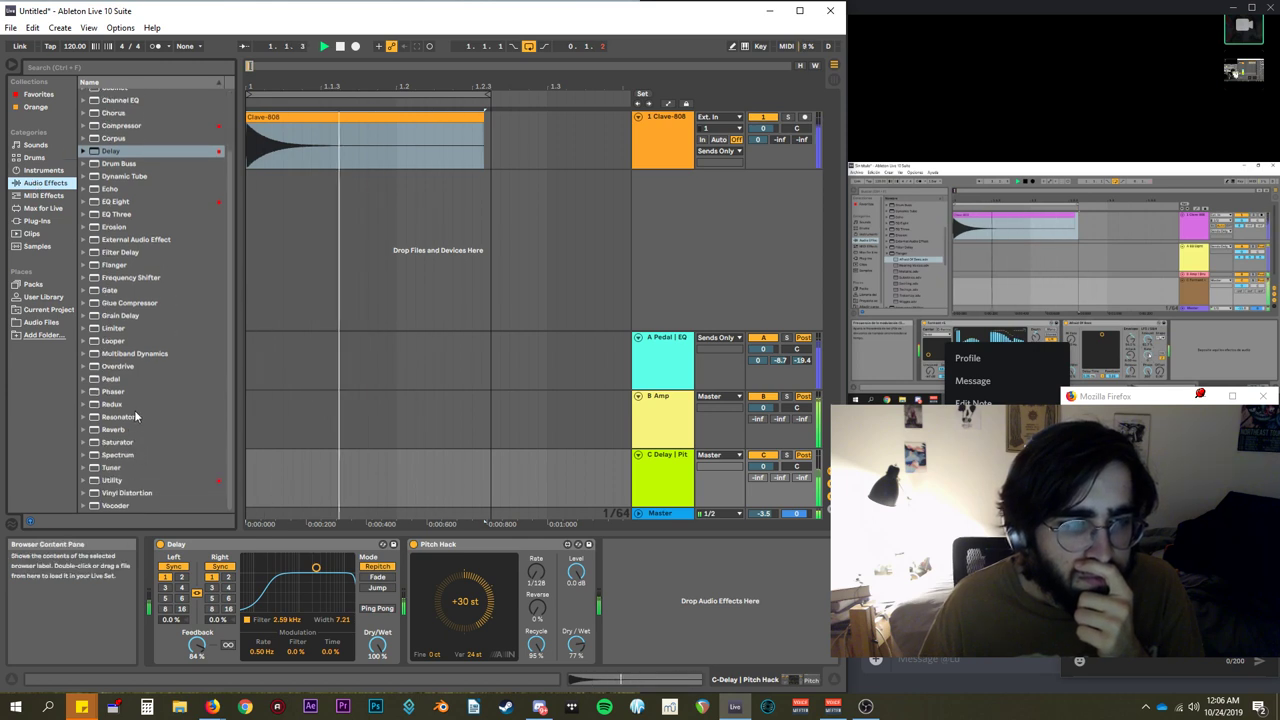
scroll(134, 410, "up", 2)
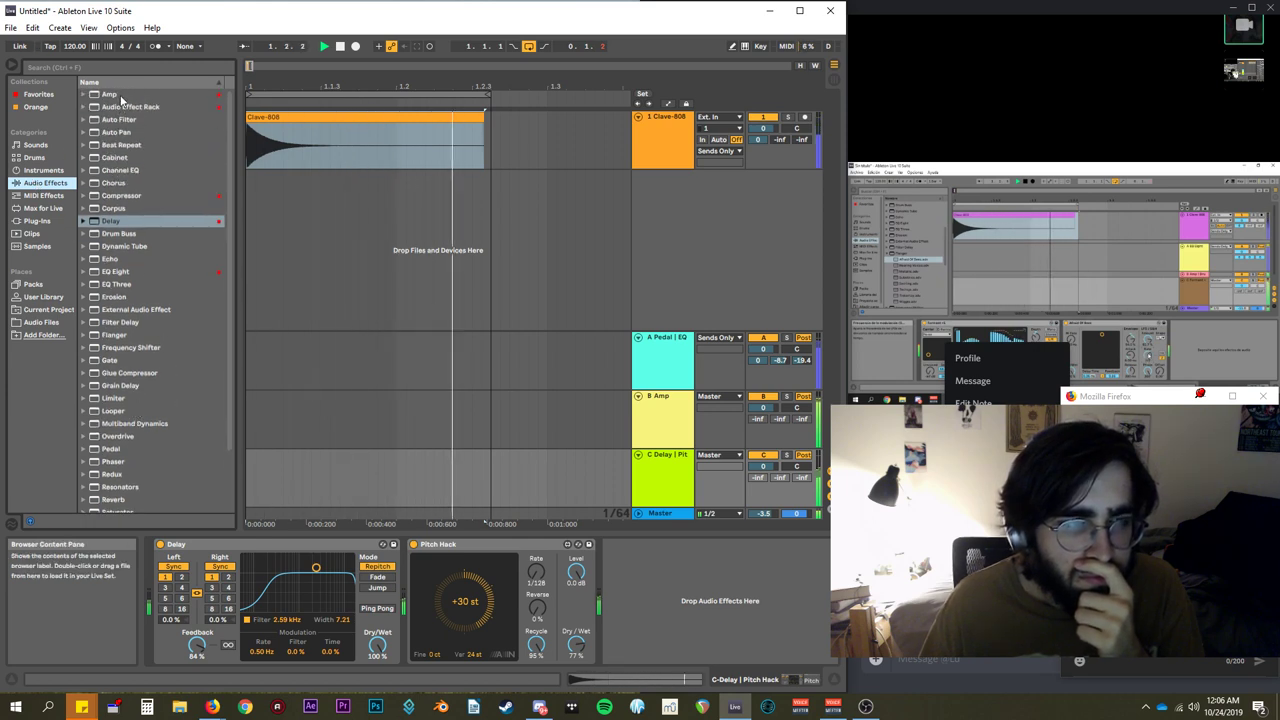
double_click(128, 449)
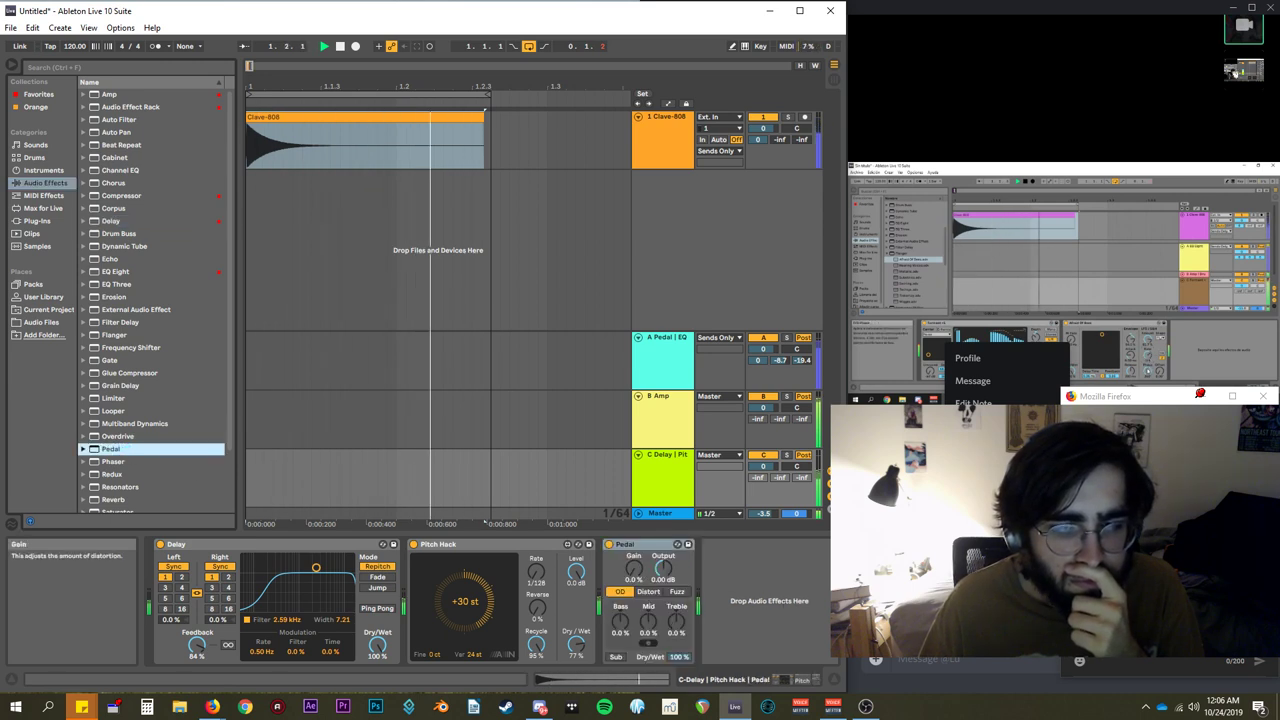
left_click_drag(634, 570, 637, 521)
left_click(677, 591)
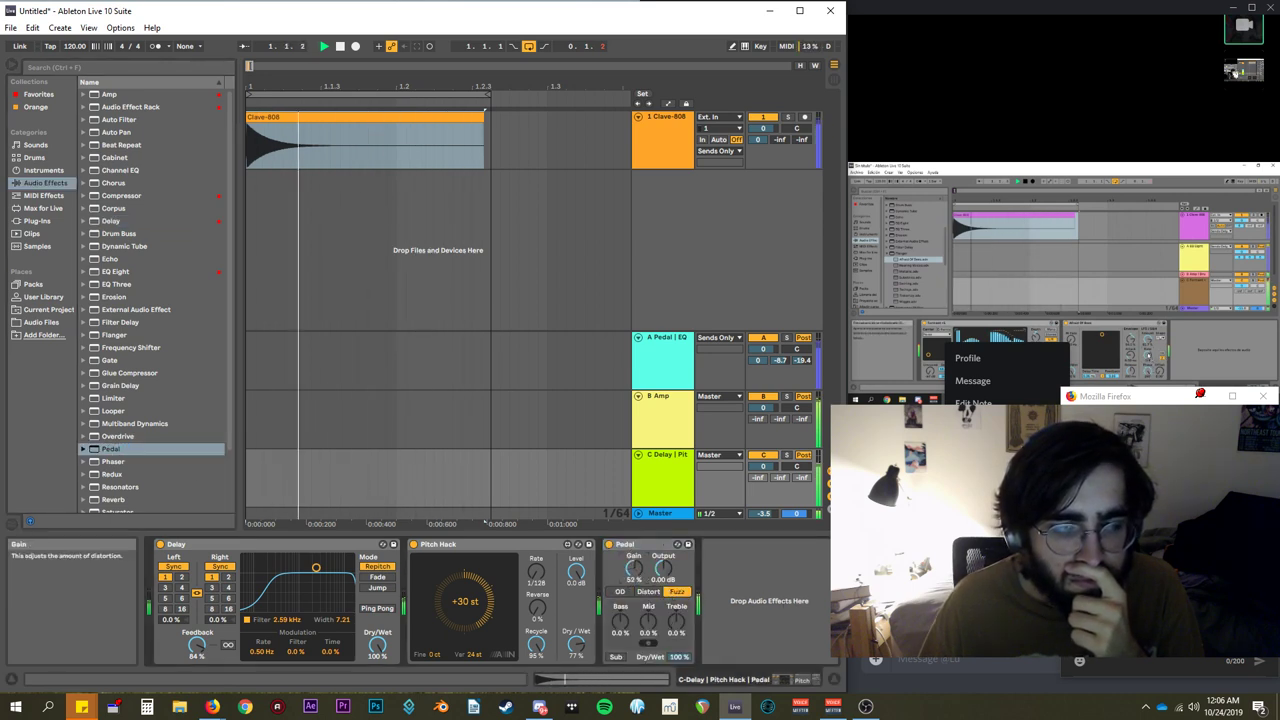
left_click_drag(576, 645, 576, 697)
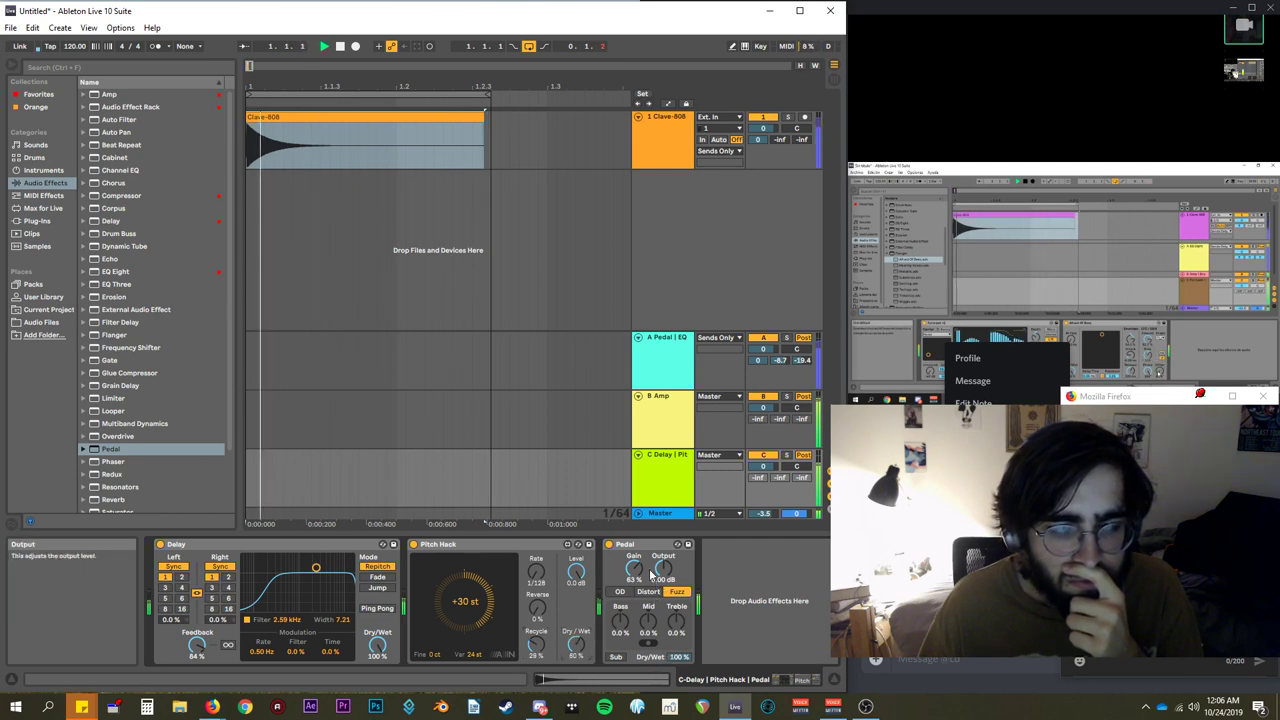
left_click_drag(663, 571, 663, 550)
Restart playback and lower the master volume to -12.1 dB.
key("space")
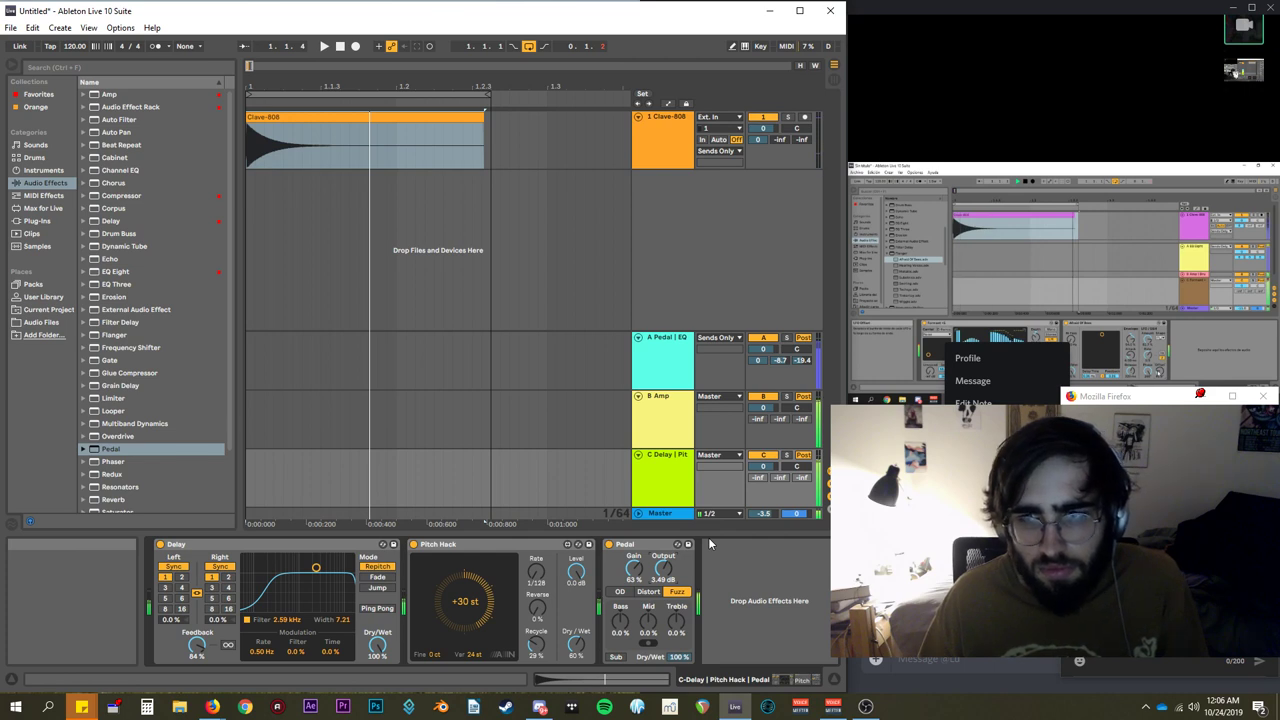
key("space")
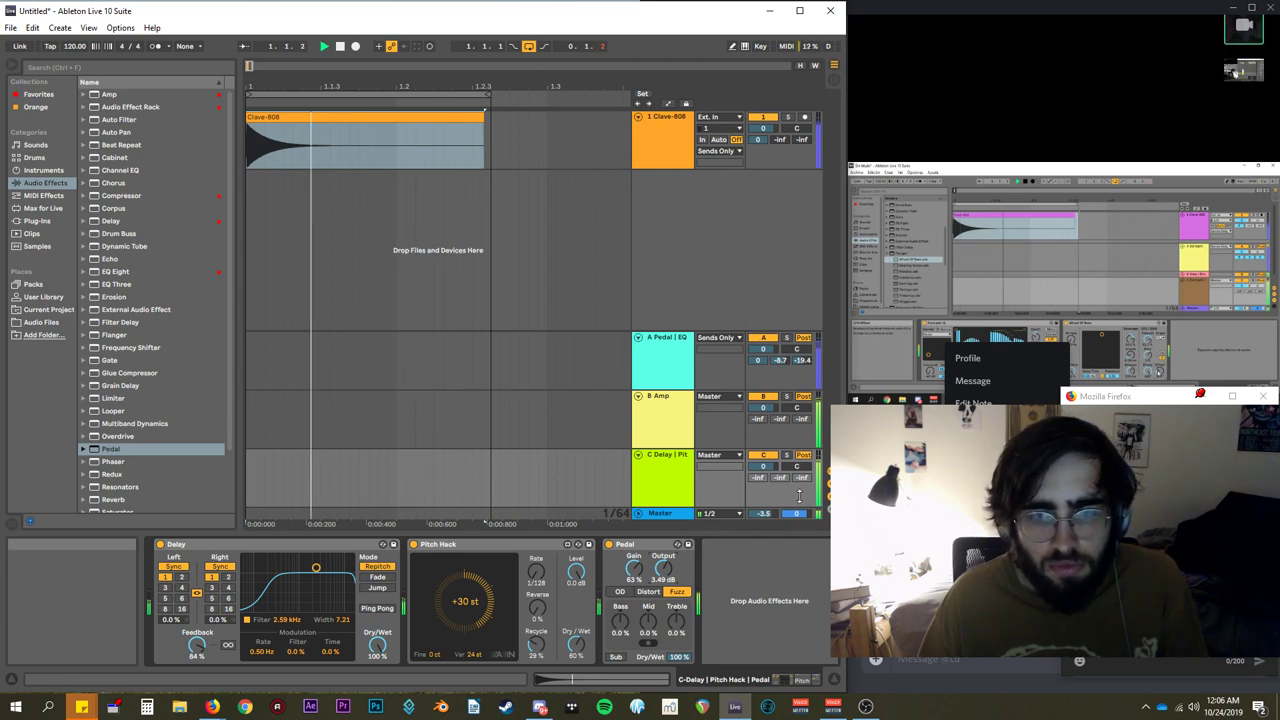
left_click_drag(765, 513, 765, 560)
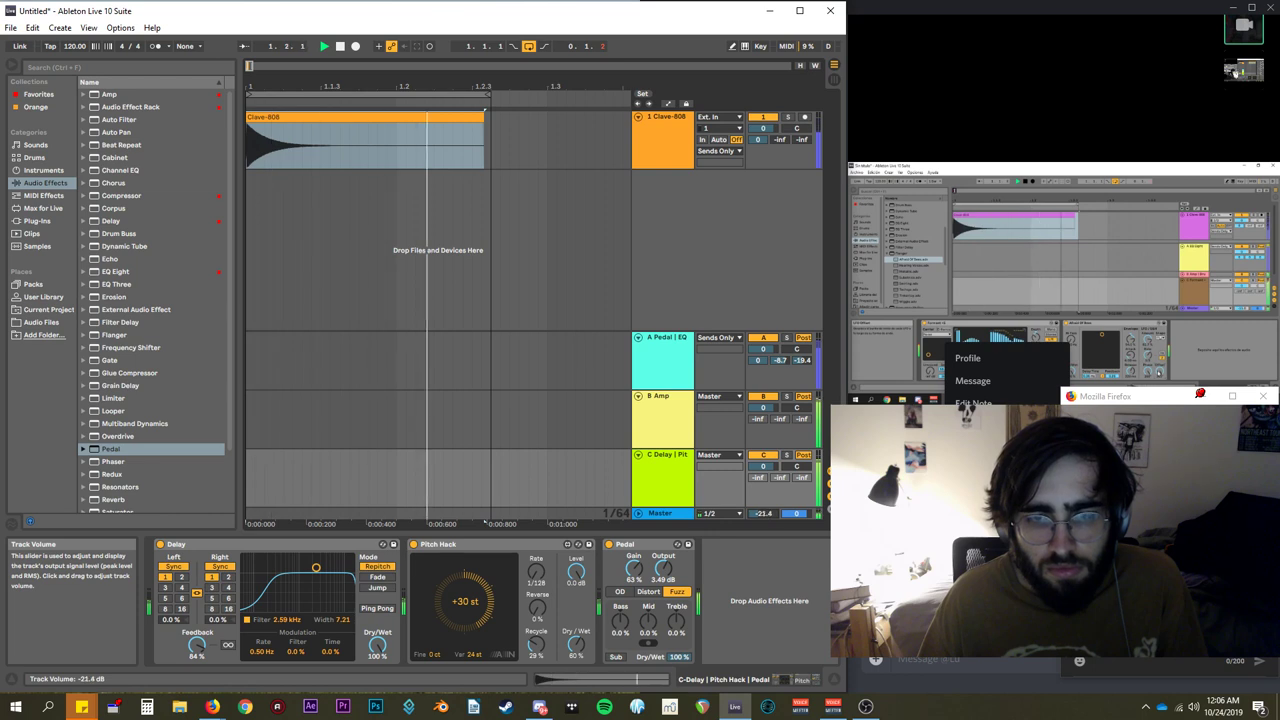
mouse_move(765, 513)
left_mouse_down()
mouse_move(765, 499)
mouse_move(765, 511)
left_mouse_up()
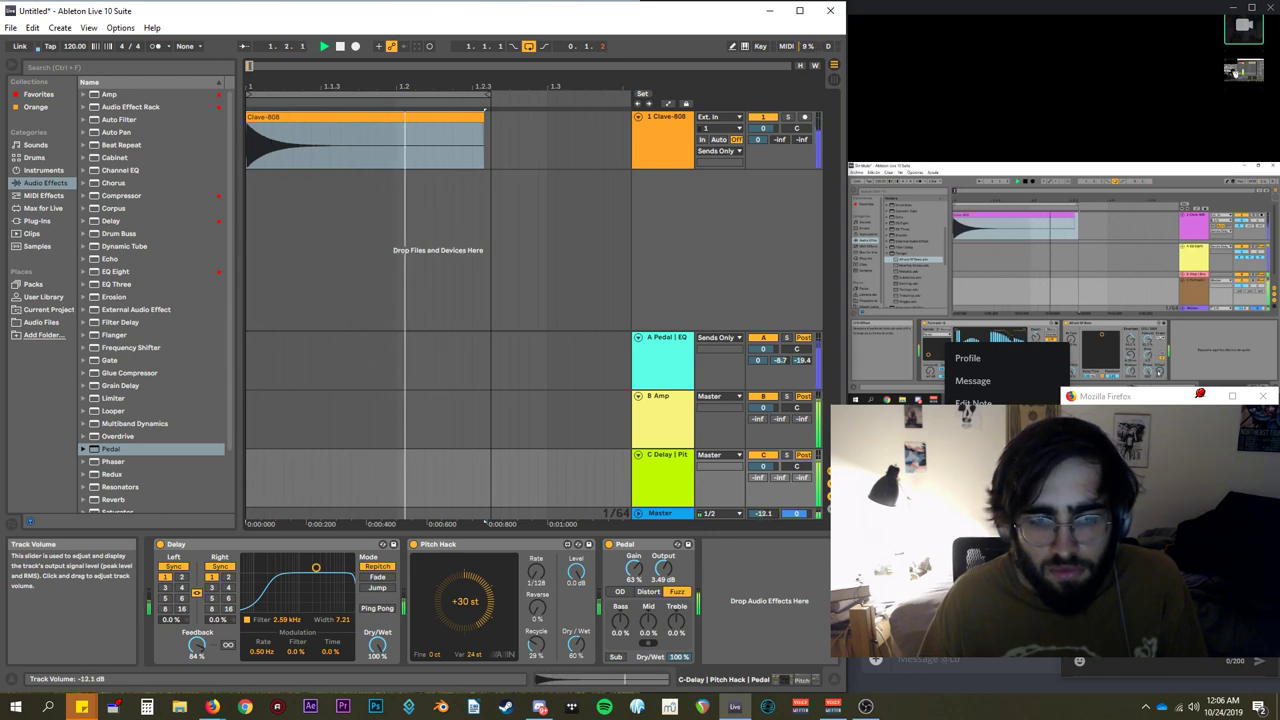
Set return C's Pedal to 72% gain and 7.62 dB output in Fuzz mode with Sub enabled.
left_click_drag(633, 568, 663, 571)
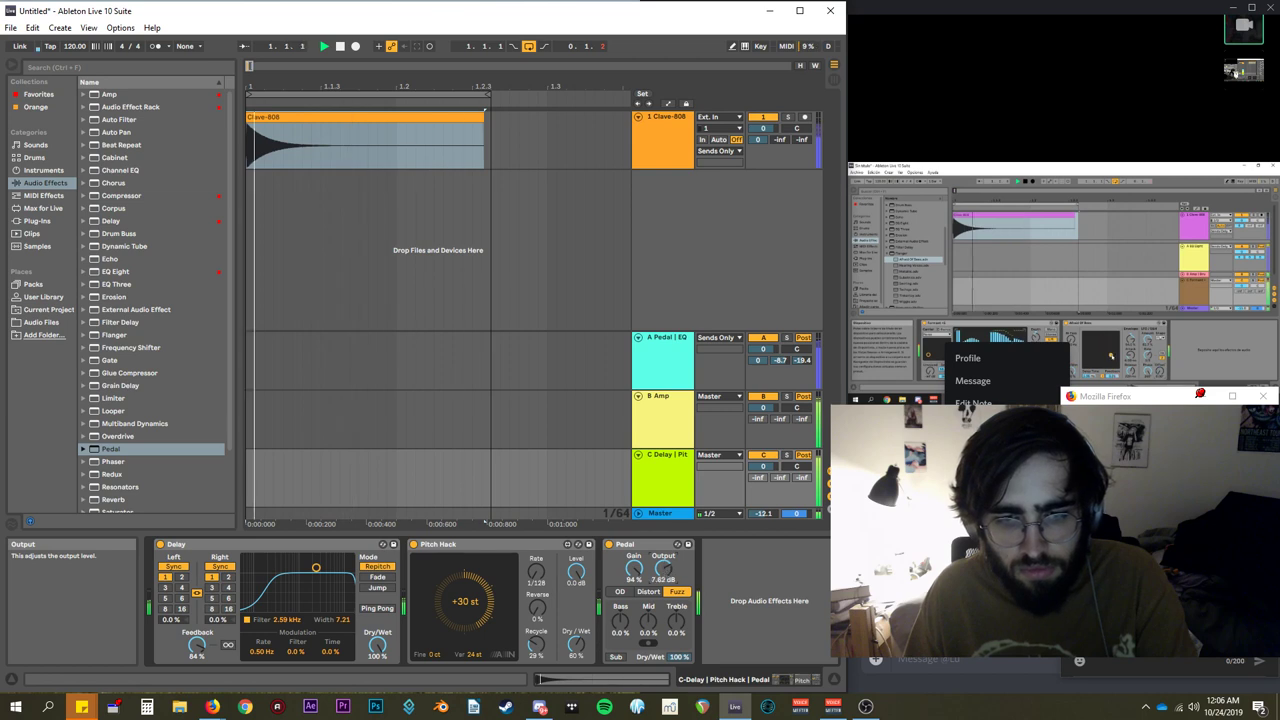
left_click(648, 591)
mouse_move(634, 568)
left_mouse_down()
mouse_move(634, 586)
mouse_move(634, 555)
left_mouse_up()
left_click(616, 657)
left_click(679, 592)
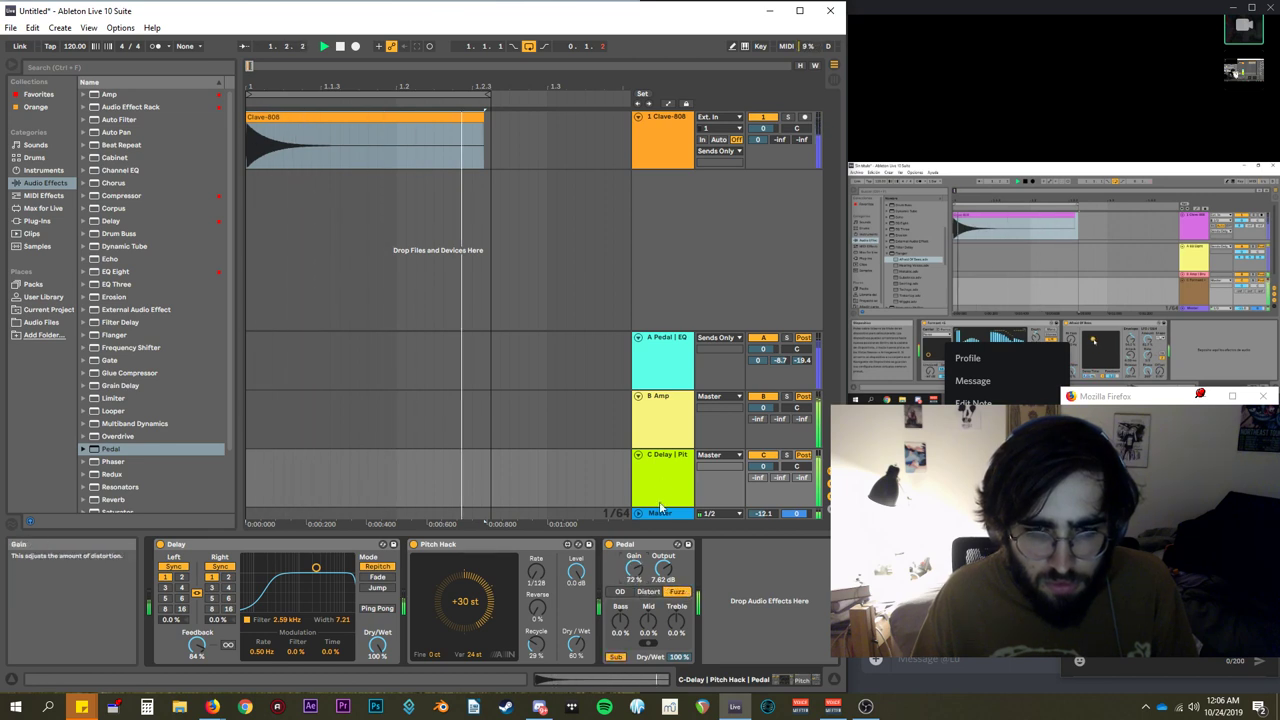
Try a Redux with bit reduction enabled after the Amp on return B, and delete it.
left_click(663, 403)
scroll(151, 374, "down", 3)
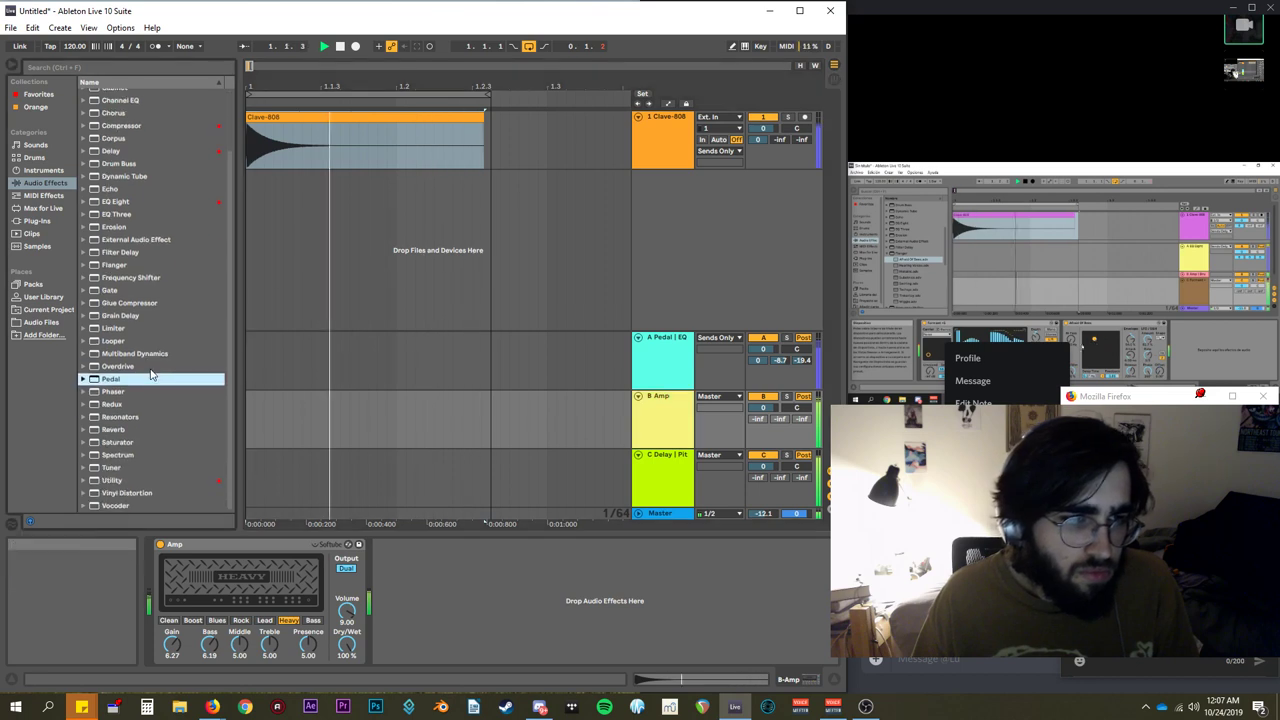
double_click(112, 404)
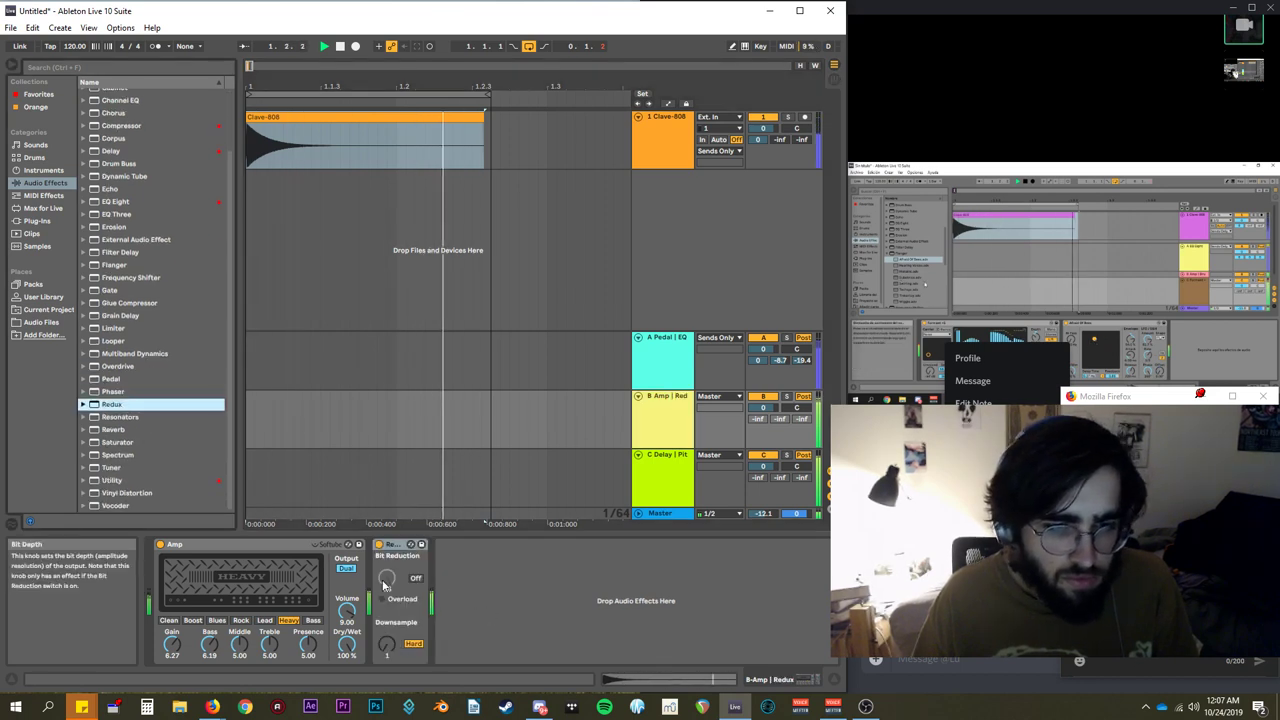
left_click_drag(386, 643, 386, 550)
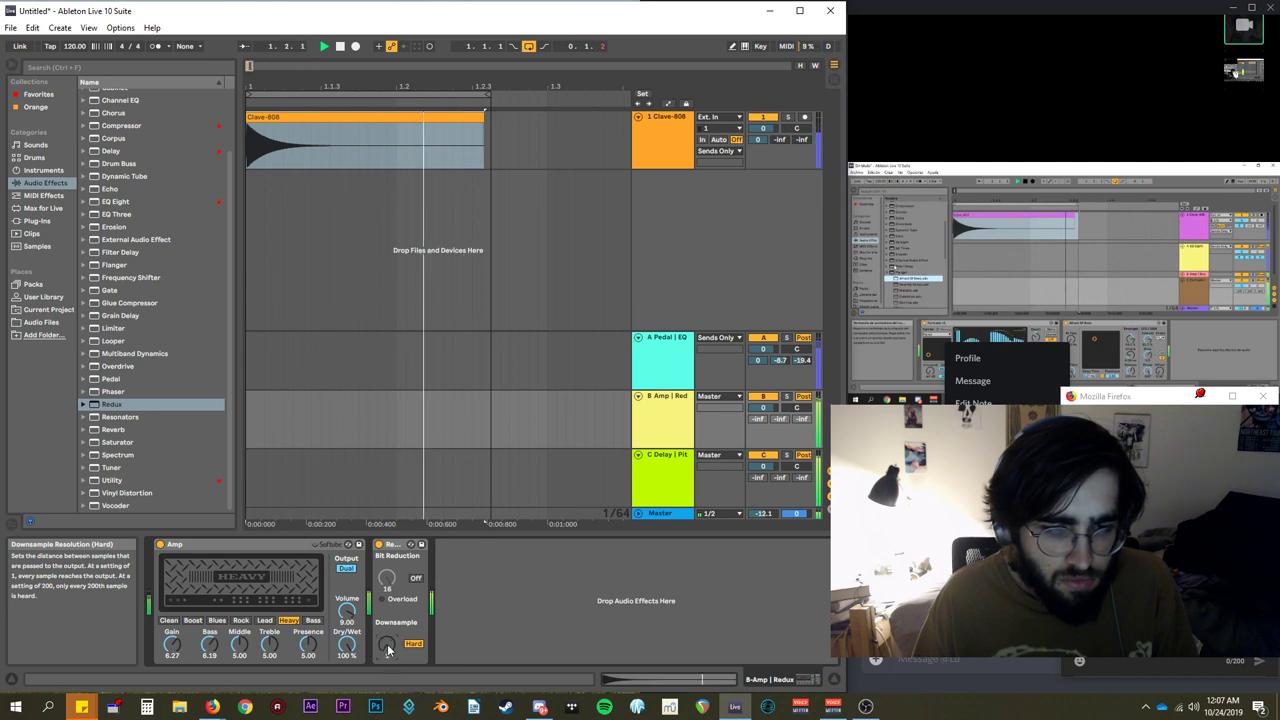
left_click(416, 579)
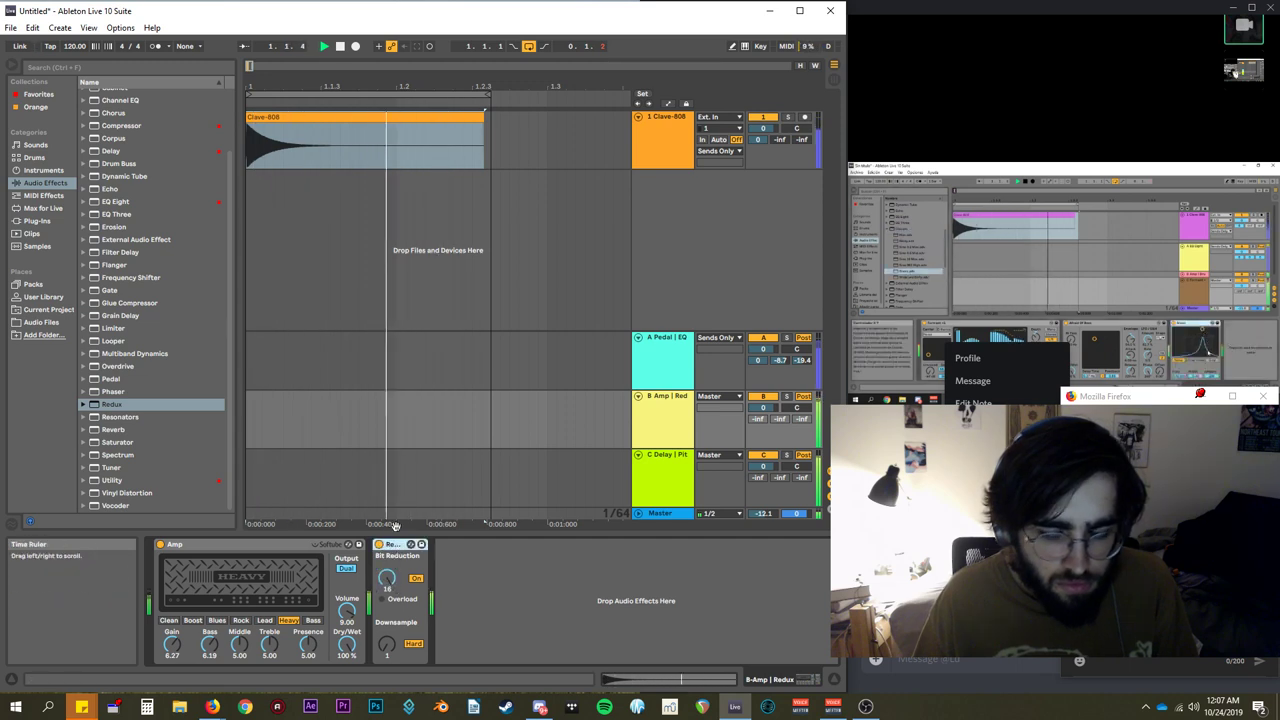
key("Delete")
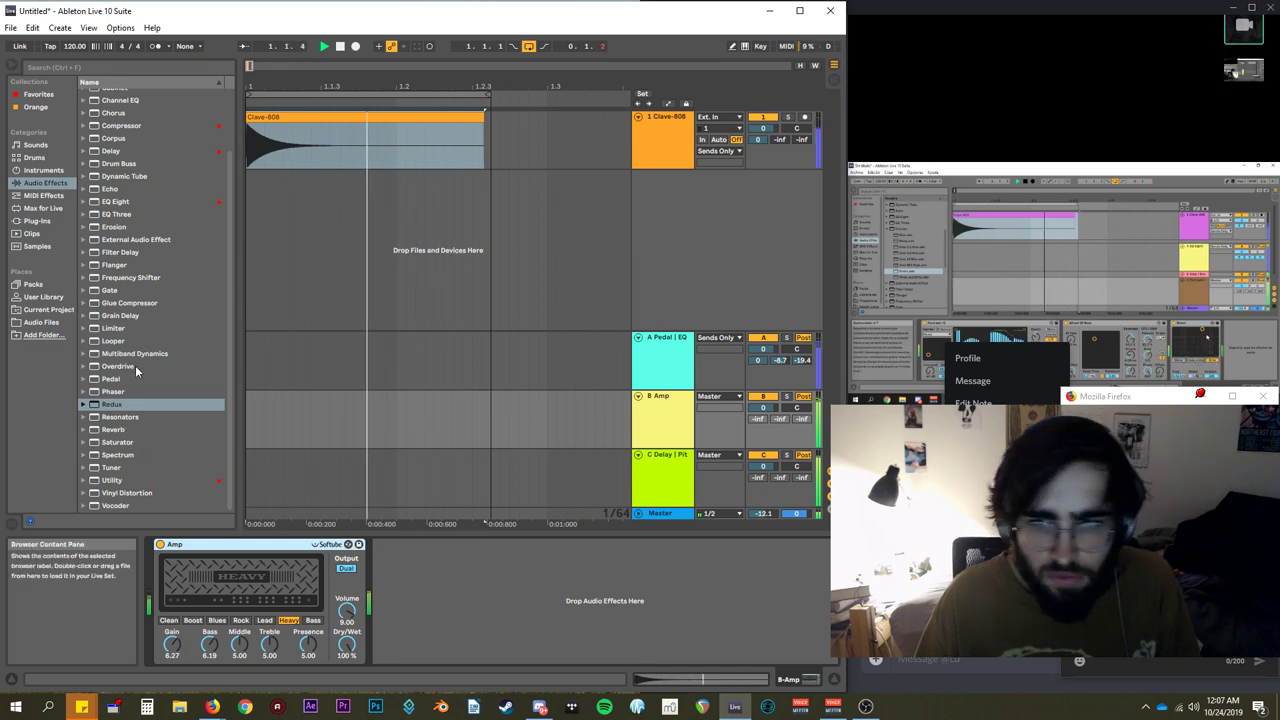
Stop playback, lower the master volume to -22.5 dB and start the loop again.
key("space")
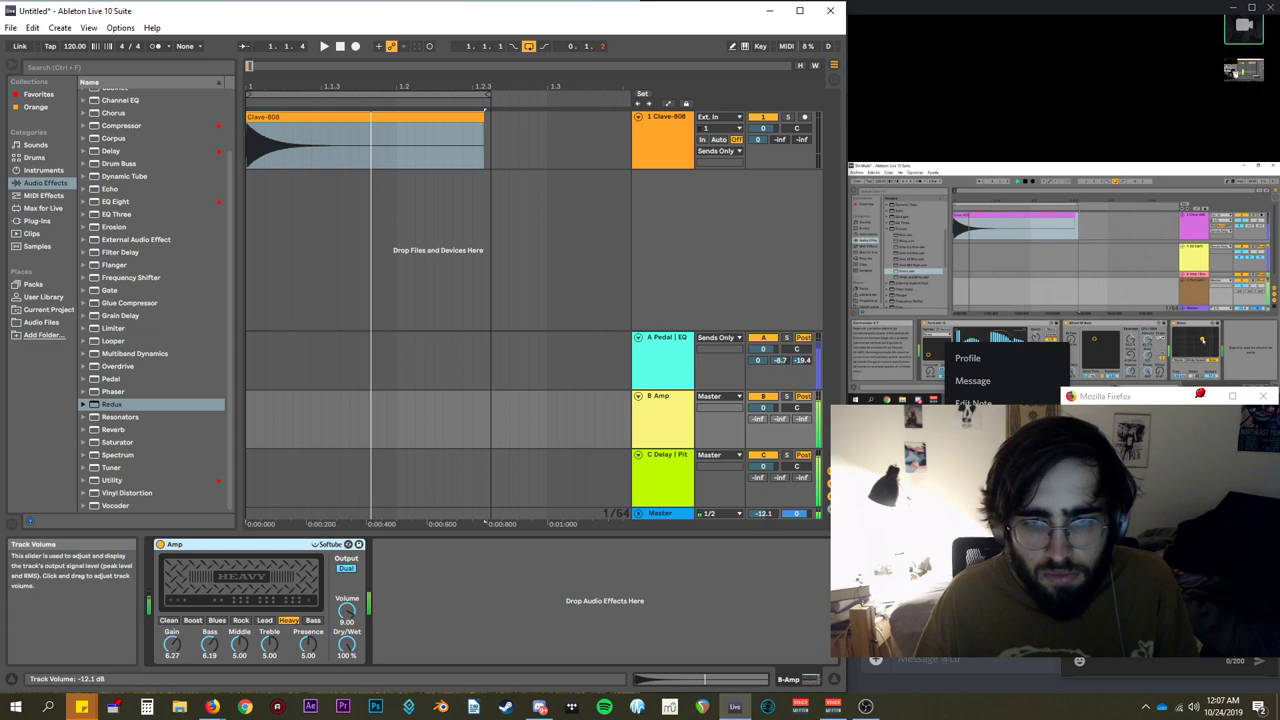
left_click_drag(765, 513, 765, 553)
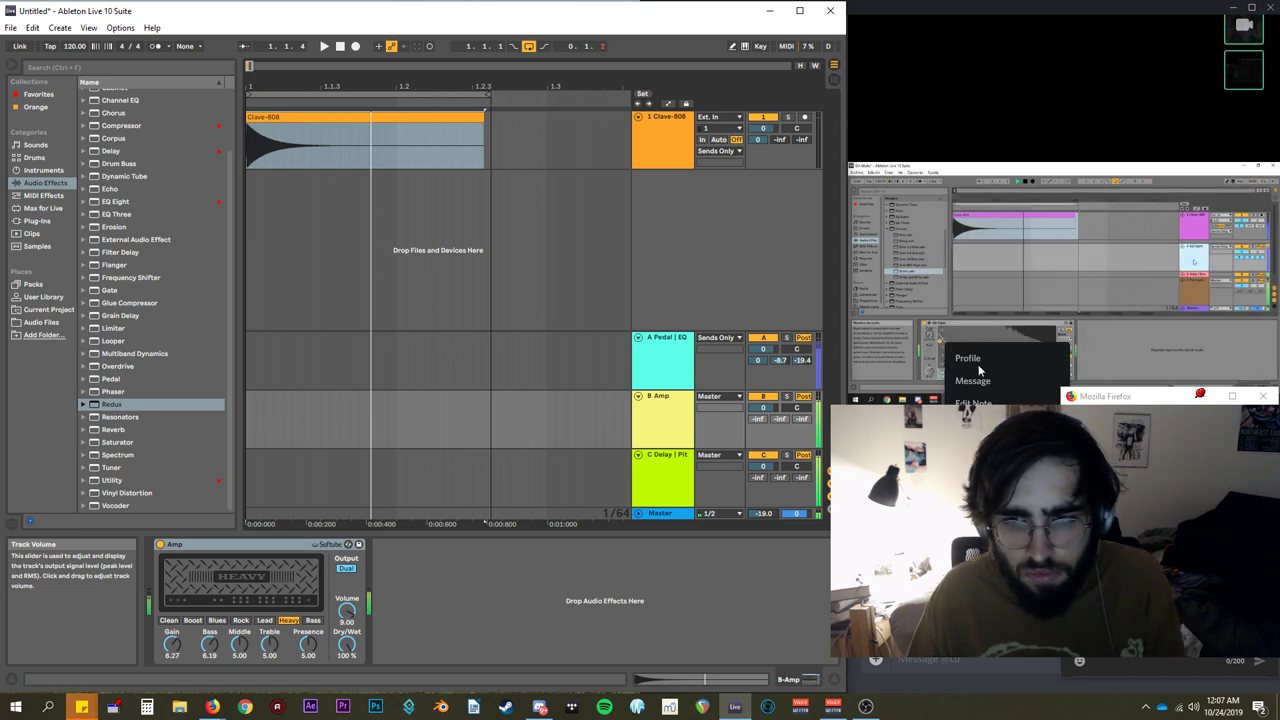
left_click(920, 388)
left_click(481, 87)
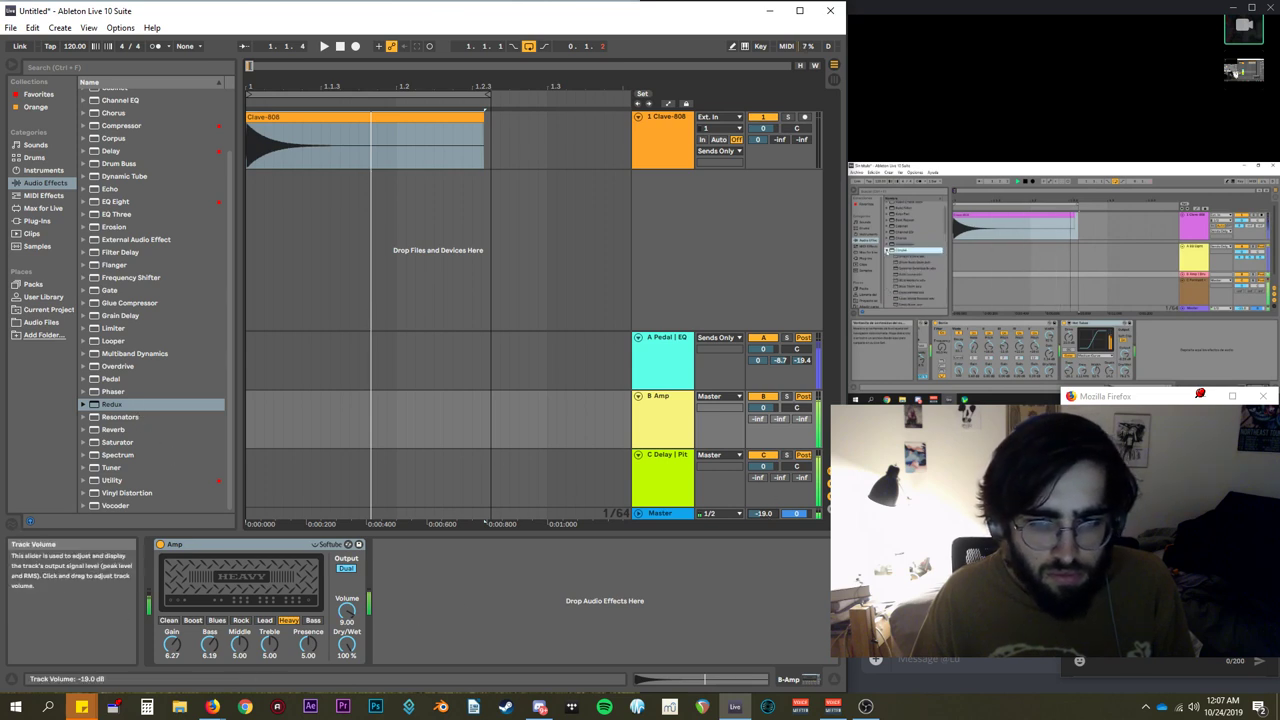
mouse_move(763, 513)
left_mouse_down()
mouse_move(763, 545)
mouse_move(763, 506)
left_mouse_up()
key("space")
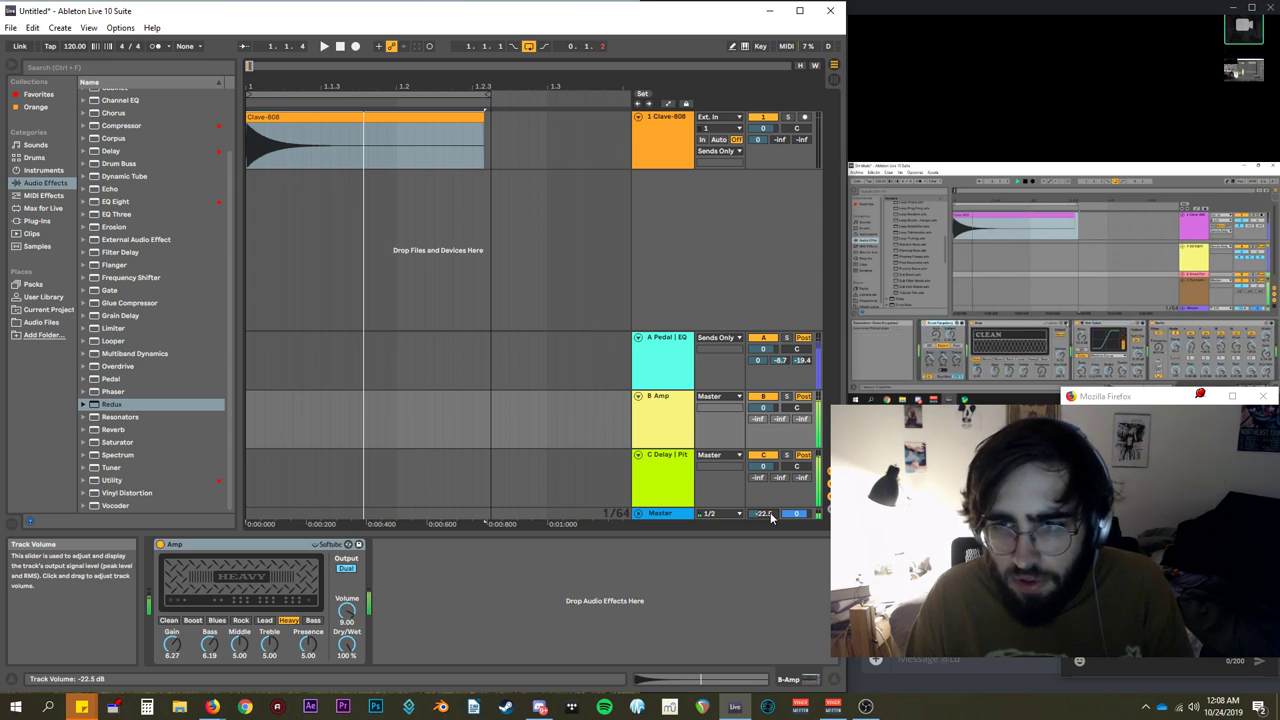
key("space")
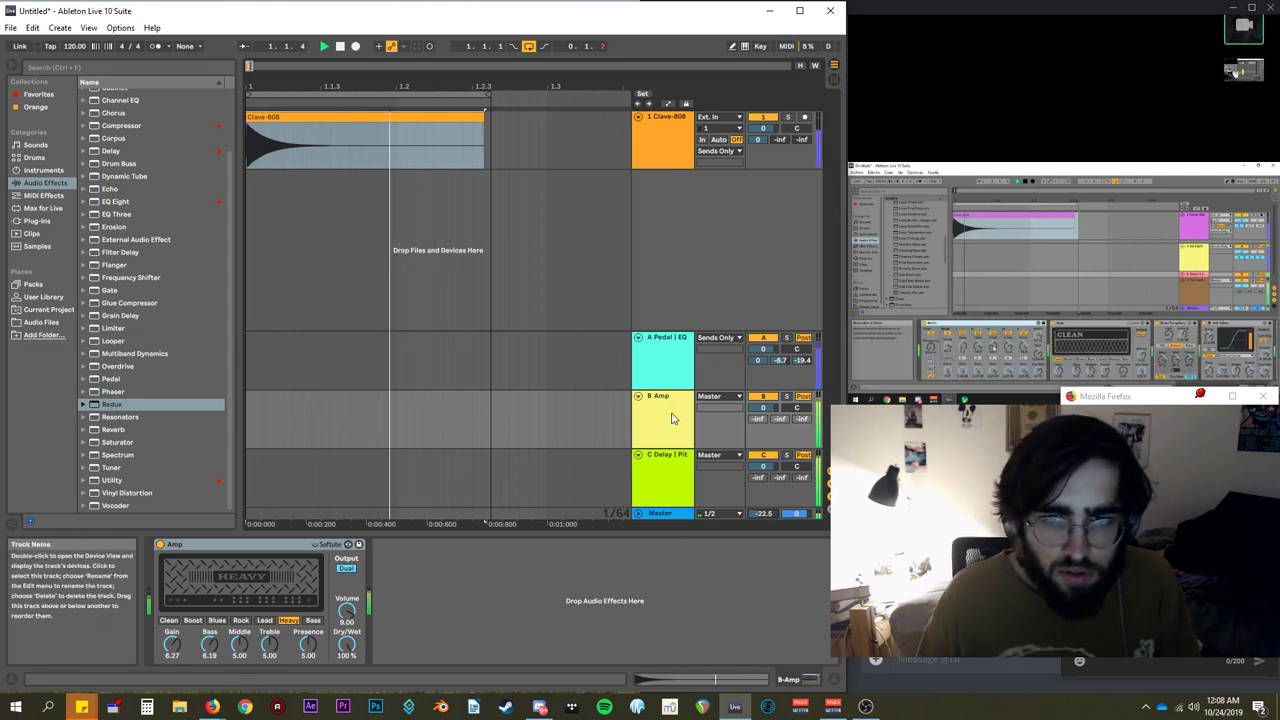
Lower return C's volume to -40.0 dB and set the middle of return B's Amp to 4.60.
left_click(769, 482)
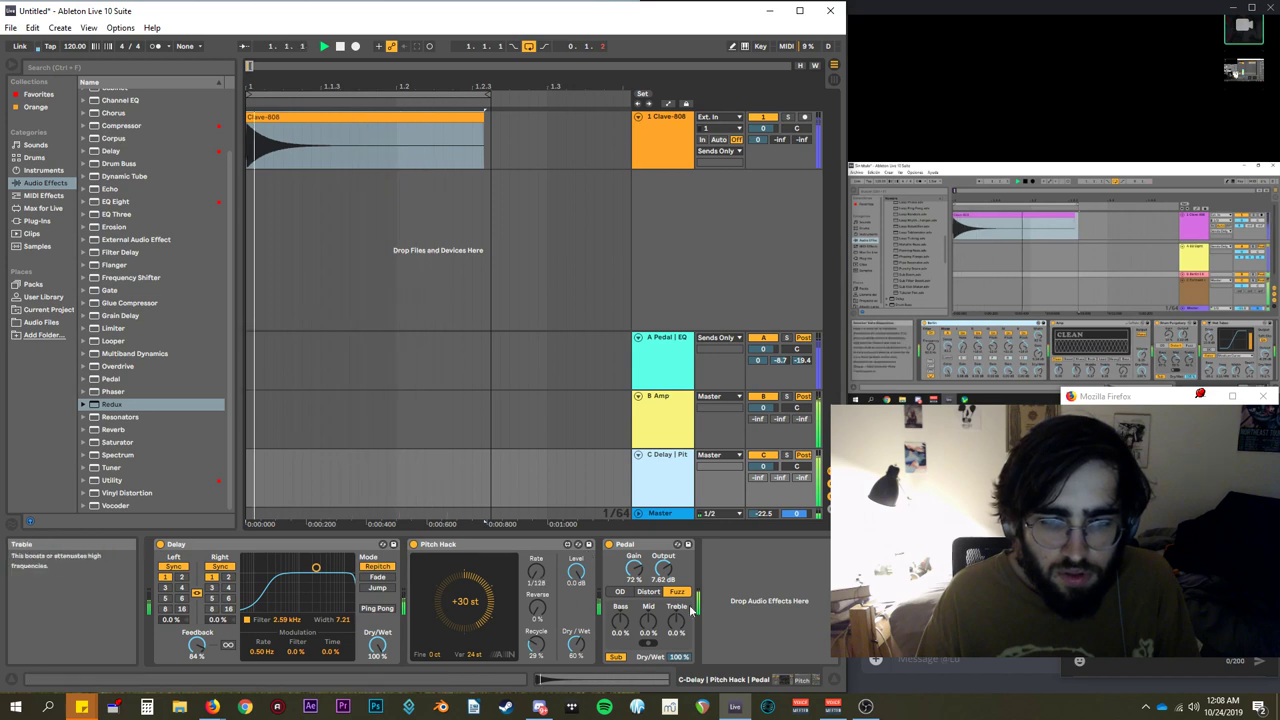
left_click_drag(764, 466, 764, 590)
left_click(686, 437)
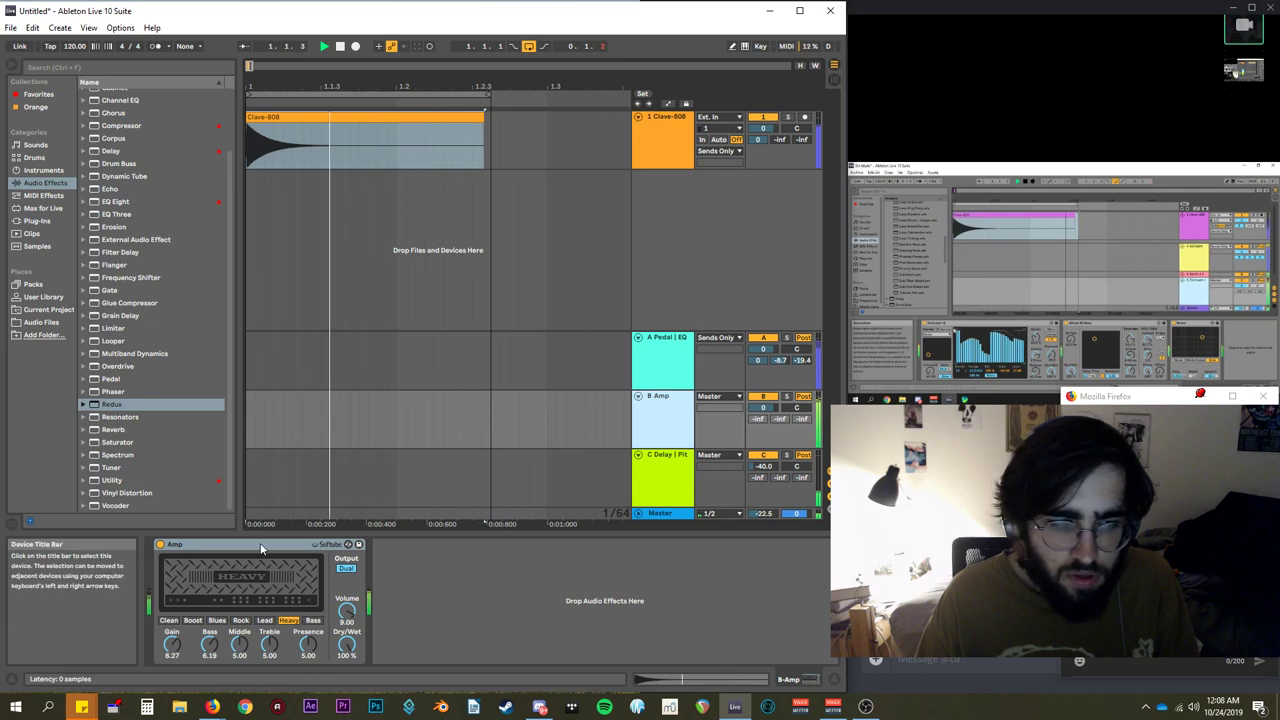
mouse_move(239, 645)
left_mouse_down()
mouse_move(239, 632)
mouse_move(239, 652)
left_mouse_up()
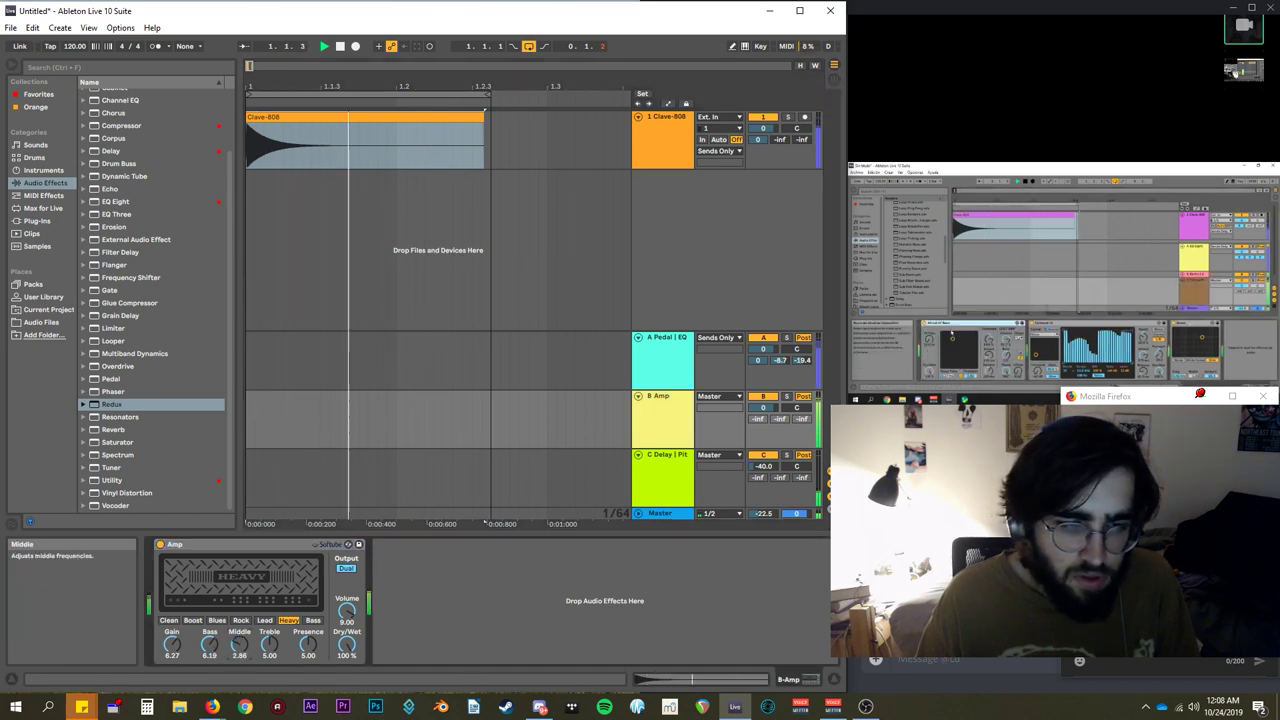
Add a Frequency Shifter after the Amp on return B and set its LFO amount to 81.3 Hz.
left_click(112, 379)
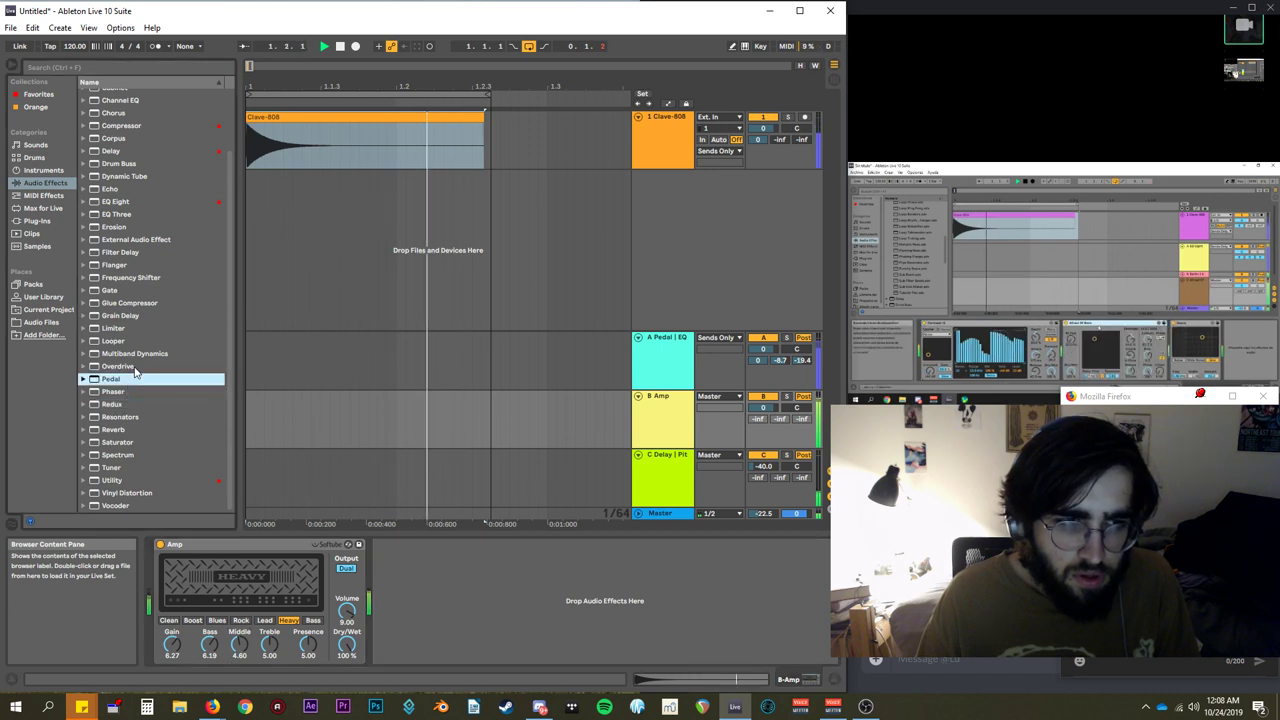
scroll(141, 448, "up", 3)
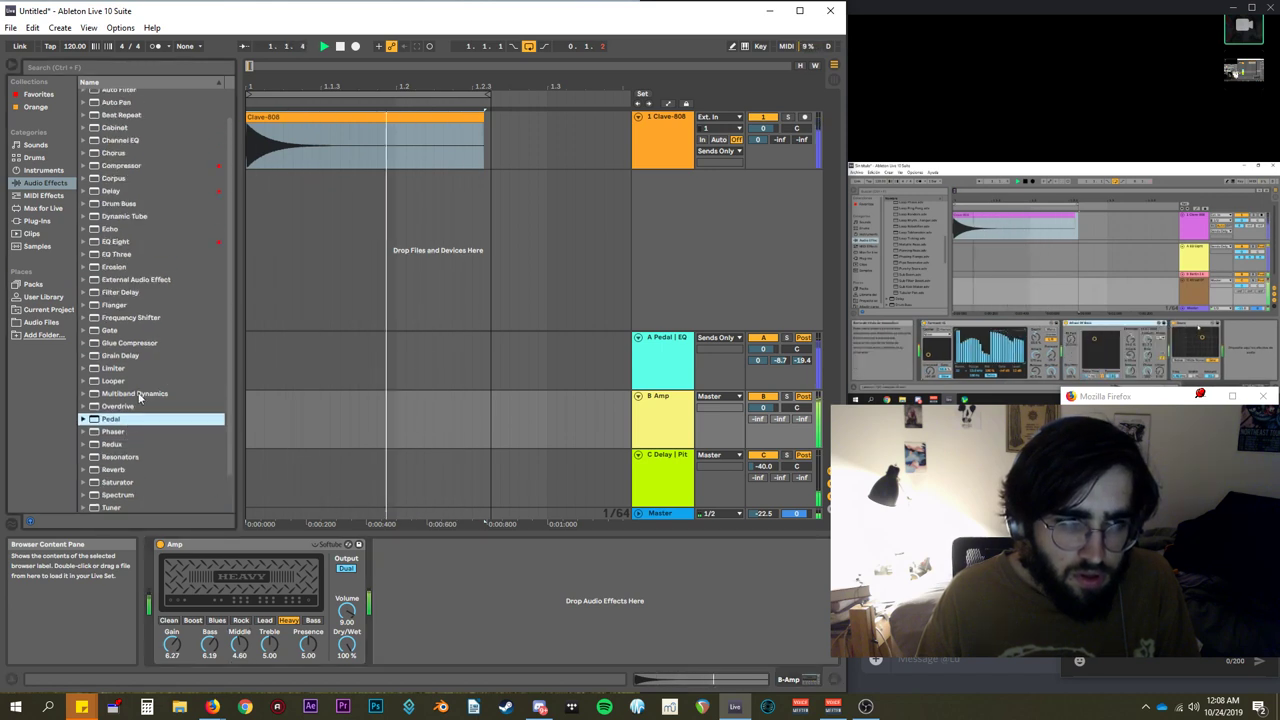
left_click(131, 341)
left_click(131, 305)
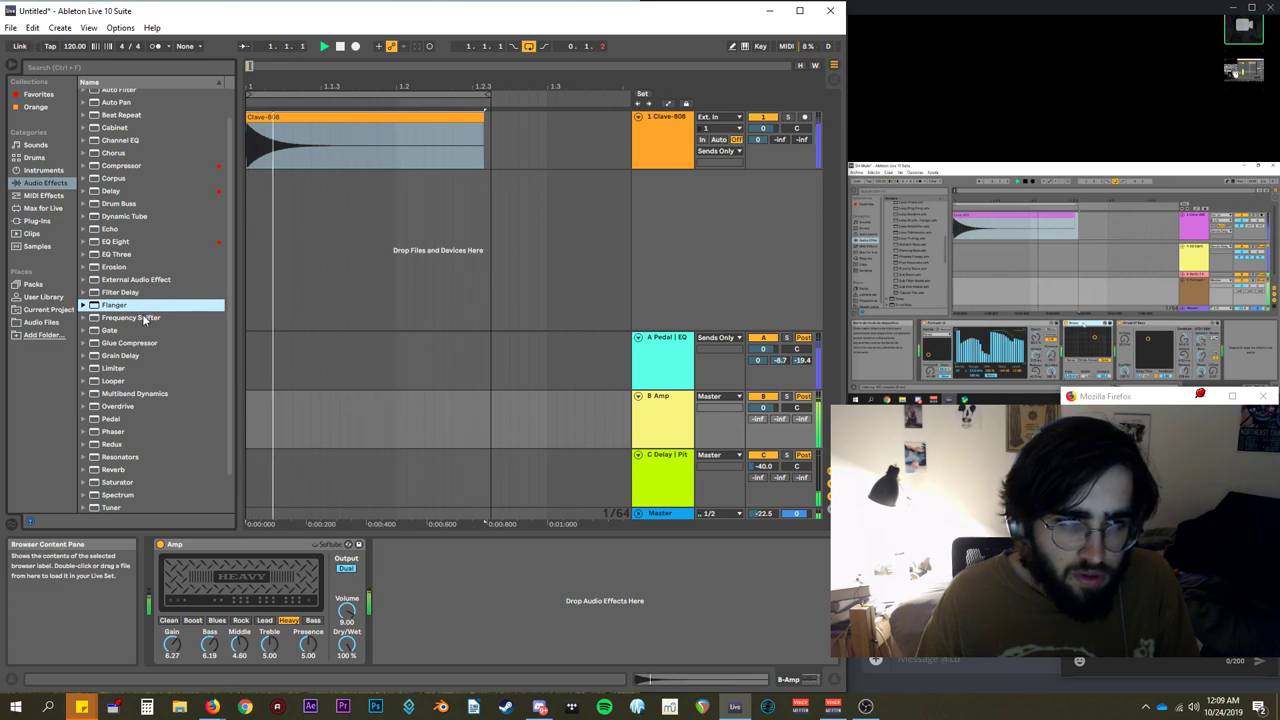
double_click(144, 318)
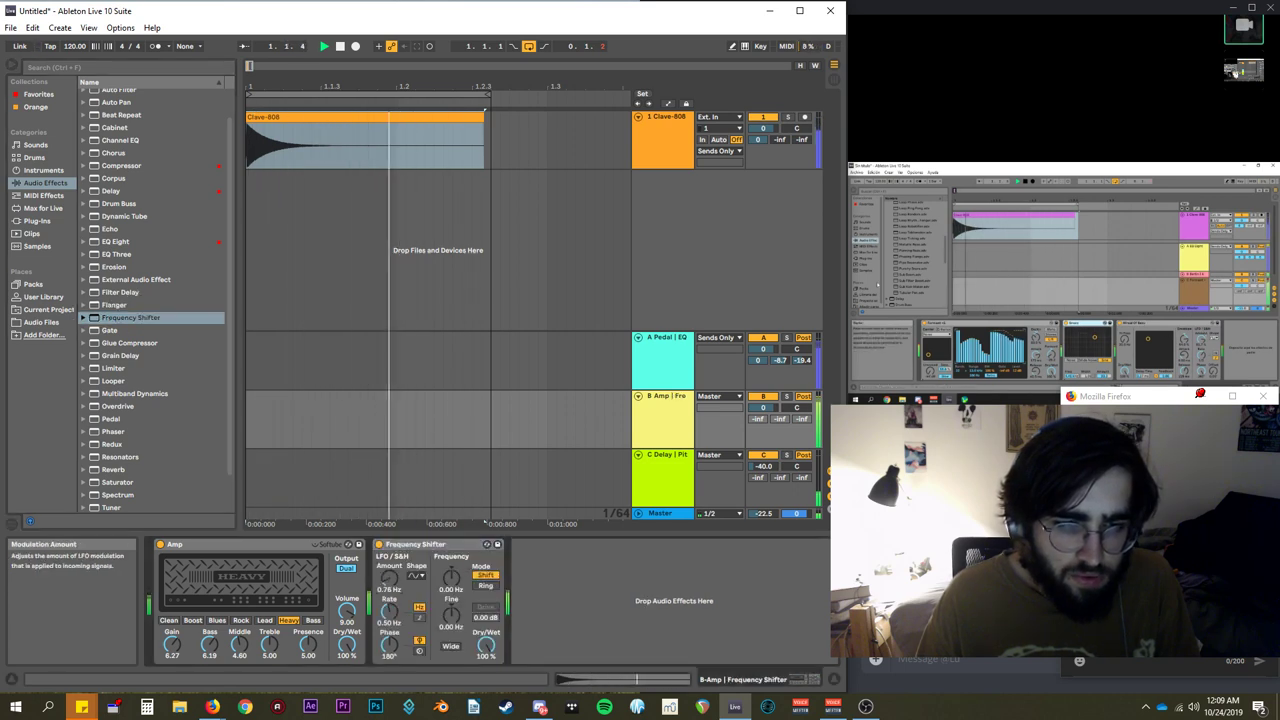
left_click_drag(389, 579, 389, 564)
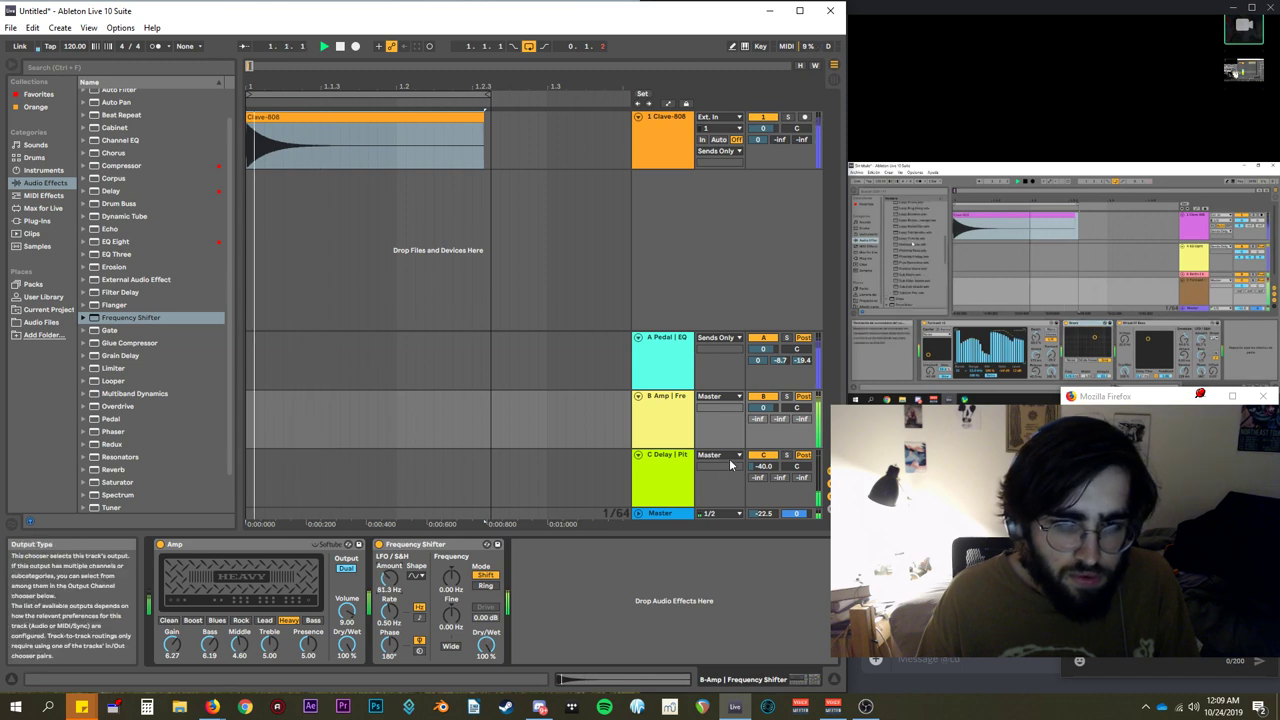
Set the master volume to -17.0 dB and lower the Frequency Shifter's LFO amount to 6.58 Hz.
left_click_drag(763, 513, 763, 600)
left_click_drag(763, 548, 763, 524)
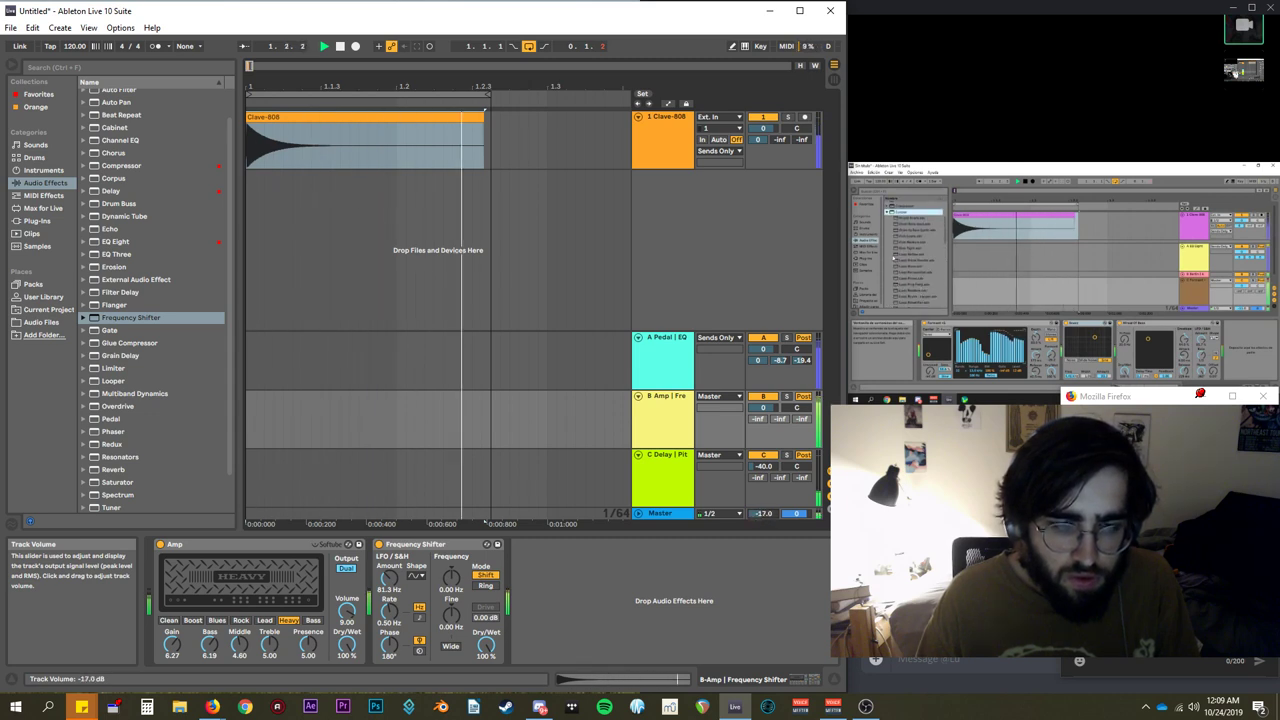
left_click_drag(389, 578, 389, 614)
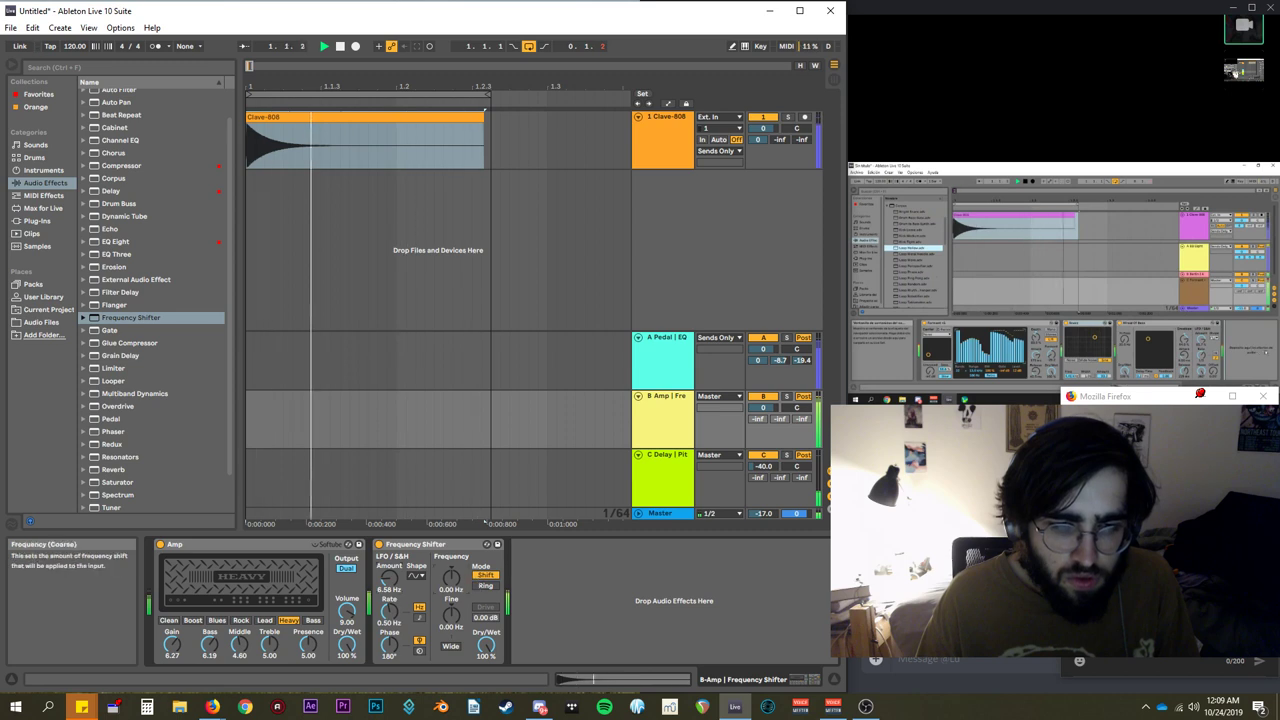
Put the Frequency Shifter in Ring mode with a coarse frequency of 437 Hz and a dry/wet of 0%.
left_click(485, 586)
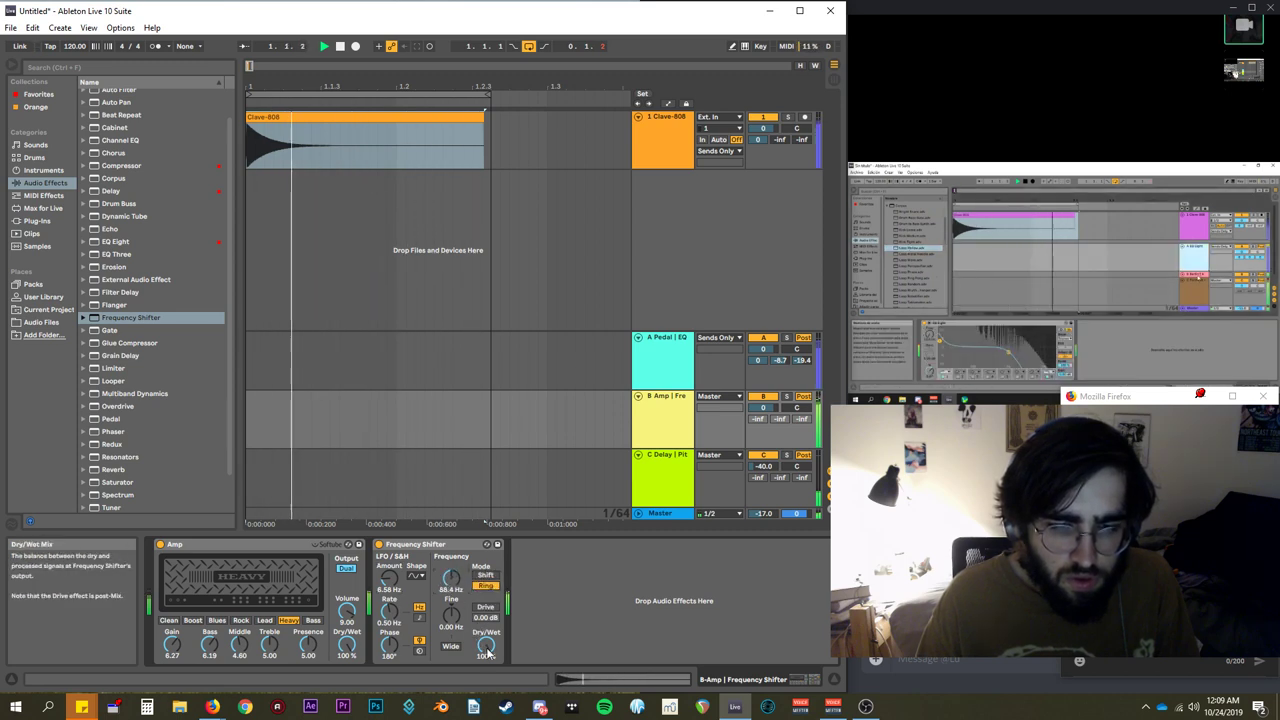
left_click_drag(486, 645, 486, 712)
left_click_drag(451, 578, 451, 566)
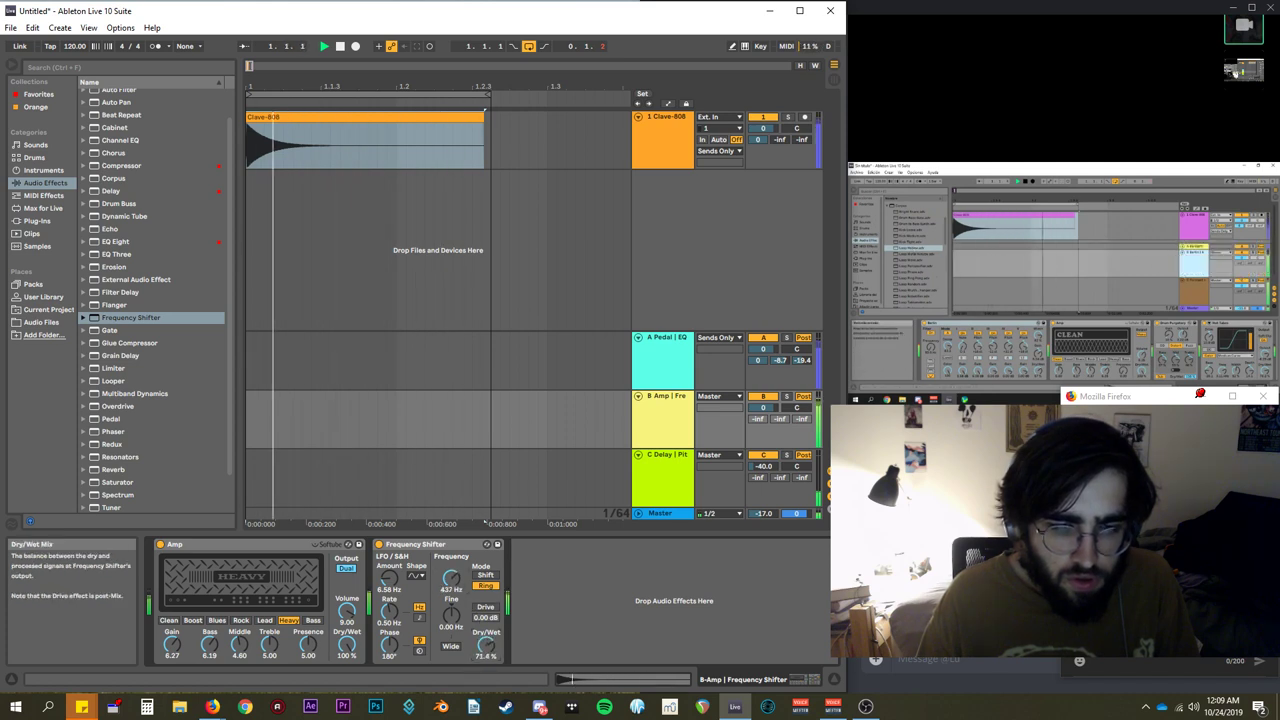
left_click_drag(486, 645, 486, 708)
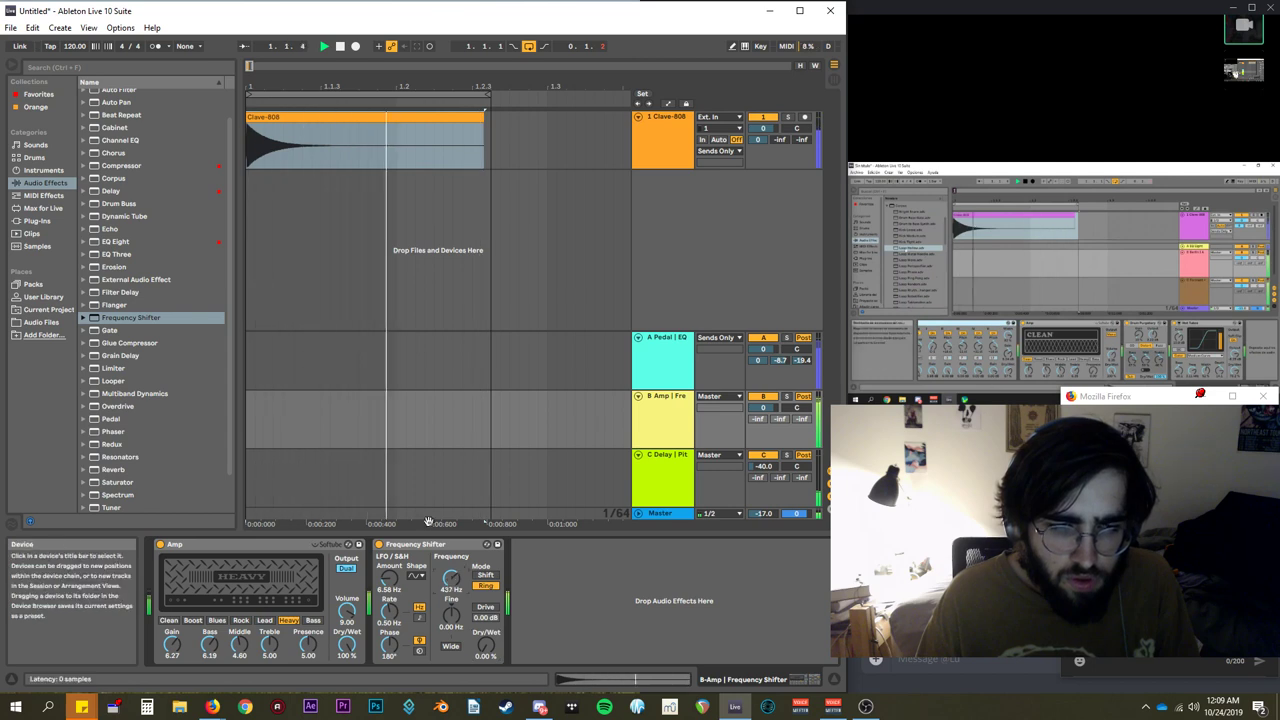
Dip the master volume to -43.0 dB, then raise it to -15.9 dB while browsing the audio effects.
scroll(145, 430, "down", 2)
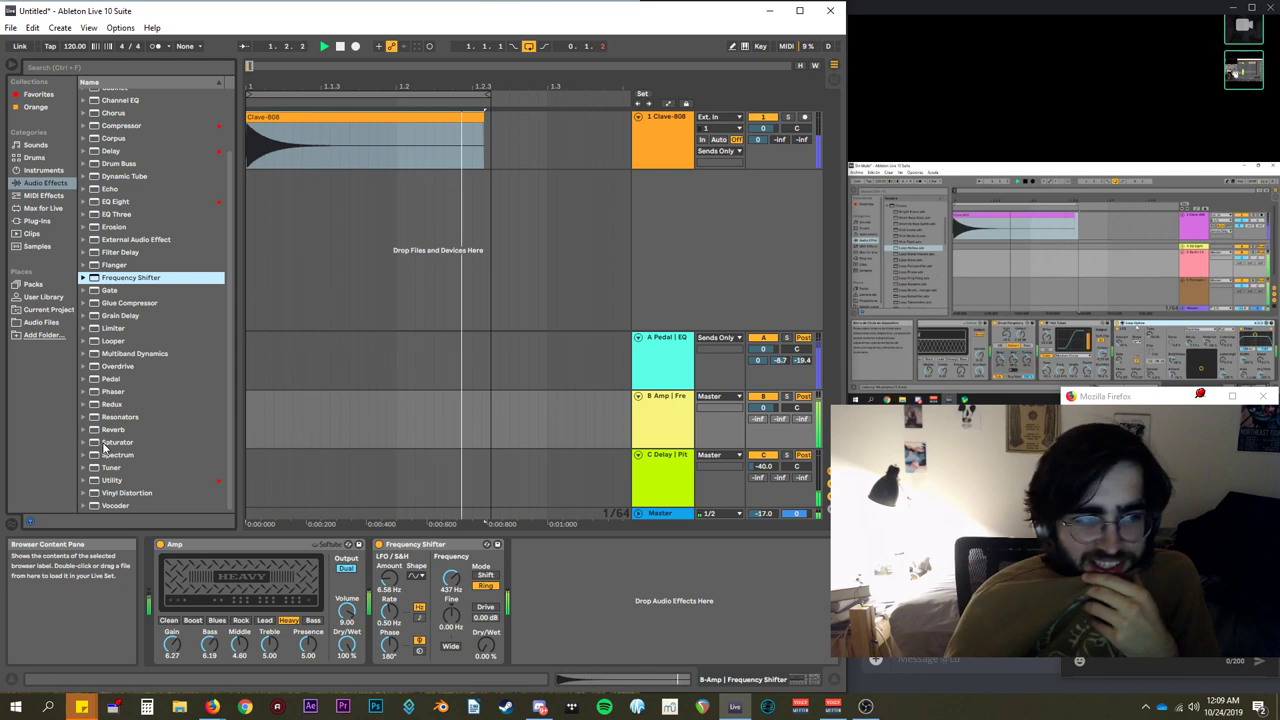
scroll(141, 427, "up", 2)
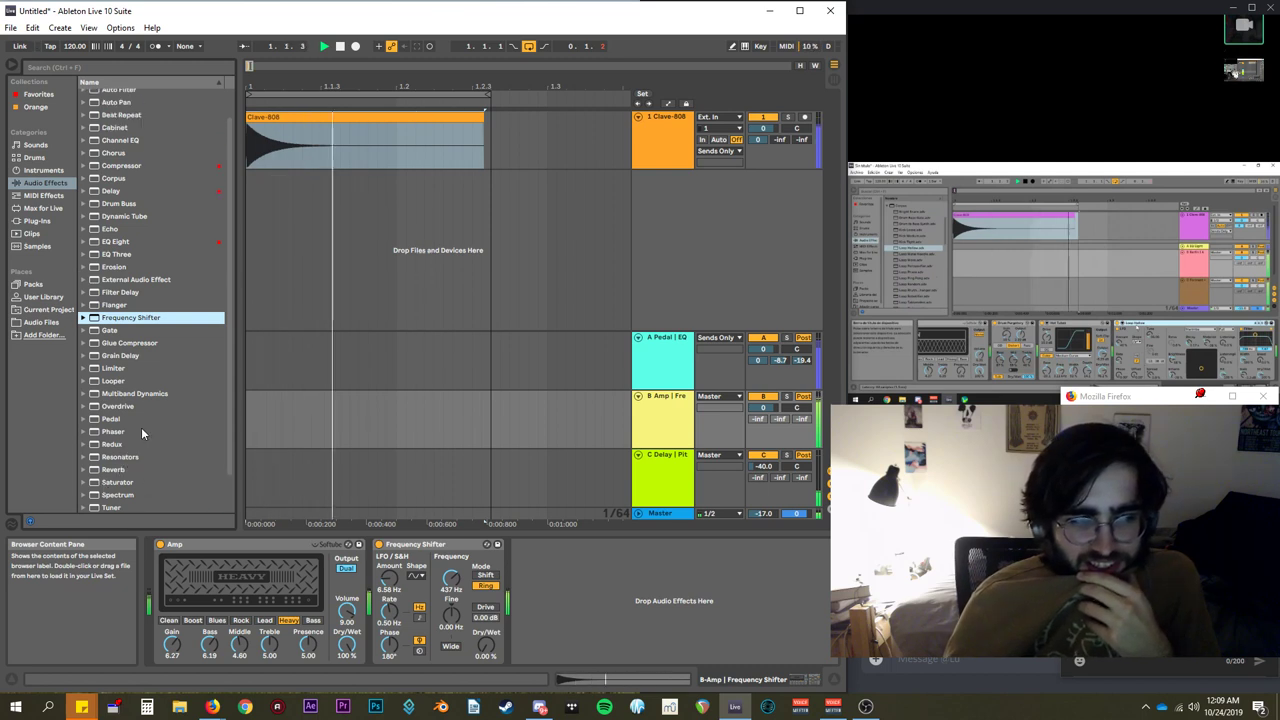
left_click_drag(764, 513, 764, 580)
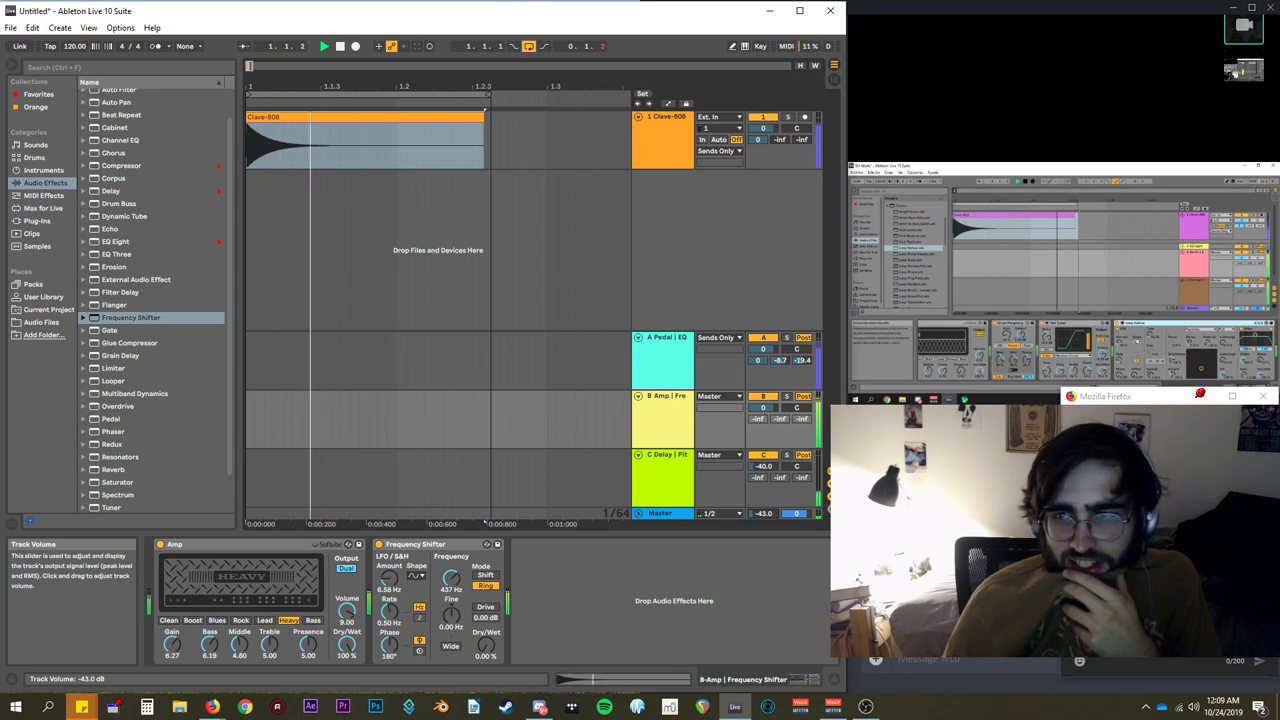
left_click_drag(764, 513, 764, 453)
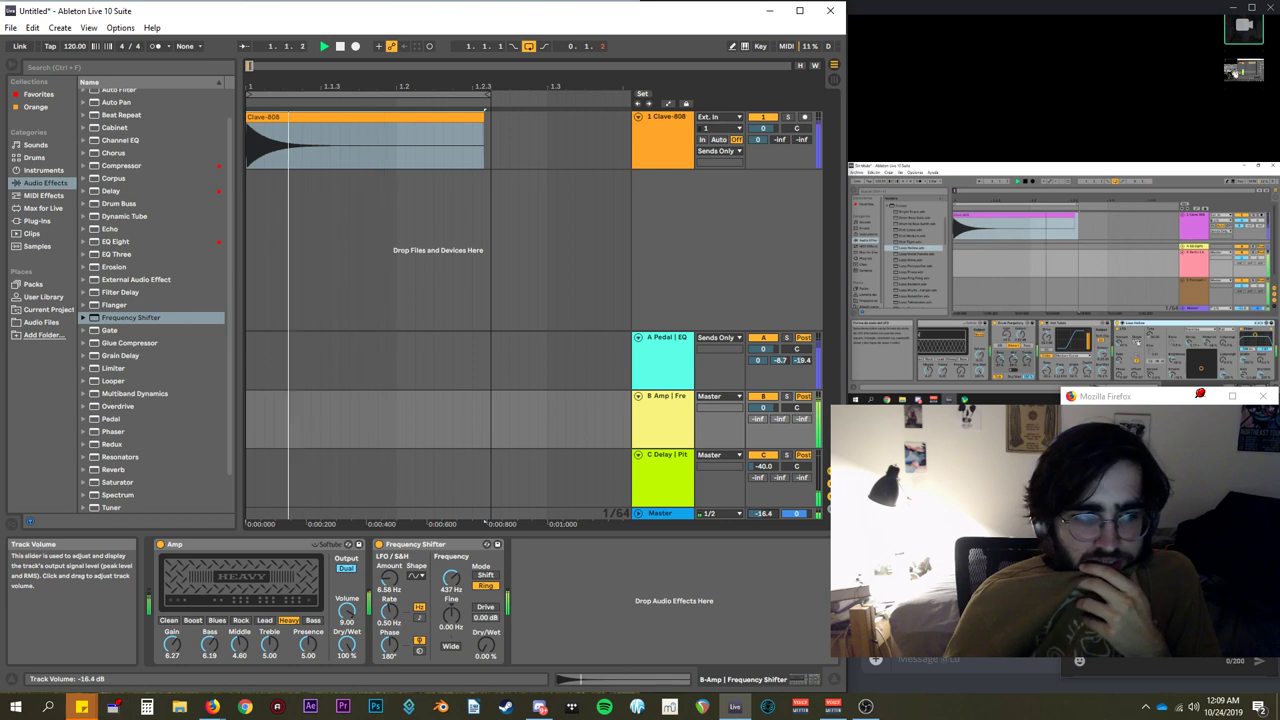
scroll(160, 351, "up", 1)
left_click(160, 350)
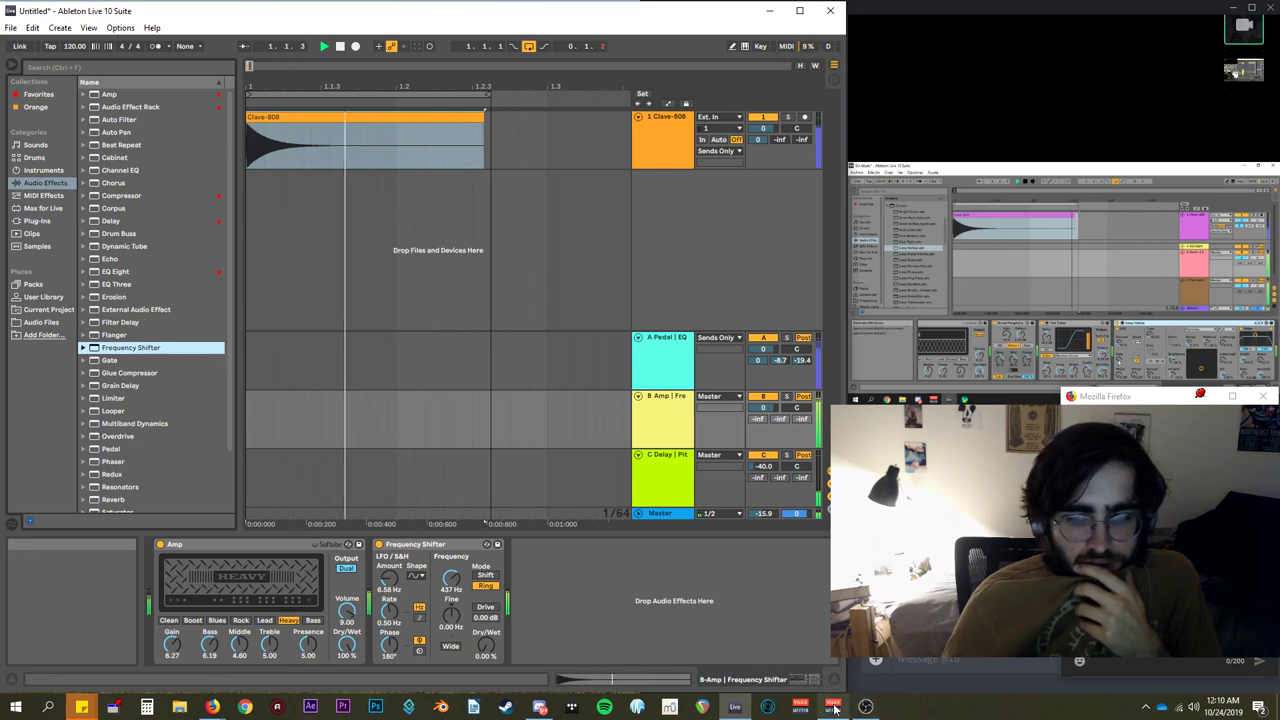
Switch to VoiceMeeter Banana to inspect the input and output levels, and minimize it again.
mouse_move(835, 708)
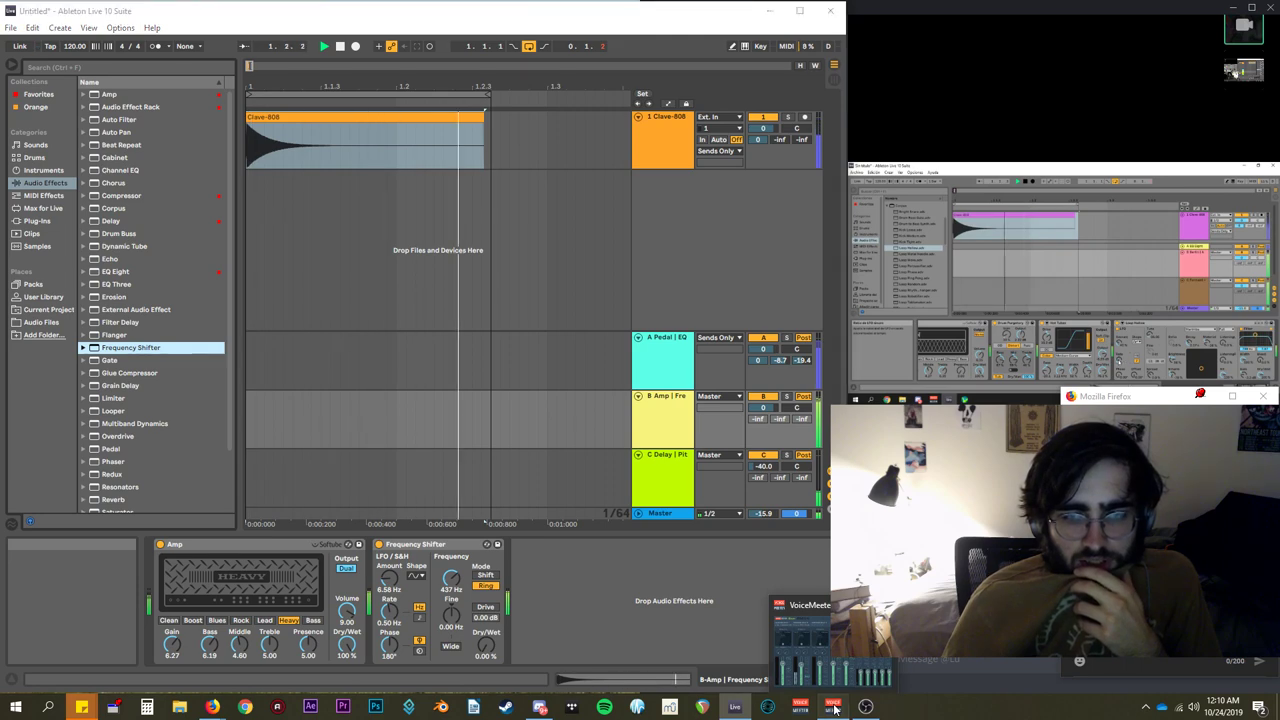
left_click(832, 707)
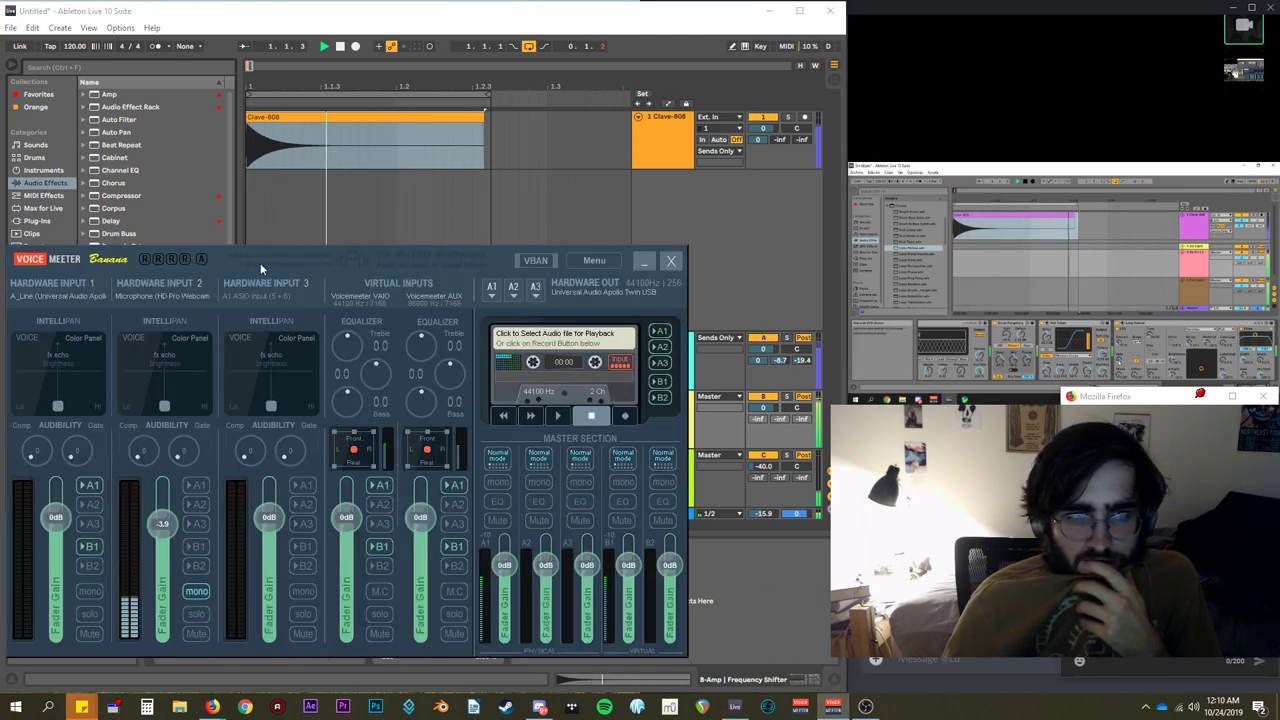
left_click_drag(260, 263, 305, 217)
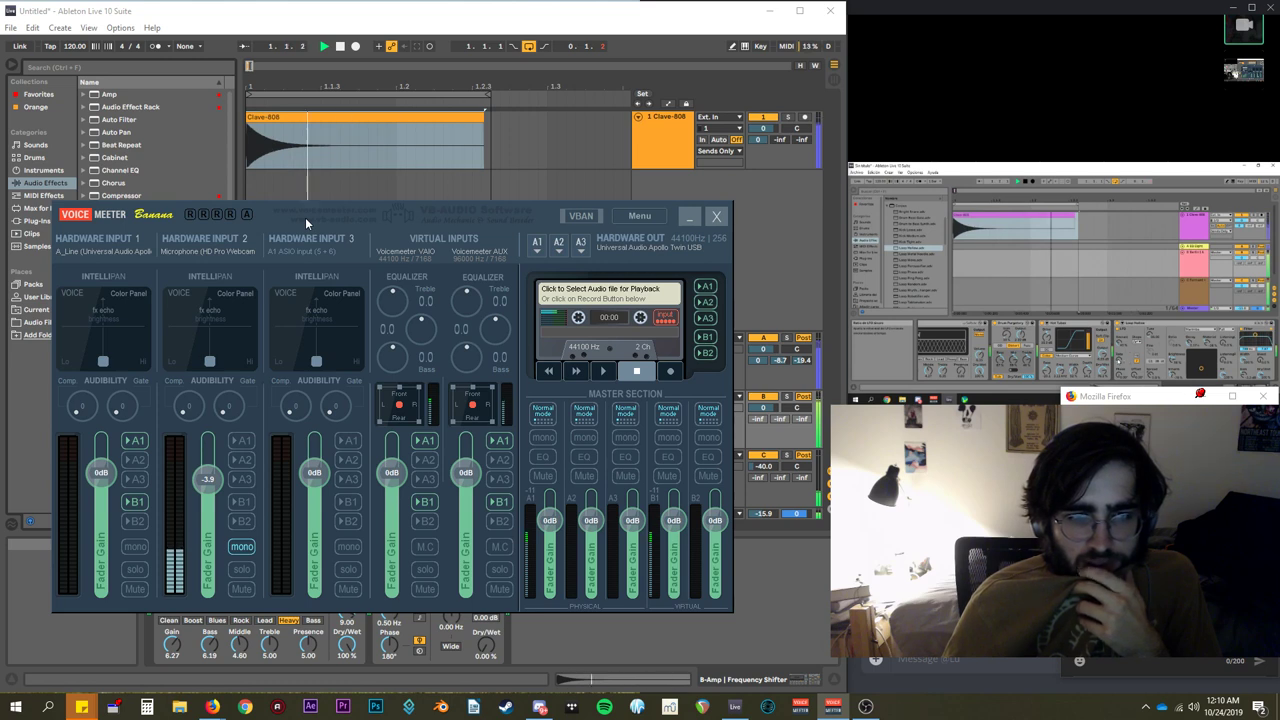
left_click_drag(305, 217, 308, 212)
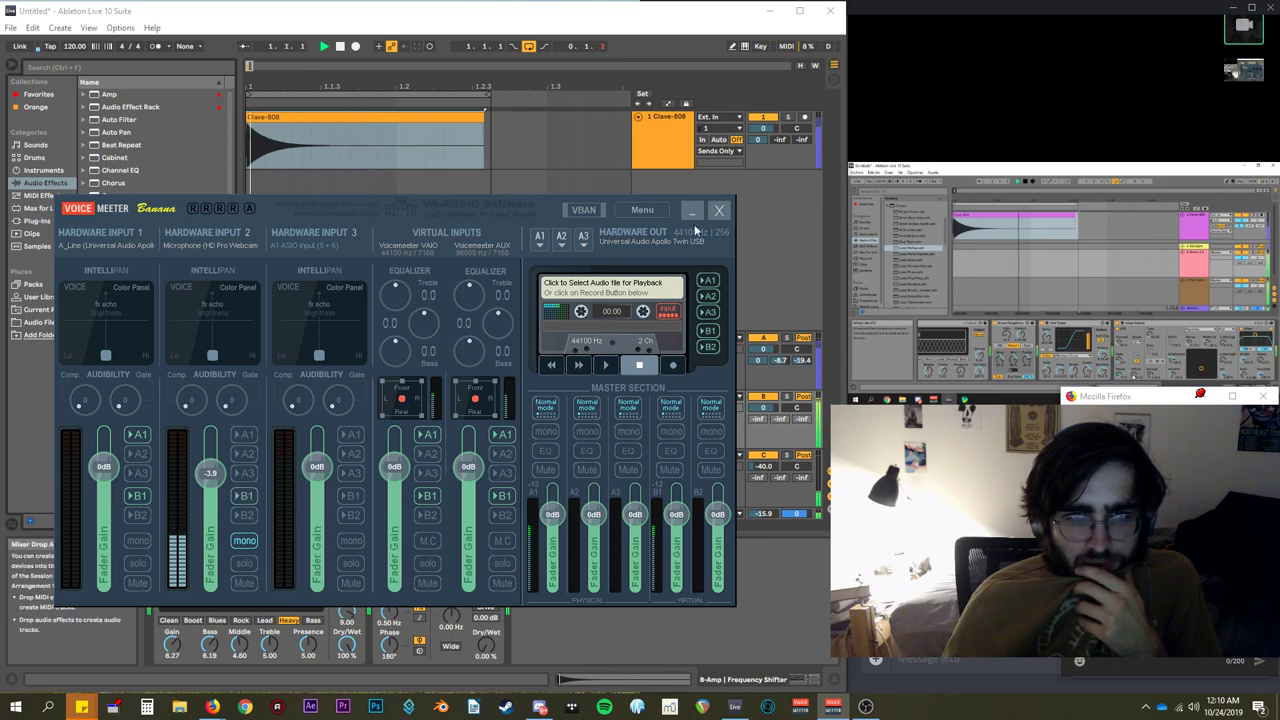
left_click(692, 210)
left_click(830, 708)
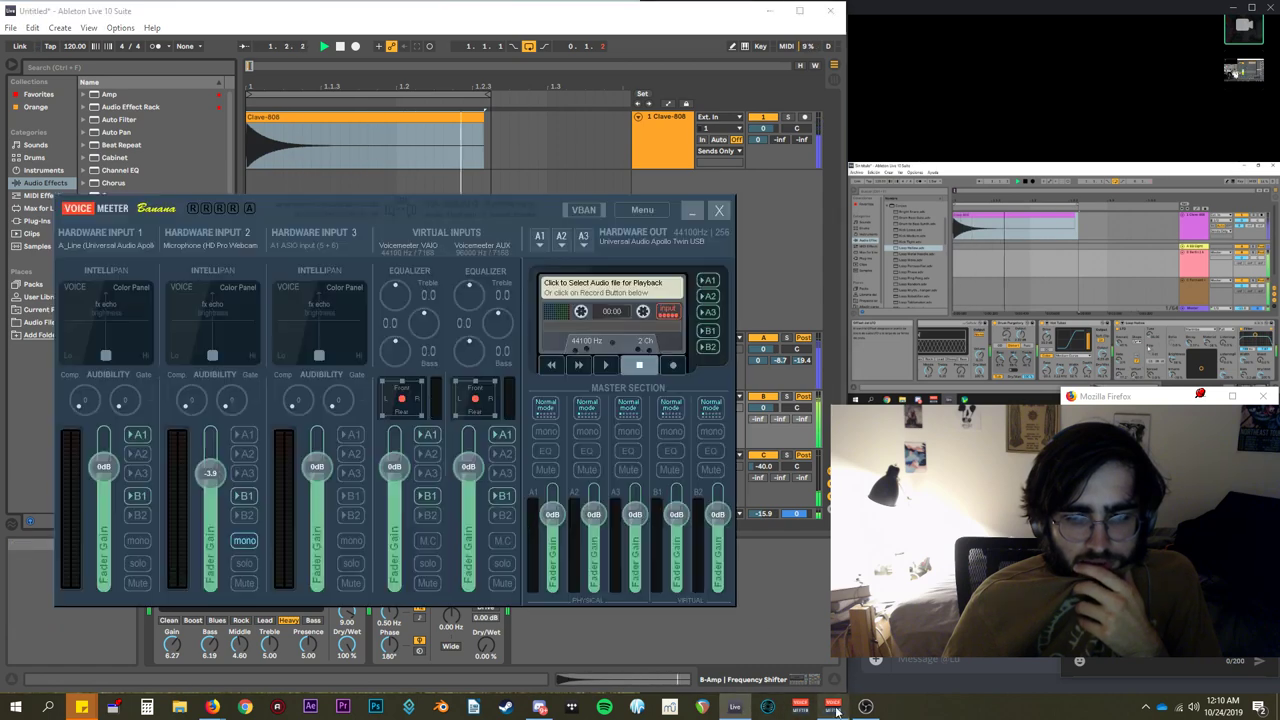
left_click(692, 209)
Compare the audio levels in OBS and VoiceMeeter Banana, lower hardware input 2's gain to -8.9 dB, and minimize both windows.
left_click(866, 706)
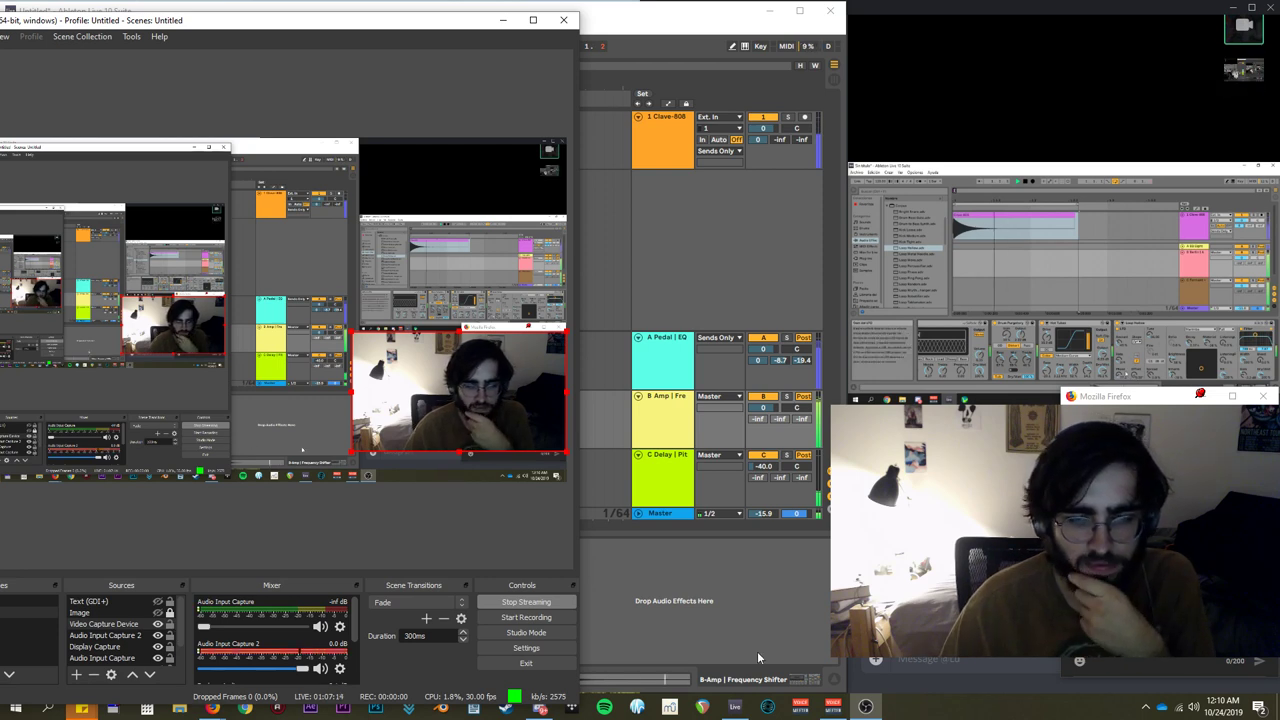
left_click(823, 704)
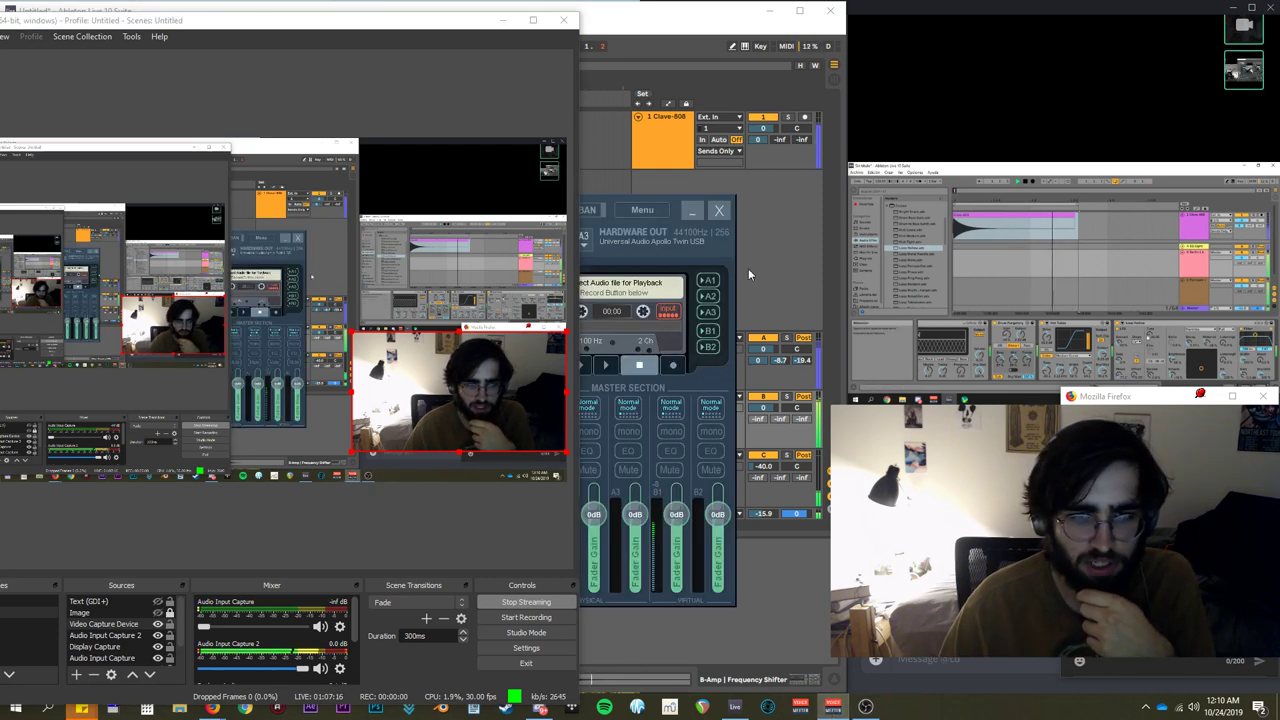
left_click(503, 20)
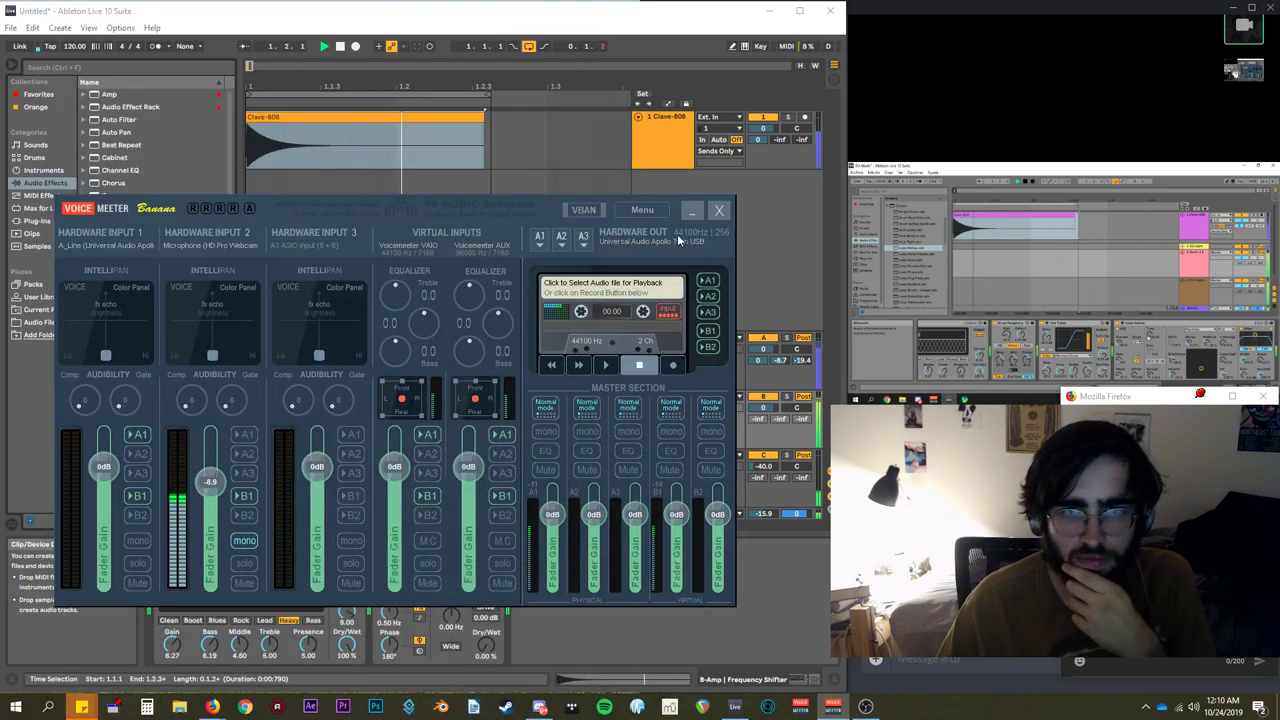
left_click(692, 210)
Try VoiceMeeter Aux Output as the input device in Discord's voice settings and review the sensitivity and video options.
left_click(539, 706)
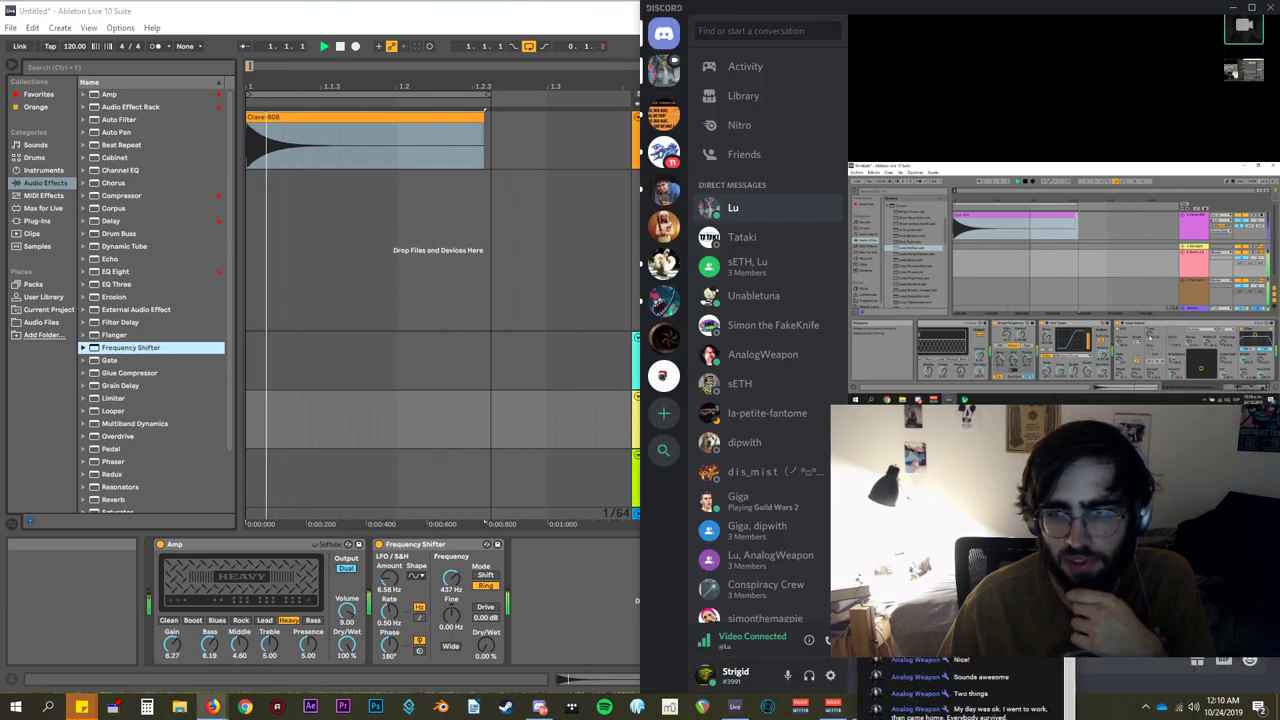
left_click(830, 675)
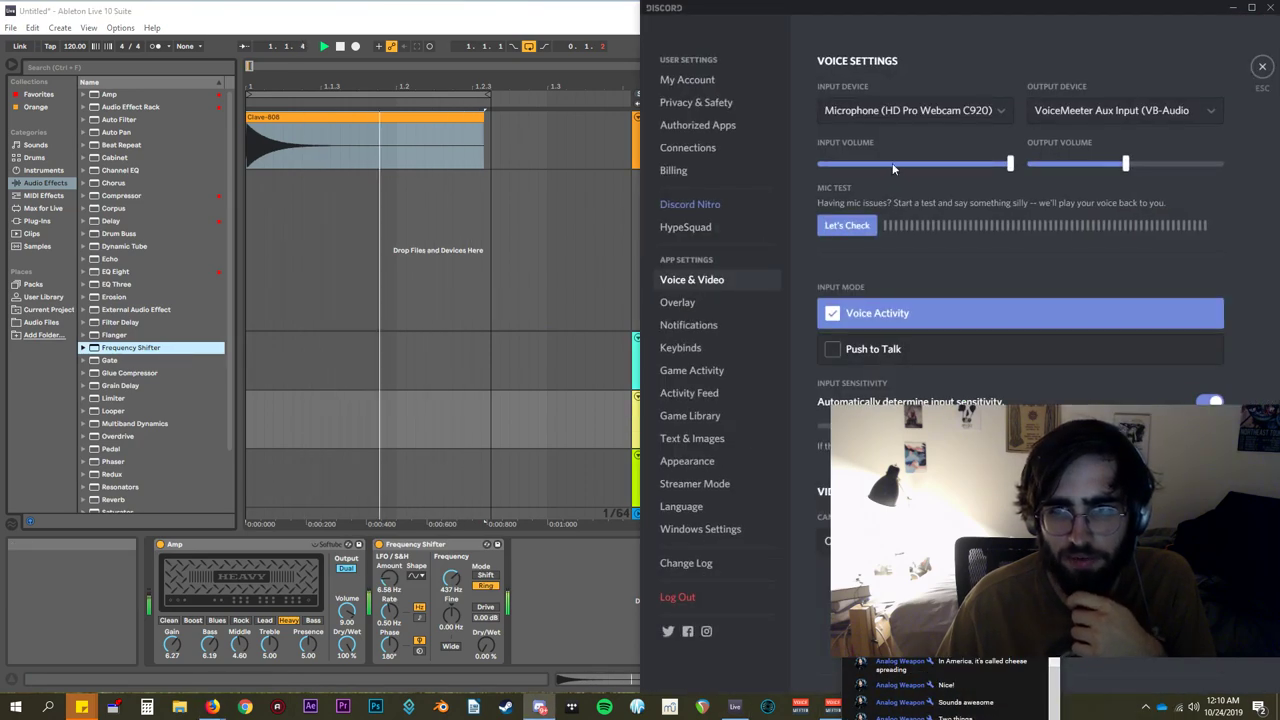
left_click(915, 112)
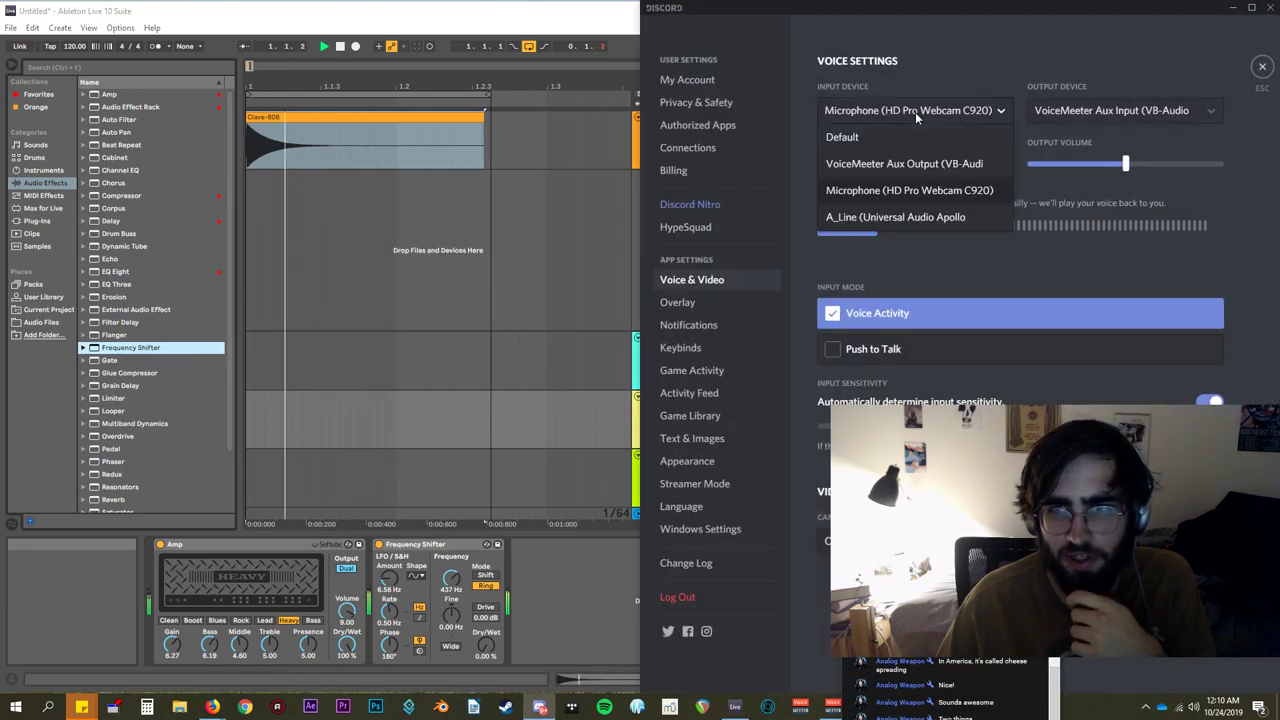
left_click(925, 163)
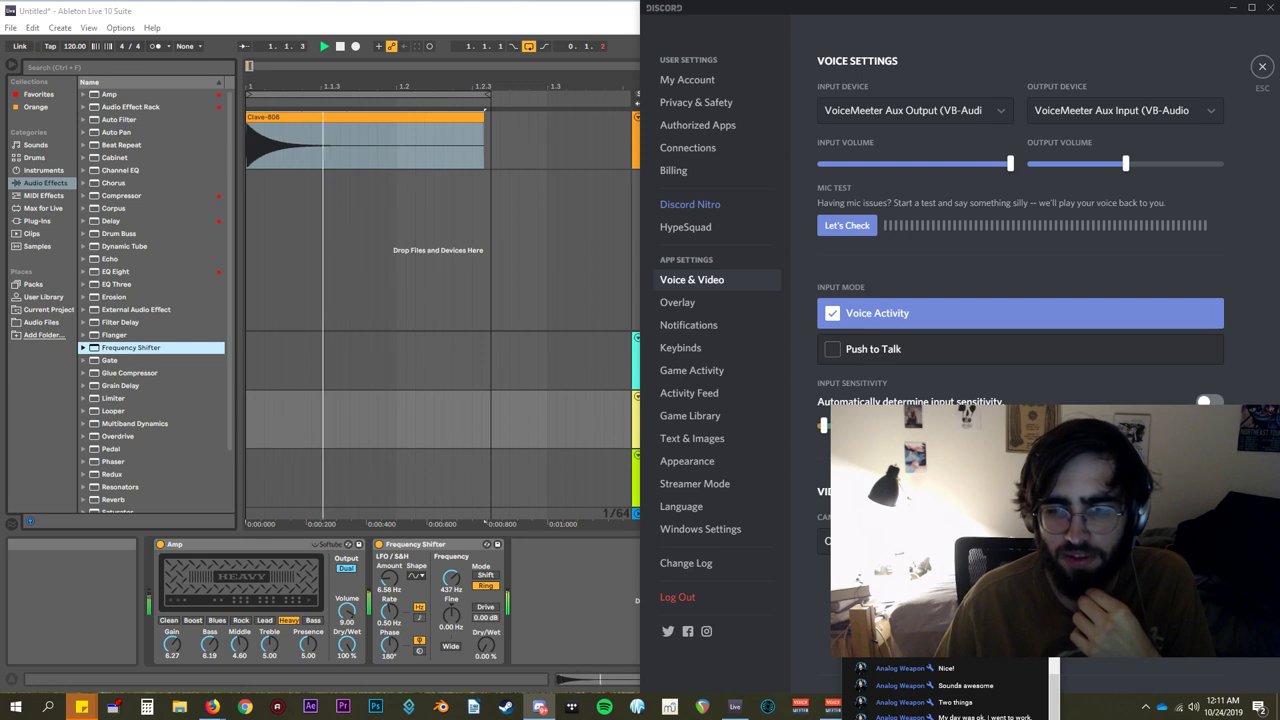
scroll(1020, 300, "down", 3)
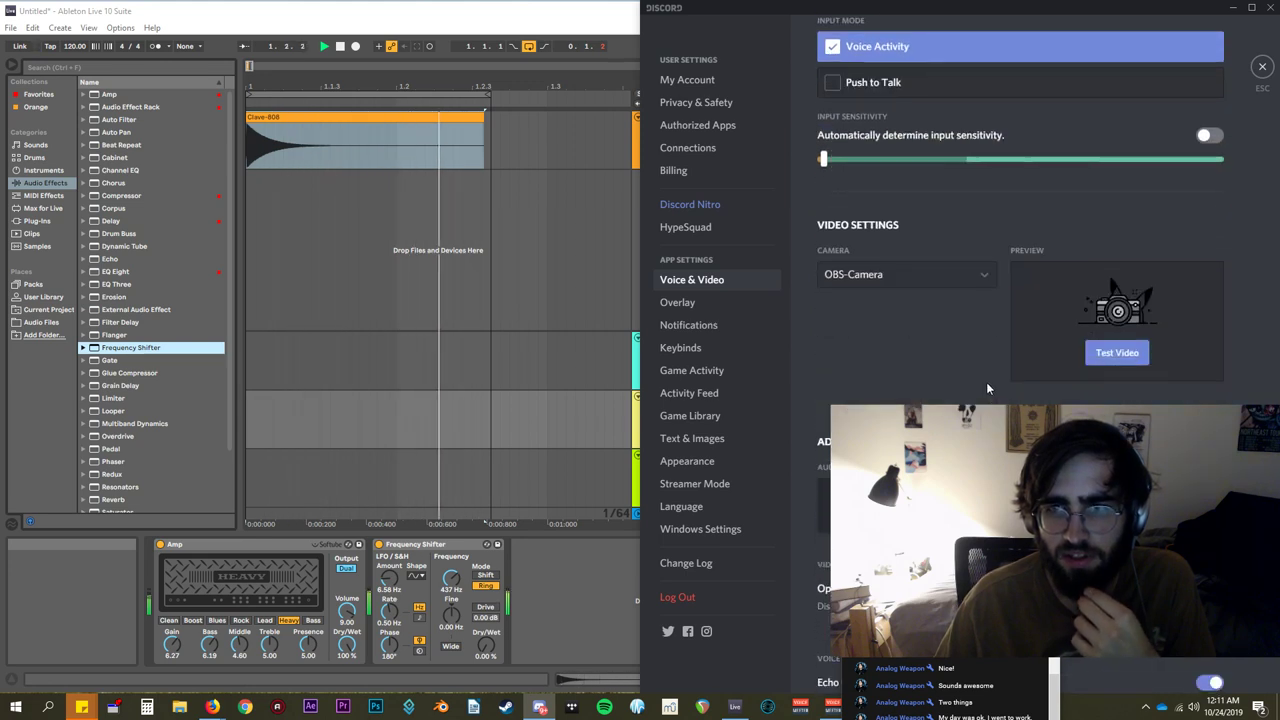
scroll(986, 382, "up", 2)
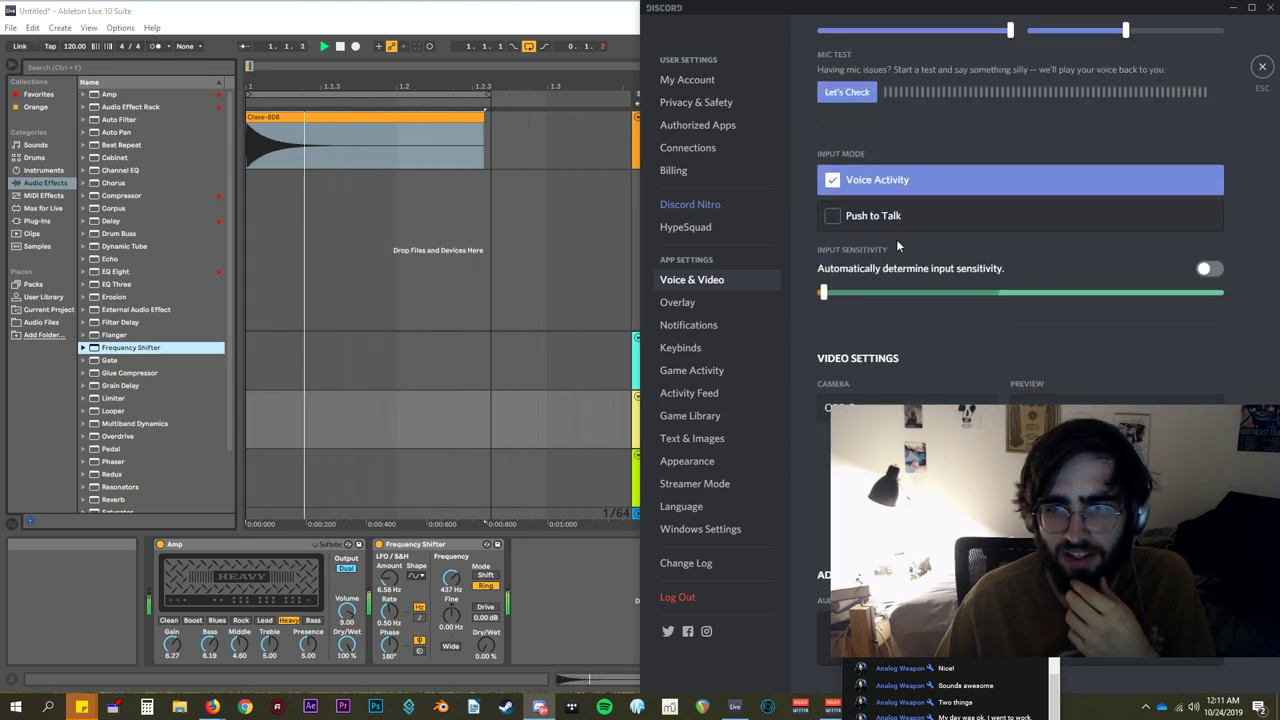
scroll(1000, 360, "up", 2)
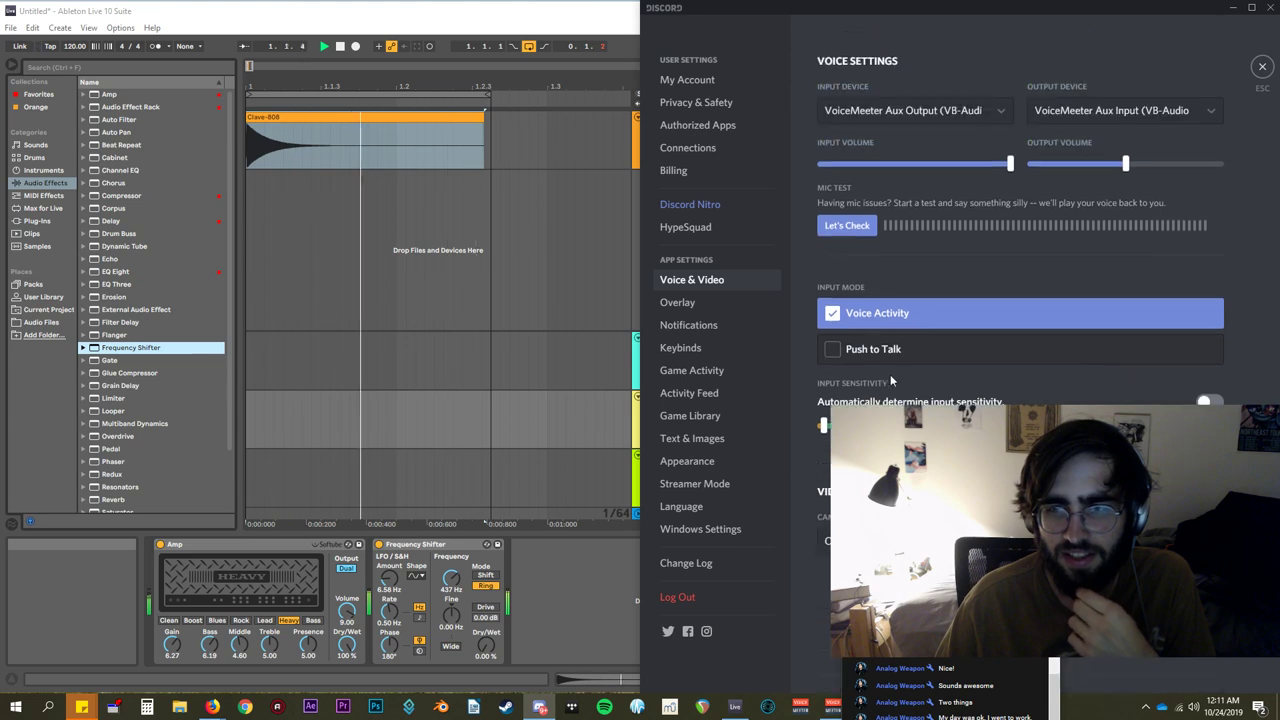
Return Discord's input device to Microphone (HD Pro Webcam C920) and close the settings.
left_click(889, 112)
left_click(889, 192)
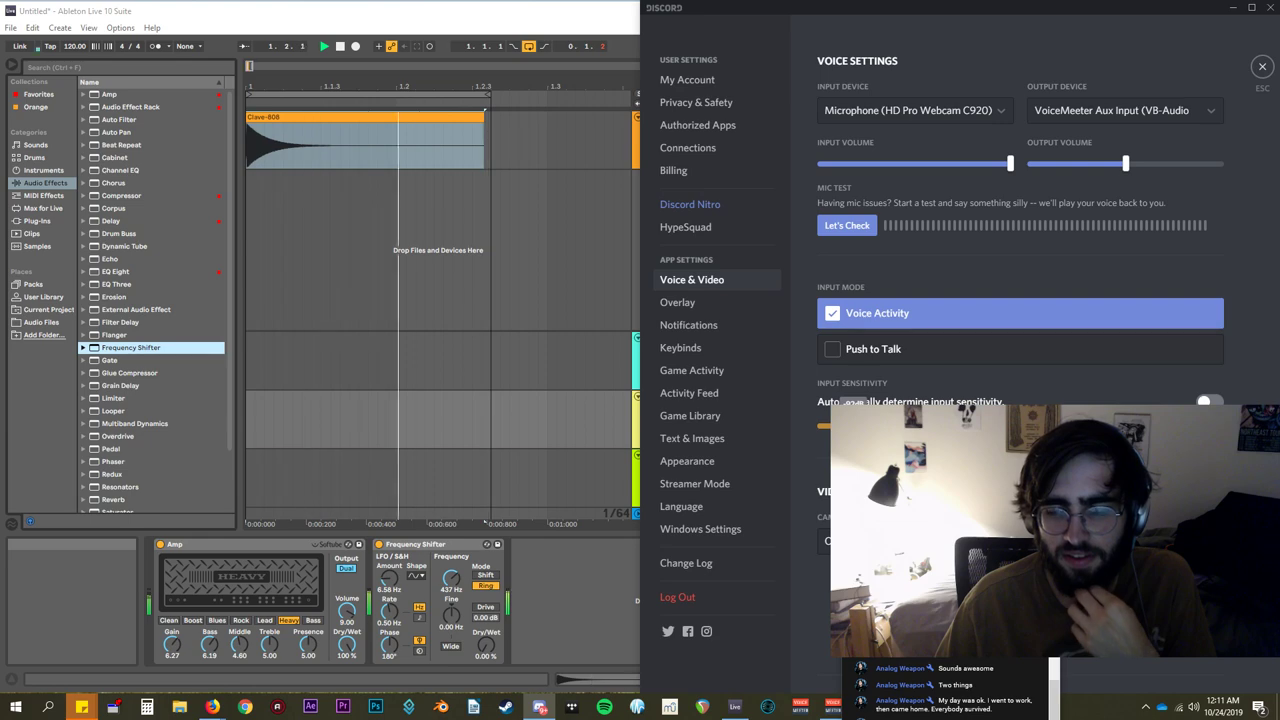
left_click(886, 112)
left_click(886, 112)
left_click(1262, 72)
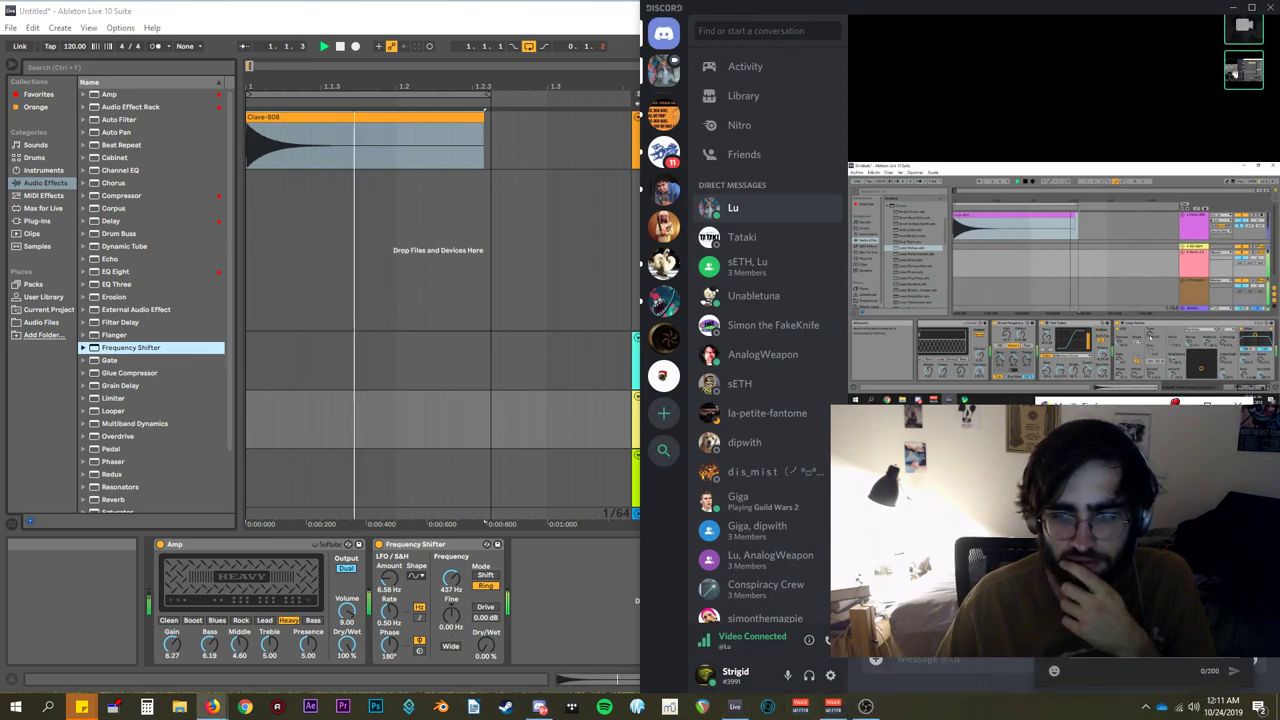
Arrange the OBS and VoiceMeeter Banana windows so both are in view and toggle the B1 routing of hardware input 2.
left_click(865, 706)
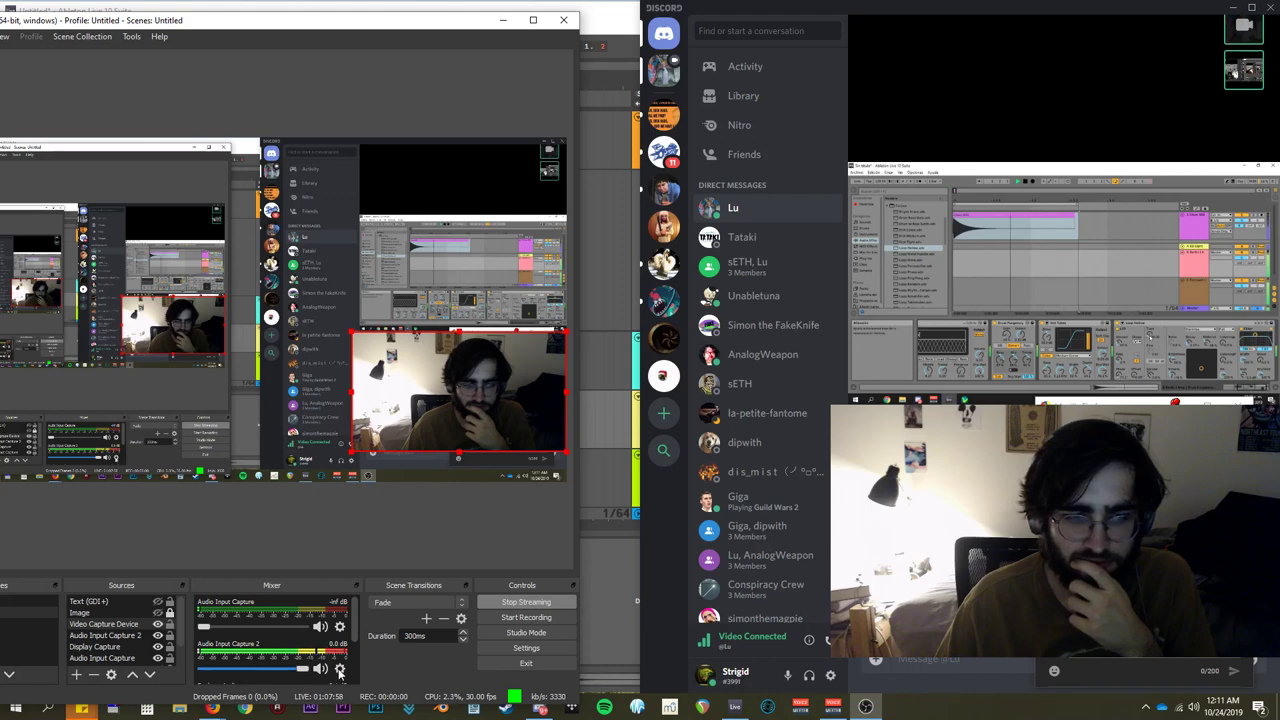
left_click(832, 706)
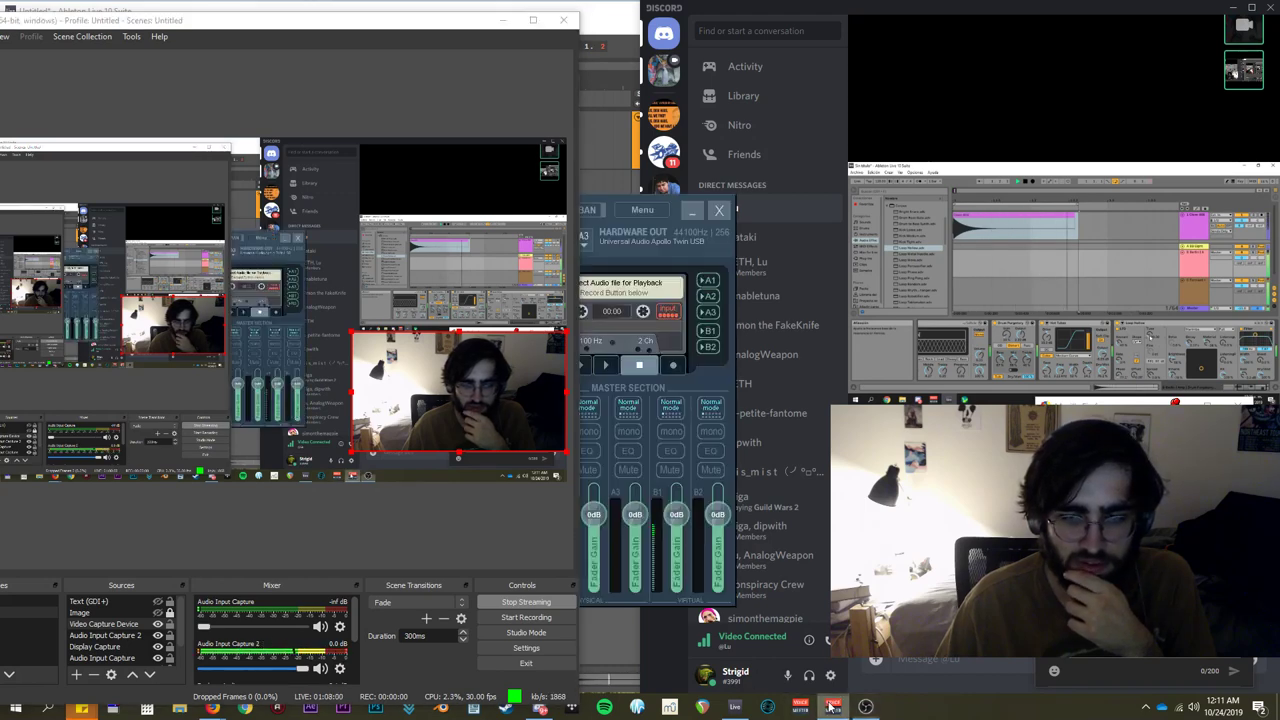
left_click_drag(430, 23, 115, 166)
left_click_drag(404, 214, 643, 186)
left_click(484, 474)
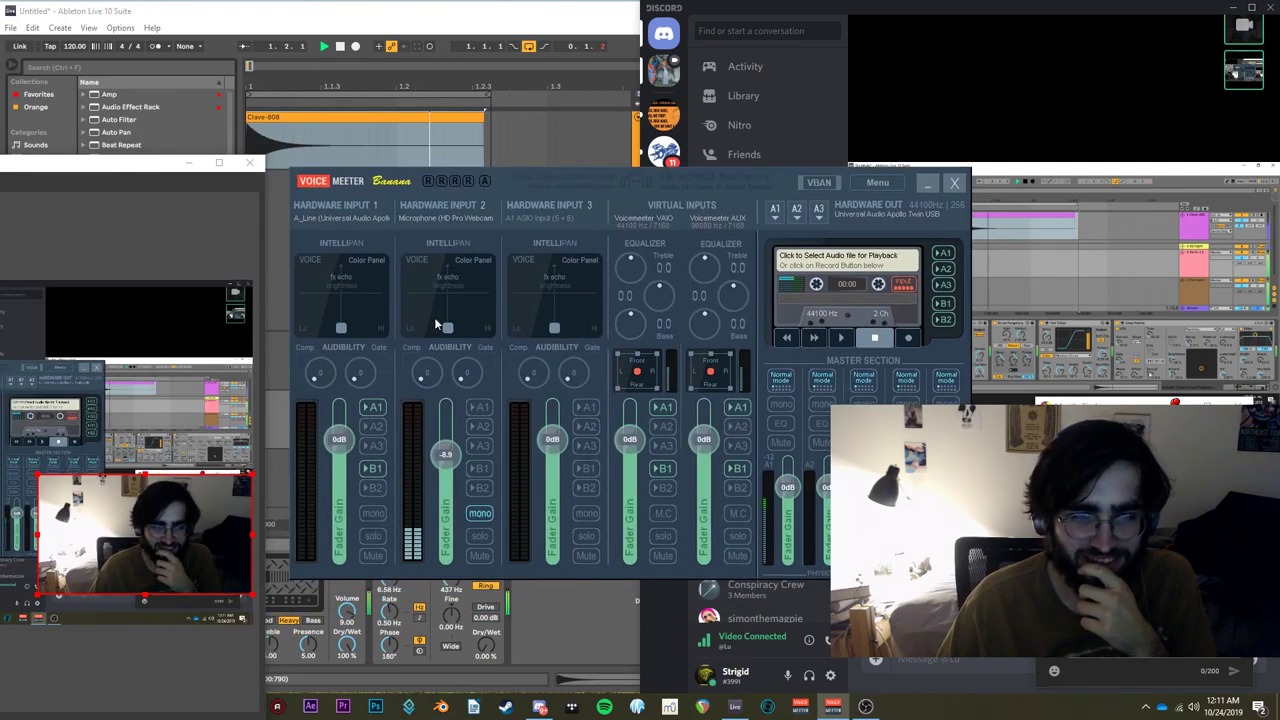
Minimize VoiceMeeter Banana, raise Audio Input Capture to -2.8 dB in the OBS mixer, and return to Ableton Live.
left_click(930, 184)
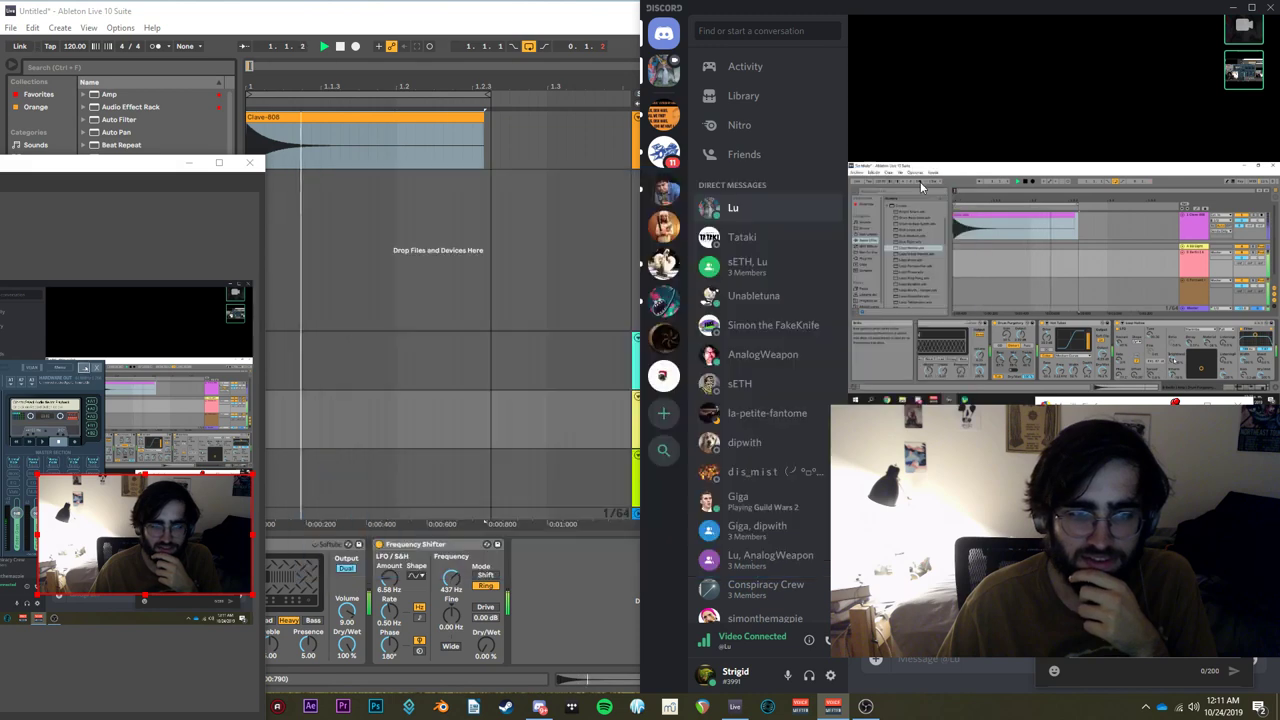
left_click_drag(150, 169, 530, 67)
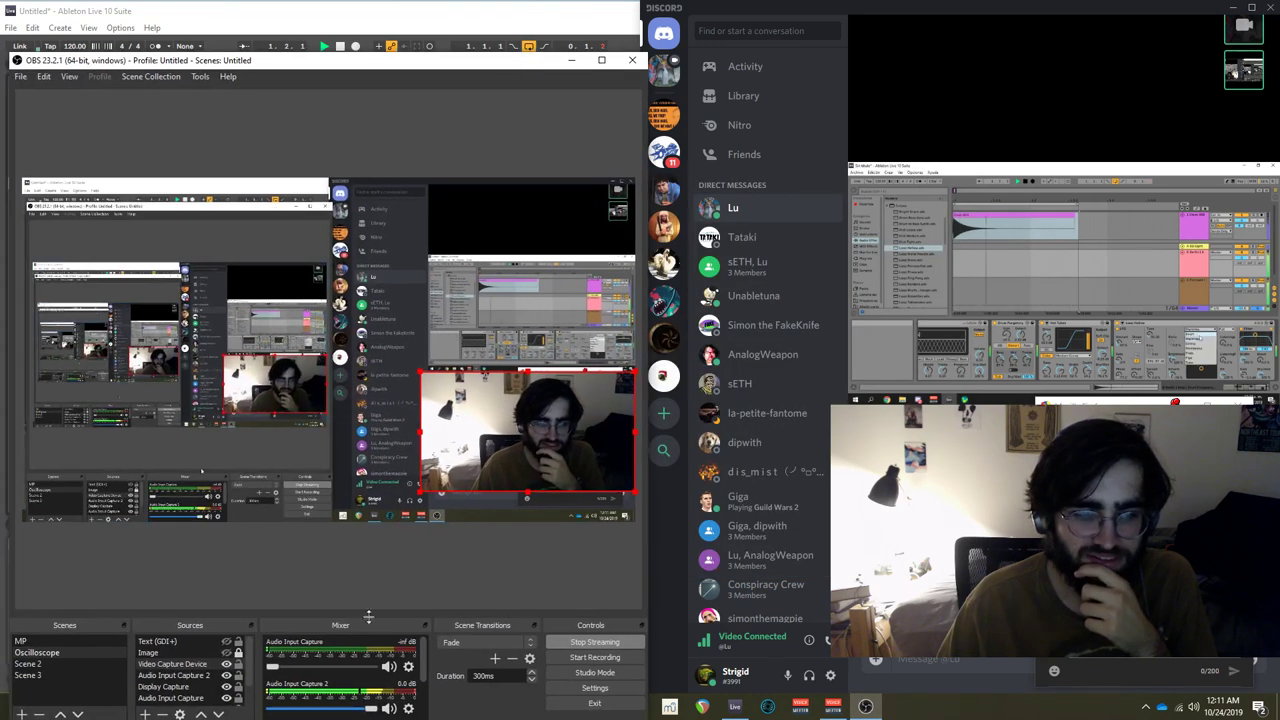
left_click_drag(281, 670, 277, 674)
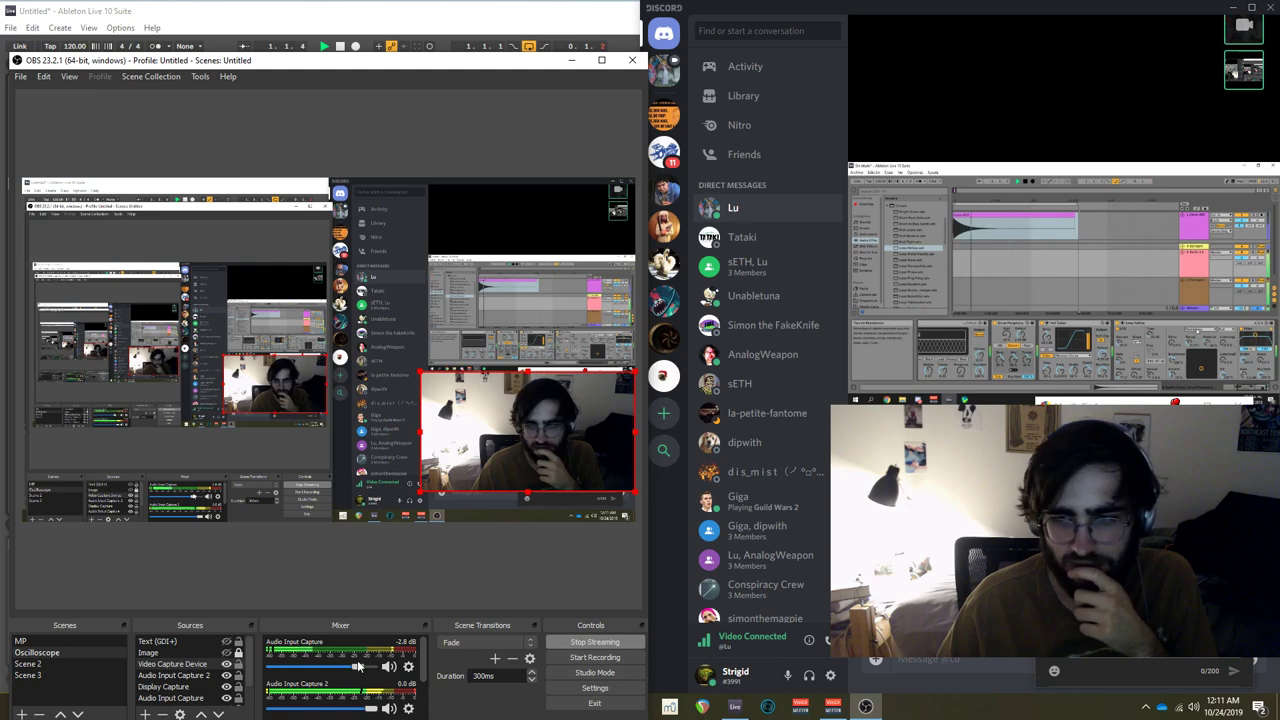
left_click(570, 61)
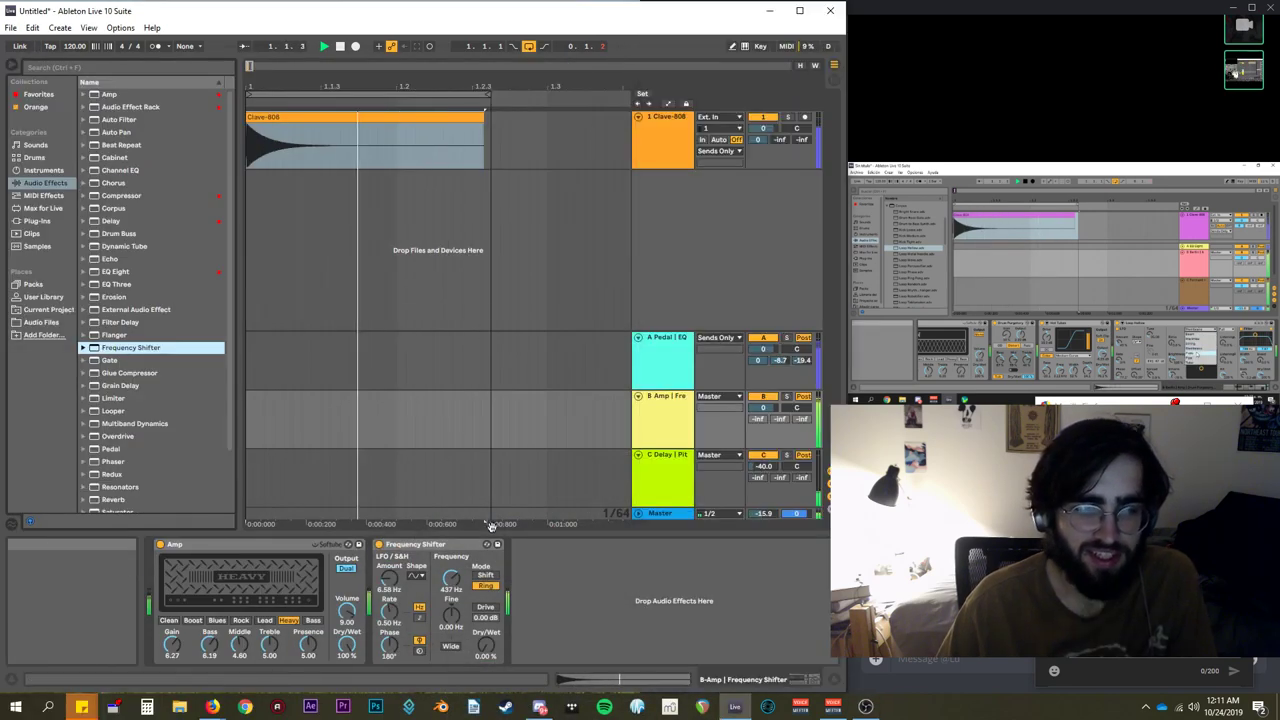
Reverse the Clave-808 audio clip and restart the looped playback.
scroll(158, 430, "down", 3)
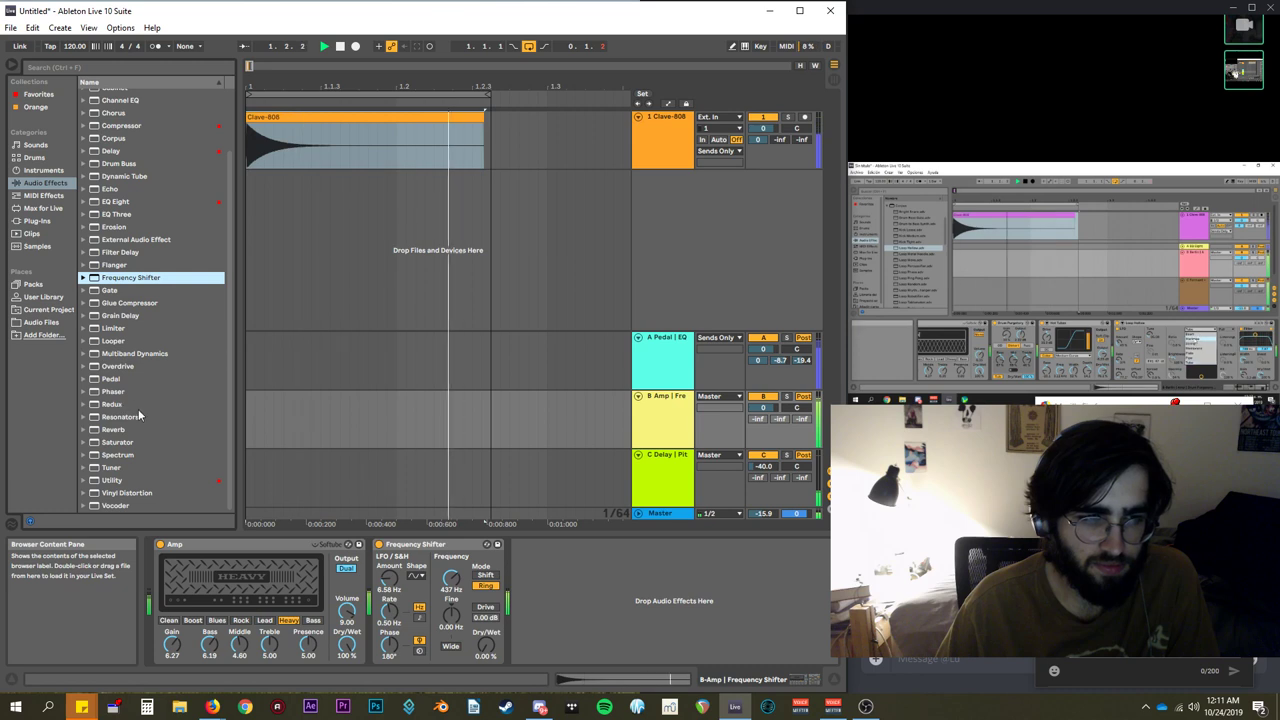
key("space")
key("space")
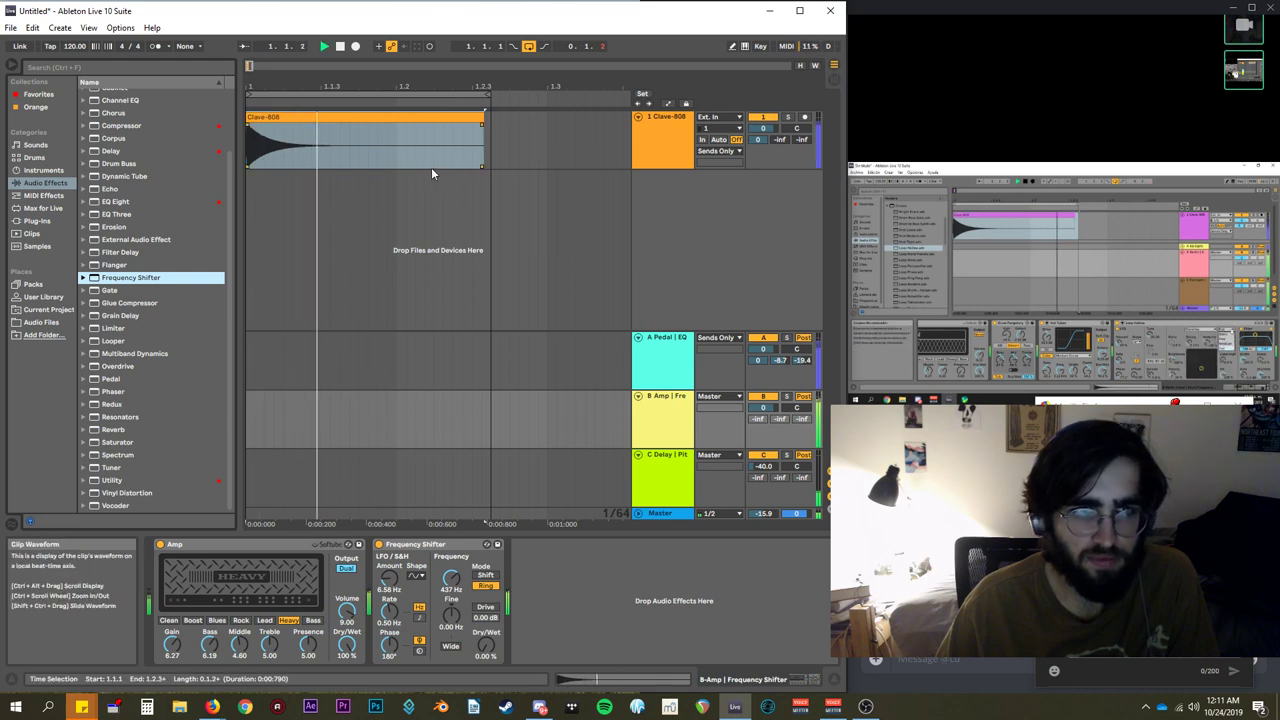
left_click(352, 118)
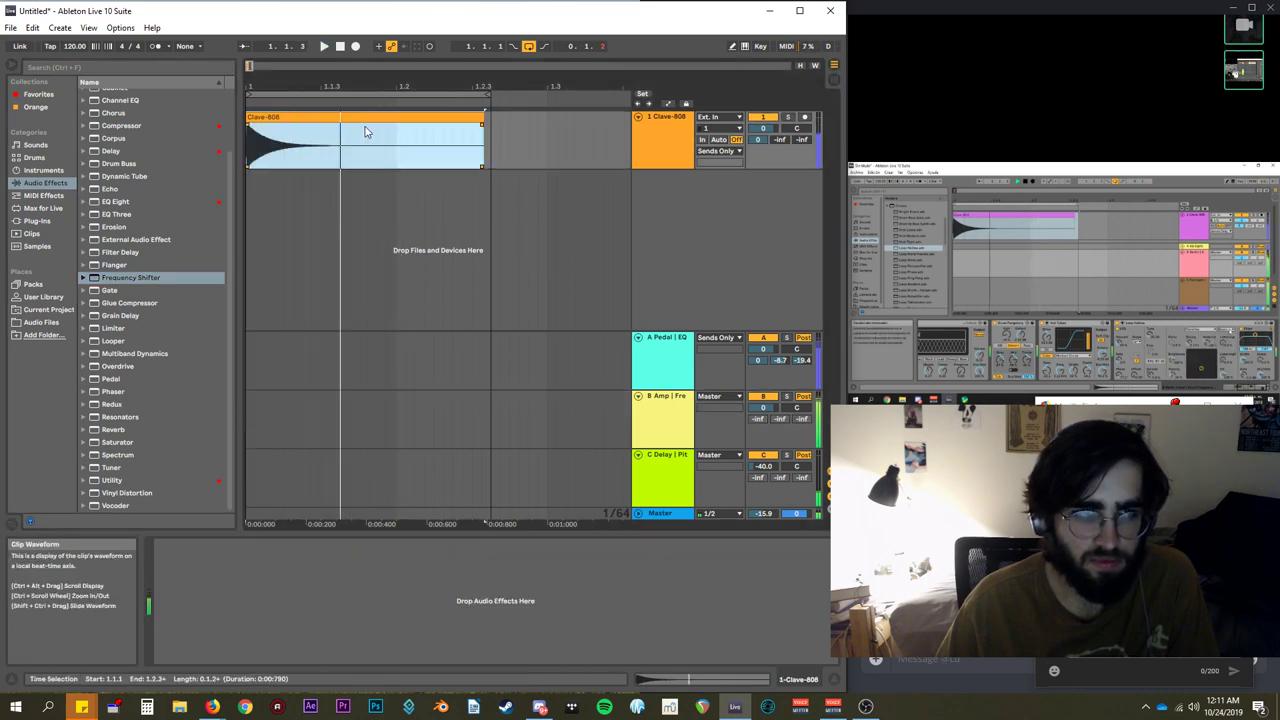
key("space")
right_click(369, 117)
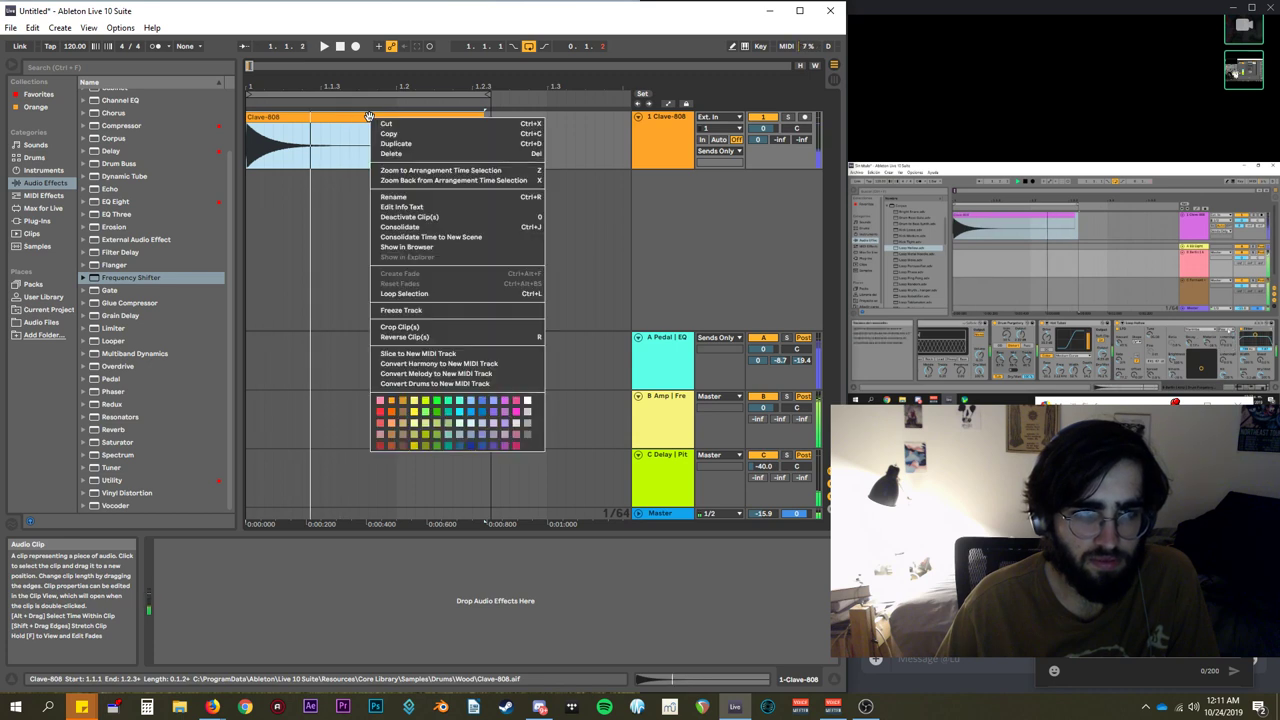
left_click(357, 114)
right_click(352, 116)
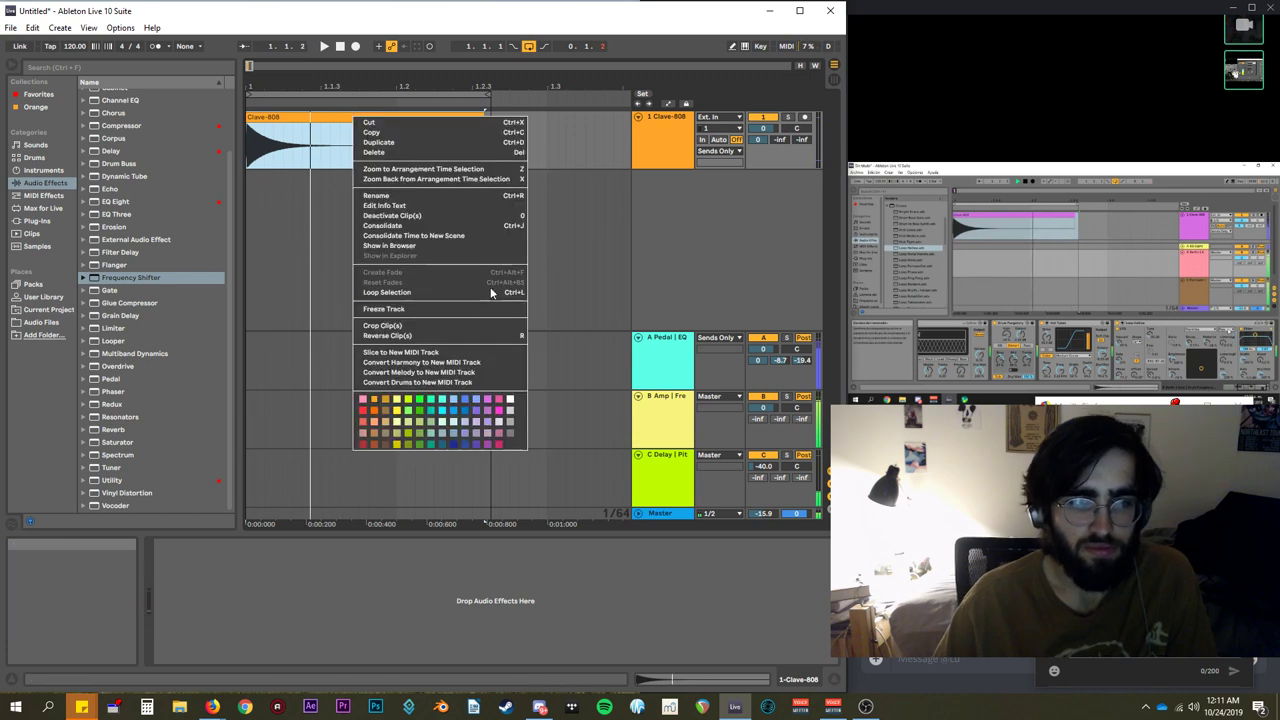
left_click(420, 332)
key("space")
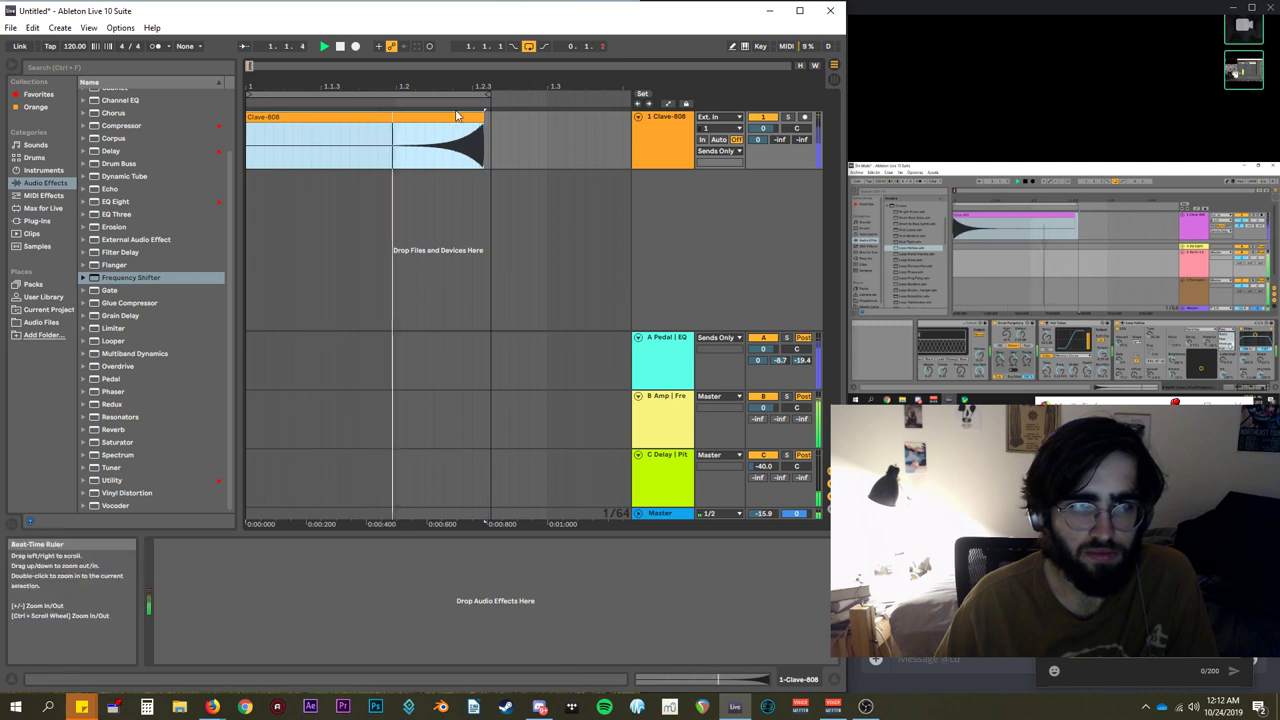
mouse_move(470, 102)
left_mouse_down()
mouse_move(425, 106)
mouse_move(478, 100)
mouse_move(447, 104)
left_mouse_up()
scroll(447, 104, "up", 5)
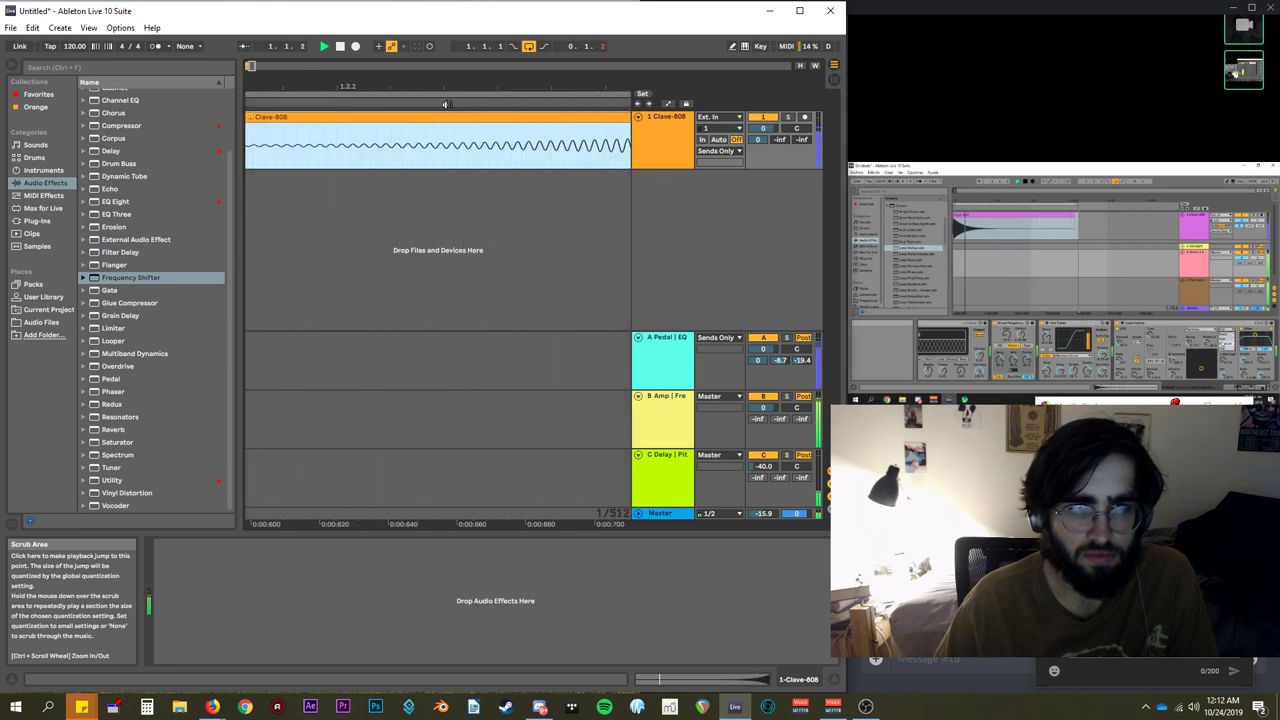
left_click_drag(535, 99, 557, 102)
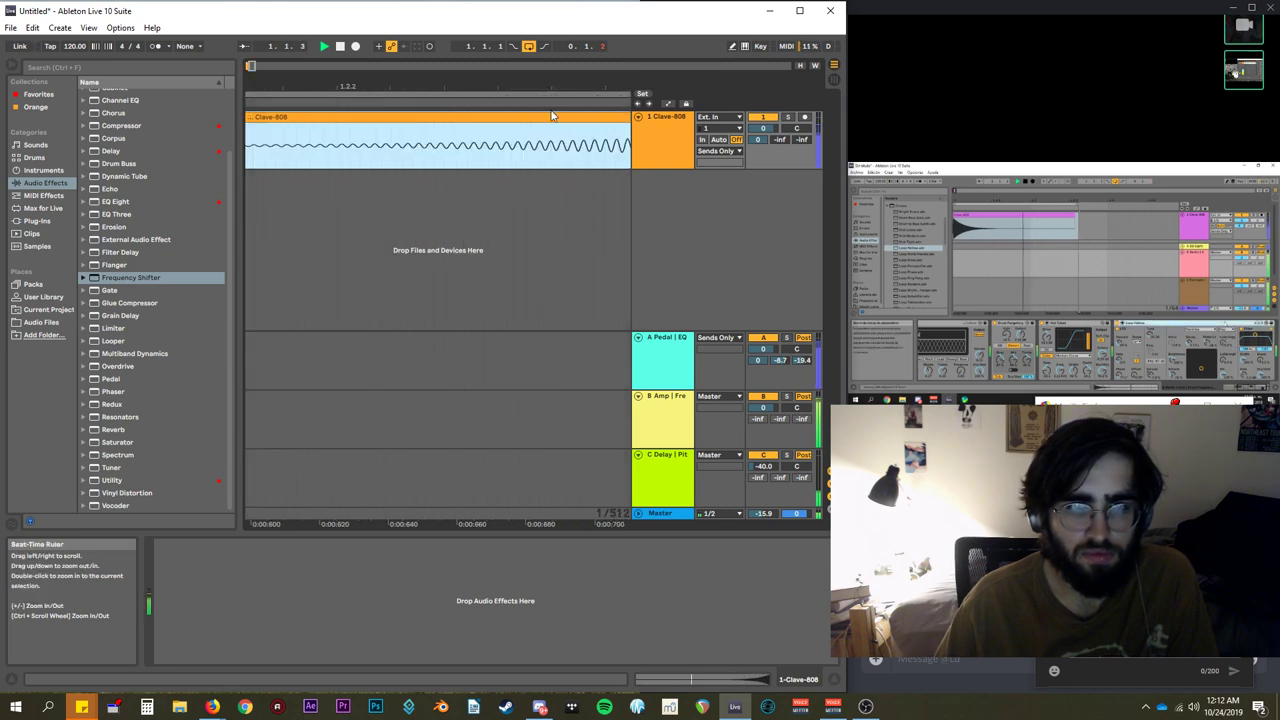
scroll(569, 117, "down", 4)
scroll(569, 117, "down", 6)
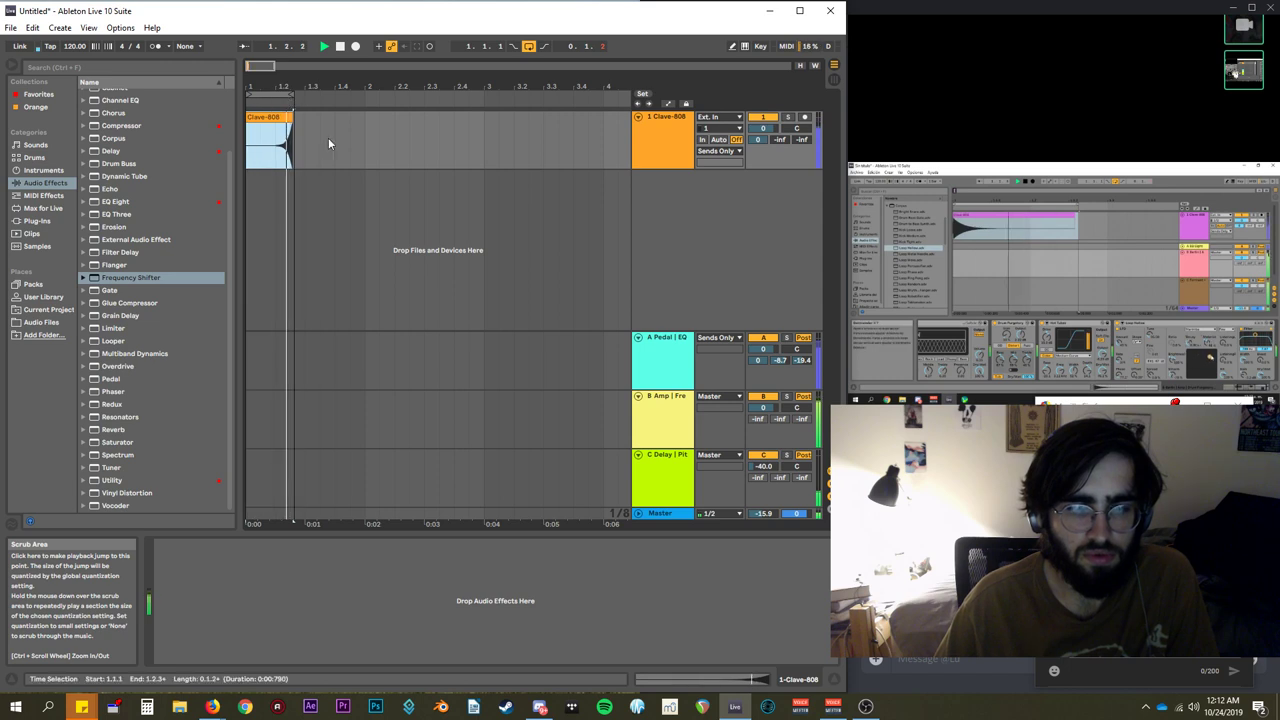
Browse the audio effects and add an Auto Filter after the EQ Eight on return track A.
left_click(651, 363)
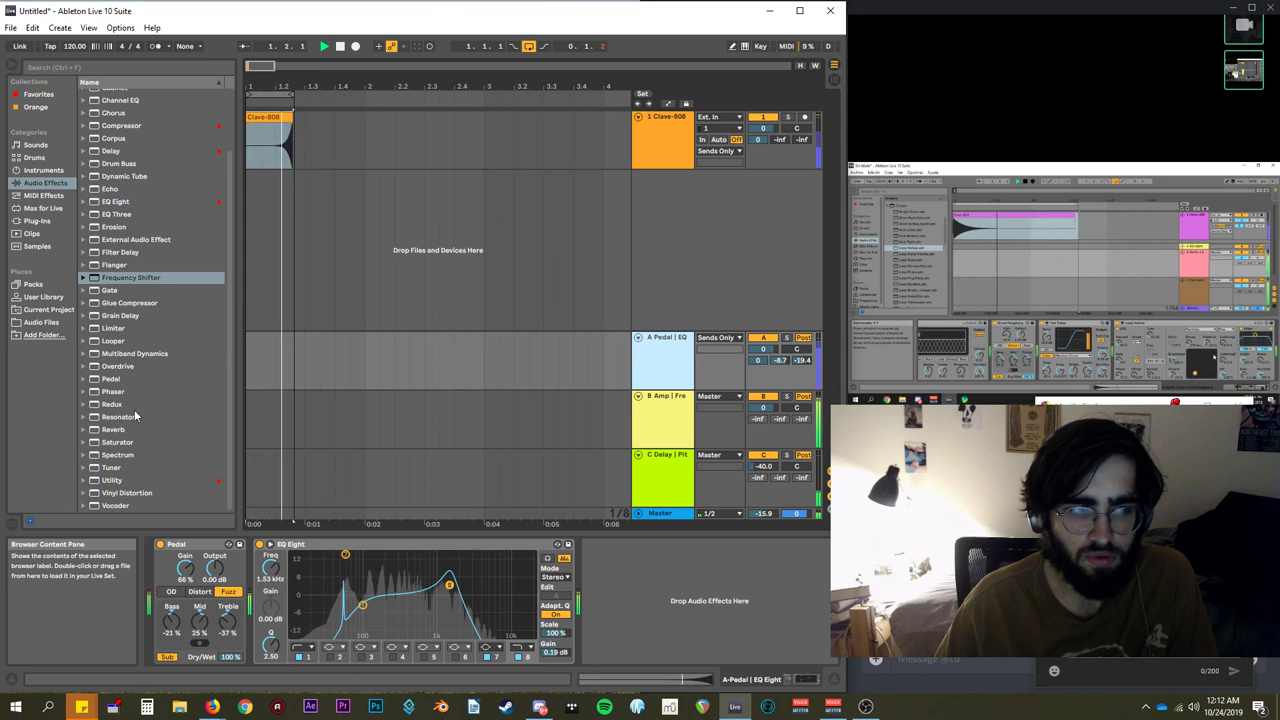
scroll(140, 432, "up", 2)
scroll(151, 370, "down", 2)
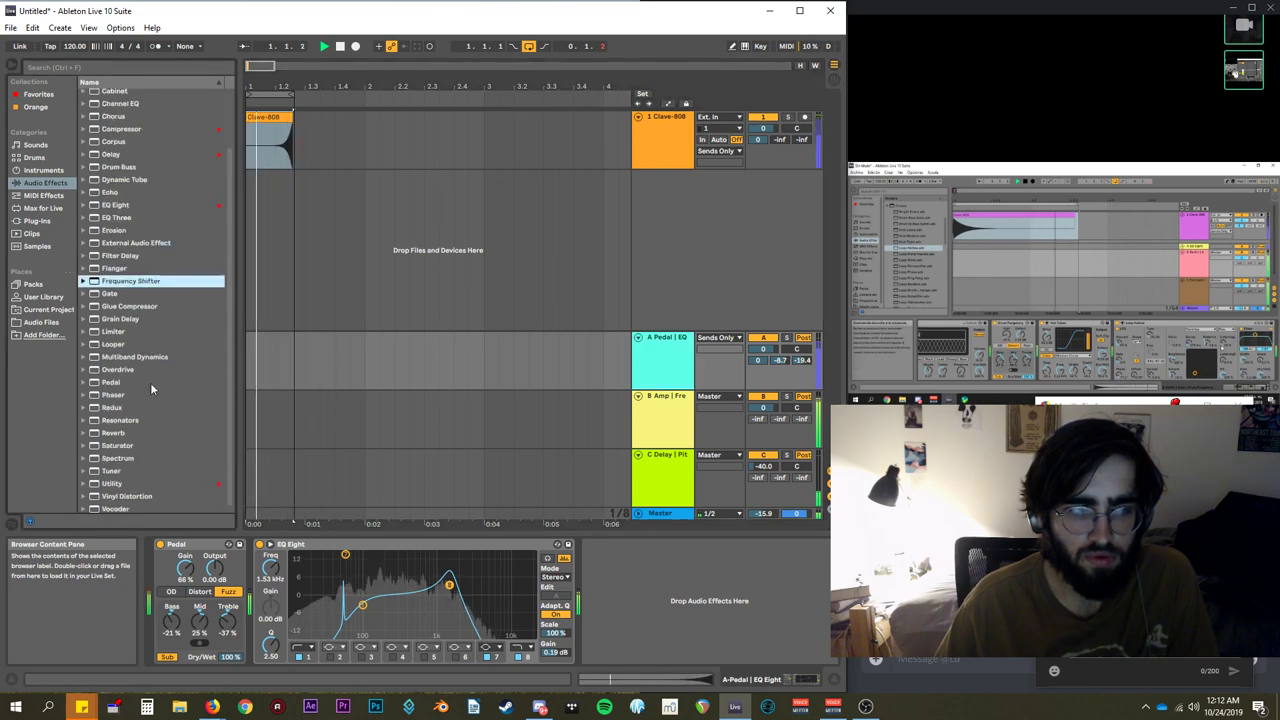
scroll(133, 453, "up", 3)
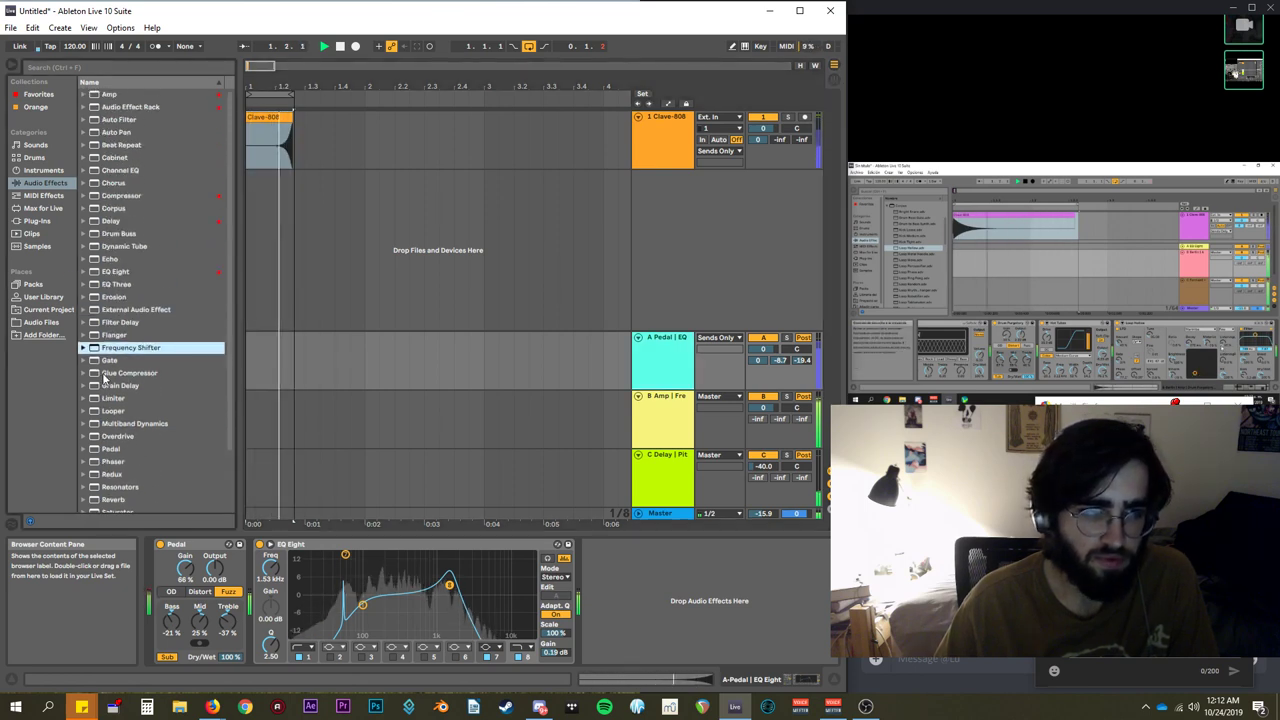
left_click(117, 210)
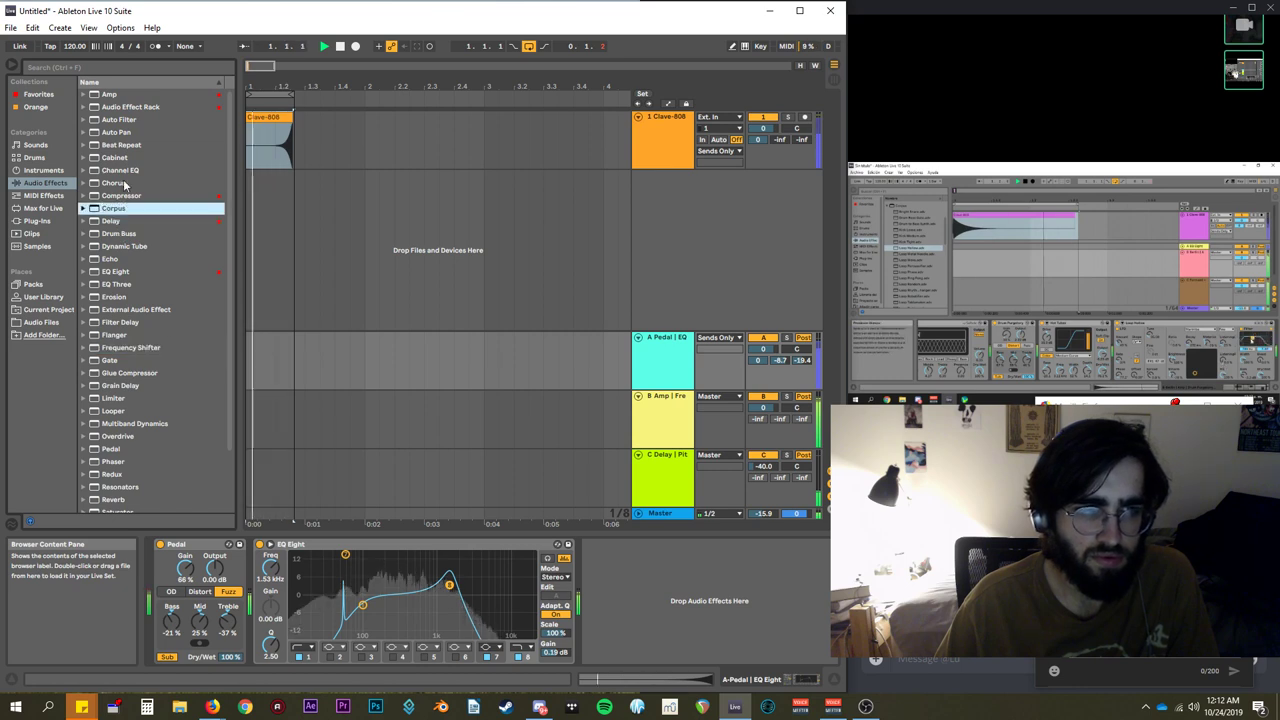
left_click(124, 157)
left_click(145, 145)
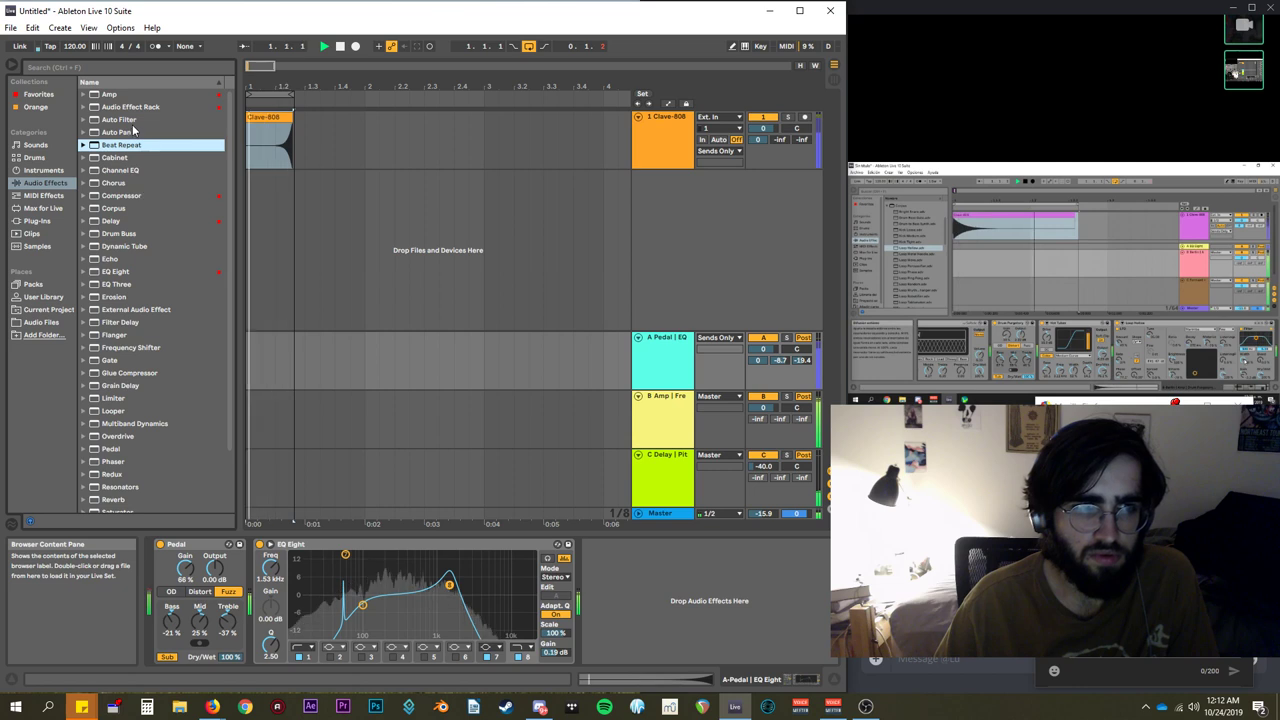
double_click(118, 119)
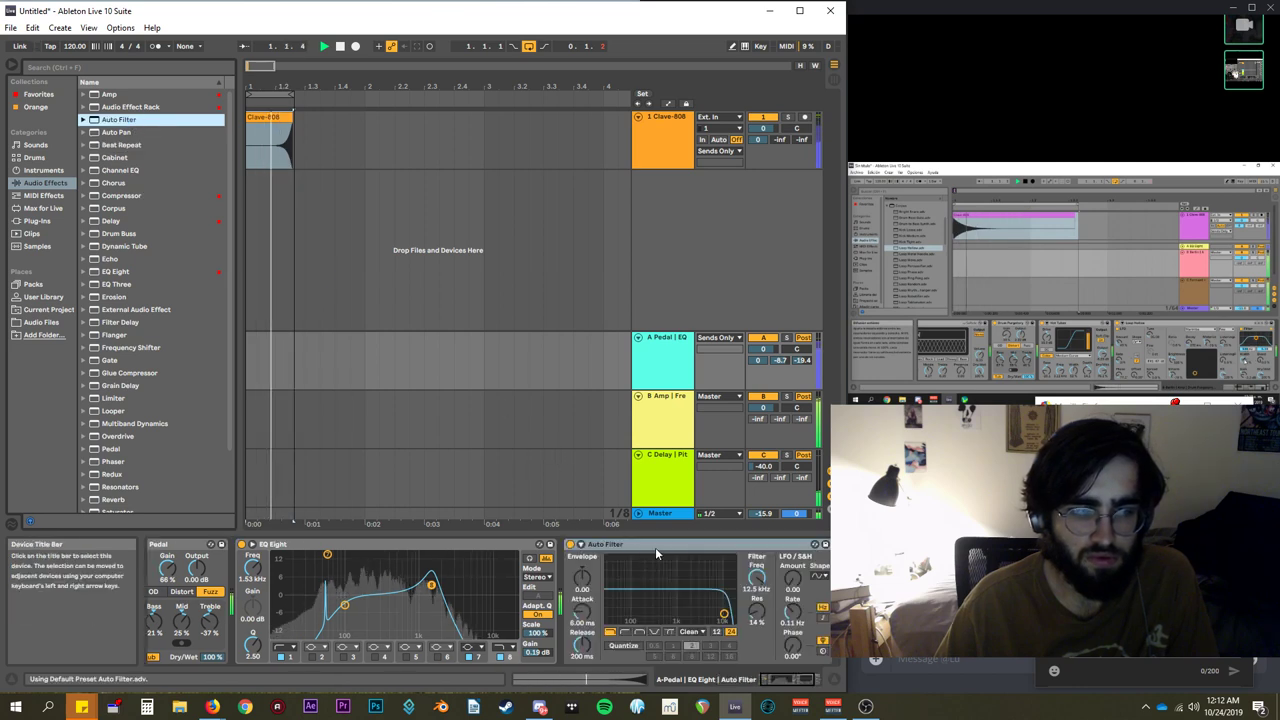
Move the Auto Filter to return track B, setting its frequency to 9.53 kHz, resonance to 67%, LFO amount to 19.8 and rate to 0.68 Hz.
left_click(660, 402)
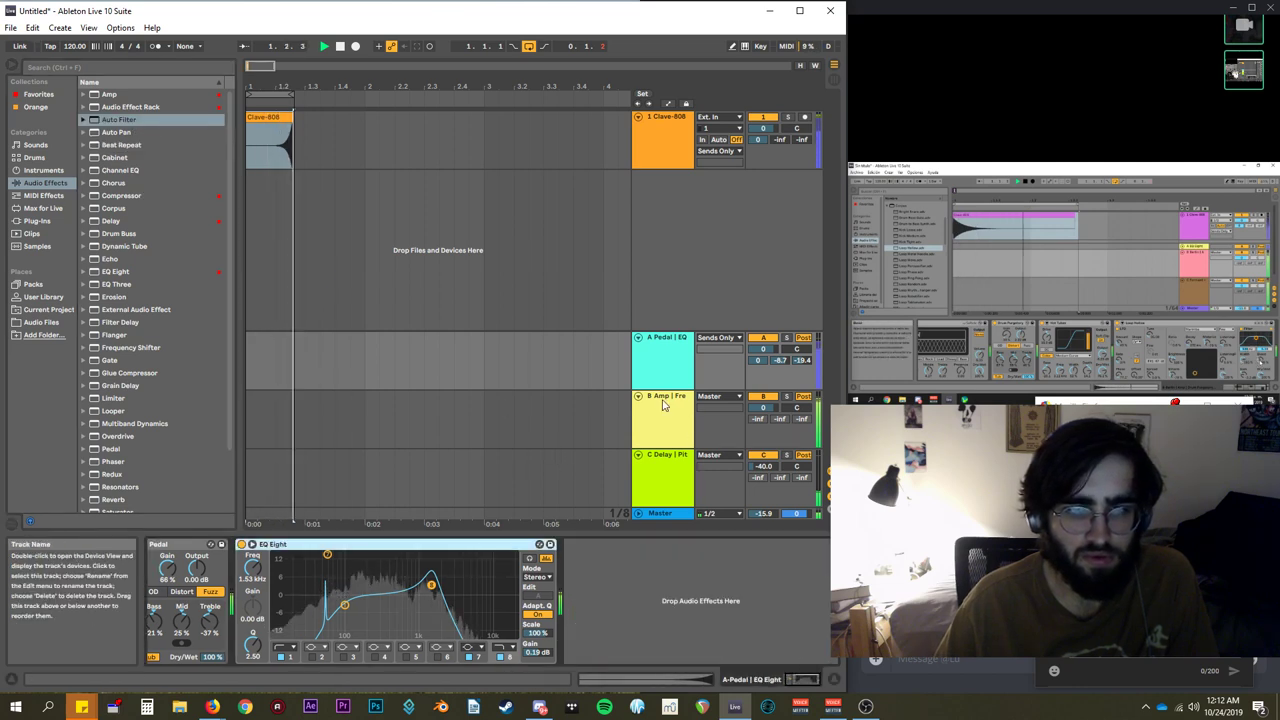
left_click_drag(648, 598, 640, 593)
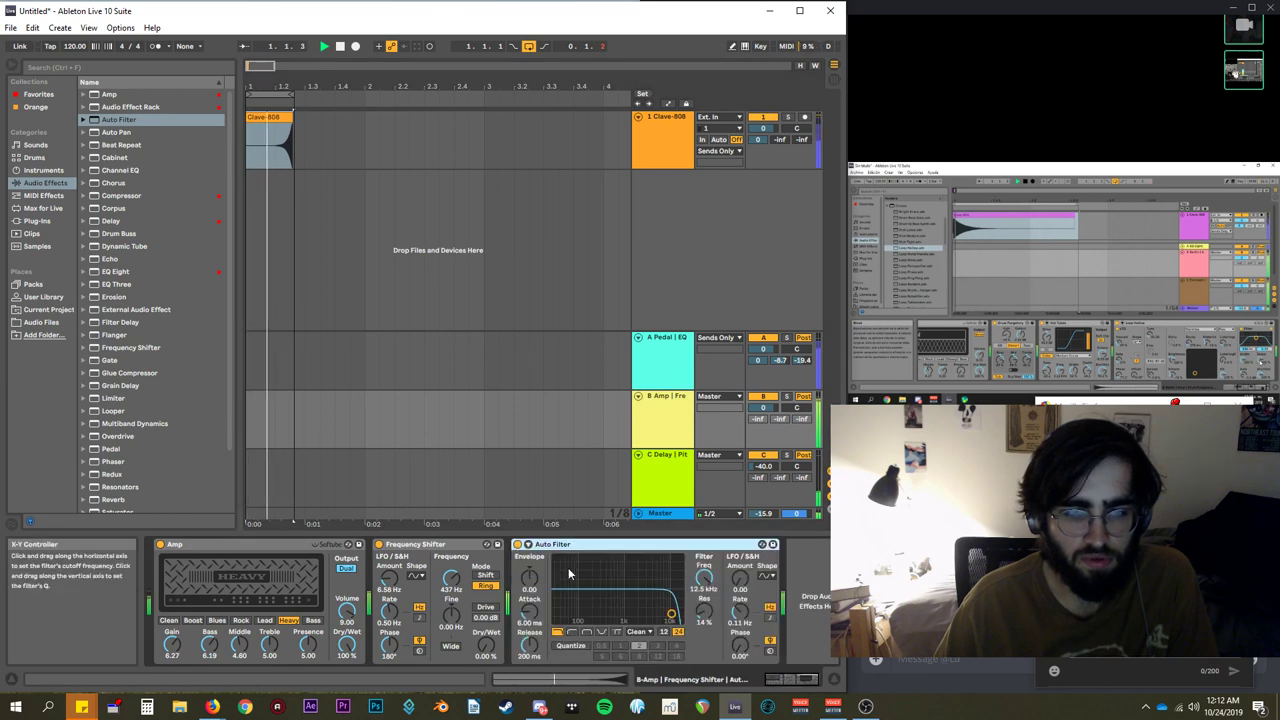
left_click_drag(704, 578, 704, 588)
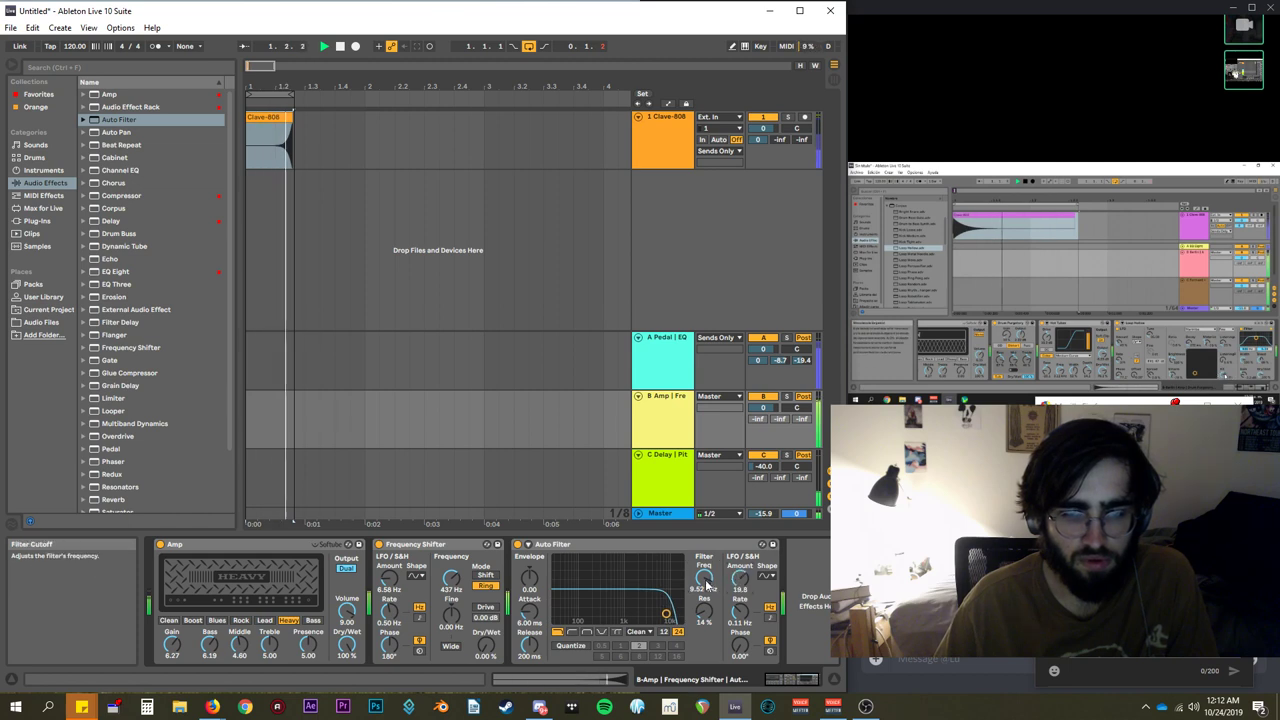
left_click_drag(538, 577, 538, 561)
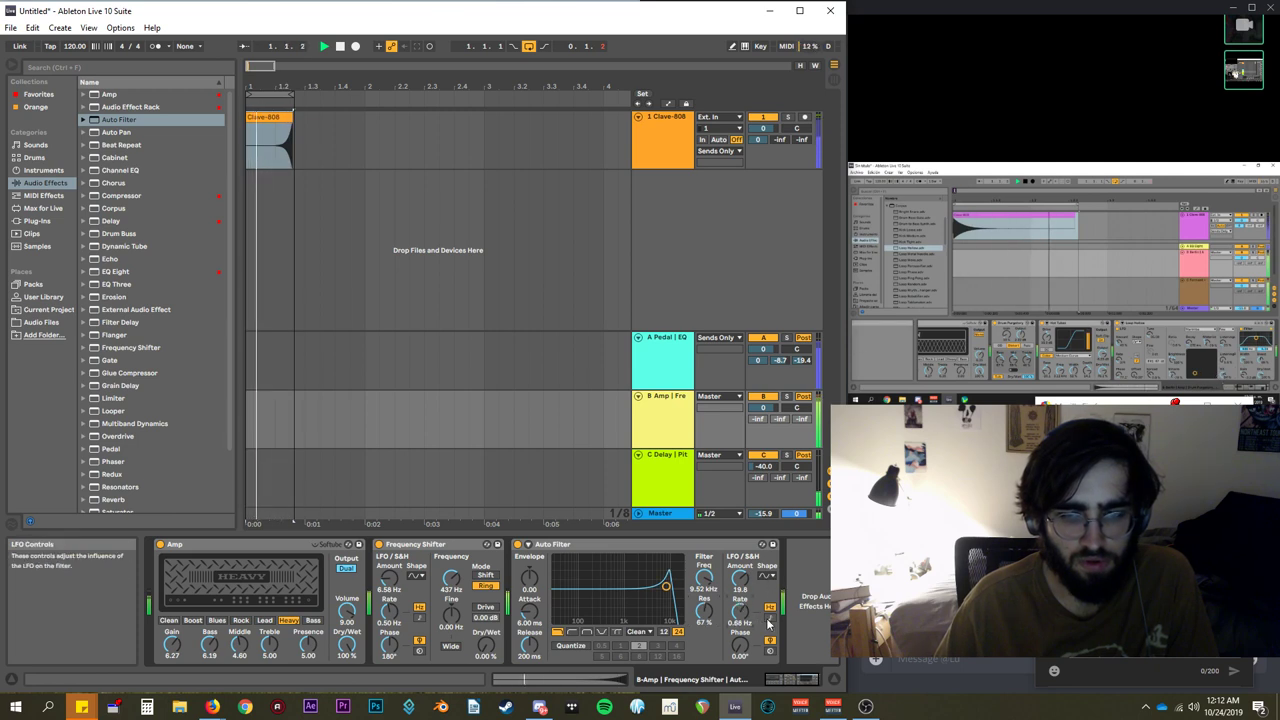
Browse the audio effects and add an Erosion device after the Pedal on return track C.
left_click(683, 477)
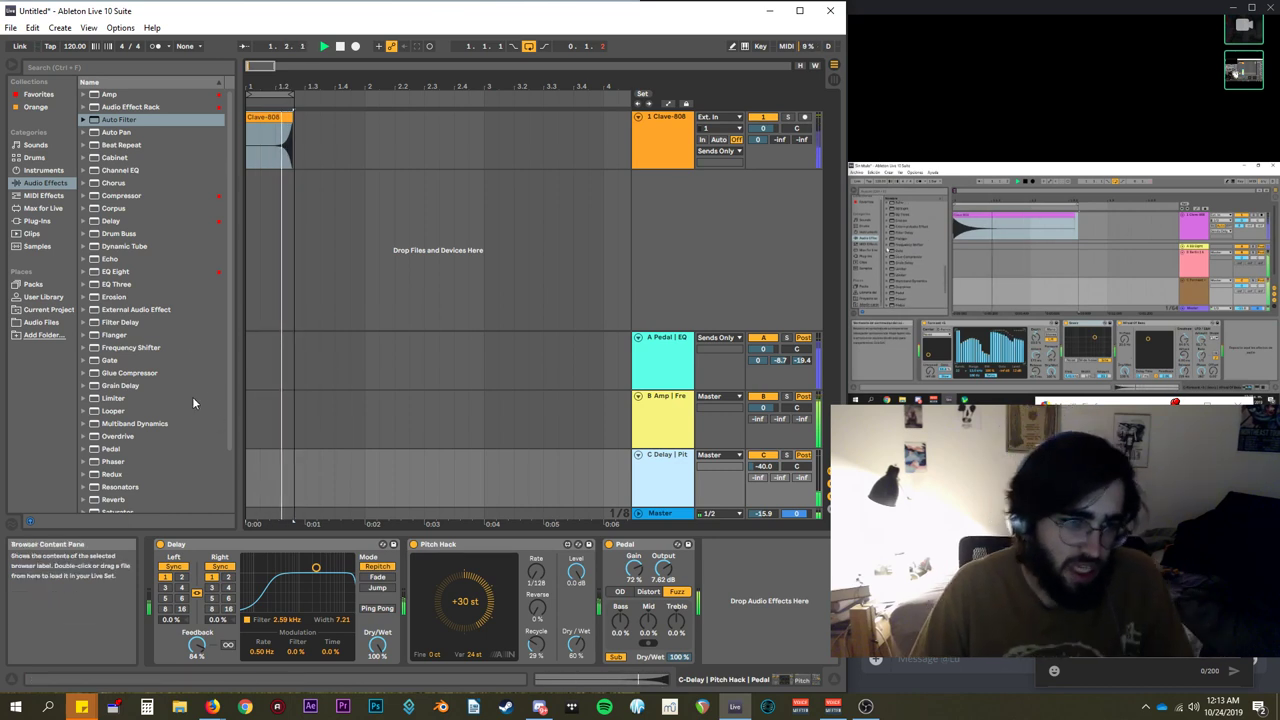
scroll(192, 407, "down", 2)
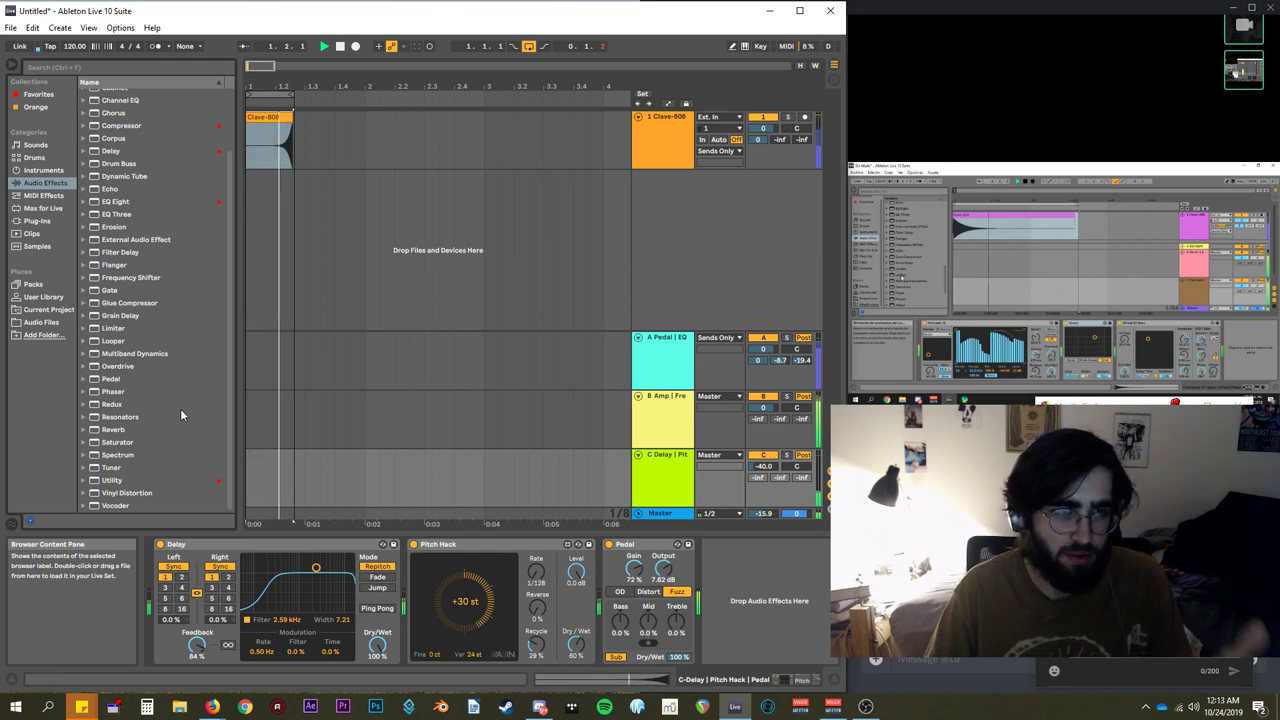
left_click(174, 406)
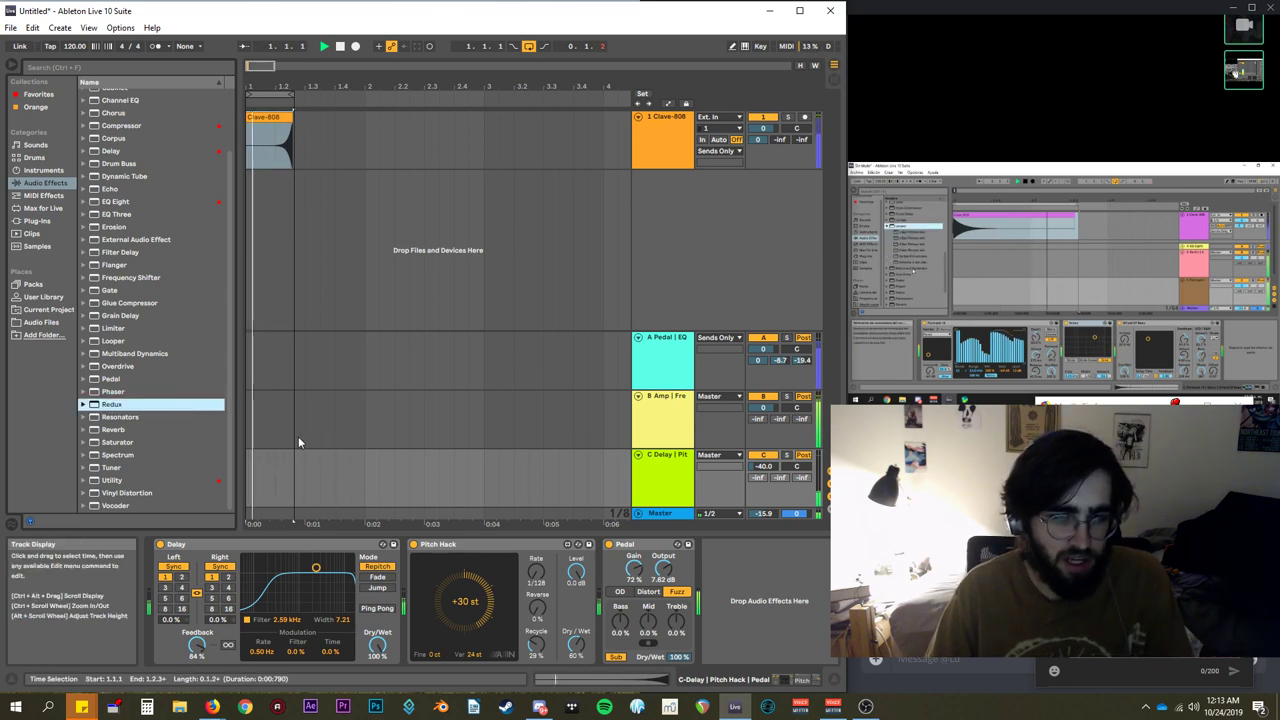
scroll(179, 388, "up", 1)
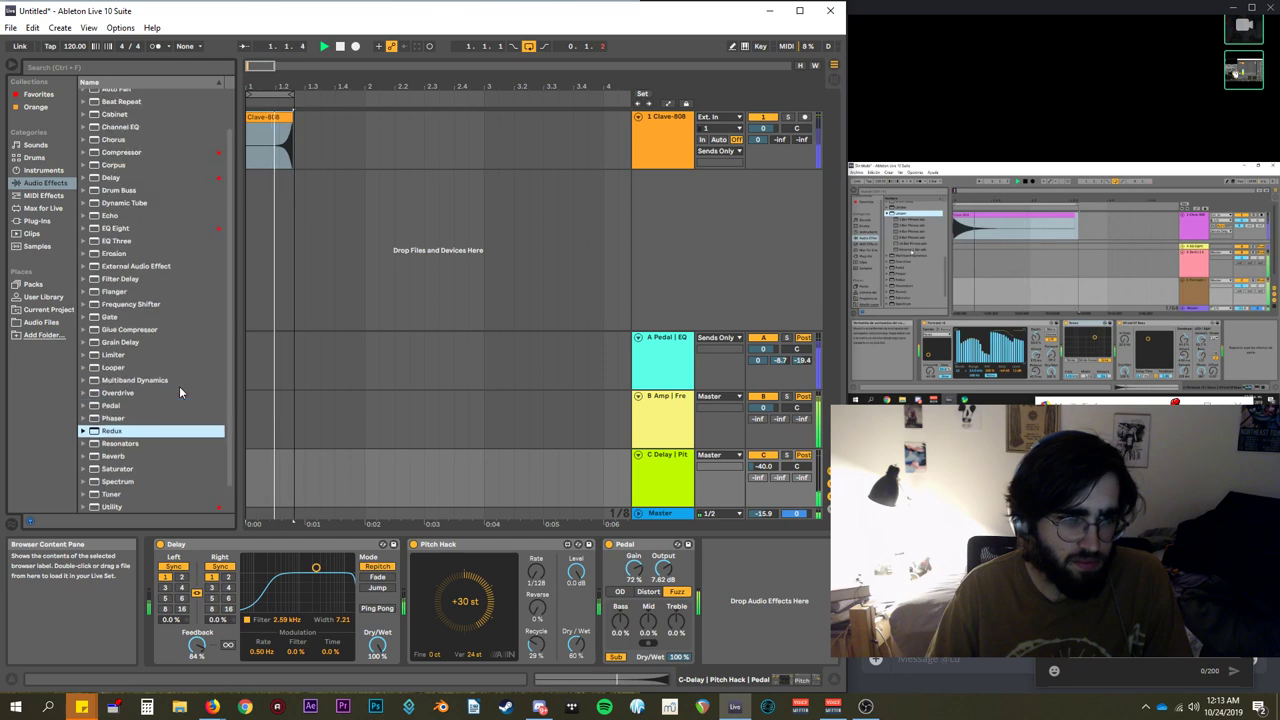
left_click(159, 356)
left_click(160, 342)
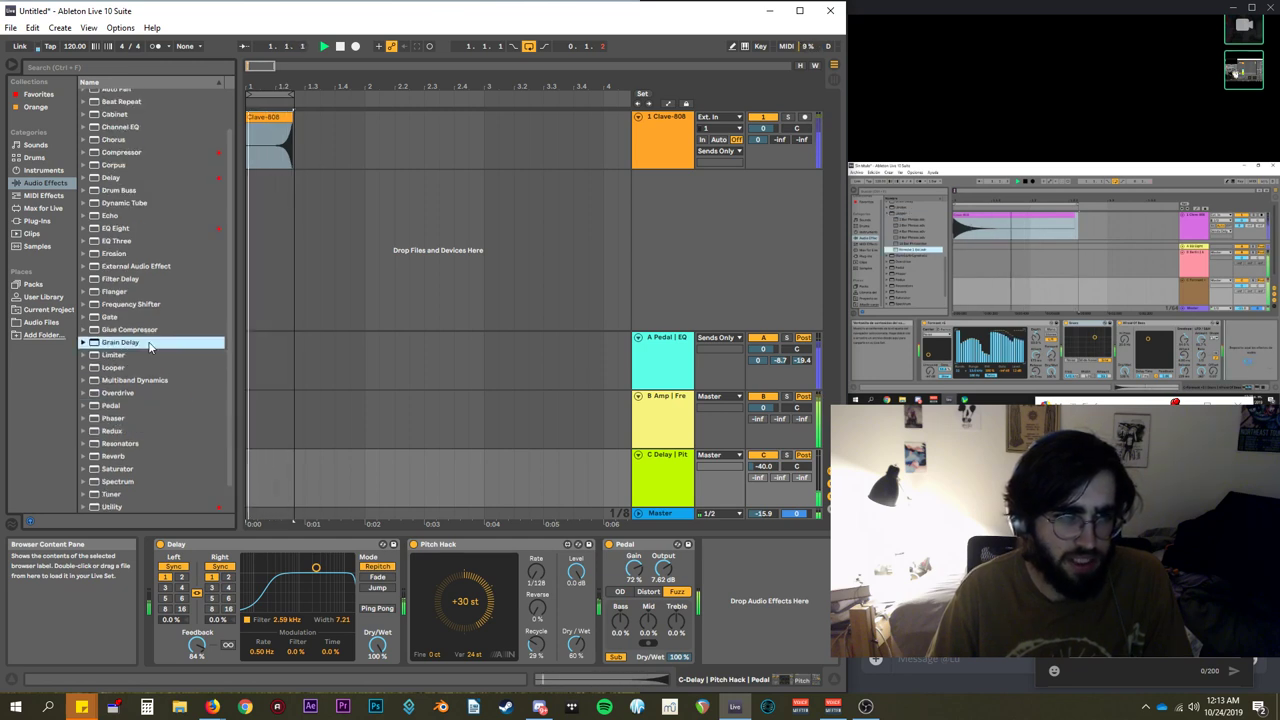
left_click(160, 316)
left_click(160, 304)
left_click(151, 280)
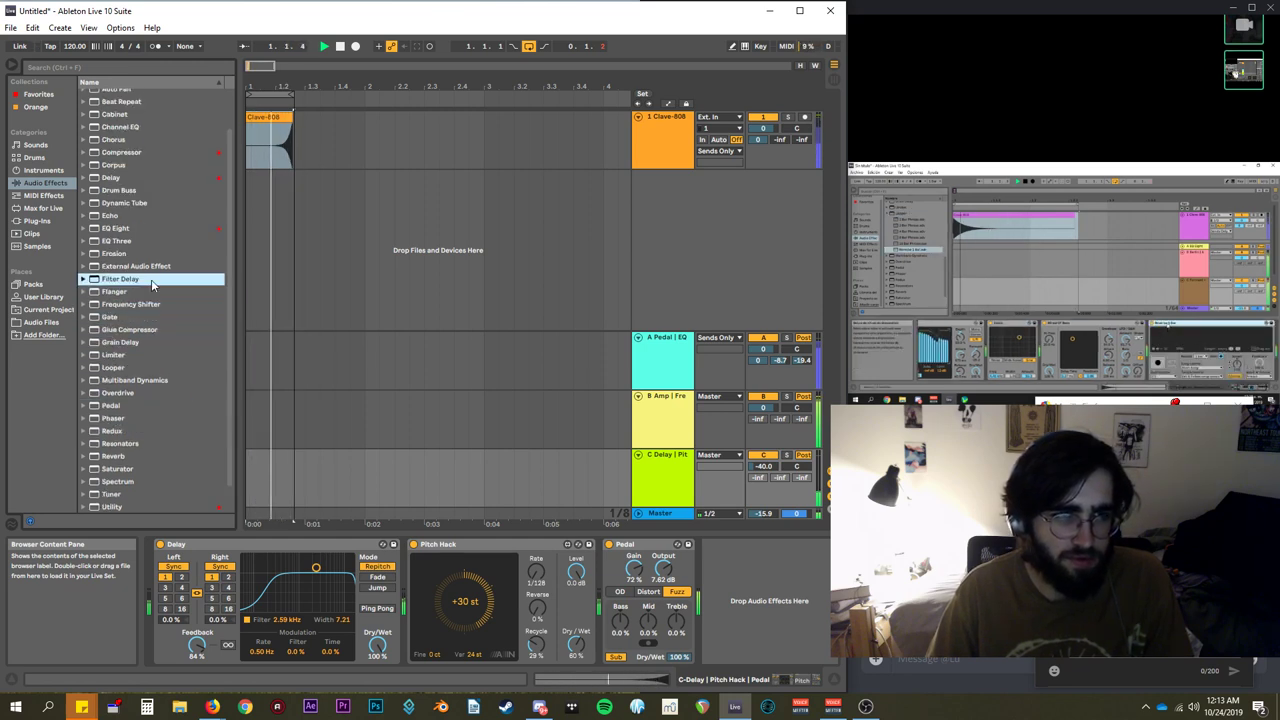
left_click(155, 255)
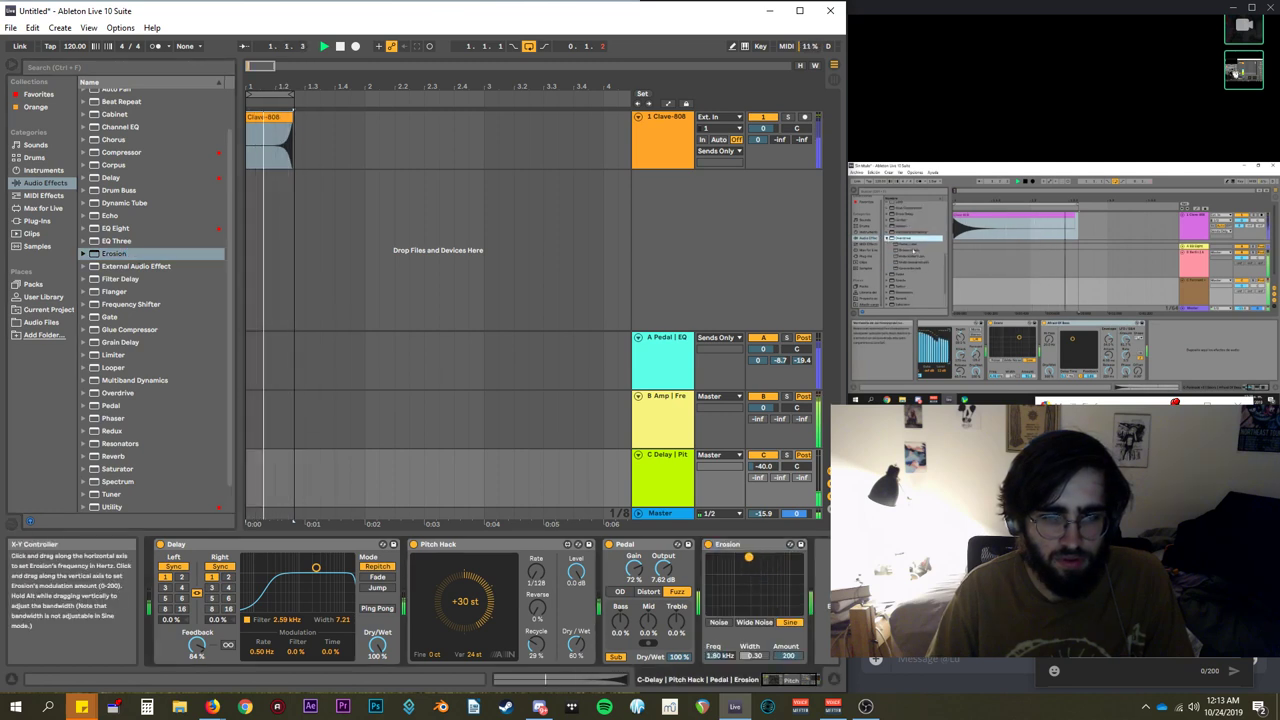
Switch Erosion to Noise mode at 3.20 kHz with an amount of 181, and raise return C's volume to -6.0 dB.
left_click(719, 622)
left_click_drag(721, 557, 761, 560)
left_click(666, 483)
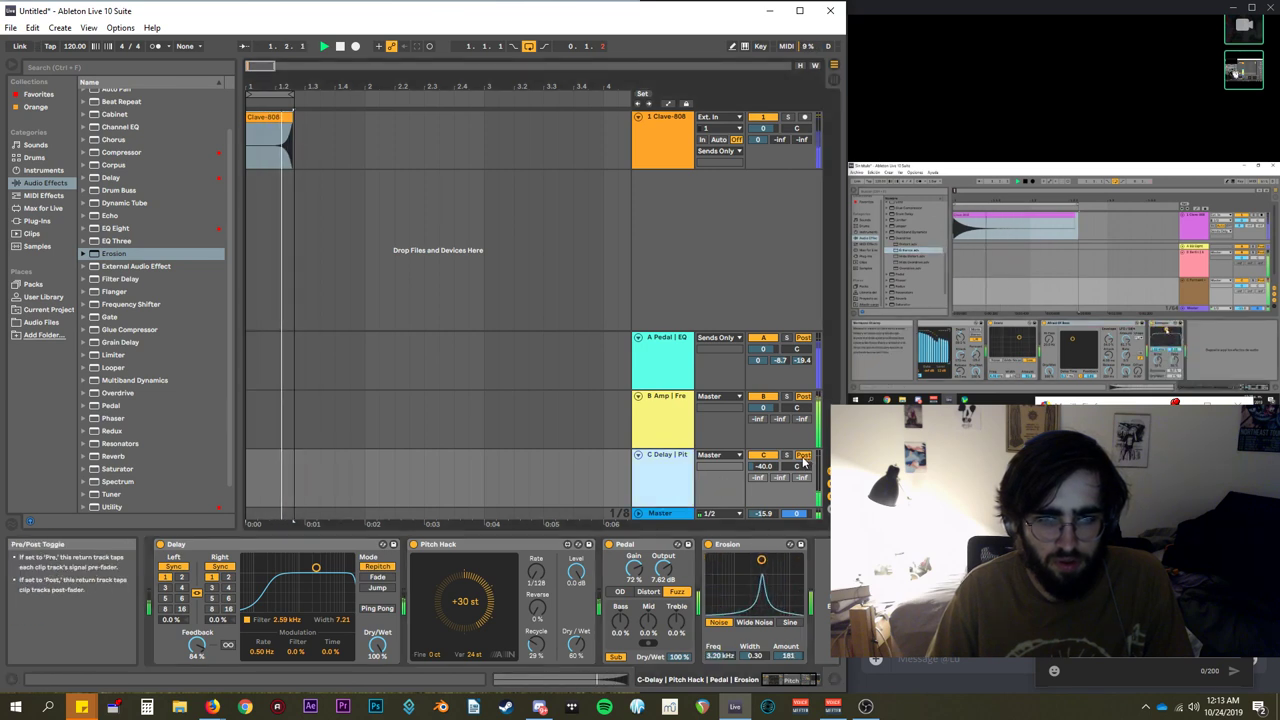
left_click_drag(770, 467, 770, 459)
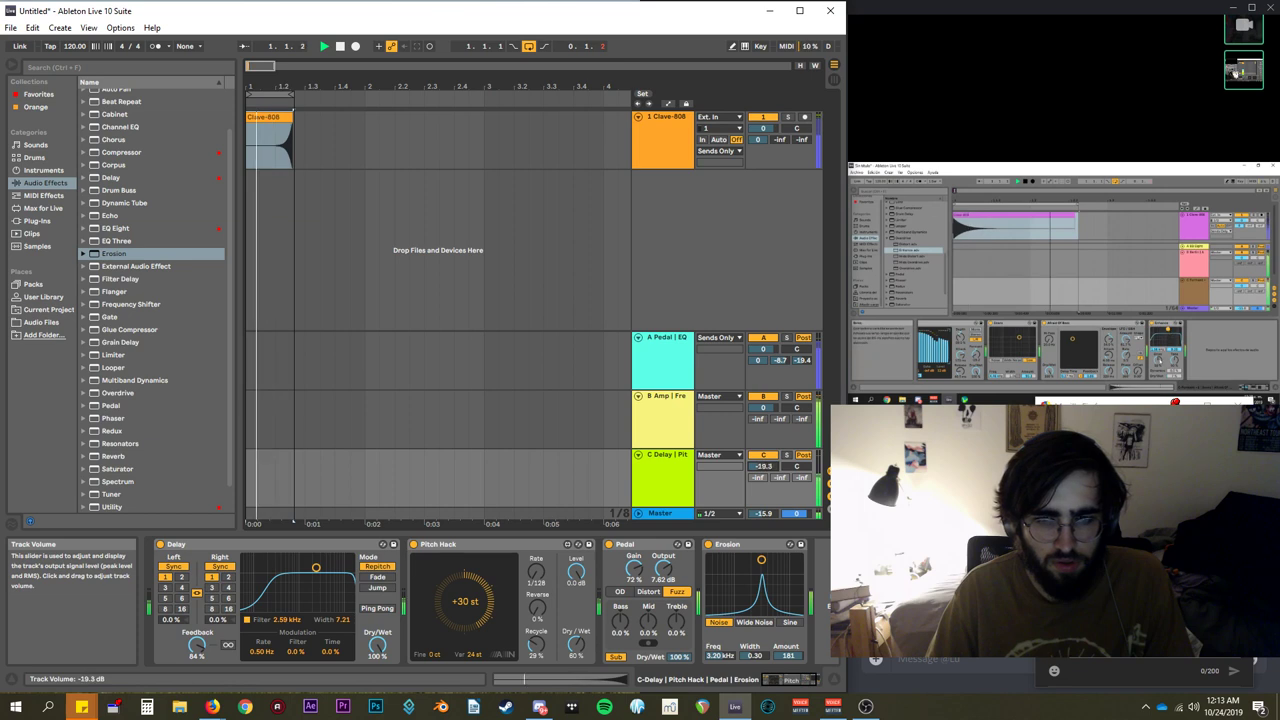
Sweep Erosion's noise frequency and amount, ending at 16.0 kHz and 200, and set the master volume to -14.5 dB.
left_click_drag(761, 560, 765, 571)
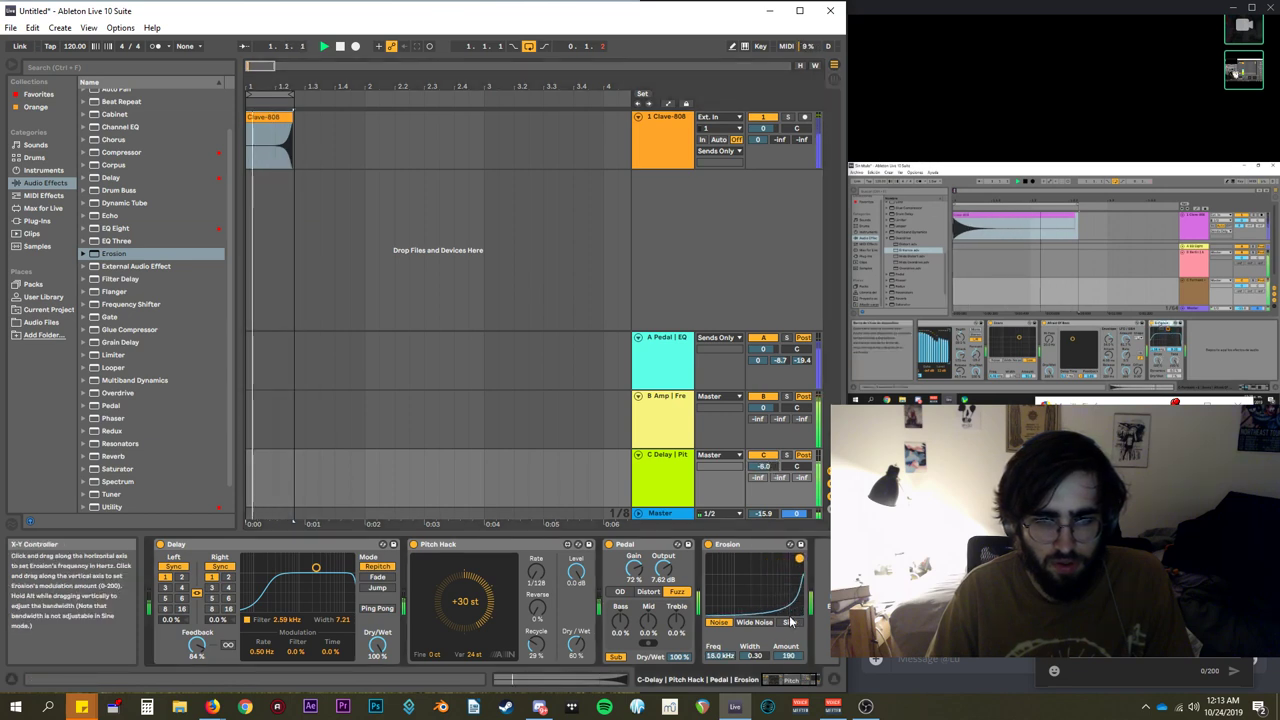
left_click_drag(790, 622, 790, 617)
left_click_drag(791, 558, 755, 544)
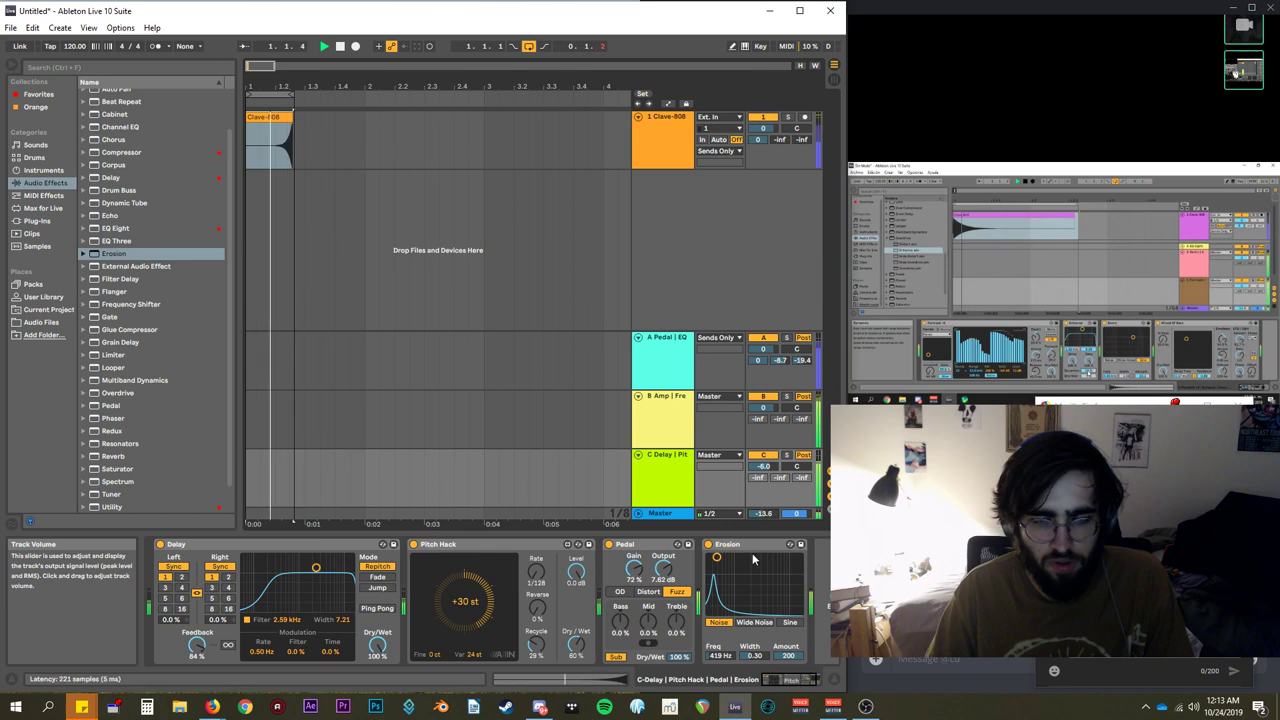
left_click(757, 515)
left_click_drag(737, 565, 768, 562)
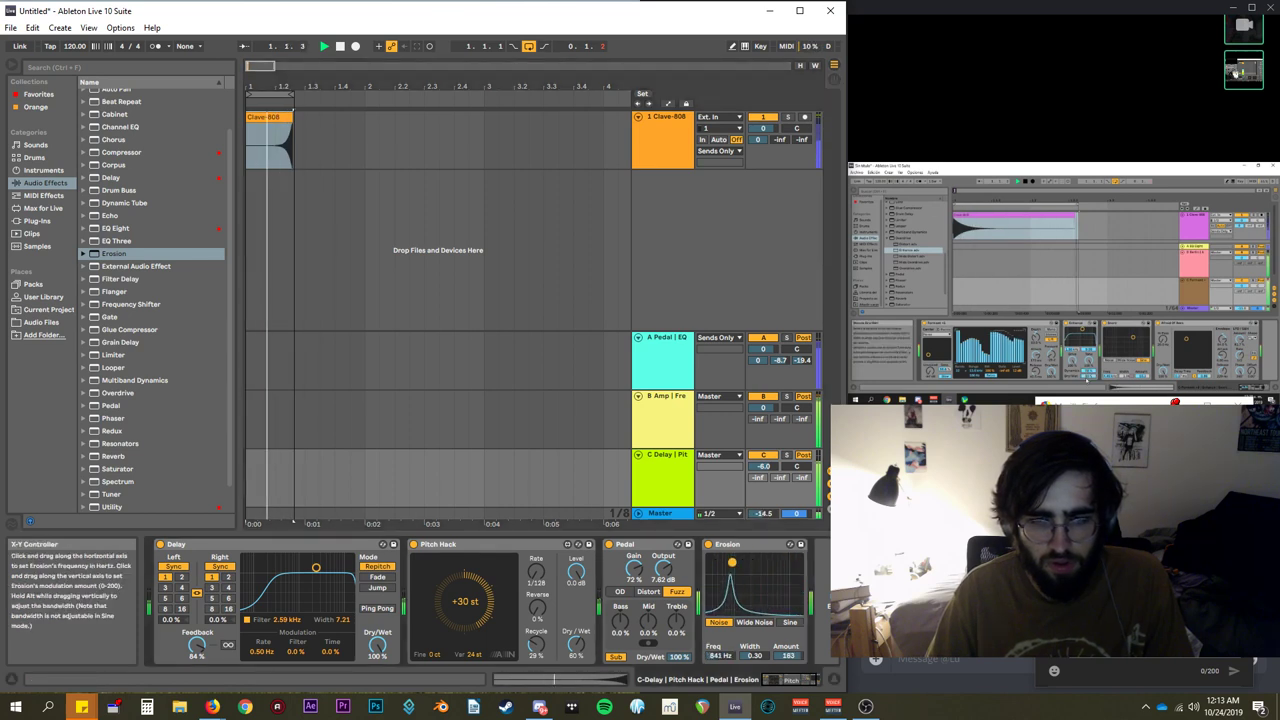
left_click_drag(712, 567, 782, 557)
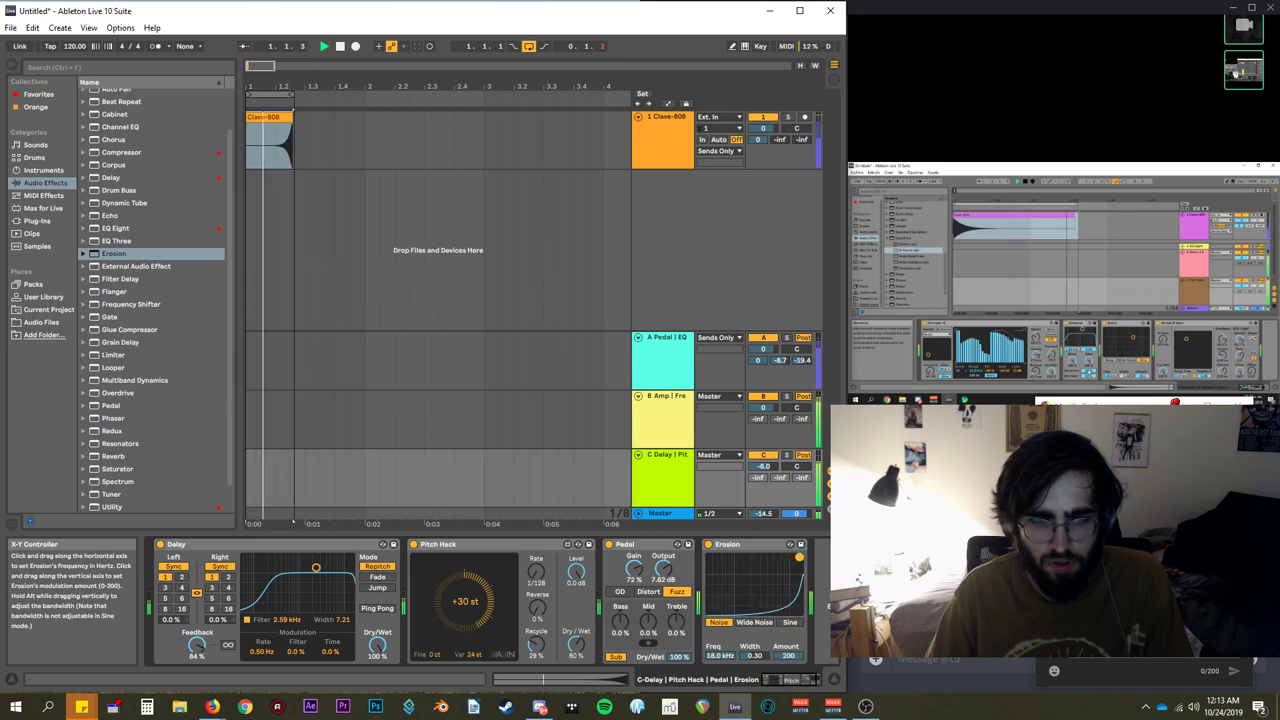
Retune the Erosion noise on return C to a frequency of about 6.42 kHz, keeping the amount at 200.
left_click_drag(799, 557, 716, 568)
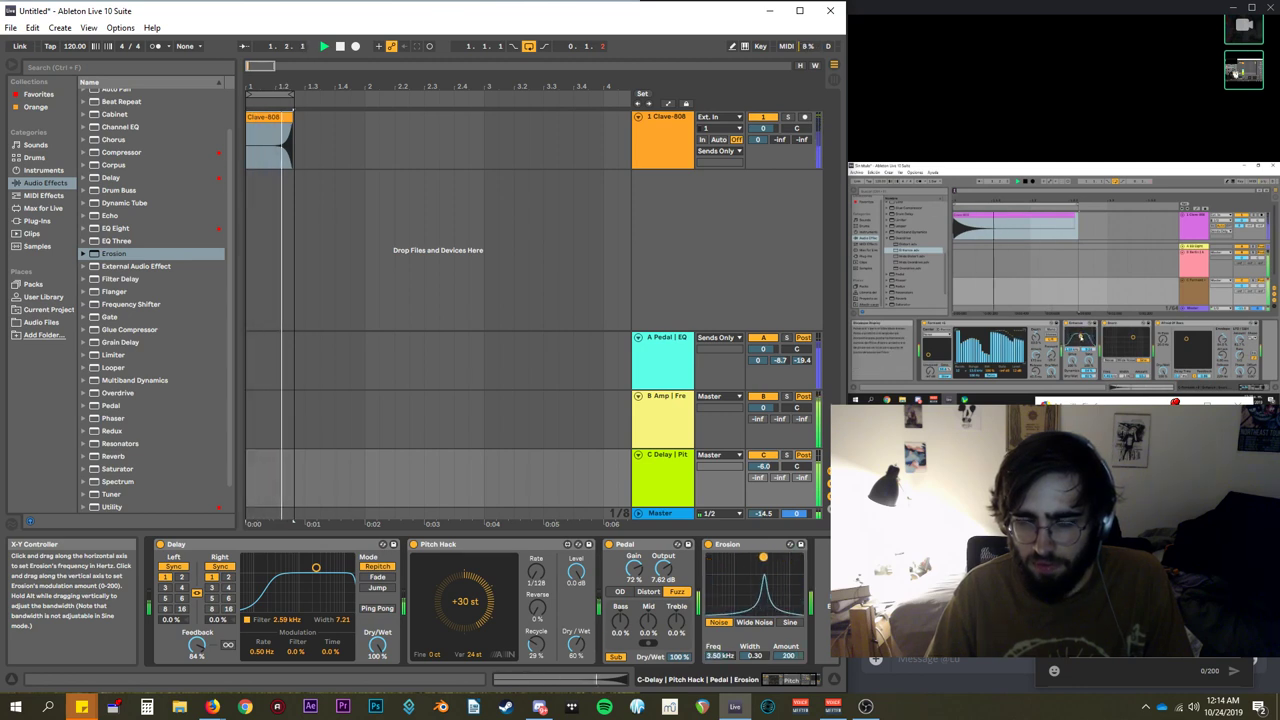
mouse_move(763, 557)
left_mouse_down()
mouse_move(740, 560)
mouse_move(777, 557)
left_mouse_up()
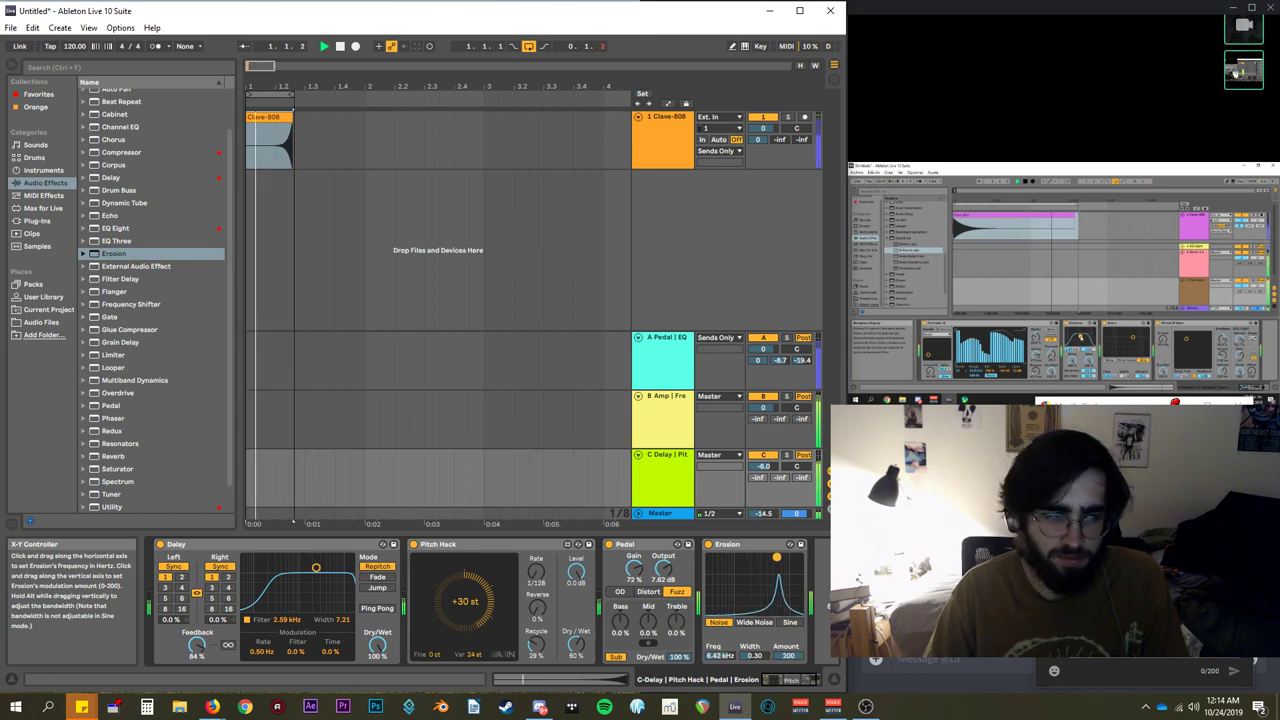
Add Convolution Reverb Pro from the favorites collection after the Limiter on the Master track.
scroll(161, 441, "down", 2)
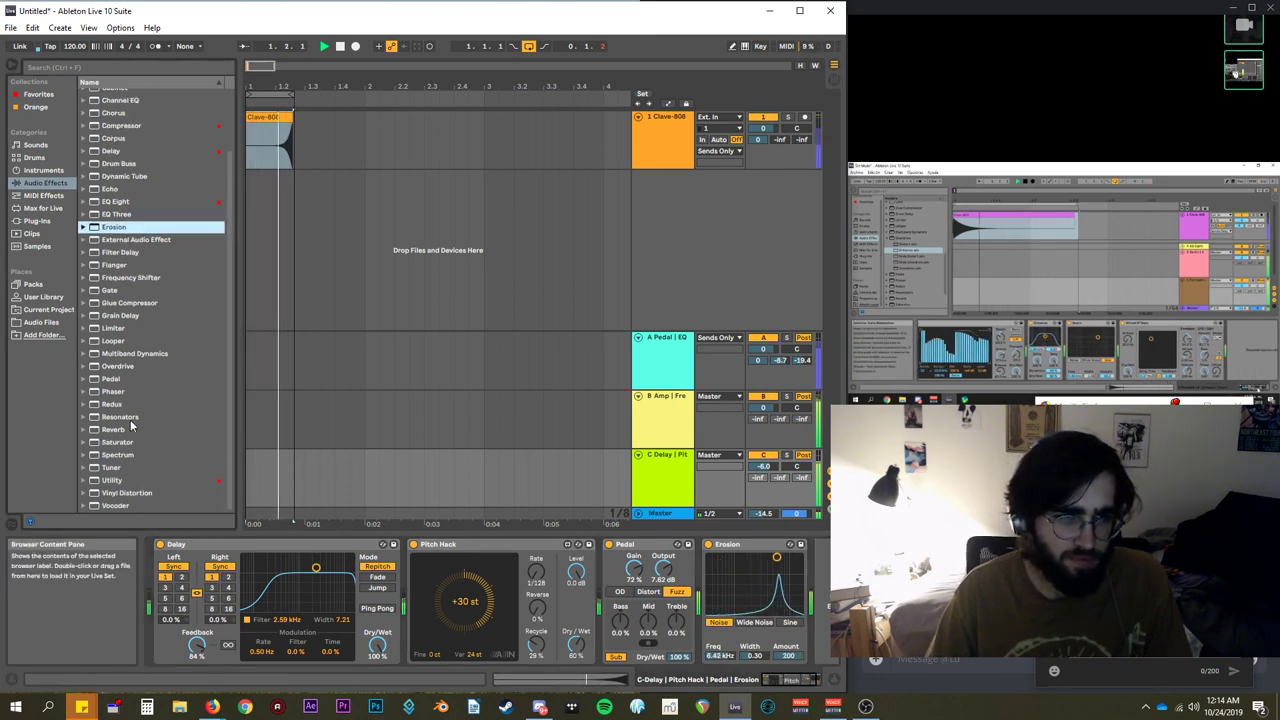
left_click(672, 490)
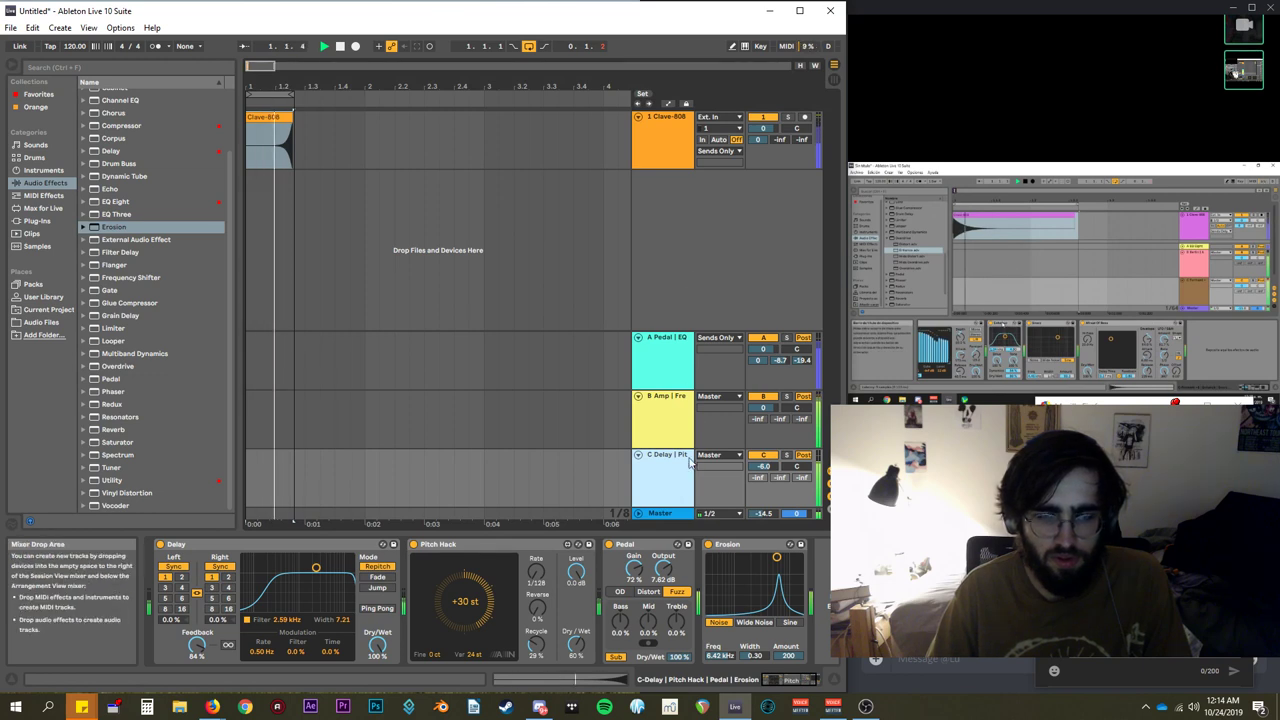
left_click(668, 513)
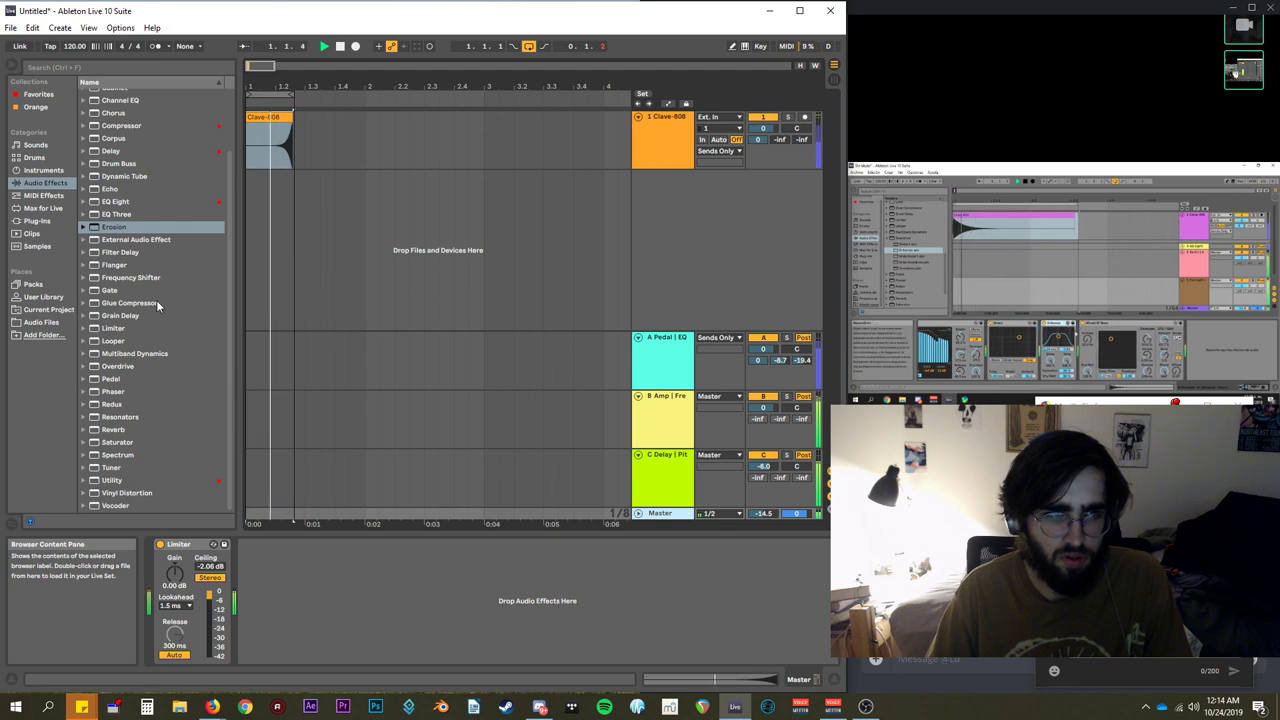
scroll(140, 250, "up", 3)
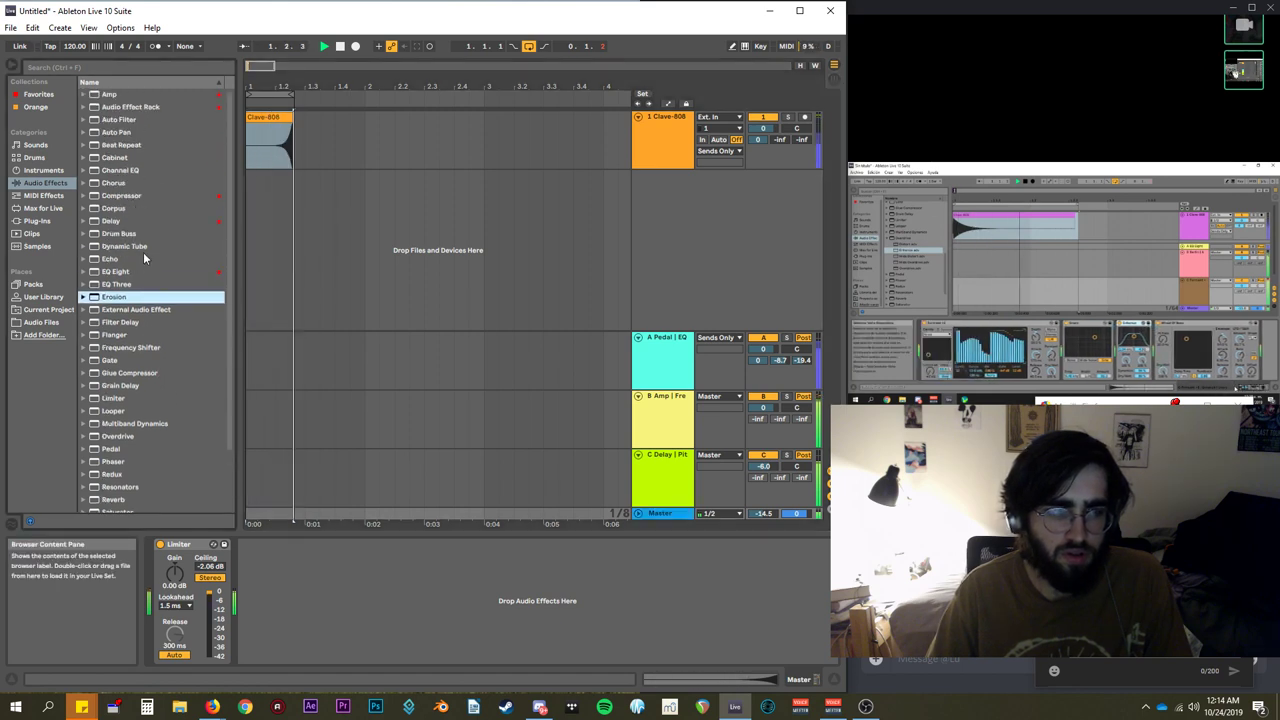
scroll(170, 375, "down", 3)
left_click(45, 184)
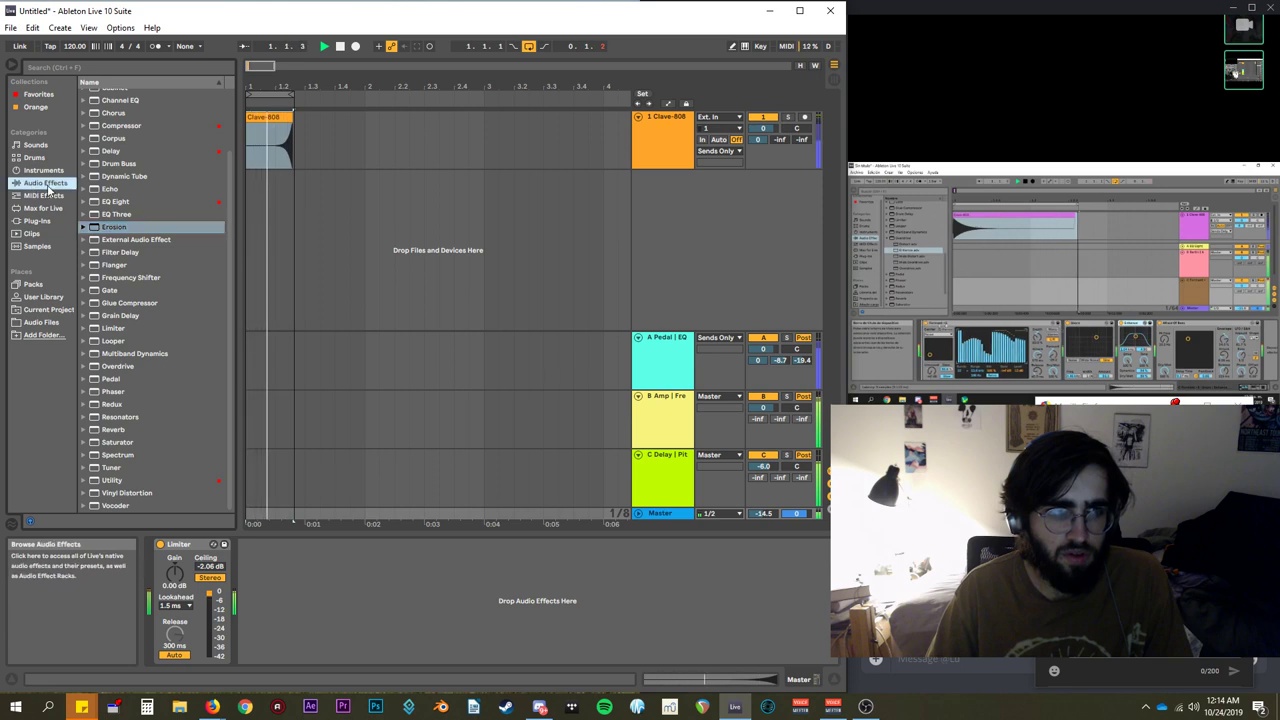
left_click(44, 172)
left_click(45, 194)
left_click(44, 171)
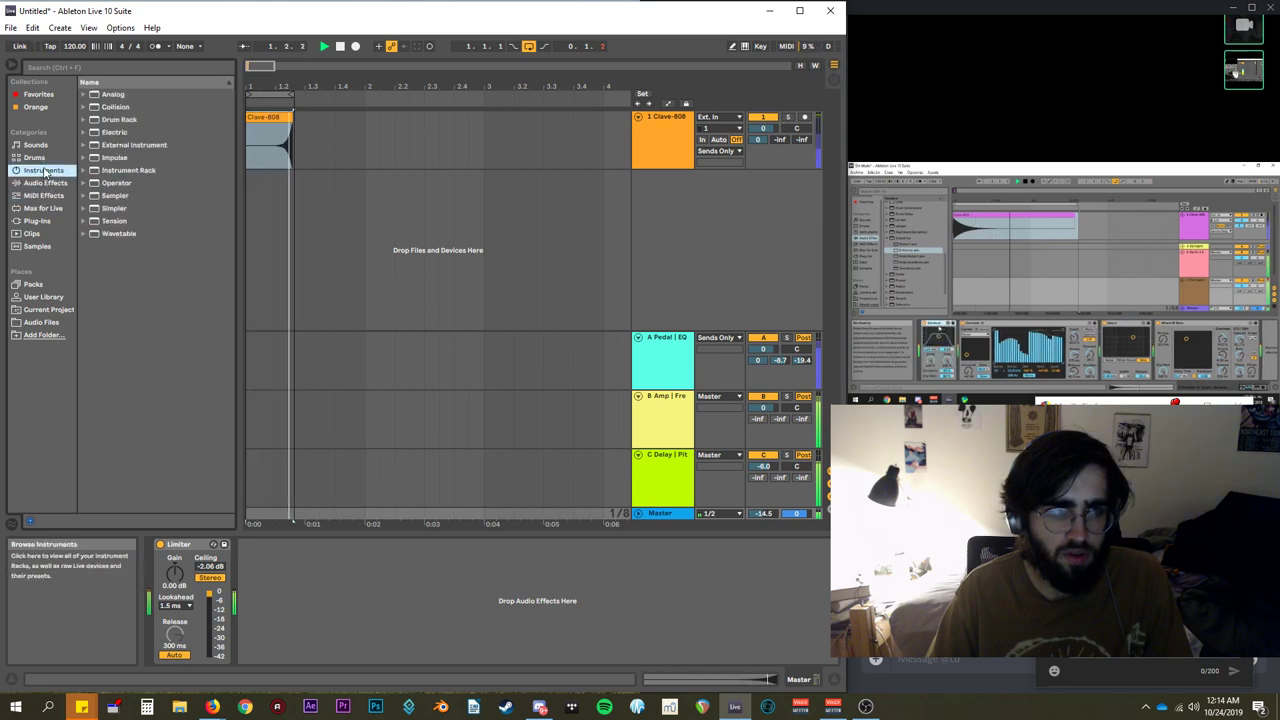
left_click(45, 147)
left_click(44, 208)
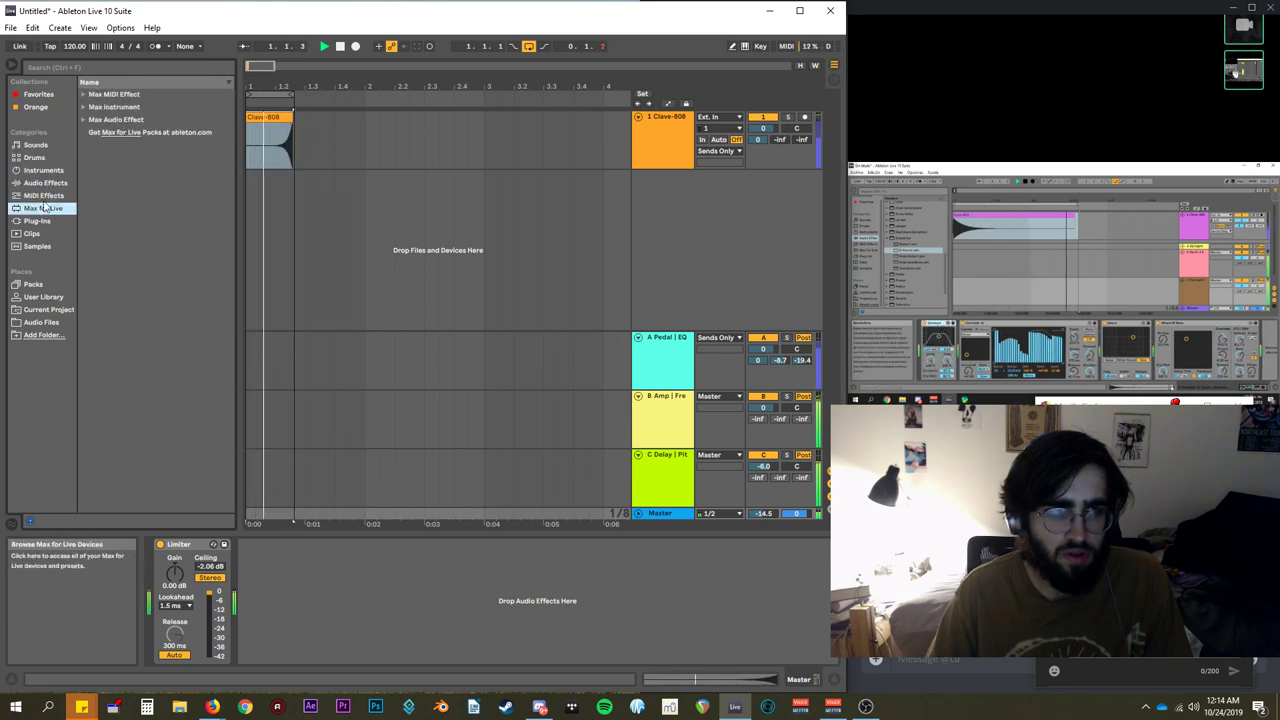
left_click(39, 94)
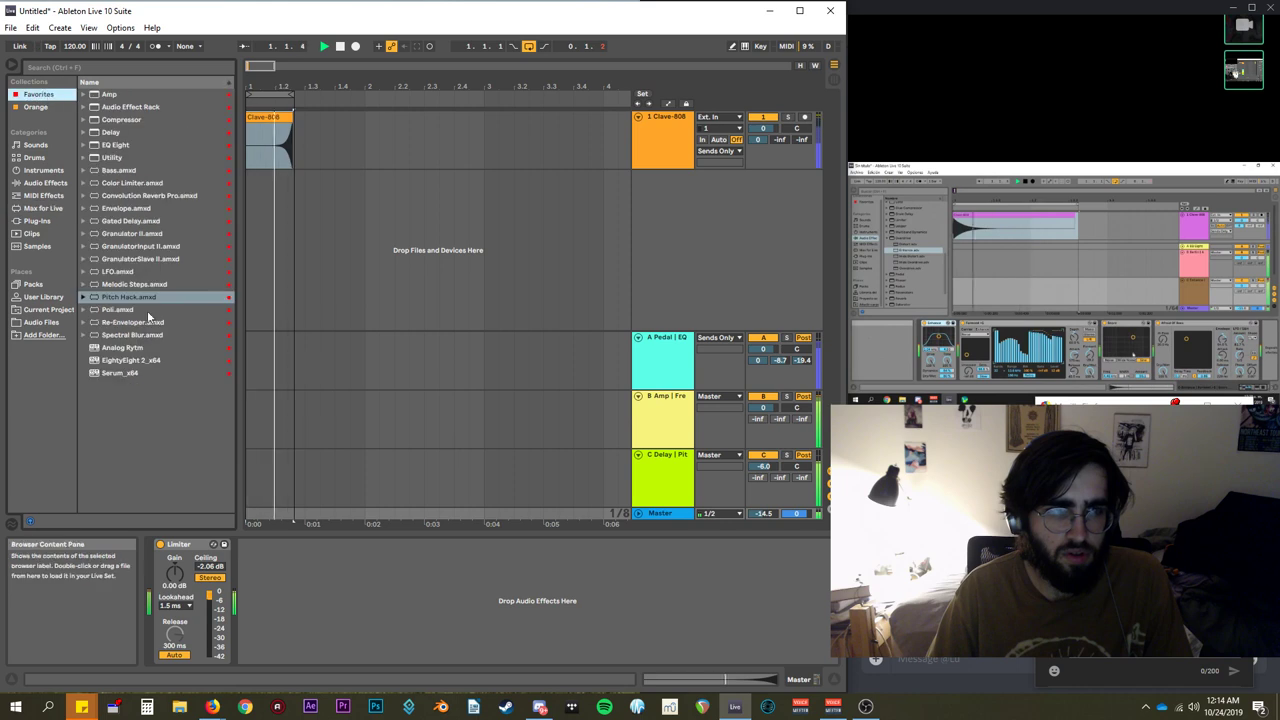
left_click(152, 196)
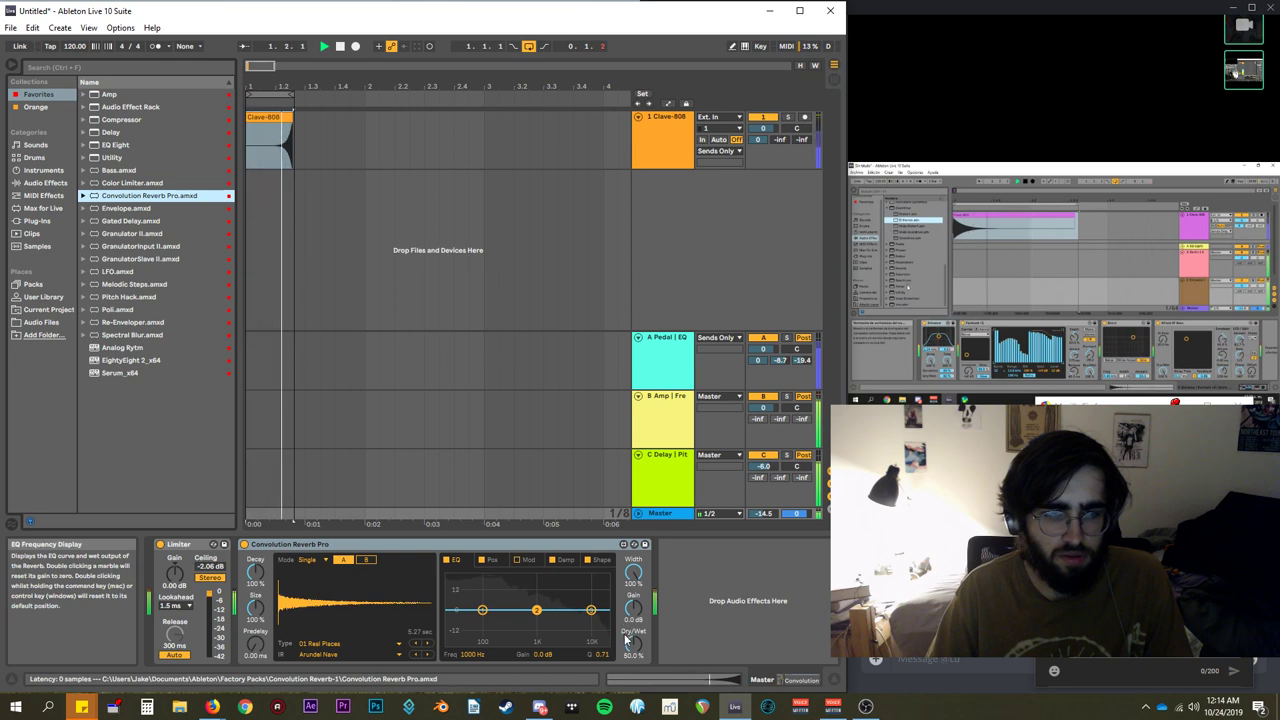
Set Convolution Reverb Pro's dry/wet to 37%, choose the 02 Ambience and Small Rooms category, and raise the decay to about 138%.
left_click_drag(627, 640, 627, 548)
left_click(355, 640)
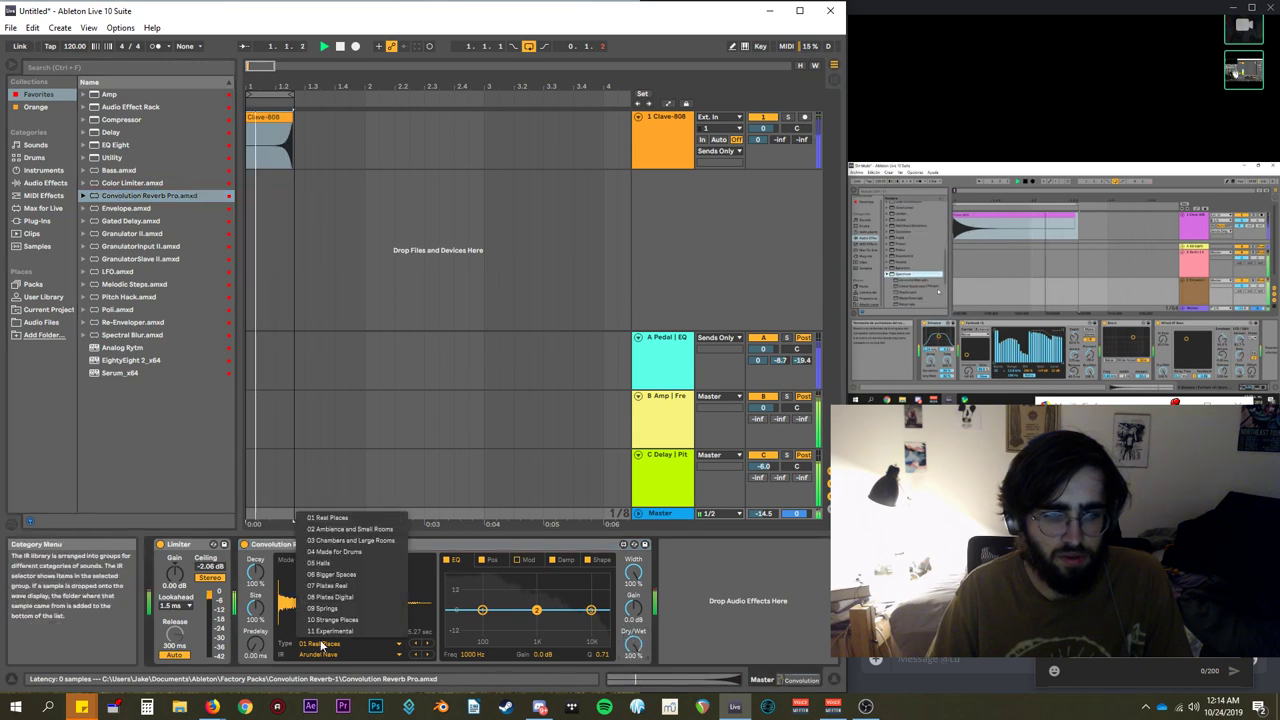
left_click(348, 530)
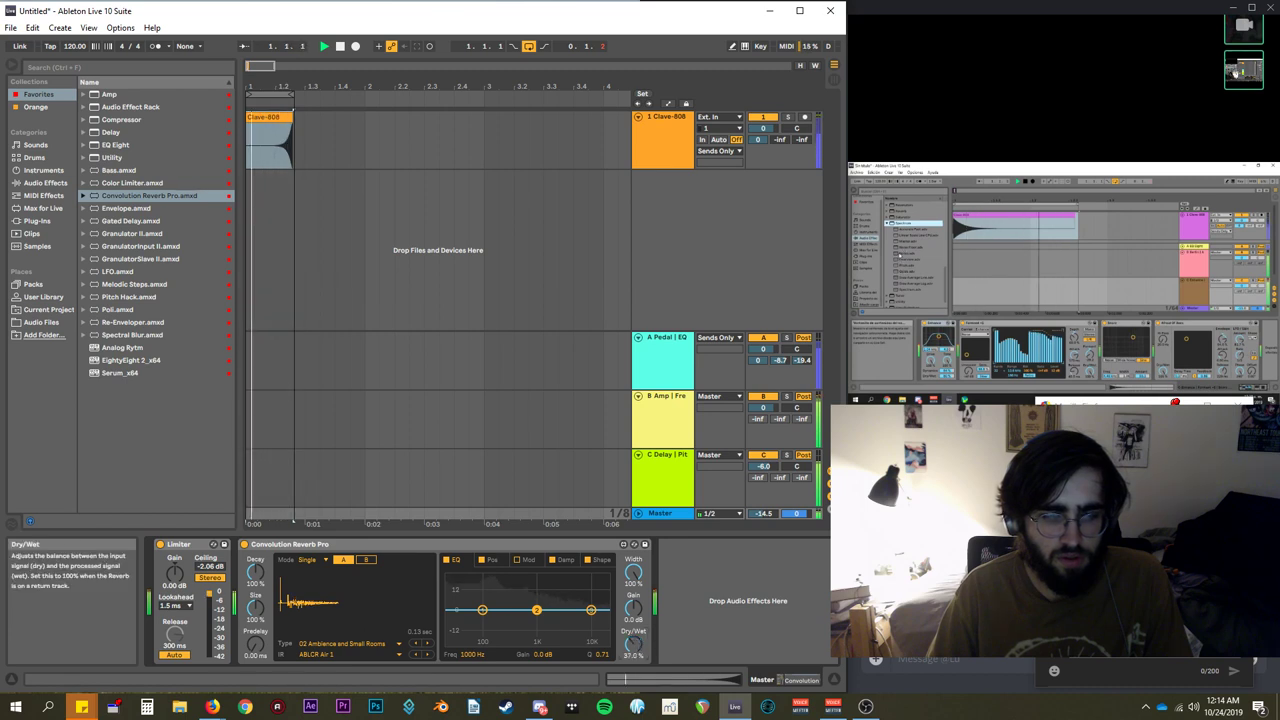
mouse_move(255, 573)
left_mouse_down()
mouse_move(255, 562)
mouse_move(255, 596)
left_mouse_up()
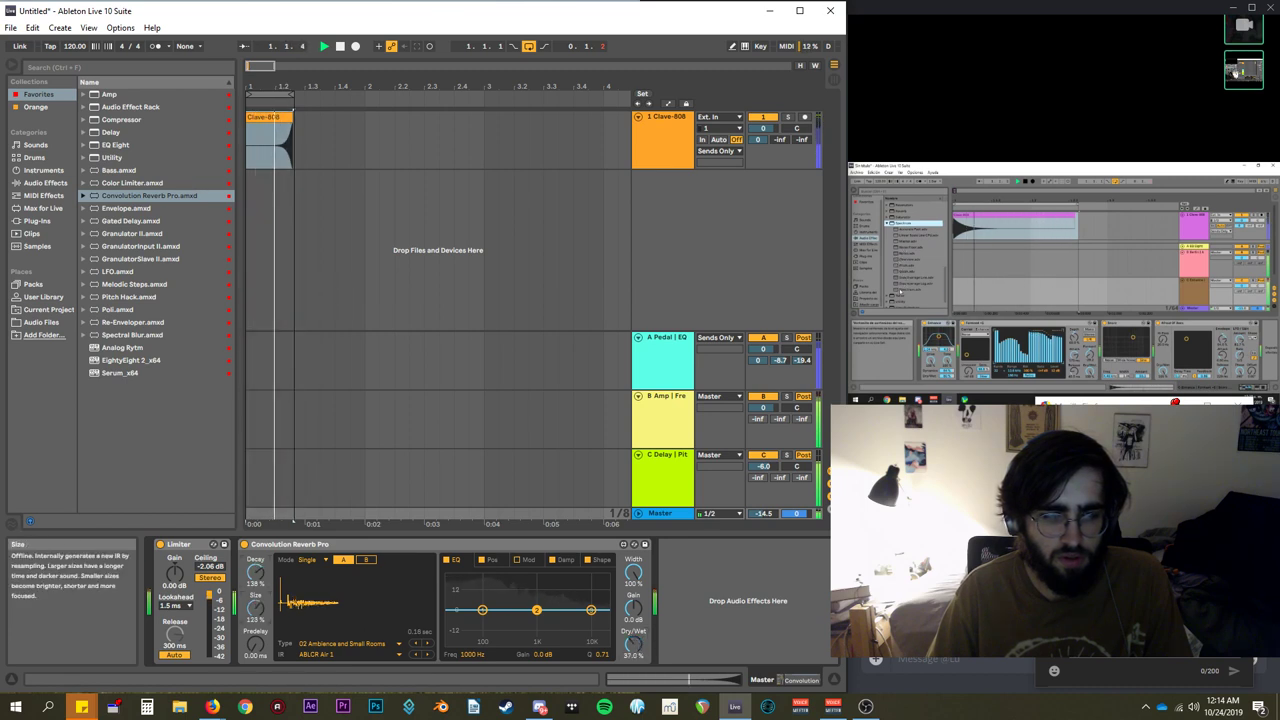
Load the UMSS282 Room 1 impulse response from the reverb's 03 Chambers and Large Rooms category.
left_click(335, 643)
left_click(360, 541)
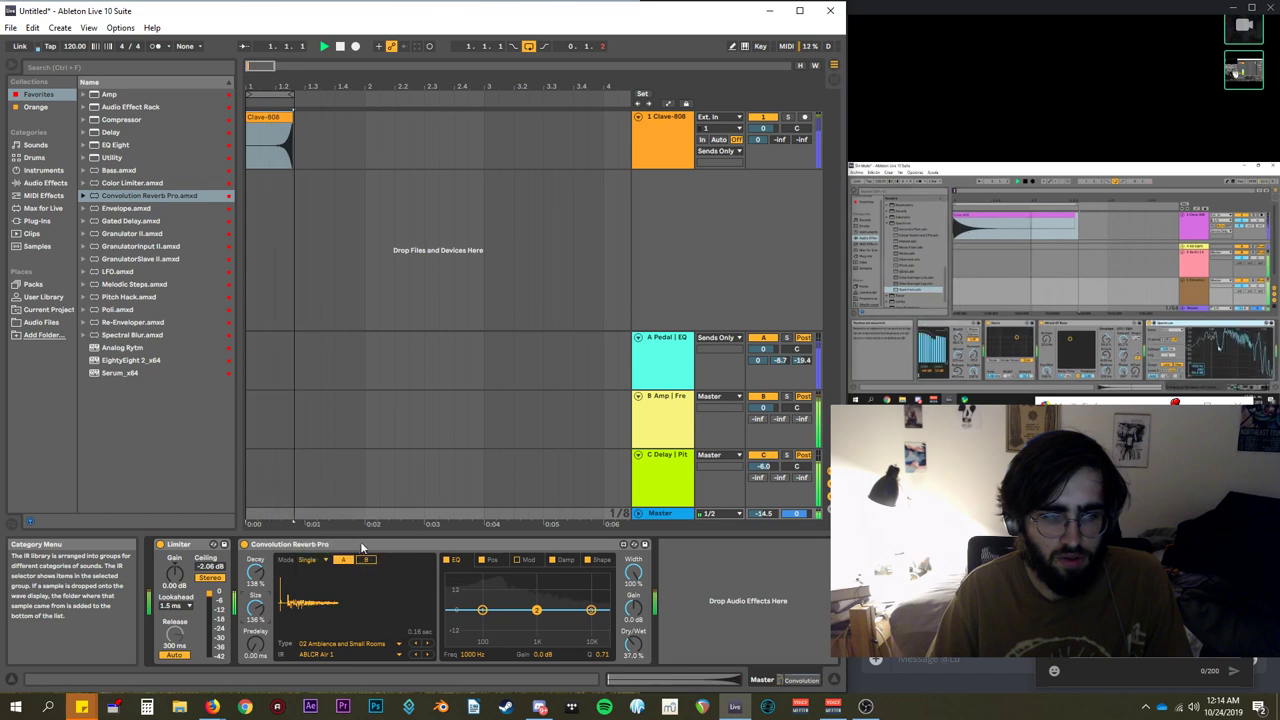
left_click(334, 655)
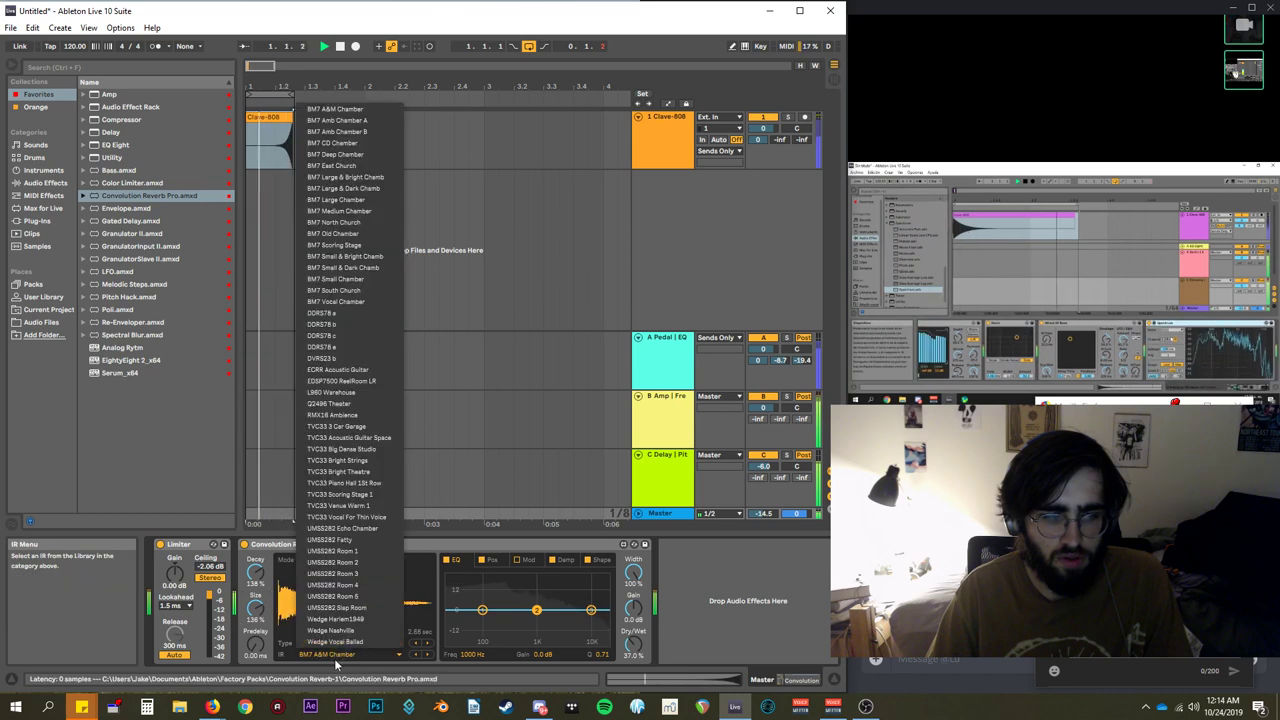
left_click(345, 551)
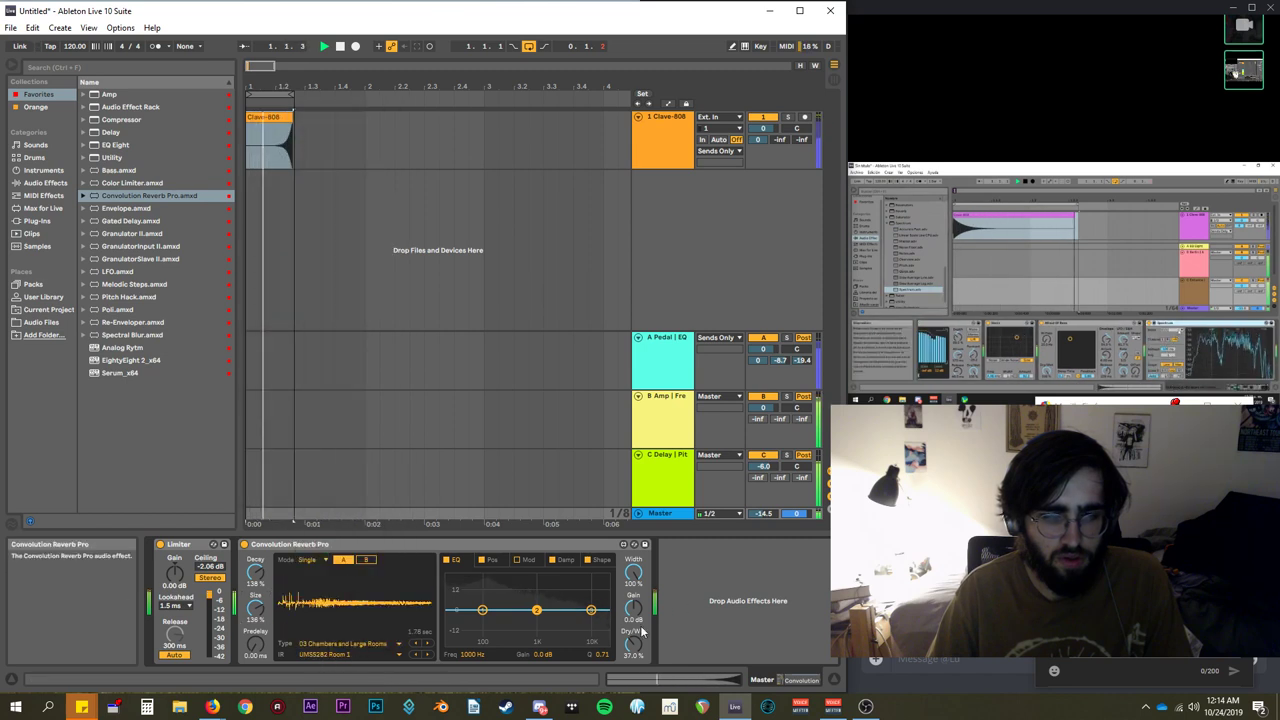
Look over the device chain on return C and the sample settings of the Clave-808 clip.
left_click(653, 415)
left_click(645, 475)
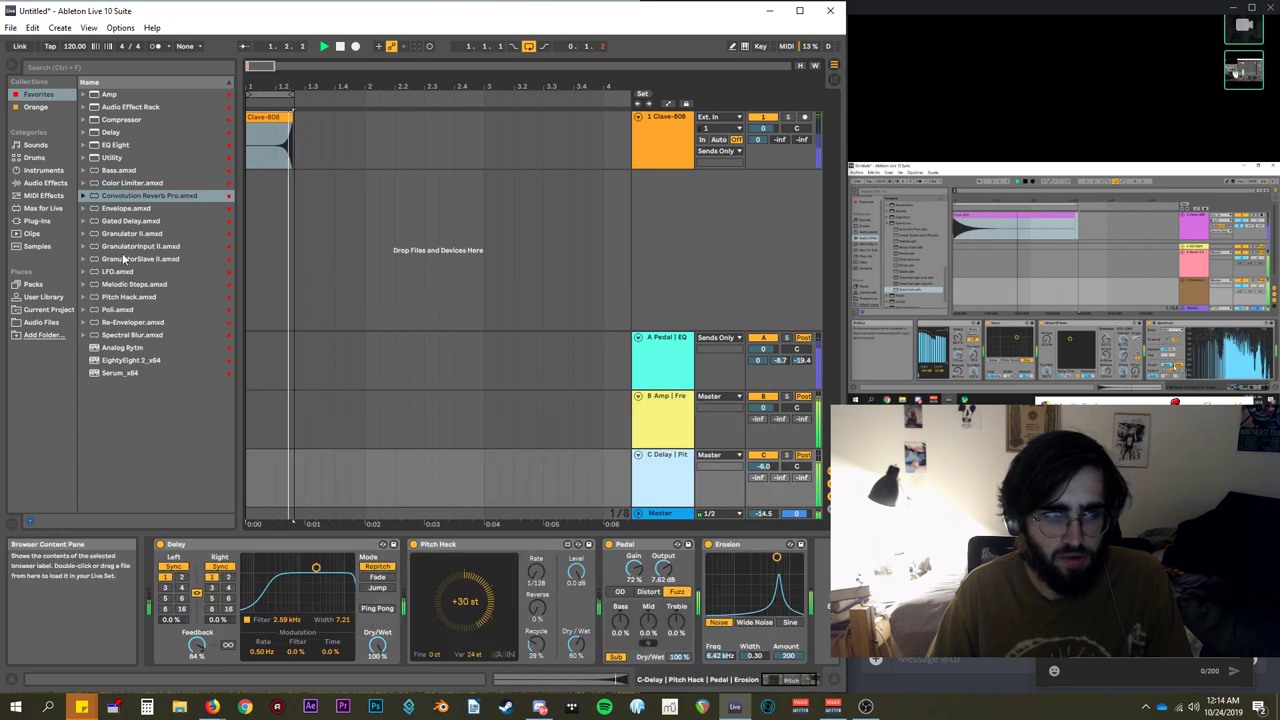
left_click(267, 163)
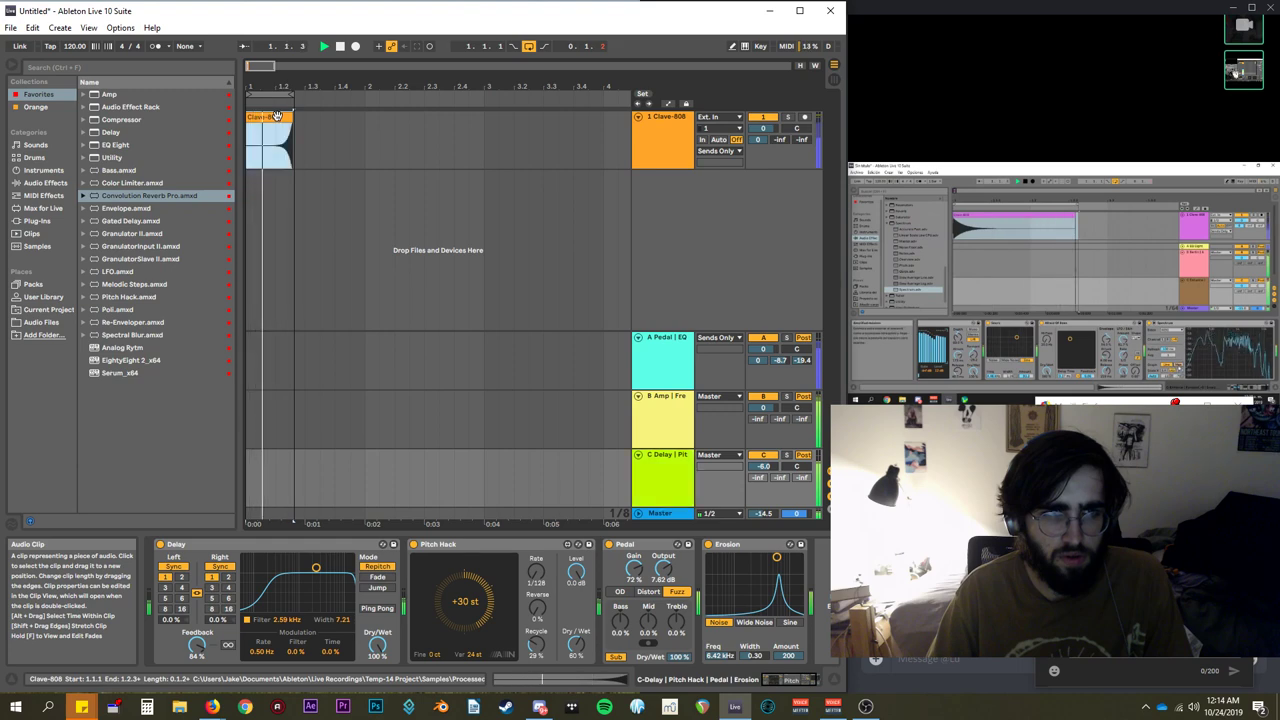
left_click(665, 118)
left_click(664, 118)
key("shift+Tab")
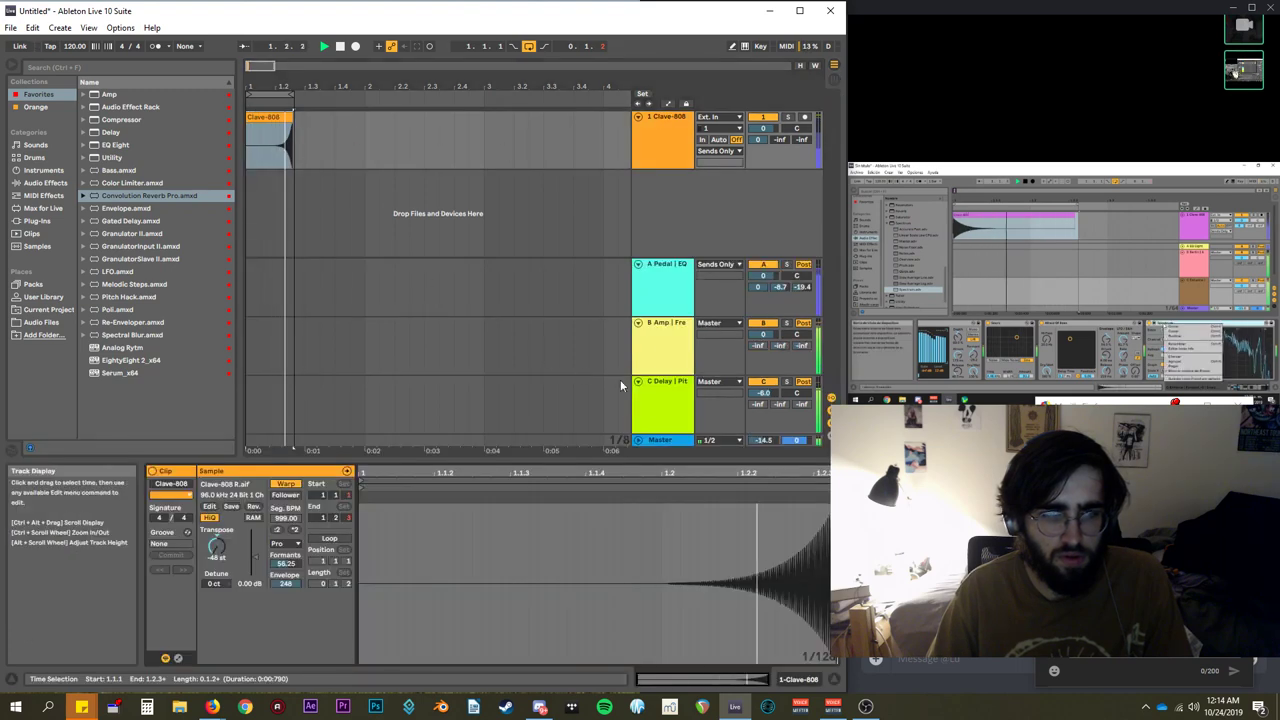
In return A's EQ Eight, adjust the band 1 filter to a frequency of about 435 Hz.
left_click(659, 289)
key("shift+Tab")
left_click_drag(431, 585, 451, 579)
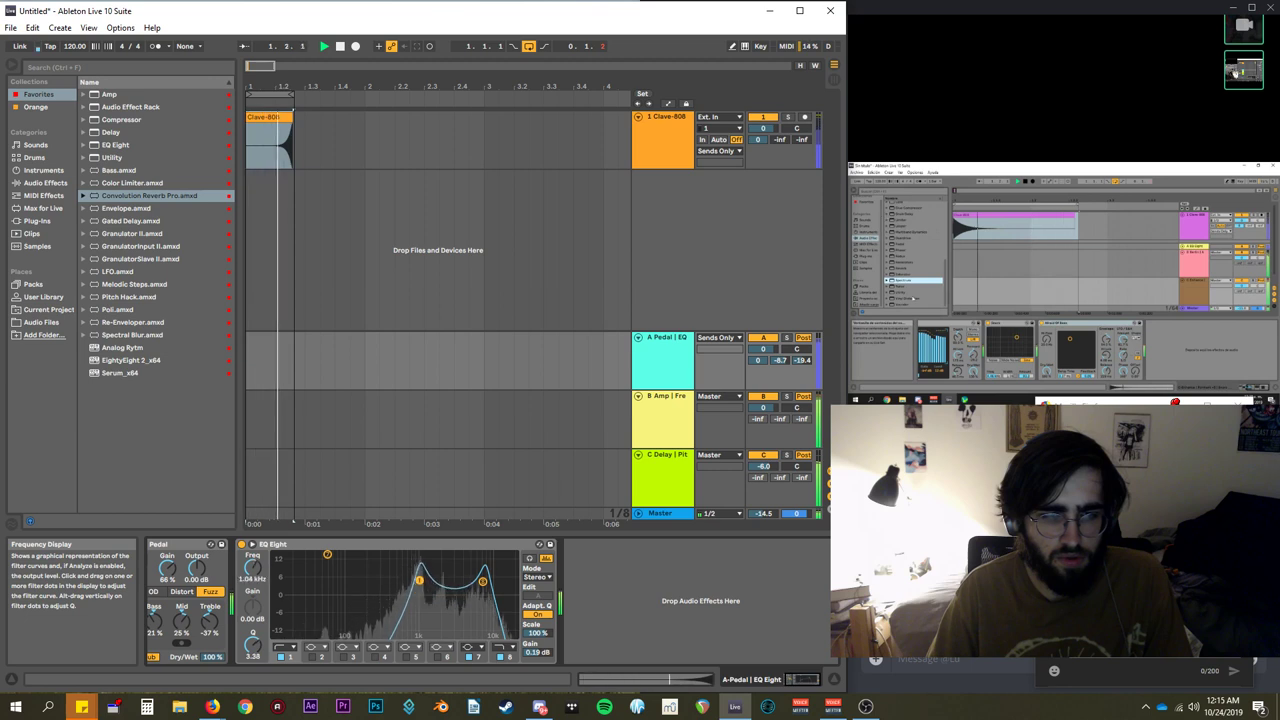
left_click_drag(401, 583, 392, 576)
Raise the project tempo to 353 BPM and lower EQ Eight's band 1 frequency to about 255 Hz.
mouse_move(75, 46)
left_mouse_down()
mouse_move(75, 10)
mouse_move(74, 40)
mouse_move(74, 28)
left_mouse_up()
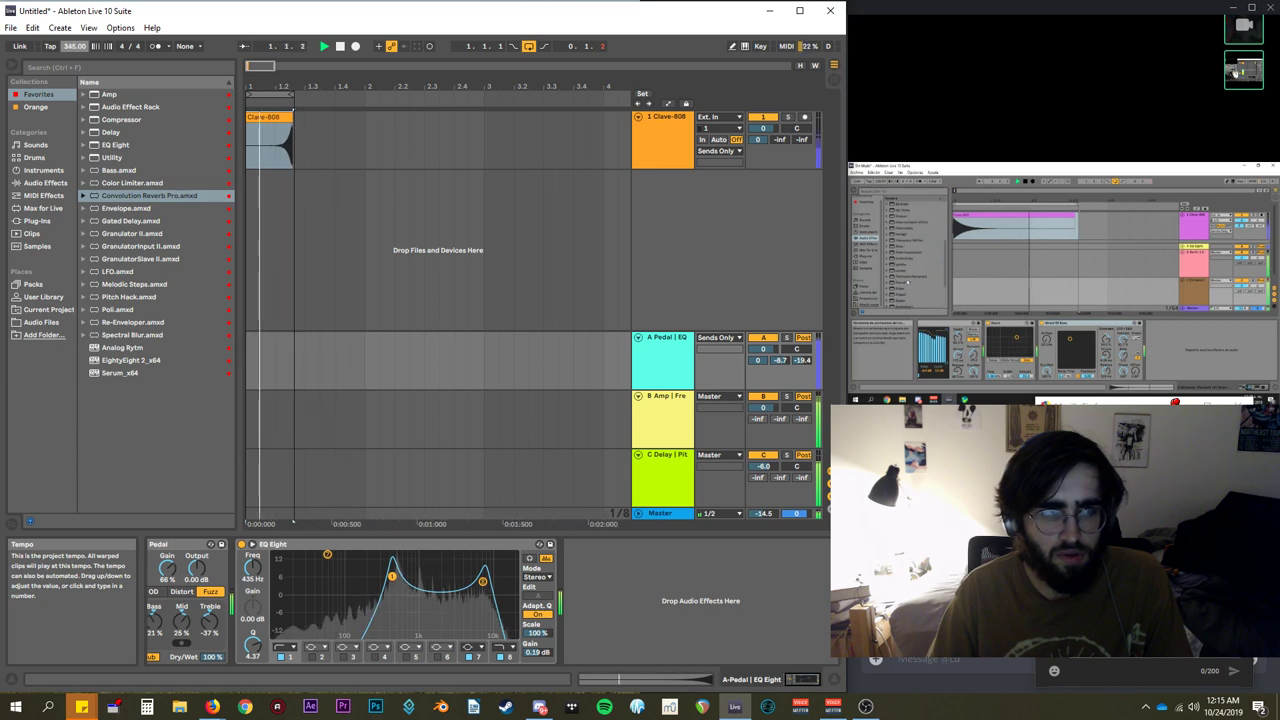
left_click_drag(392, 576, 395, 574)
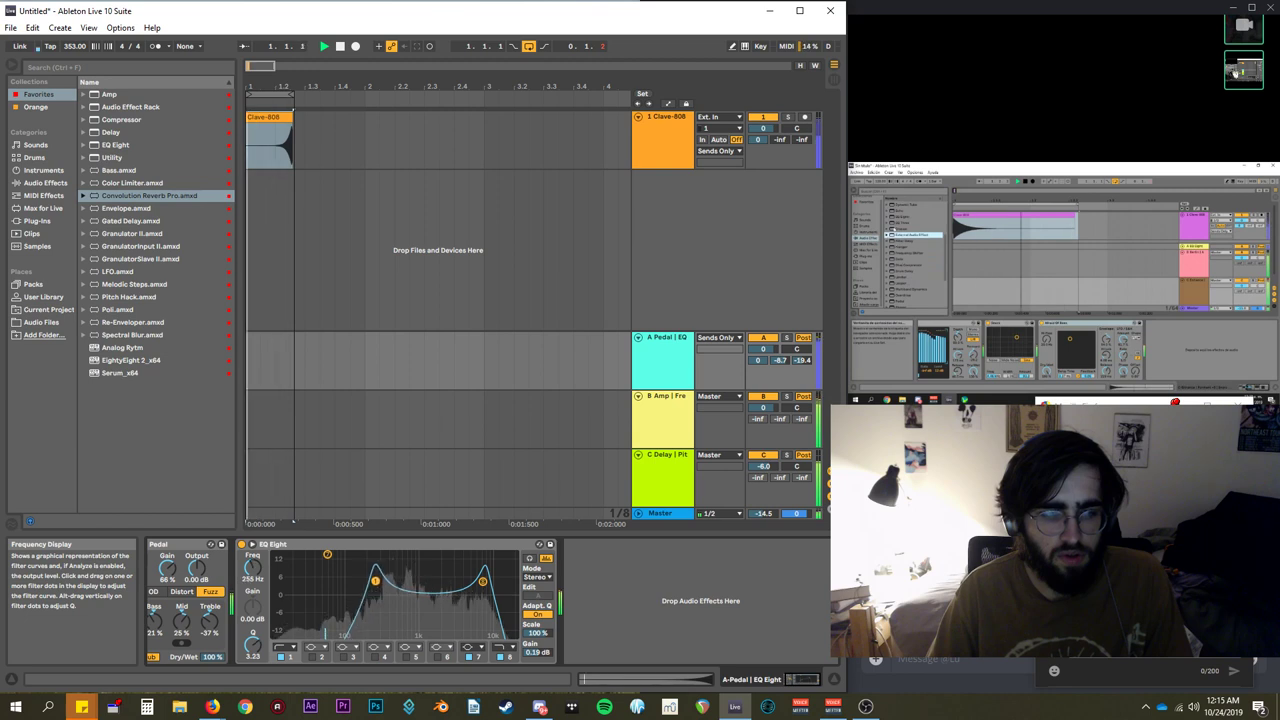
Sweep EQ Eight's narrow band 7 across the spectrum and leave it at about 667 Hz with a 15 dB boost.
left_click_drag(328, 554, 465, 559)
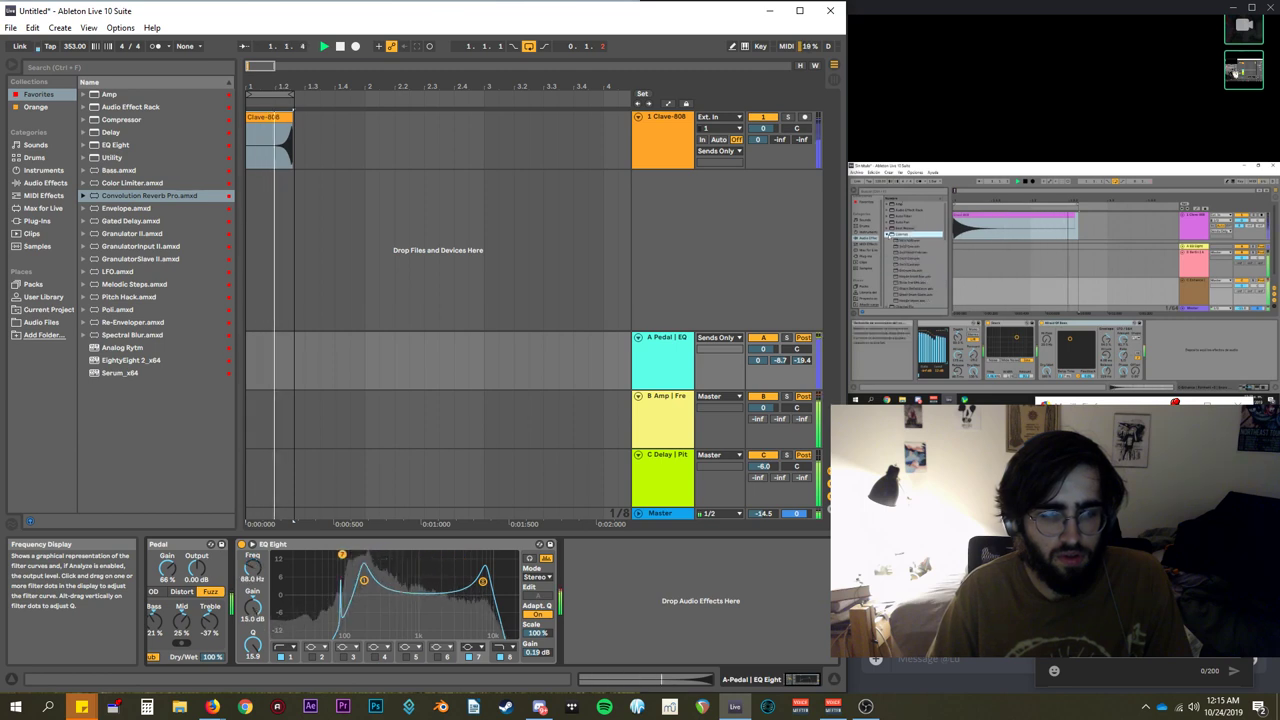
left_click_drag(463, 554, 302, 605)
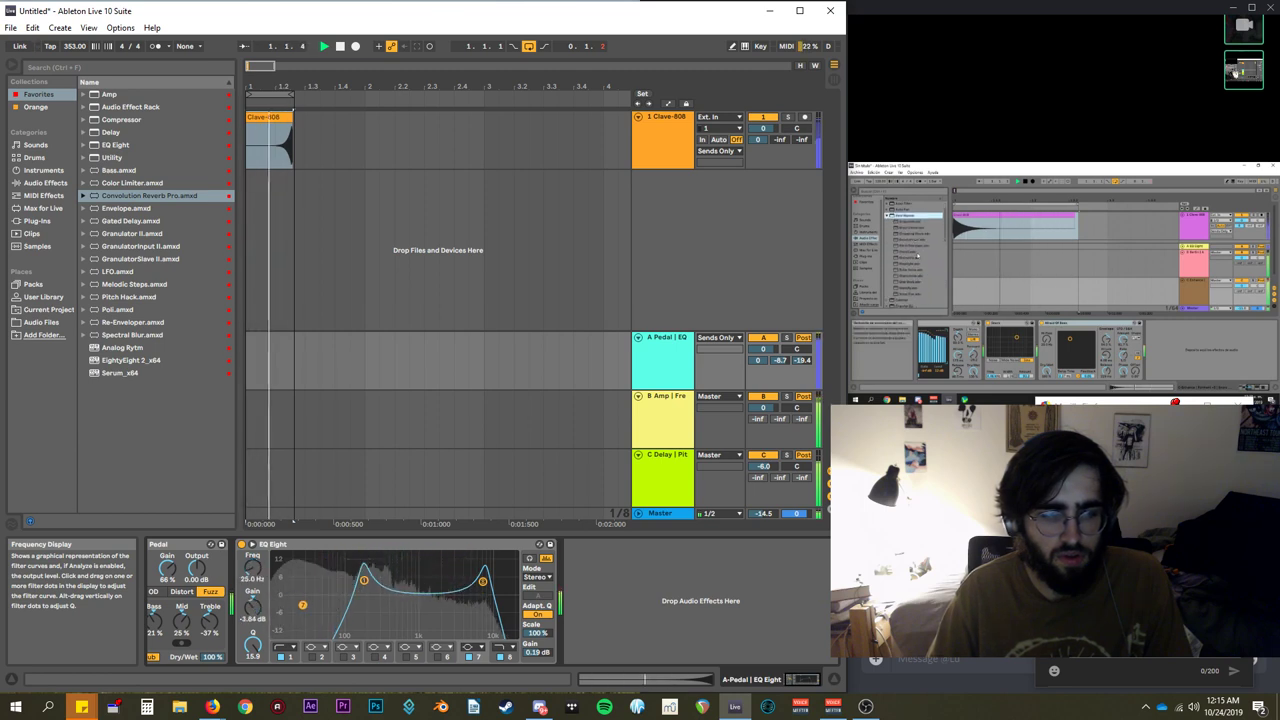
left_click_drag(430, 562, 399, 600)
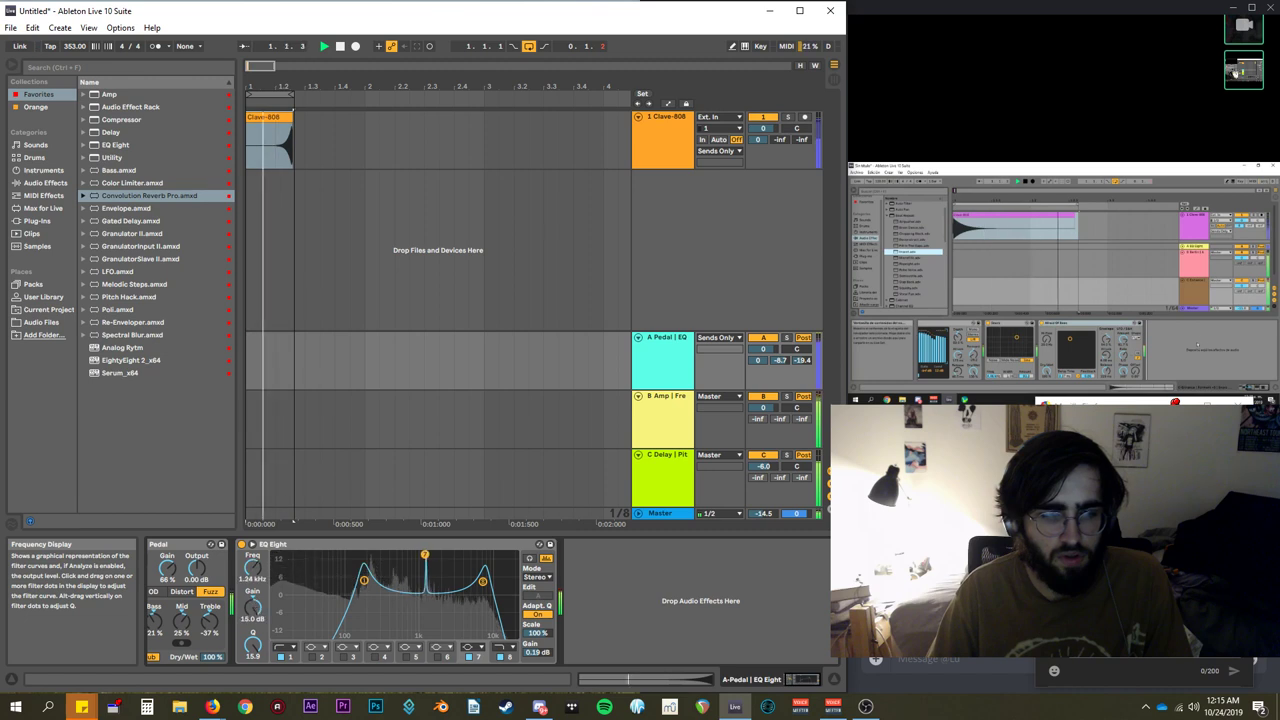
left_click_drag(425, 555, 323, 560)
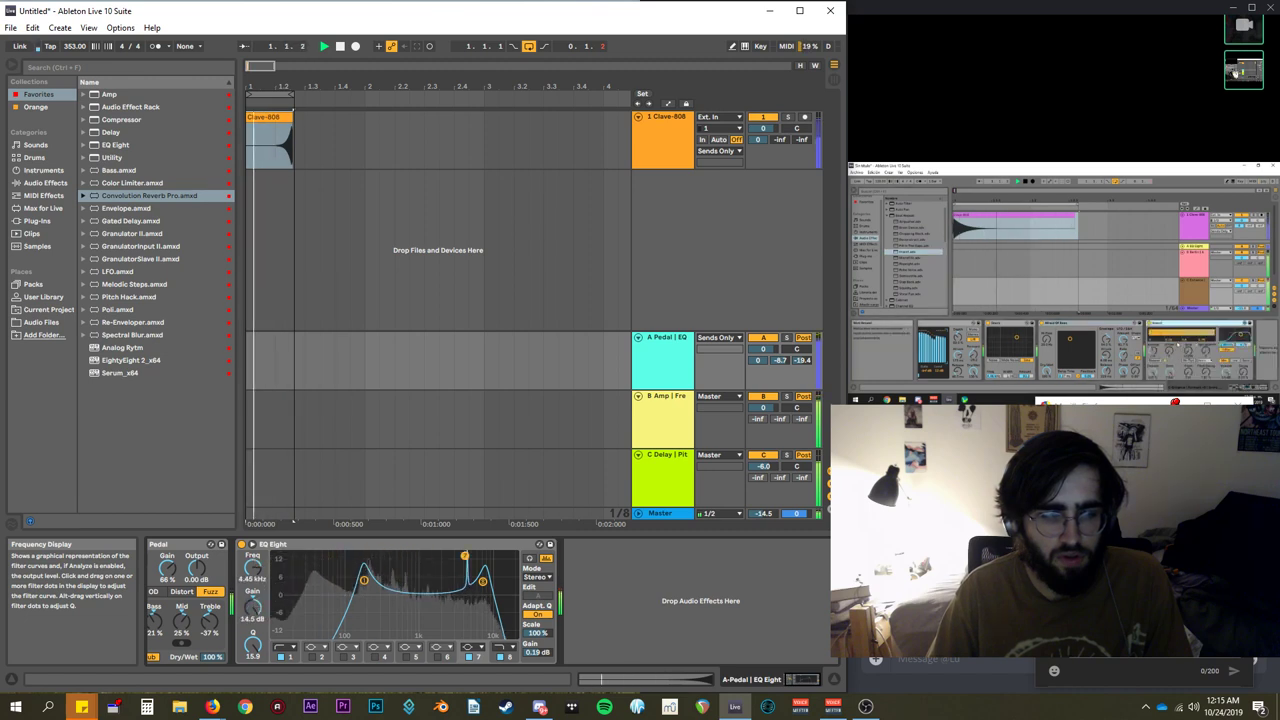
left_click_drag(464, 555, 362, 554)
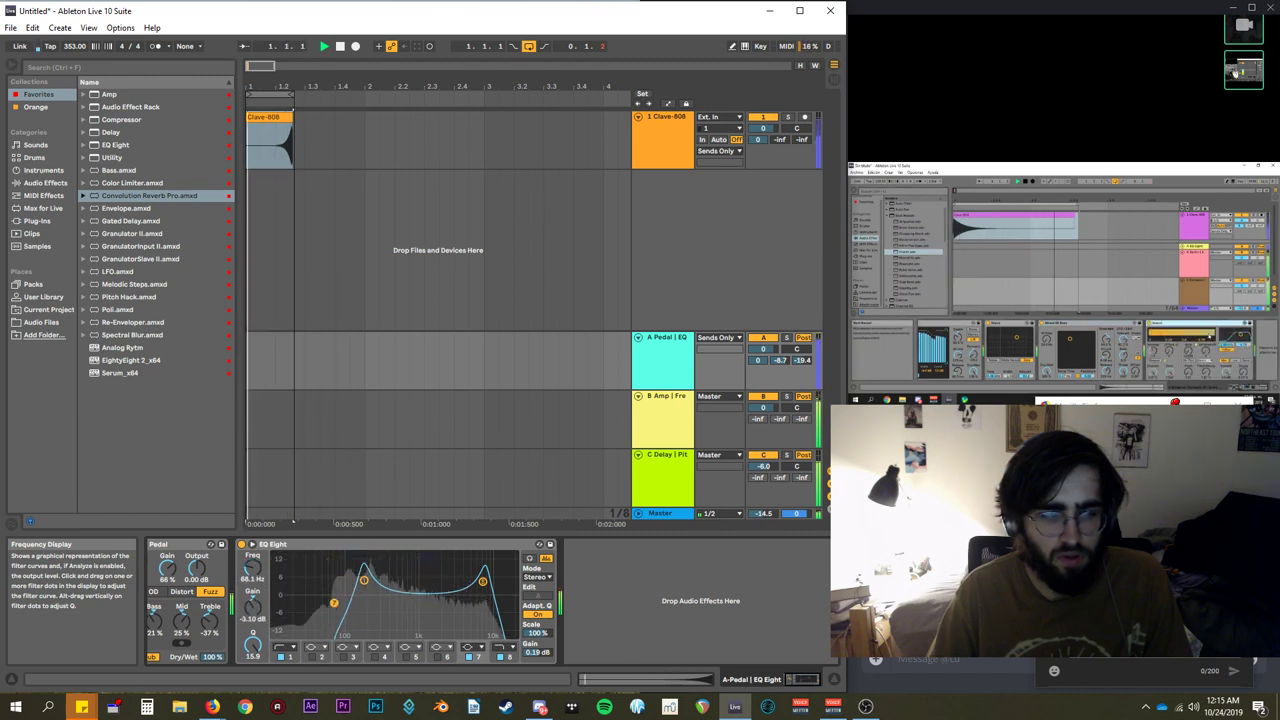
left_click_drag(334, 603, 405, 555)
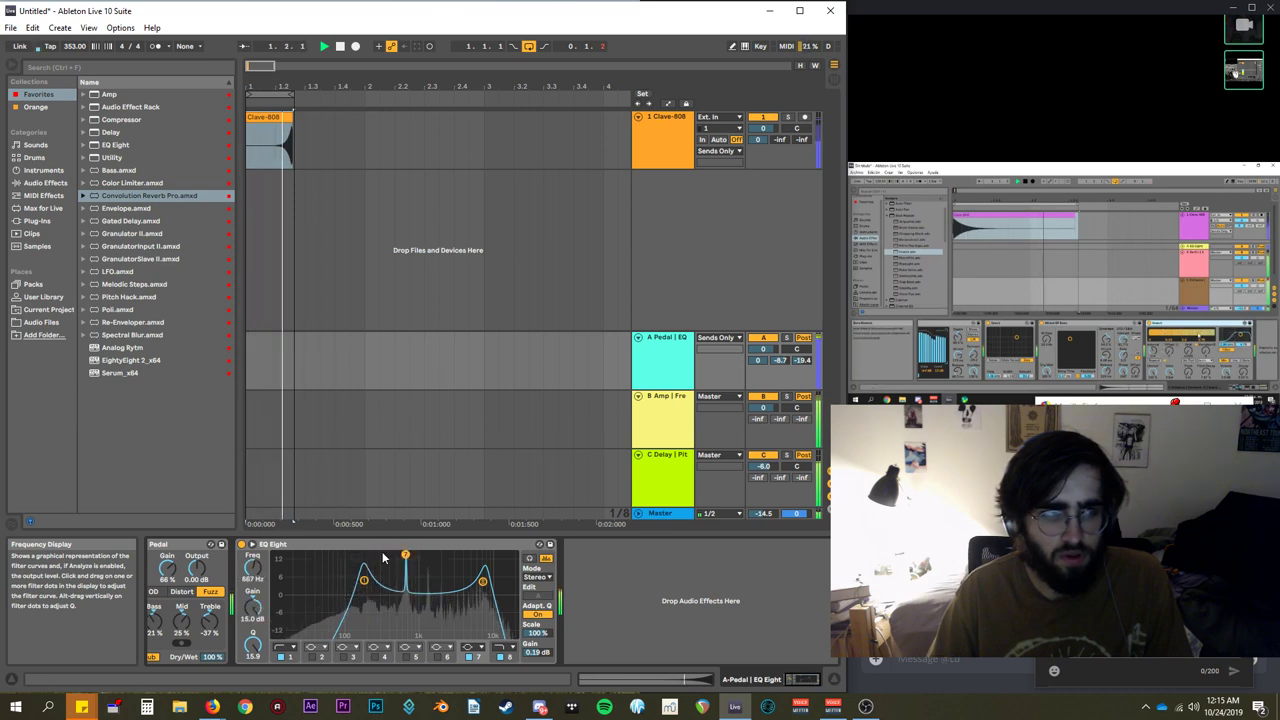
Add the LFO device from the favorites to return A and place it in front of the Pedal.
left_click(37, 107)
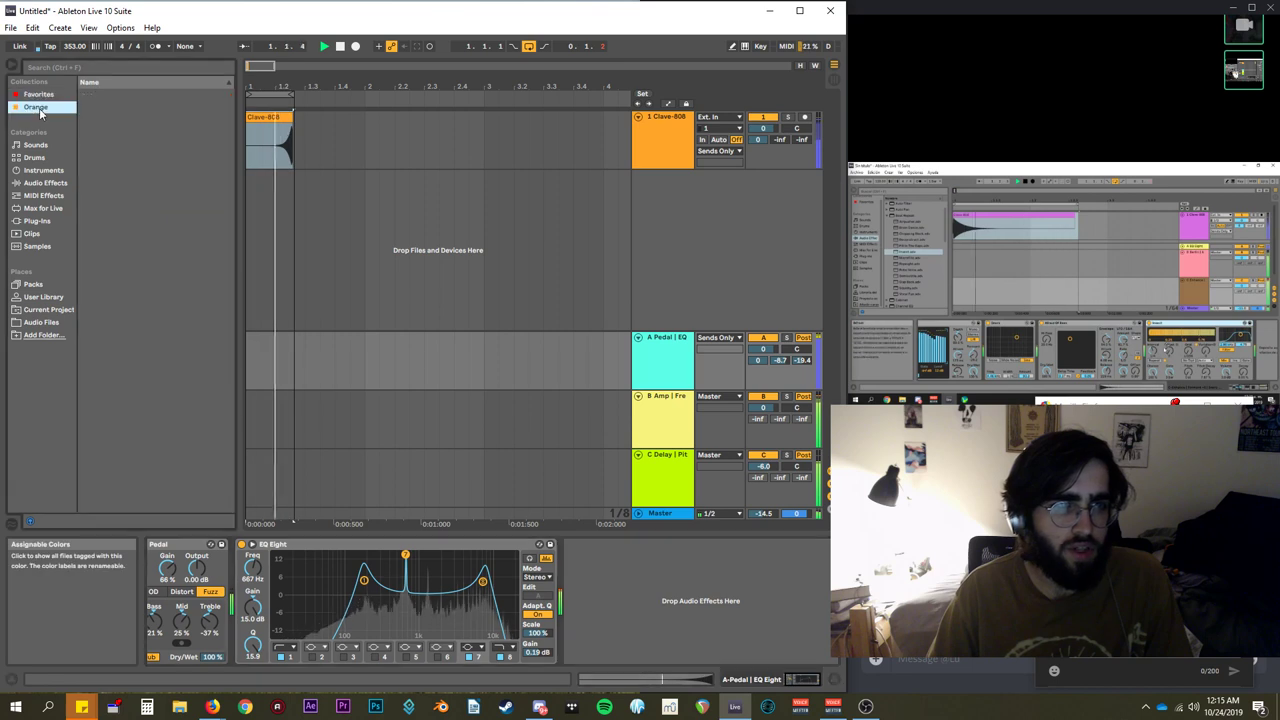
left_click(38, 94)
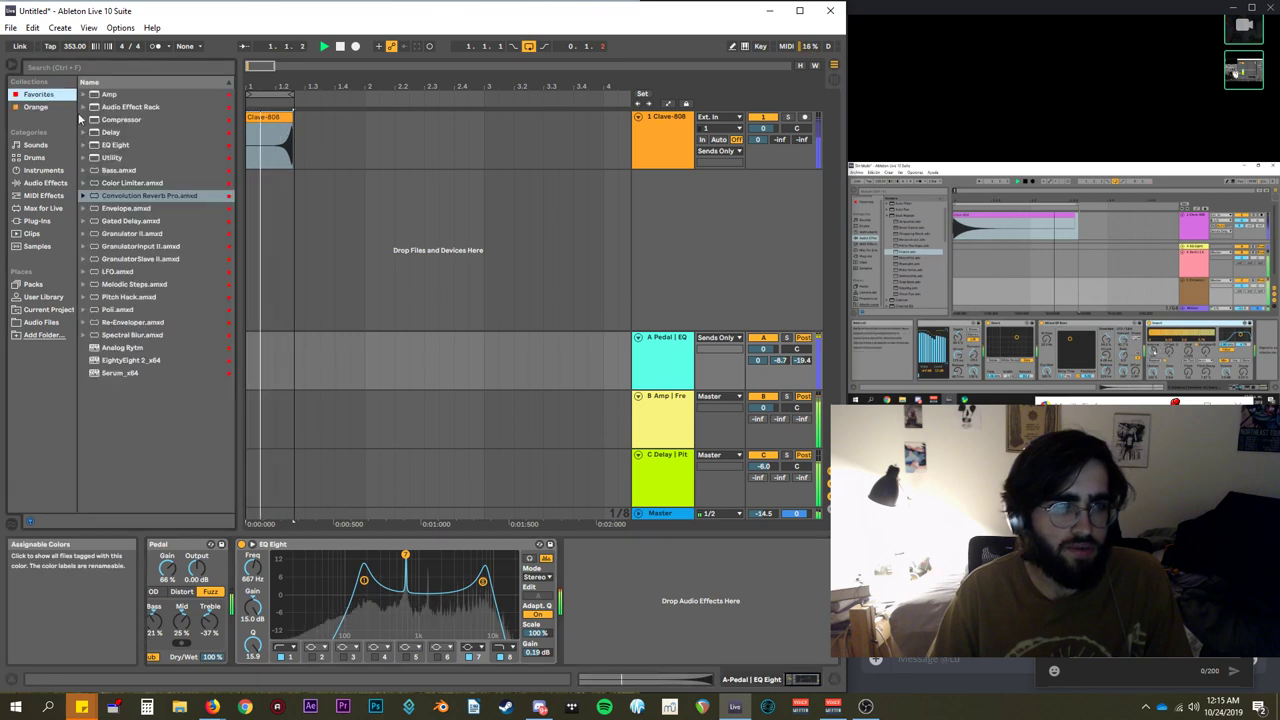
double_click(115, 272)
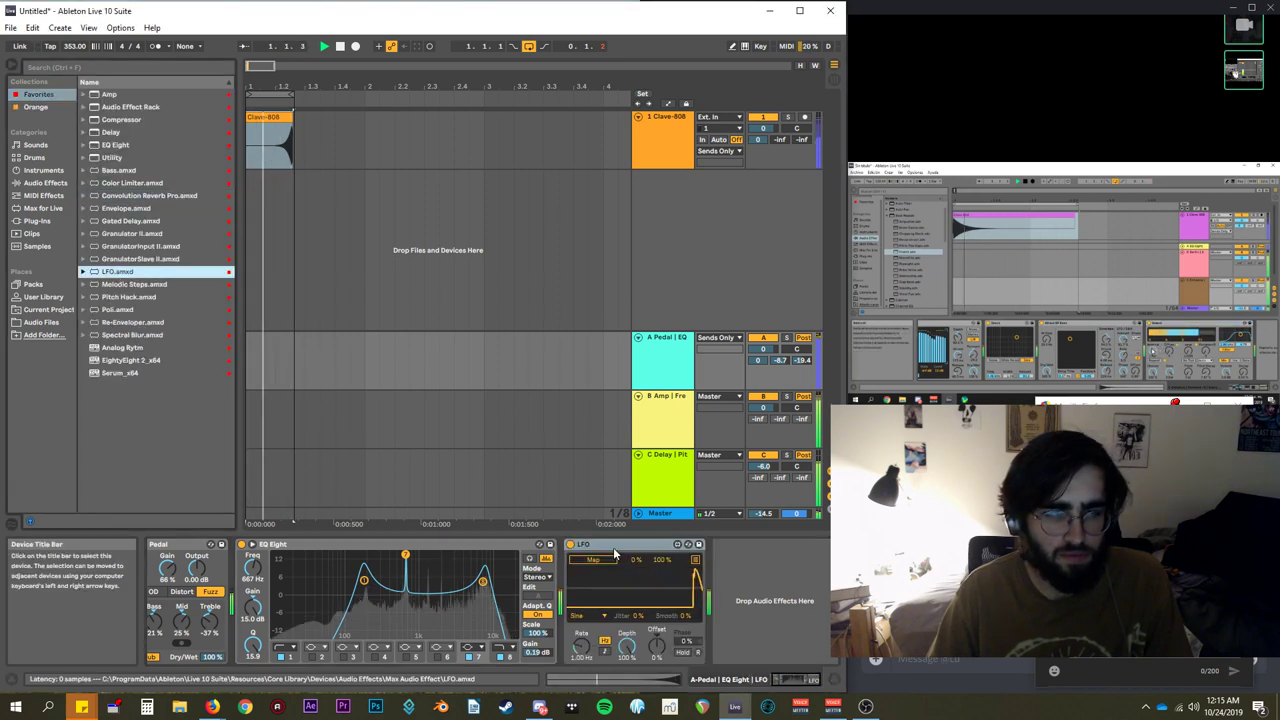
left_click_drag(614, 550, 181, 561)
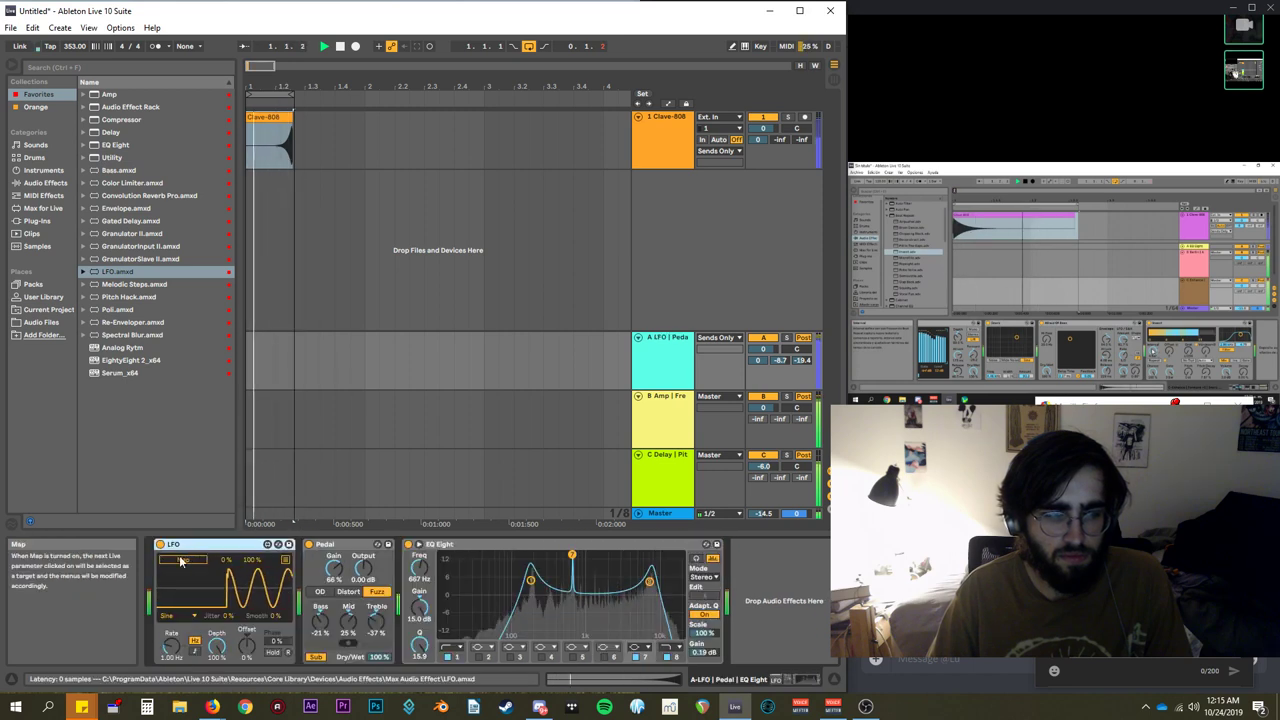
Map the LFO to EQ Eight's band 7 frequency, reduce its depth and slow its rate to 0.07 Hz.
left_click(181, 561)
left_click(419, 567)
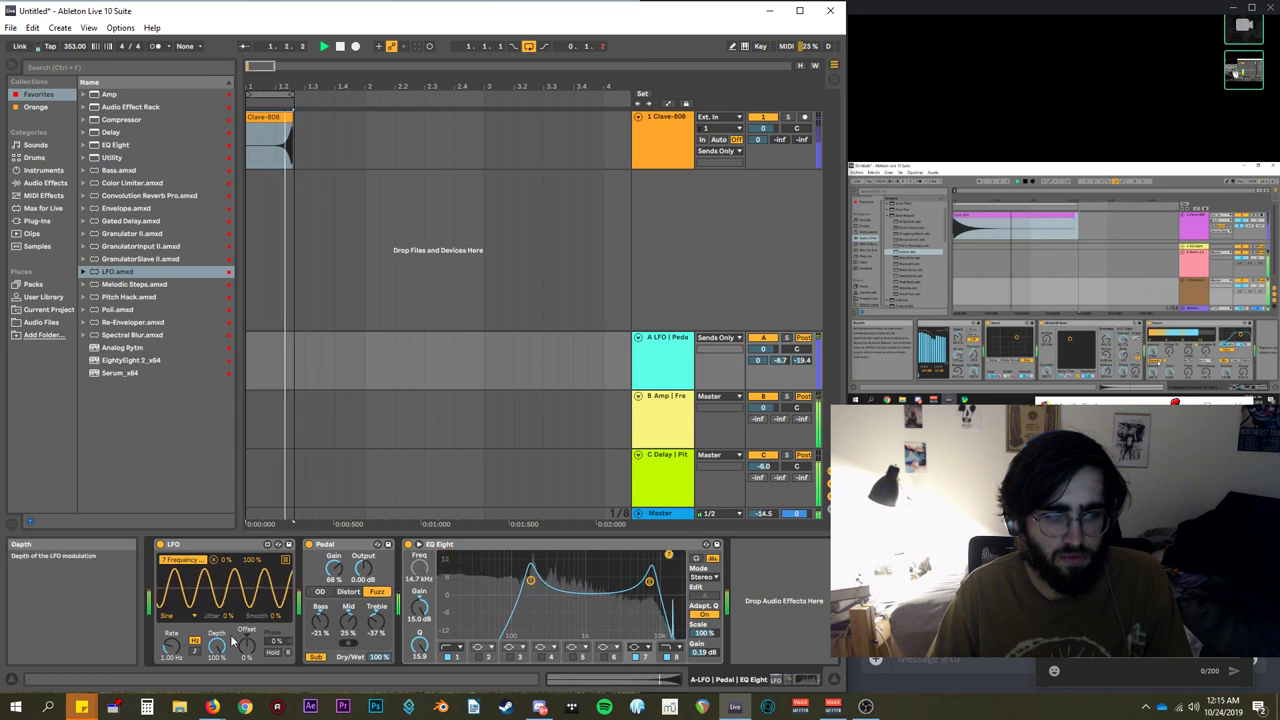
left_click_drag(218, 645, 218, 702)
mouse_move(171, 647)
left_mouse_down()
mouse_move(171, 688)
mouse_move(170, 639)
left_mouse_up()
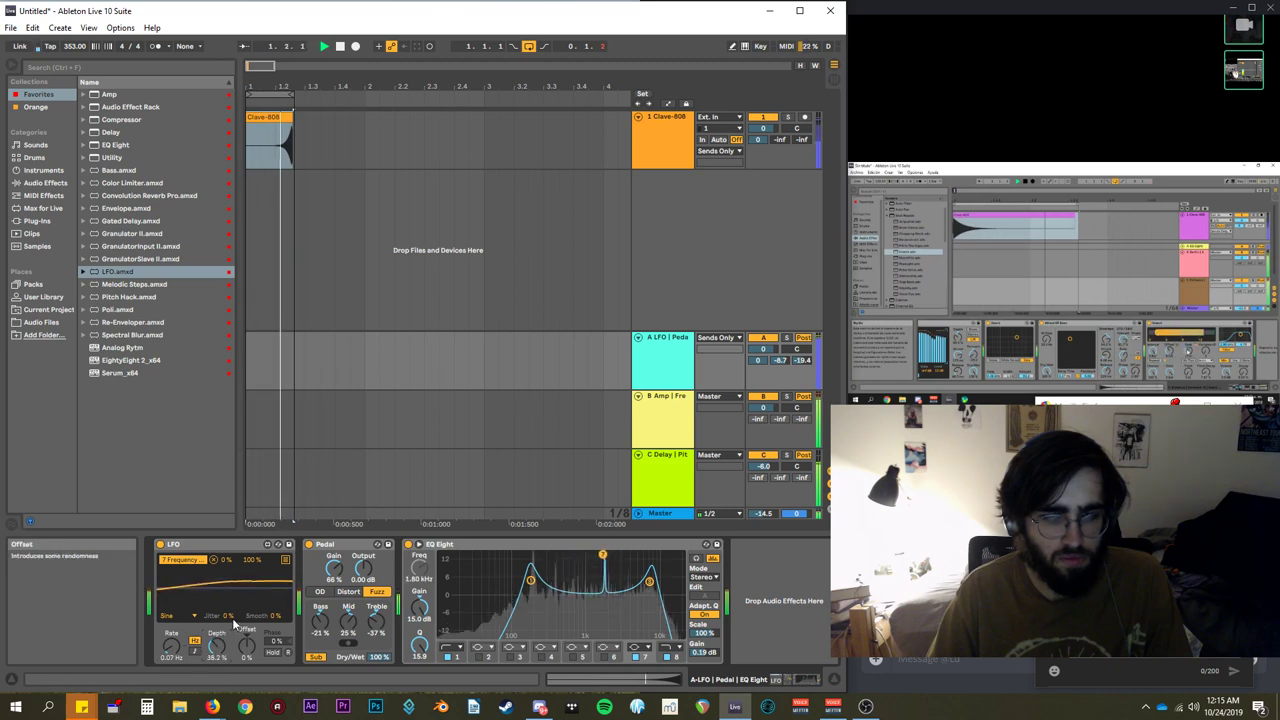
Add a second LFO device to return A in front of the Pedal and map it to EQ Eight's band 7 gain.
left_click_drag(116, 271, 280, 570)
left_click(308, 565)
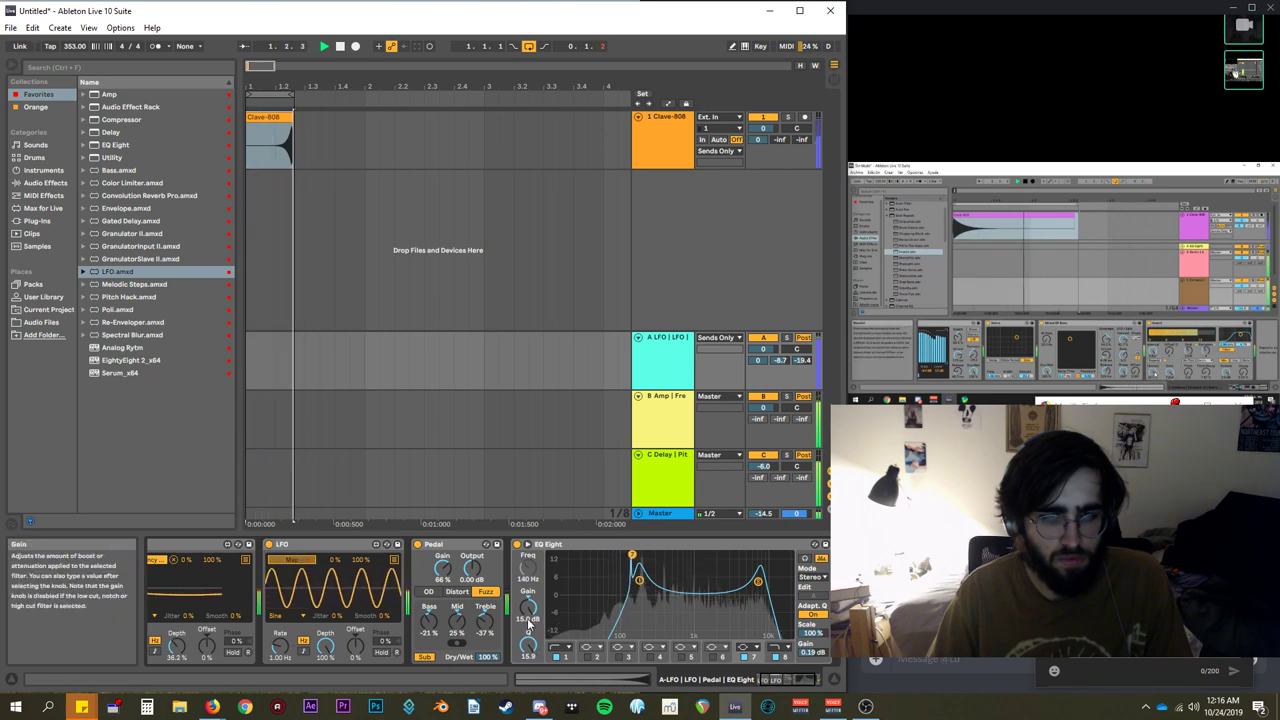
left_click(530, 610)
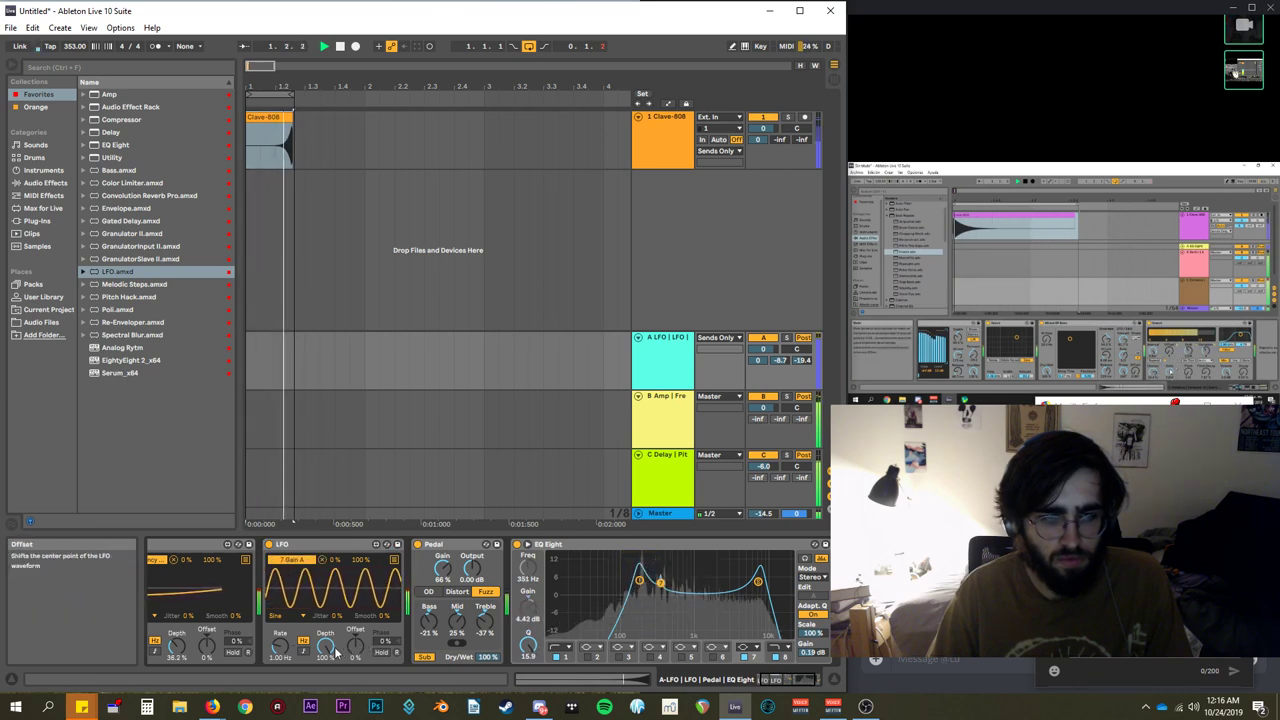
Set the second LFO's rate to 0.32 Hz, depth to about 68.5%, offset to 100% and jitter to 18%.
left_click_drag(325, 645, 283, 660)
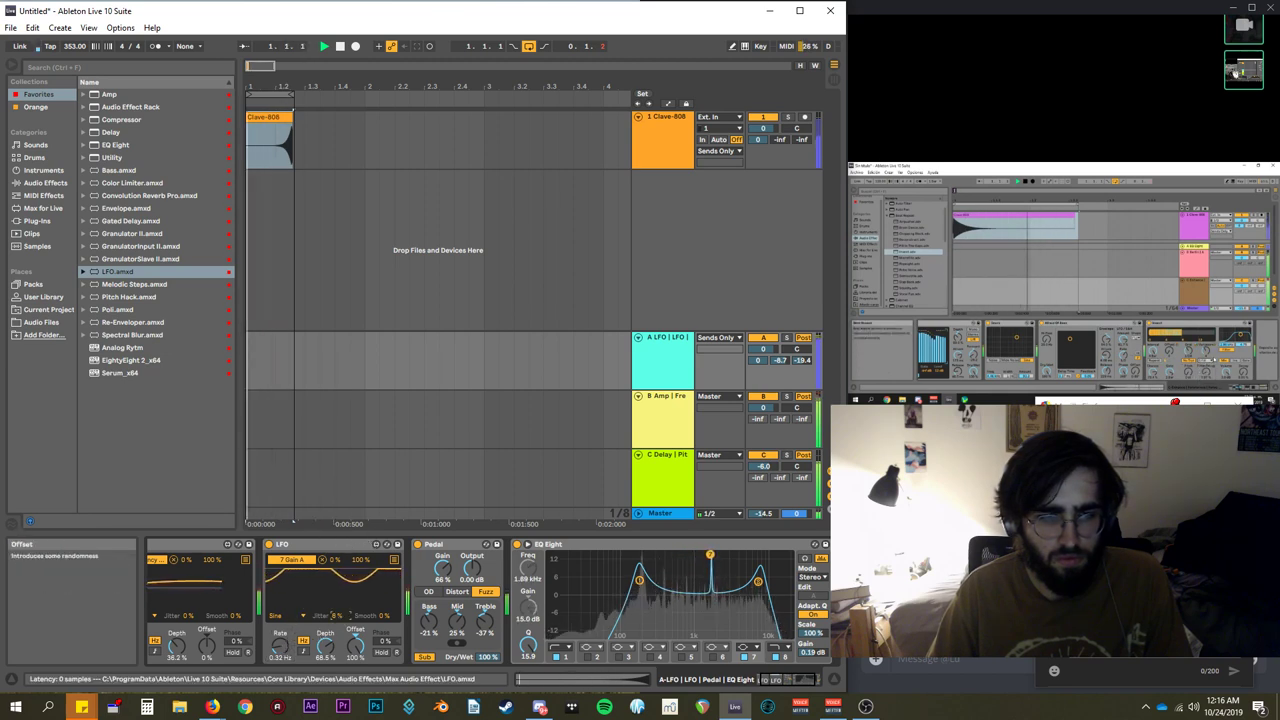
mouse_move(337, 616)
left_mouse_down()
mouse_move(337, 592)
mouse_move(341, 624)
left_mouse_up()
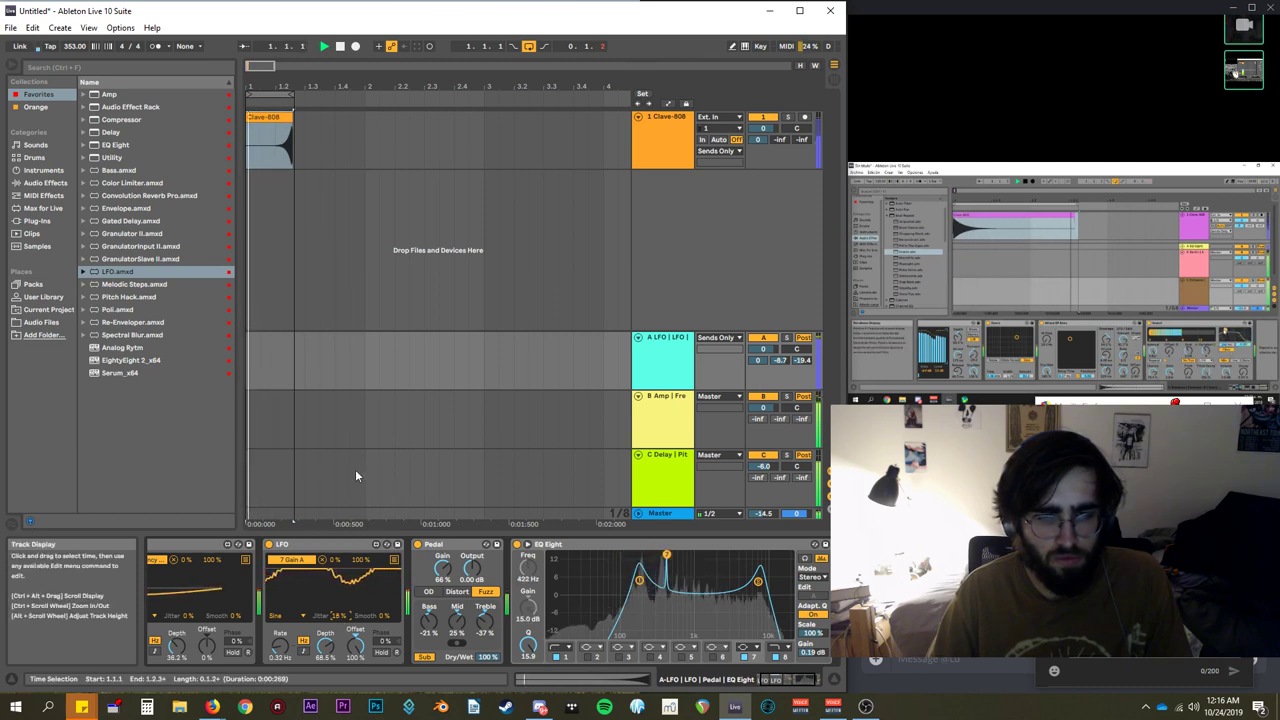
Inspect the effect chains on returns B and C and raise the master volume to -13.9 dB.
left_click(690, 413)
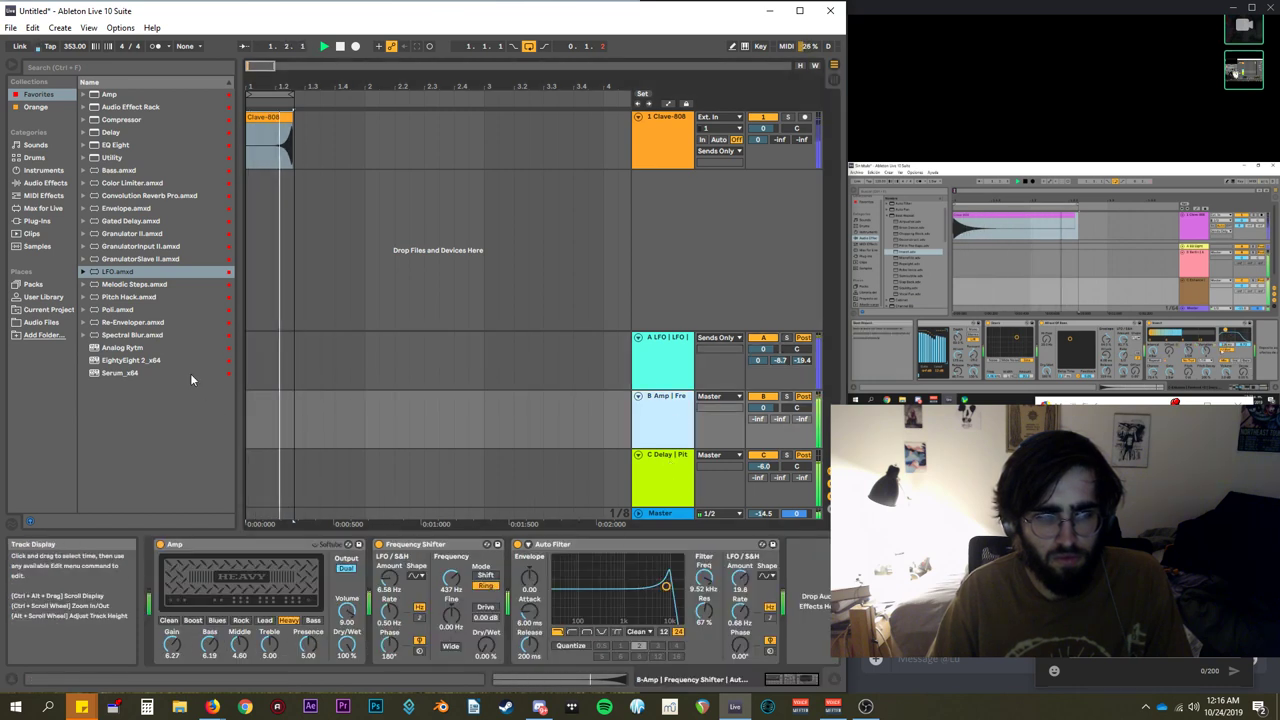
left_click(670, 487)
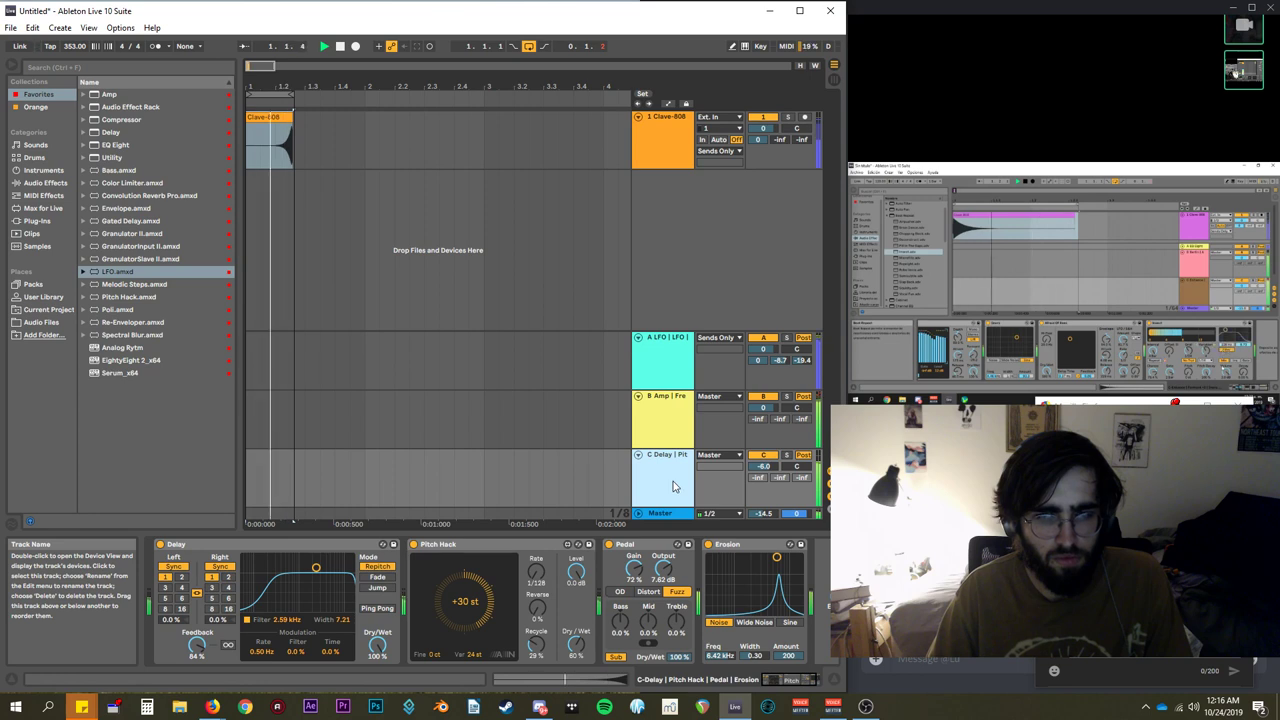
left_click_drag(763, 513, 763, 550)
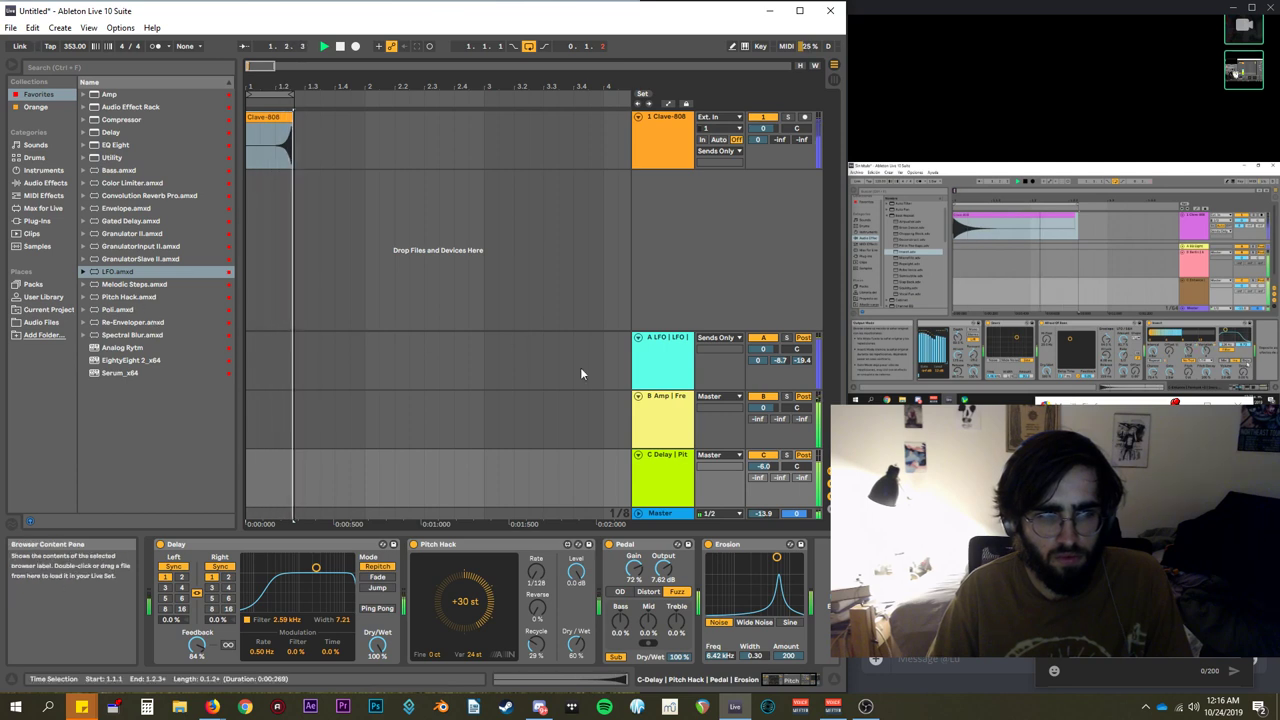
Insert return track D, unfold it, enable return A's sends and raise its send to D to about -4.7 dB.
right_click(742, 288)
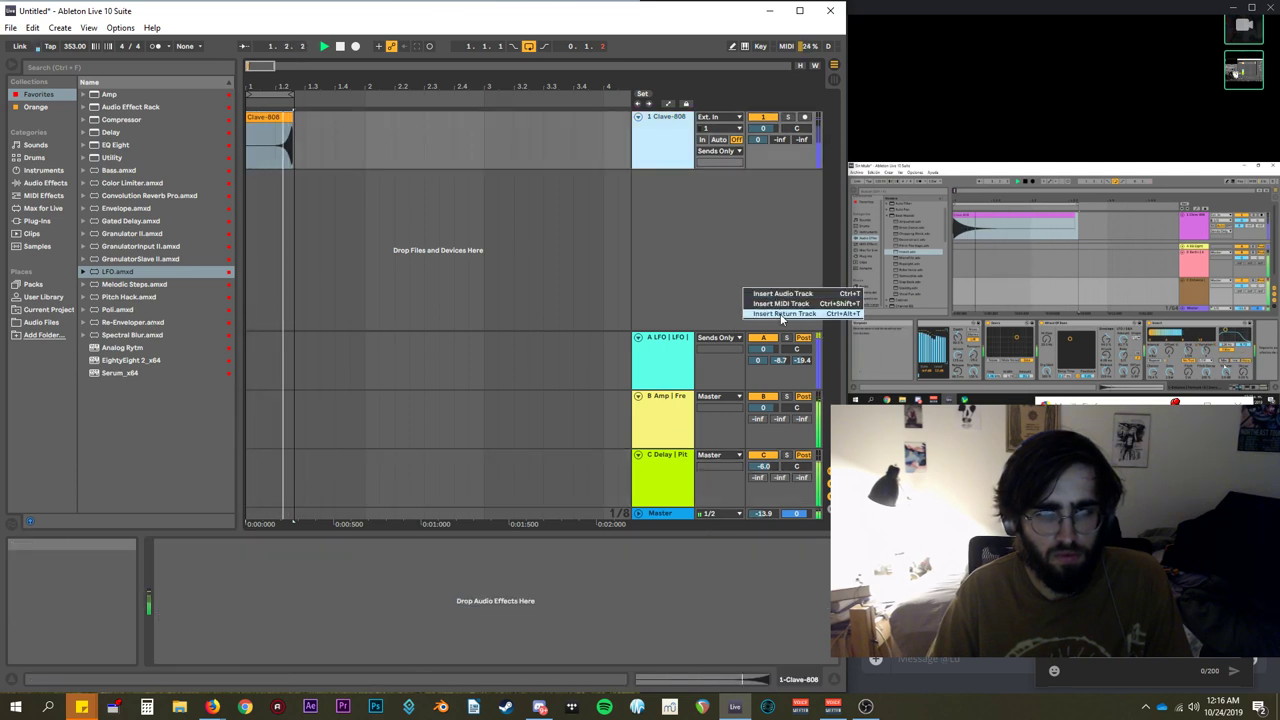
left_click(777, 314)
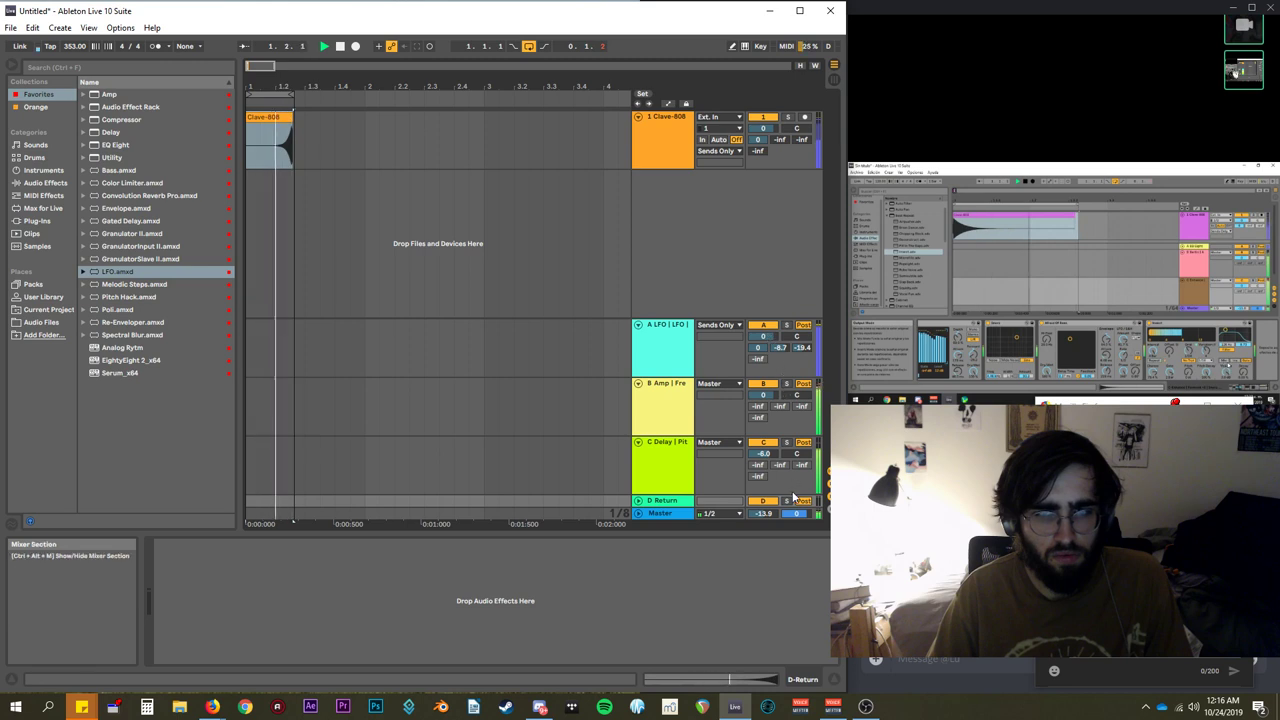
left_click(639, 500)
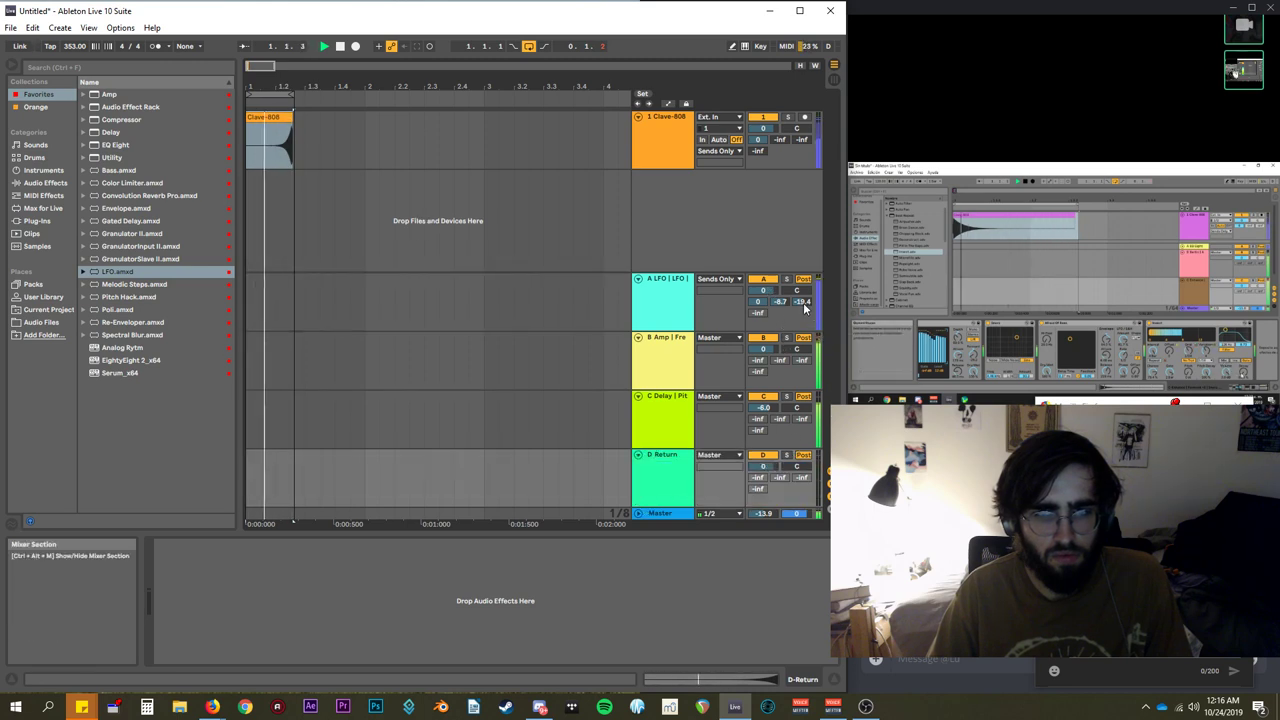
right_click(761, 317)
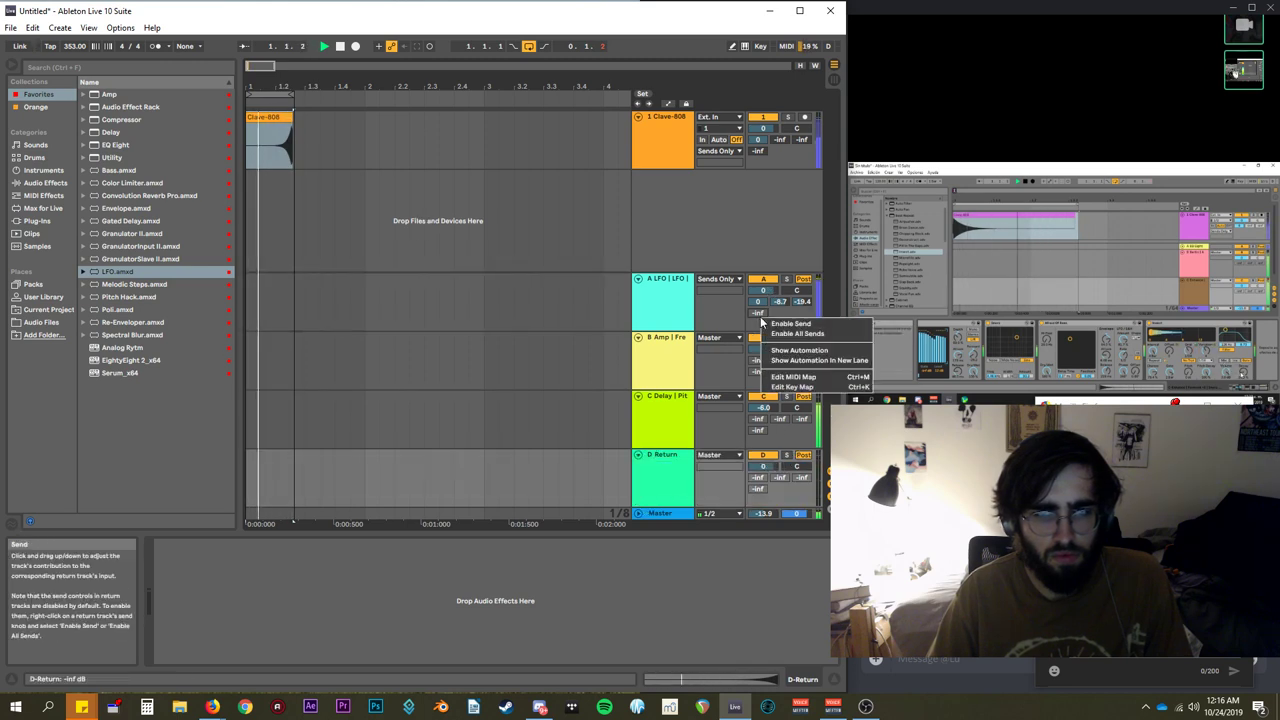
left_click(781, 333)
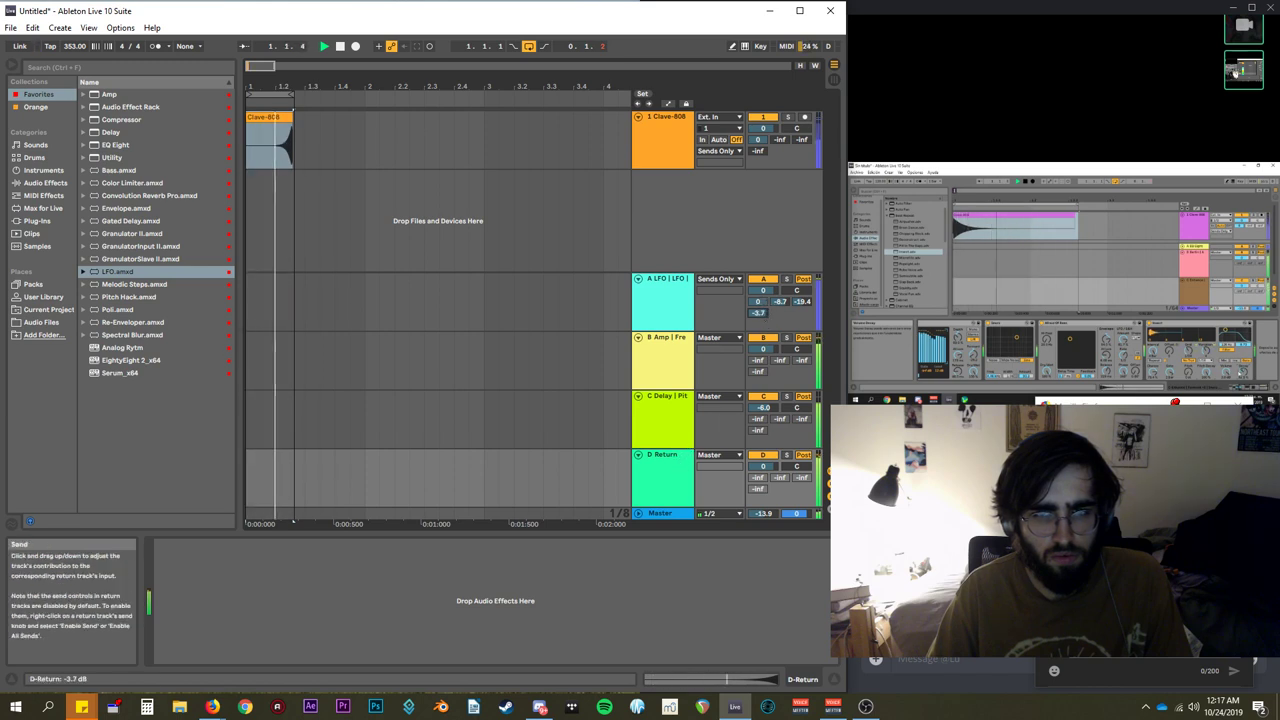
Add an Auto Pan effect to return D with its amount at 94.4% and its rate at 0.51 Hz.
left_click(677, 477)
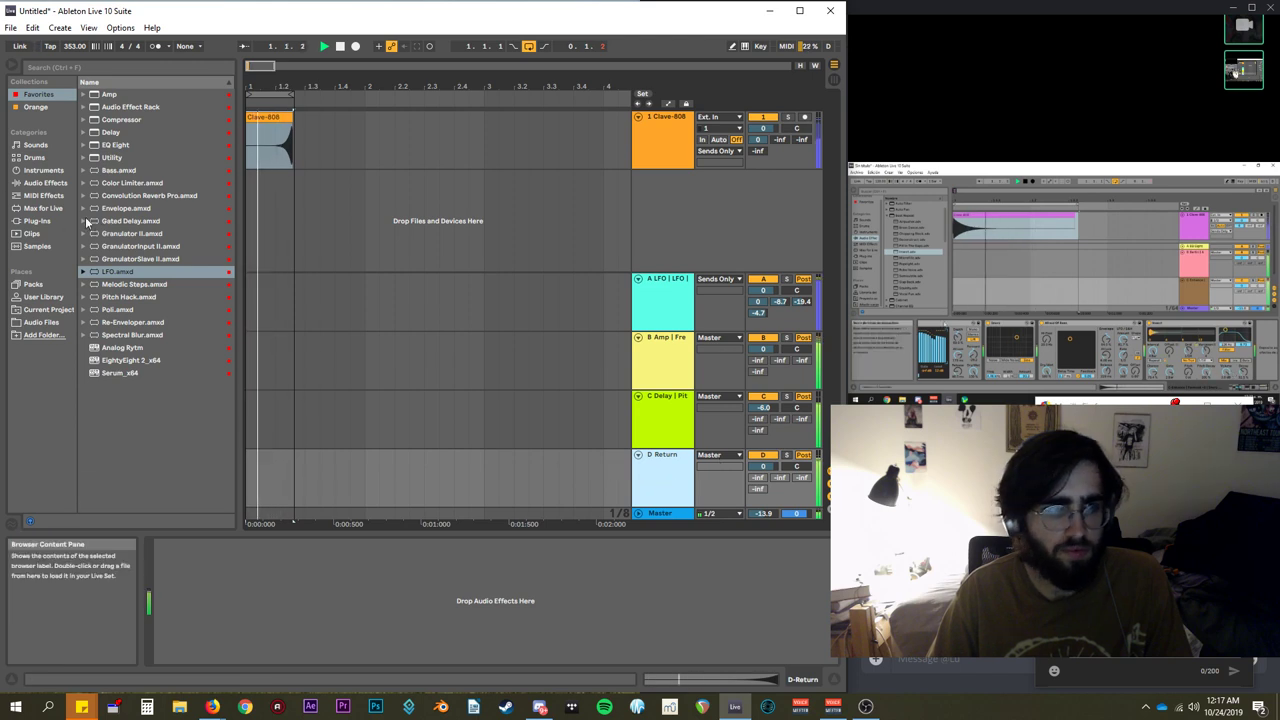
left_click(45, 183)
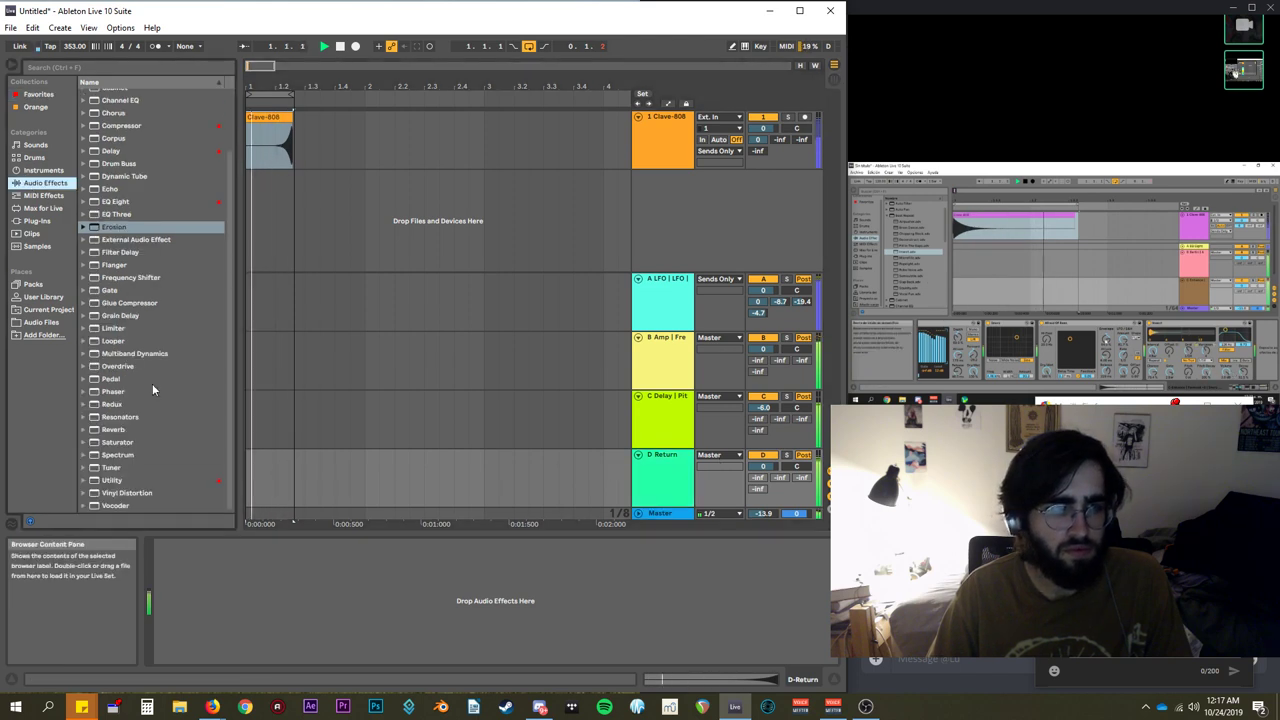
scroll(152, 457, "up", 3)
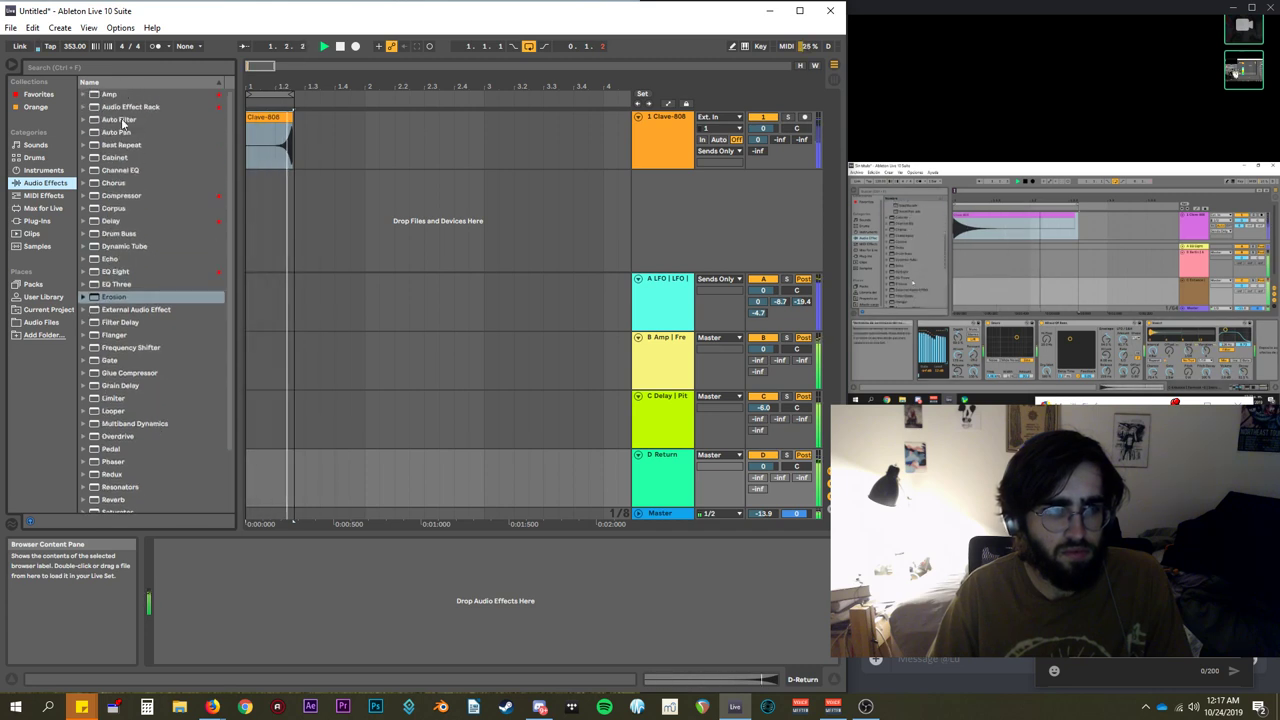
double_click(116, 132)
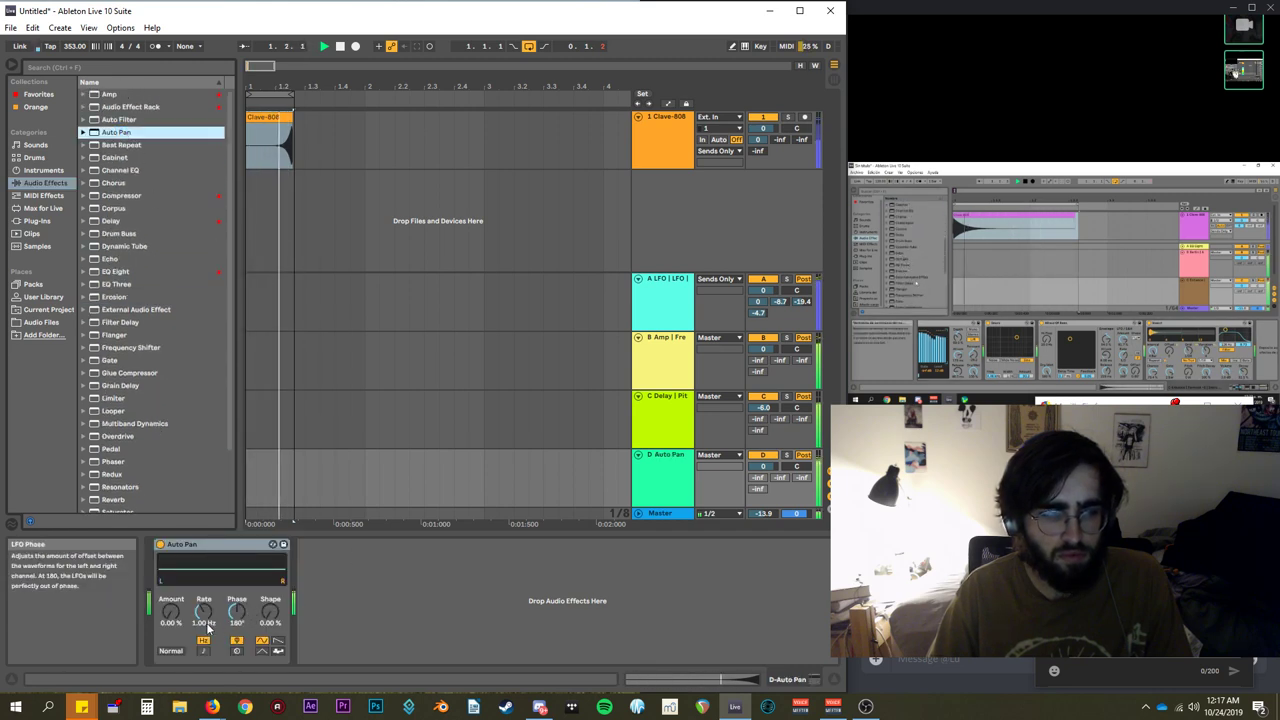
left_click_drag(171, 611, 171, 550)
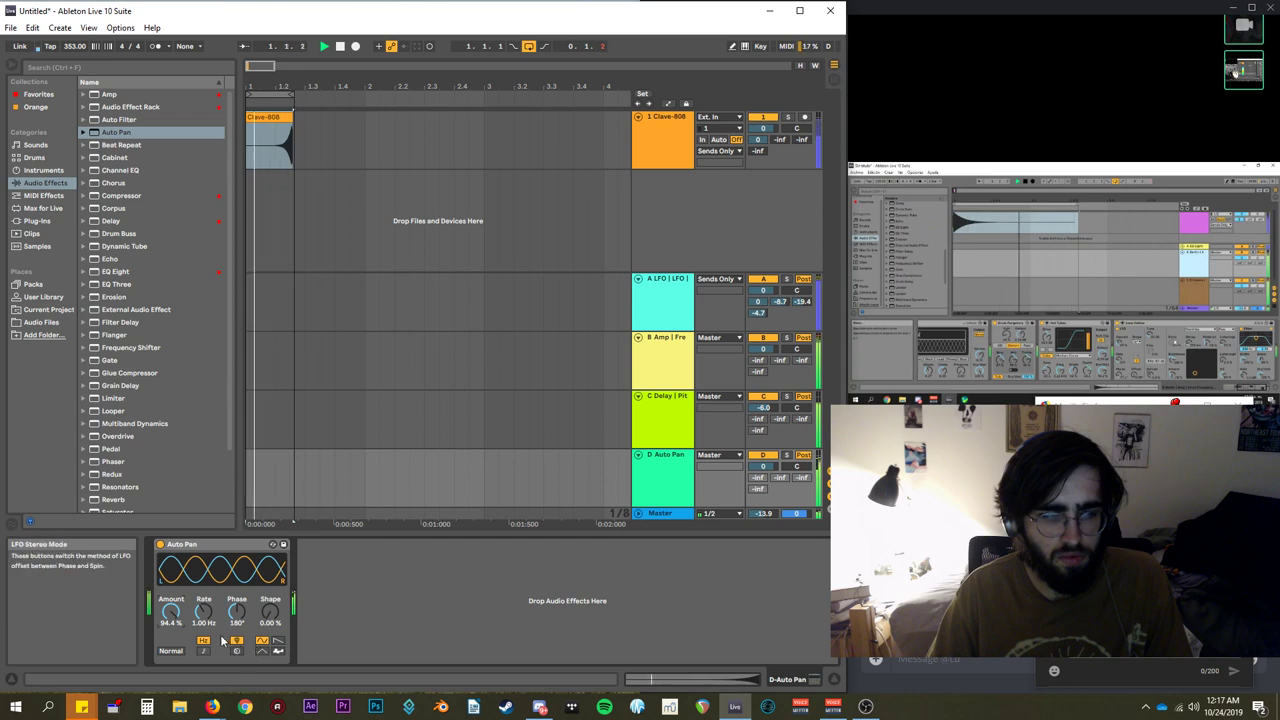
left_click_drag(203, 611, 203, 625)
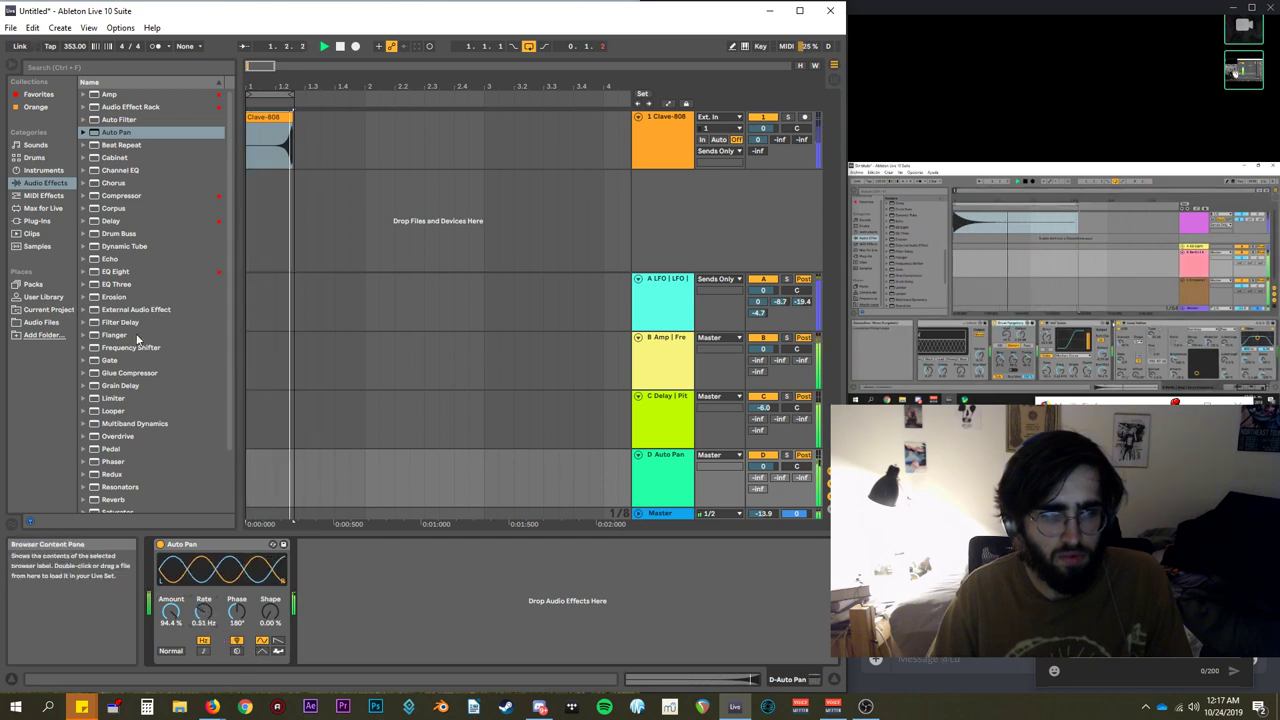
Browse the audio effects and add a Frequency Shifter after the Auto Pan on return D.
scroll(133, 414, "down", 3)
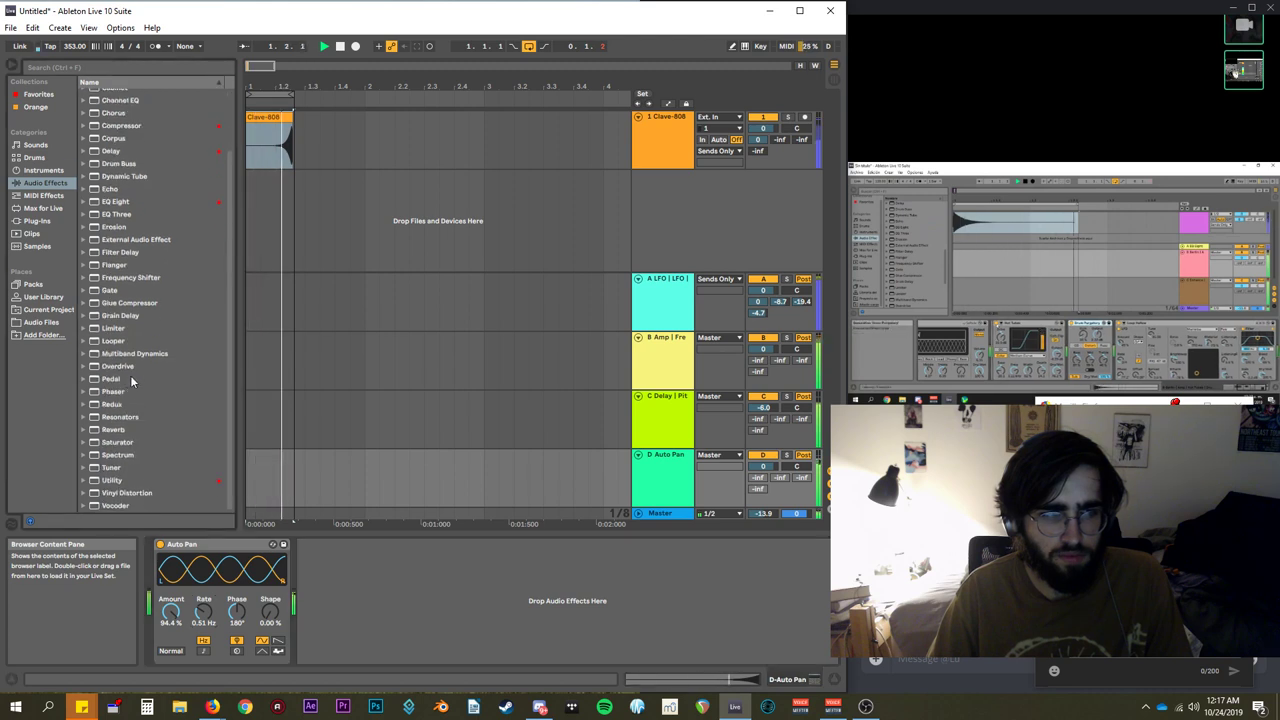
scroll(140, 335, "up", 2)
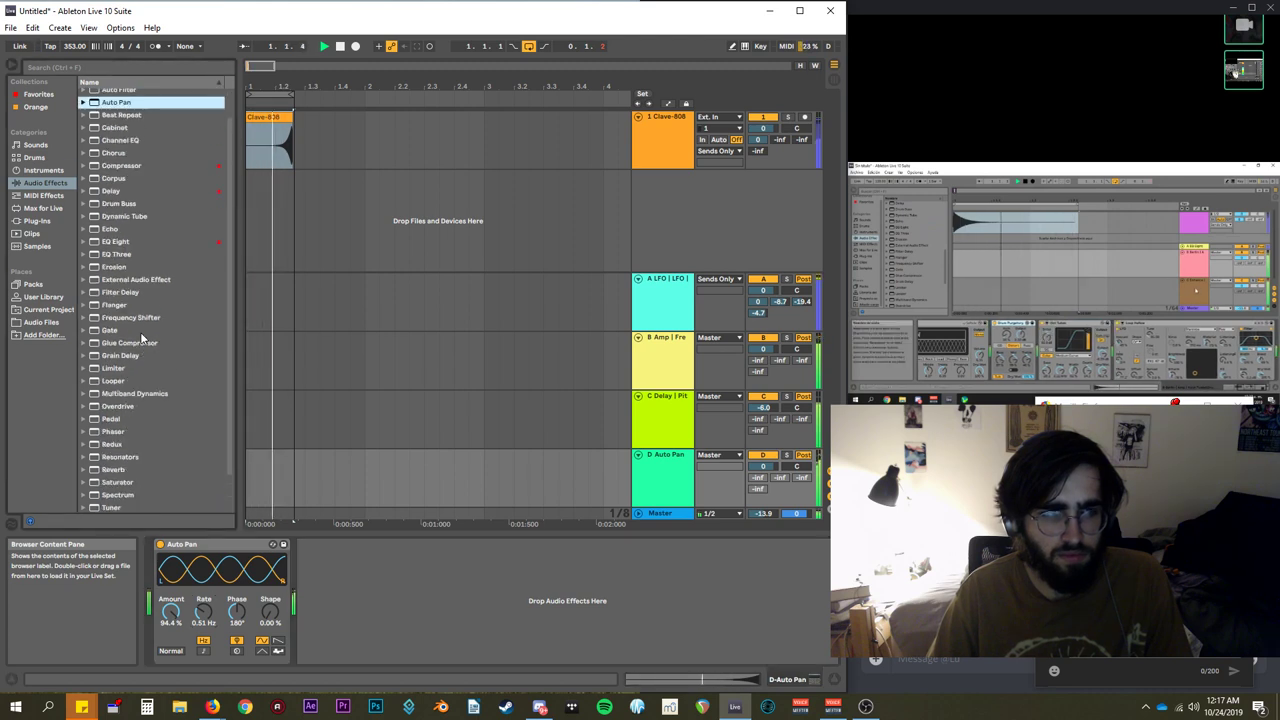
scroll(140, 295, "up", 2)
scroll(131, 280, "down", 3)
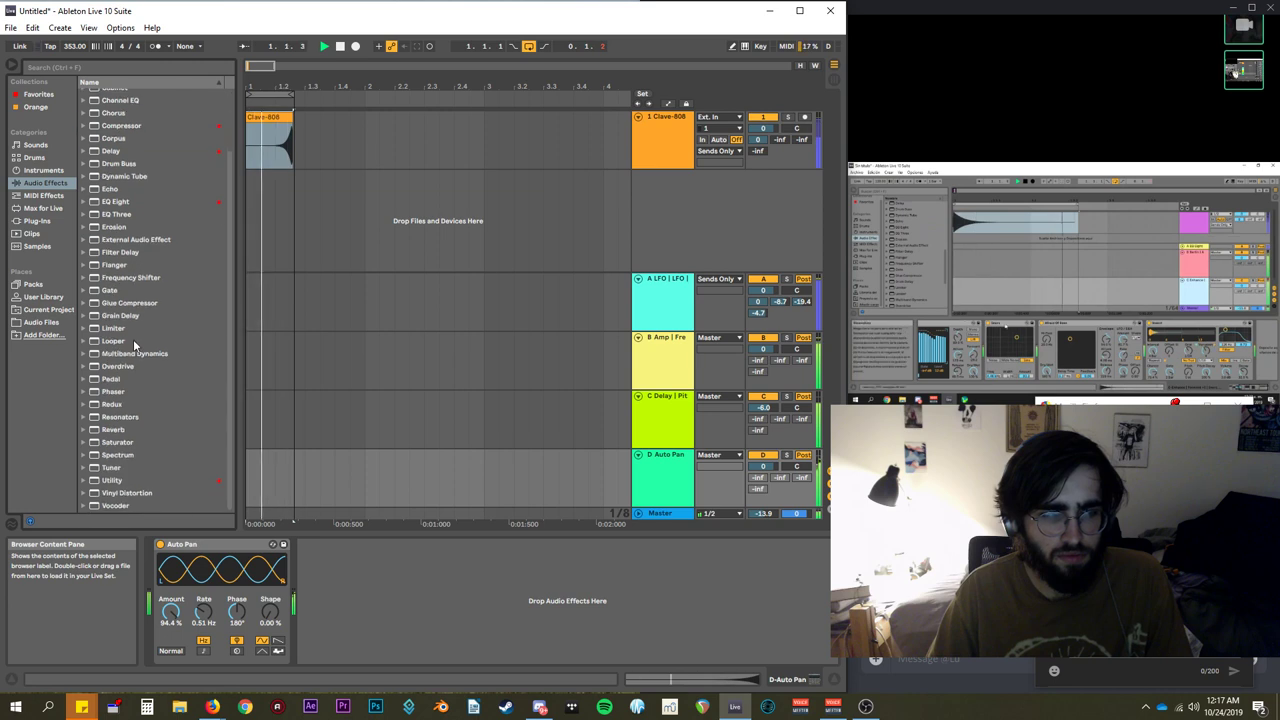
left_click(286, 101)
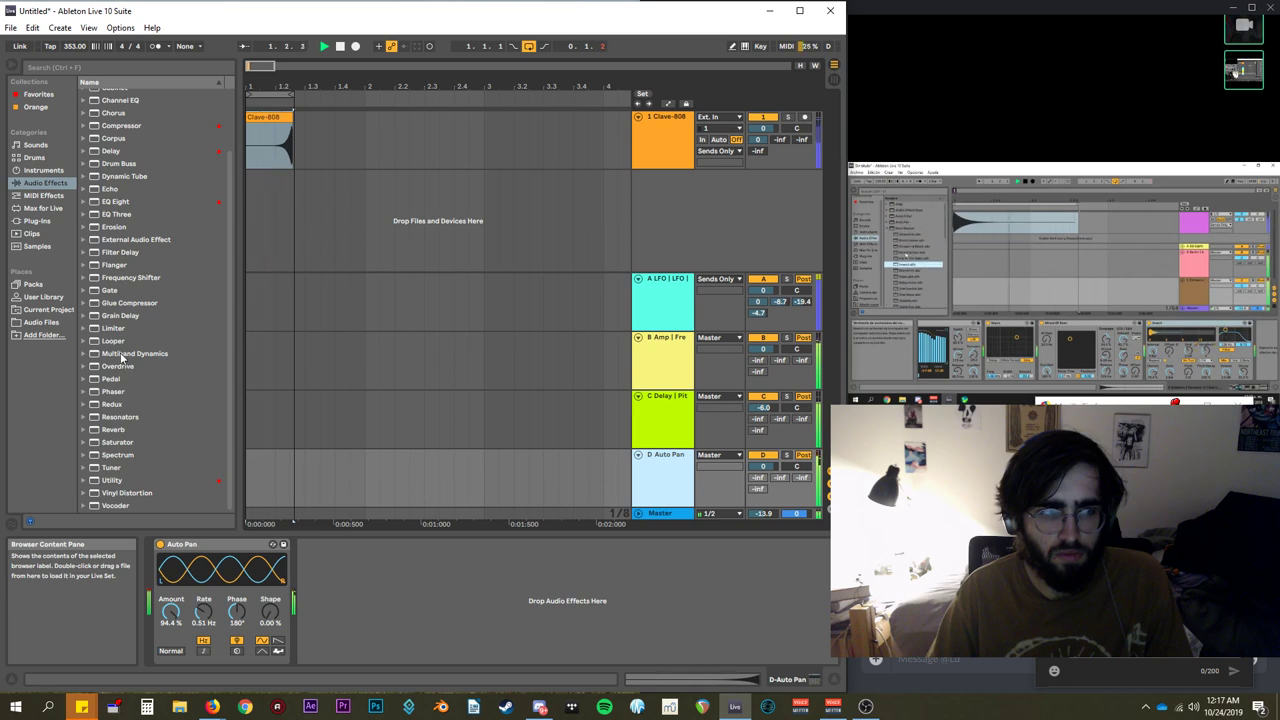
scroll(121, 358, "up", 3)
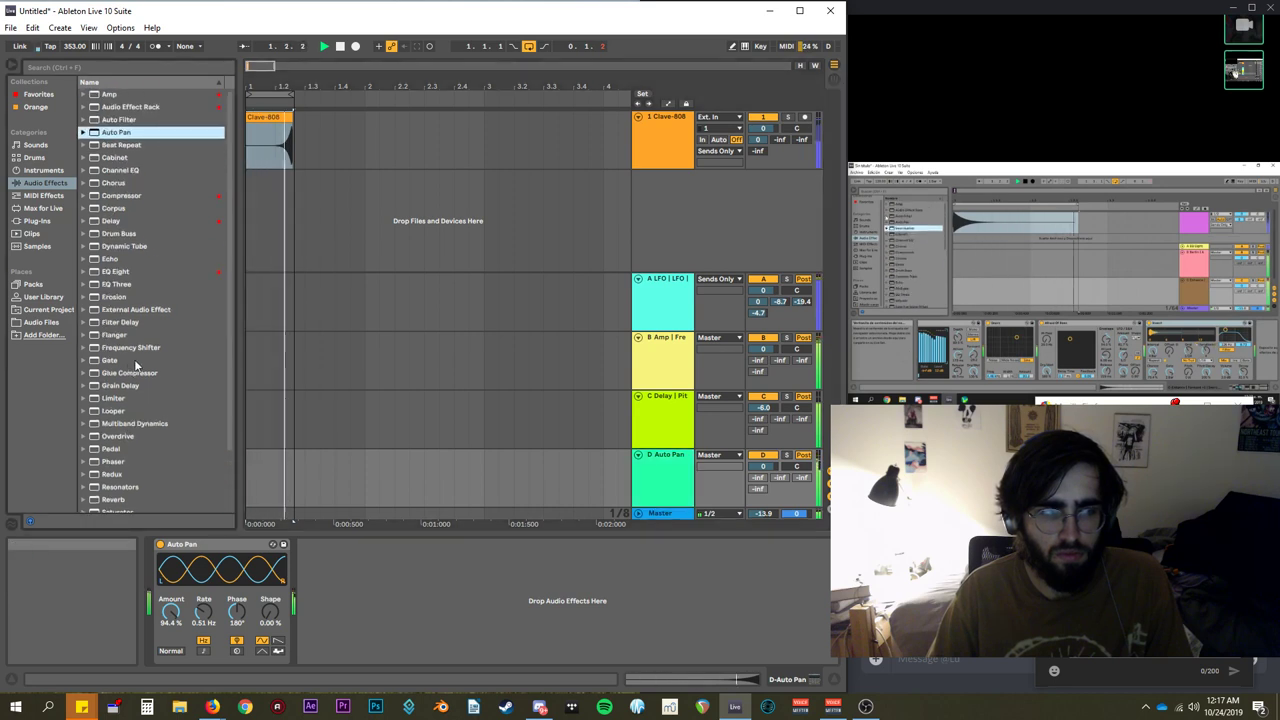
double_click(131, 350)
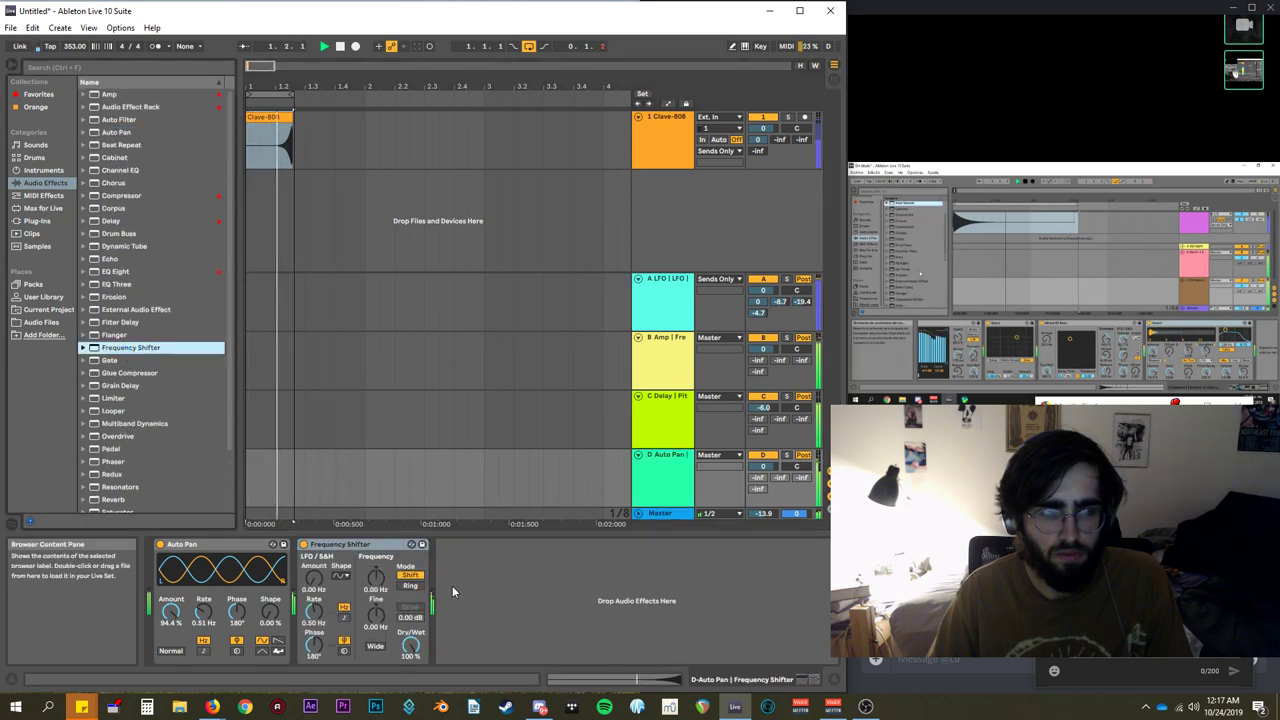
Lower the Frequency Shifter's coarse frequency to about -824 Hz, trying Wide mode and switching it back off.
left_click_drag(376, 578, 376, 602)
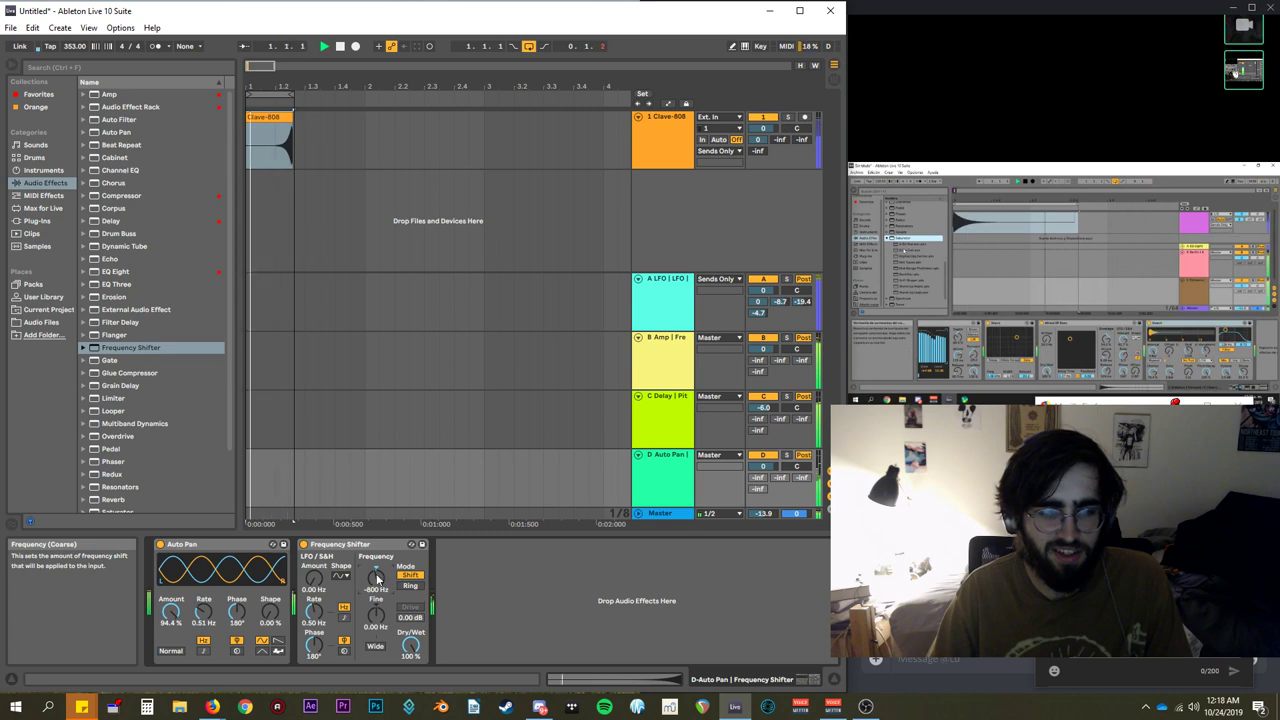
left_click(375, 646)
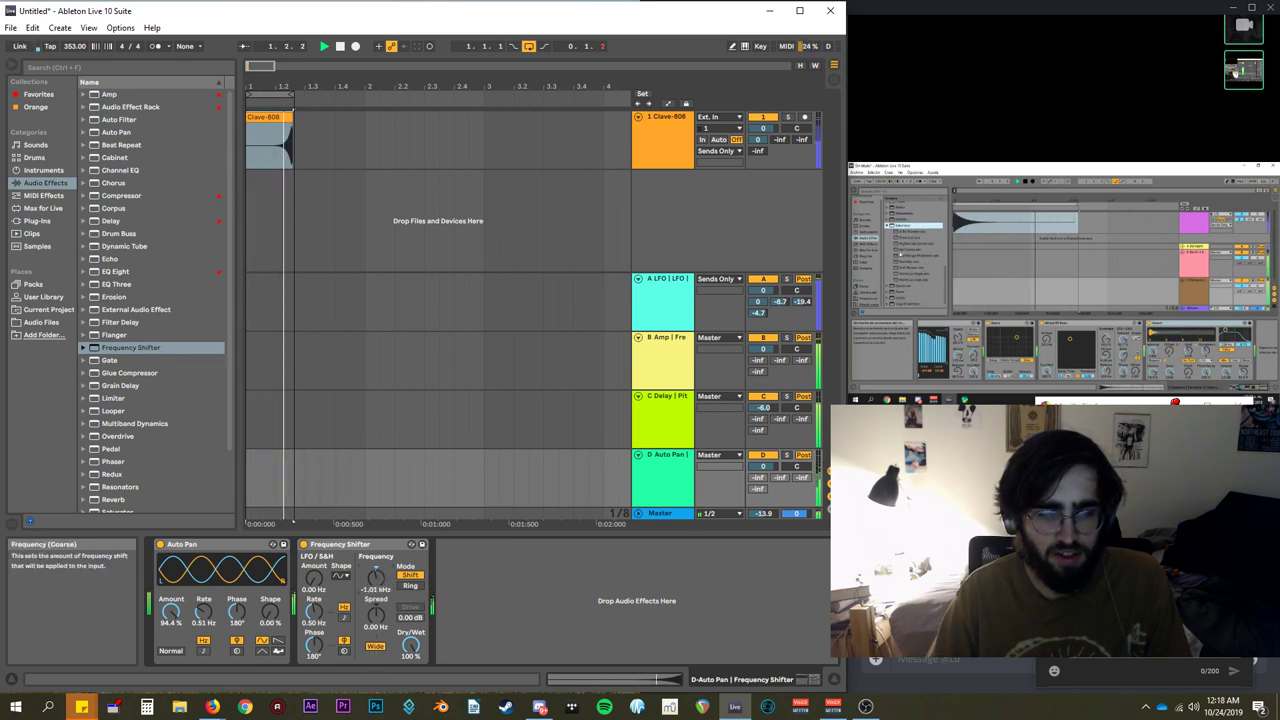
left_click(379, 647)
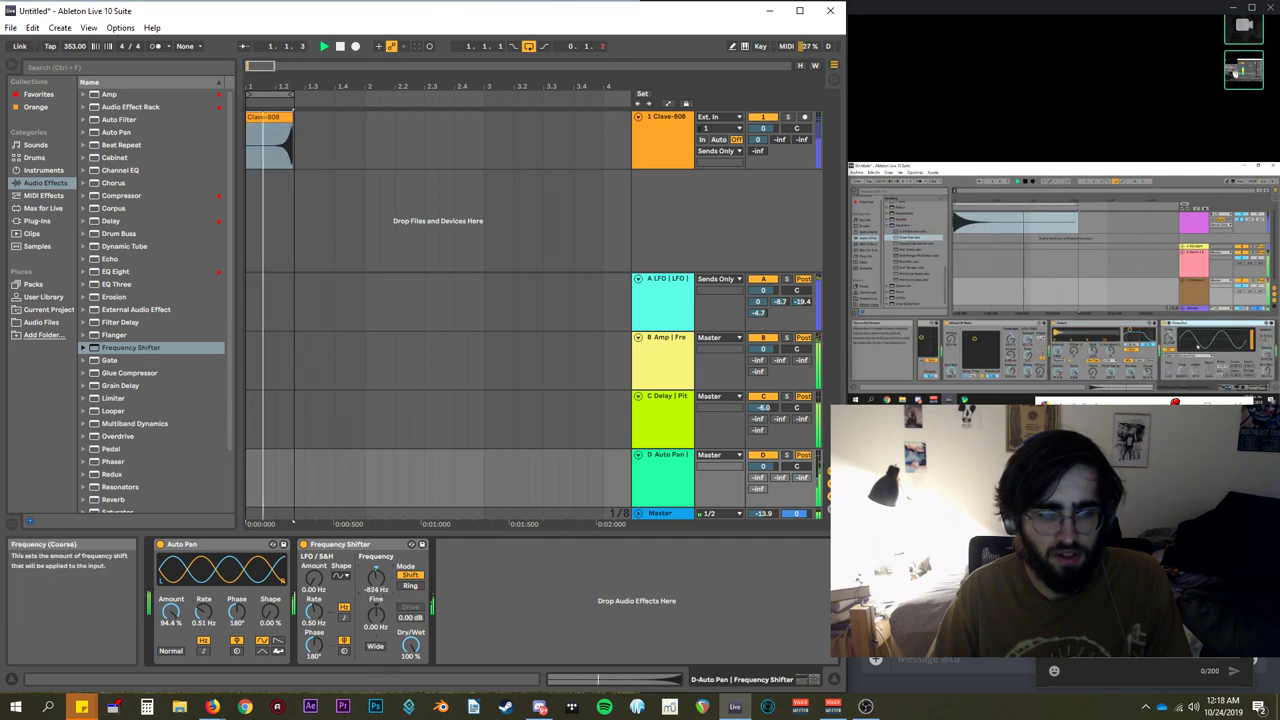
Solo return D, return A and the Clave-808 track together to isolate the new return's sound.
left_click(787, 455)
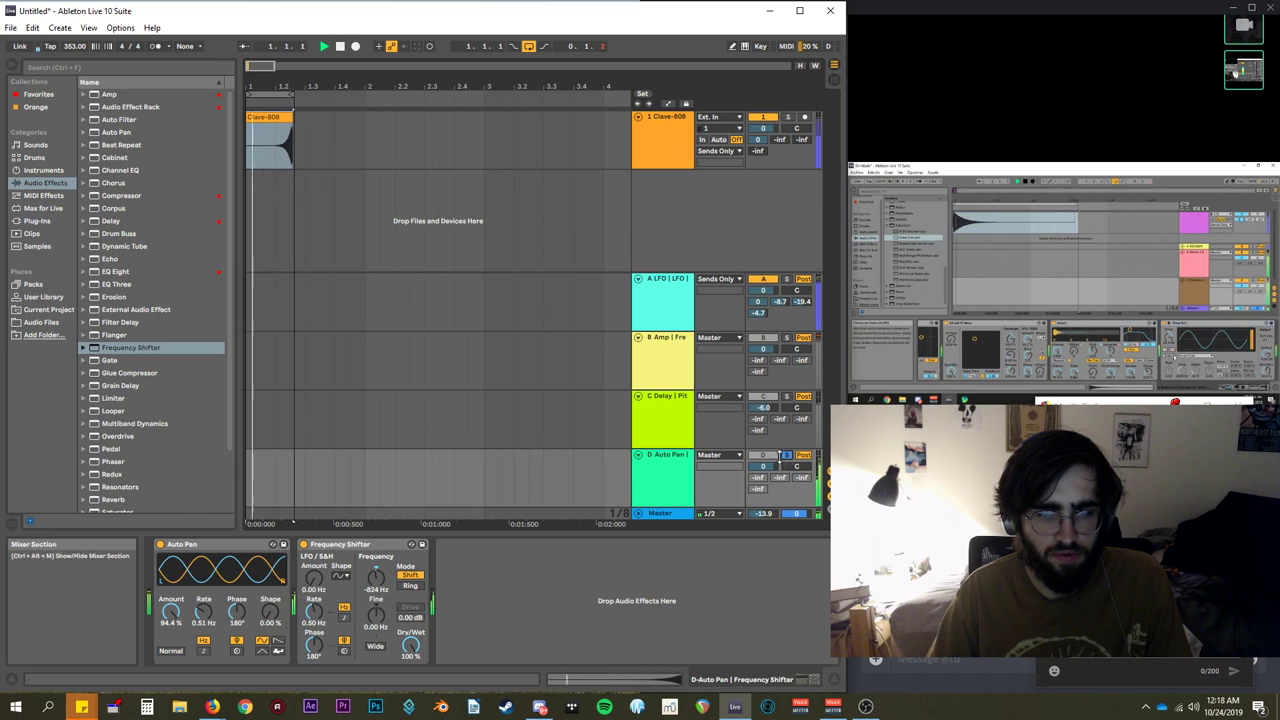
left_click(788, 280)
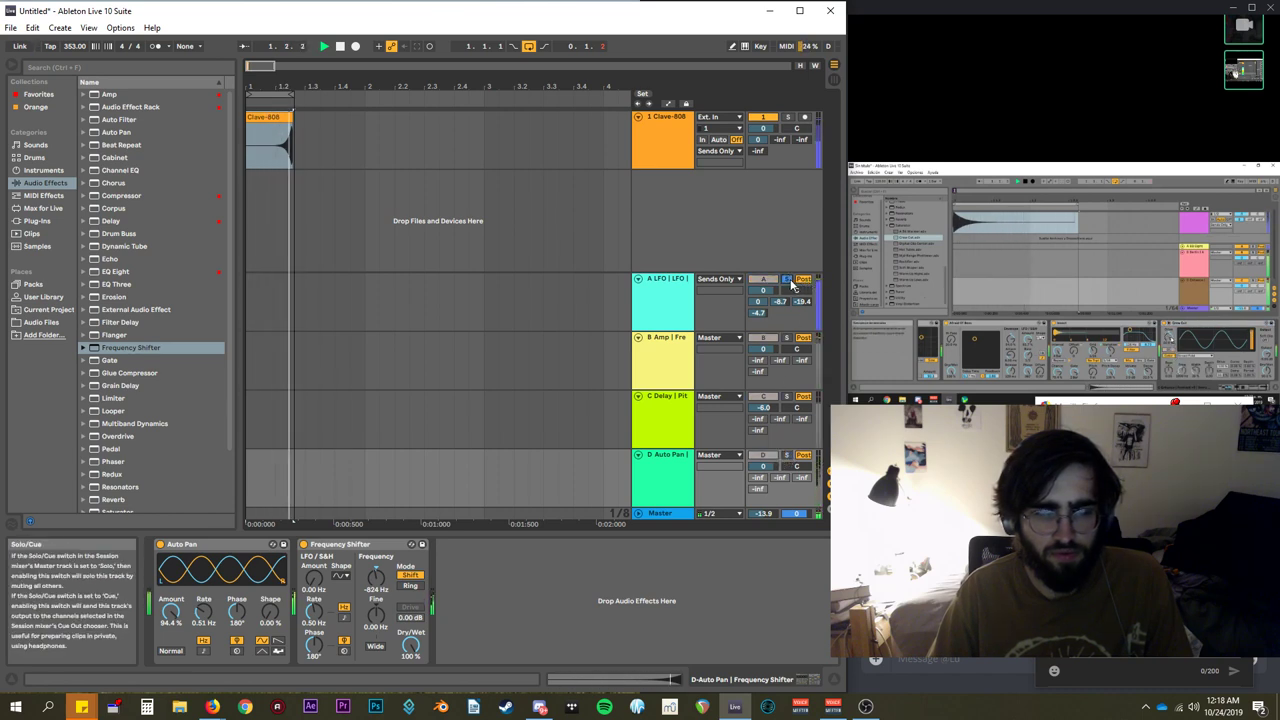
right_click(791, 286)
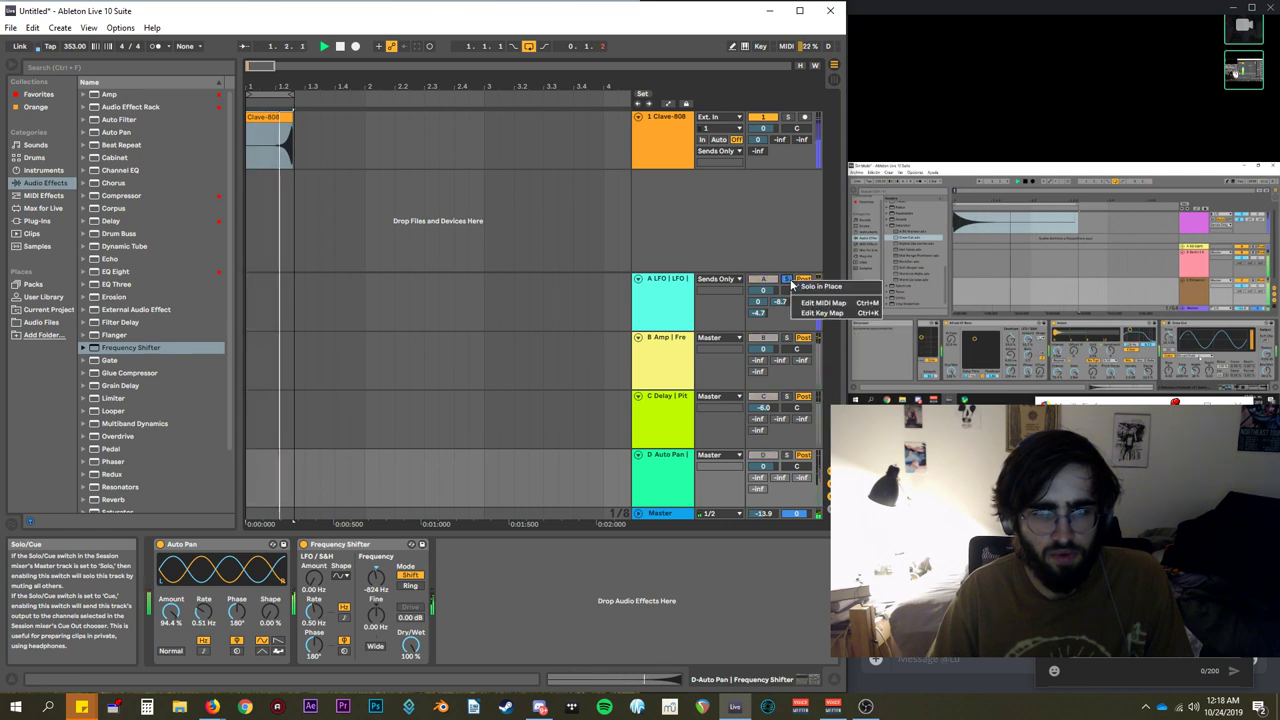
left_click(791, 286)
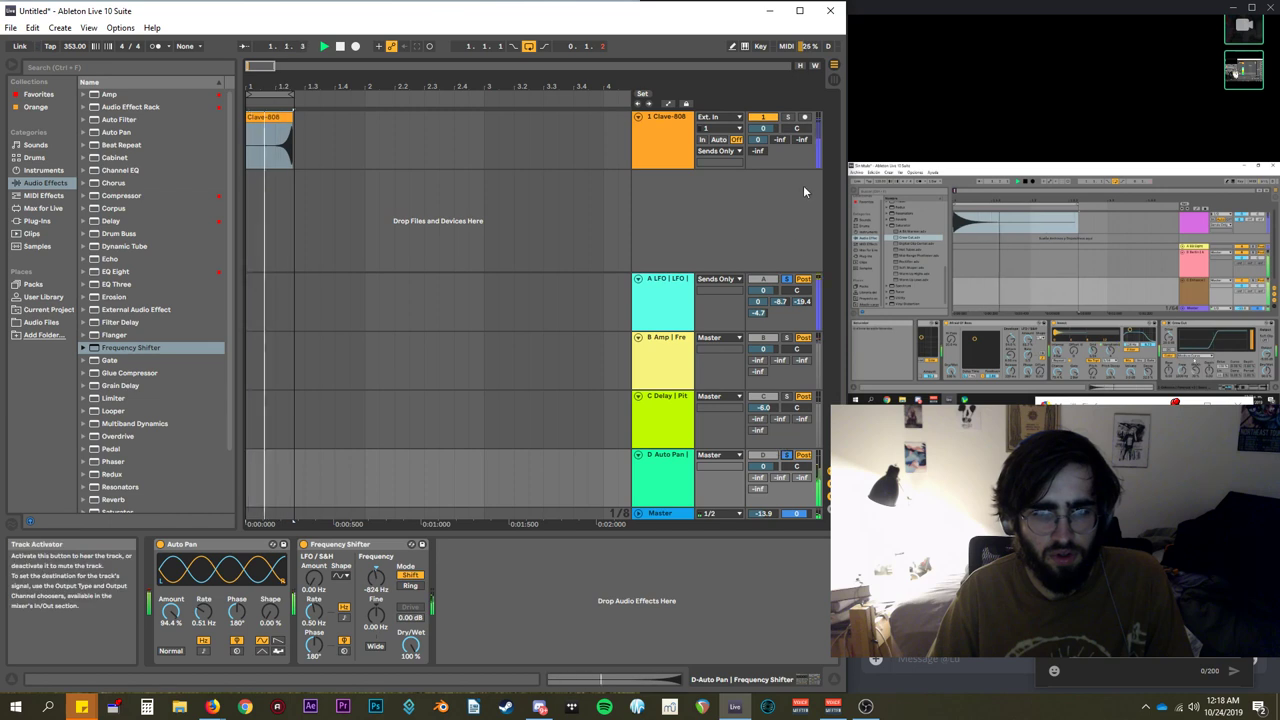
left_click(788, 117)
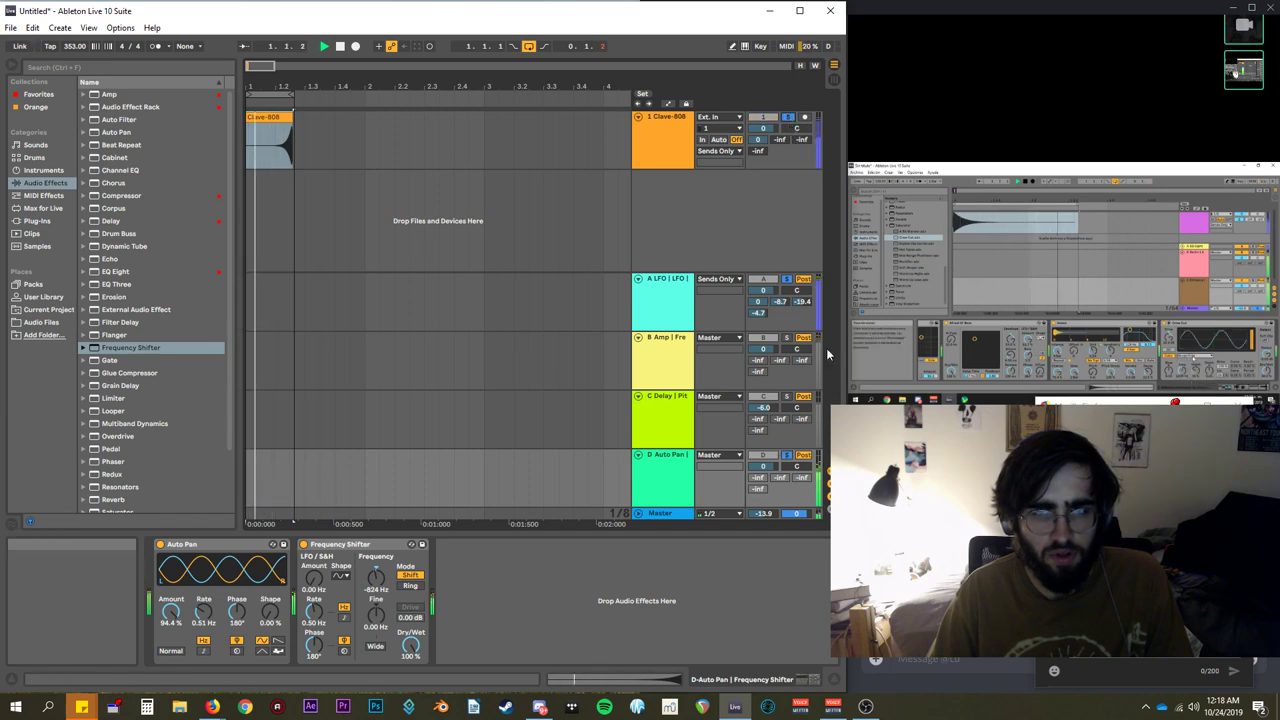
Set the Frequency Shifter to about -444 Hz coarse and -0.23 Hz fine, and raise the master volume to -3.0 dB.
left_click_drag(393, 580, 393, 572)
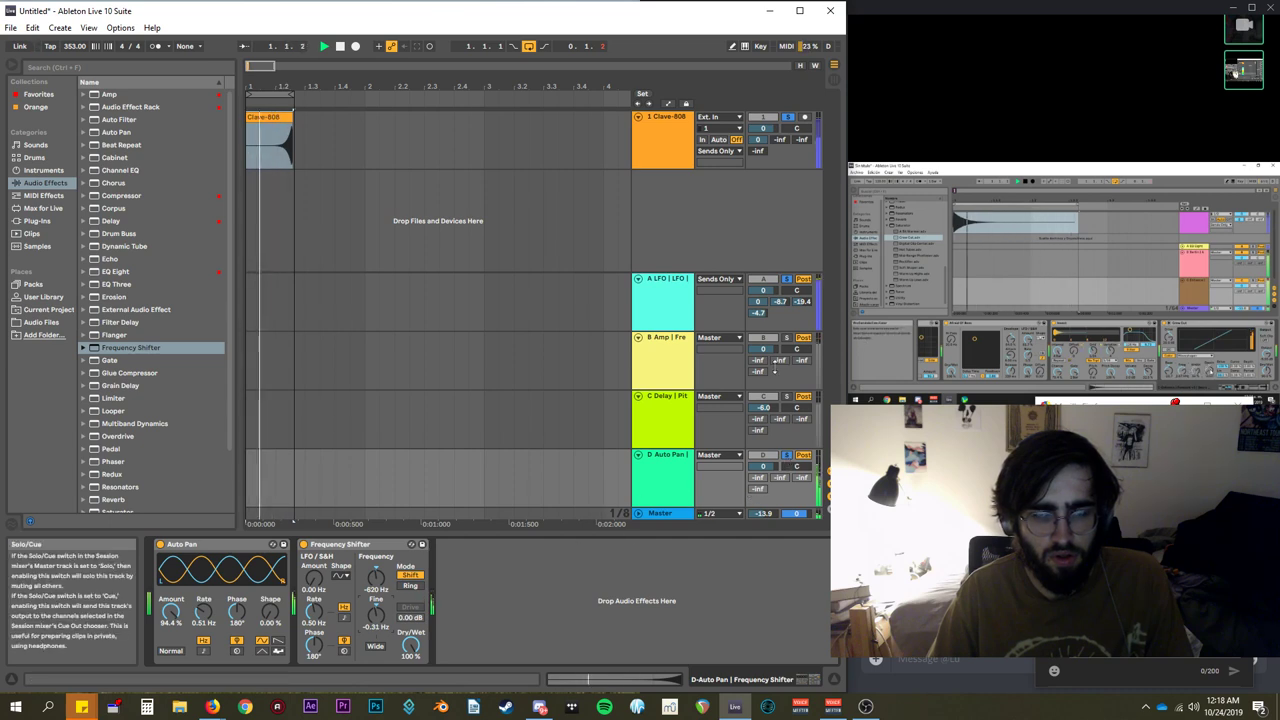
mouse_move(764, 513)
left_mouse_down()
mouse_move(764, 490)
mouse_move(764, 510)
left_mouse_up()
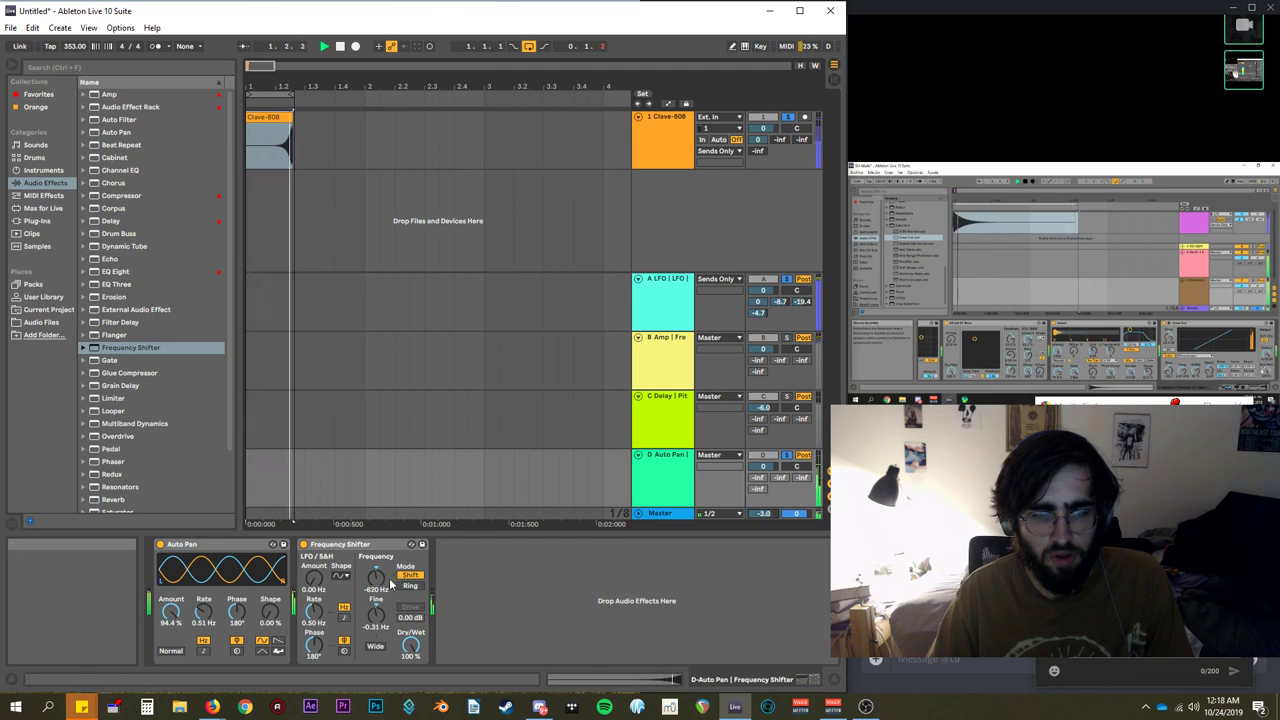
left_click_drag(376, 578, 376, 568)
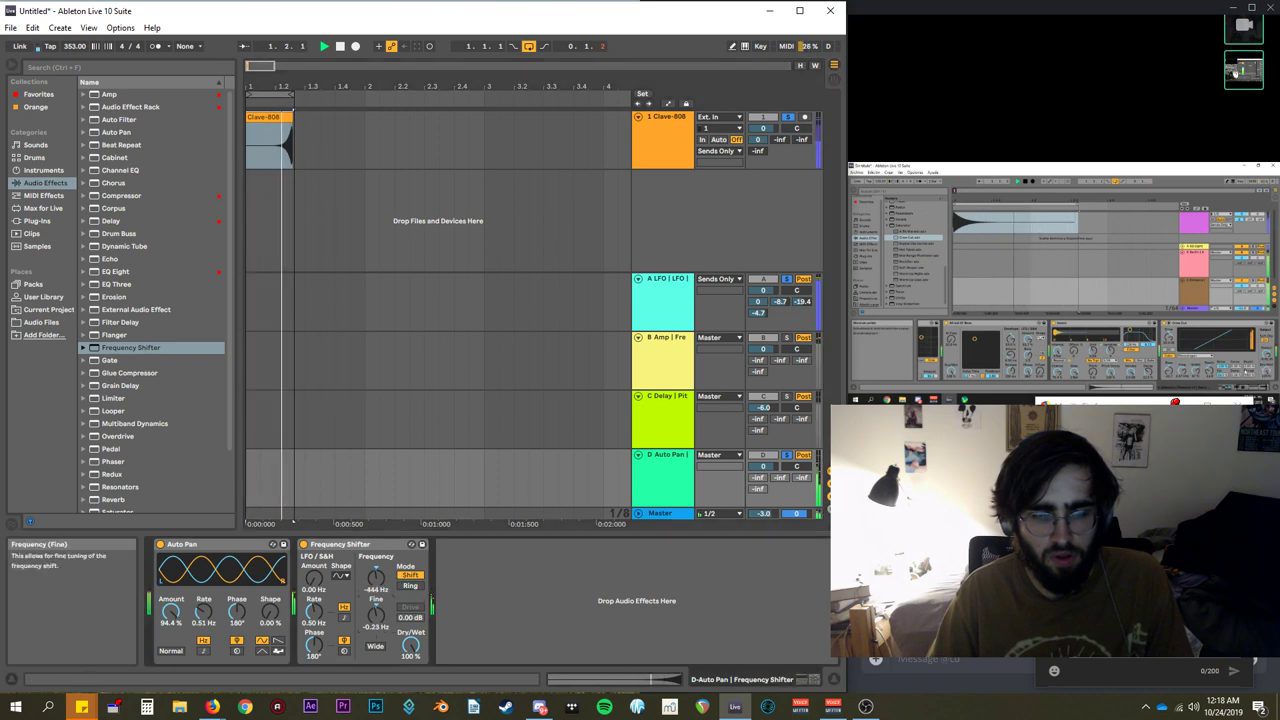
Set the Frequency Shifter to -396 Hz coarse and 0.00 Hz fine, and with all tracks unsoloed lower the master volume to -12.4 dB.
left_click_drag(376, 616, 376, 611)
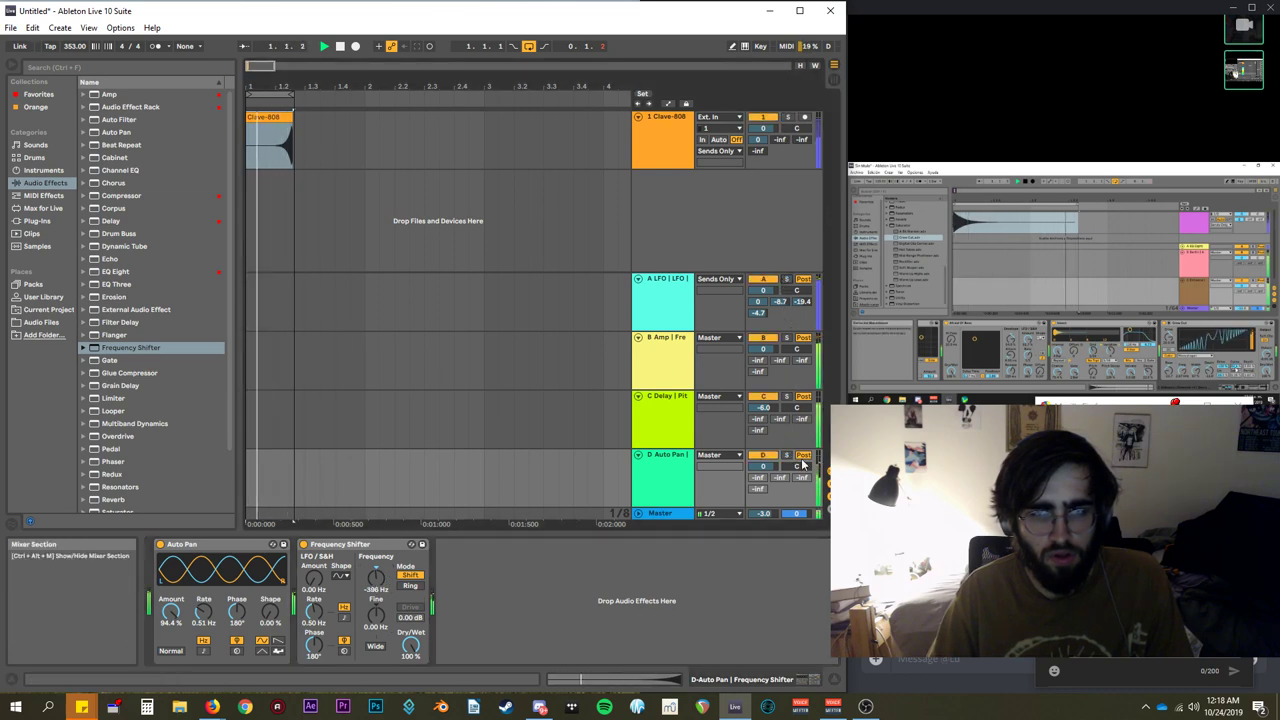
mouse_move(768, 514)
left_mouse_down()
mouse_move(768, 540)
mouse_move(763, 514)
left_mouse_up()
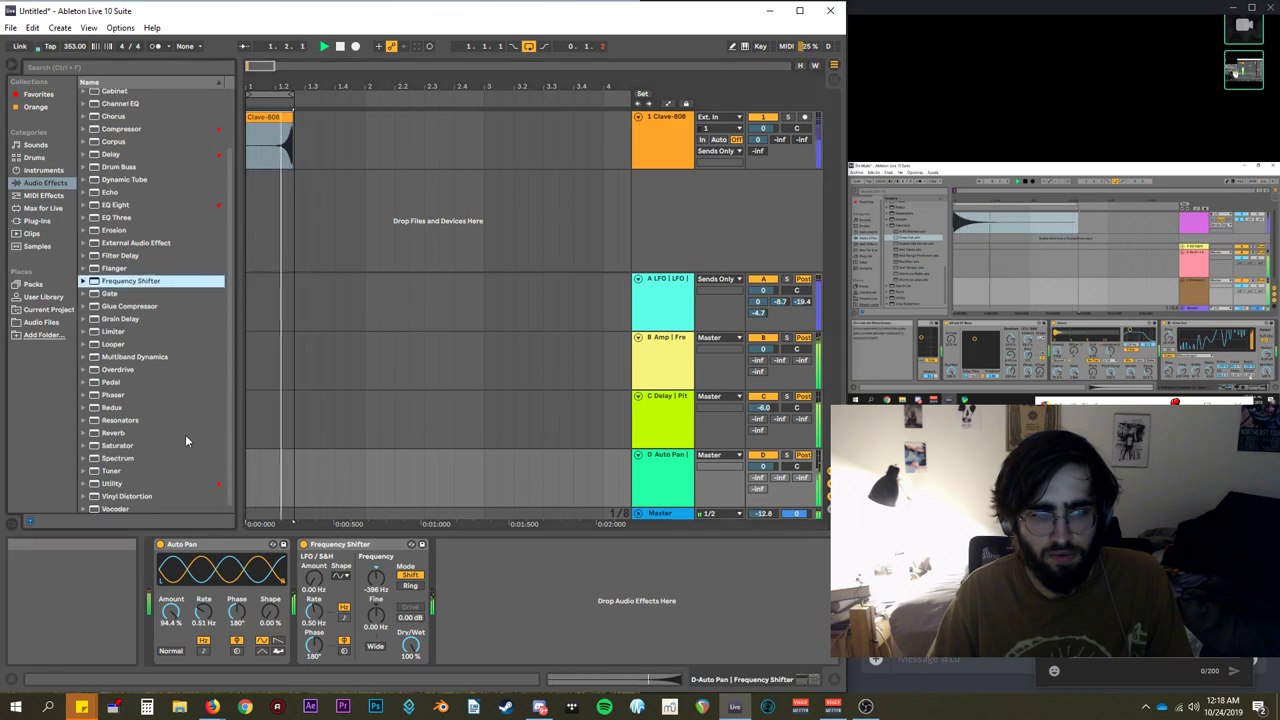
scroll(185, 434, "down", 1)
left_click_drag(770, 515, 770, 514)
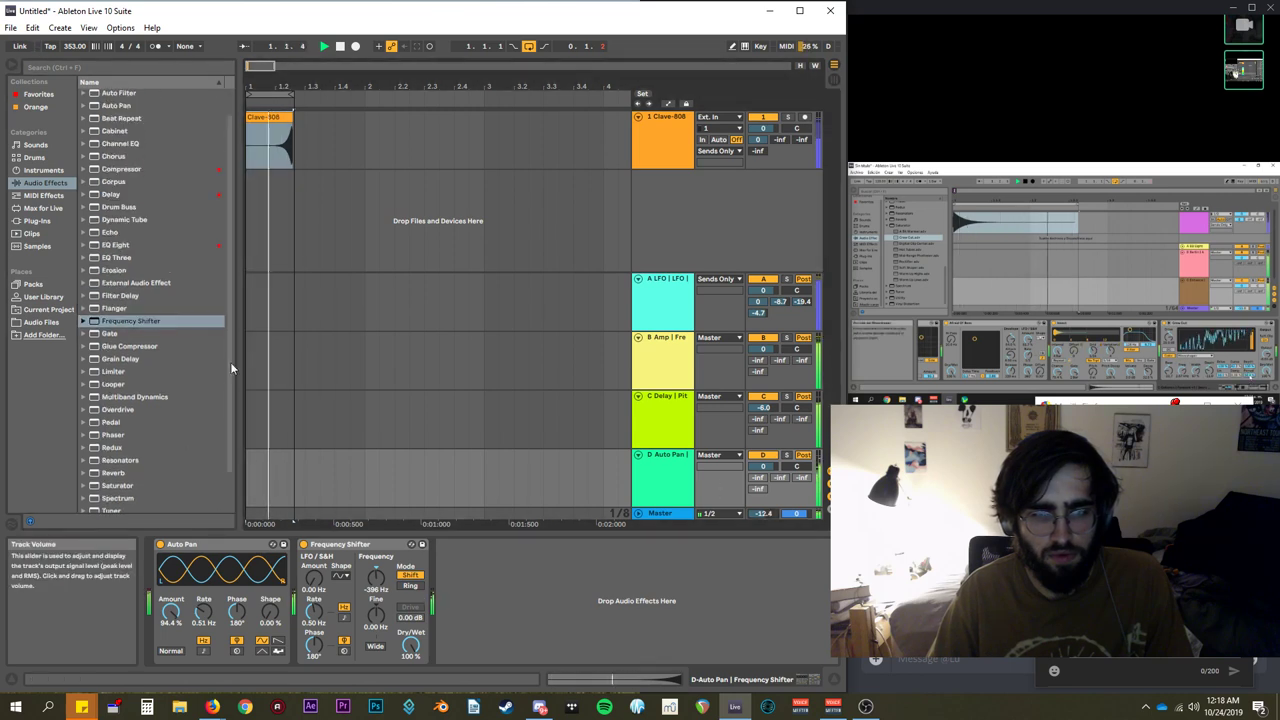
Add a Vocoder after the Frequency Shifter on return D, with attack at about 1.12 ms and release at about 351 ms.
scroll(142, 422, "down", 2)
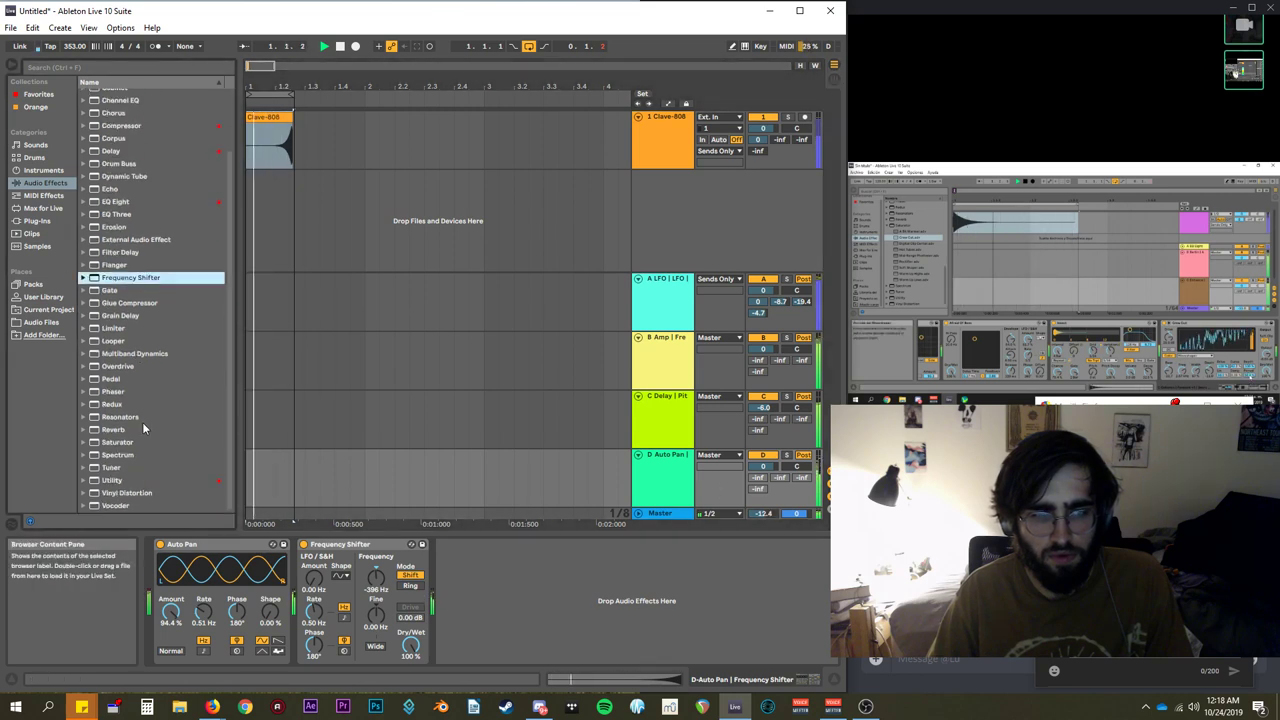
double_click(135, 505)
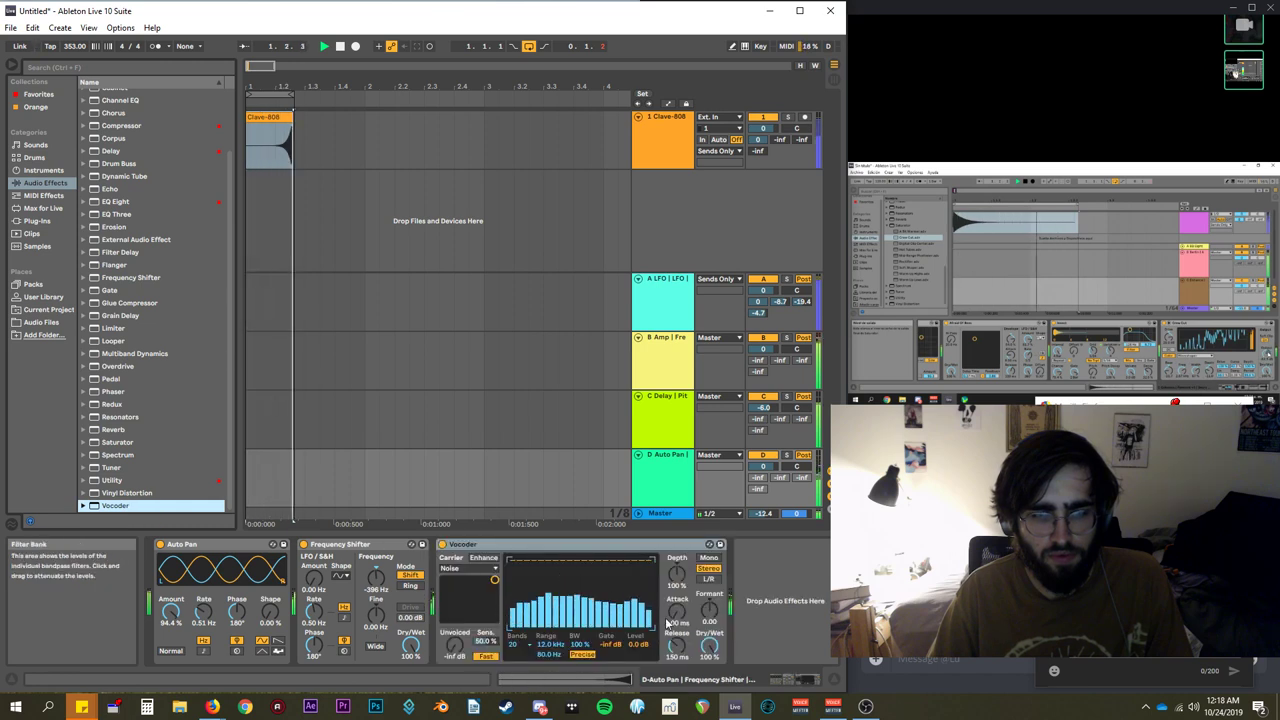
left_click_drag(677, 646, 677, 570)
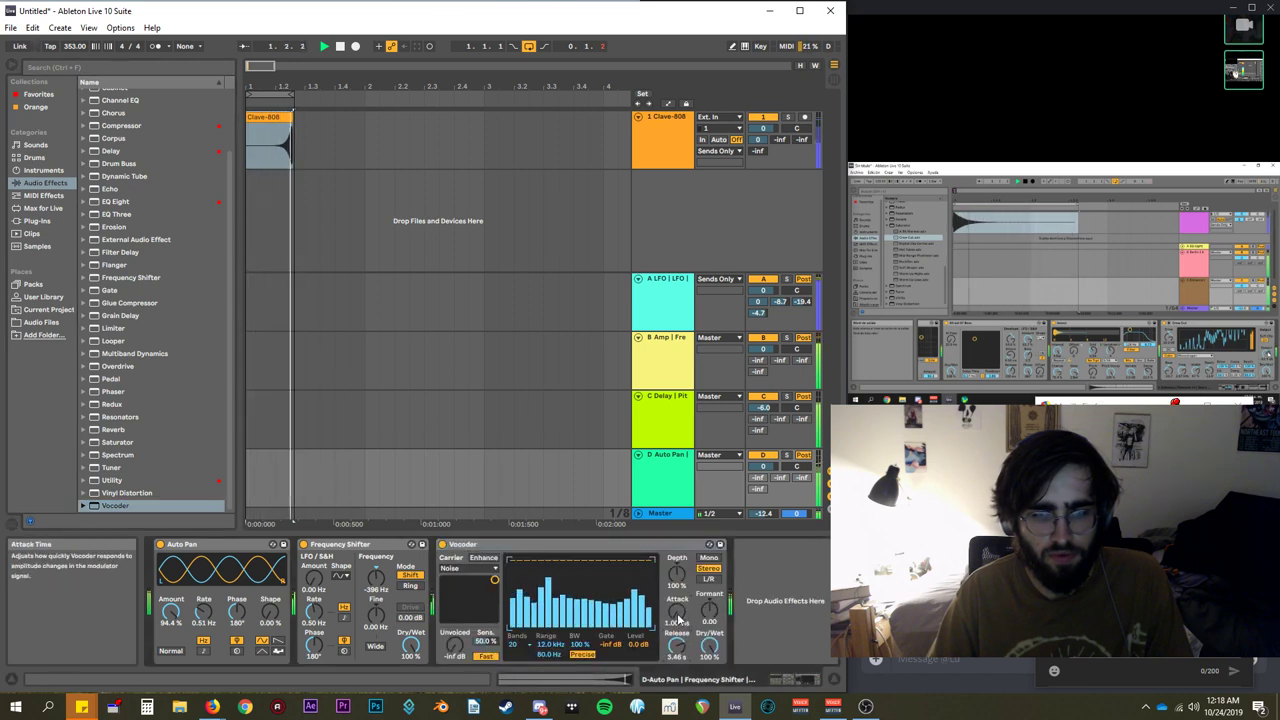
left_click_drag(678, 616, 677, 688)
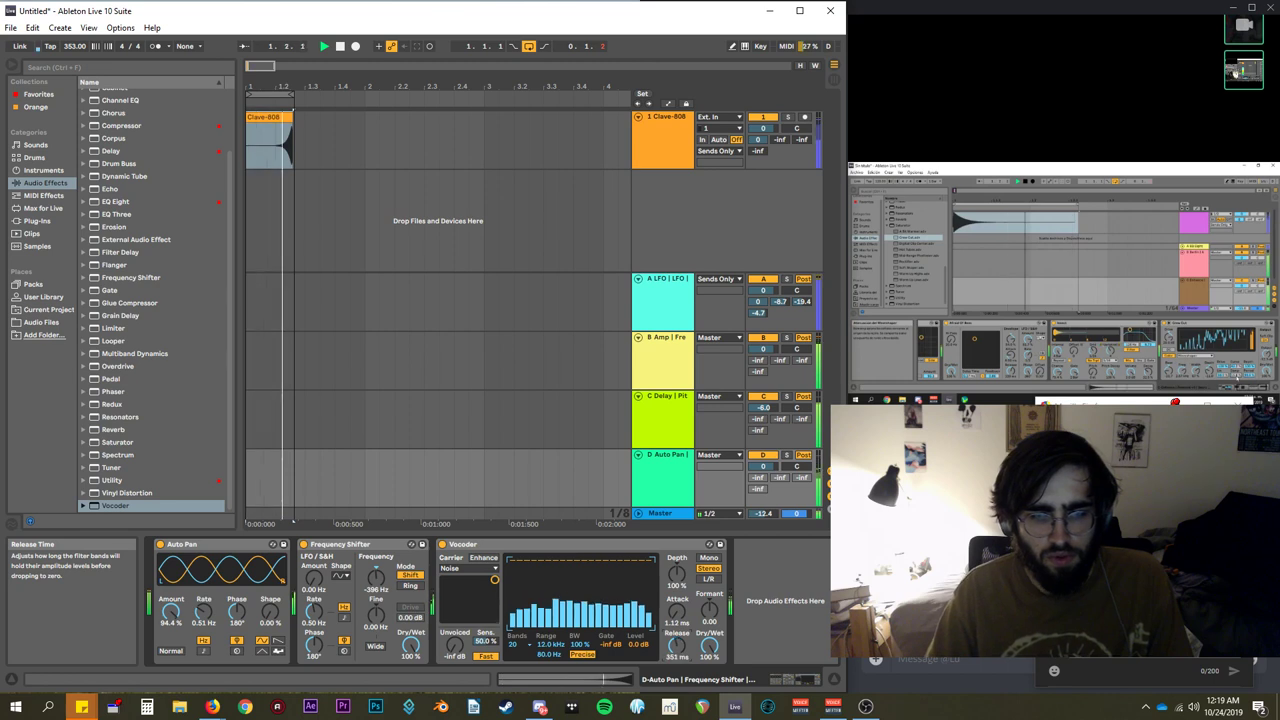
Set the Vocoder to a Pitch Tracking carrier with 4 bands, depth at about 71% and formant shift at about 5.40.
left_click(467, 568)
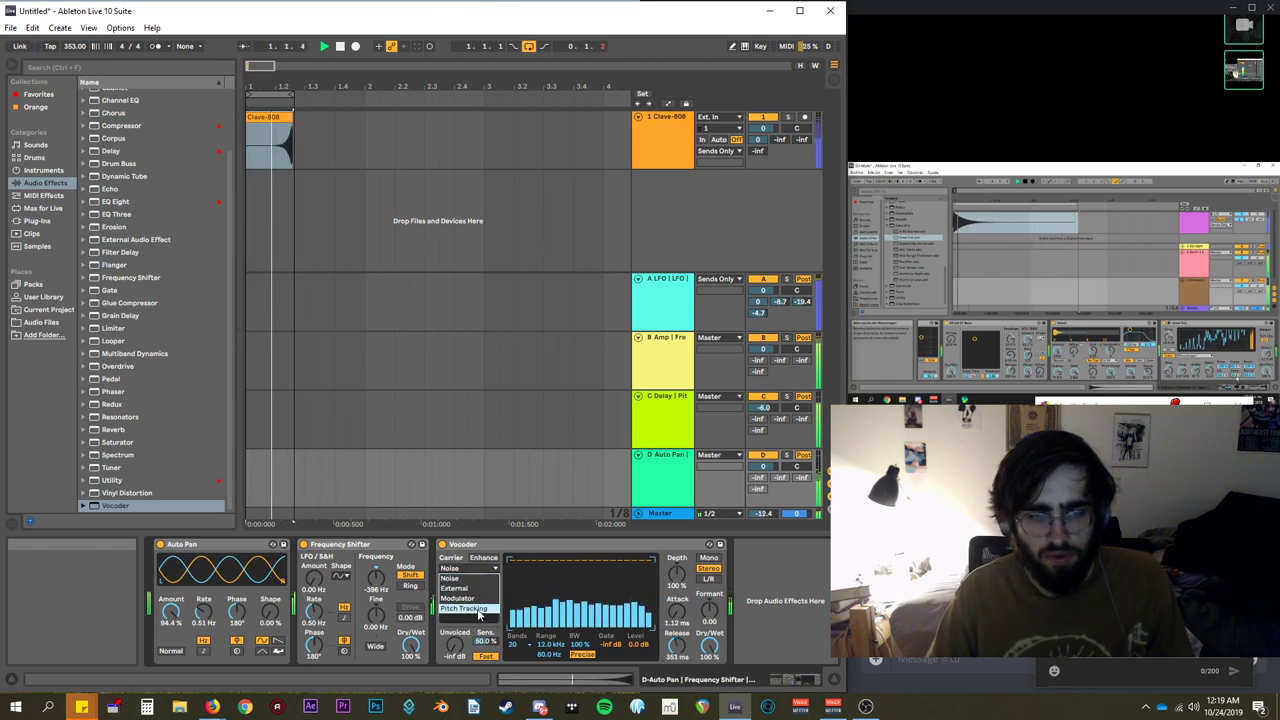
left_click(470, 608)
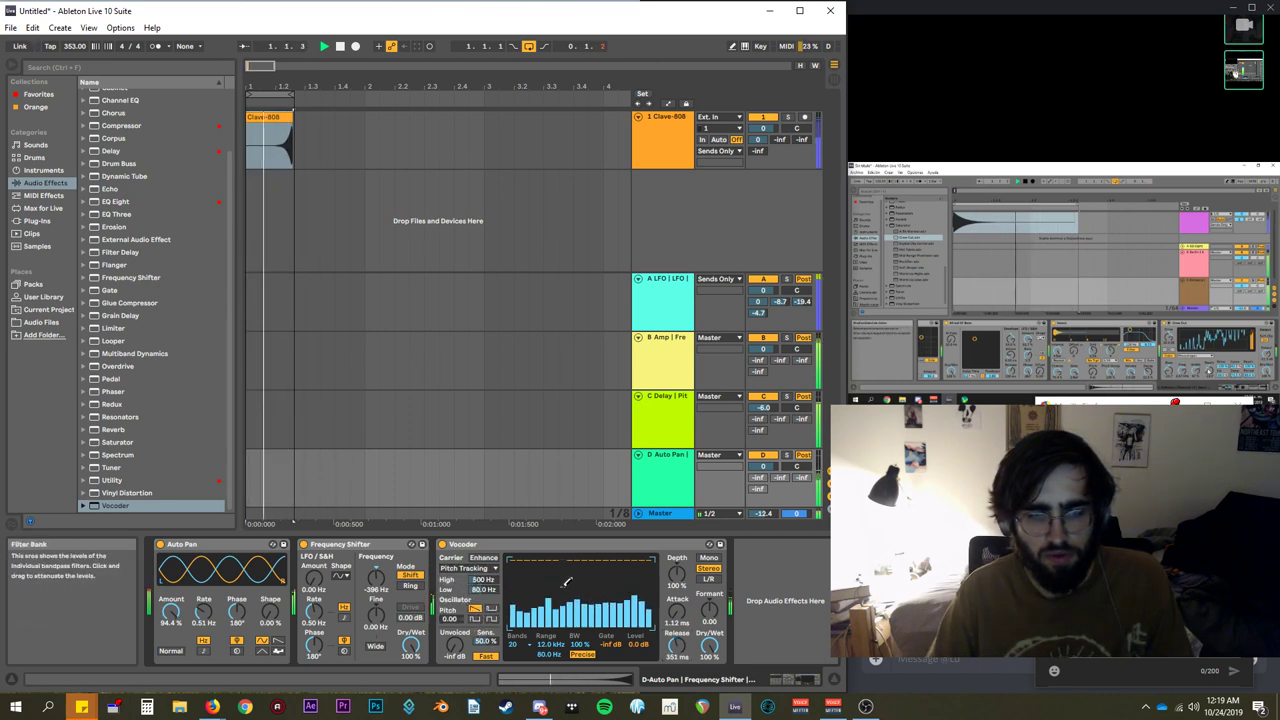
left_click_drag(566, 582, 599, 553)
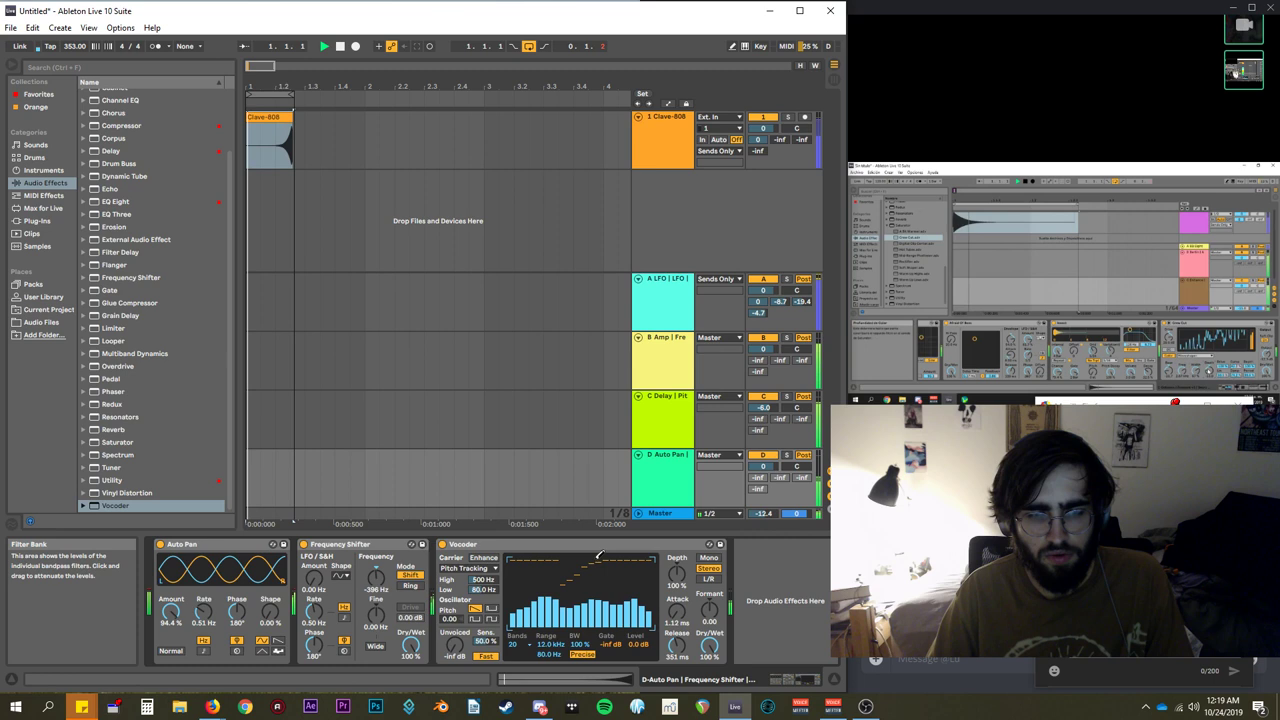
left_click(512, 644)
left_click(513, 545)
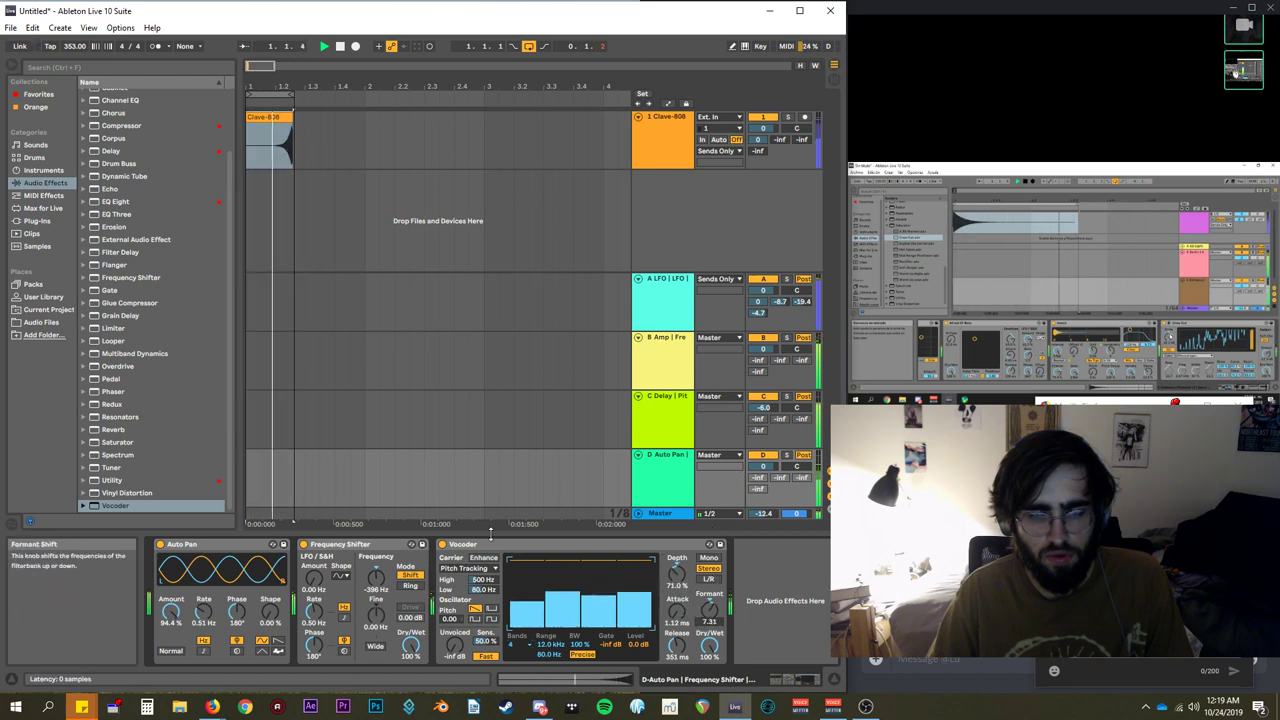
left_click_drag(709, 608, 709, 616)
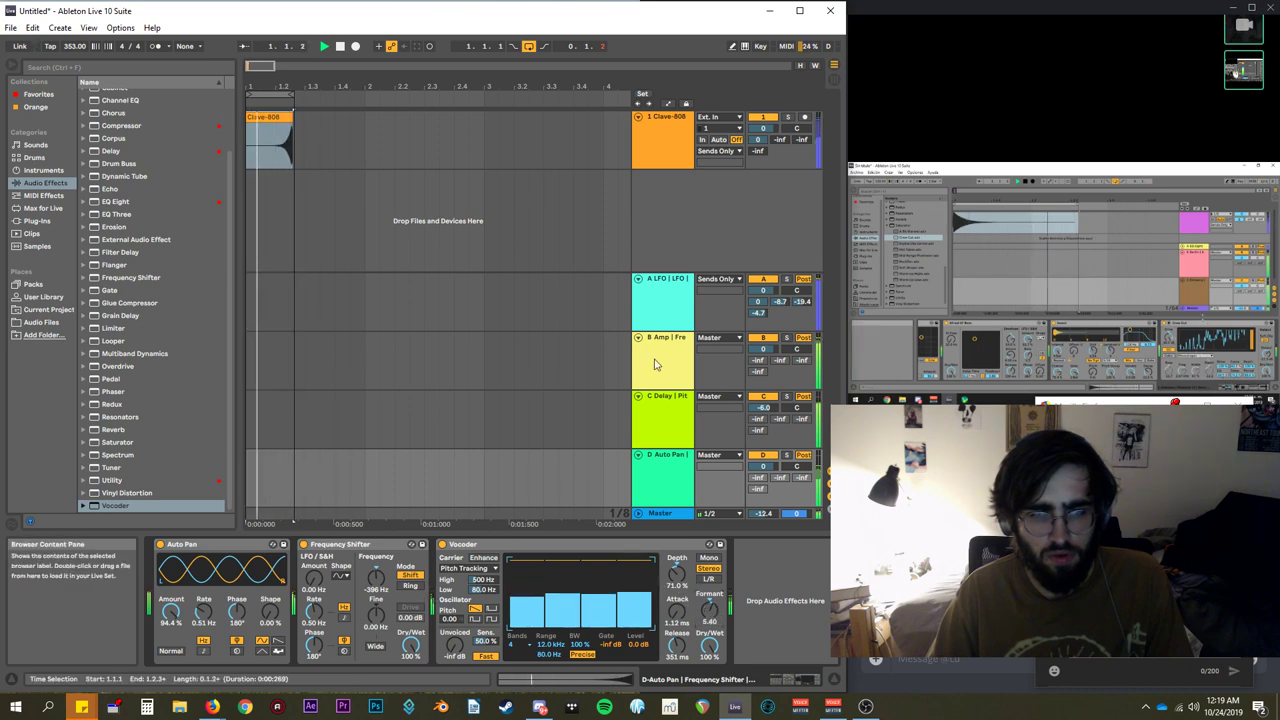
Add a Redux at the end of return C's chain with Soft downsampling at about 10.3.
left_click(668, 408)
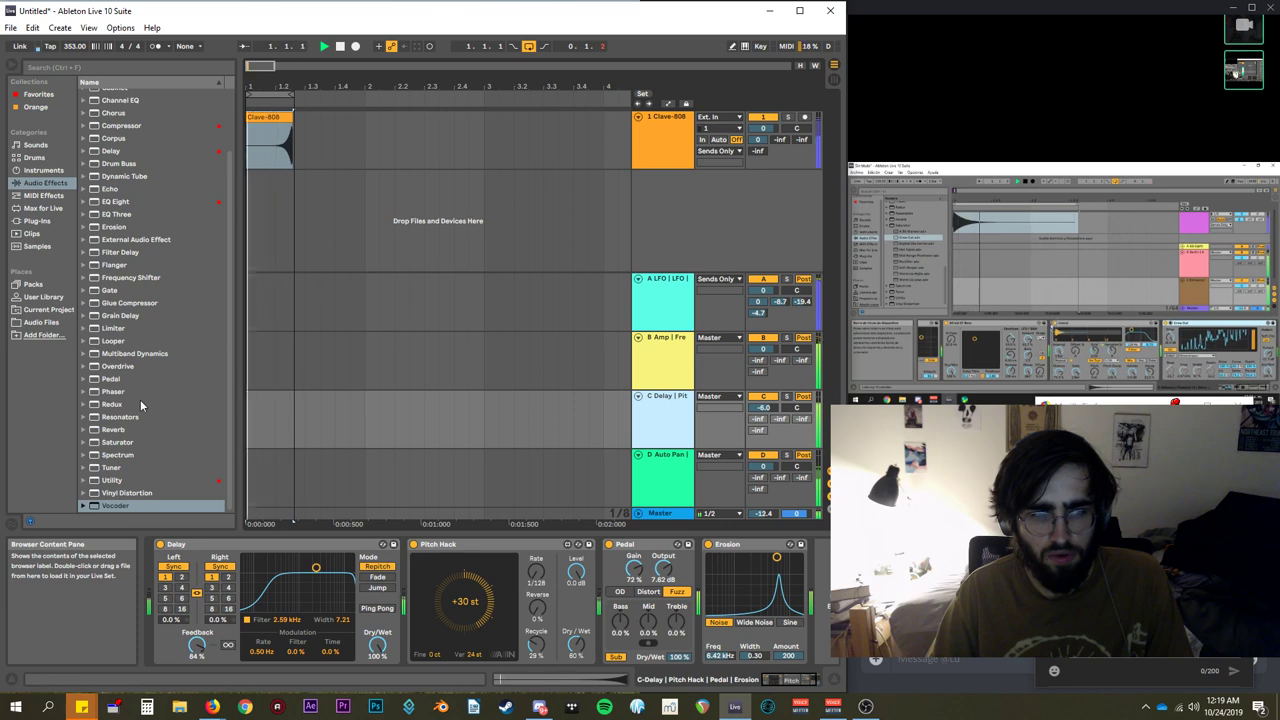
double_click(112, 404)
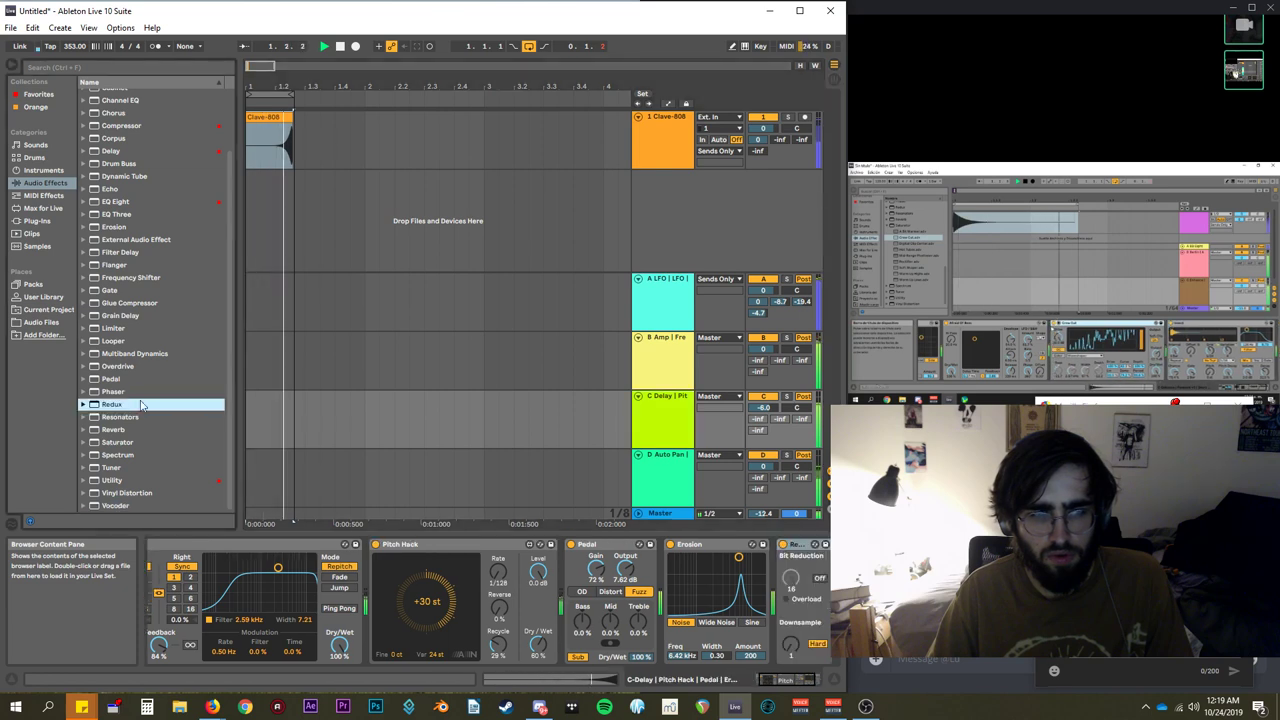
mouse_move(791, 644)
left_mouse_down()
mouse_move(791, 622)
mouse_move(791, 636)
left_mouse_up()
left_click(818, 643)
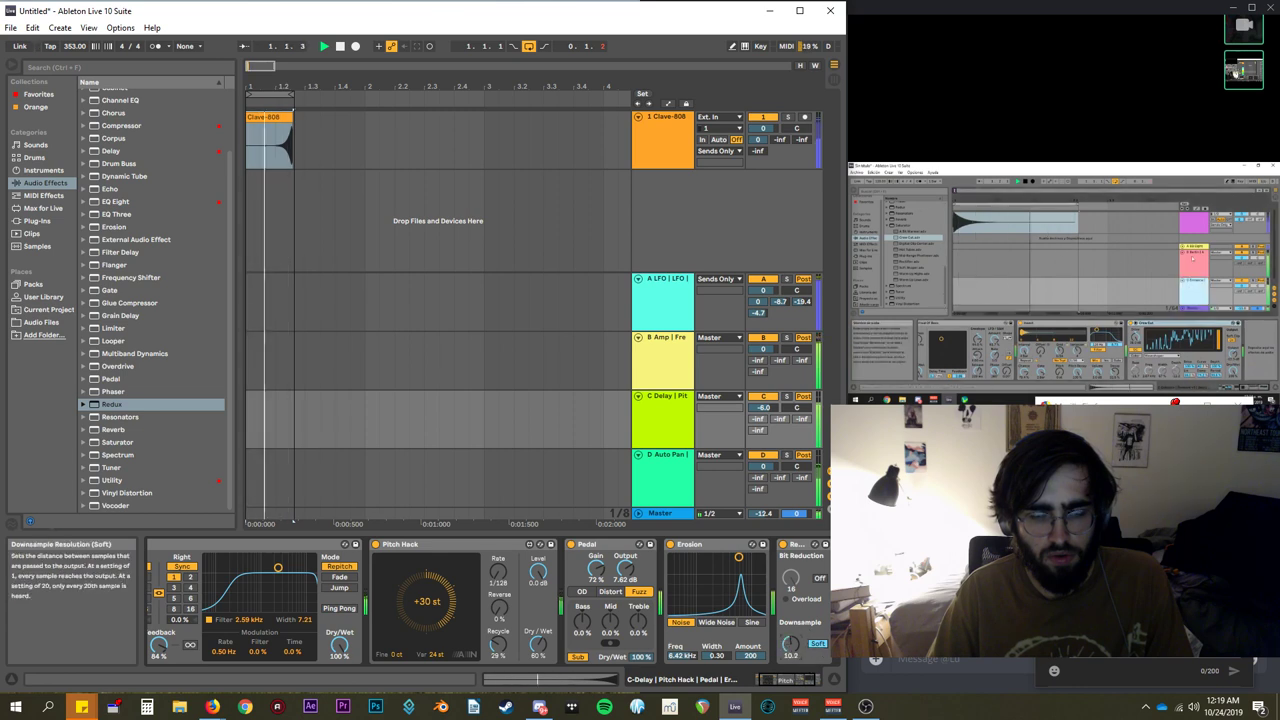
Add a Redux with Soft downsampling of about 6.09 to return B and another with Hard downsampling of 97 to return D.
left_click(686, 380)
double_click(146, 405)
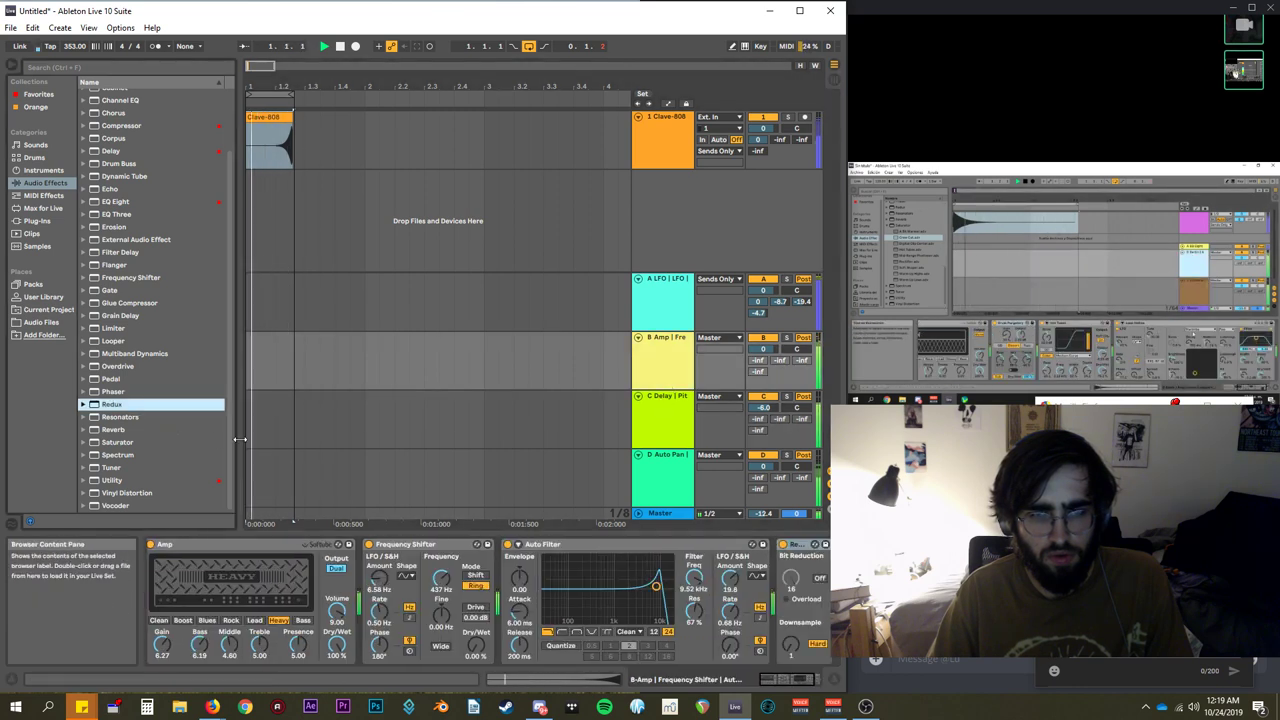
left_click(817, 643)
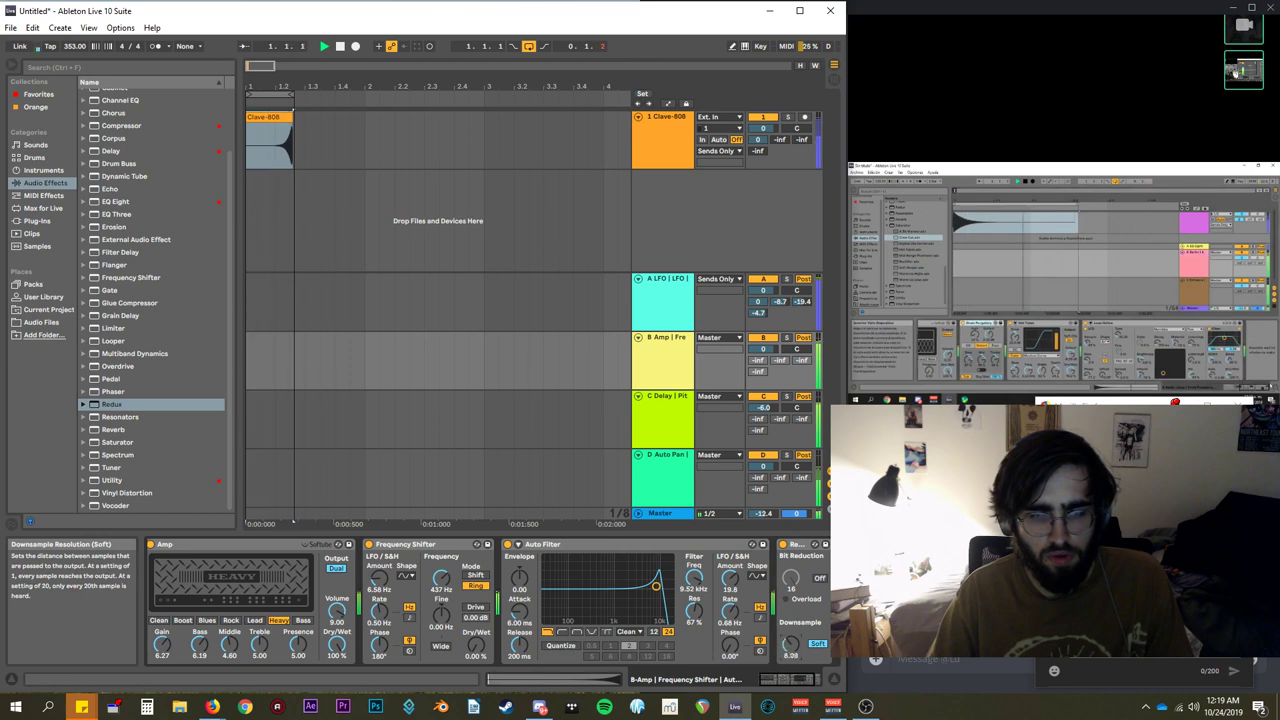
left_click(319, 447)
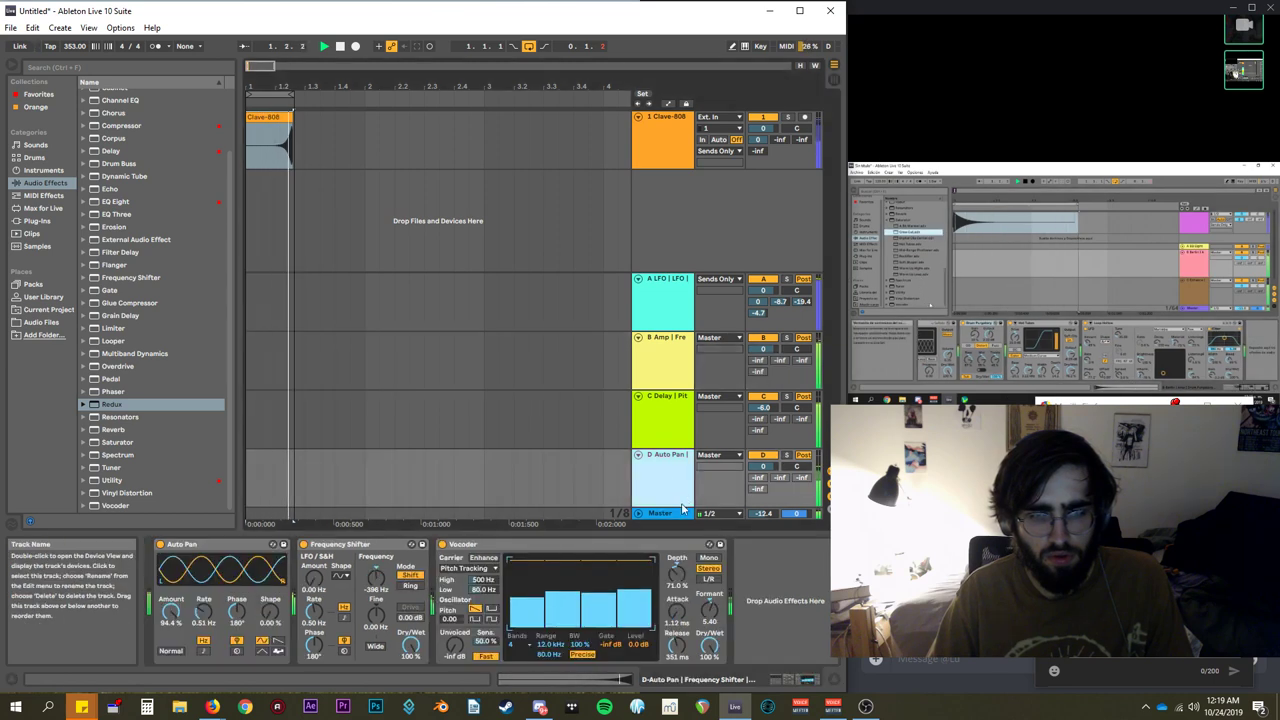
double_click(176, 403)
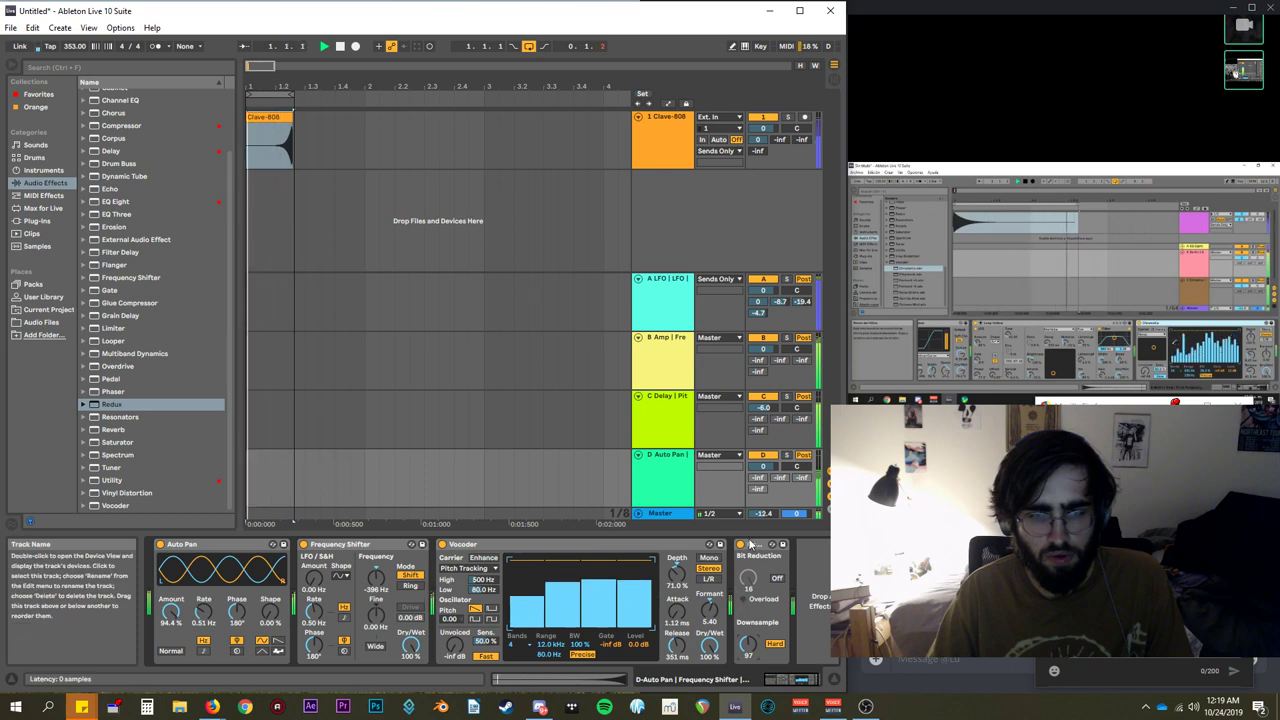
Lower the Redux downsampling on return C to about 3.87 and on return B to 1.00.
key("Up")
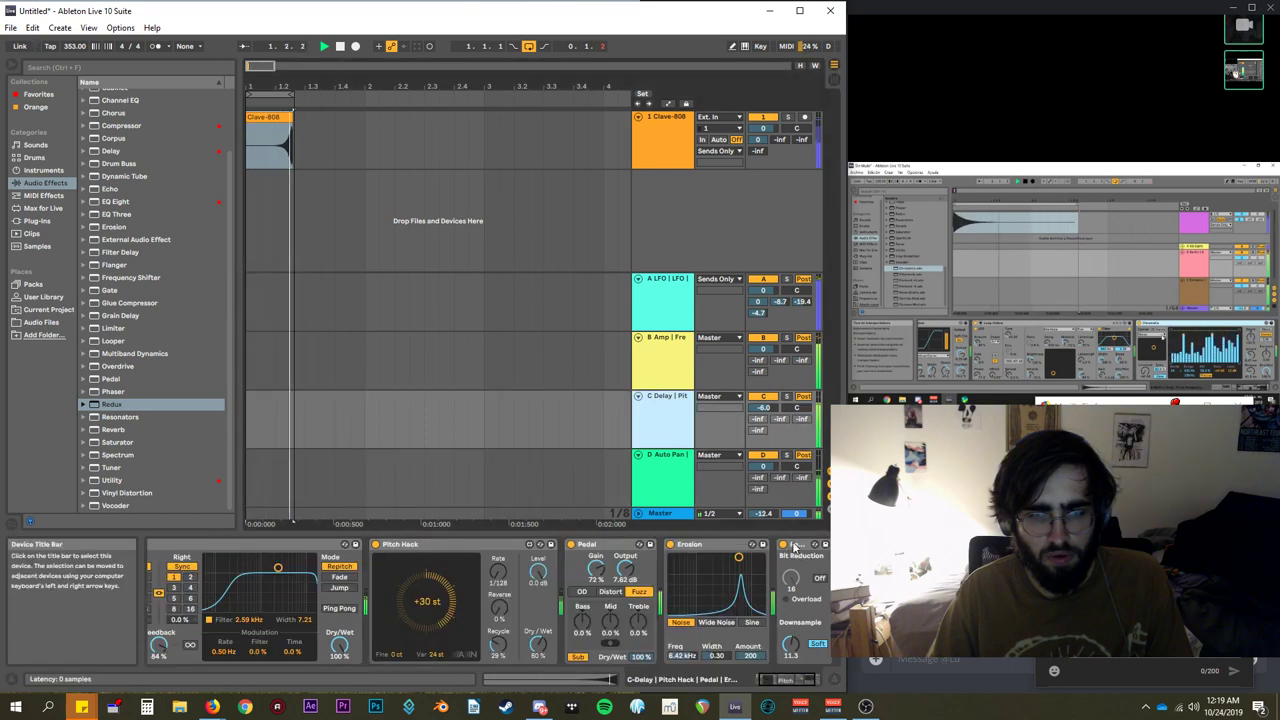
left_click_drag(792, 645, 792, 662)
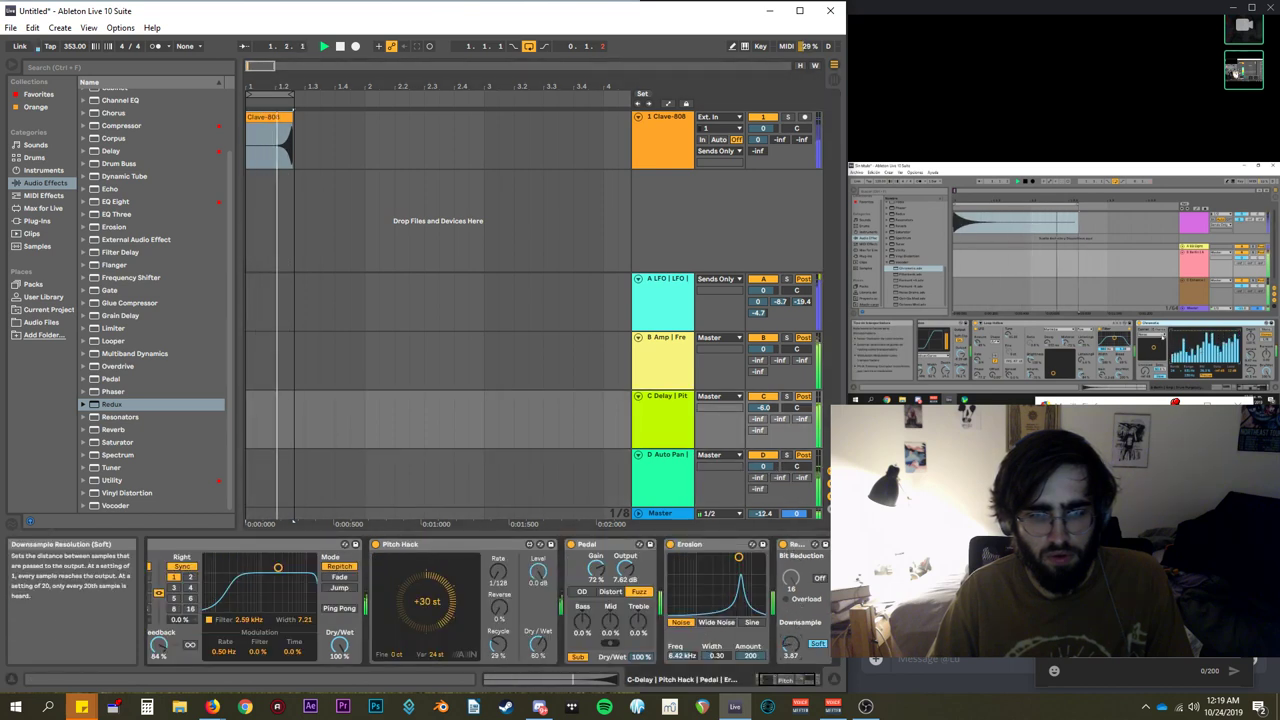
key("Up")
left_click_drag(792, 645, 792, 660)
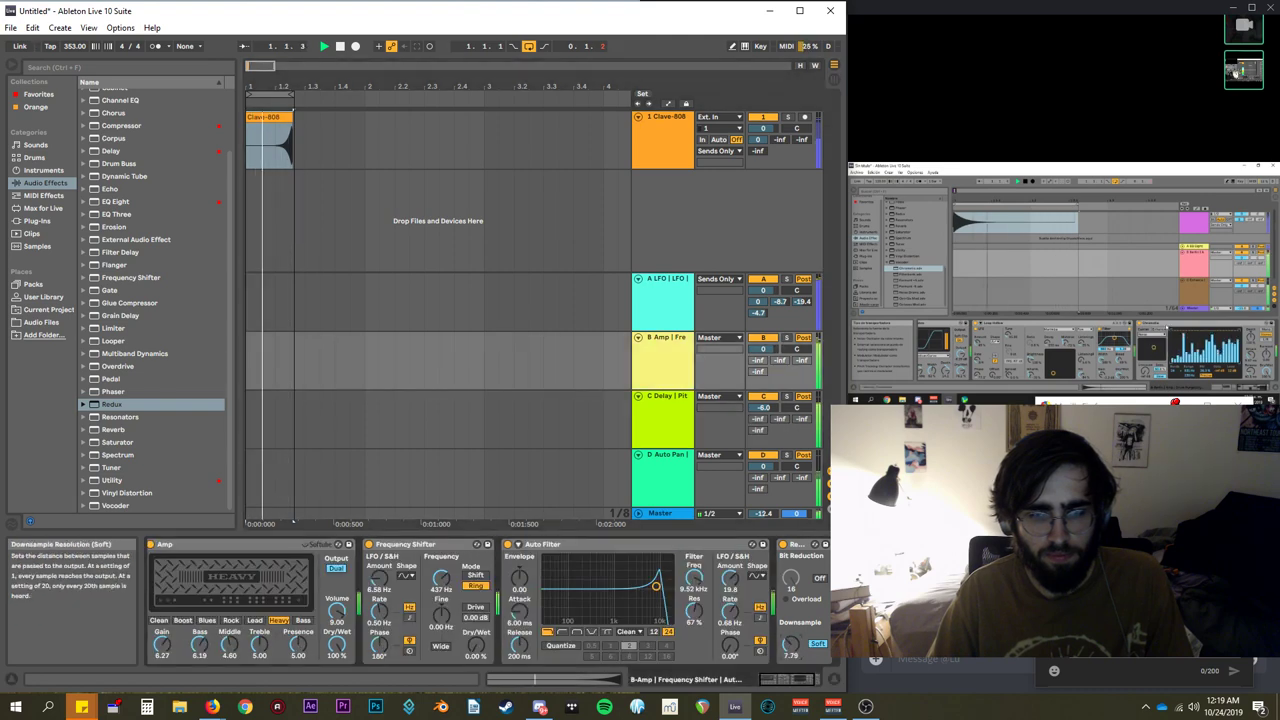
left_click(668, 488)
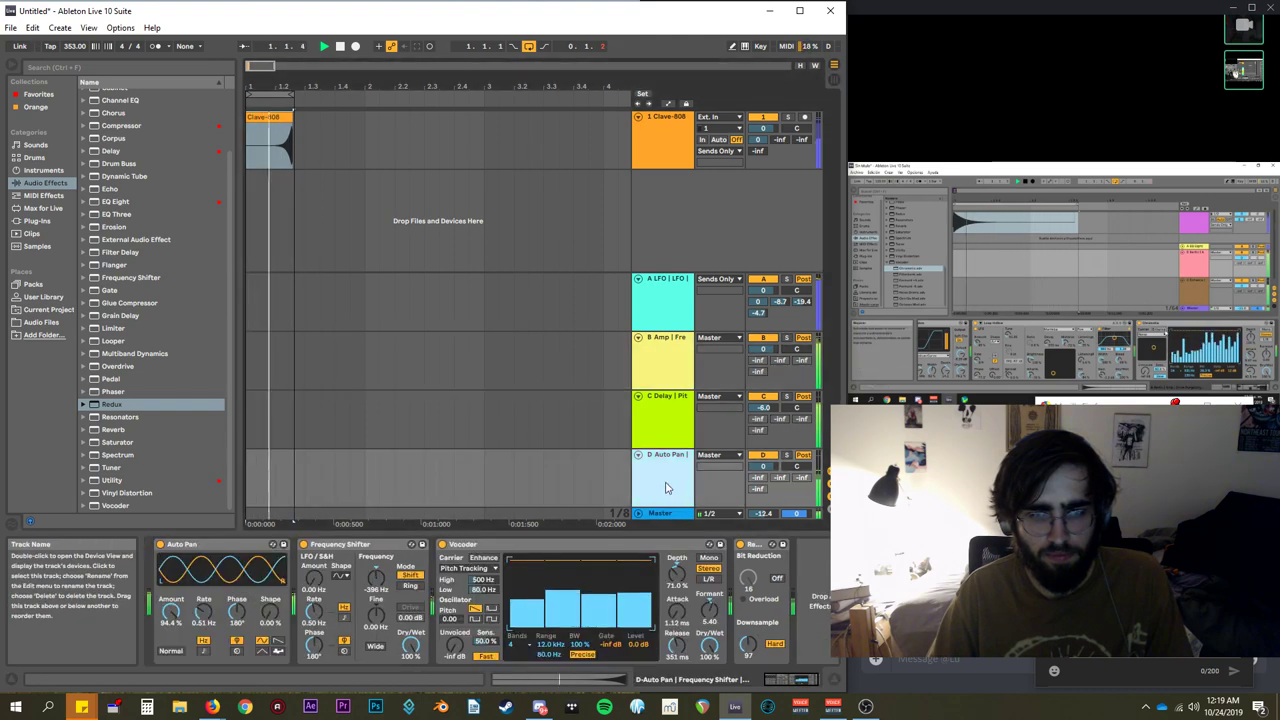
left_click(666, 366)
left_click(785, 575)
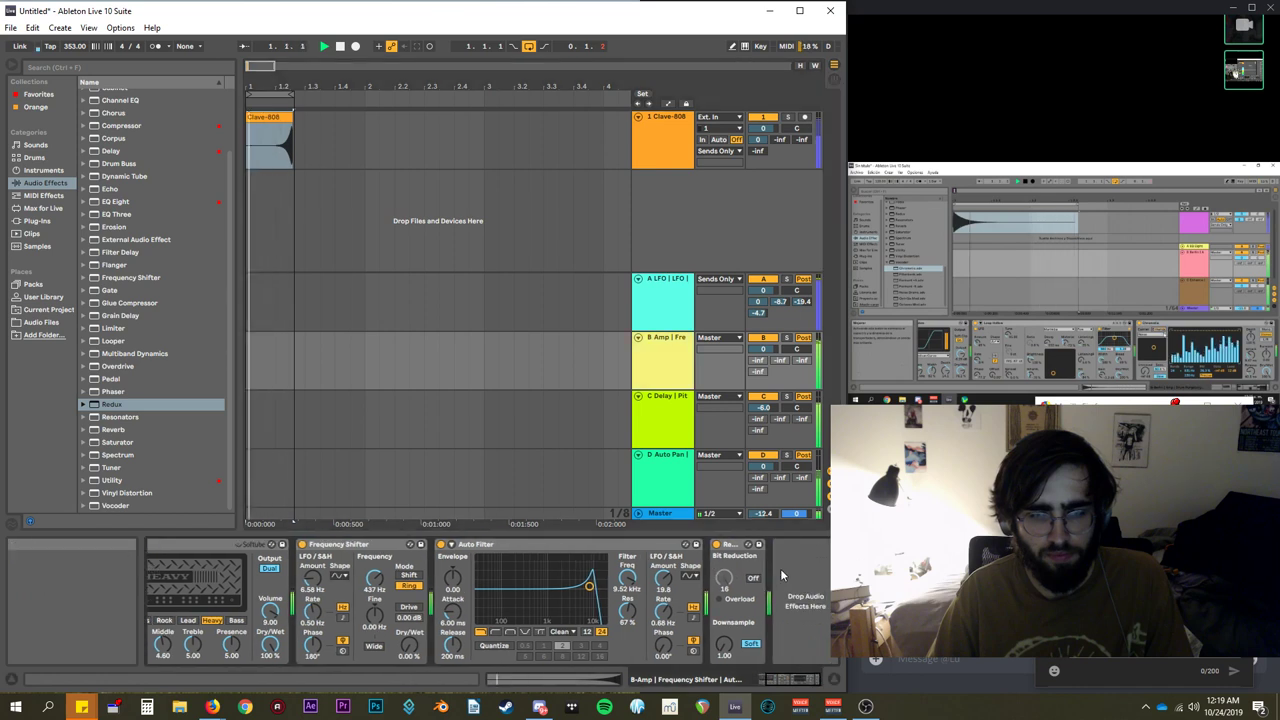
Extend the arrangement loop beyond the Clave-808 clip to a length of 0.3.2.
scroll(153, 476, "up", 3)
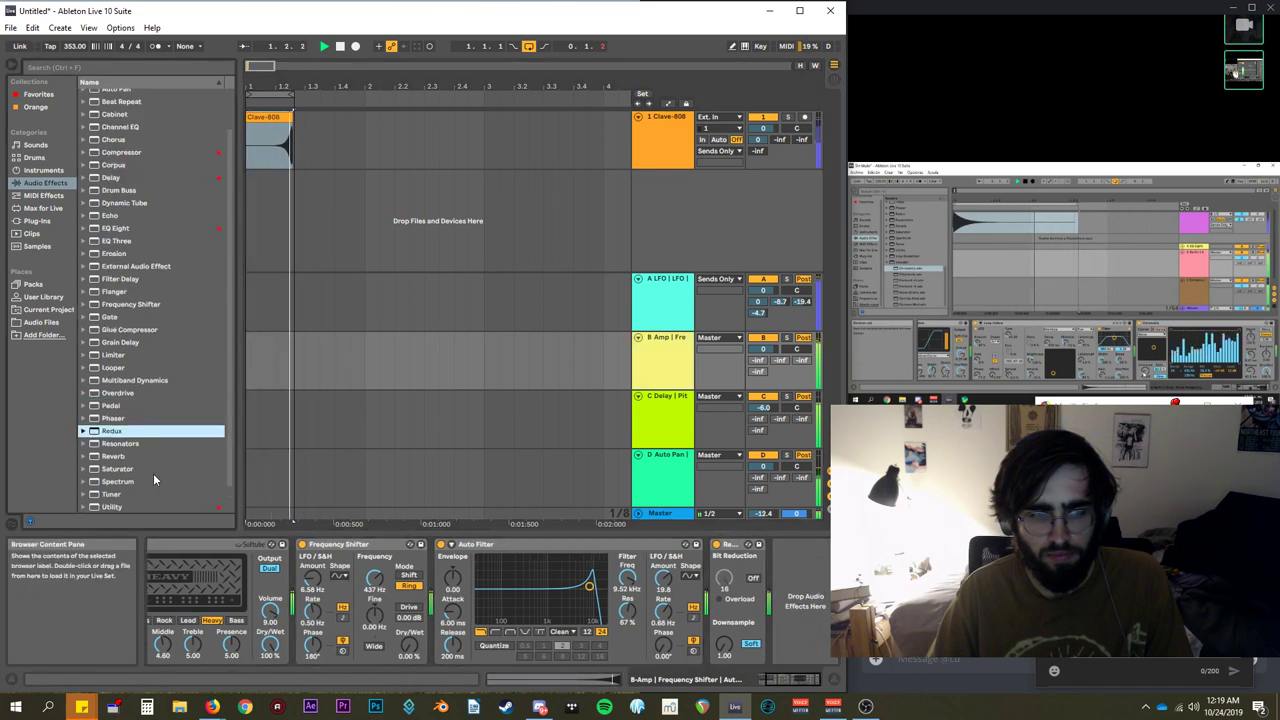
left_click(289, 99)
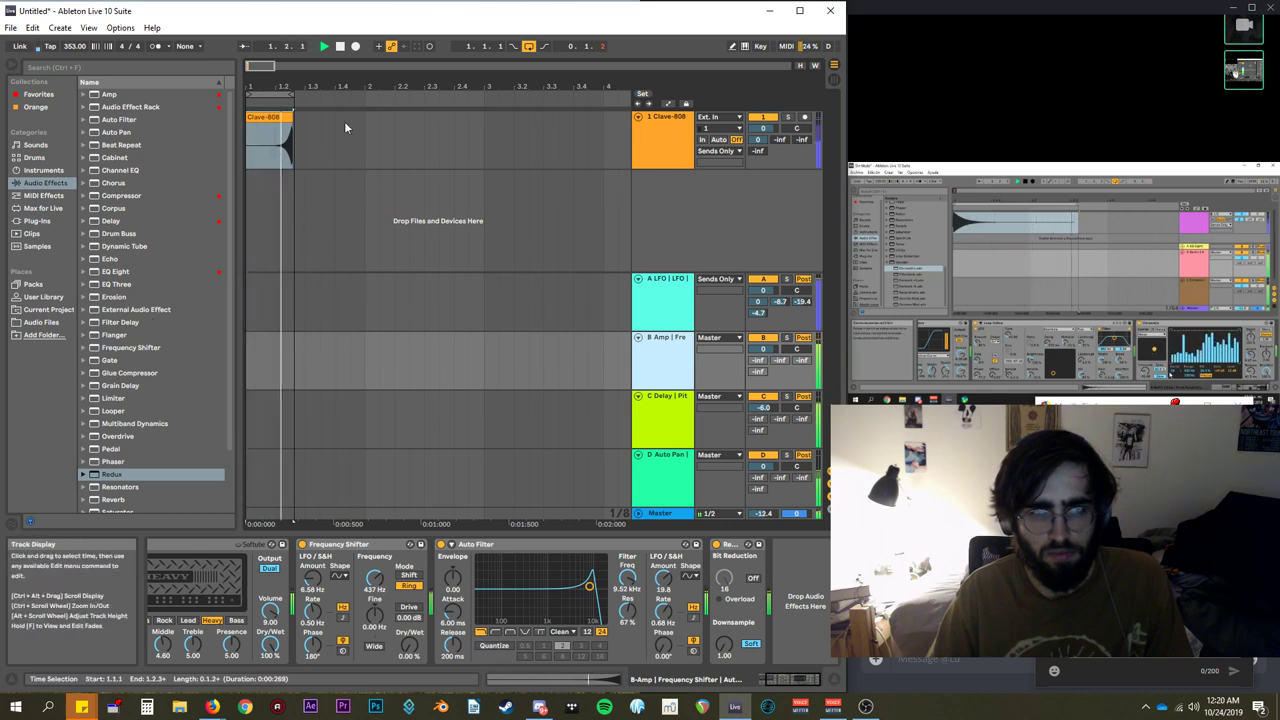
left_click_drag(293, 95, 349, 95)
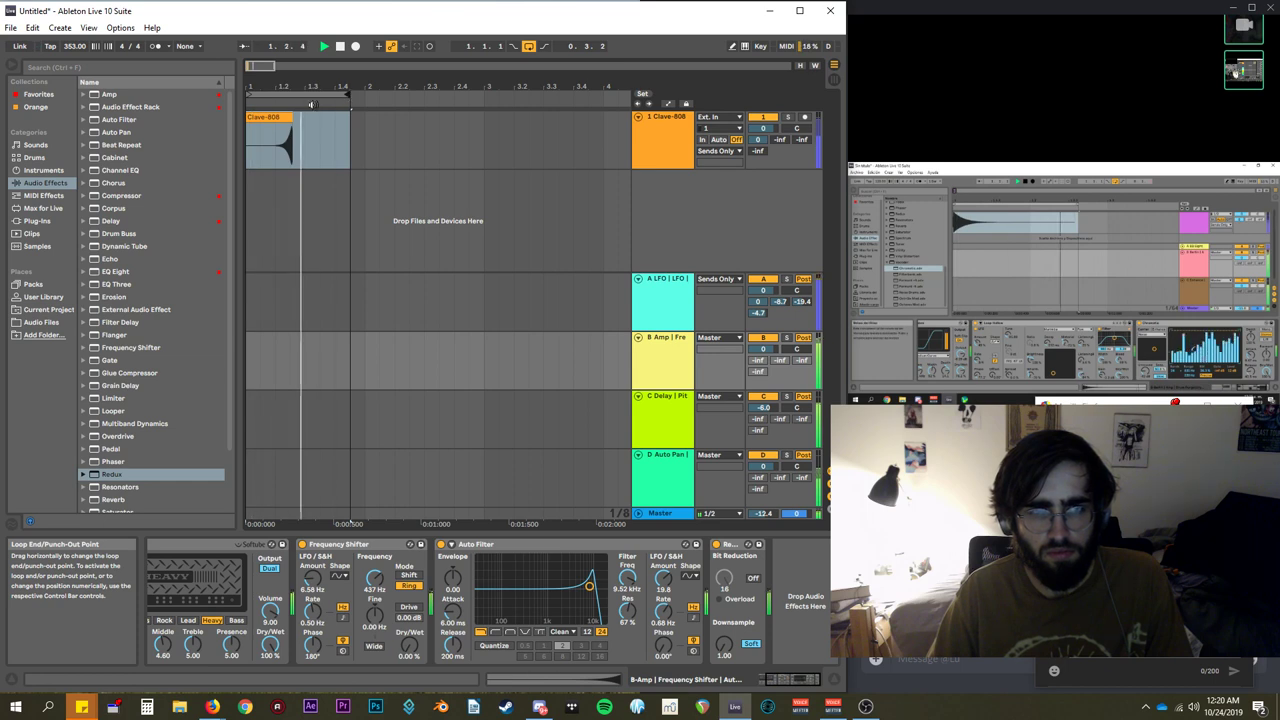
Duplicate the Clave-808 clip on its track so the copy directly follows the original.
left_click(284, 116)
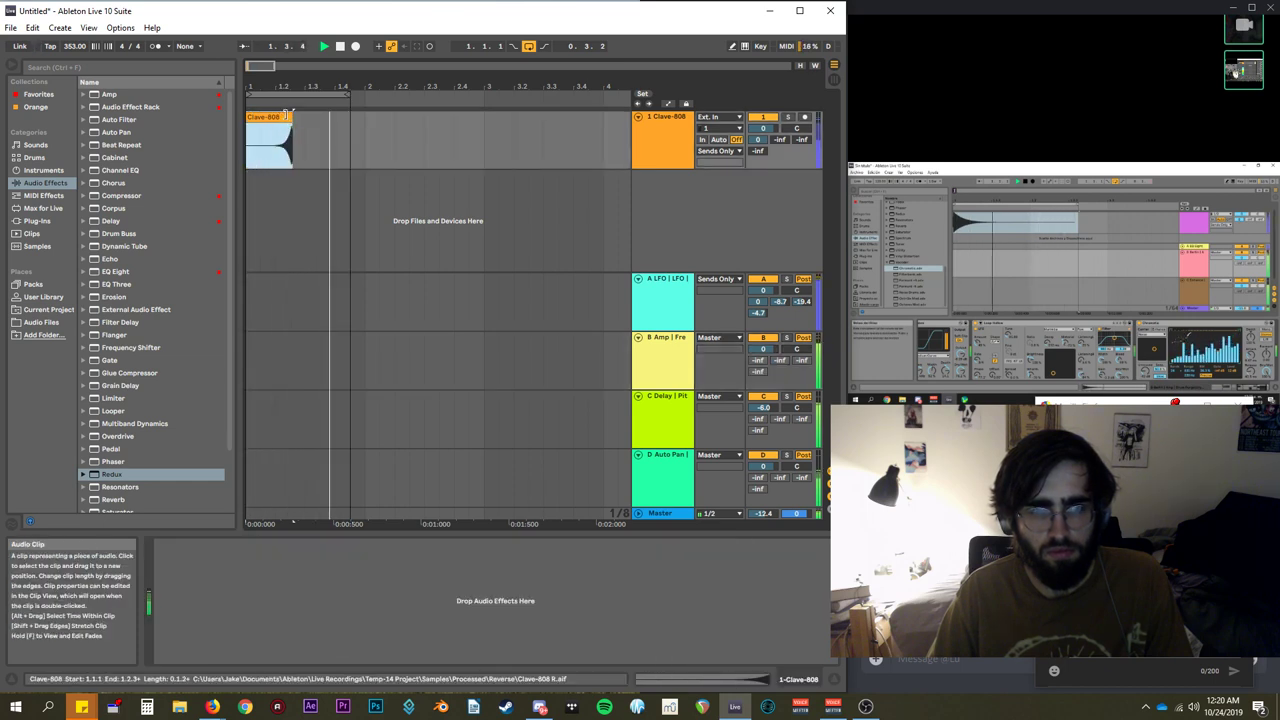
left_click(297, 129)
key("ctrl+v")
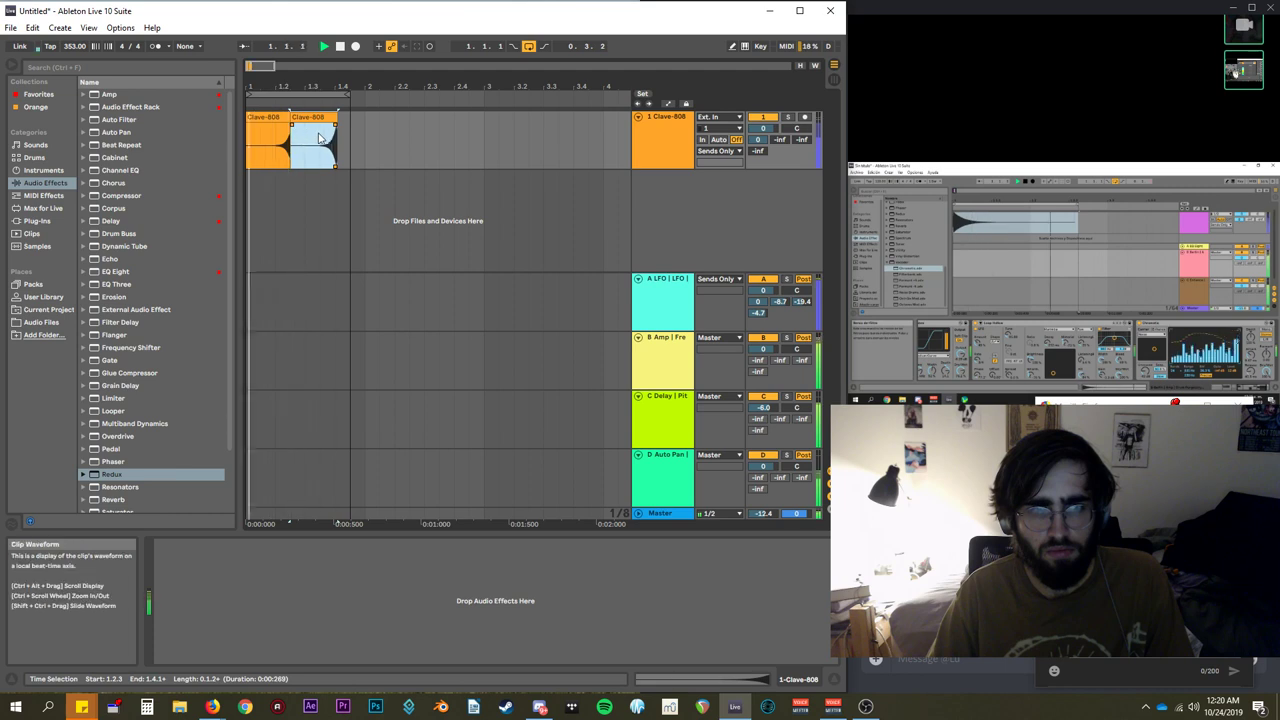
left_click_drag(290, 118, 302, 119)
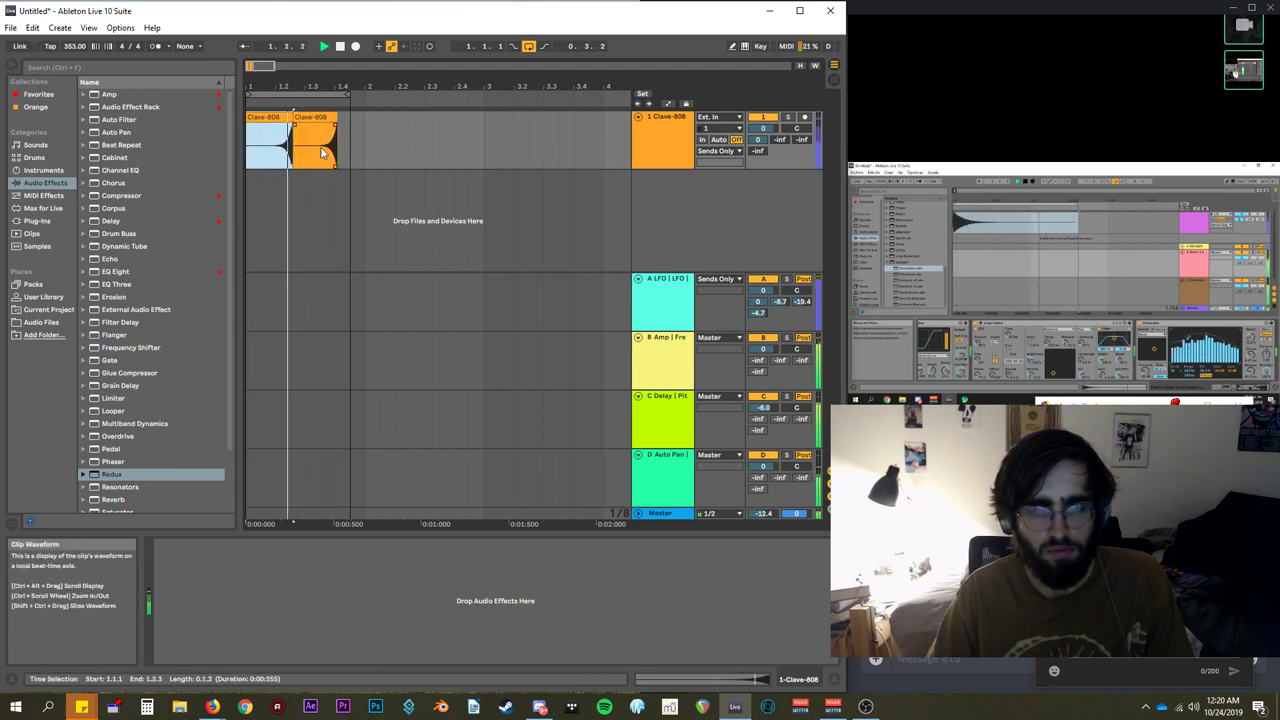
Shorten the second Clave-808 clip and place a third, shortened copy at the end of the loop.
left_click(309, 152)
left_click_drag(309, 152, 361, 118)
left_click(276, 116)
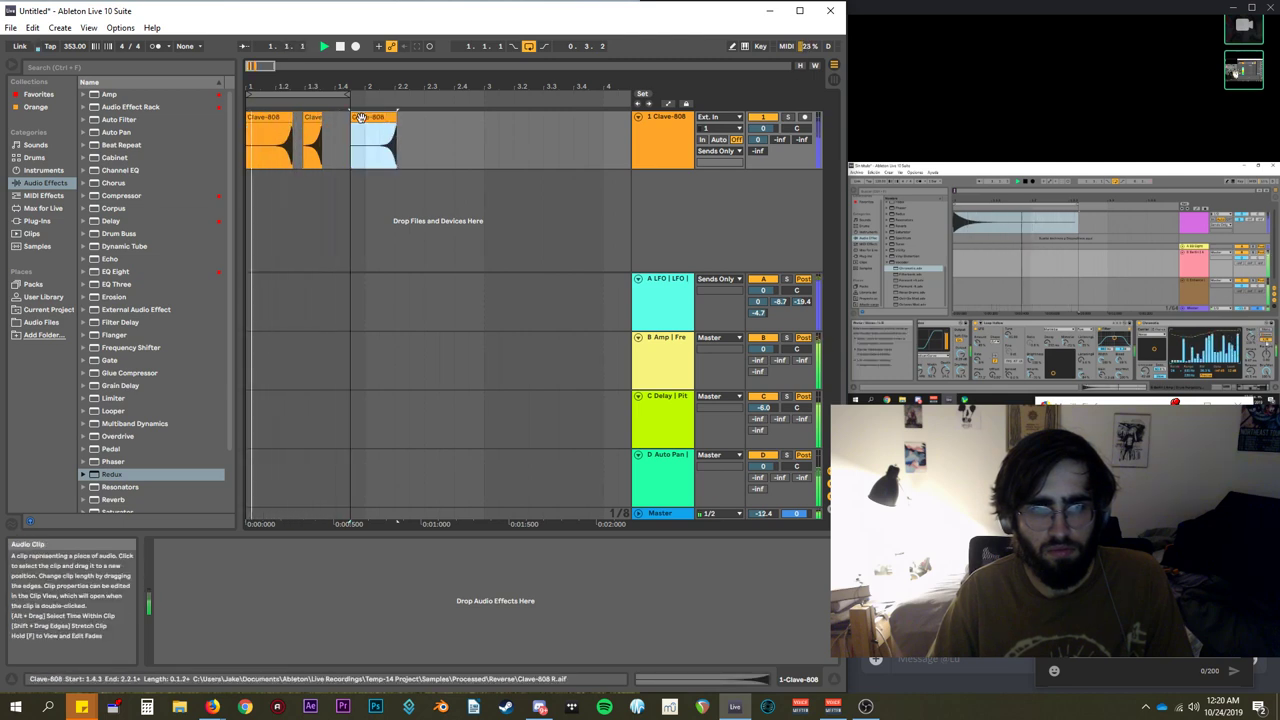
left_click(357, 122)
key("space")
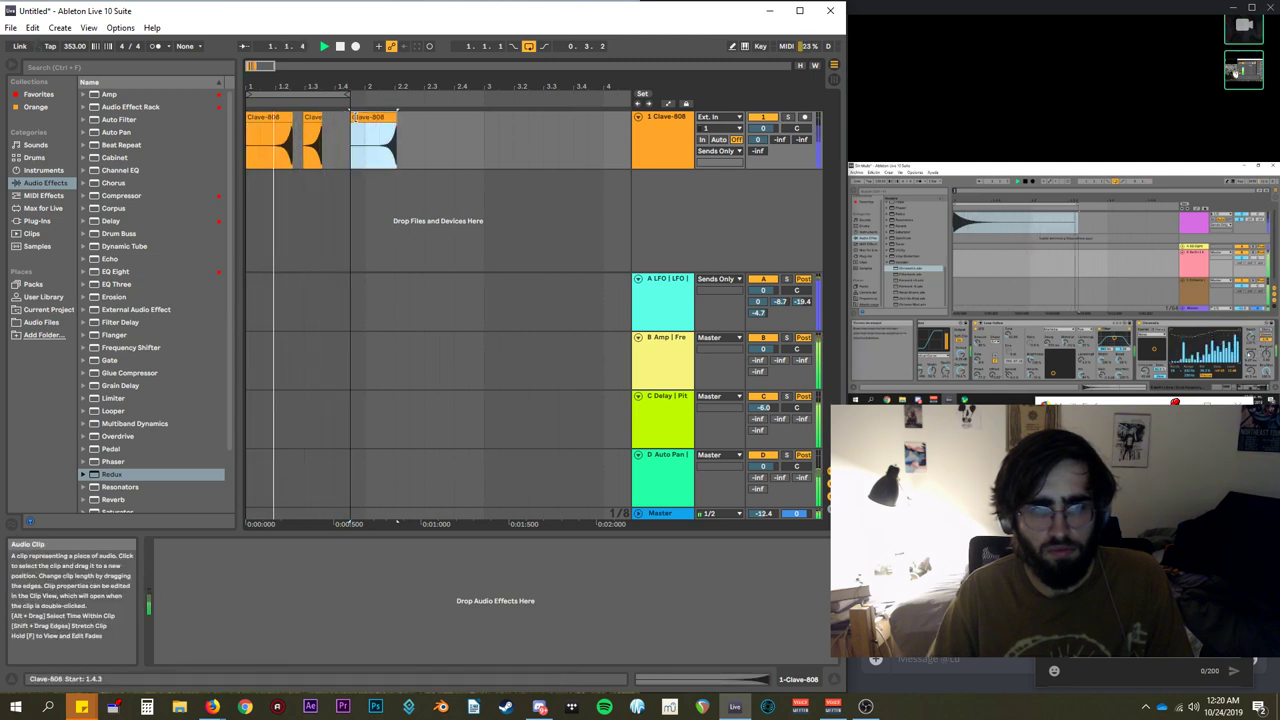
left_click_drag(379, 126, 345, 122)
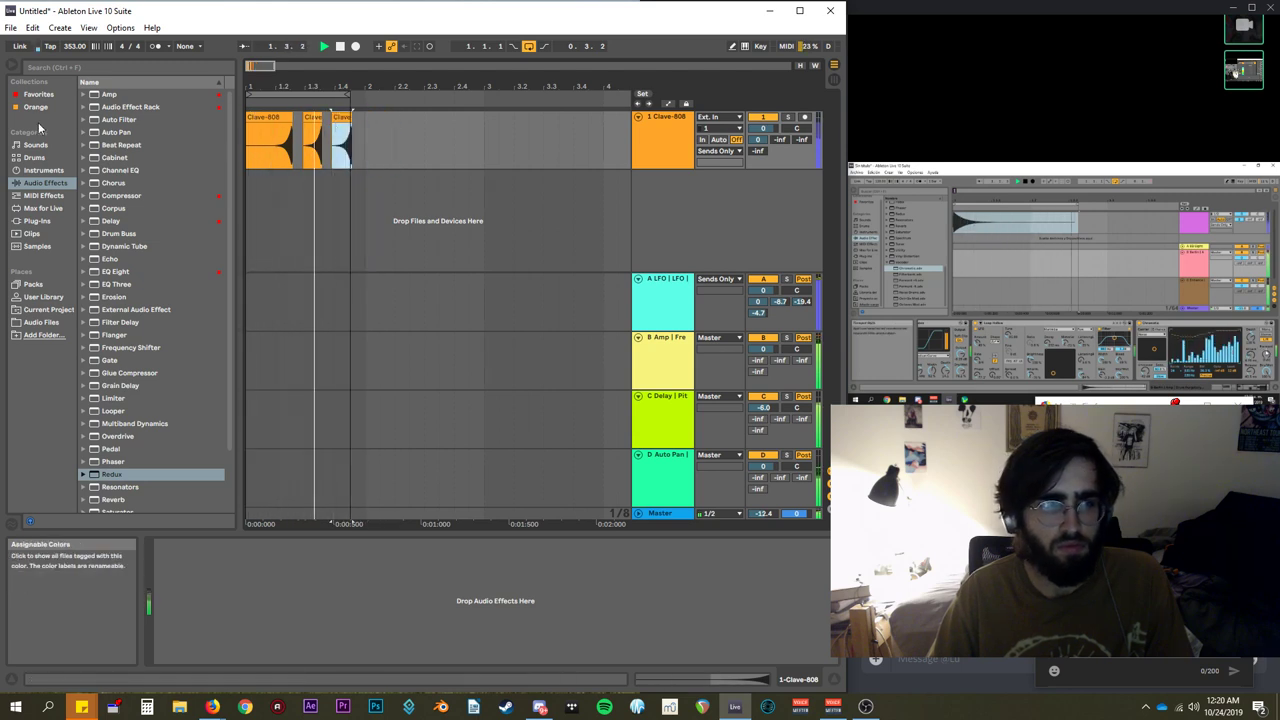
Browse the library's Sounds and Instruments categories, then open Drums and find the snare samples.
left_click(35, 158)
left_click(40, 170)
left_click(43, 147)
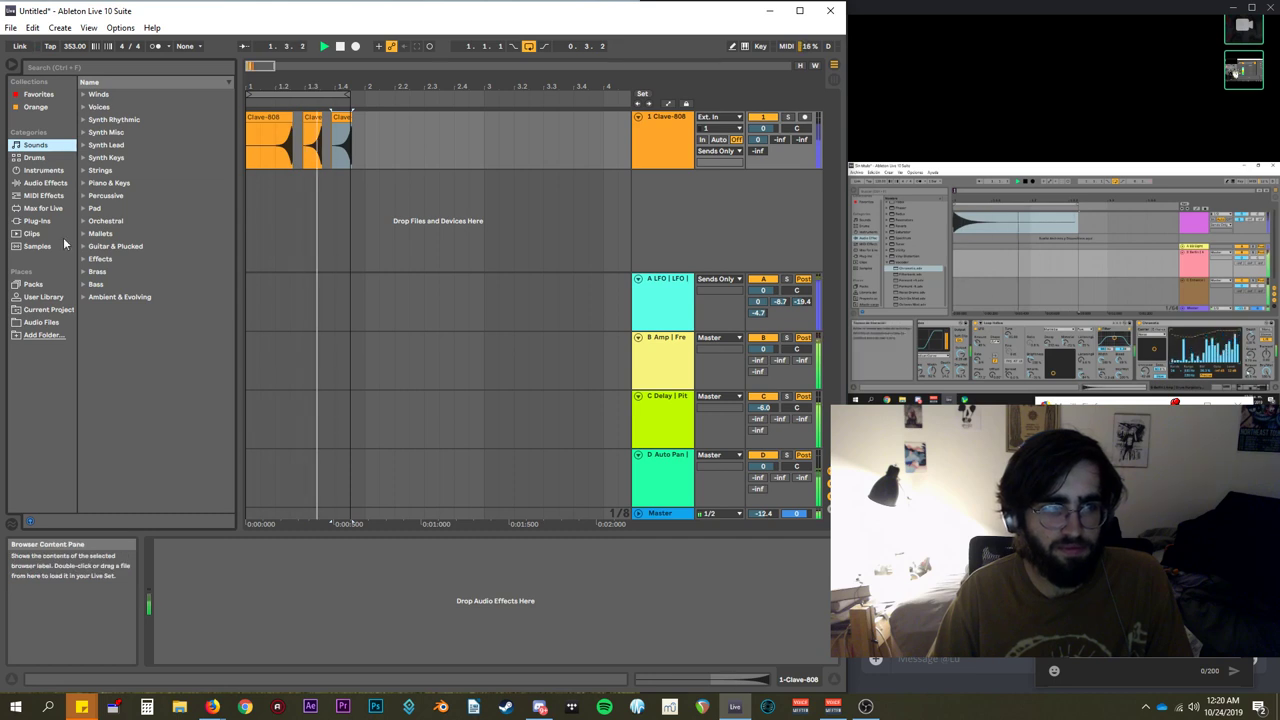
left_click(34, 157)
scroll(165, 167, "down", 3)
scroll(165, 175, "up", 2)
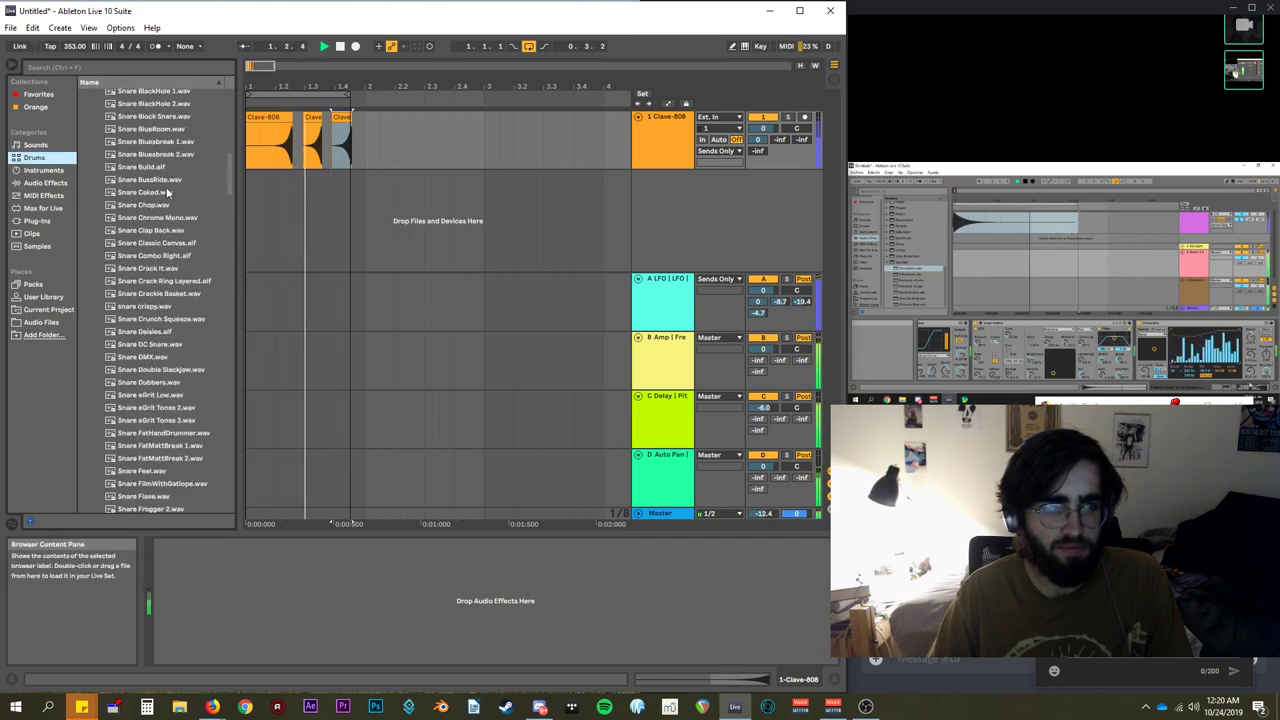
Audition several snare samples and place Snare Jungle 1 SP1200R.wav on the Clave-808 track, beyond the end of the loop.
left_click(168, 192)
left_click(172, 331)
left_click(182, 472)
scroll(181, 458, "down", 2)
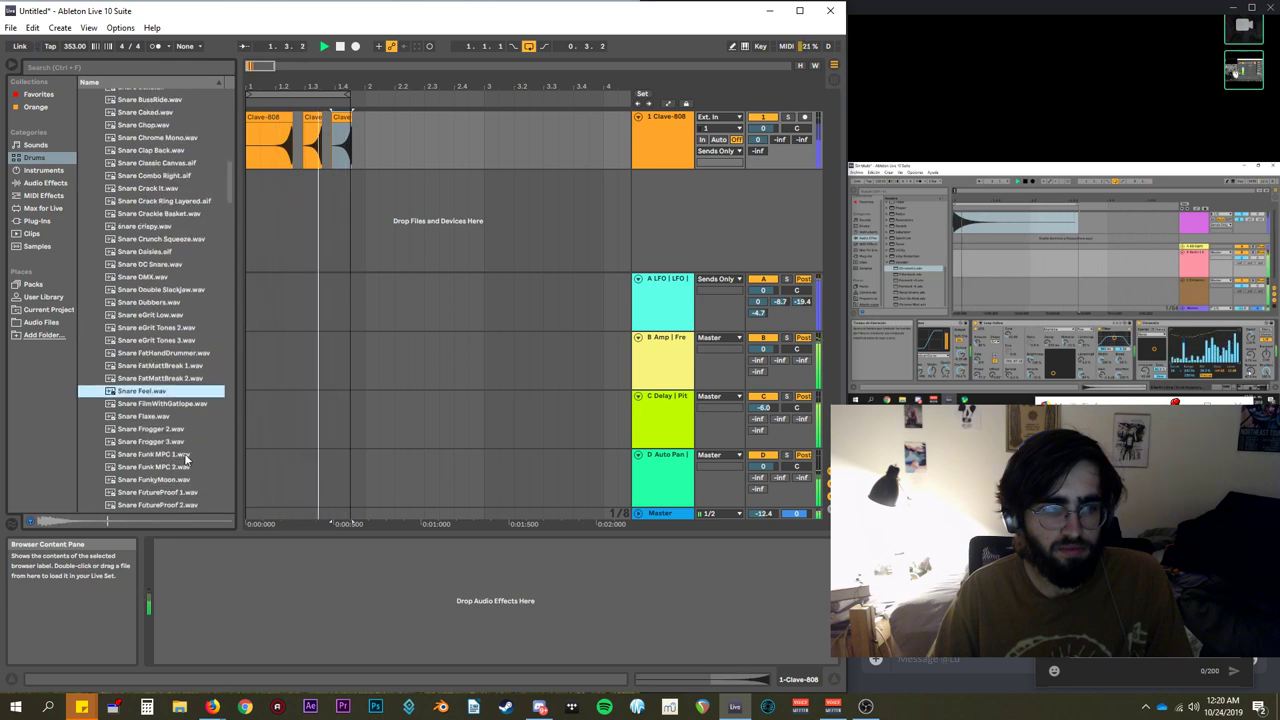
left_click(174, 427)
left_click(185, 463)
scroll(182, 458, "down", 1)
left_click(177, 435)
scroll(177, 454, "down", 2)
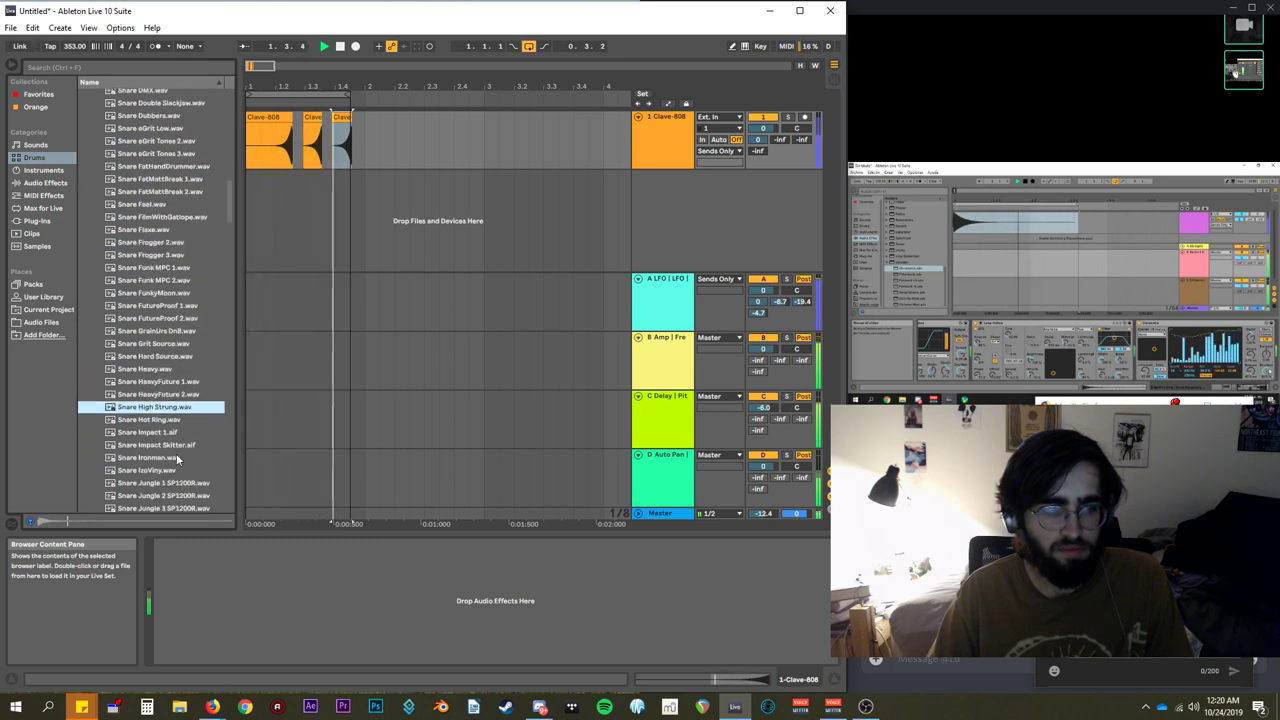
left_click(174, 442)
left_click(174, 430)
left_click(171, 442)
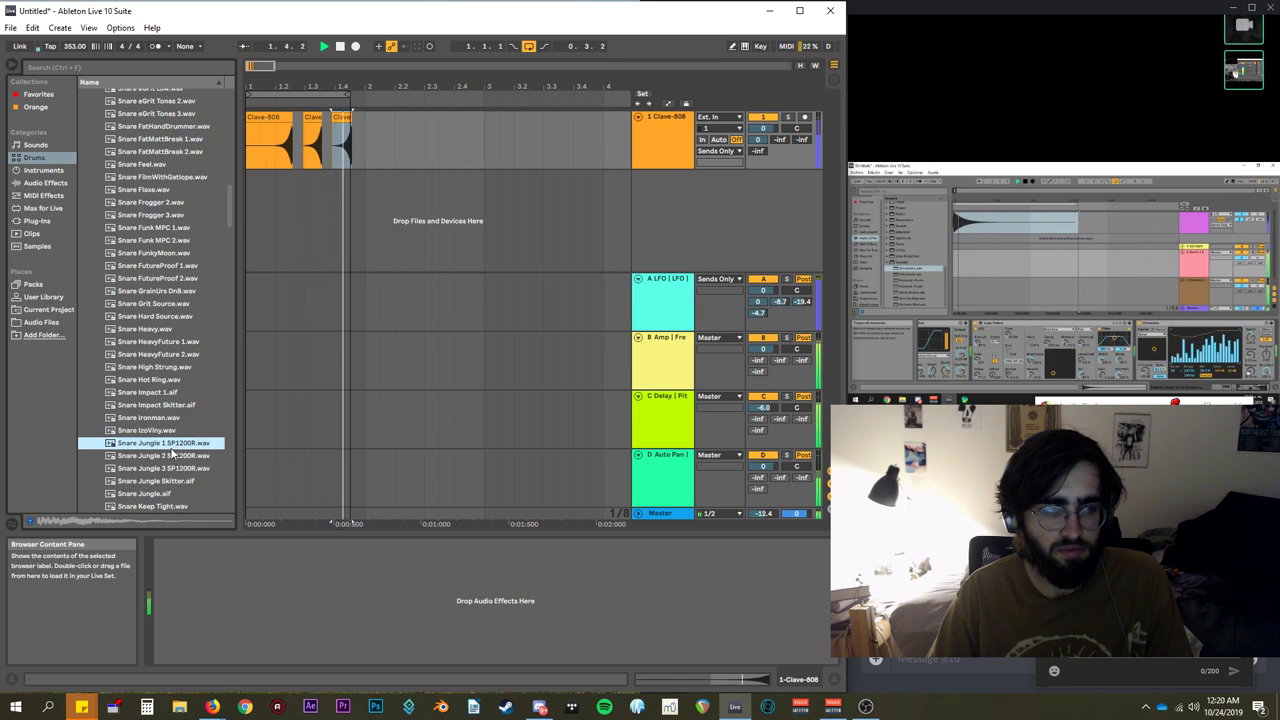
left_click_drag(338, 238, 410, 128)
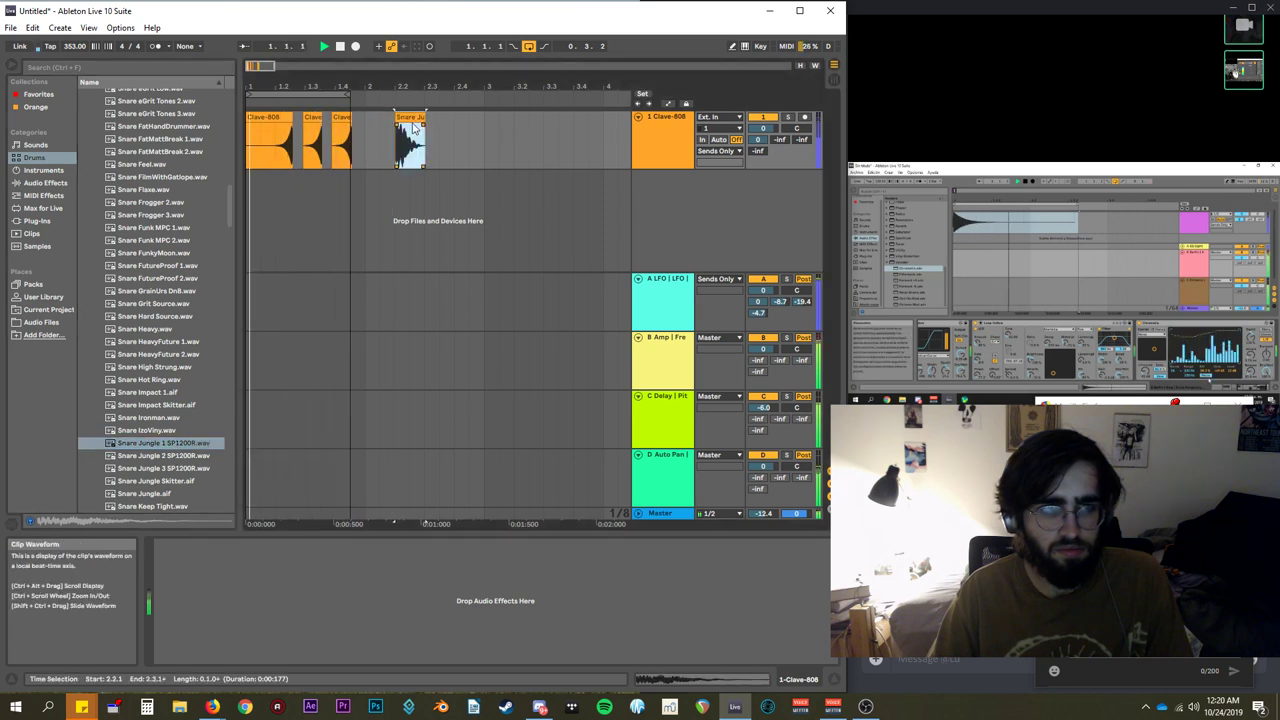
Open the snare clip and add two warp markers, stretching its opening so the later marker sits at about 1.1.3.
double_click(412, 118)
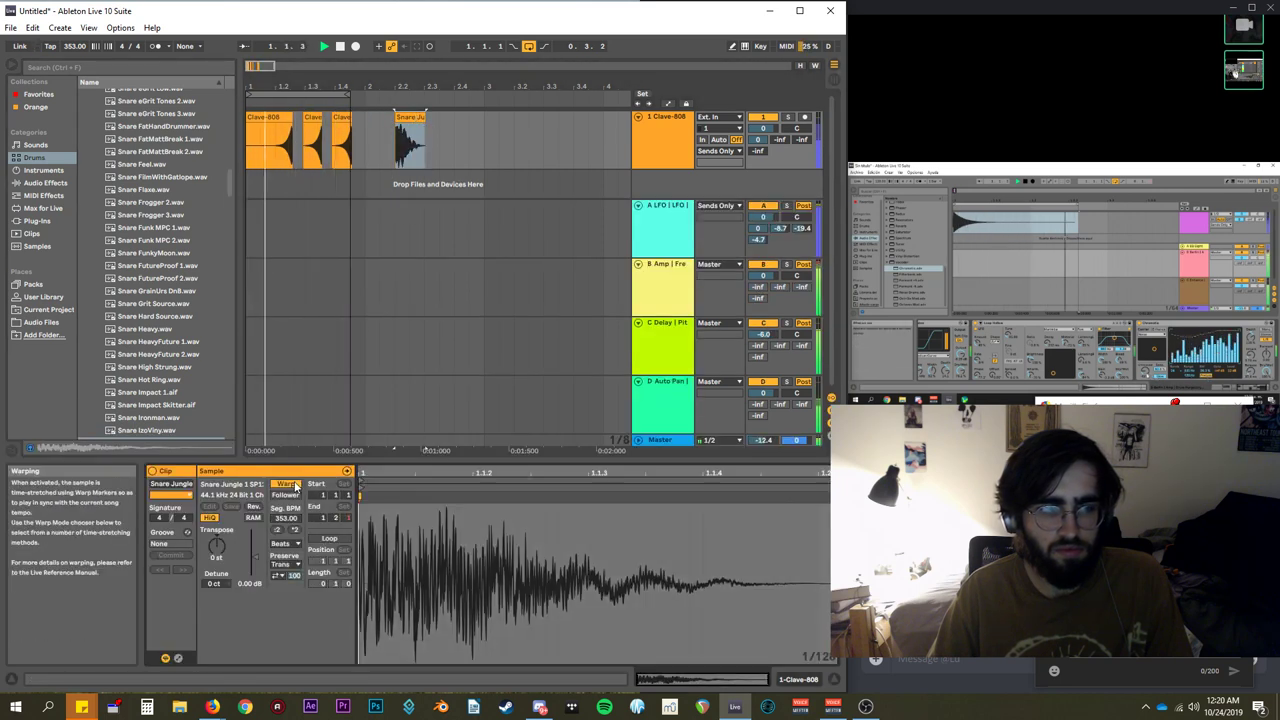
double_click(424, 497)
left_click_drag(443, 498, 593, 497)
double_click(483, 498)
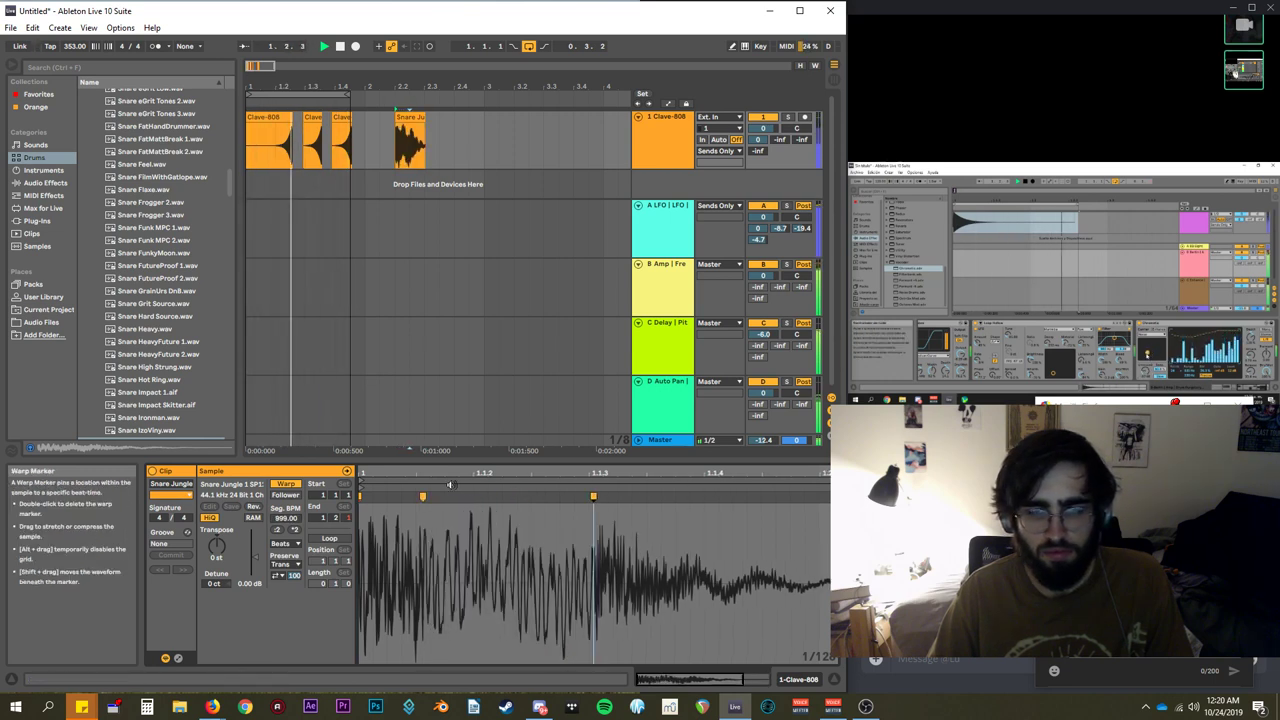
left_click(422, 497)
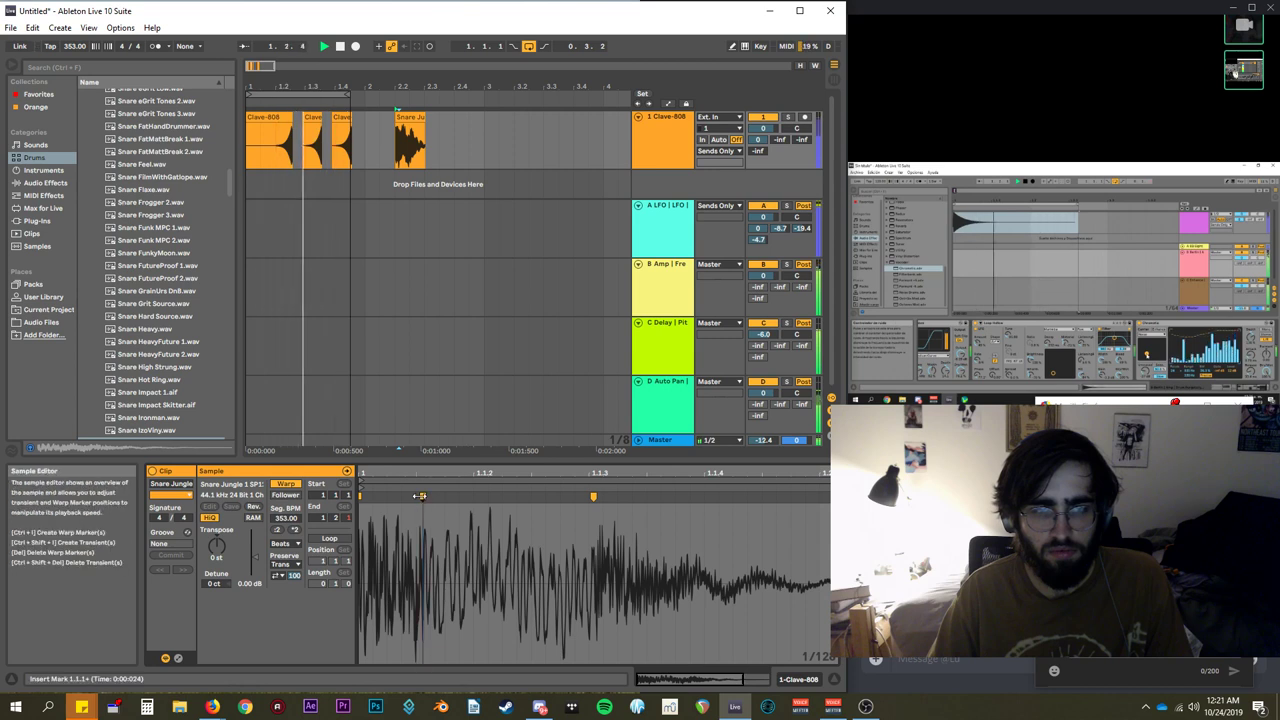
Change the snare clip's warp mode to Texture.
left_click(285, 544)
left_click(290, 563)
left_click(285, 544)
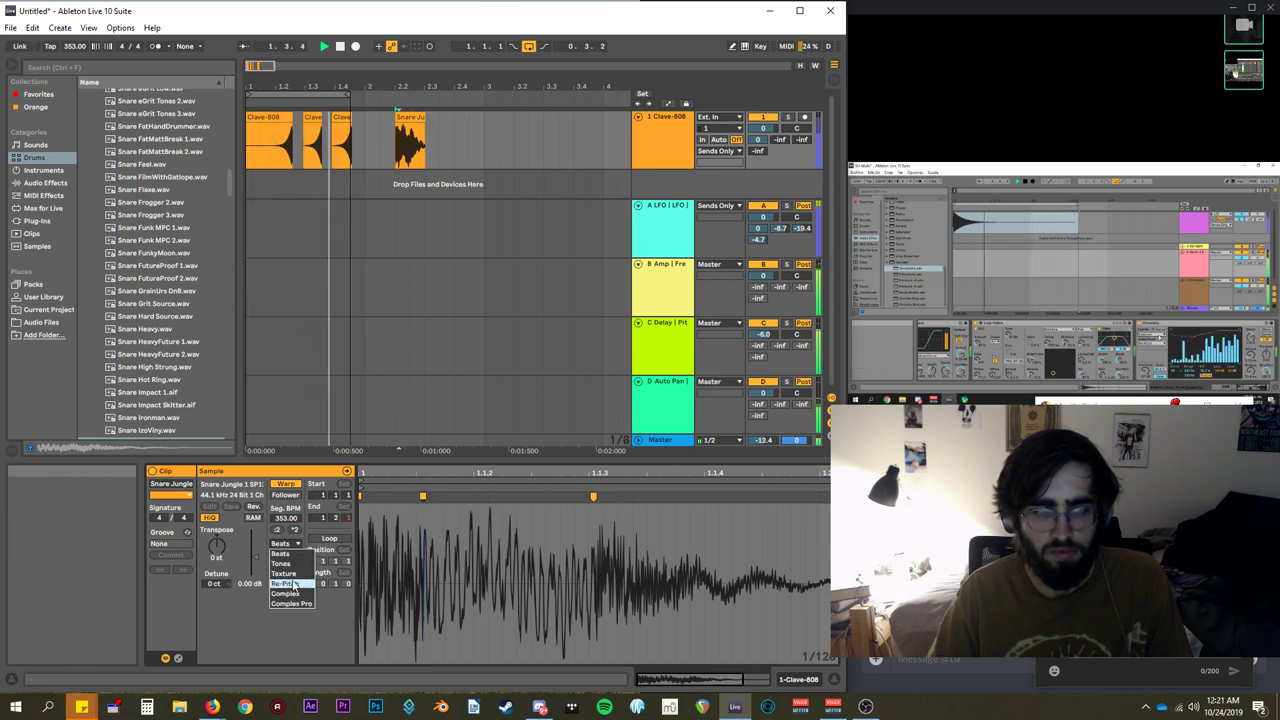
left_click(284, 573)
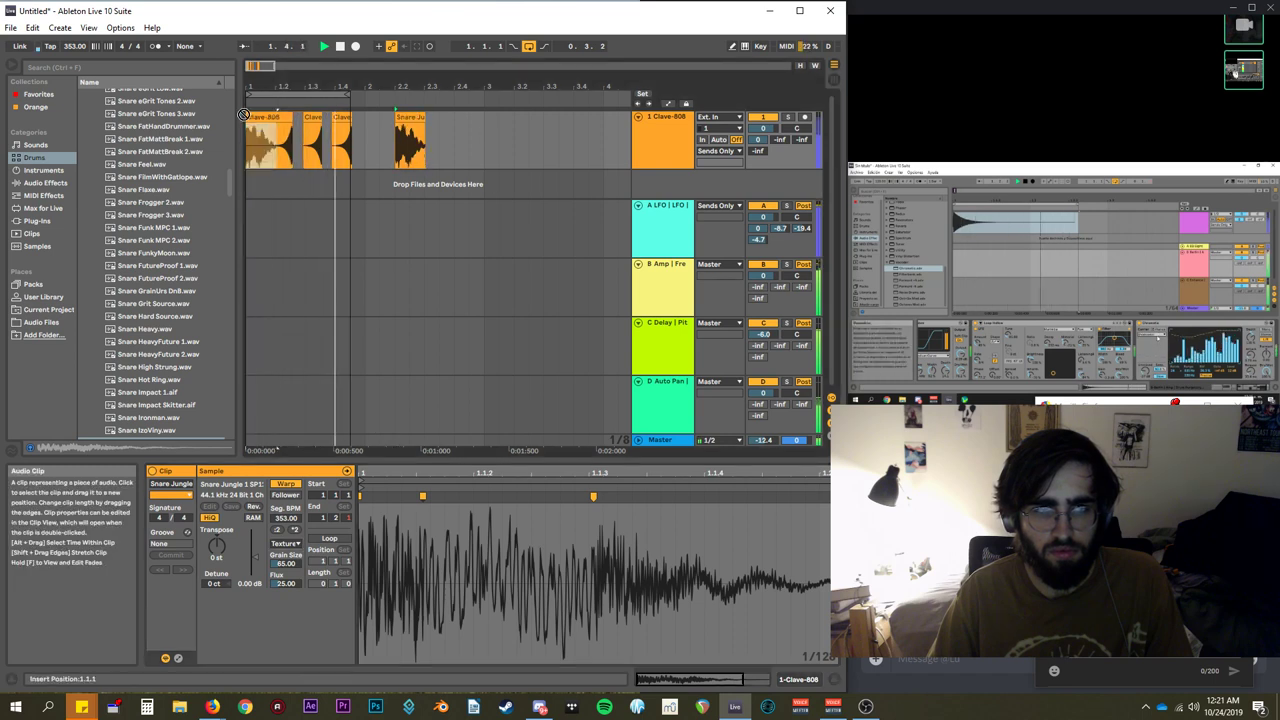
Move the snare clip to the start of the loop and raise its texture grain size to about 185 and flux to 84.38.
left_click_drag(255, 120, 255, 120)
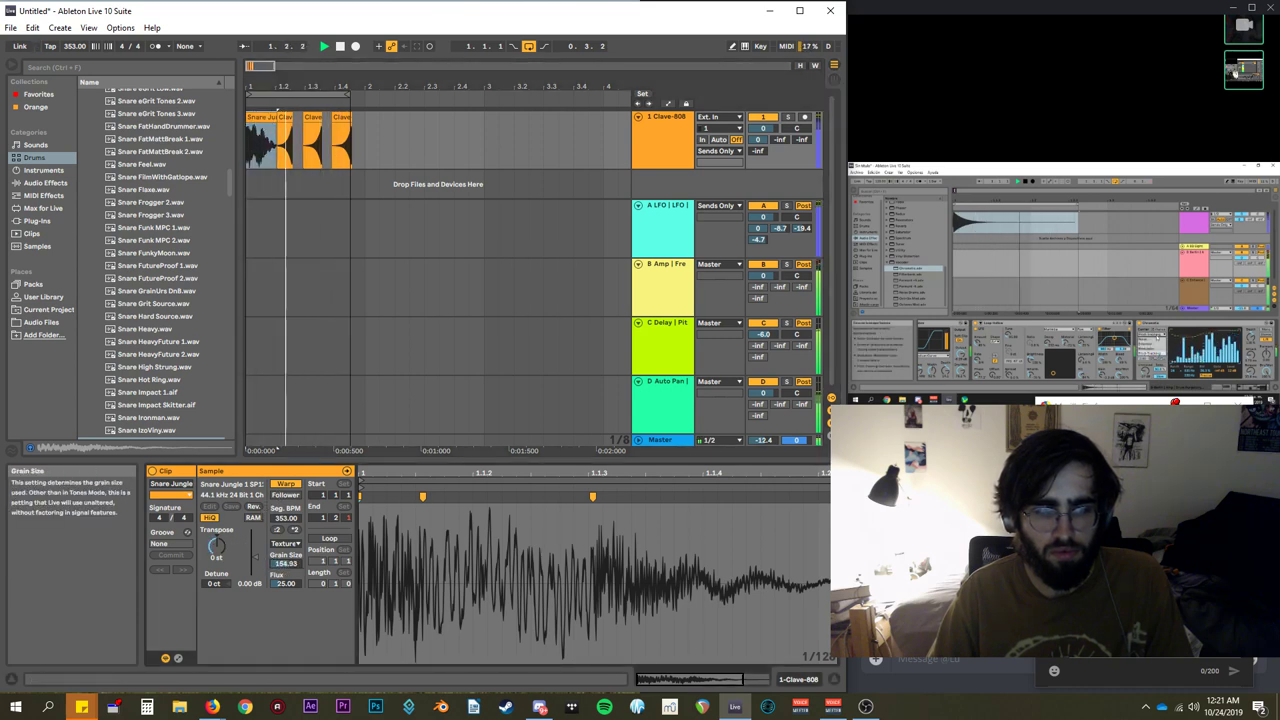
left_click_drag(285, 584, 285, 520)
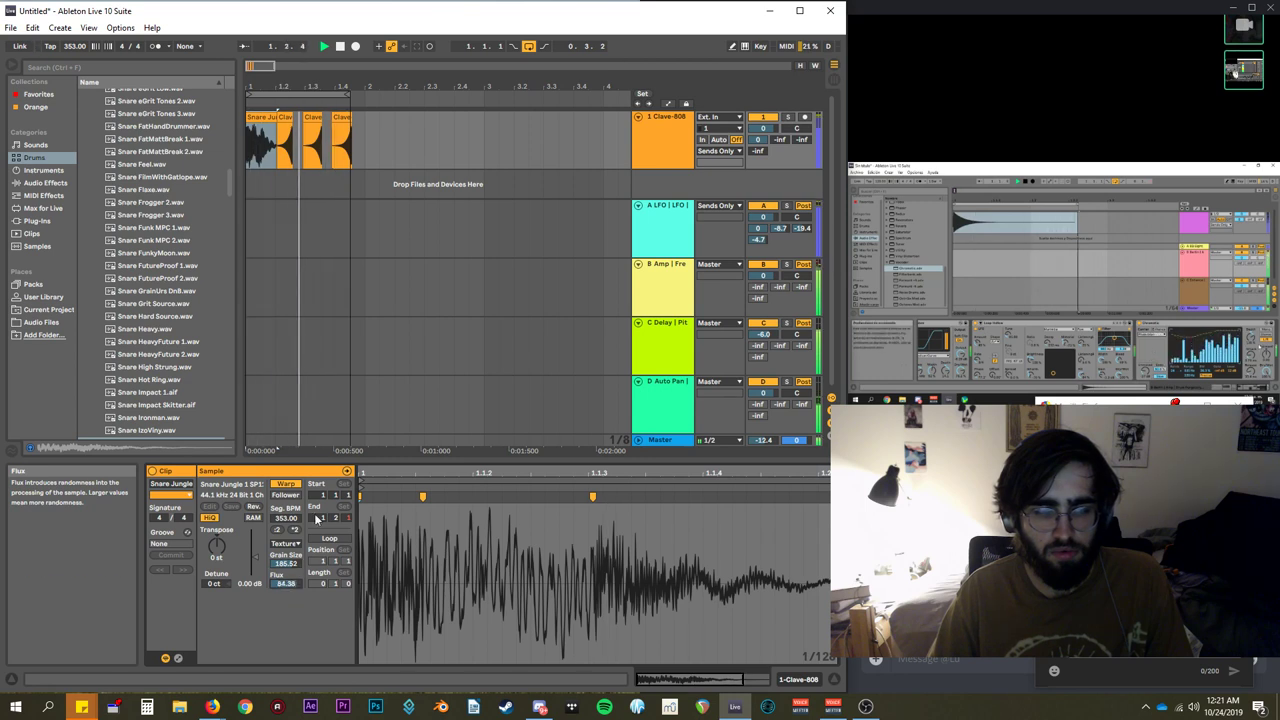
Open return A's effects and retune band 1 of its EQ Eight to about 72.6 Hz with a Q of 3.10.
left_click(687, 244)
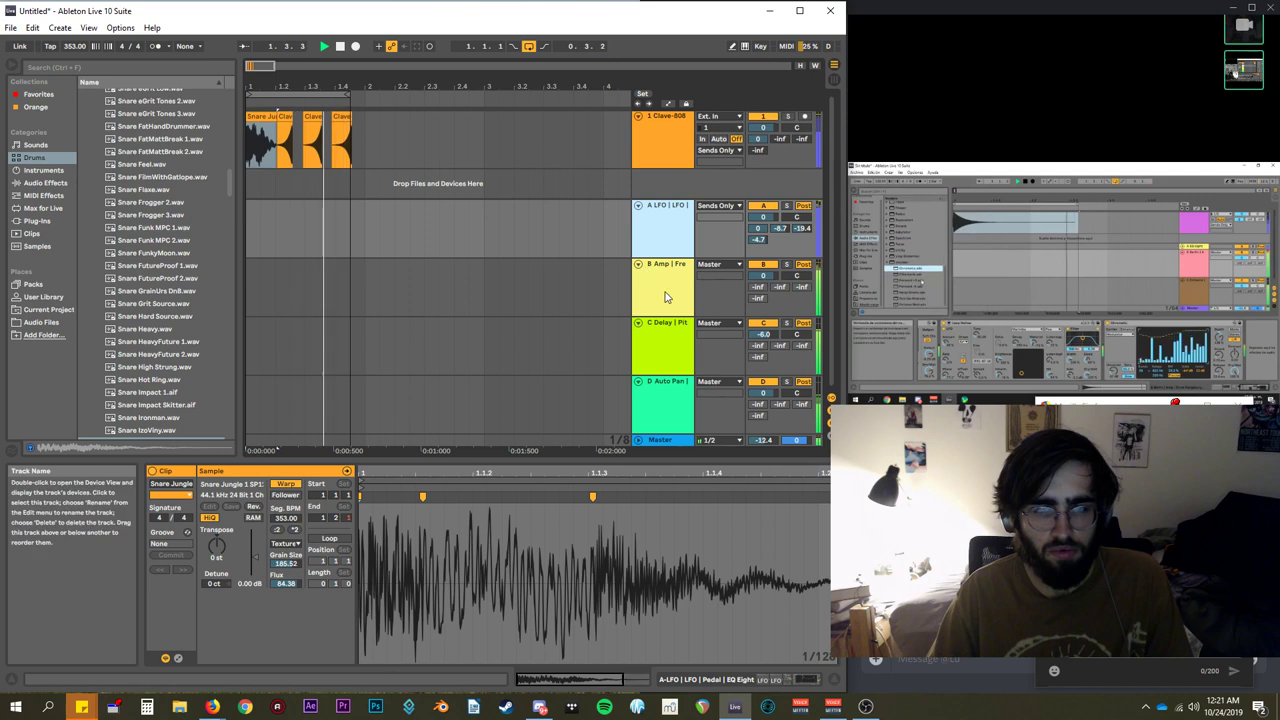
left_click(675, 390)
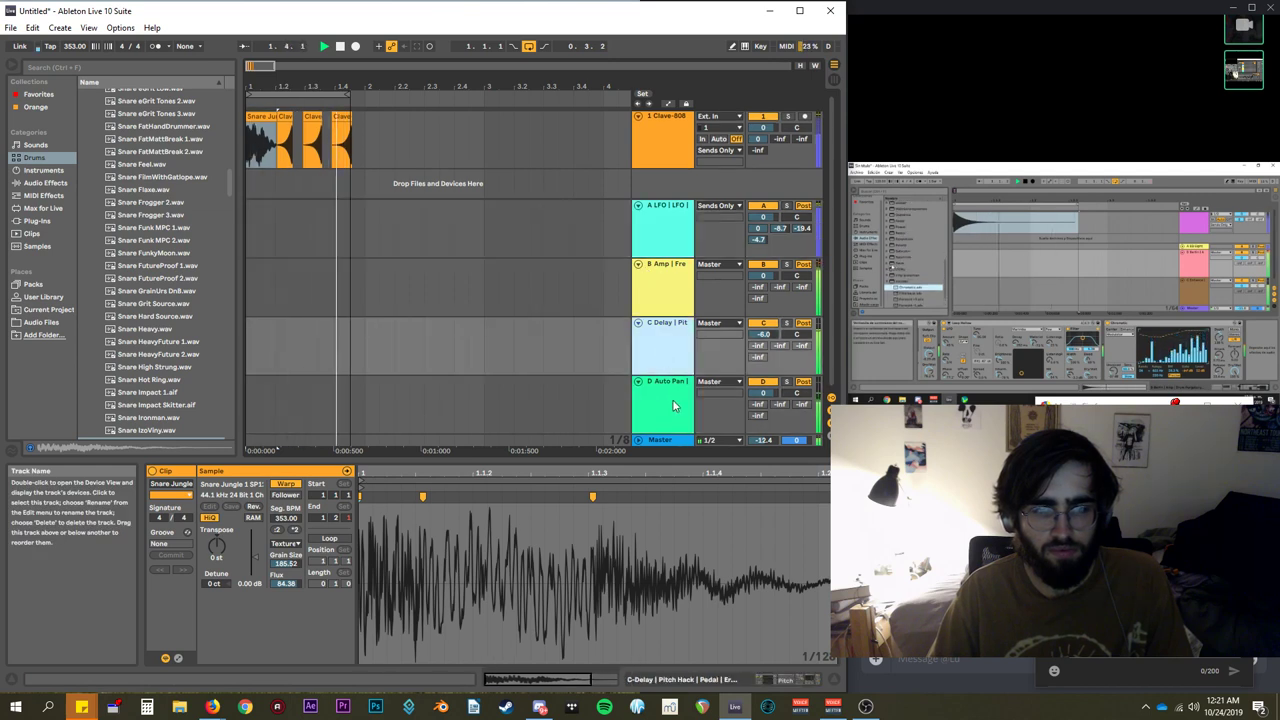
double_click(668, 416)
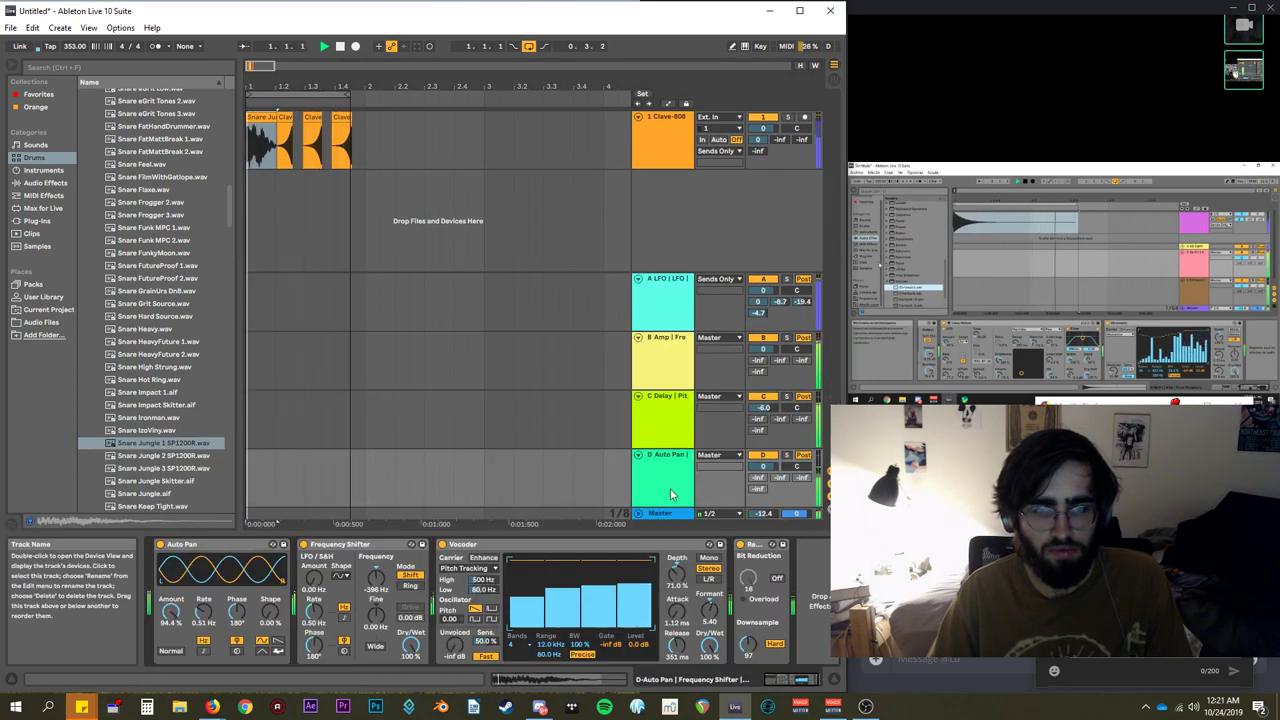
left_click(688, 308)
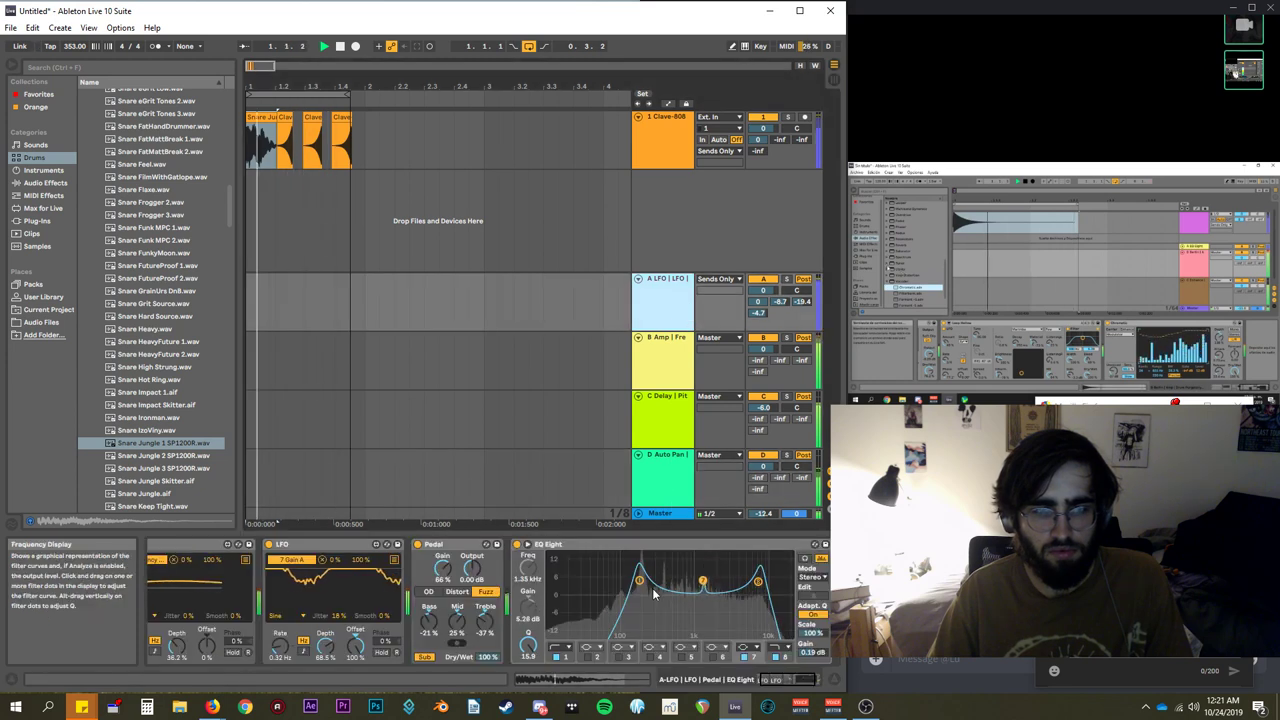
left_click_drag(640, 582, 643, 584)
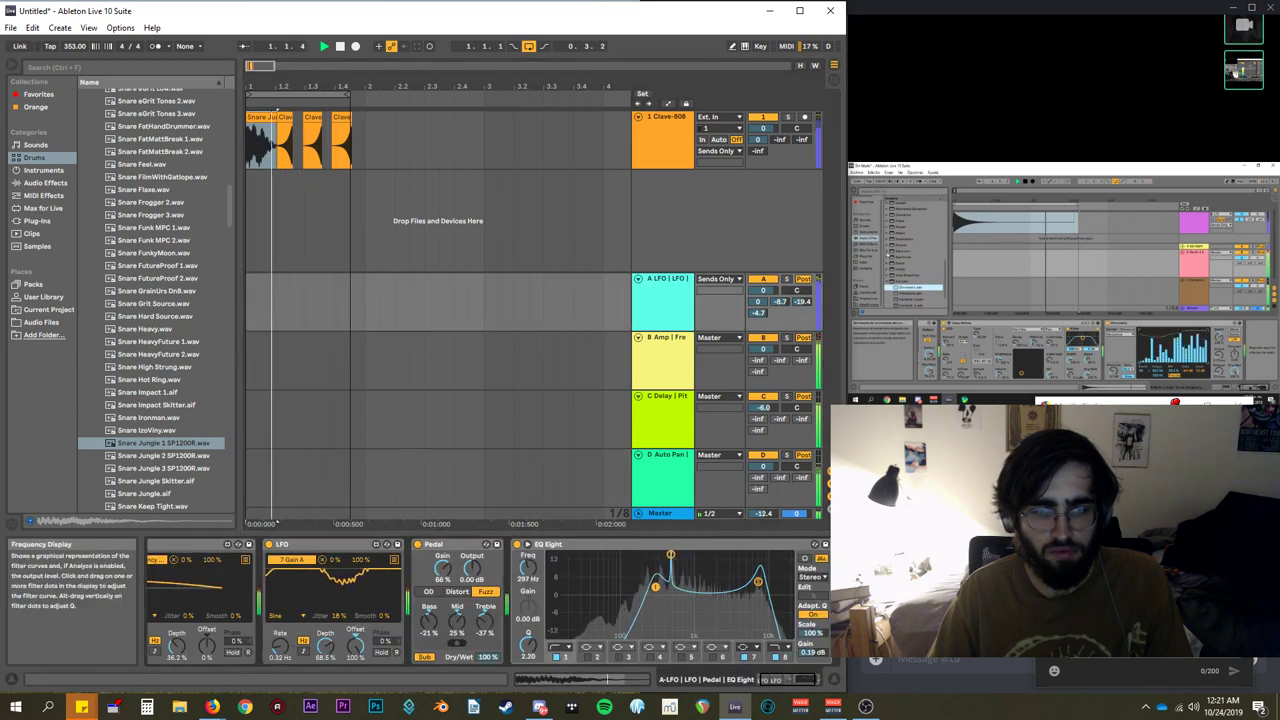
left_click_drag(645, 581, 638, 566)
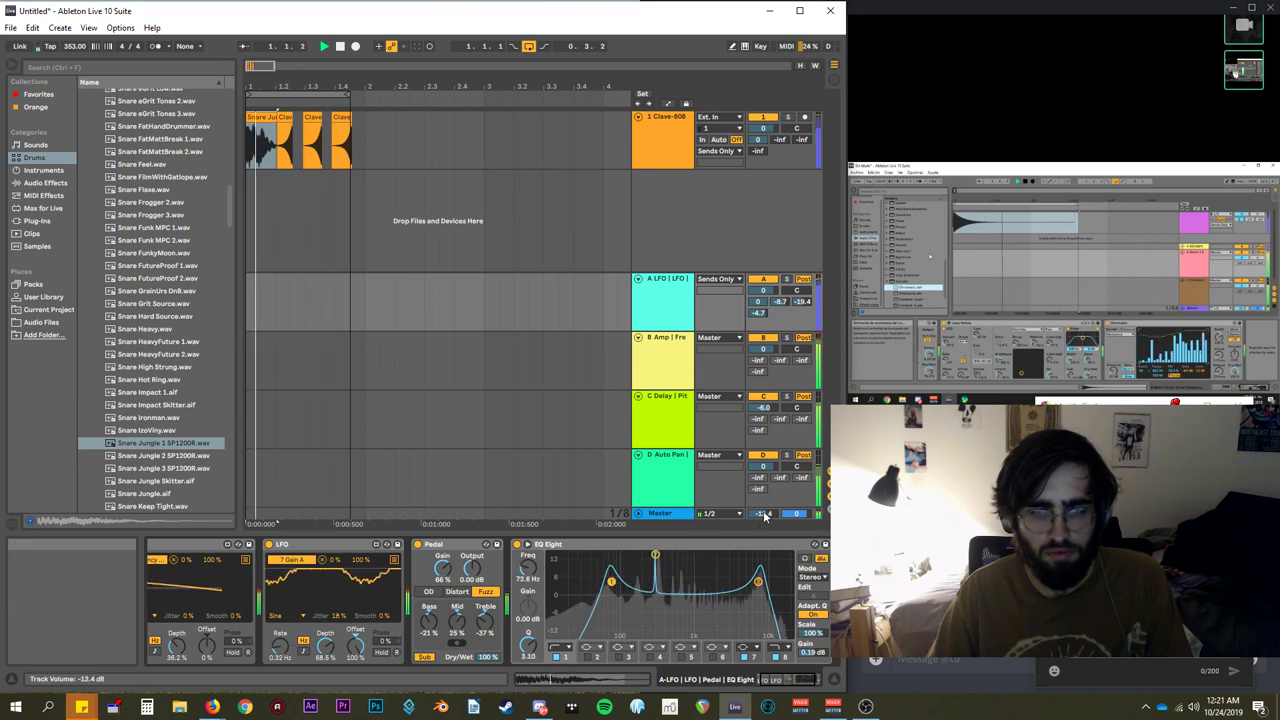
Lower the Master track volume to -14.3 dB.
left_click_drag(765, 515, 765, 540)
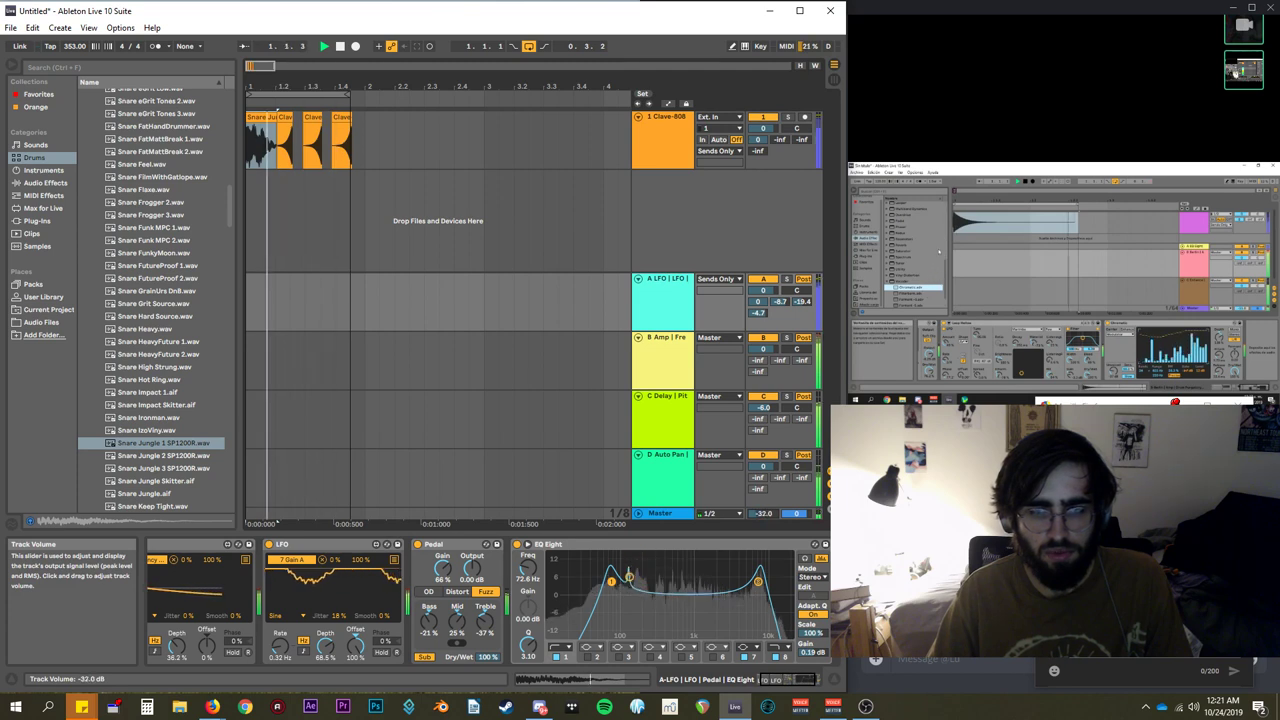
left_click_drag(765, 513, 765, 509)
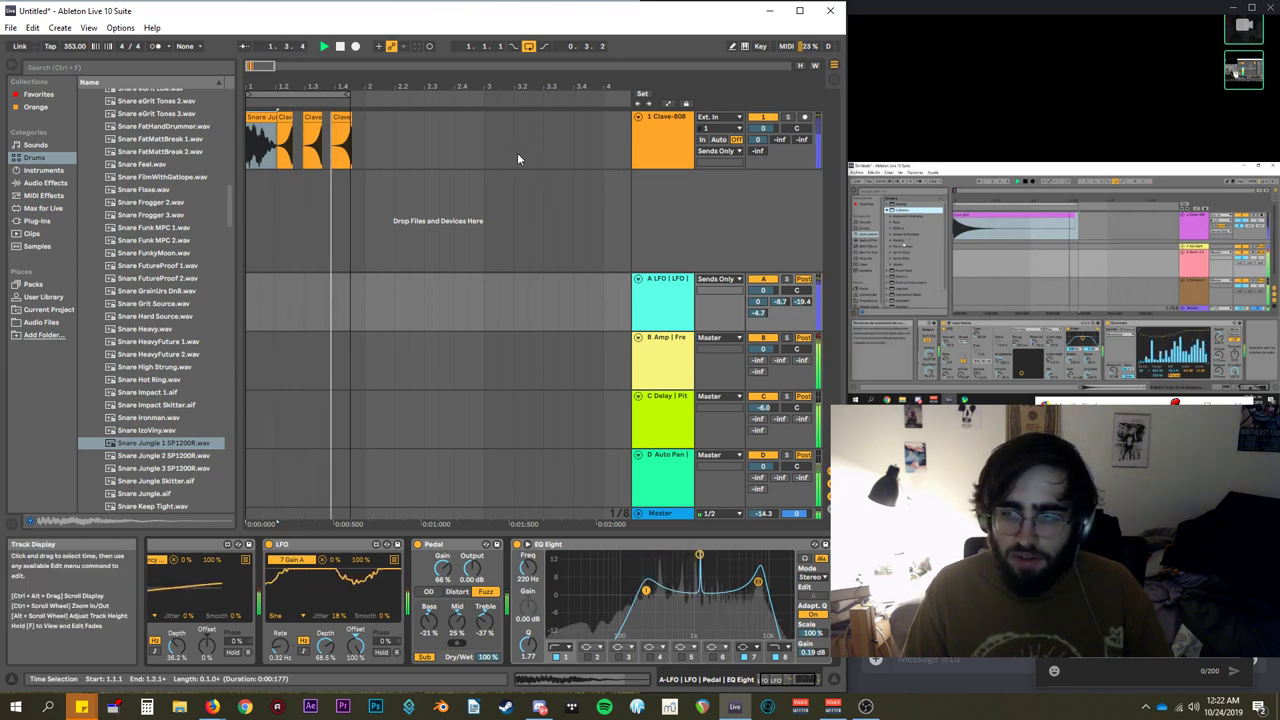
Rebalance the returns by setting return C's volume to -56.0 dB and return B's volume to -5.0 dB.
left_click(669, 461)
left_click(664, 400)
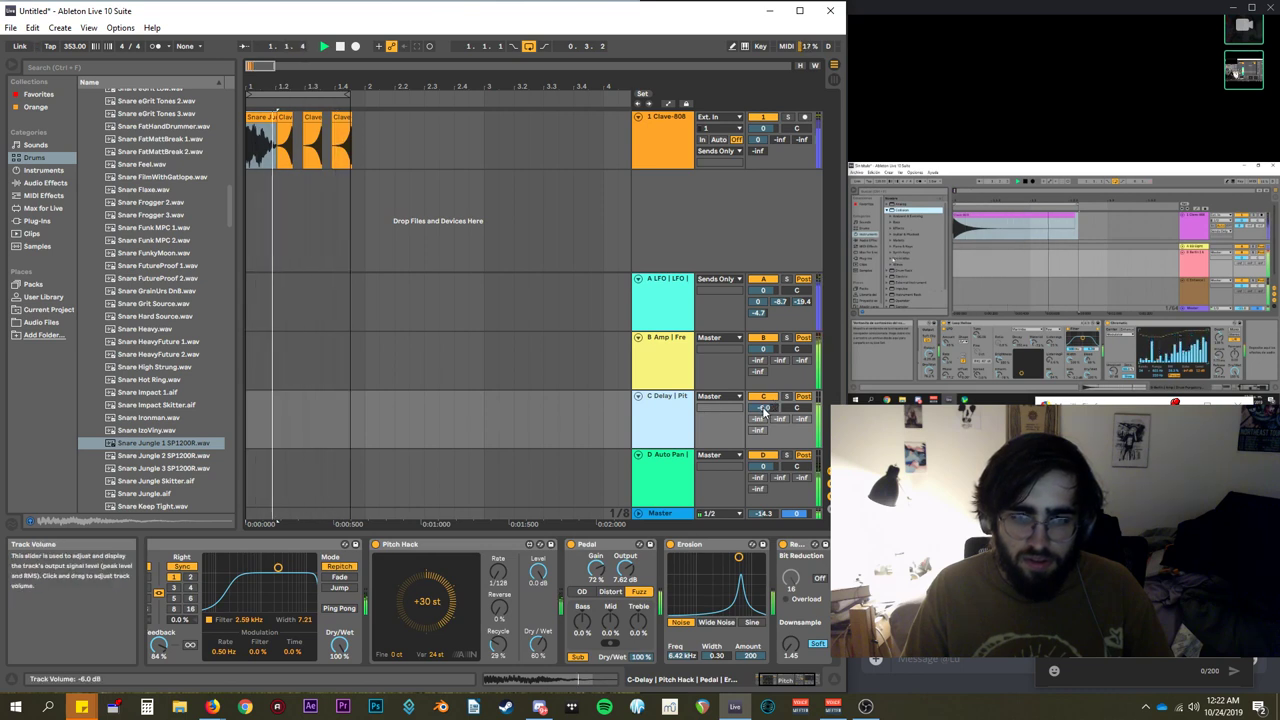
left_click(763, 409)
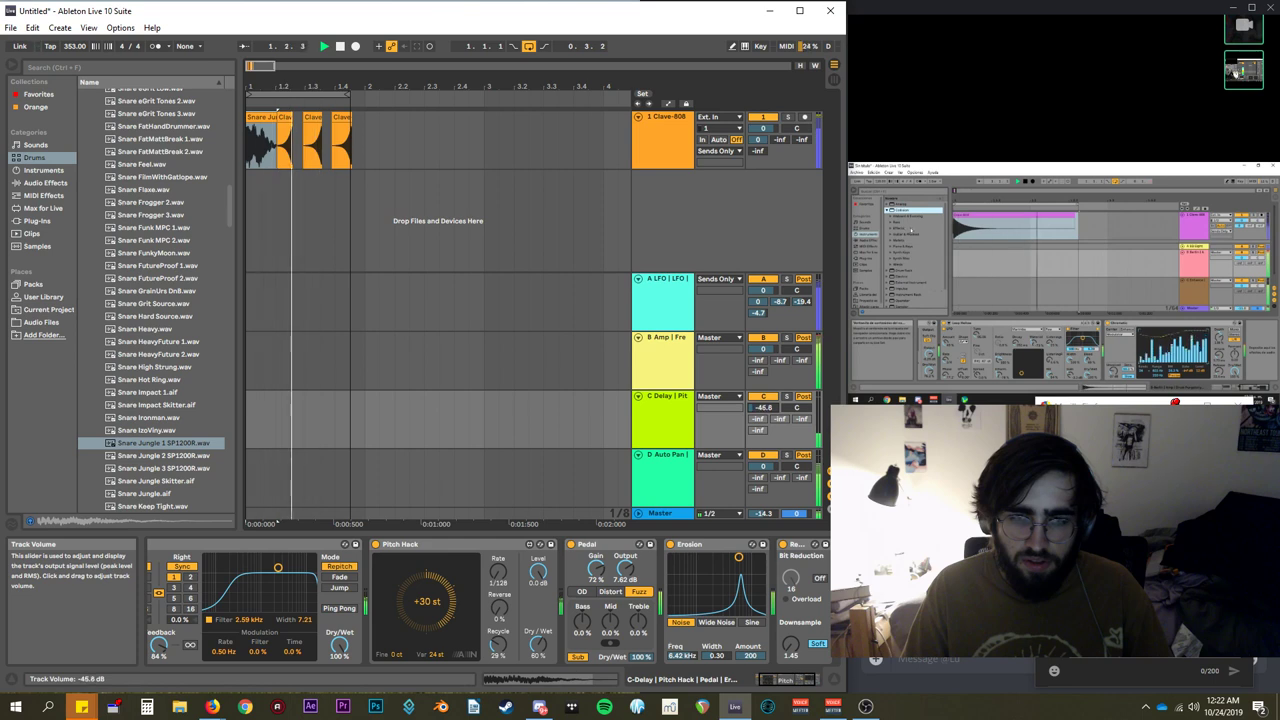
left_click_drag(763, 408, 763, 420)
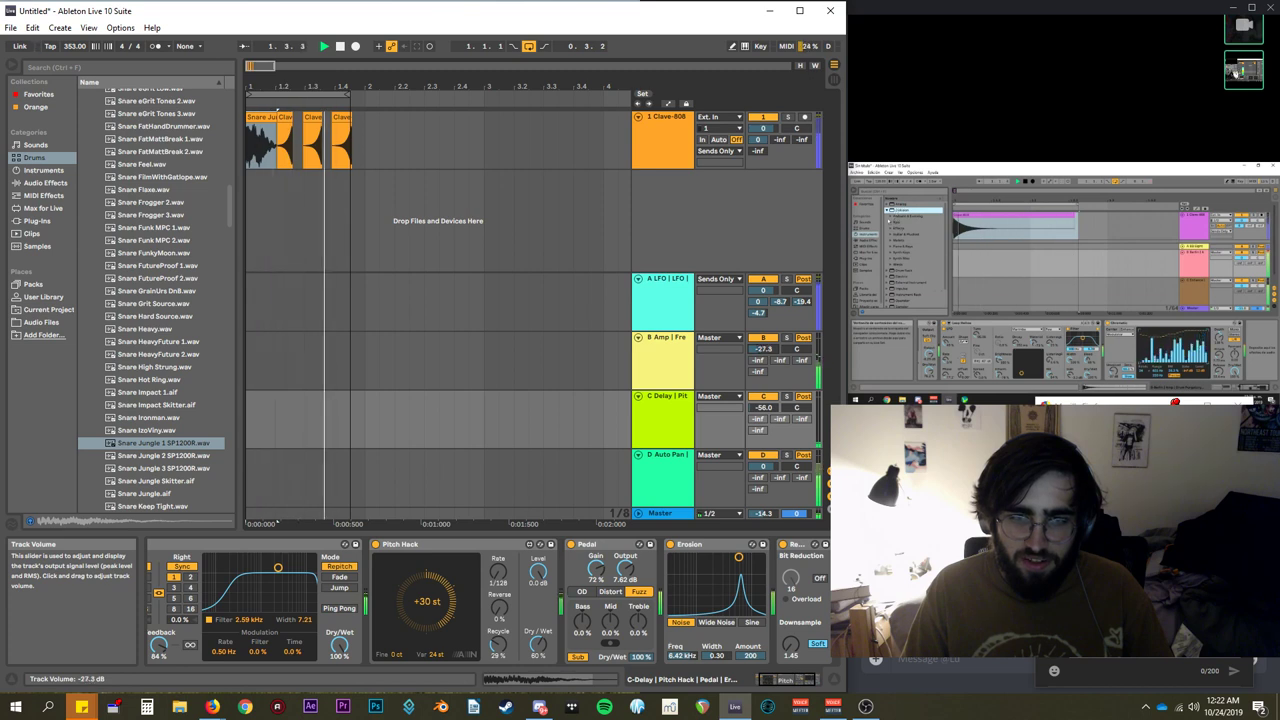
mouse_move(763, 349)
left_mouse_down()
mouse_move(763, 370)
mouse_move(763, 338)
left_mouse_up()
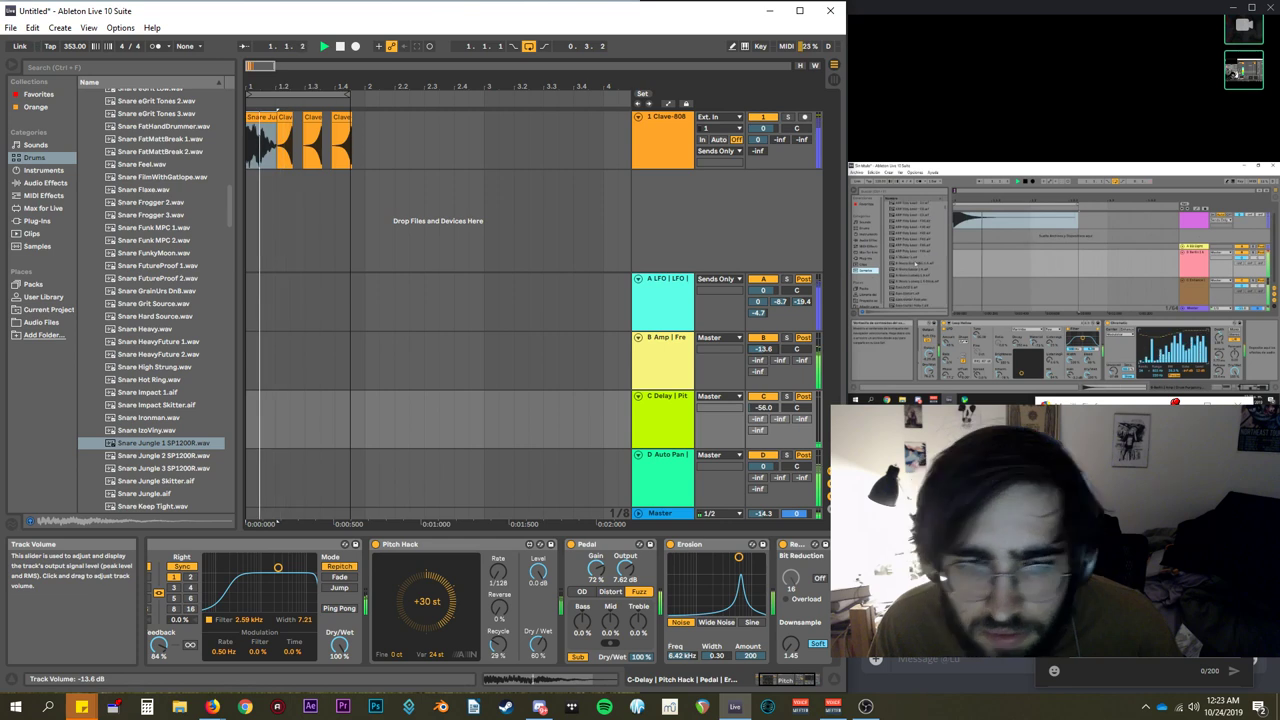
left_click_drag(763, 349, 763, 325)
Add Spectral Blur.amxd from the Favorites collection to the end of return B's effect chain.
left_click(662, 365)
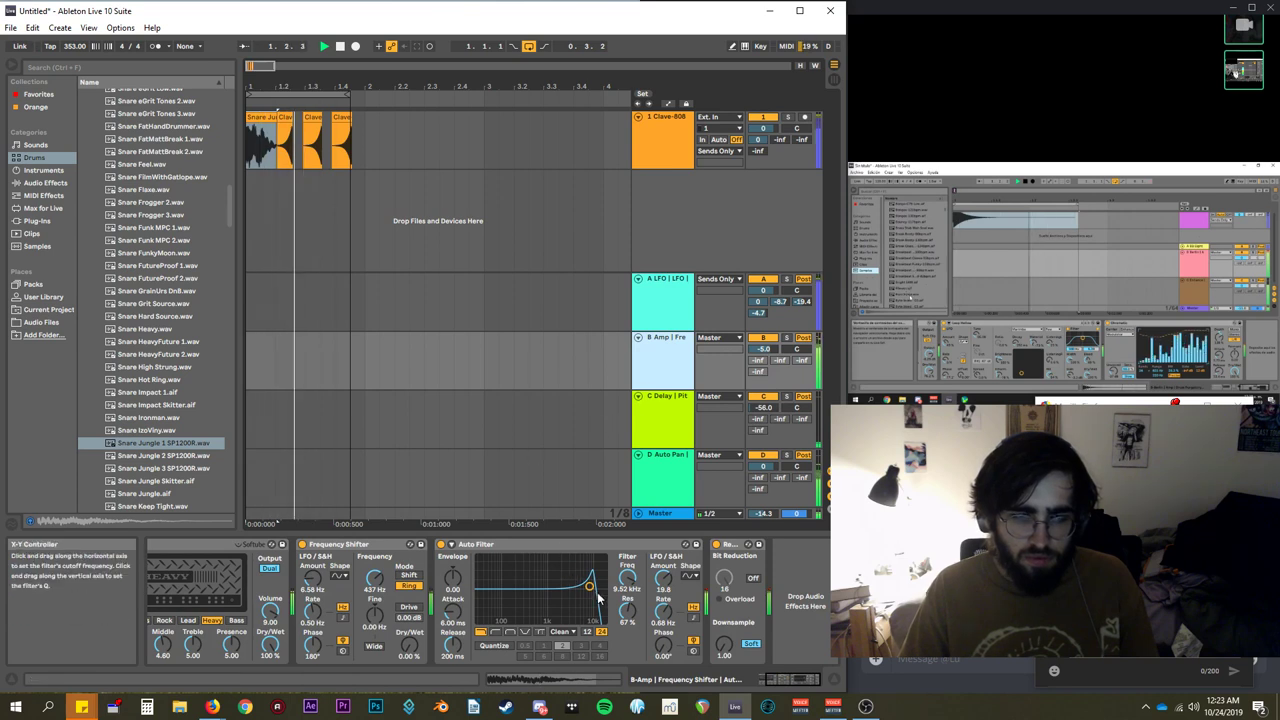
scroll(150, 300, "up", 4)
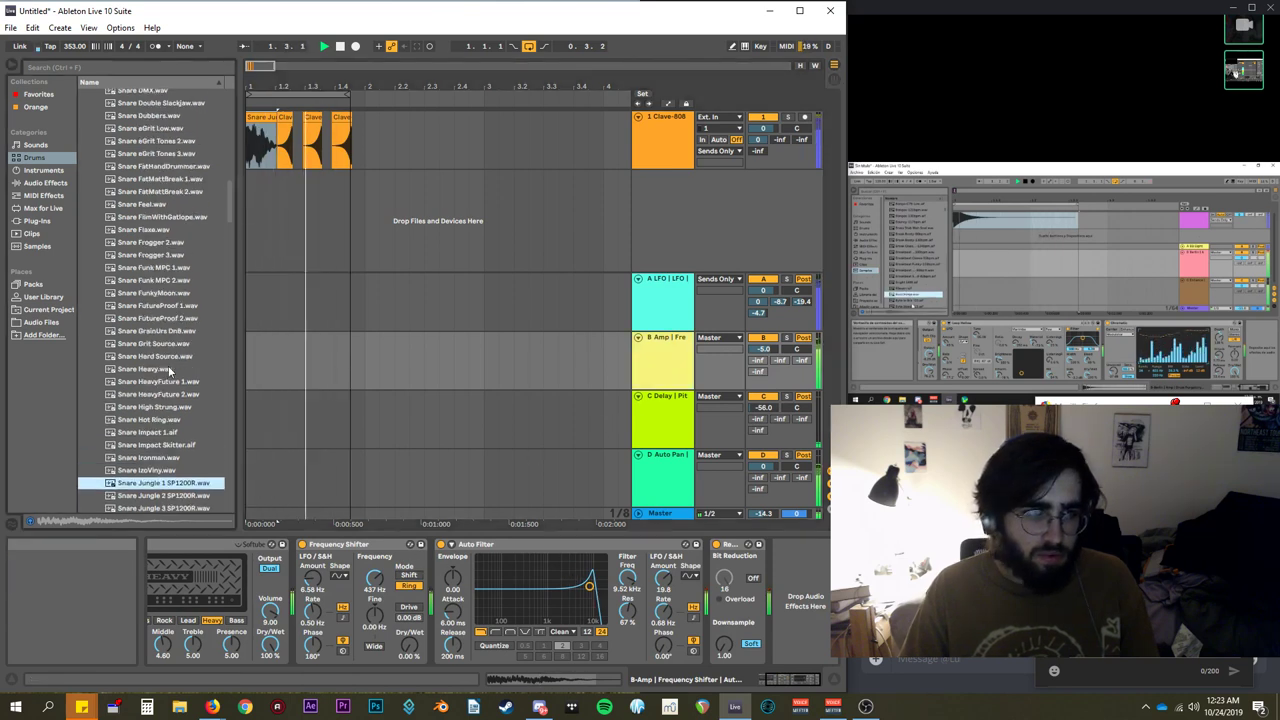
left_click(32, 158)
left_click(50, 97)
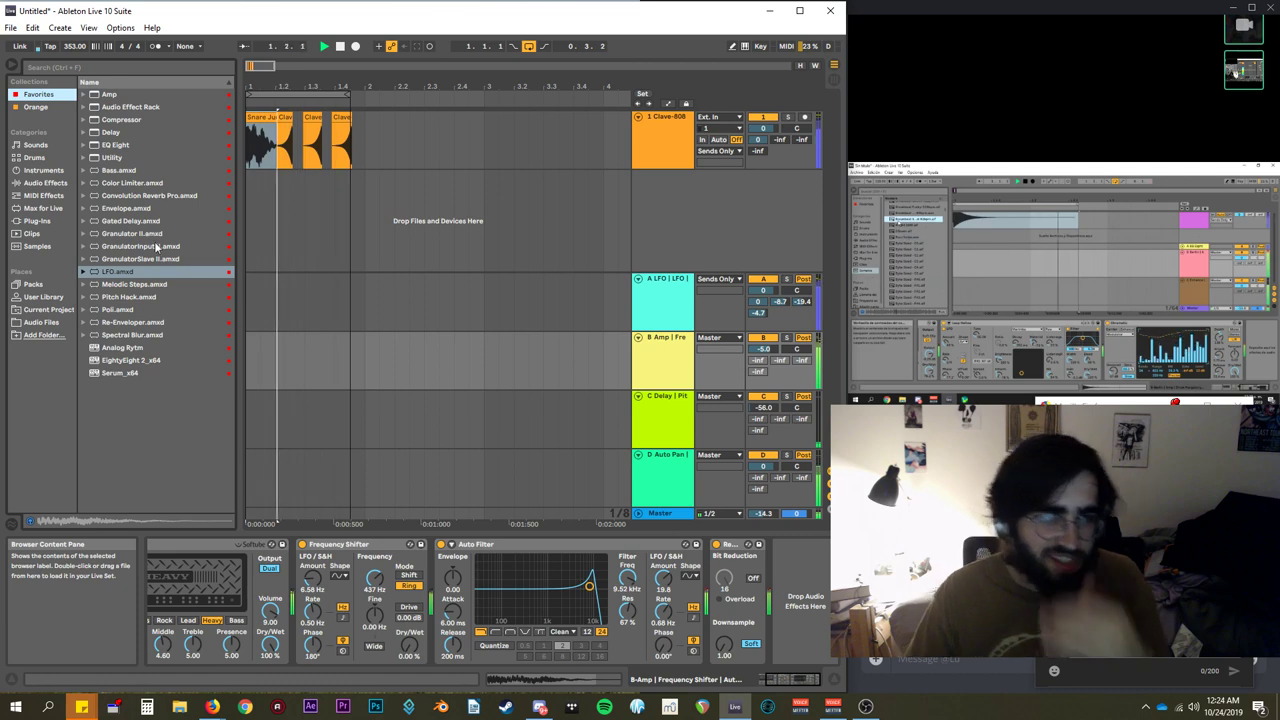
double_click(138, 336)
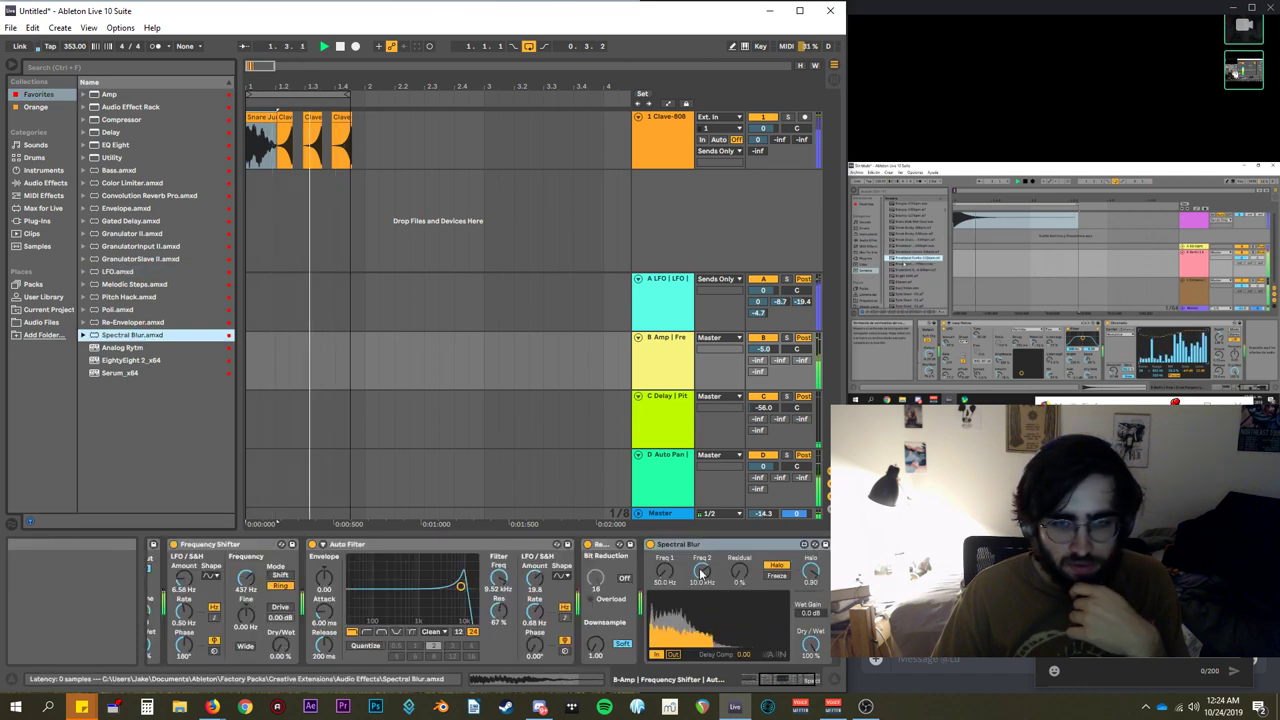
Adjust return B's Spectral Blur, with Freq 2 at 18.2 kHz, Halo at 0.95 and Dry/Wet at 41%.
mouse_move(673, 577)
left_mouse_down()
mouse_move(673, 545)
mouse_move(663, 555)
left_mouse_up()
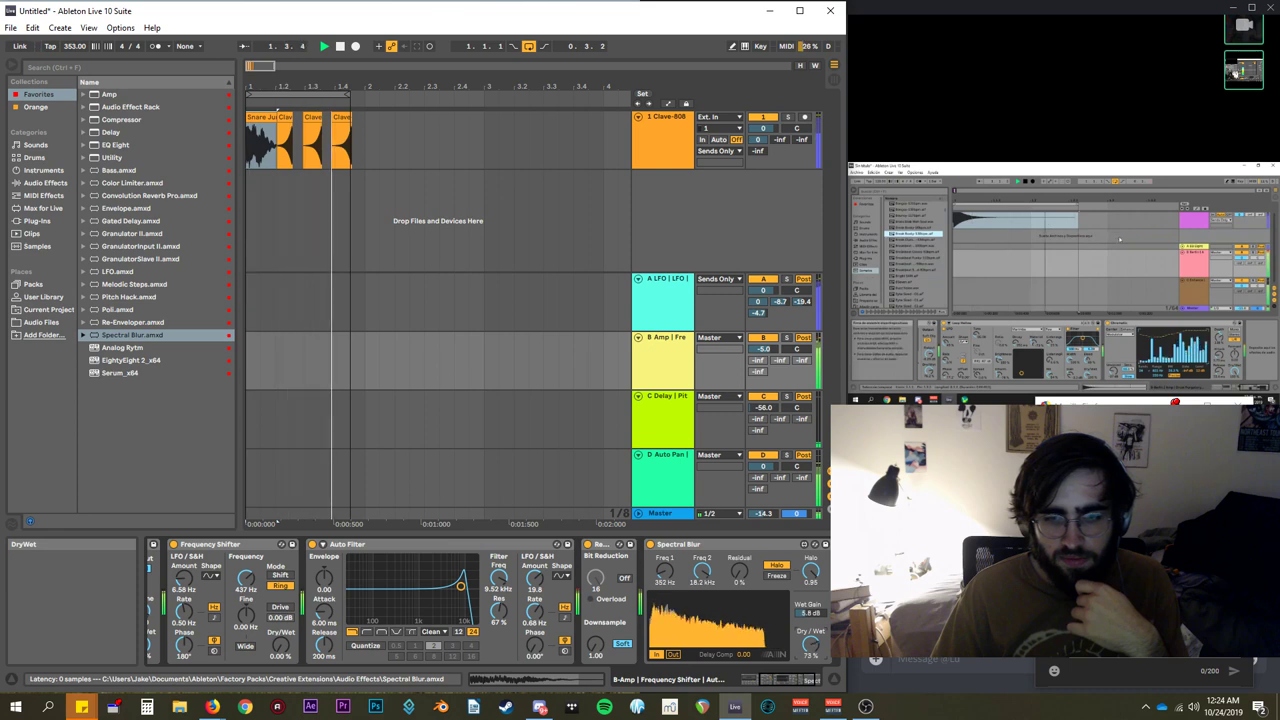
left_click_drag(813, 649, 813, 653)
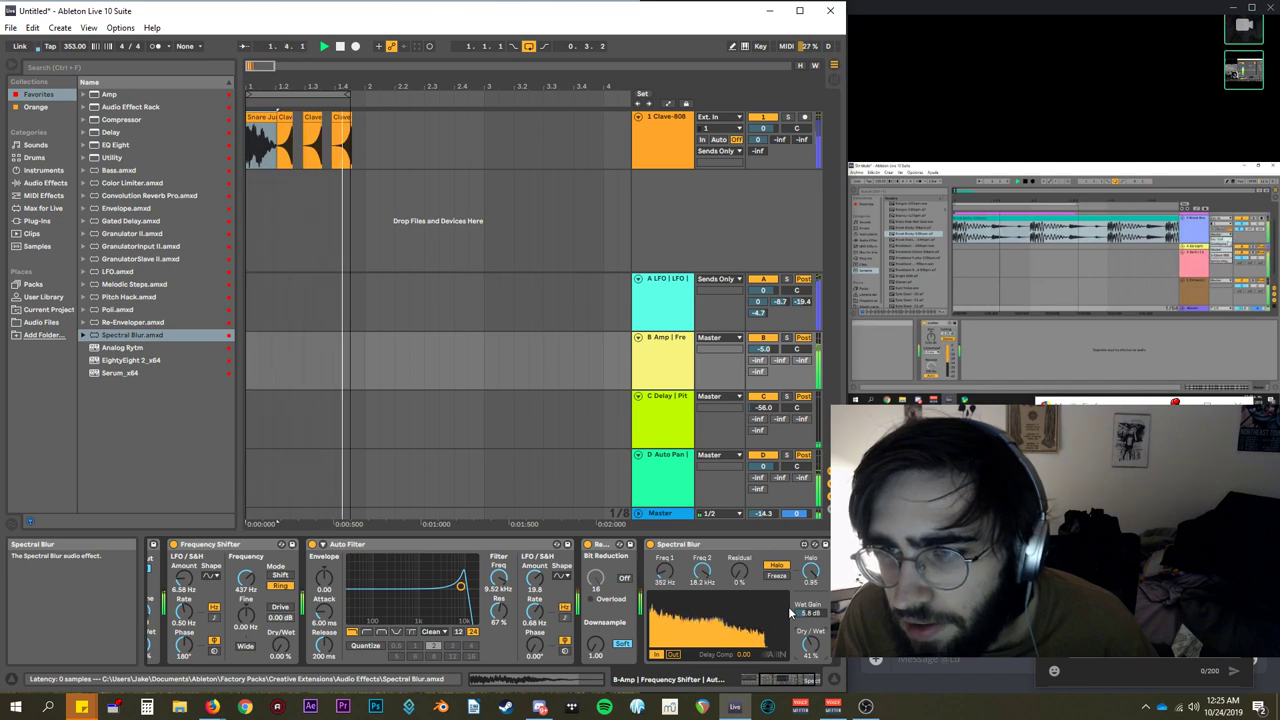
key("space")
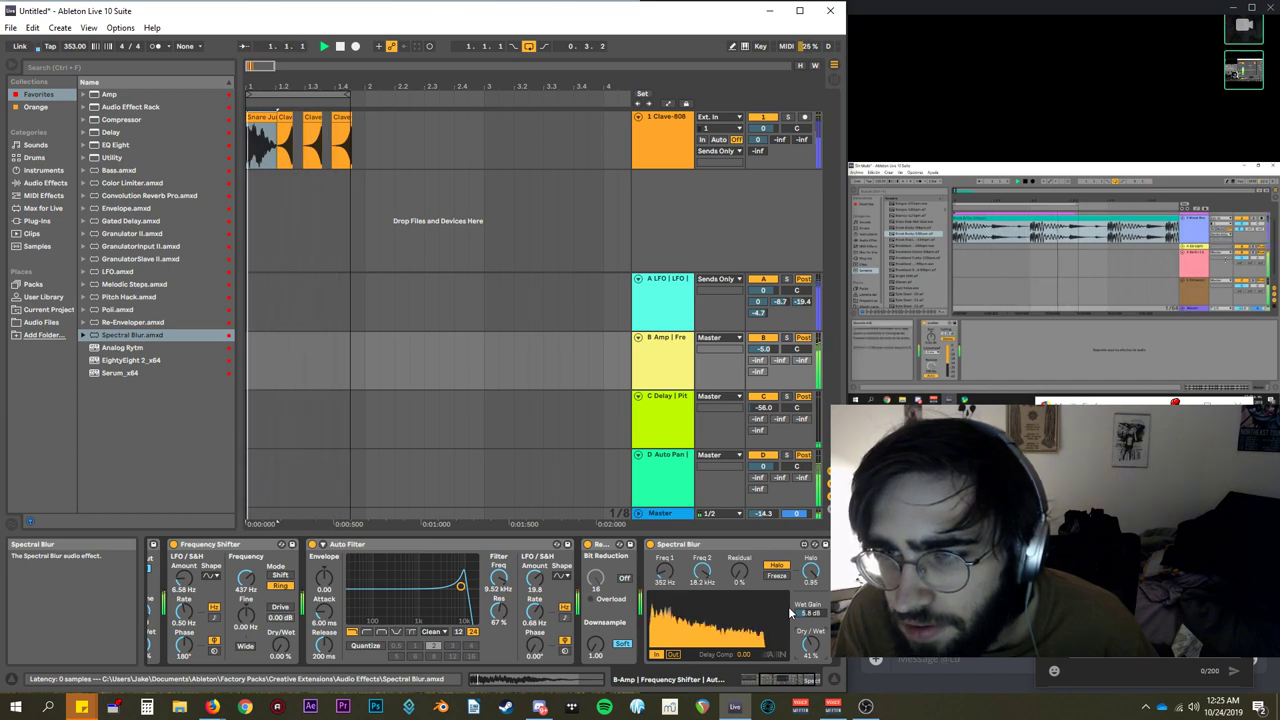
key("space")
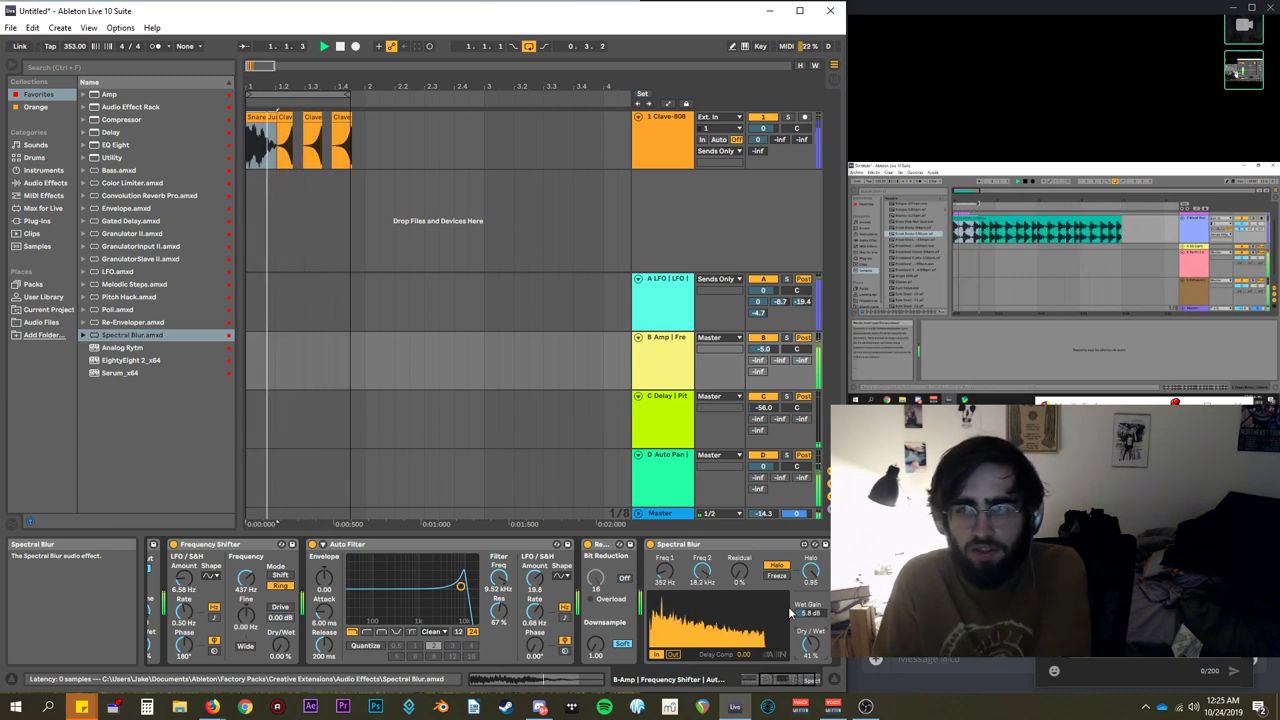
Turn the Master track volume all the way down to -inf.
left_click(766, 502)
left_click_drag(763, 513, 763, 590)
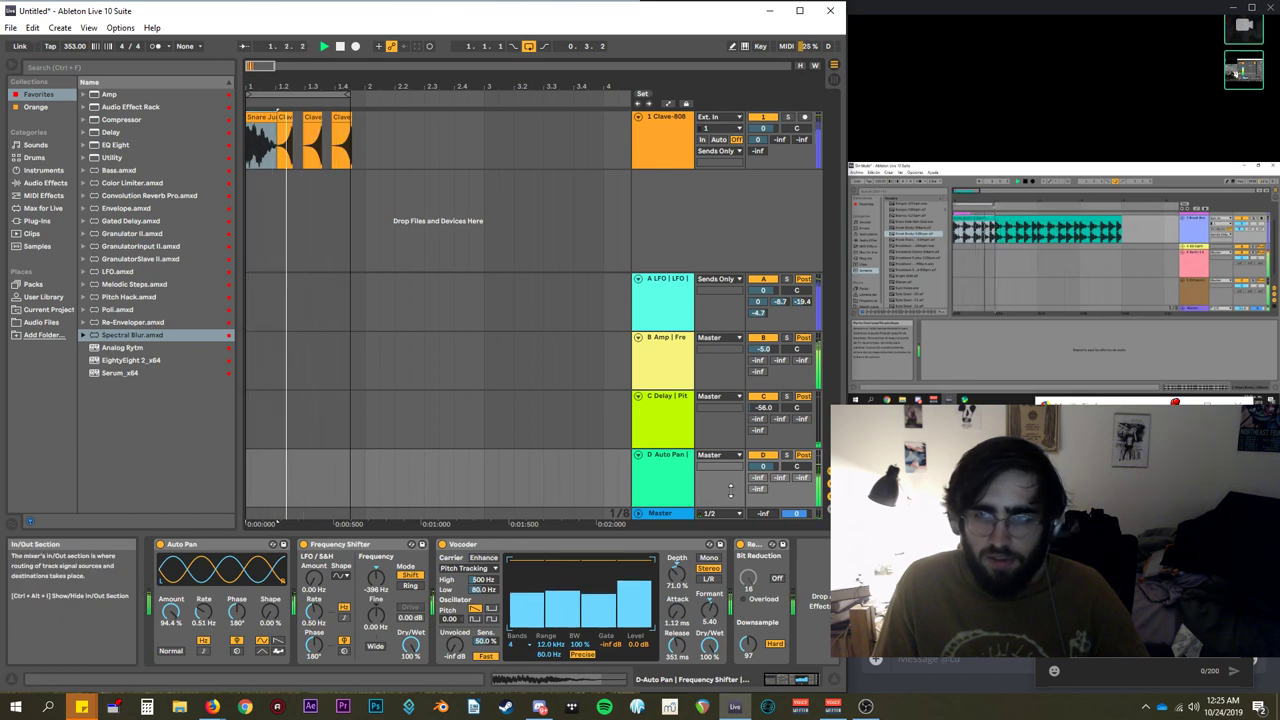
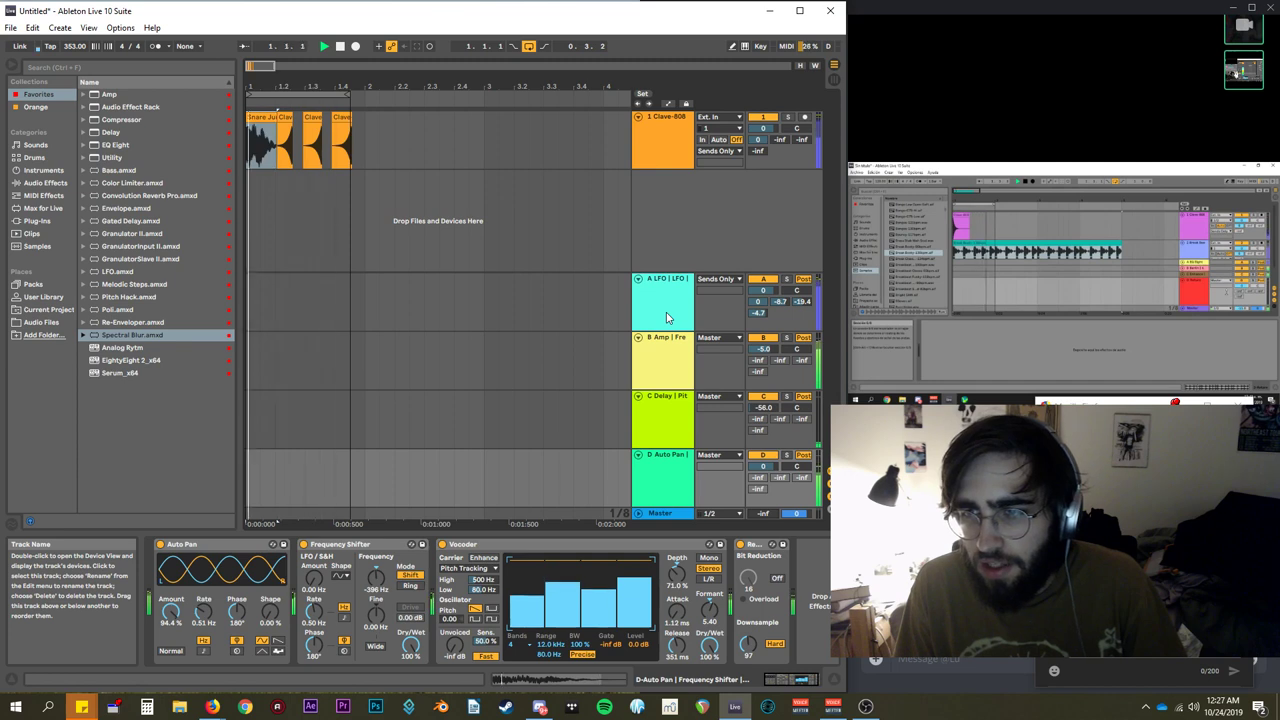
right_click(1168, 290)
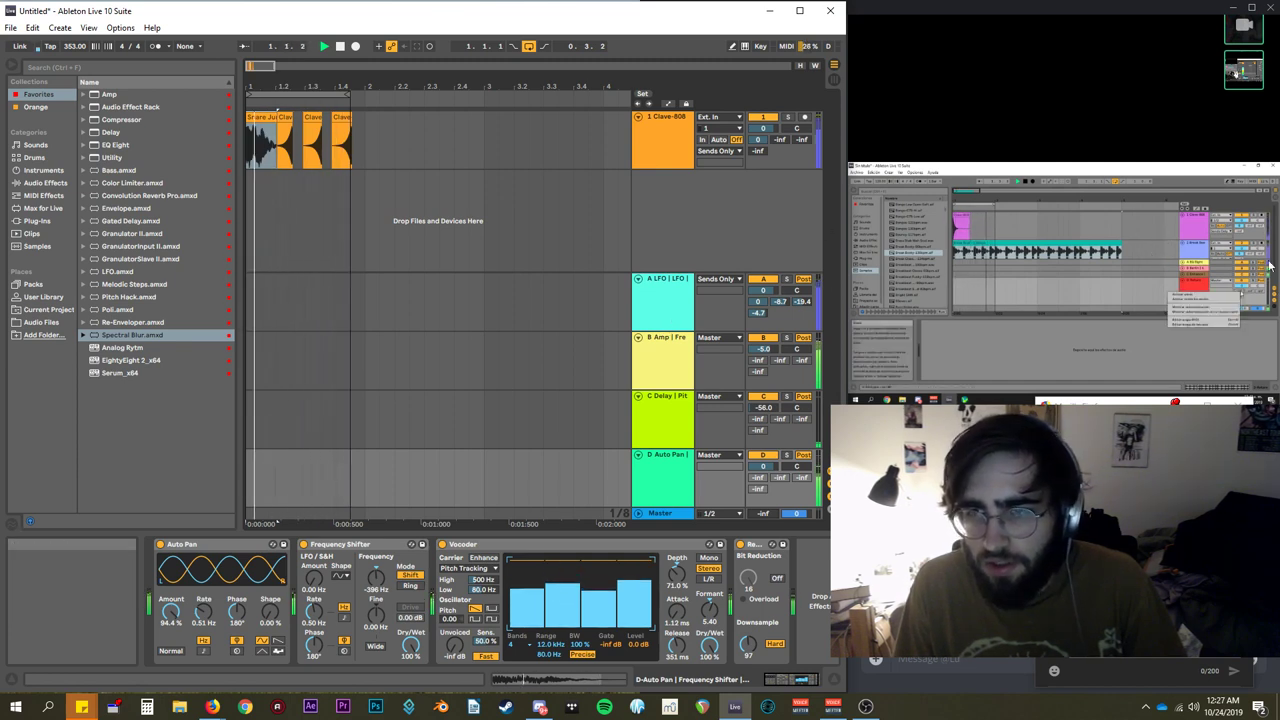
left_click(1190, 258)
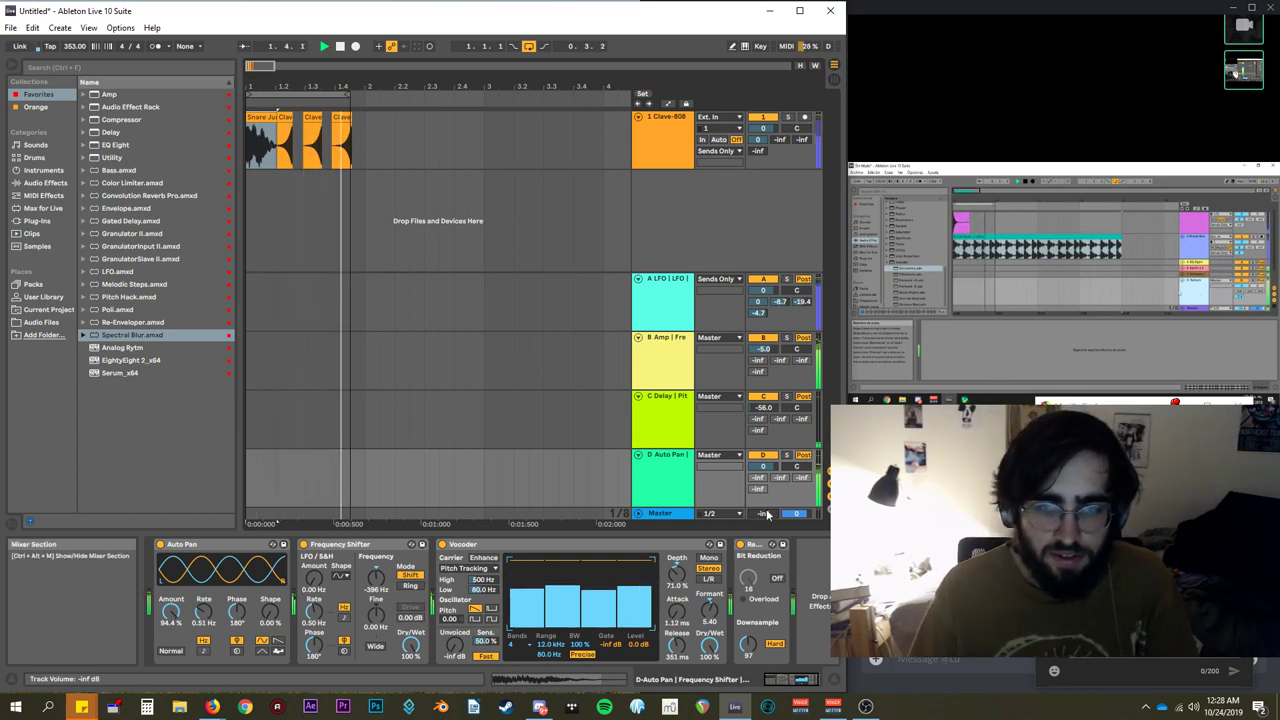
Raise the Master volume to -13.9 dB and extend the arrangement loop to a length of 2.2.0.
left_click_drag(767, 514, 767, 464)
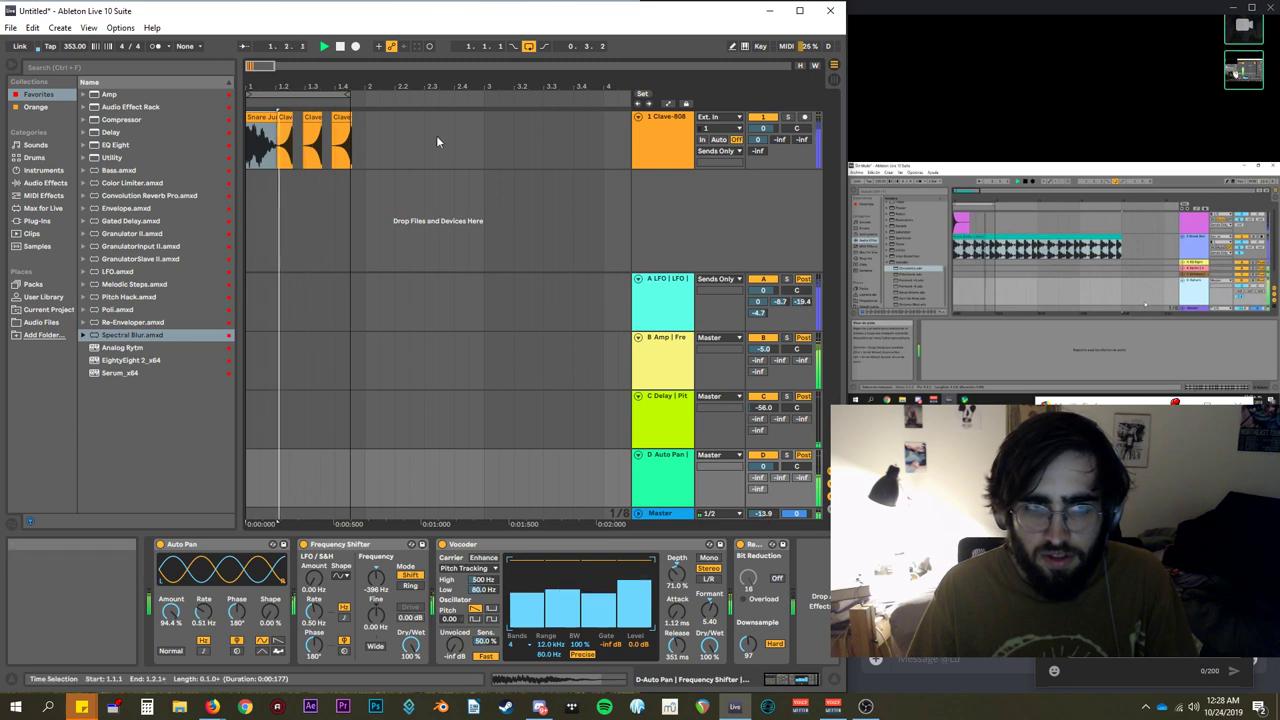
left_click(347, 94)
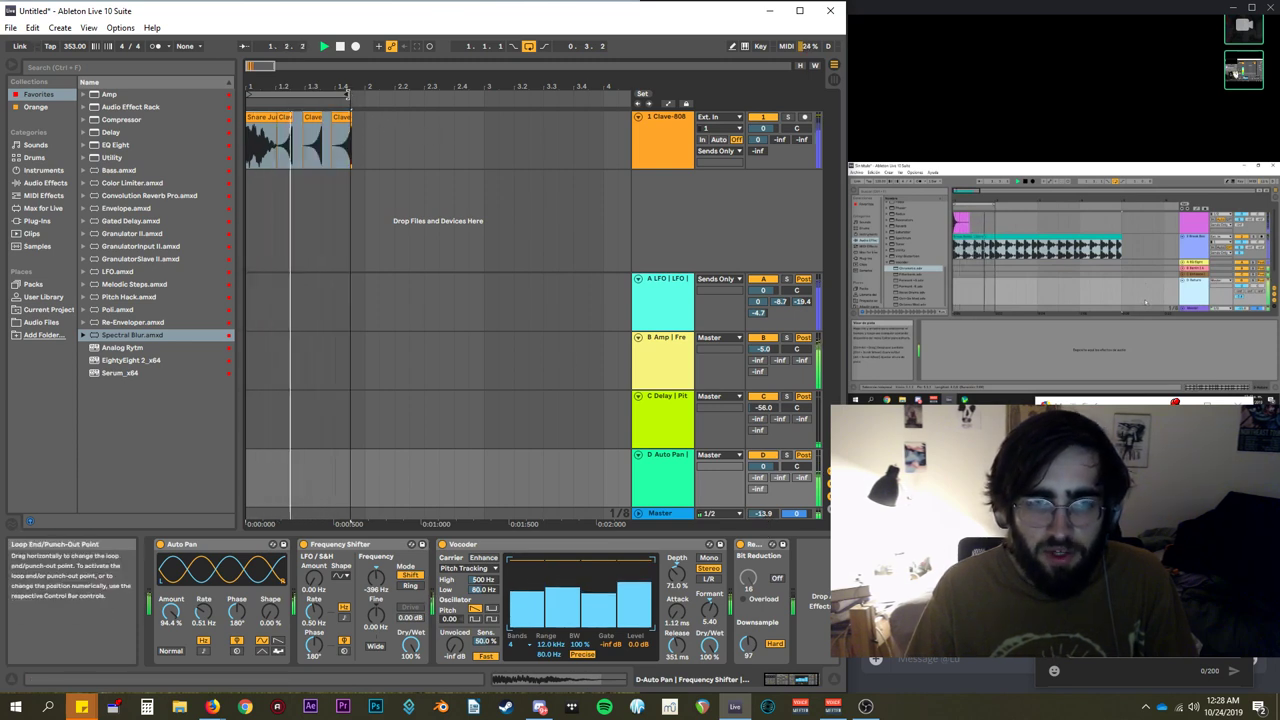
left_click_drag(346, 92, 538, 93)
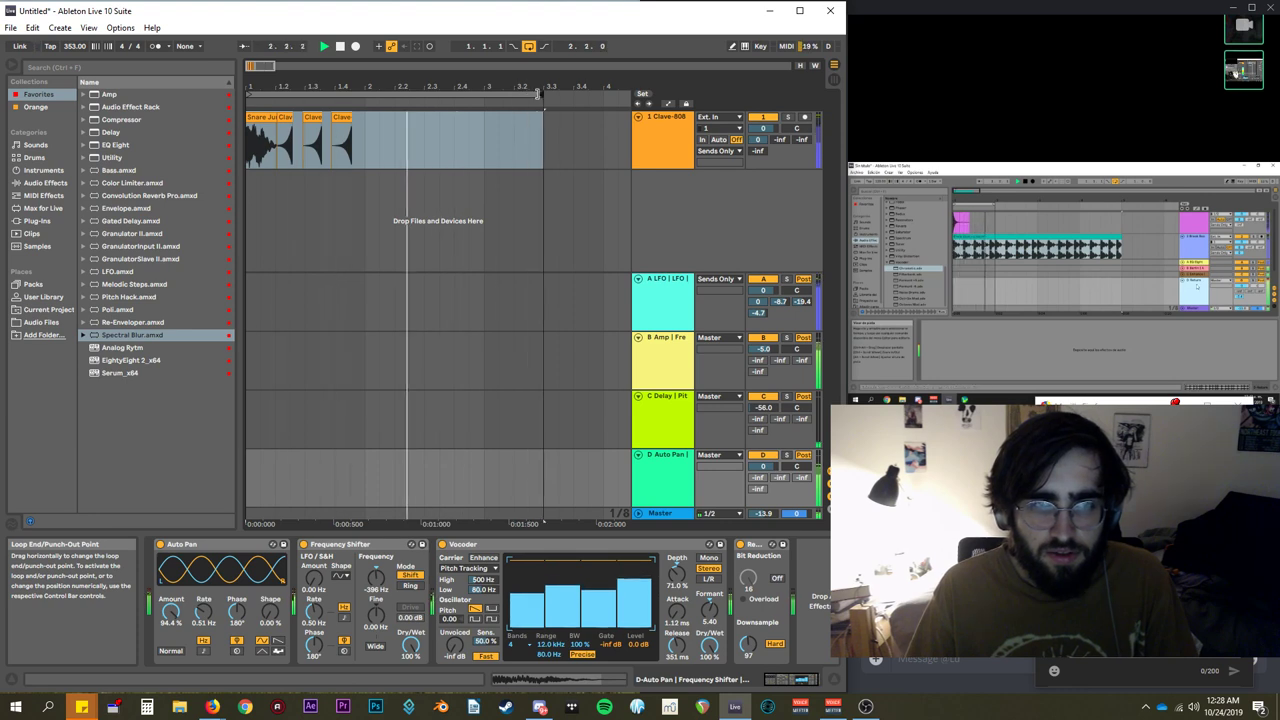
Deactivate the Erosion, Pedal, Pitch Hack, Delay and Redux devices on return C.
left_click(671, 432)
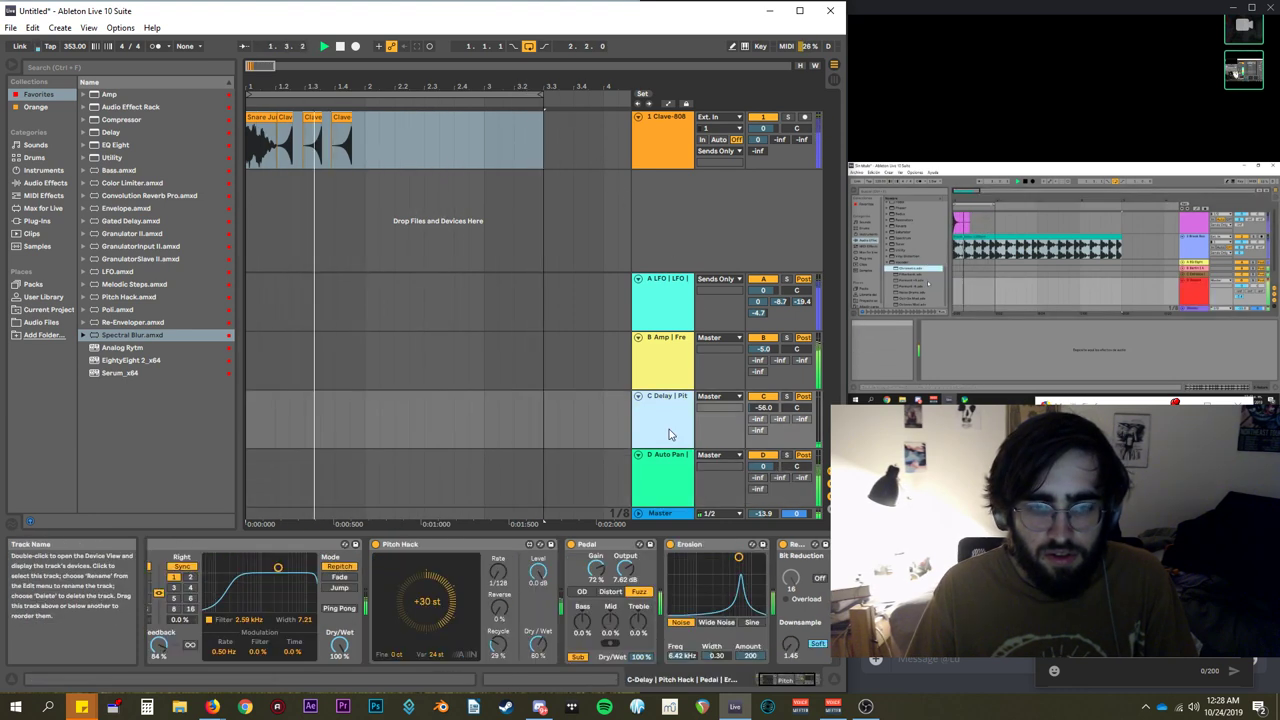
left_click(671, 545)
left_click(571, 545)
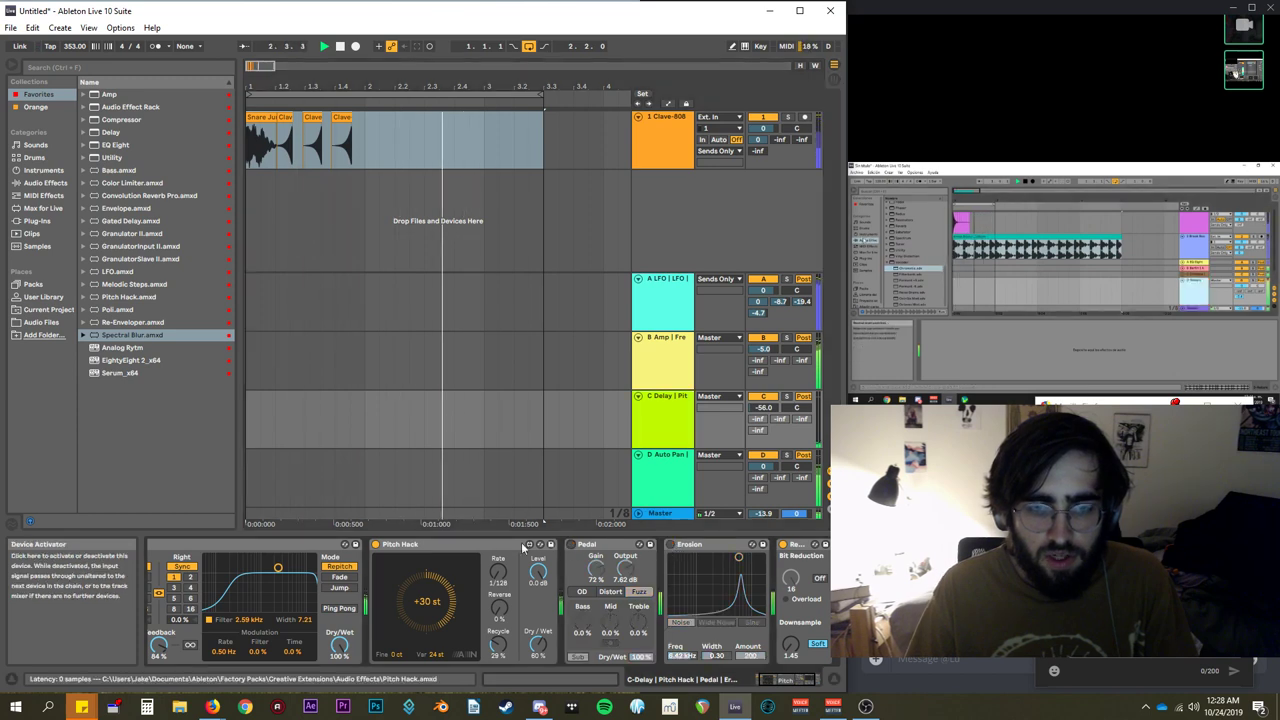
left_click(375, 545)
scroll(416, 551, "up", 1)
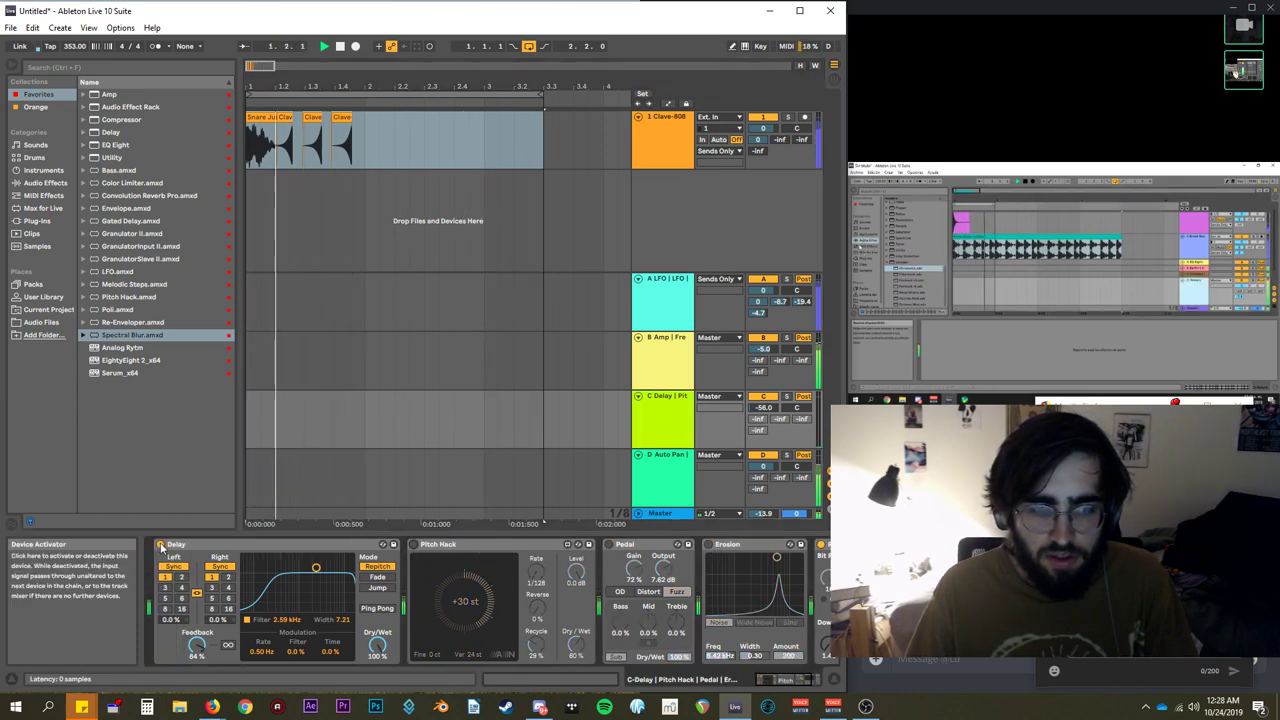
left_click(161, 545)
left_click(741, 545)
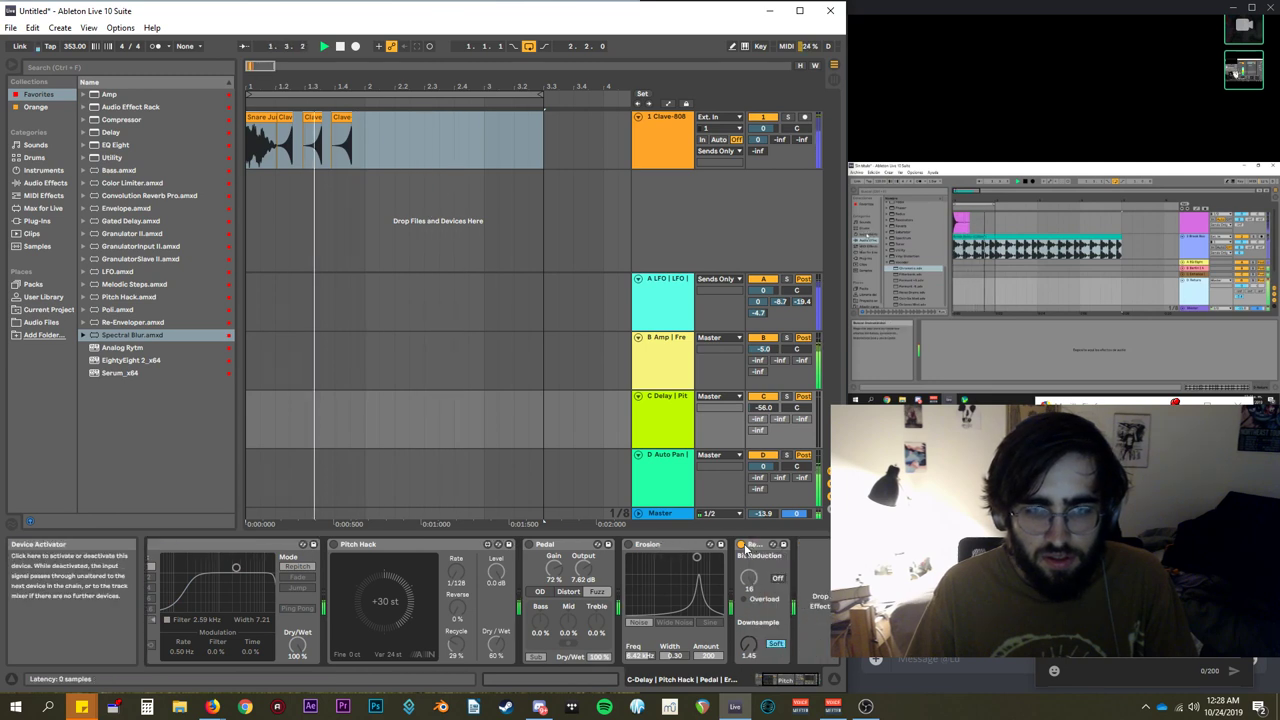
Deactivate Spectral Blur and Auto Filter on return B, and the Vocoder on return D.
left_click(663, 349)
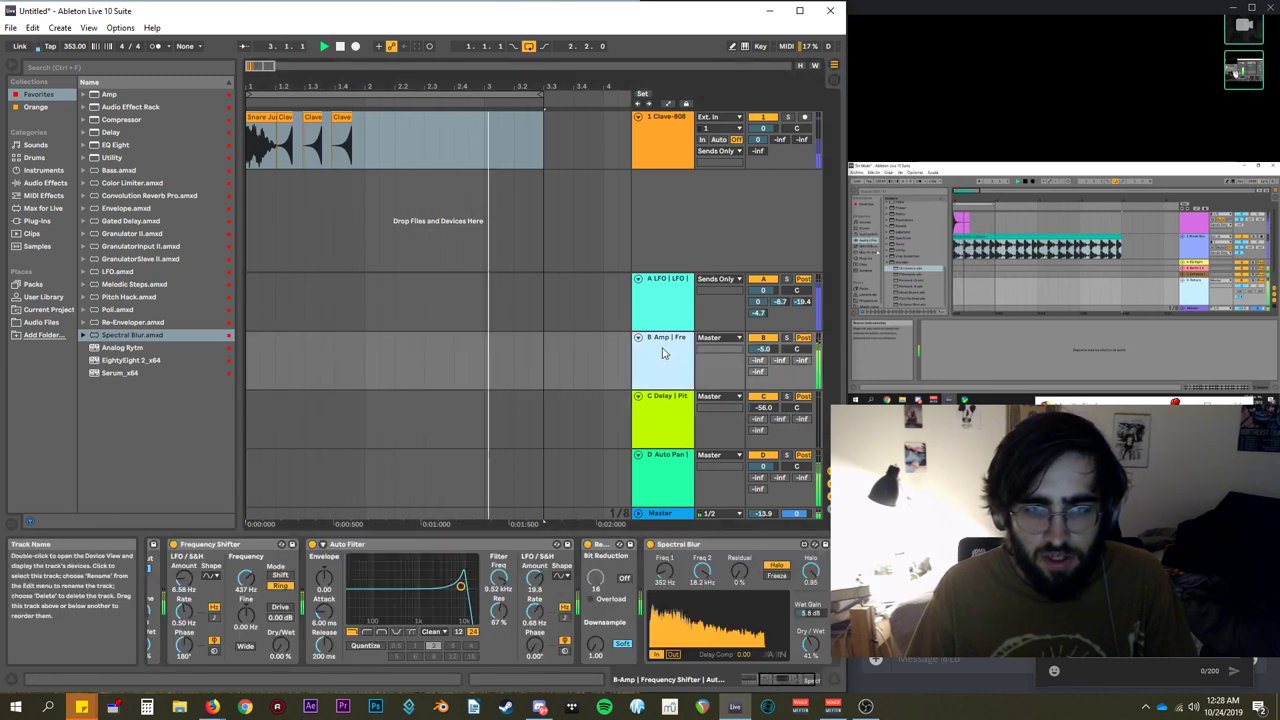
left_click(649, 544)
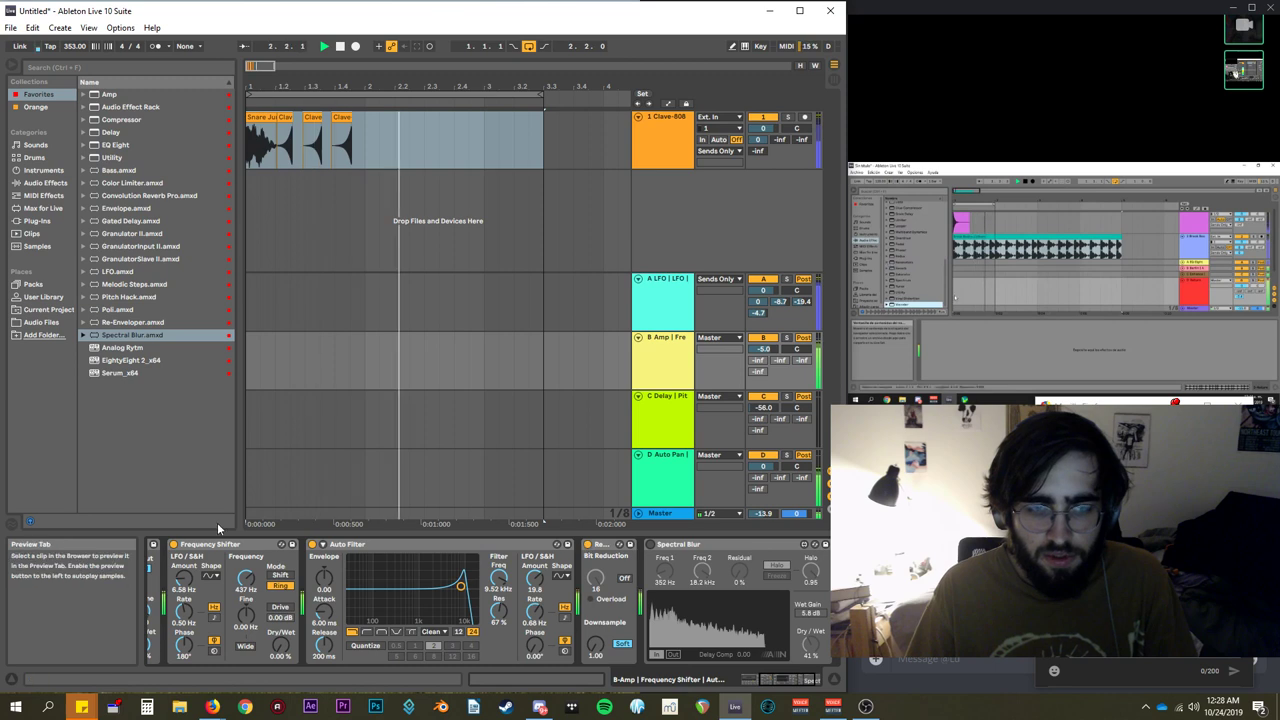
scroll(290, 580, "up", 3)
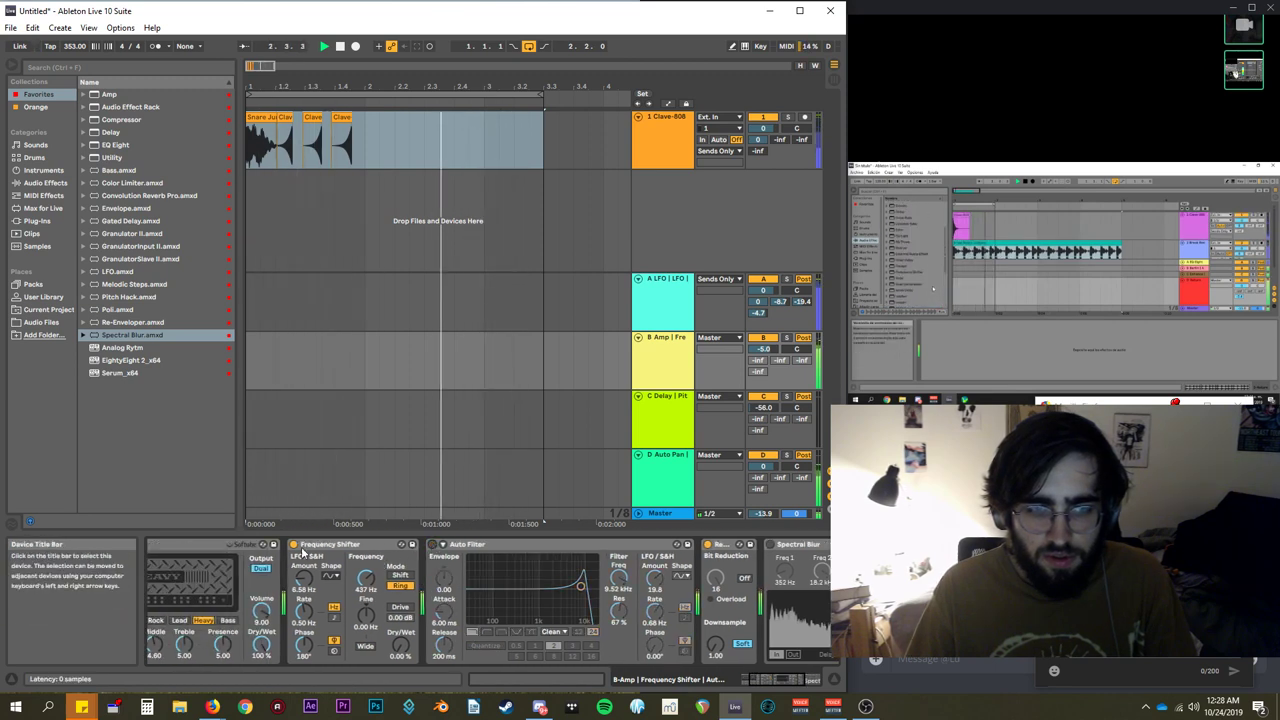
left_click(671, 458)
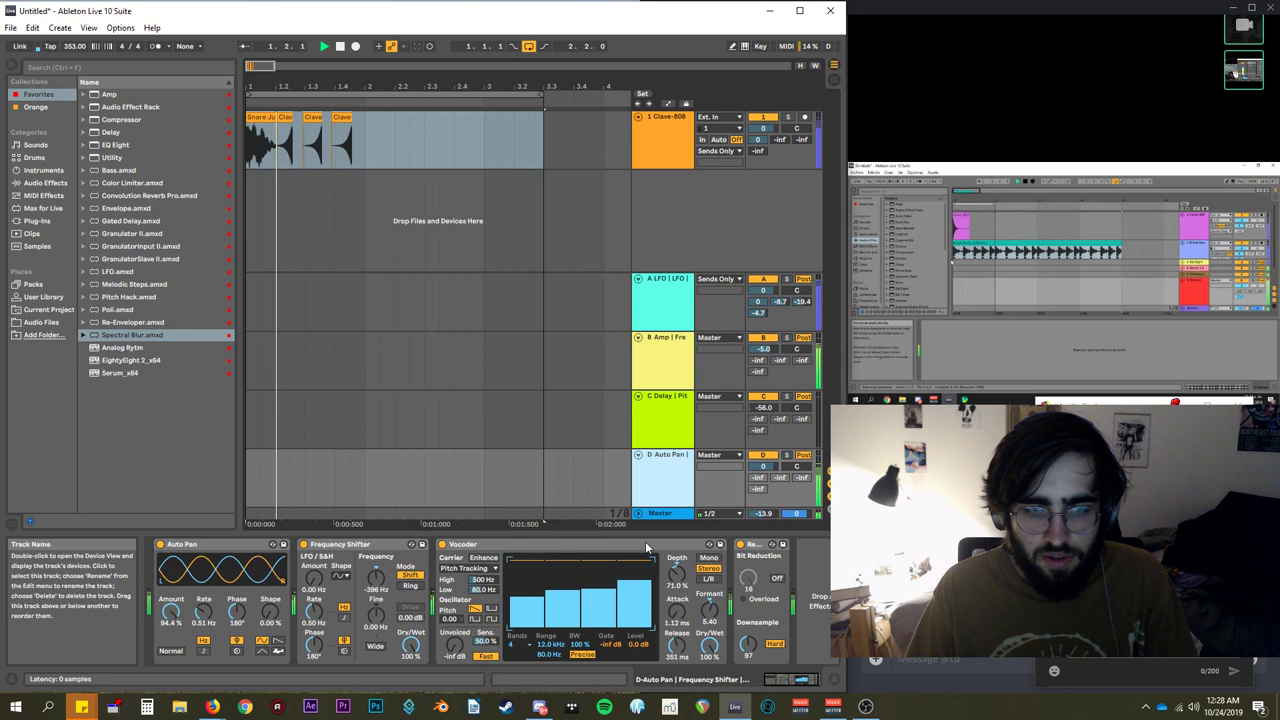
left_click(442, 544)
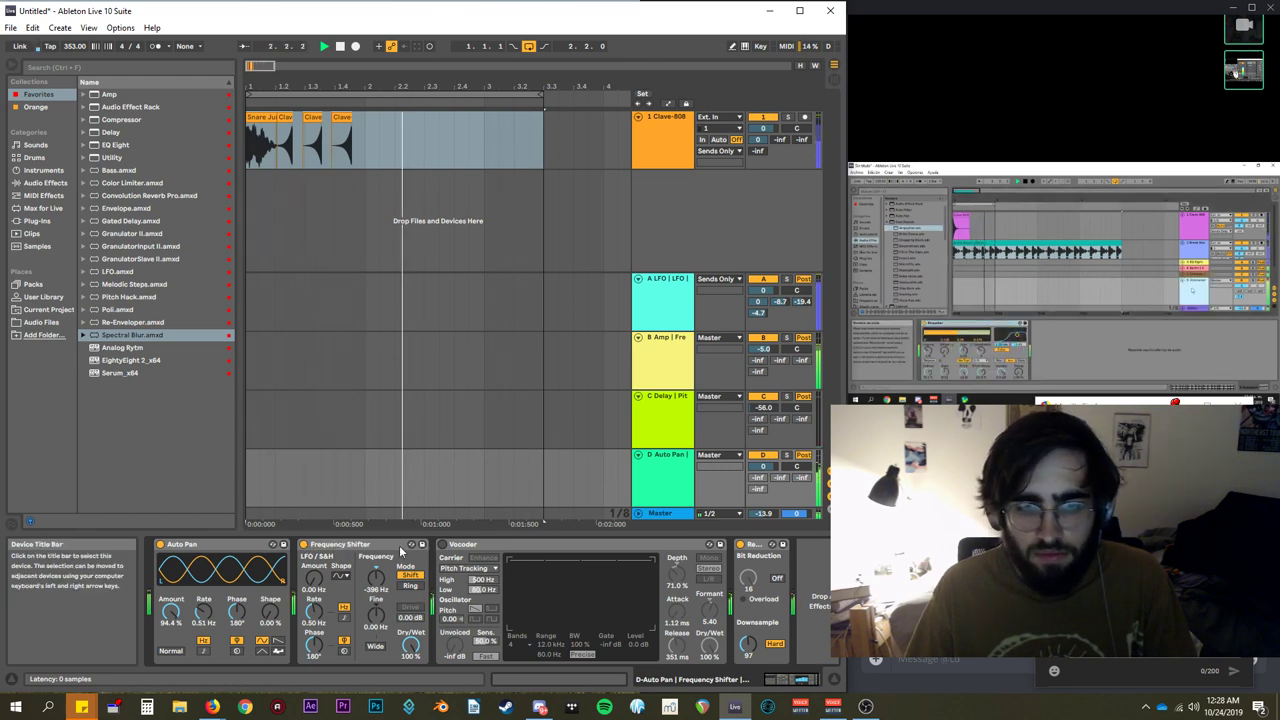
Deactivate both LFO devices on return A and the Auto Pan on return D.
left_click(679, 293)
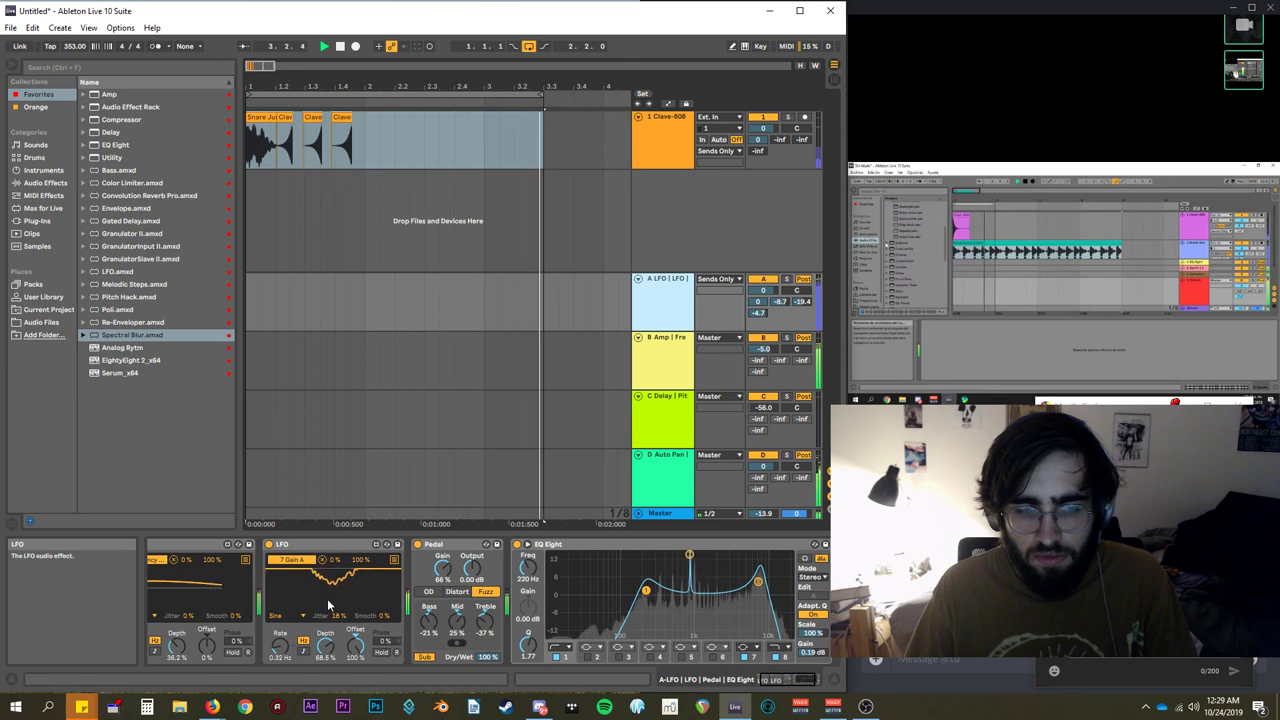
left_click_drag(328, 605, 380, 617)
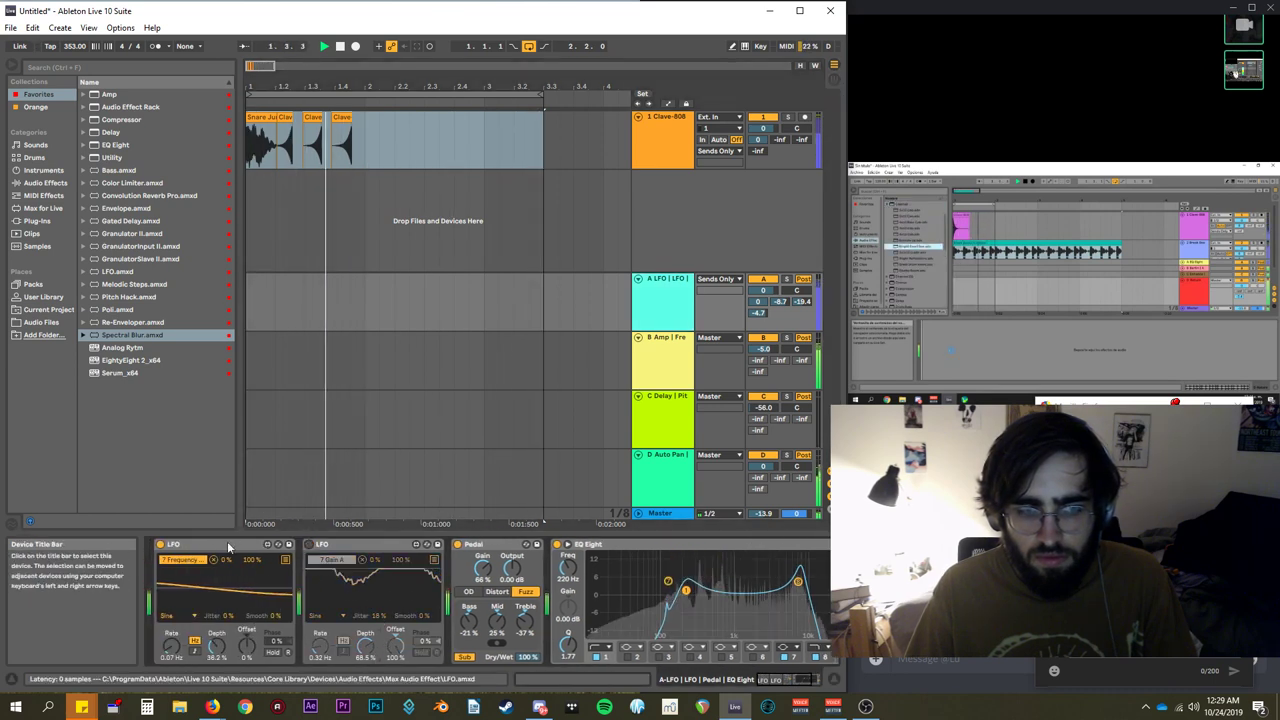
left_click(673, 479)
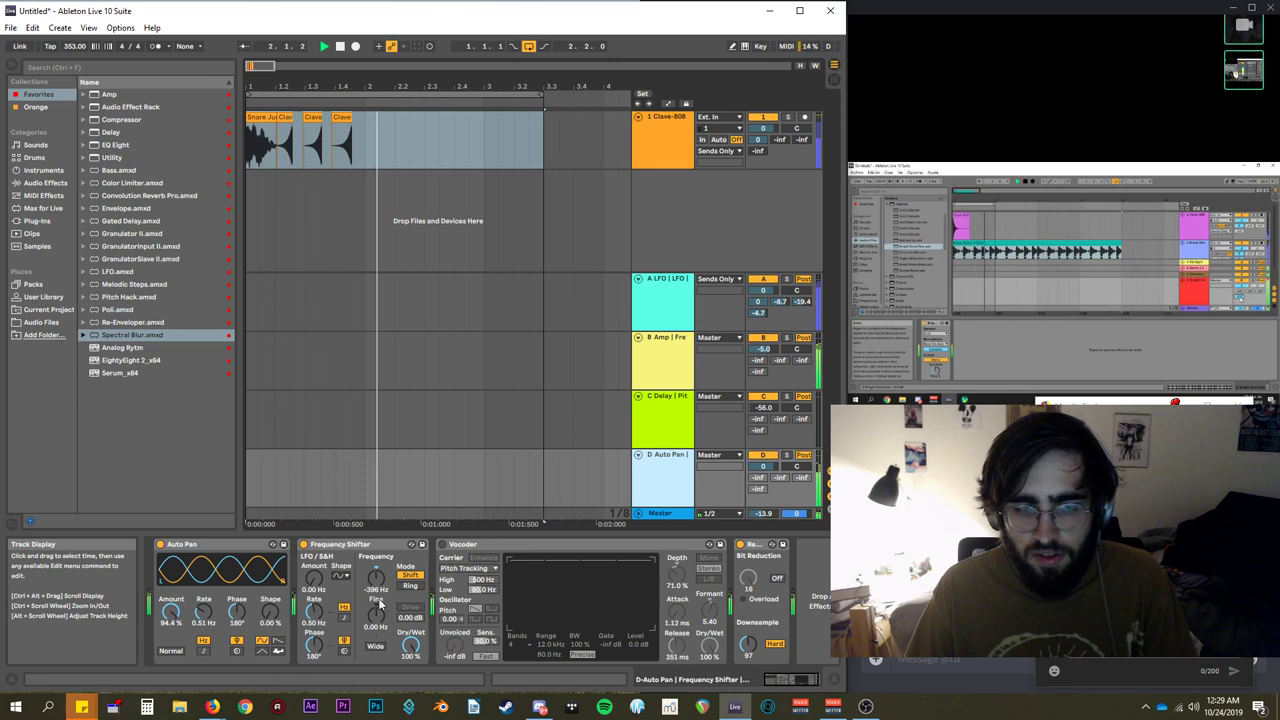
left_click(161, 544)
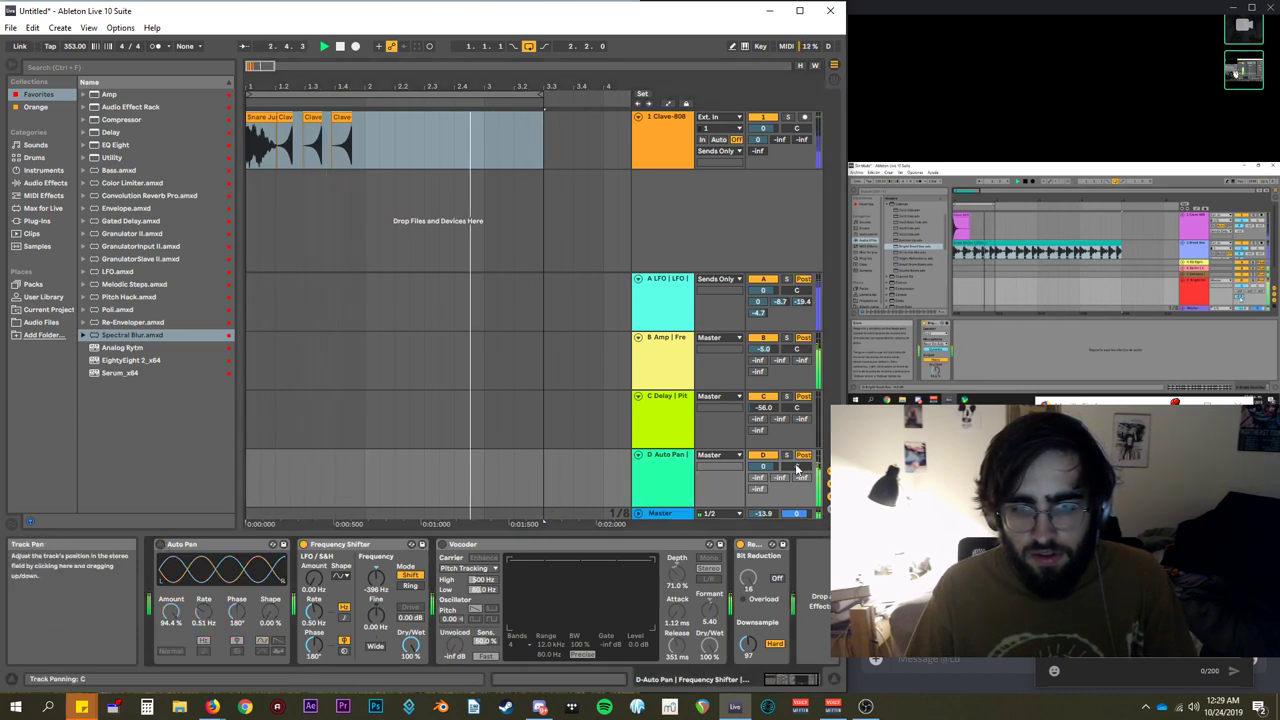
Rebalance the returns by setting return D's volume to -15.6 dB and return C's volume to 3.3 dB.
left_click_drag(763, 466, 763, 469)
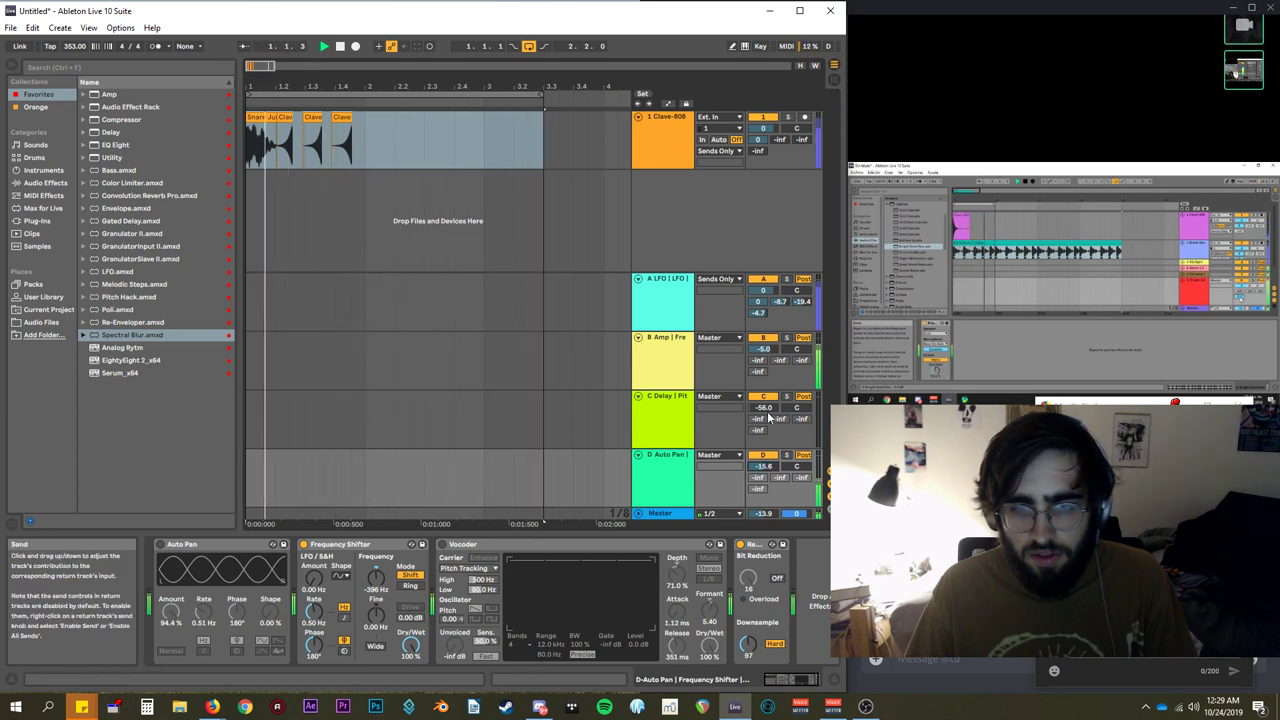
left_click_drag(768, 409, 768, 386)
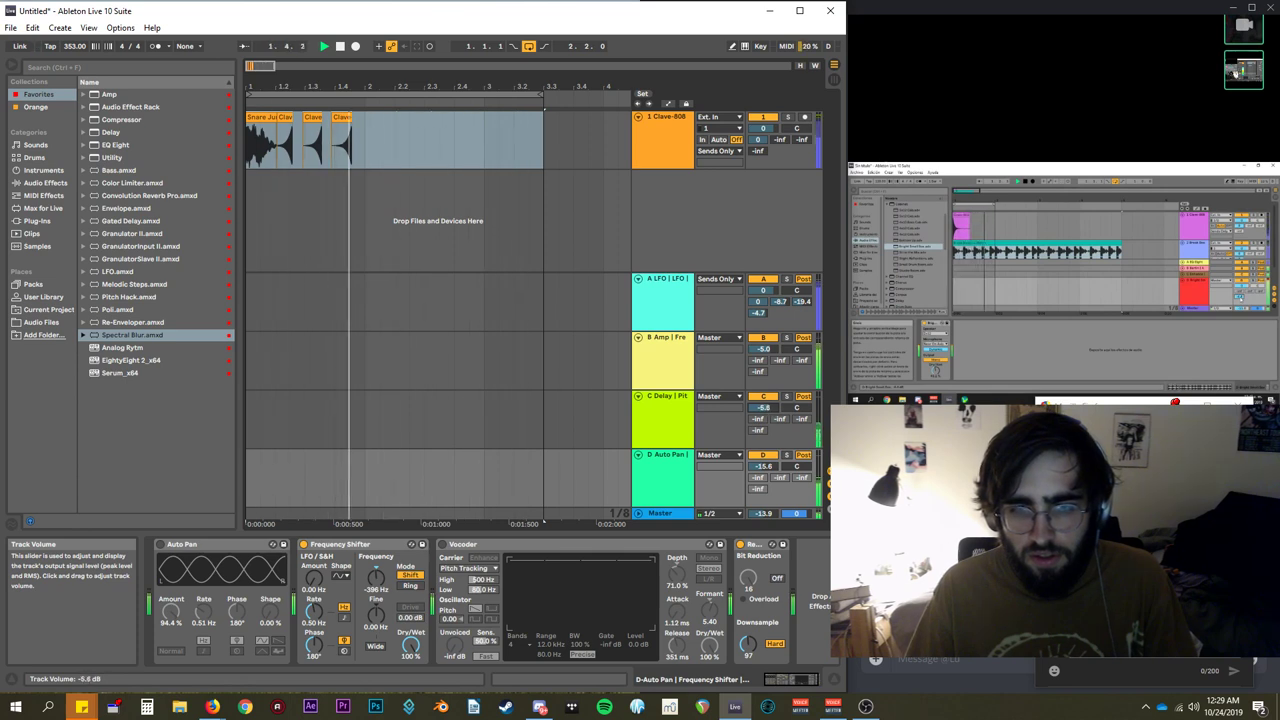
left_click_drag(763, 407, 763, 412)
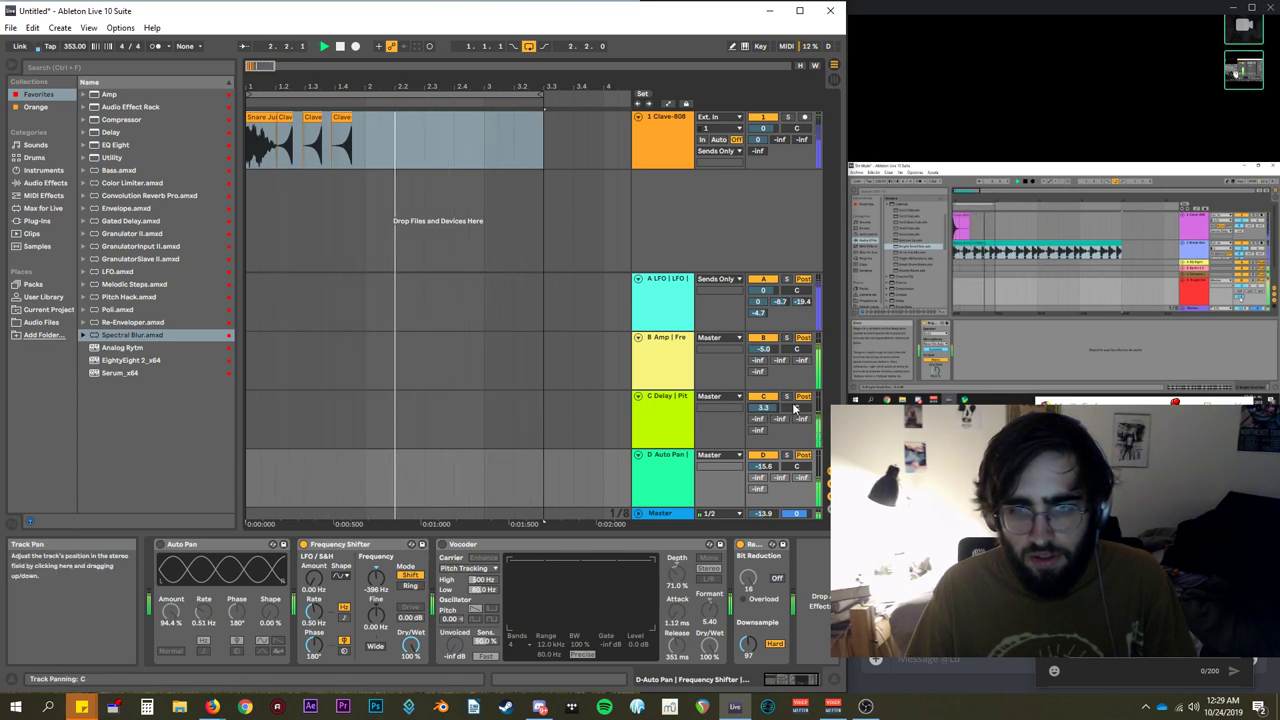
Add a Flanger from the Audio Effects category to the end of return C's effect chain.
left_click(667, 406)
scroll(605, 575, "up", 3)
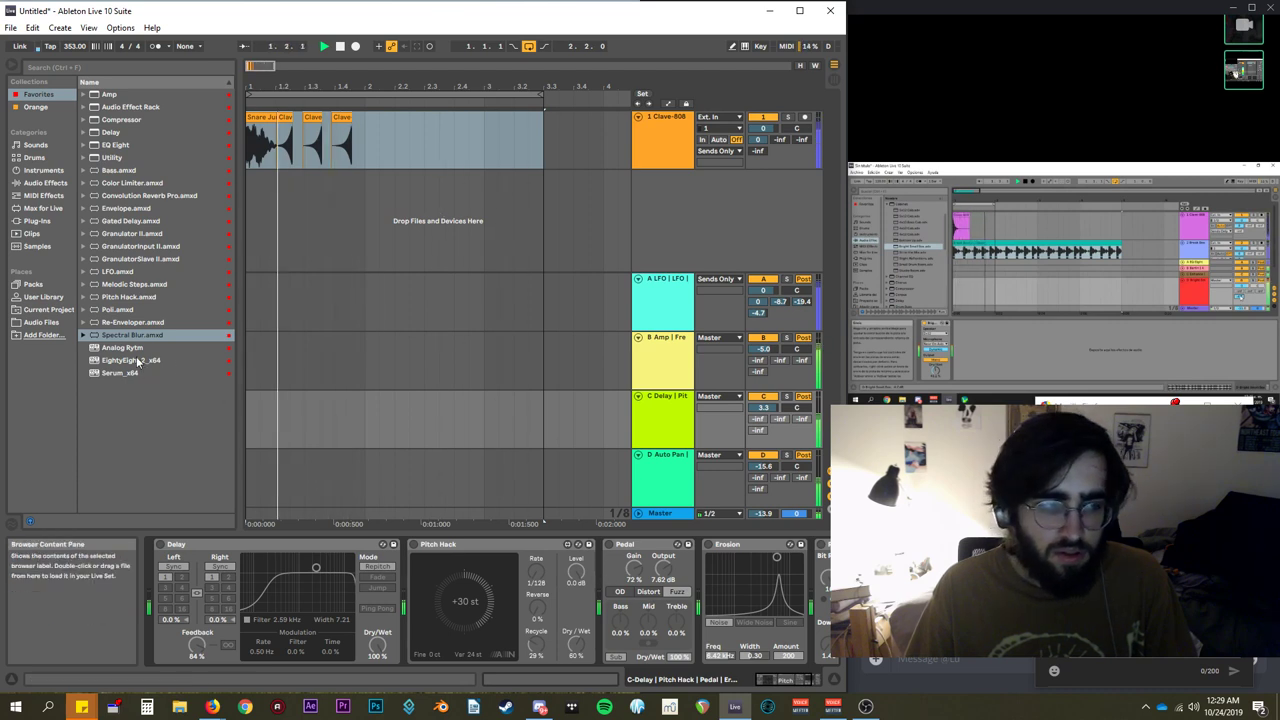
left_click(44, 182)
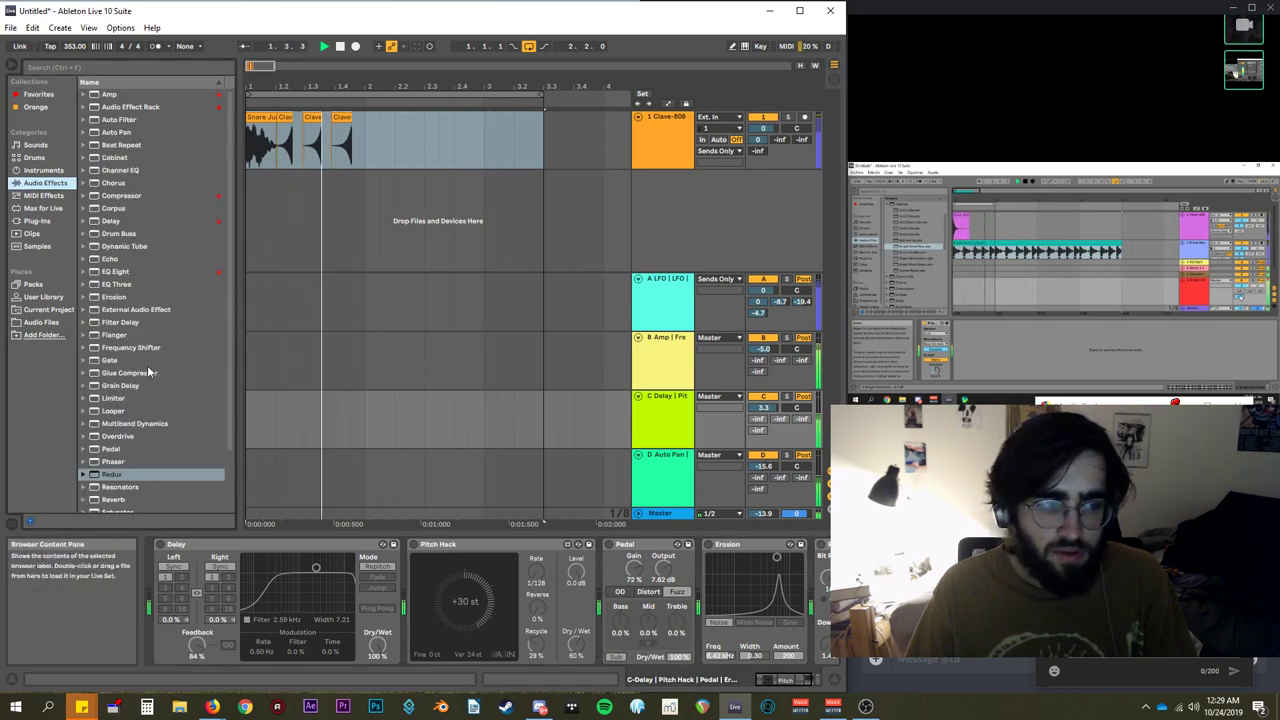
scroll(154, 385, "down", 2)
scroll(330, 600, "down", 3)
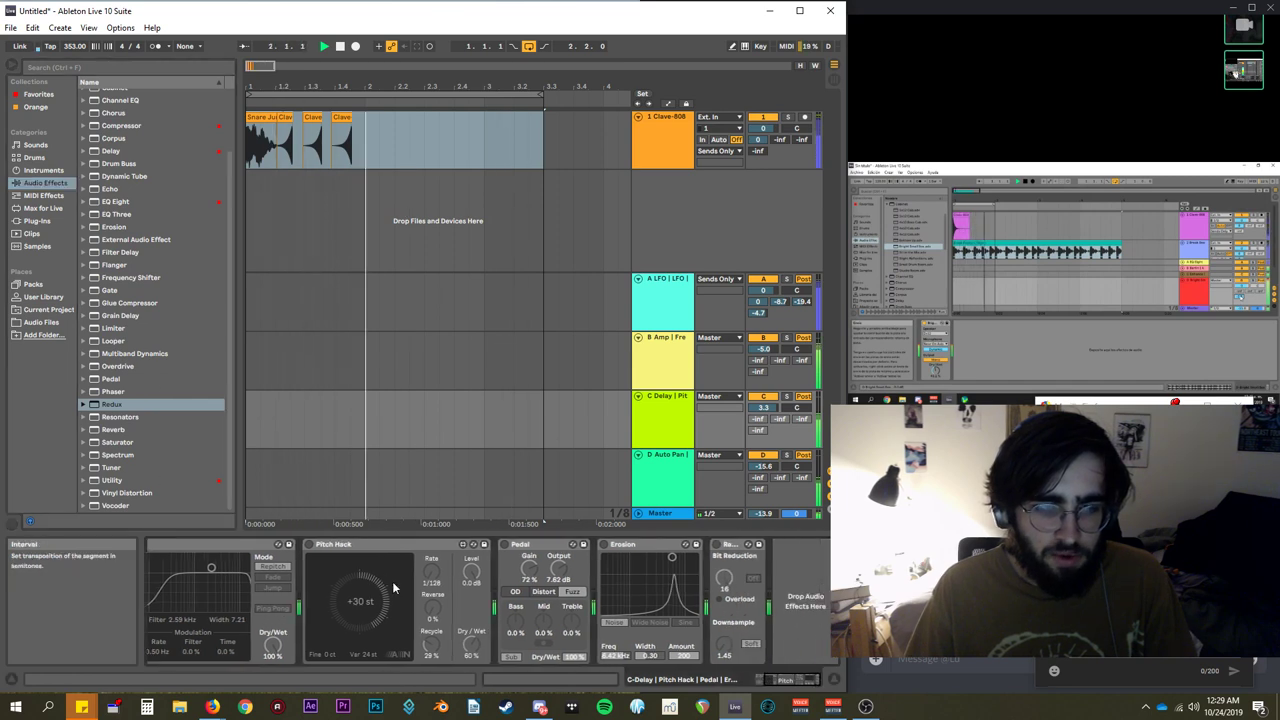
scroll(113, 448, "up", 3)
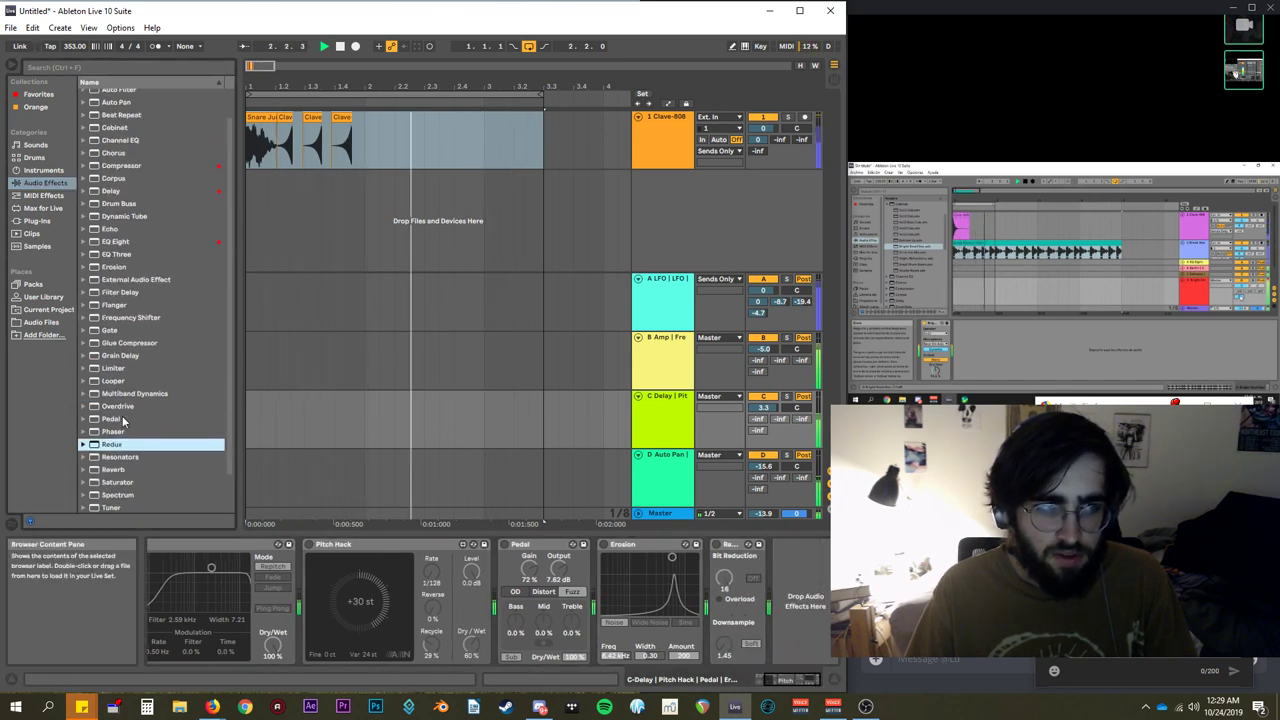
double_click(125, 332)
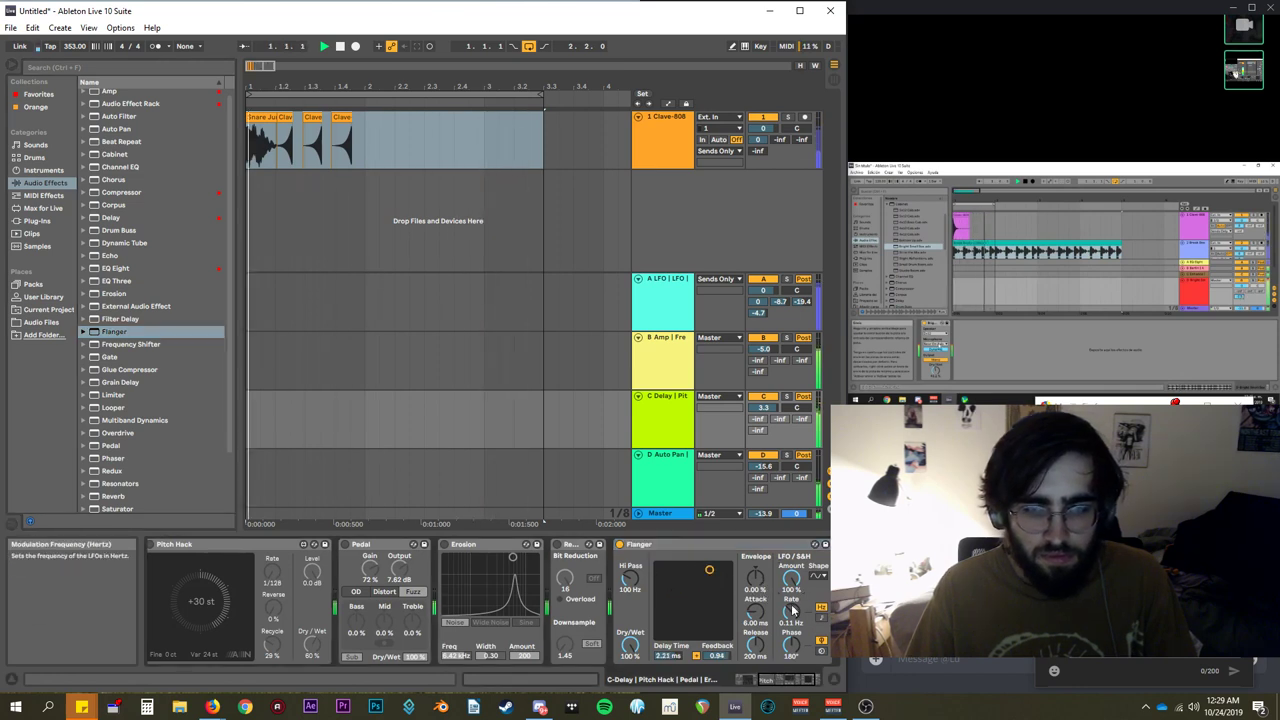
Set return C's Flanger to a 1.73 Hz LFO rate, 1.17 ms delay time and 0.98 feedback, and raise its Hi Pass.
mouse_move(791, 611)
left_mouse_down()
mouse_move(791, 591)
mouse_move(791, 620)
left_mouse_up()
left_click_drag(709, 569, 716, 598)
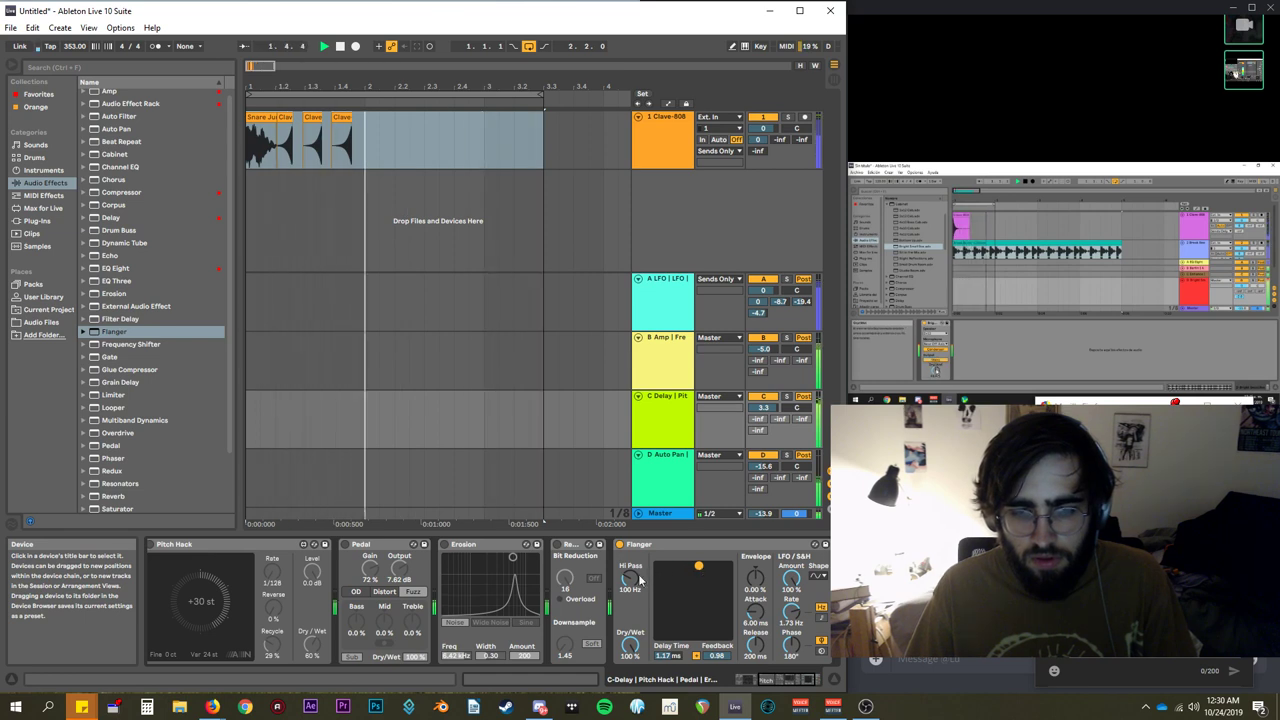
left_click_drag(631, 580, 631, 542)
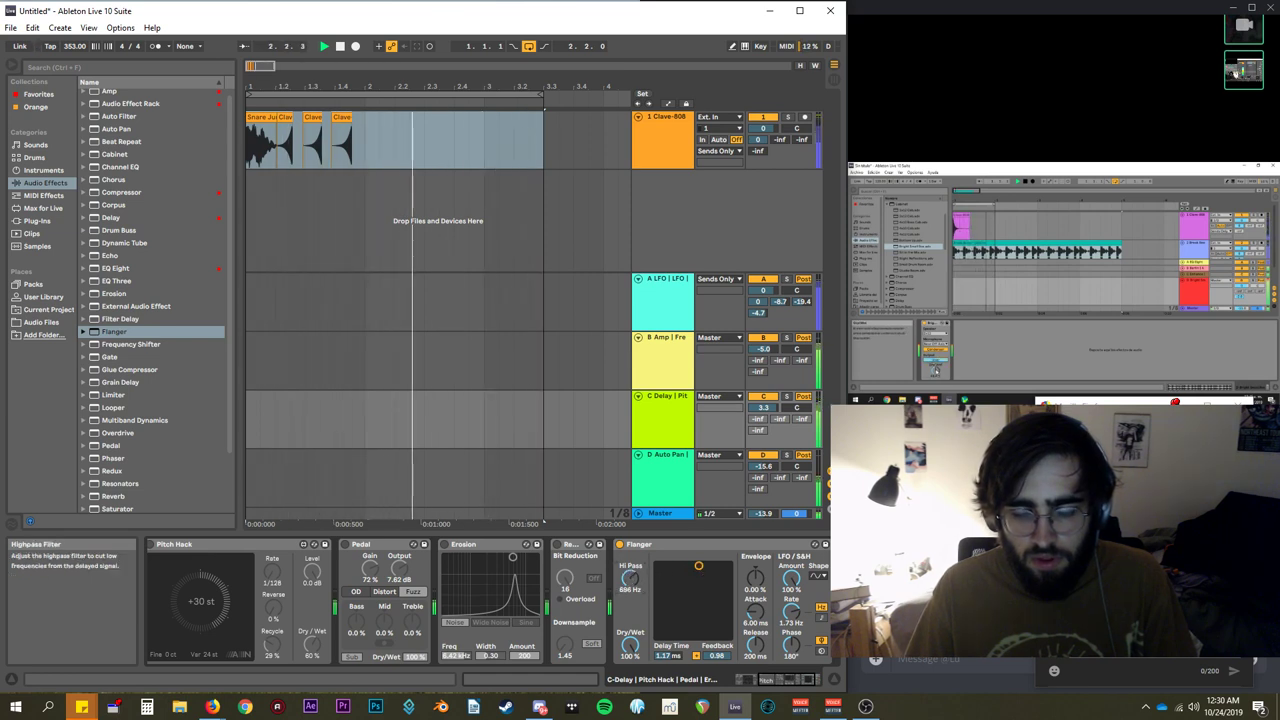
Reshape return A's EQ Eight by moving the high-cut band lower in frequency and setting band 1 to 15.3 Hz with a Q of 0.34.
left_click(666, 283)
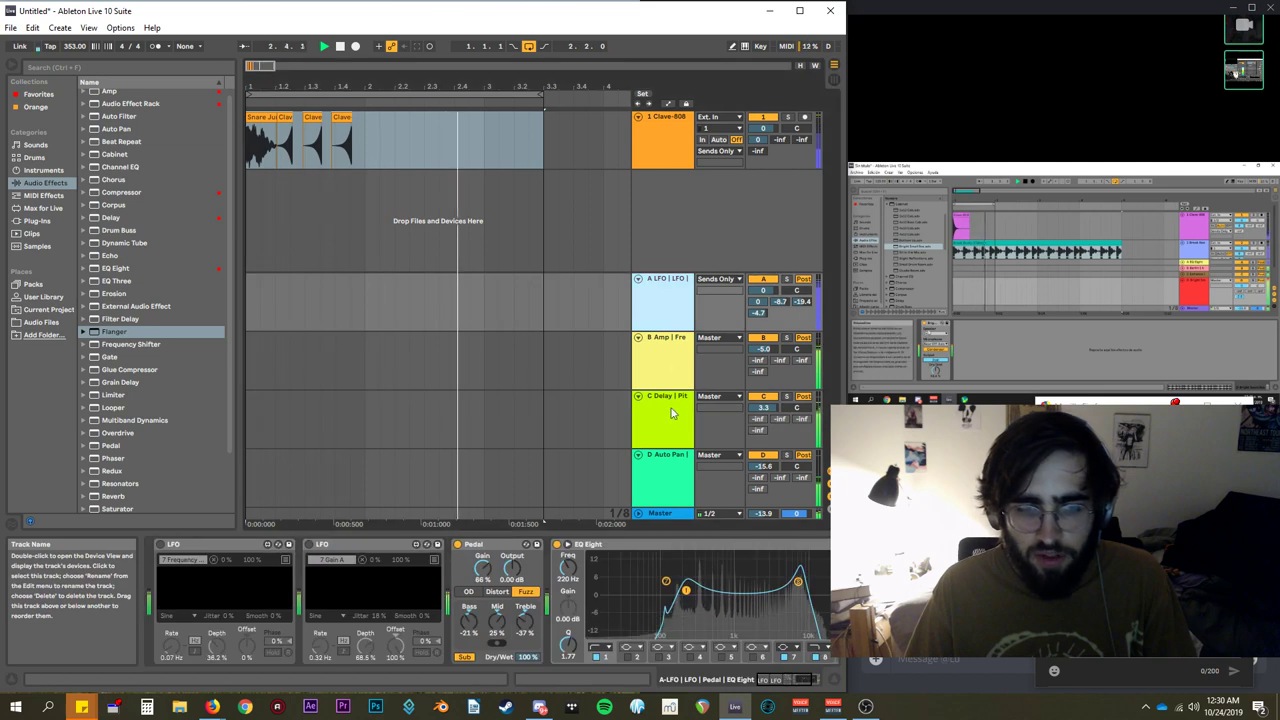
left_click(798, 582)
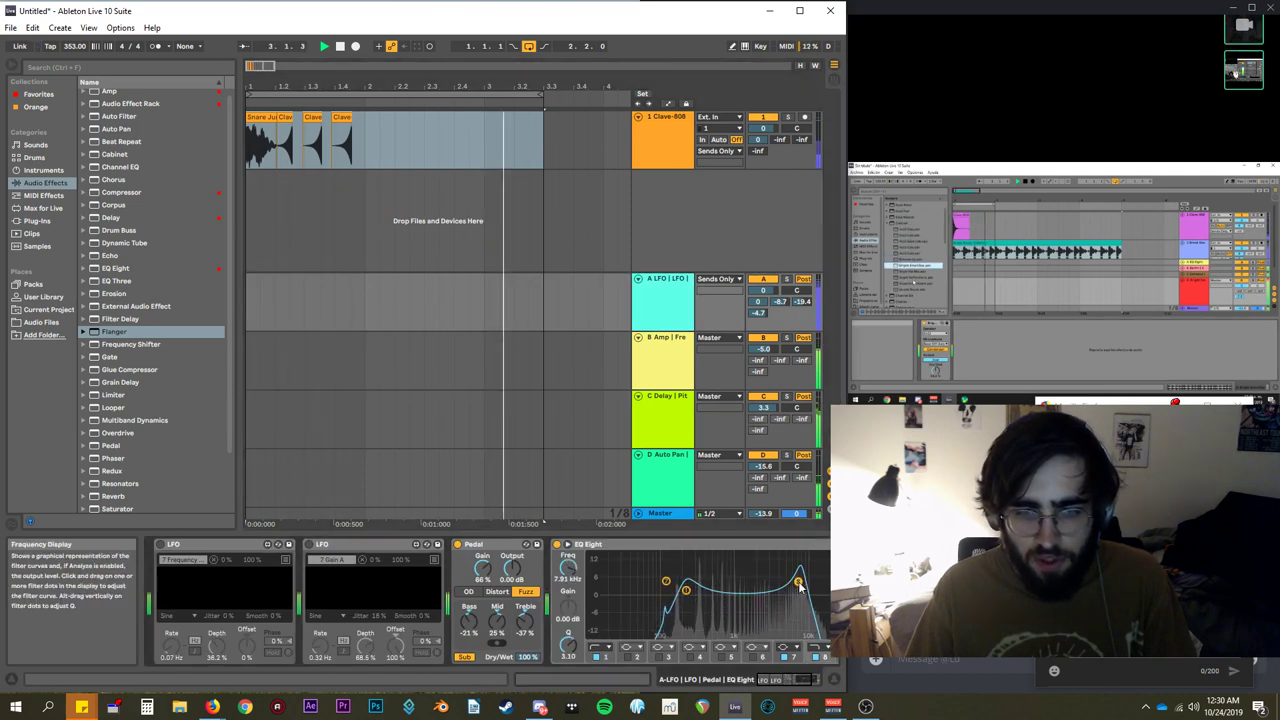
left_click_drag(798, 582, 720, 571)
left_click(686, 590)
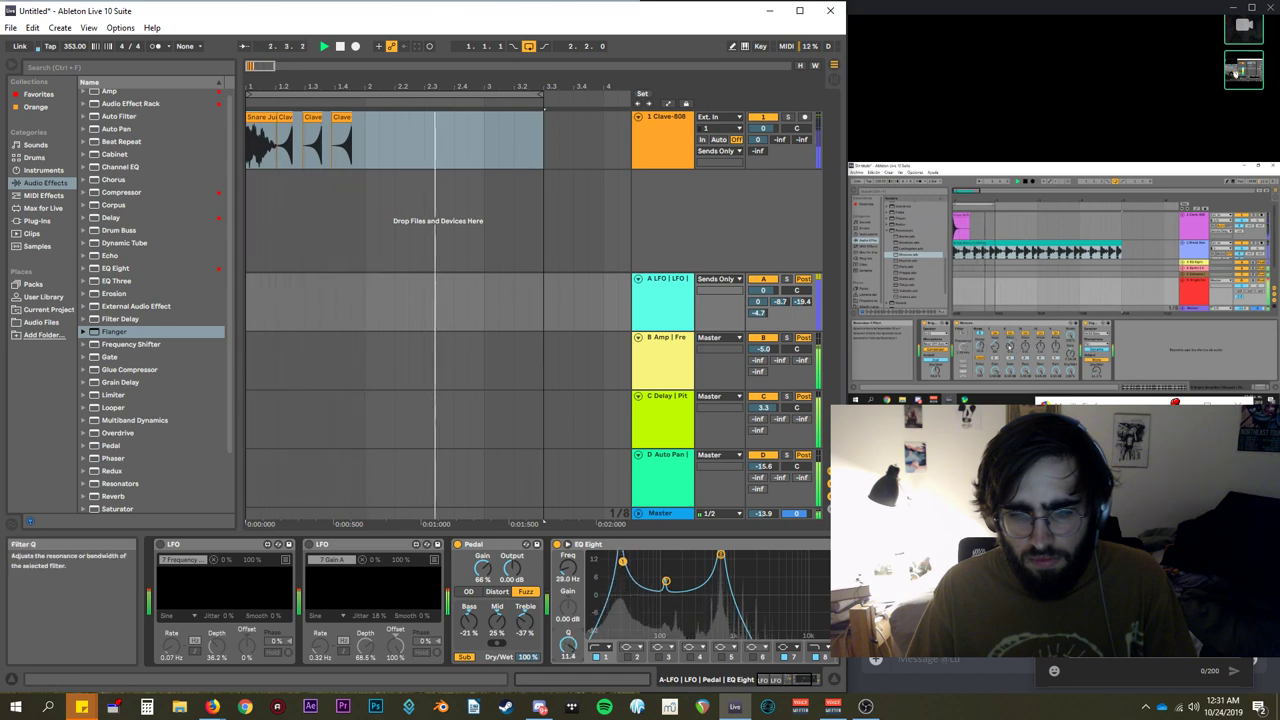
left_click_drag(567, 644, 567, 652)
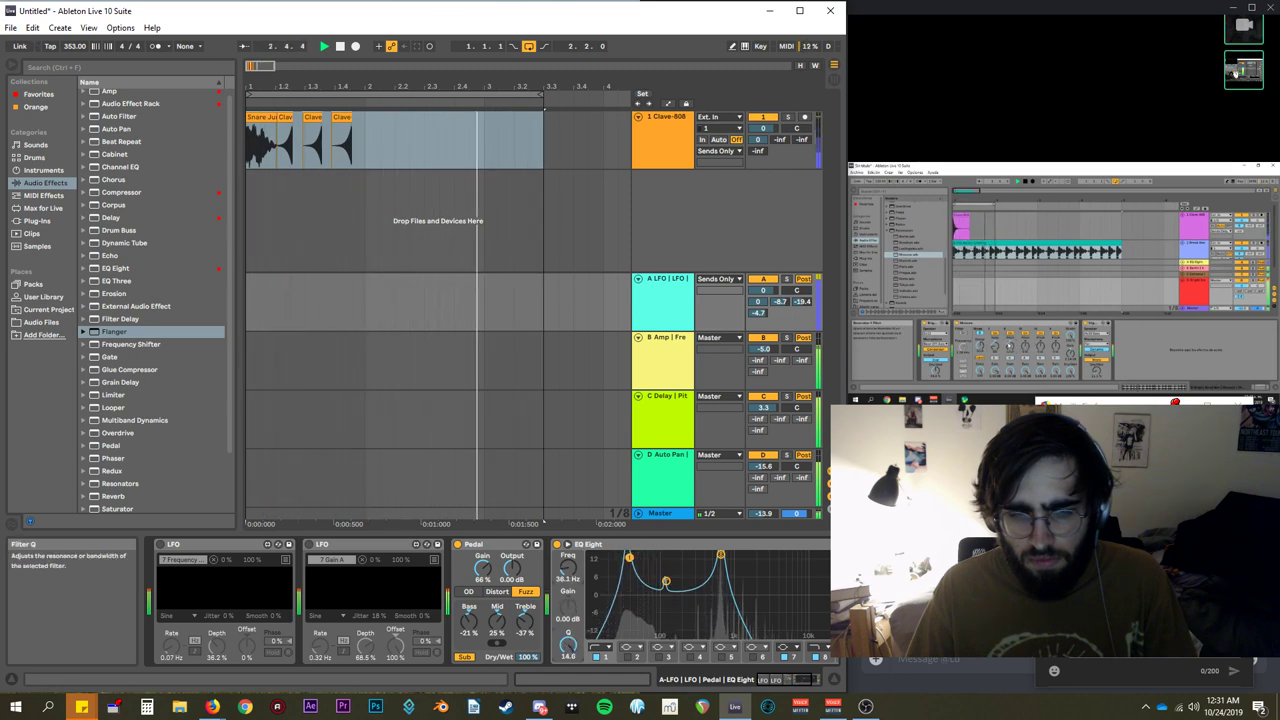
mouse_move(568, 568)
left_mouse_down()
mouse_move(568, 537)
mouse_move(568, 576)
left_mouse_up()
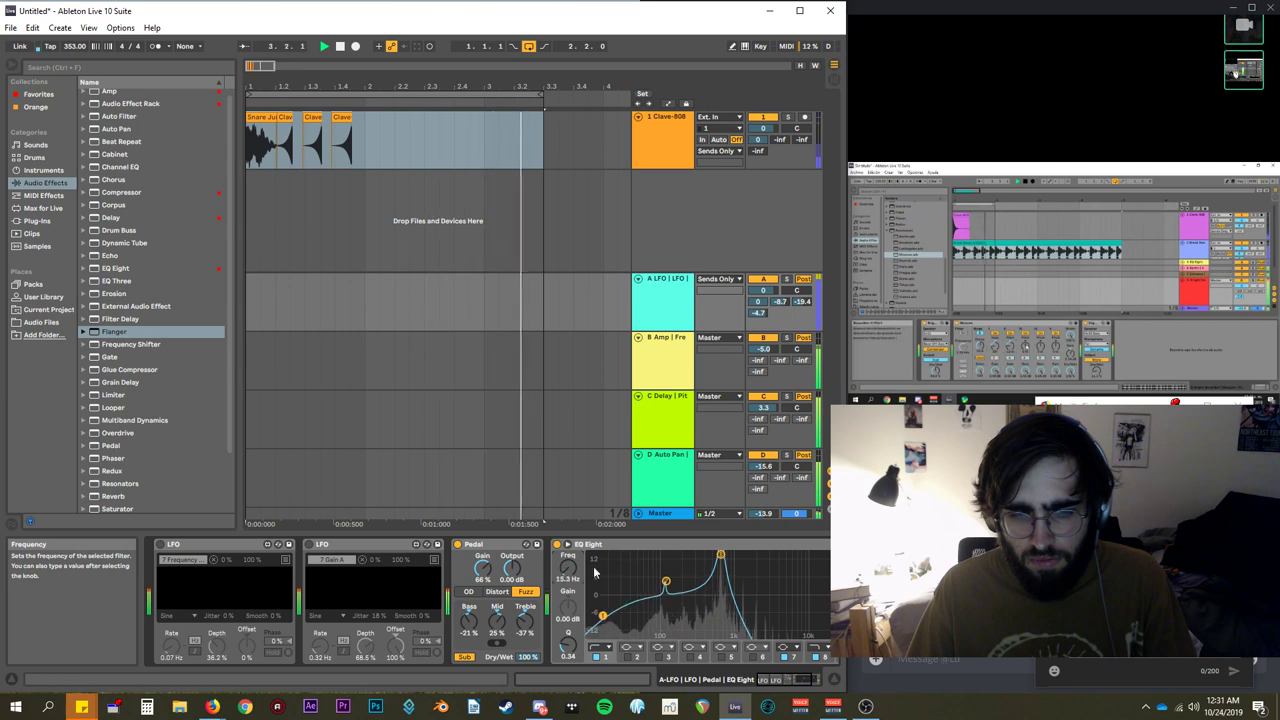
Reactivate return A's first LFO and remove its mapping to EQ Eight's band 7 frequency.
left_click(666, 581)
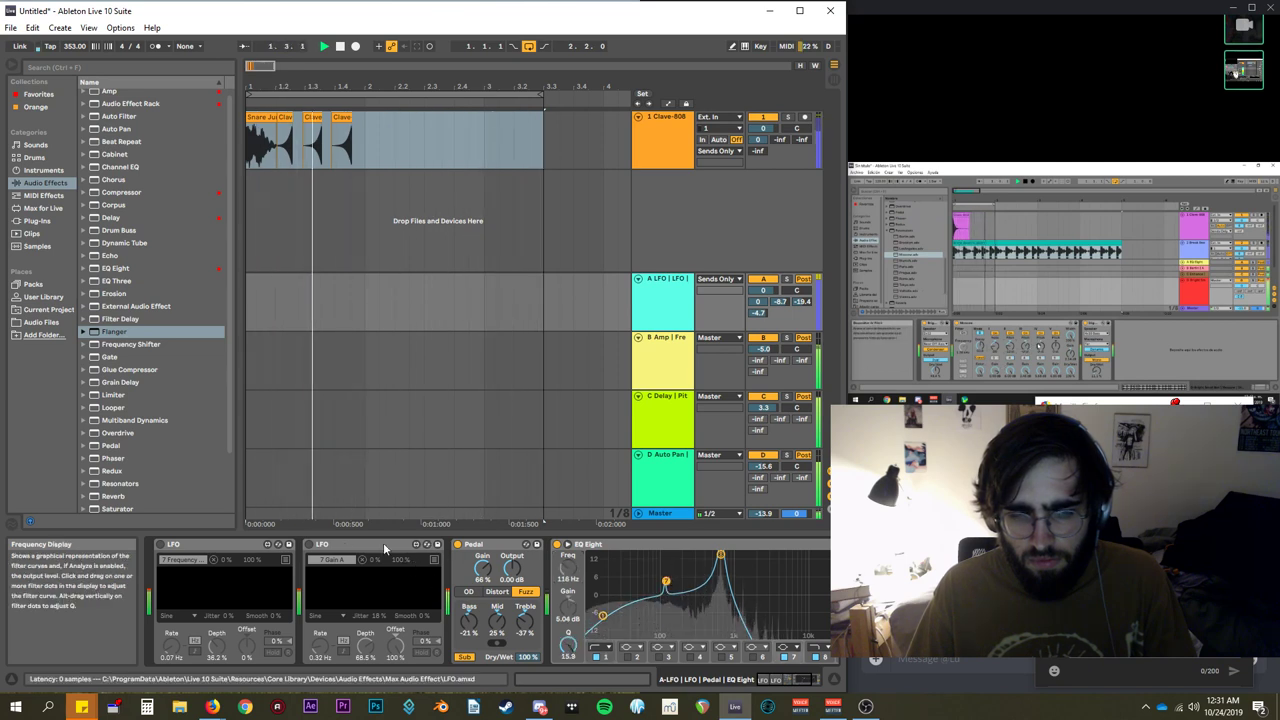
left_click(160, 544)
left_click(214, 560)
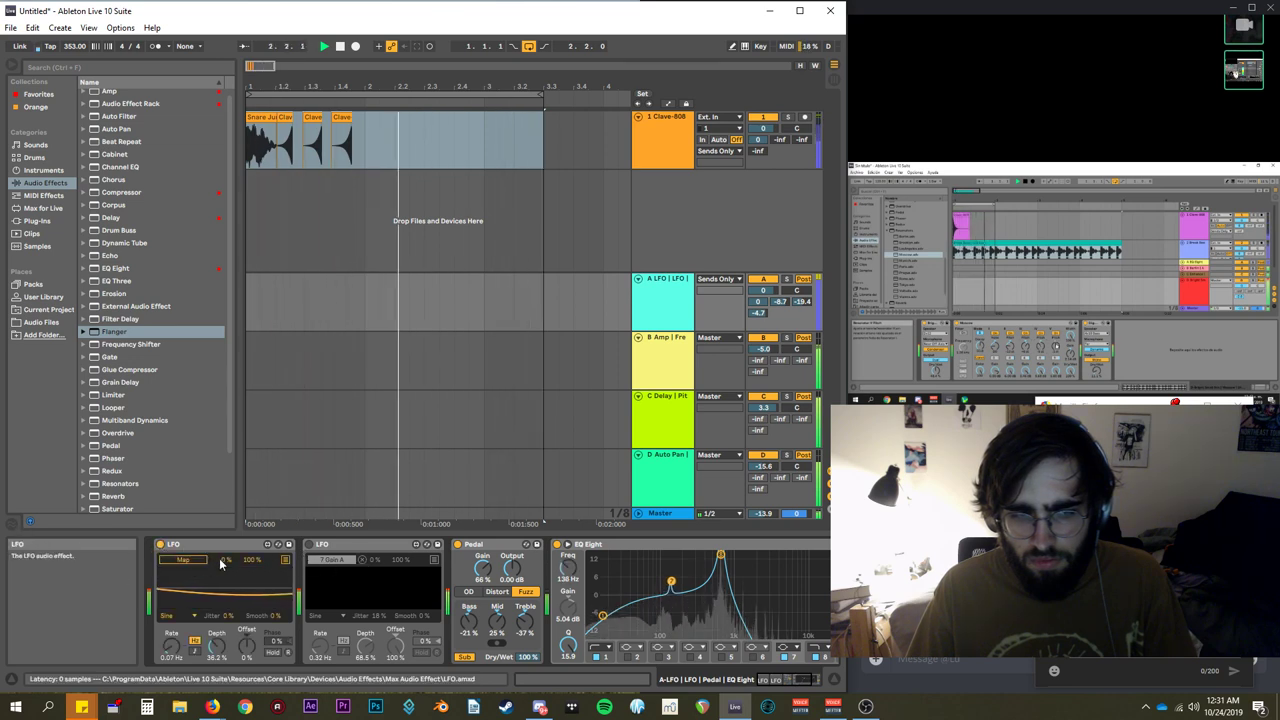
Map return A's first LFO to EQ Eight's band 7 frequency and enable band 6 at 43.5 Hz, 14.3 dB and Q 0.10.
left_click(309, 544)
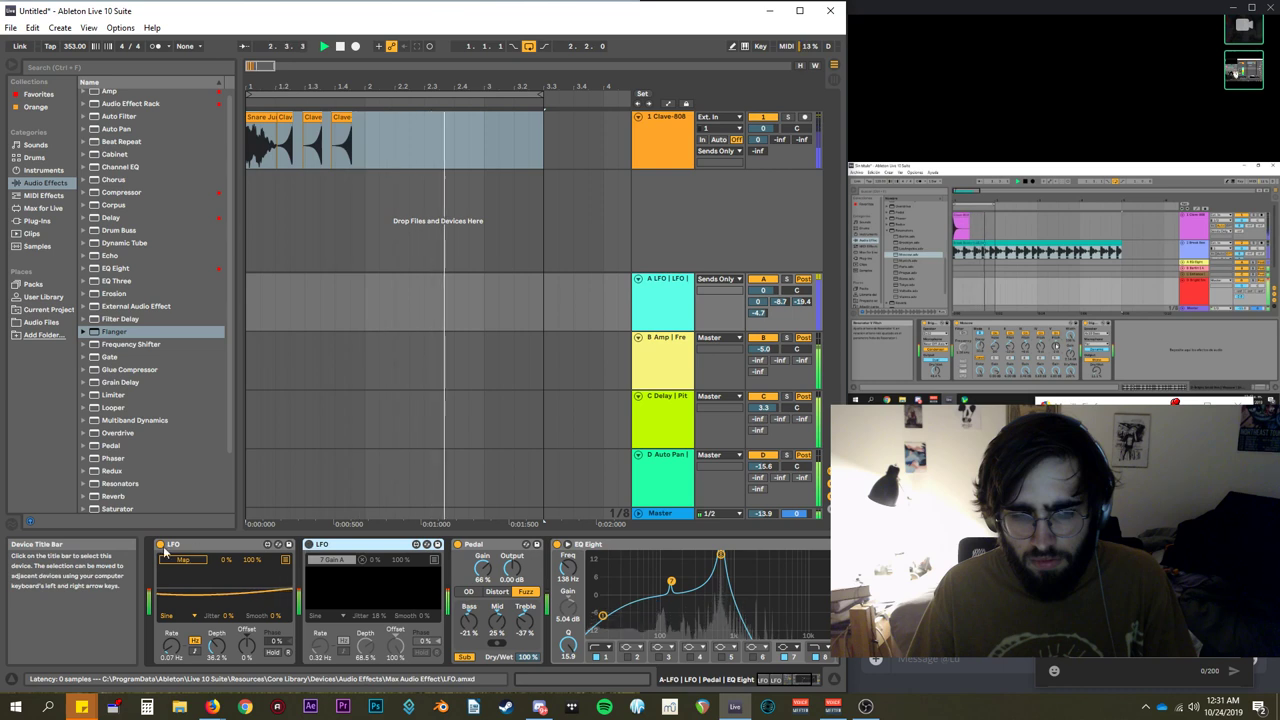
left_click(671, 581)
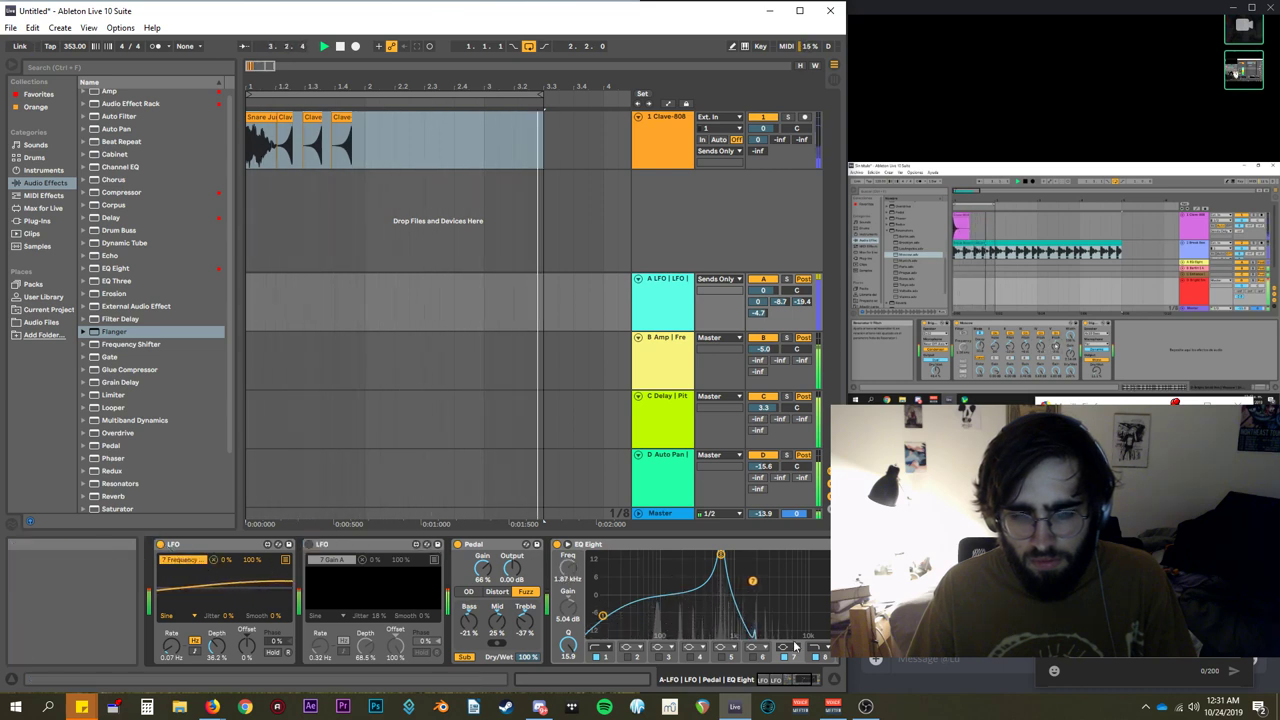
left_click(753, 648)
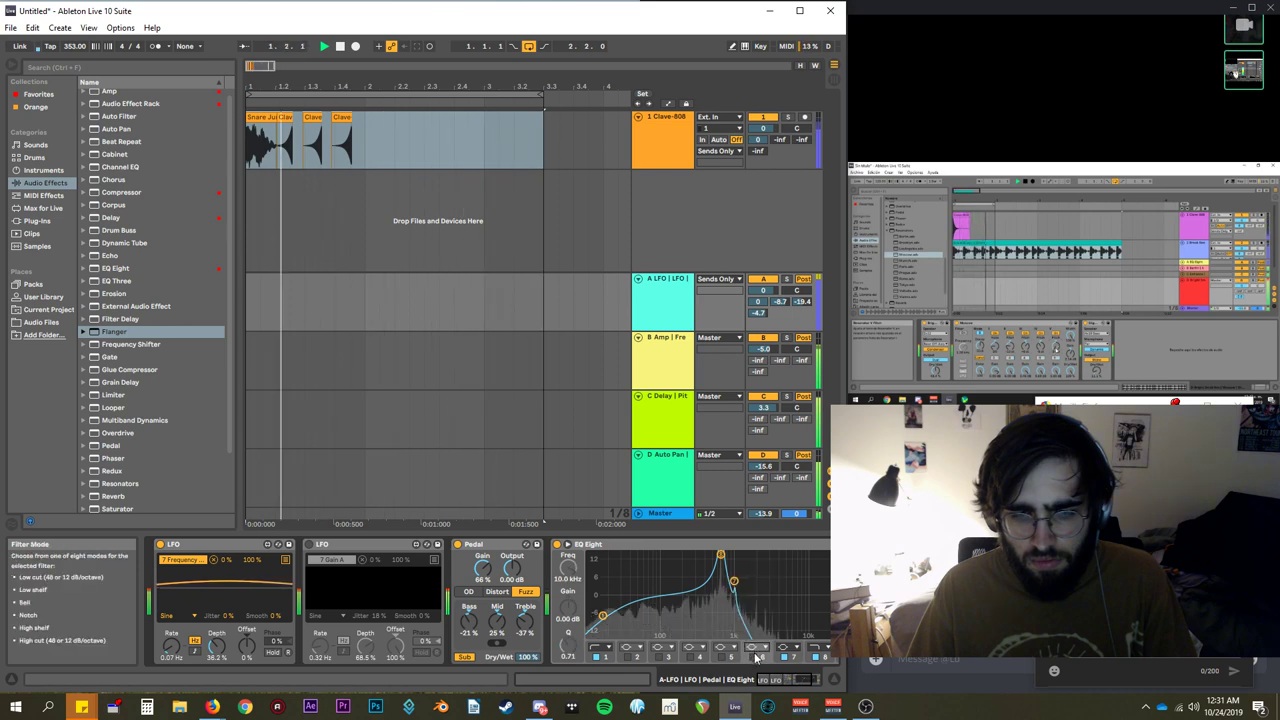
left_click(754, 656)
left_click_drag(807, 596, 635, 556)
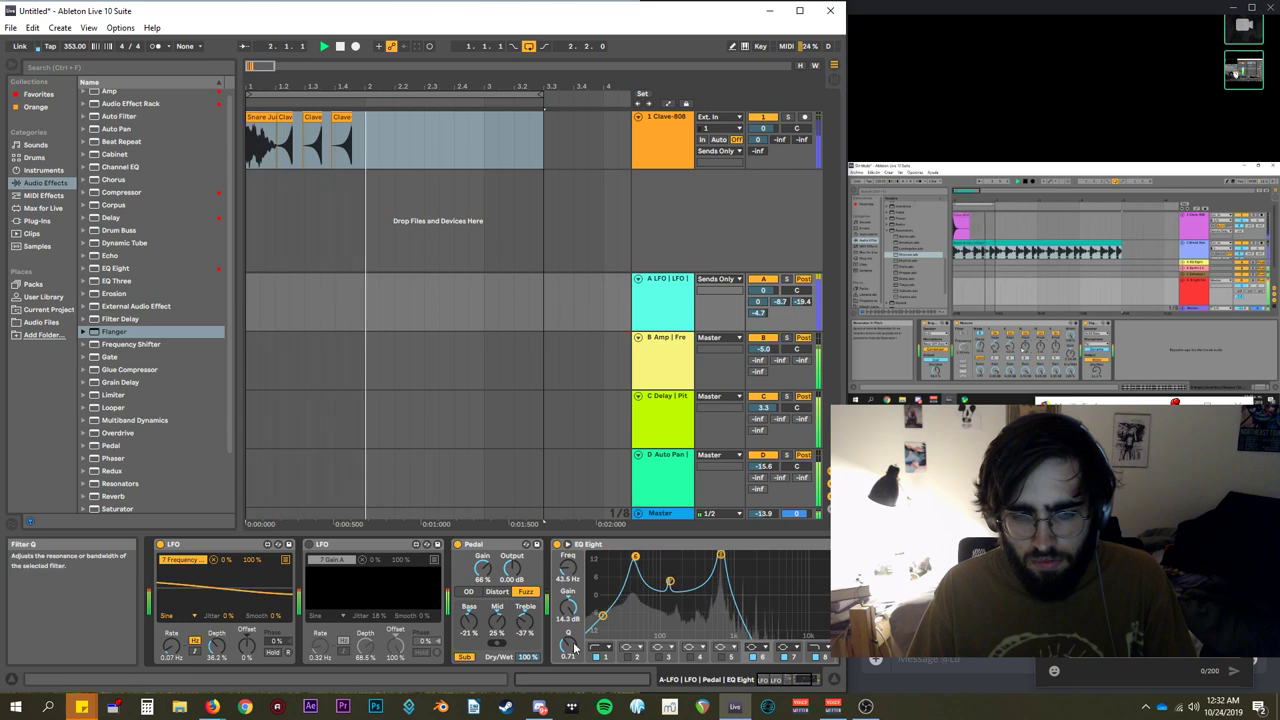
left_click_drag(568, 645, 568, 700)
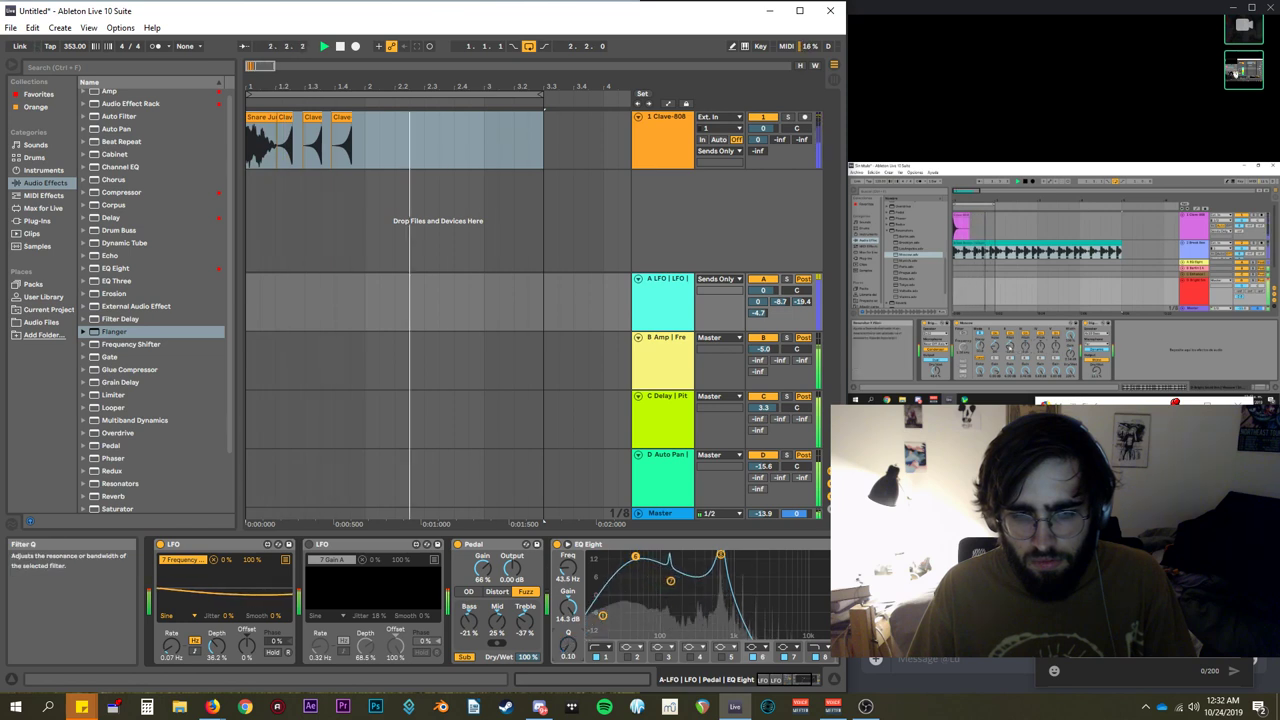
On return B, set Amp's Gain to 4.60 and Frequency Shifter to 173 Hz with a Dry/Wet of 34.3%.
left_click(675, 428)
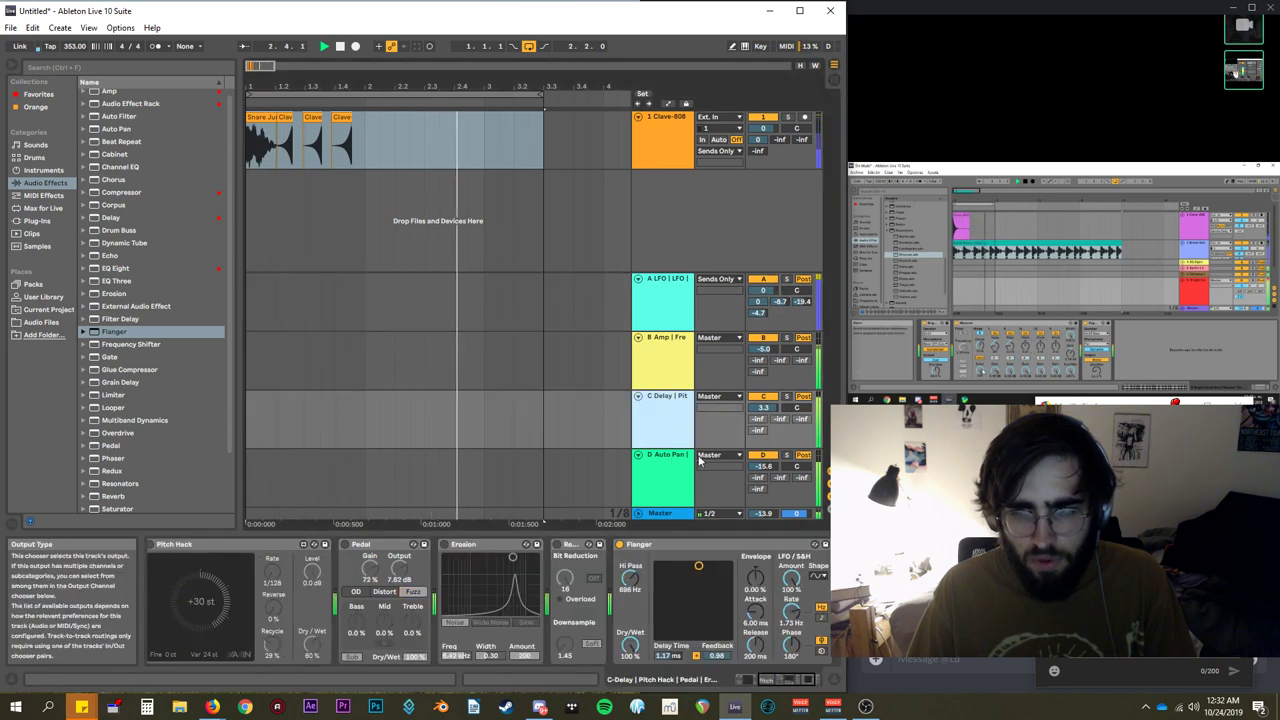
left_click(697, 597)
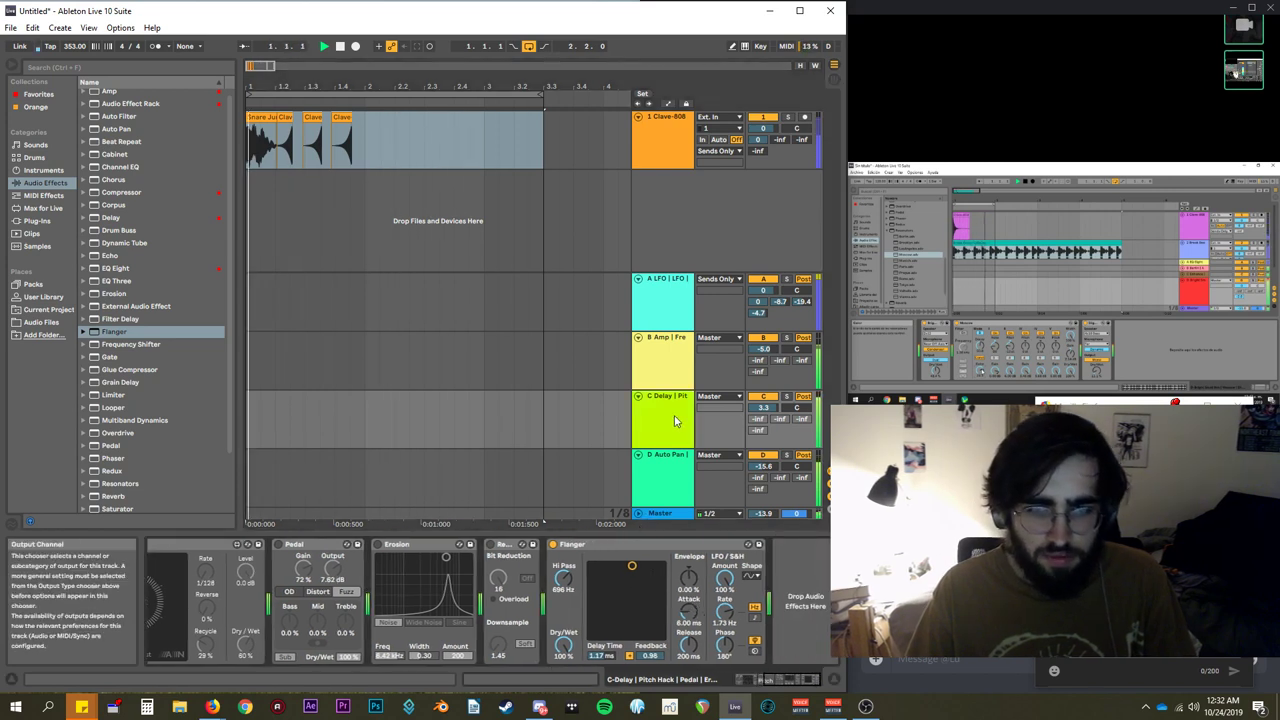
left_click(663, 342)
left_click(276, 585)
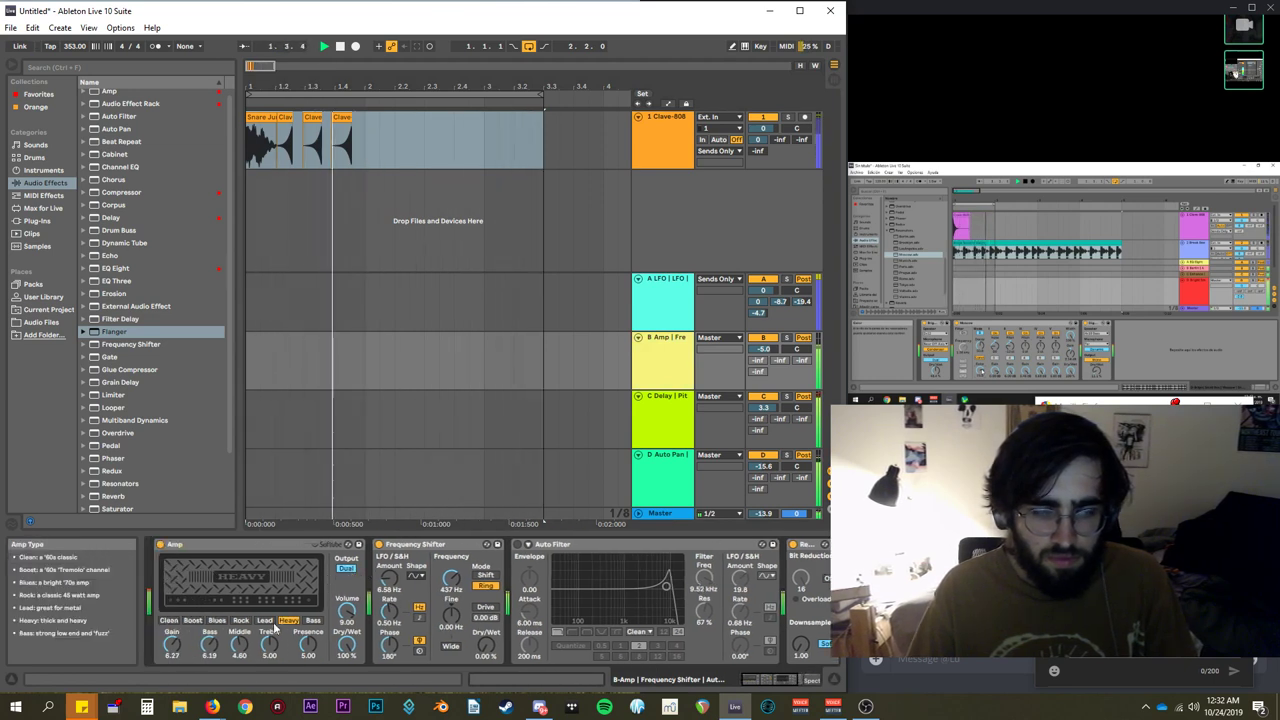
left_click_drag(172, 645, 172, 635)
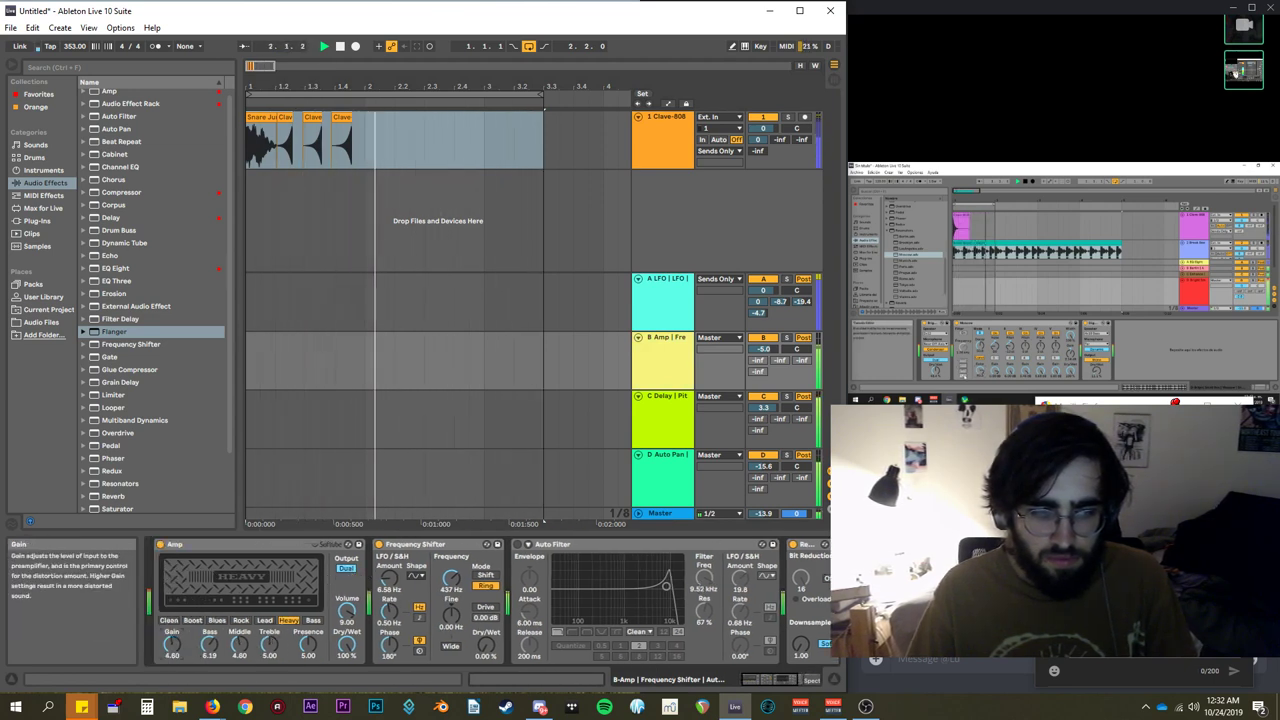
scroll(521, 605, "down", 5)
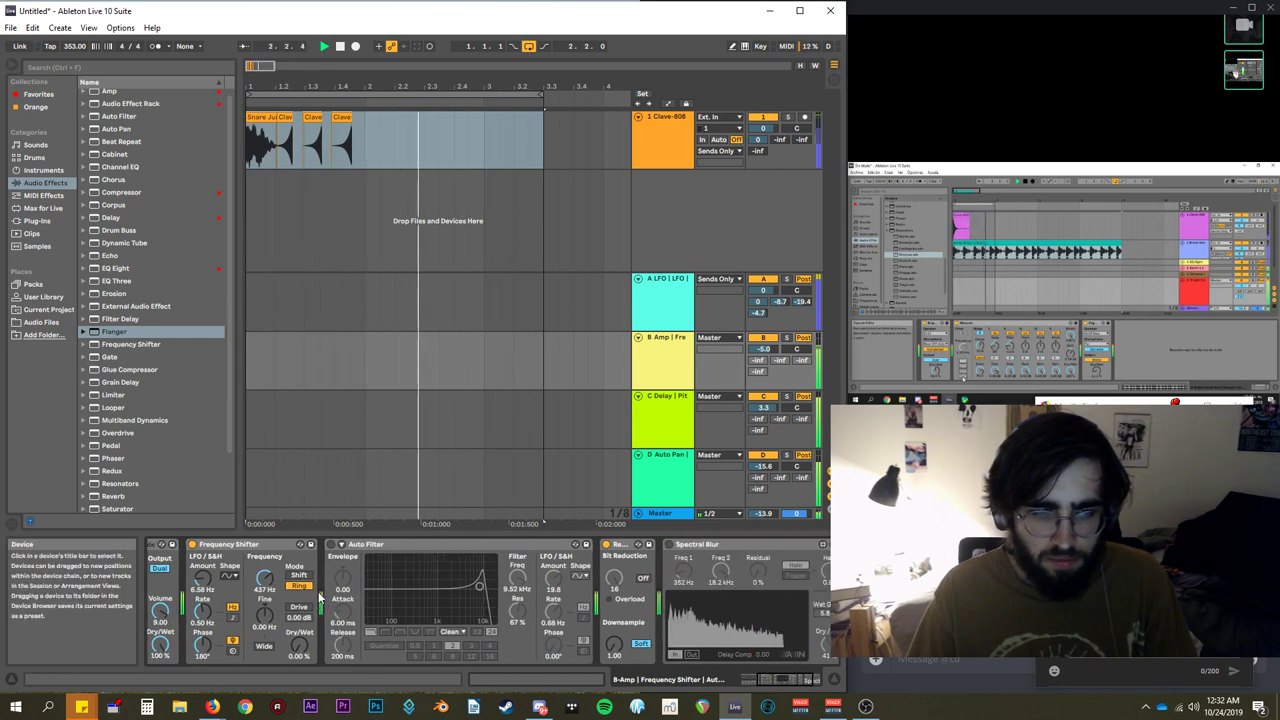
left_click_drag(265, 578, 299, 620)
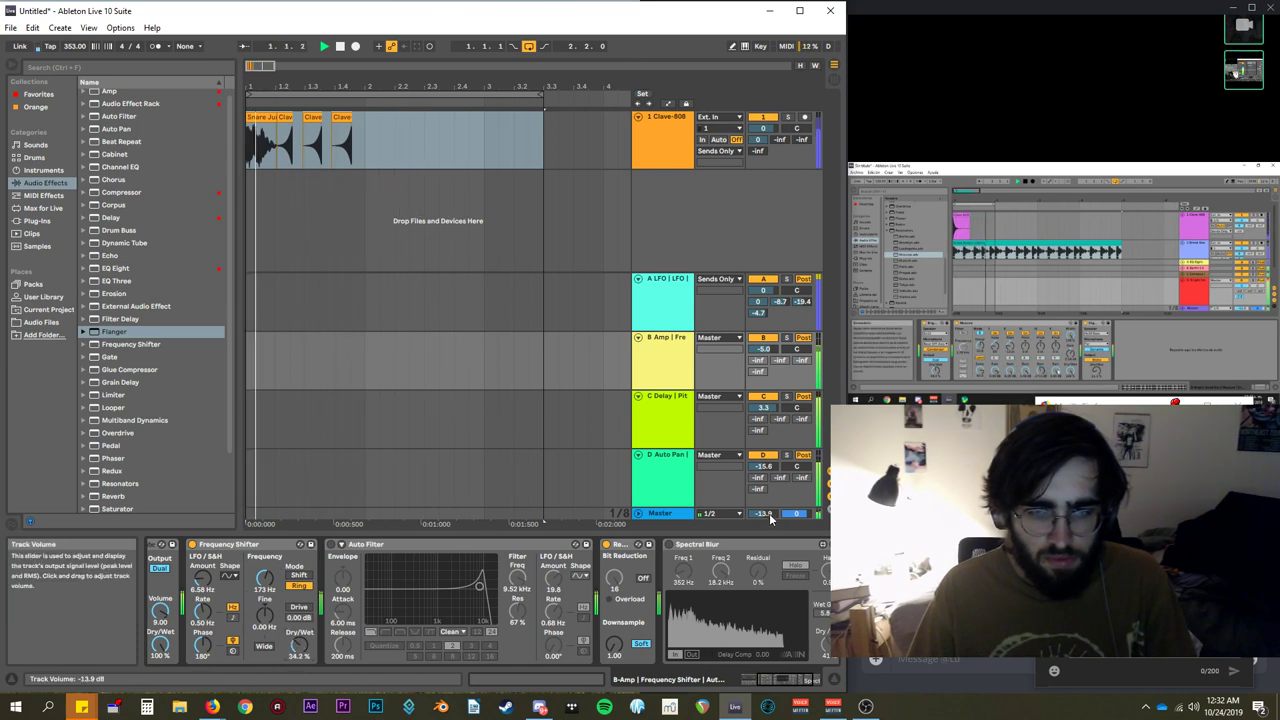
Set the Master track volume to -13.4 dB and deactivate return track D.
left_click_drag(764, 513, 763, 499)
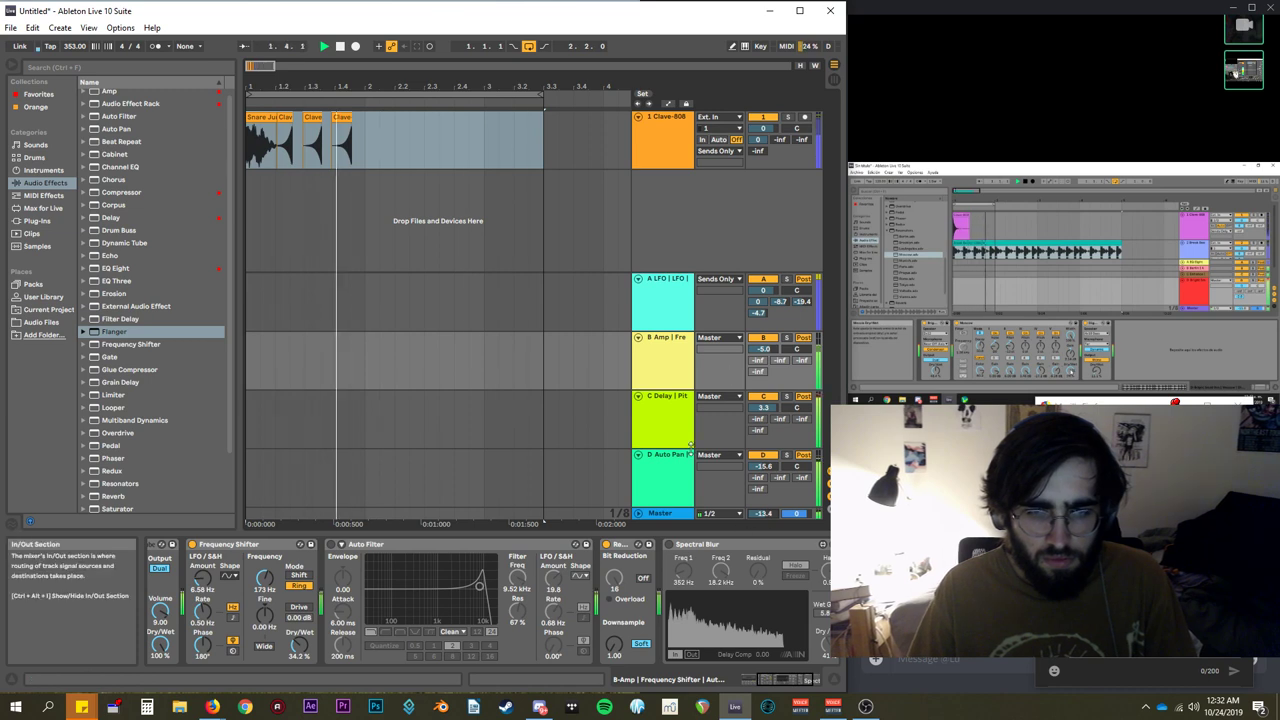
left_click(660, 492)
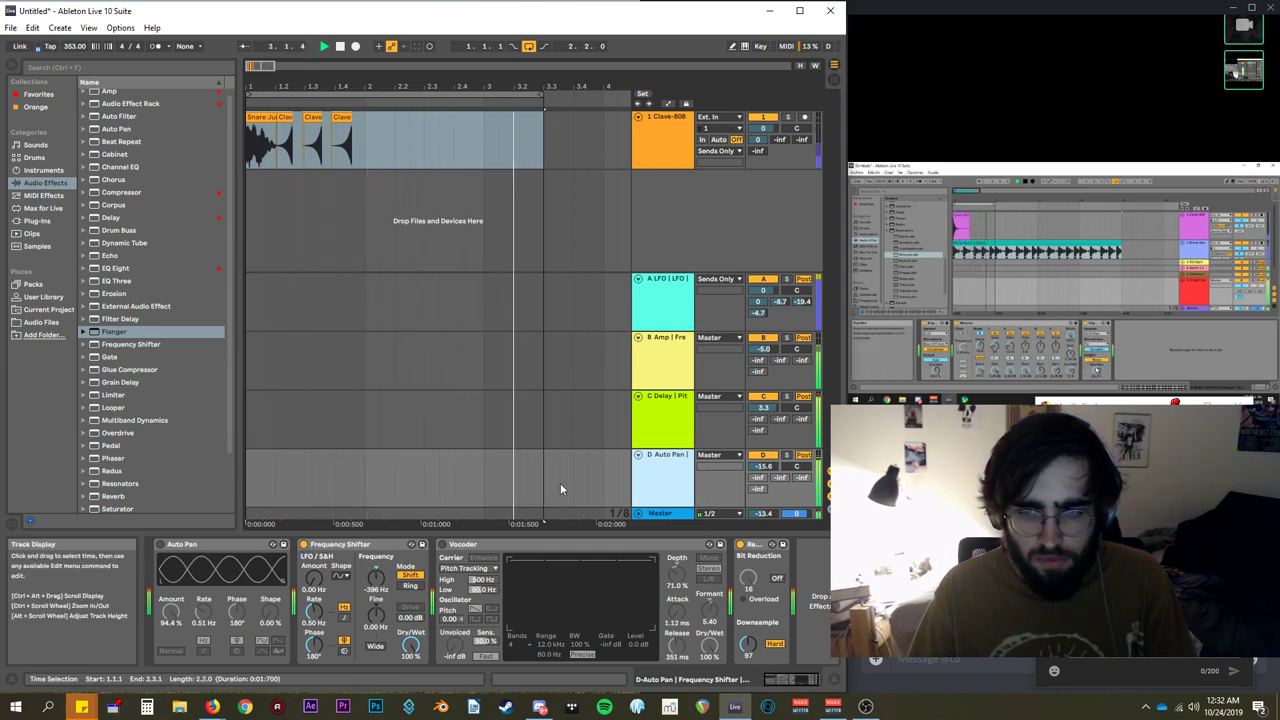
scroll(143, 395, "down", 3)
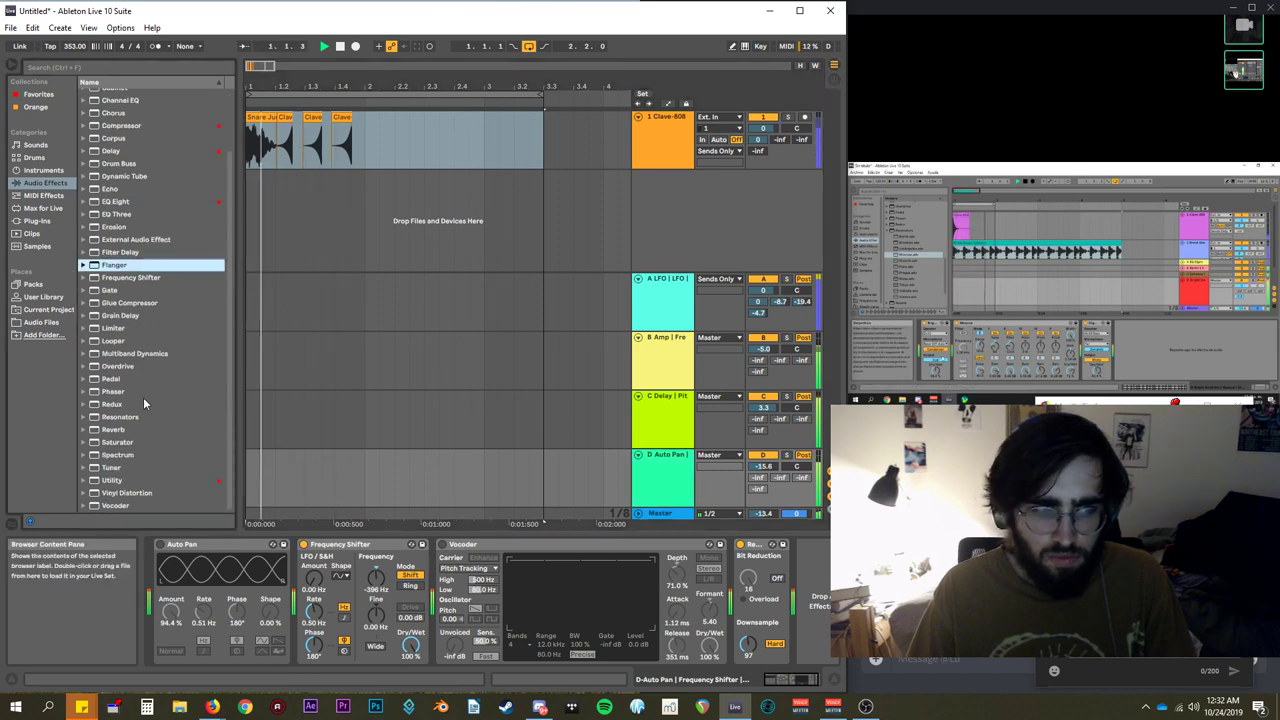
left_click(763, 455)
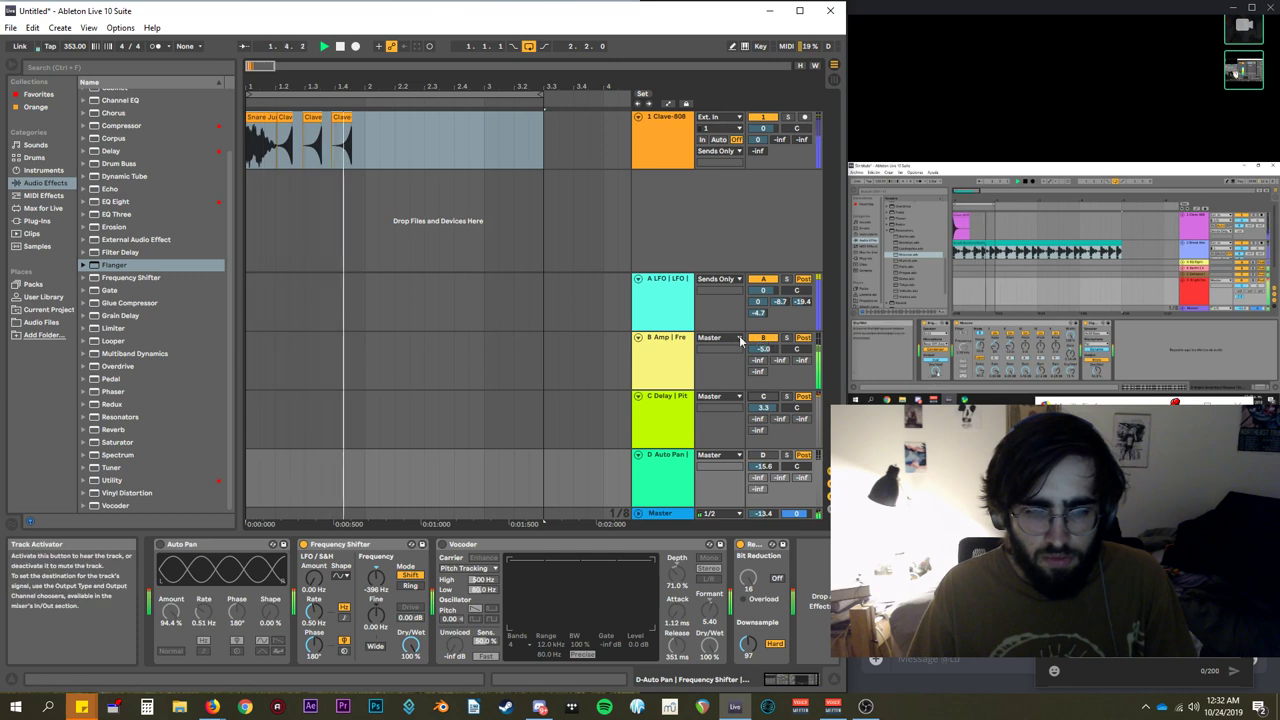
Insert a new return track E and enlarge it enough to show its mixer controls.
right_click(702, 217)
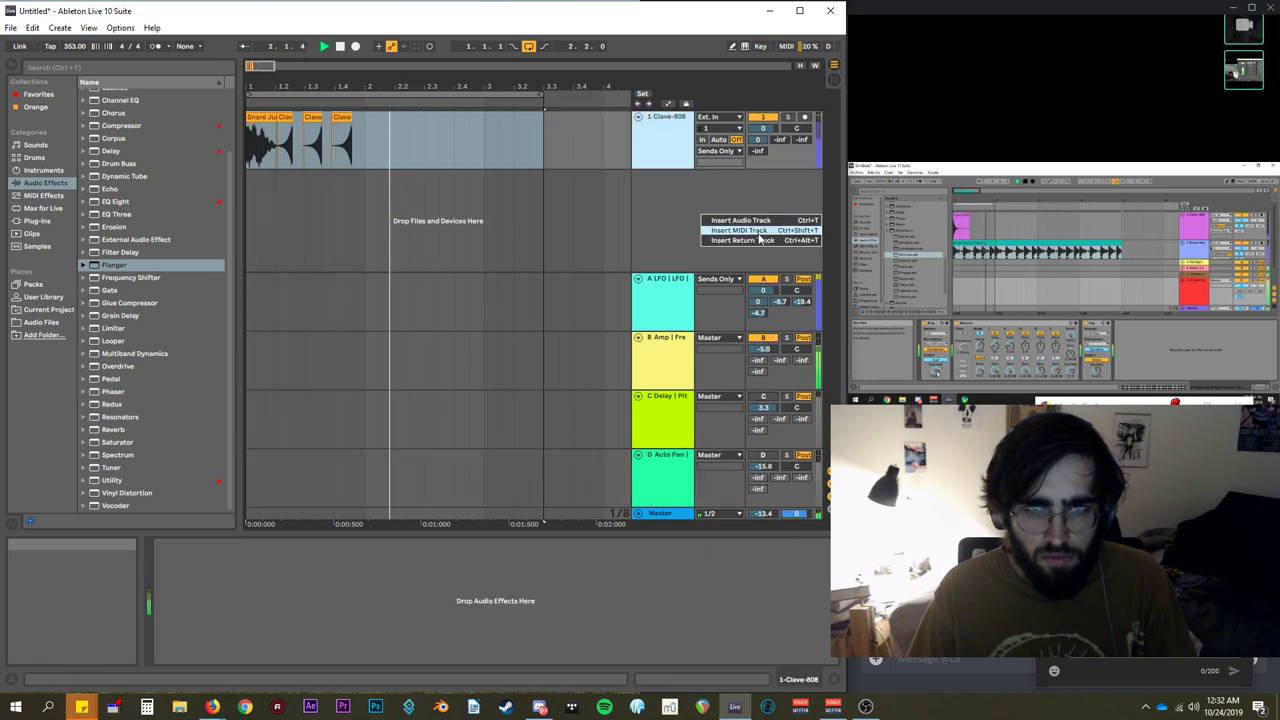
left_click(745, 240)
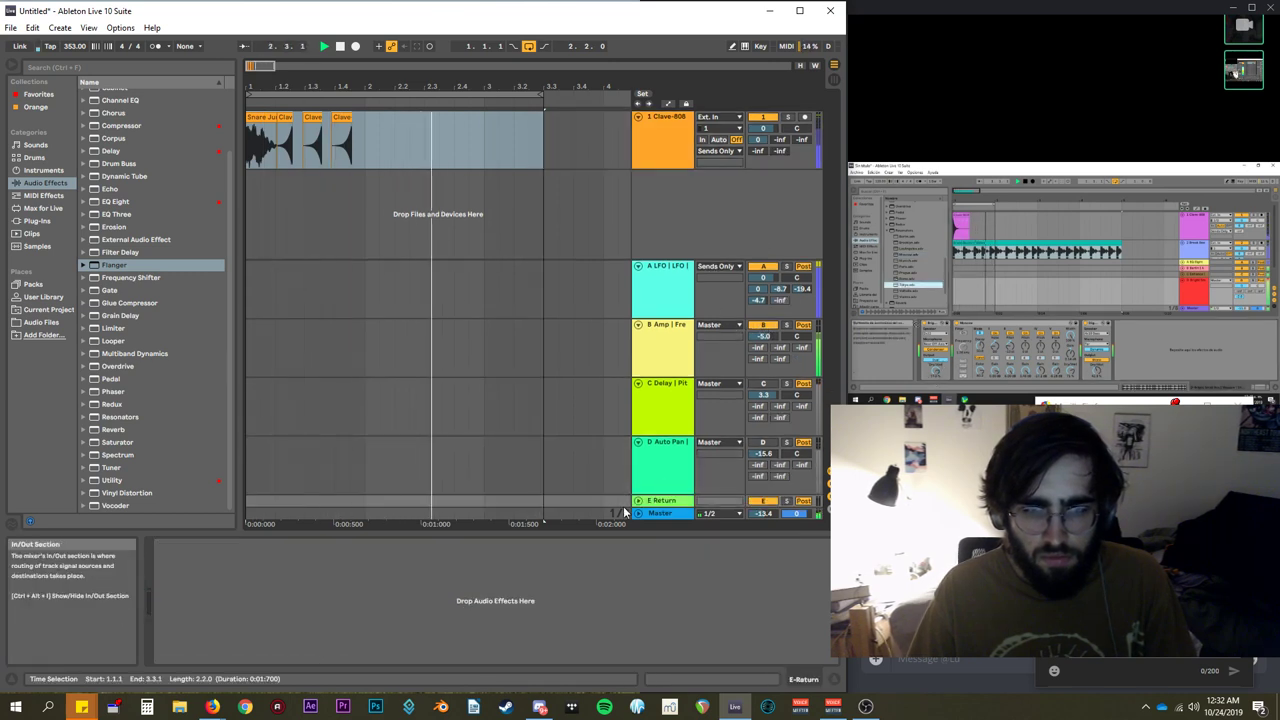
left_click_drag(715, 468, 715, 422)
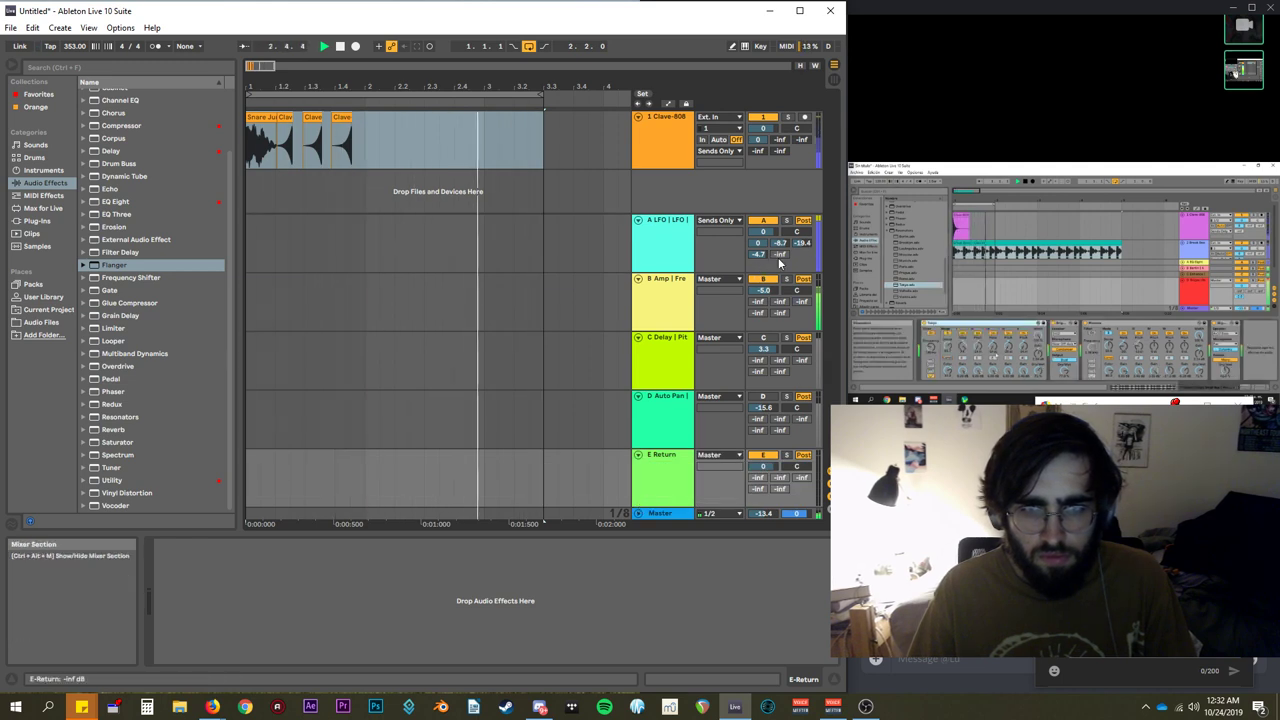
Enable return A's send to return E and raise it to 0 dB.
right_click(780, 255)
left_click(803, 264)
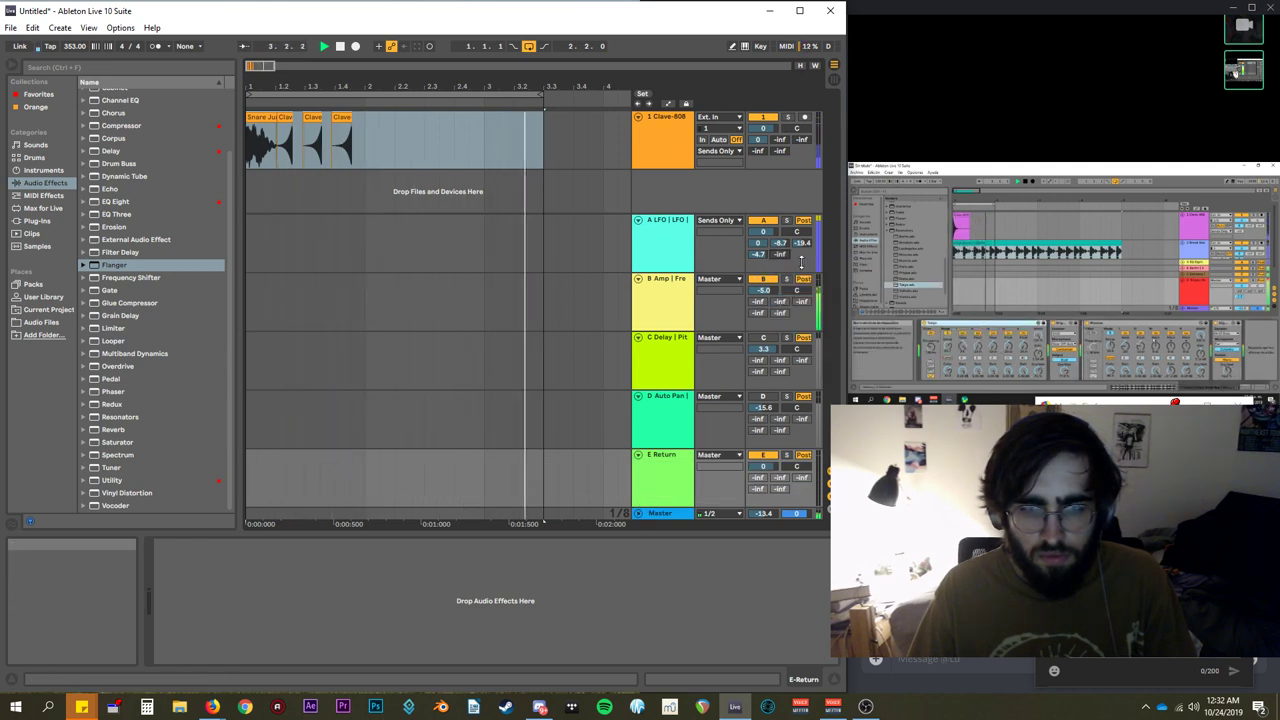
left_click_drag(780, 255, 780, 245)
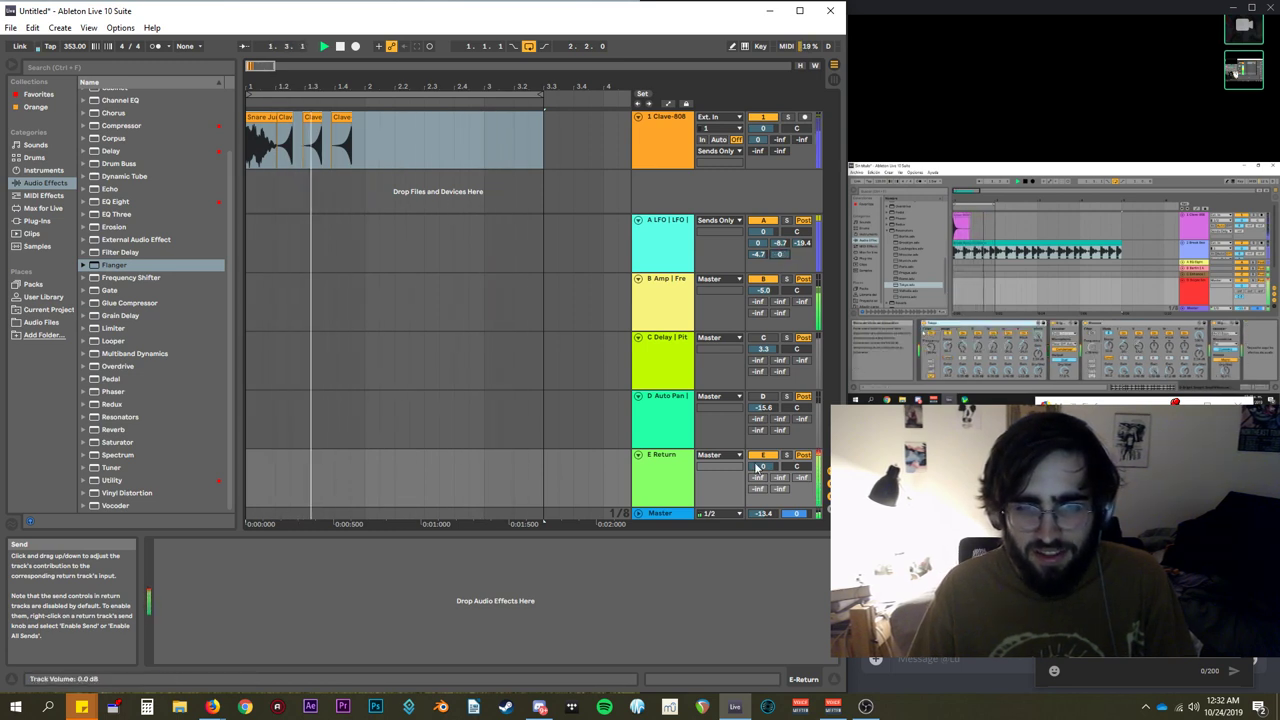
Add a Pedal to return E in Fuzz mode with 94% Gain and Sub switched on.
left_click(688, 468)
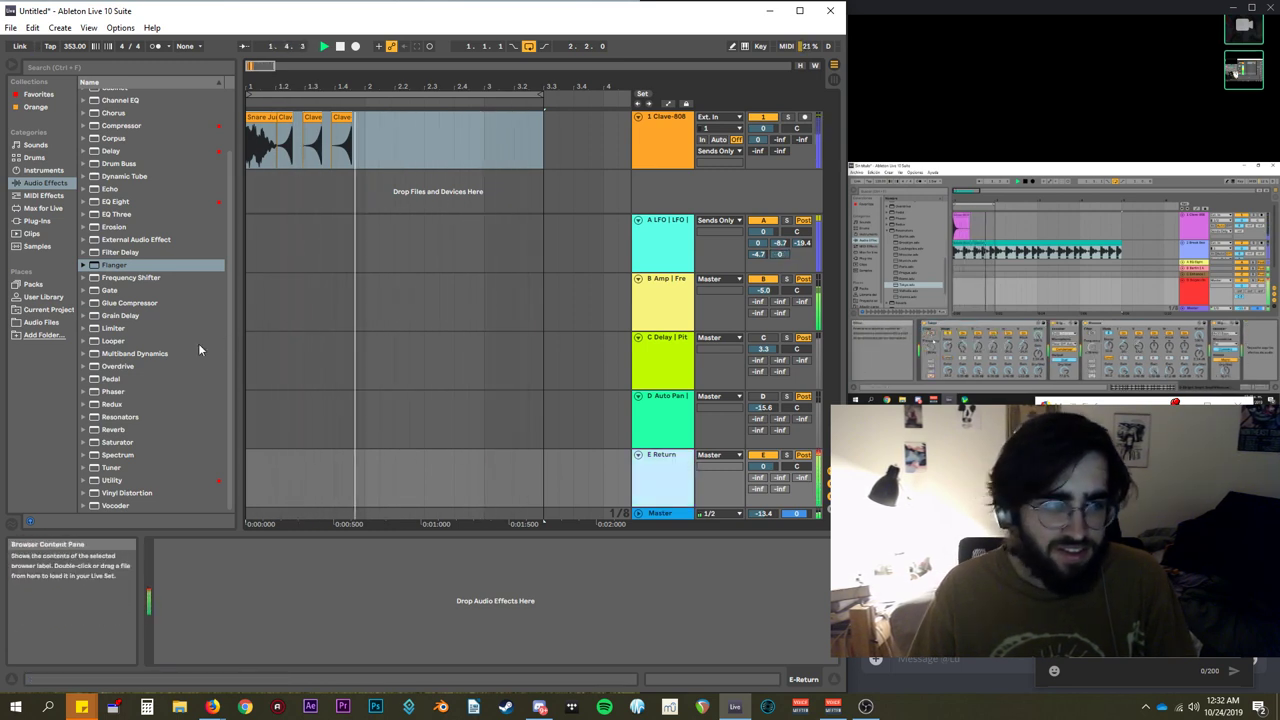
double_click(110, 379)
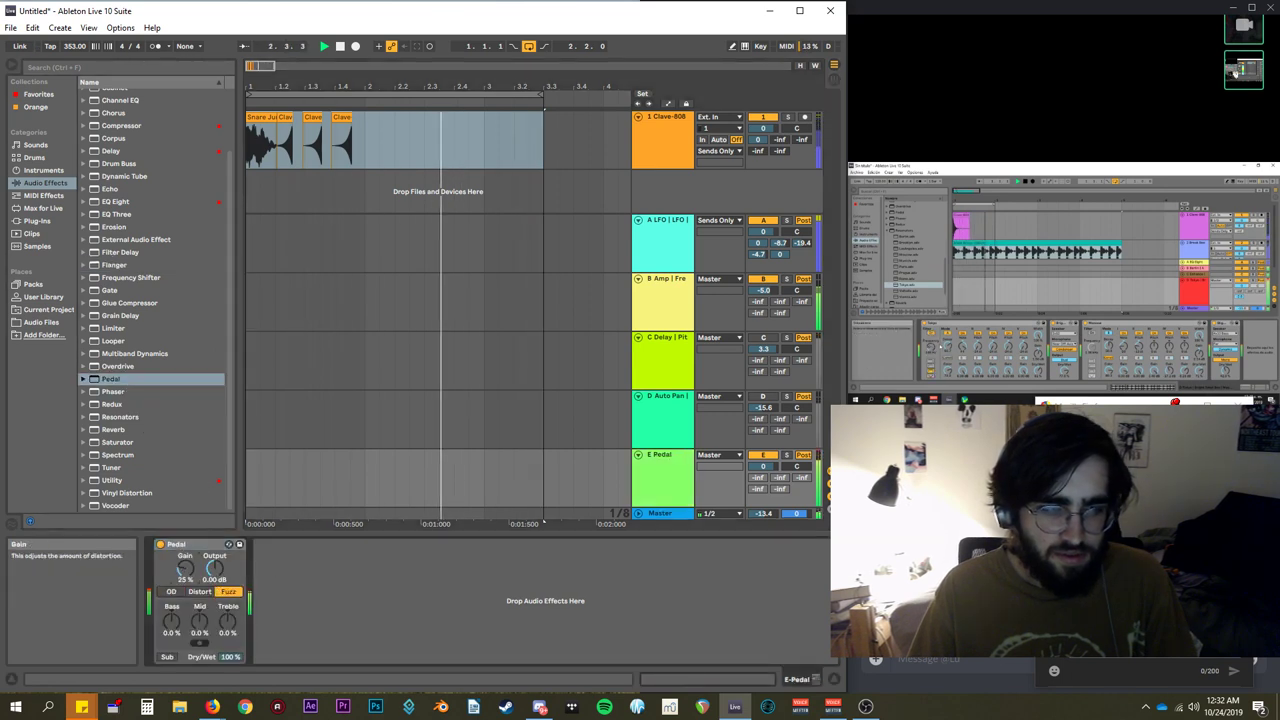
left_click_drag(185, 568, 185, 560)
left_click(199, 591)
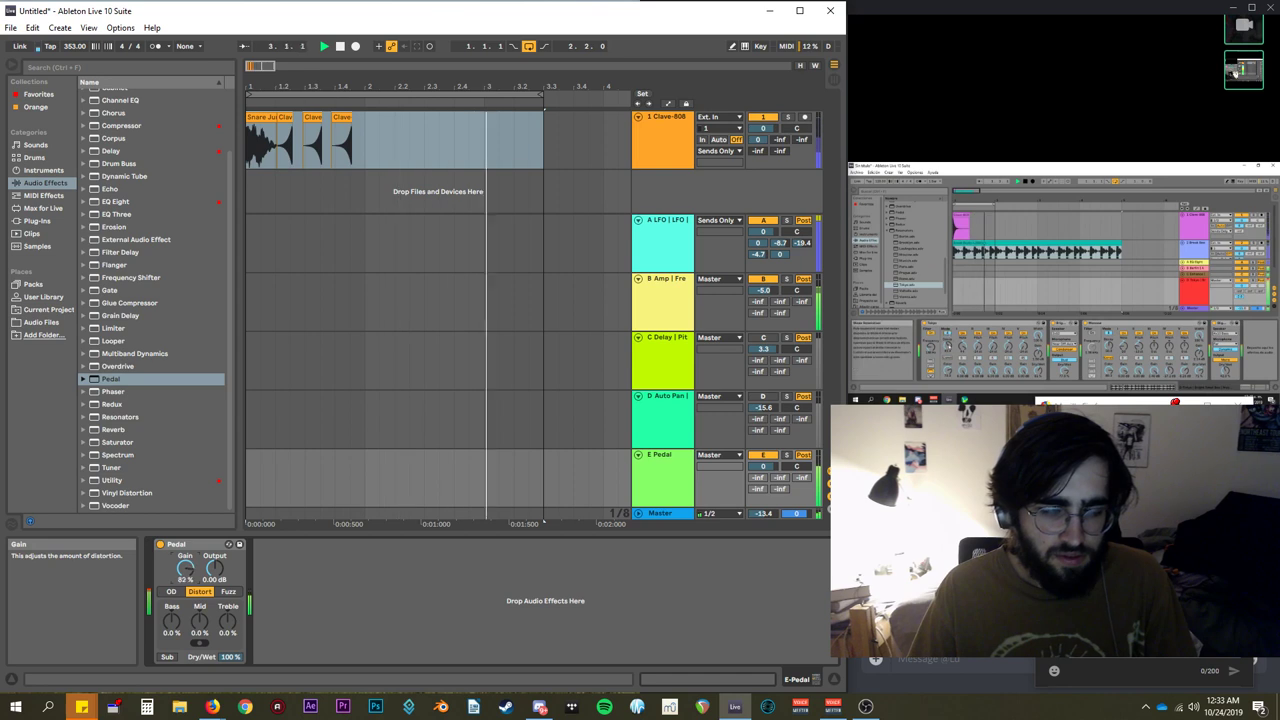
left_click(168, 655)
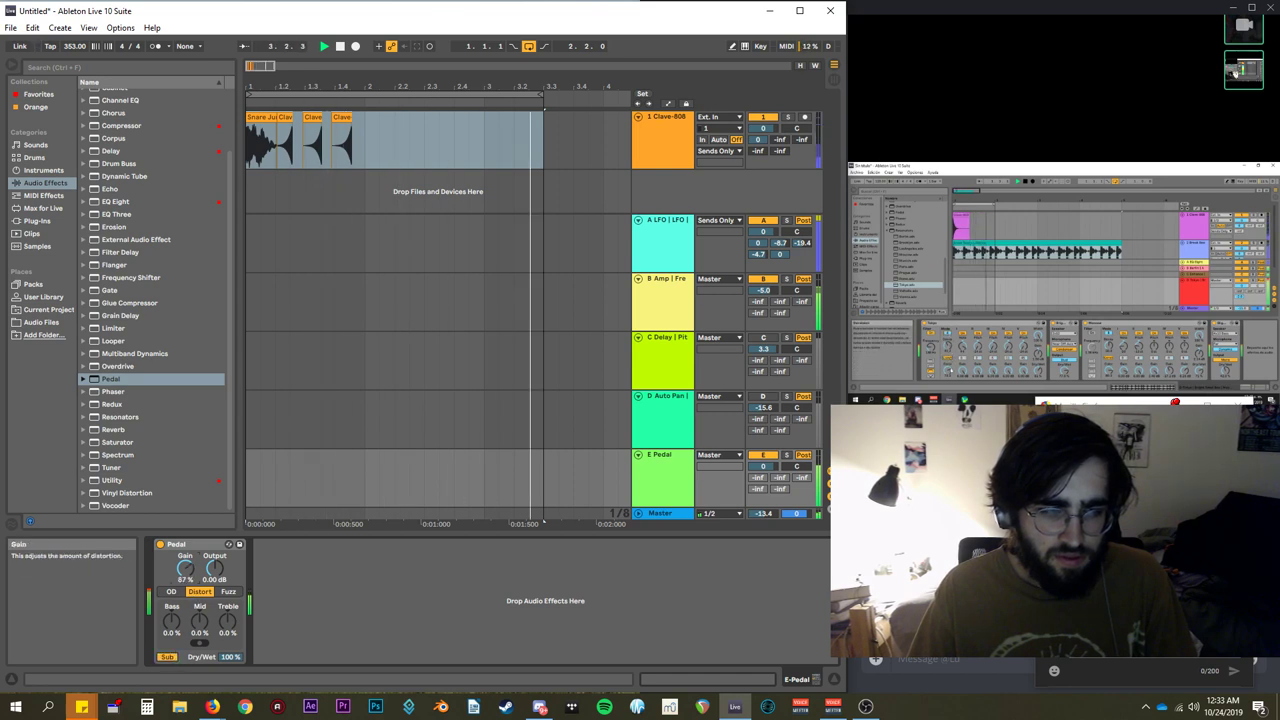
left_click(228, 591)
left_click_drag(185, 568, 185, 576)
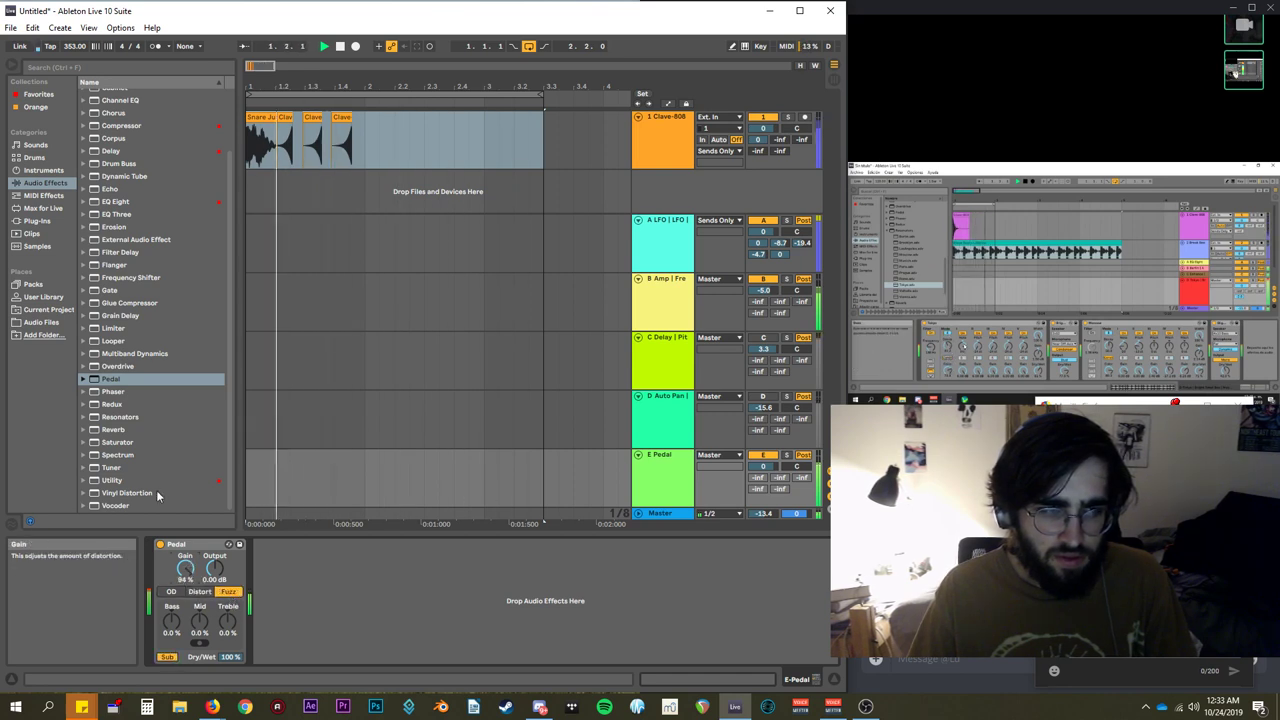
Add a Reverb after return E's Pedal with 95% Dry/Wet and its input filter at 18.0 kHz with a width of 9.00.
double_click(113, 430)
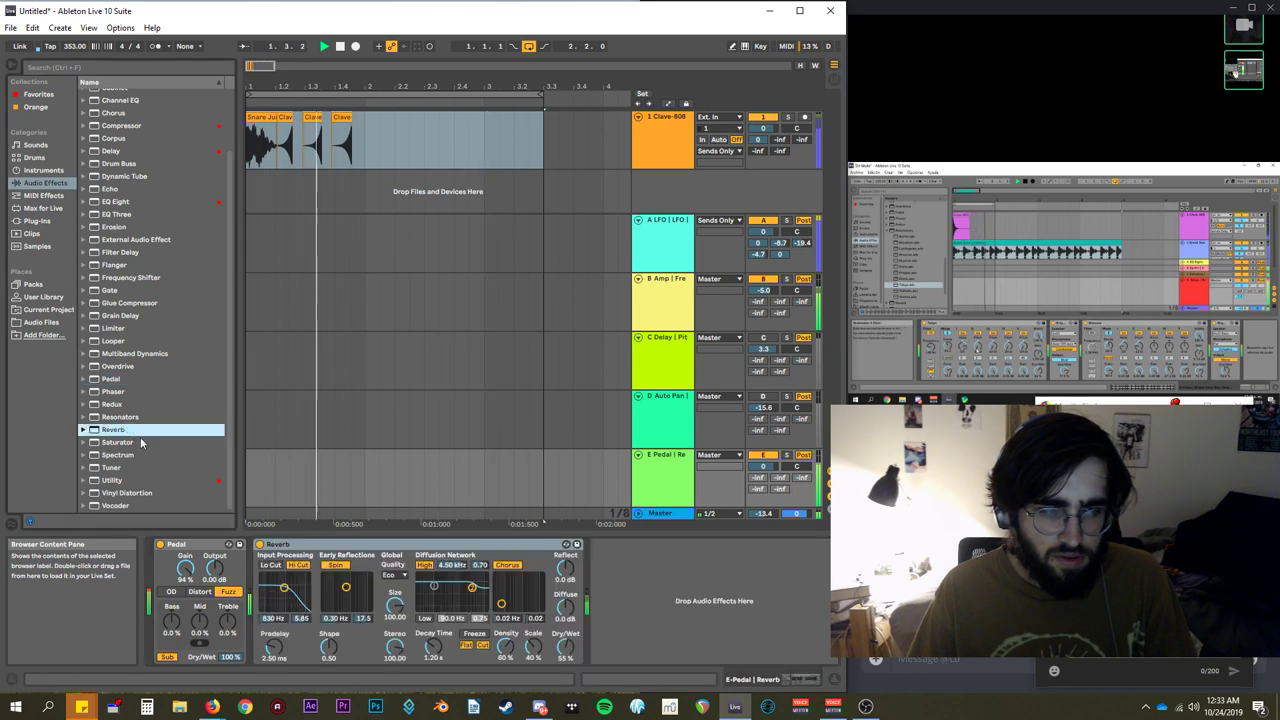
left_click_drag(557, 649, 557, 619)
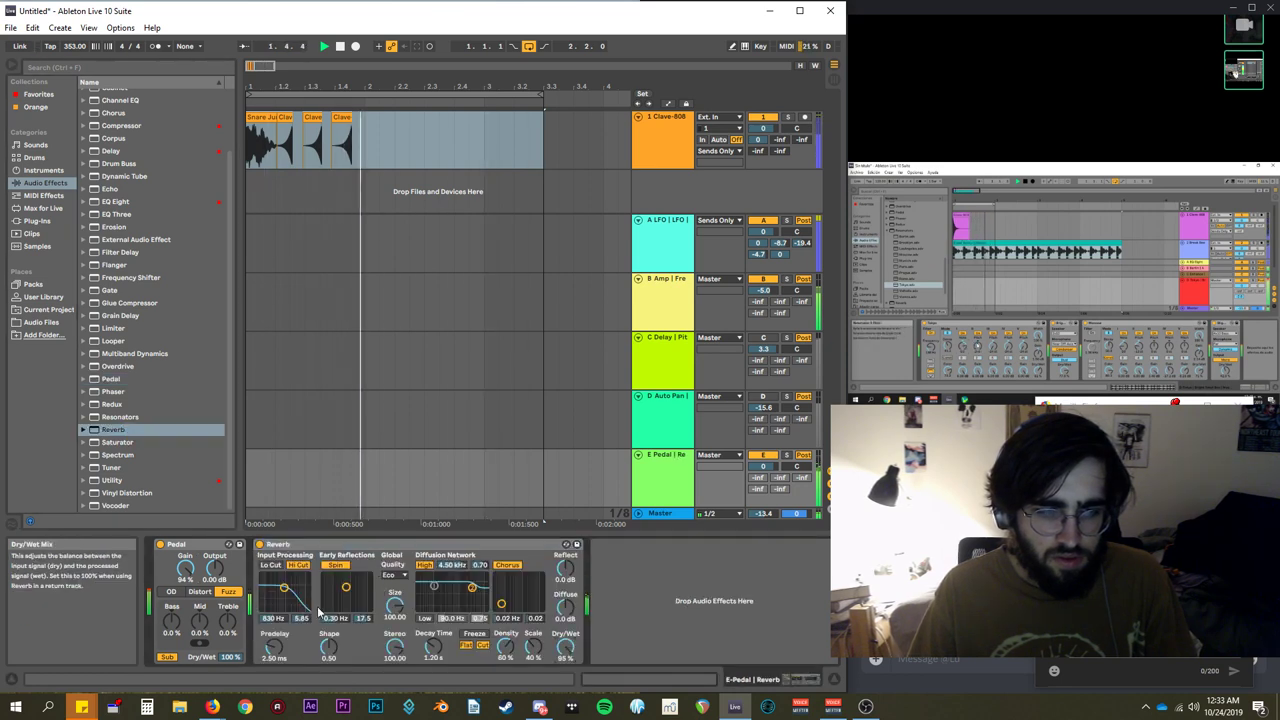
left_click_drag(284, 587, 307, 576)
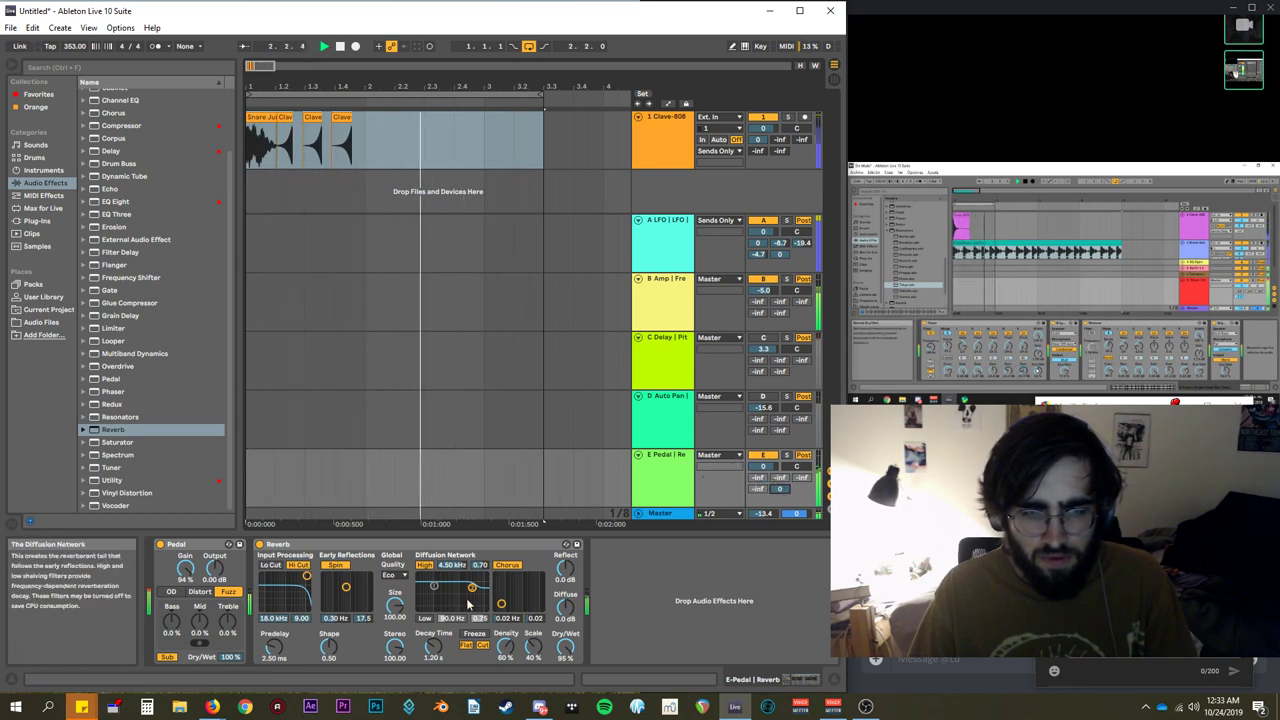
Compare return E with and without its Reverb several times, then leave the Reverb deactivated.
left_click(261, 545)
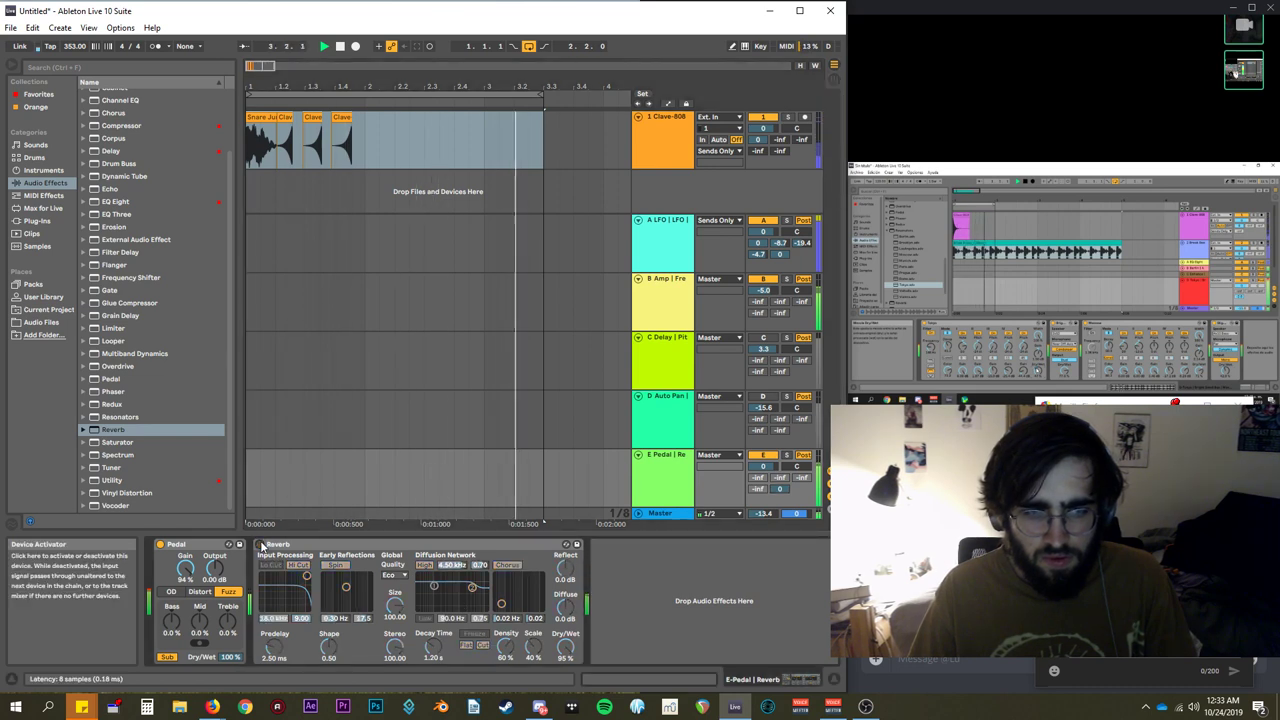
left_click(261, 545)
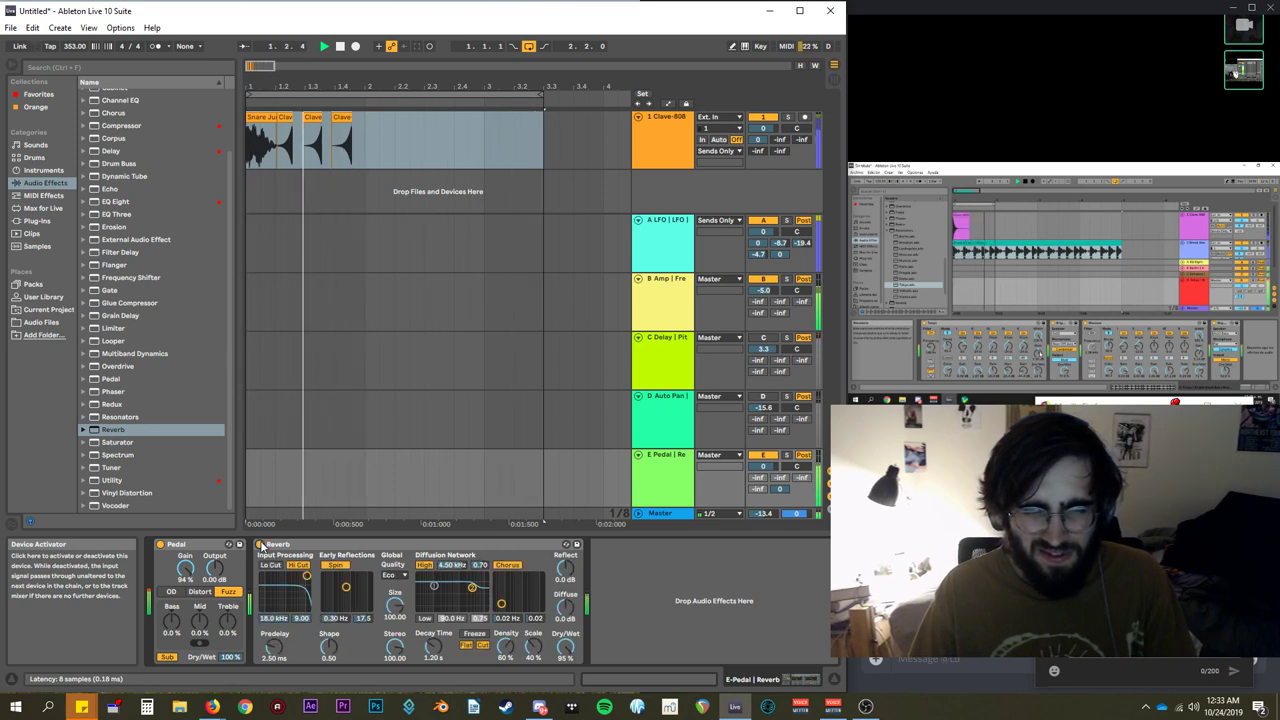
left_click(261, 545)
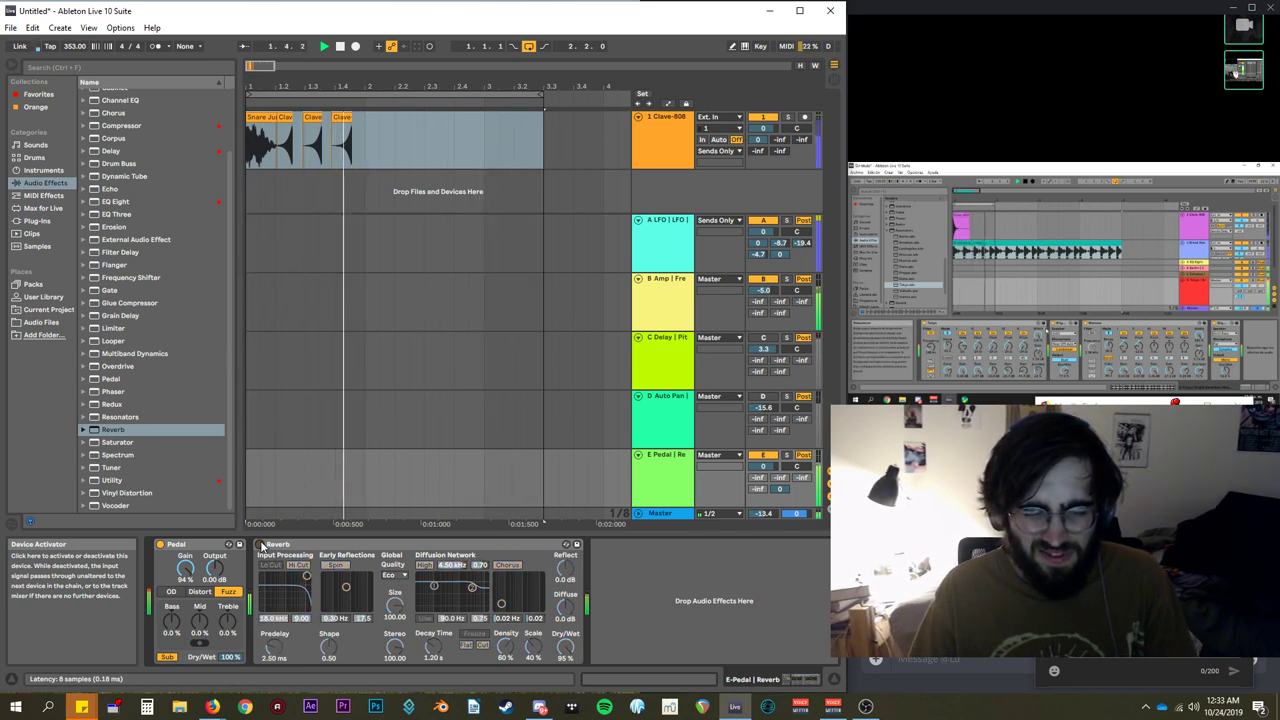
left_click(261, 545)
left_click(261, 545)
left_click(261, 545)
left_click(261, 545)
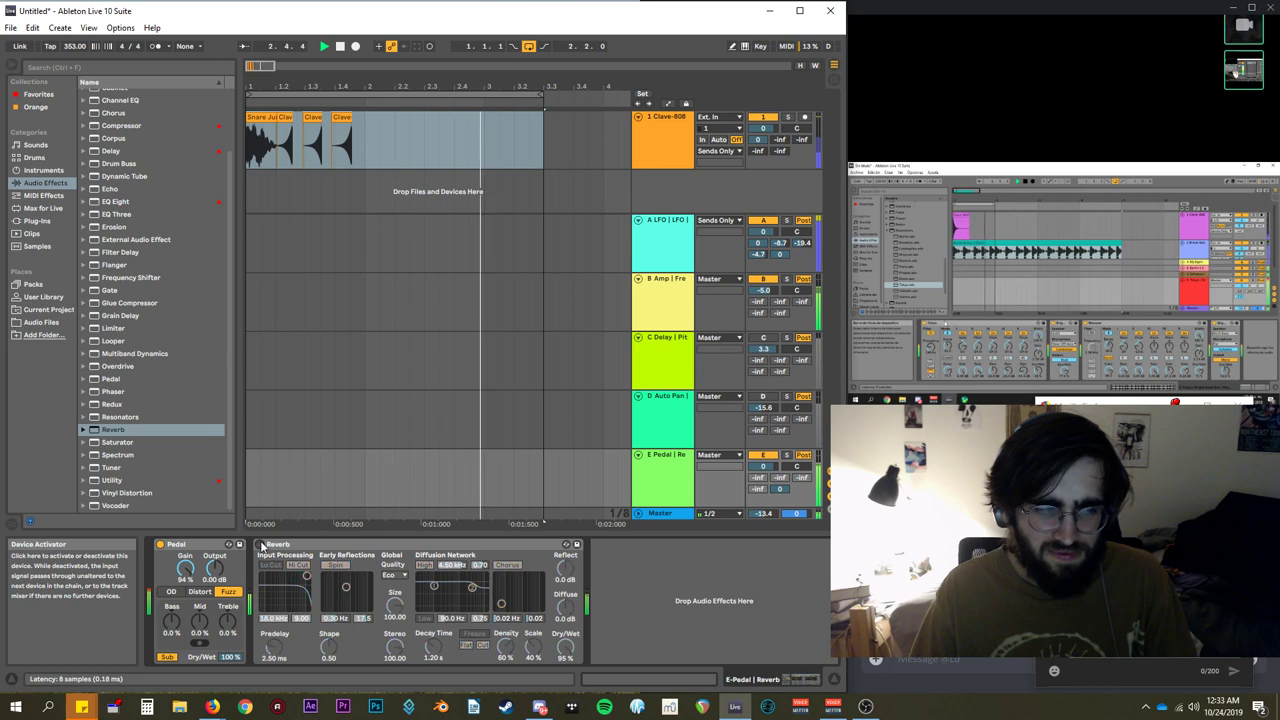
Search the Audio Effects for "delay" and add the Delay device to the end of return E's chain.
left_click(118, 66)
type("de")
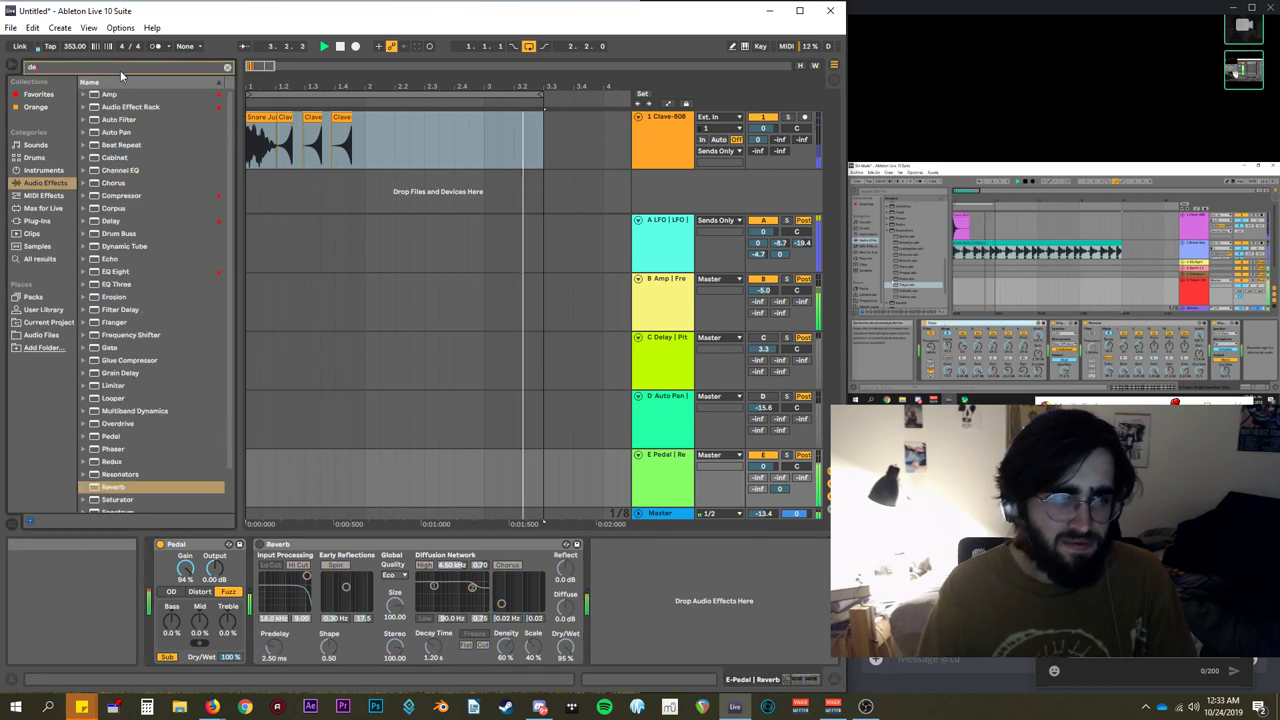
type("lay")
key("Down")
key("Down")
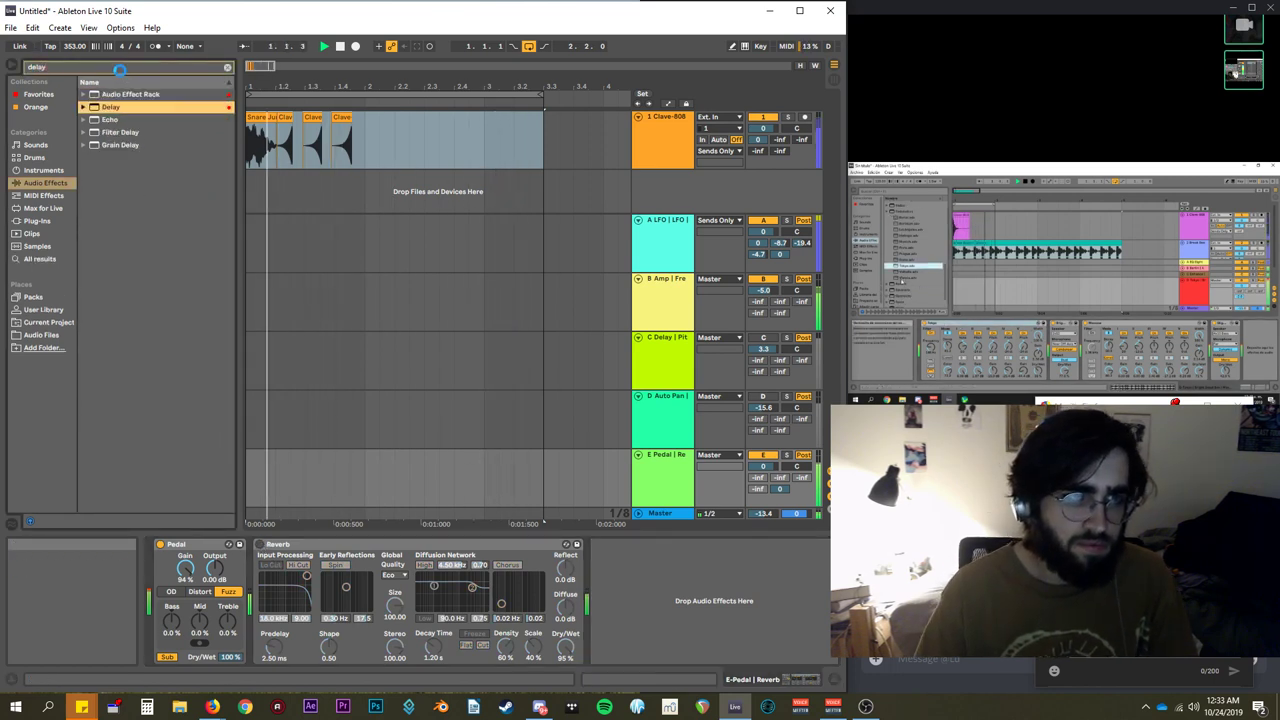
key("Return")
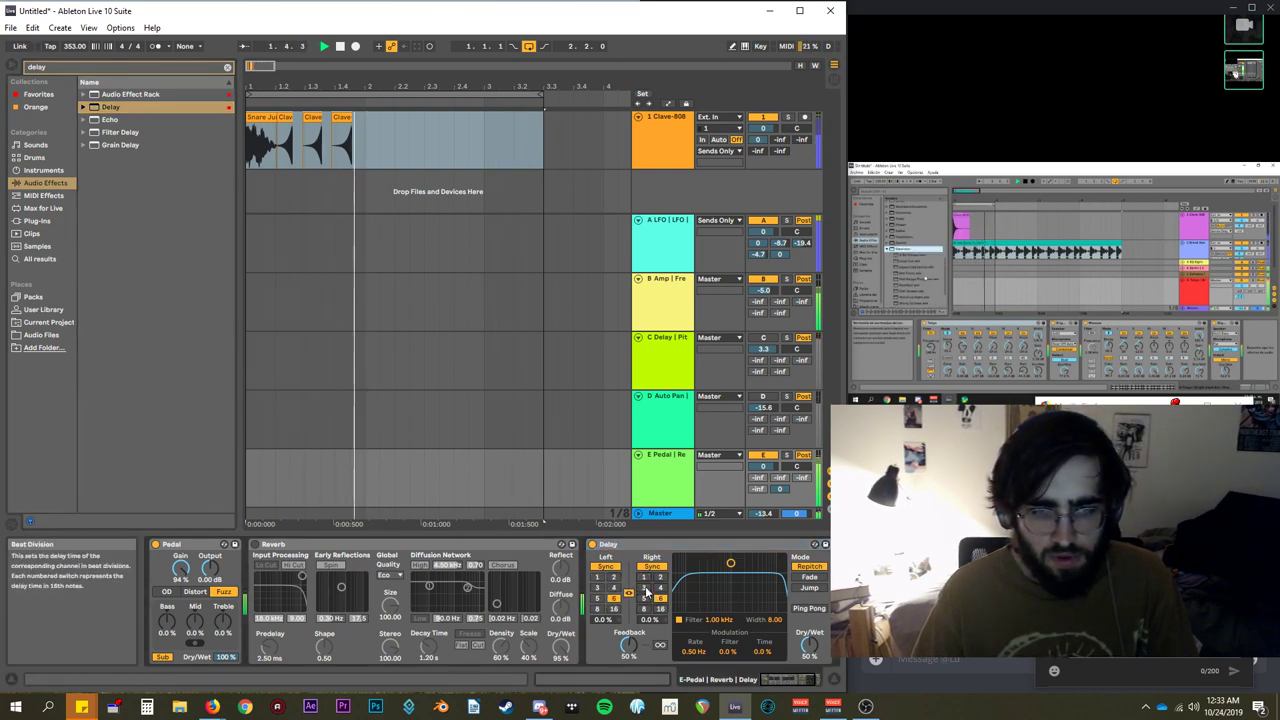
Try beat divisions such as 1, 4 and 16 on both channels of return E's Delay while the loop plays.
left_click(644, 578)
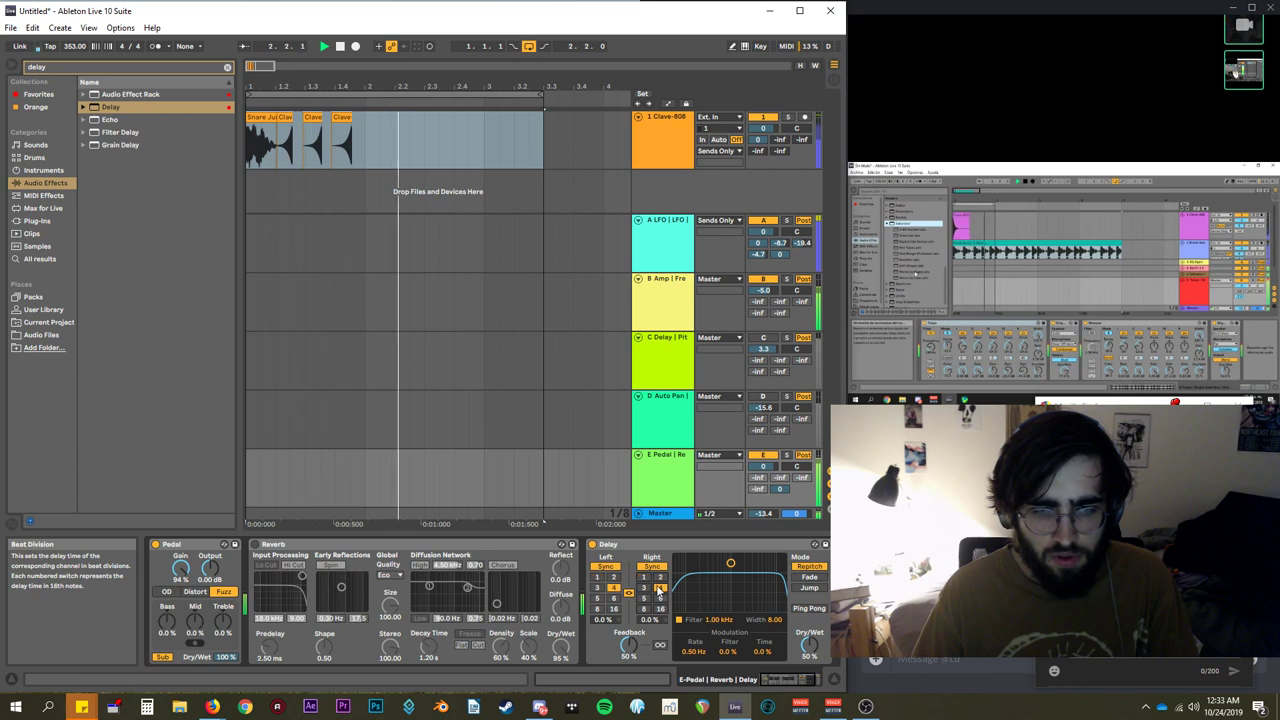
left_click(660, 609)
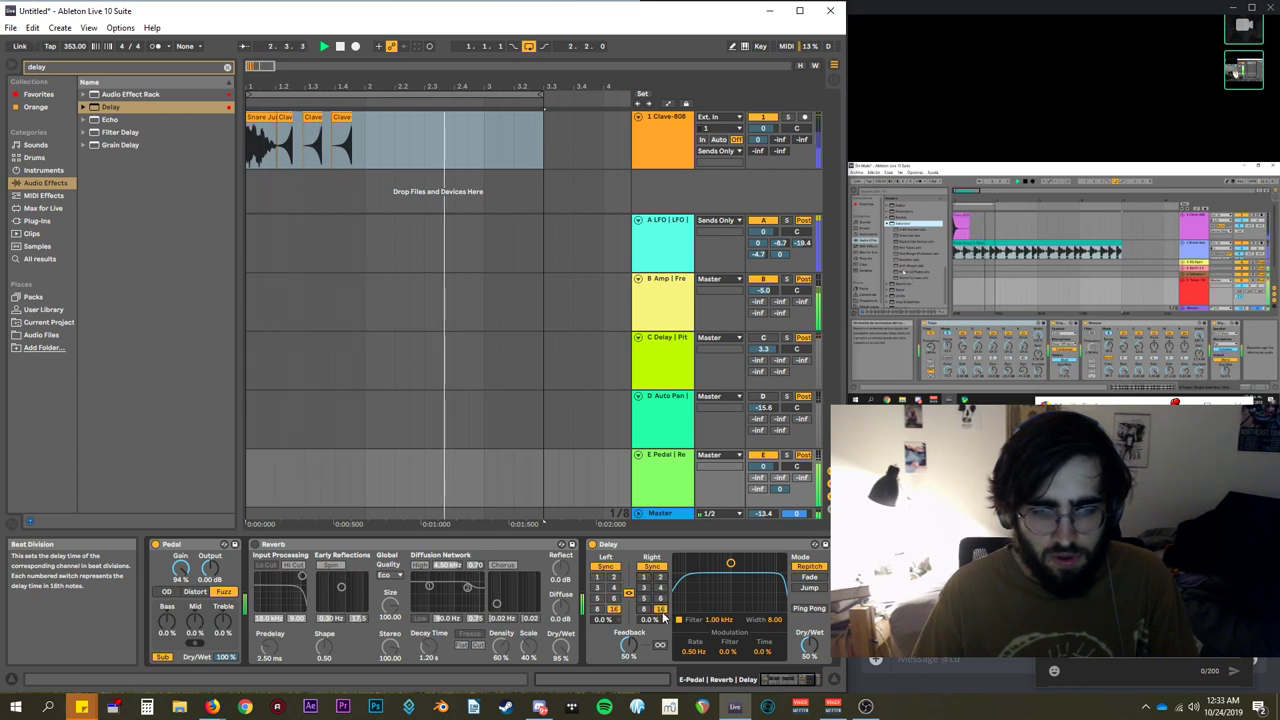
left_click(644, 578)
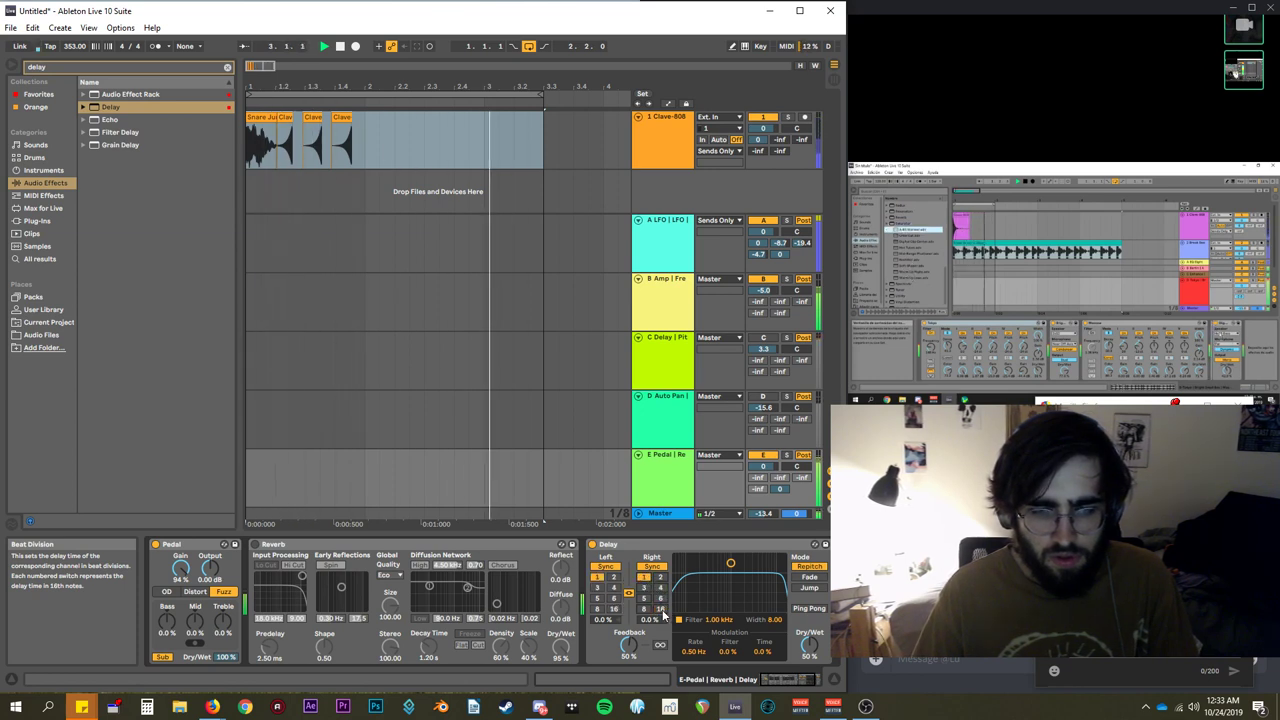
left_click(660, 609)
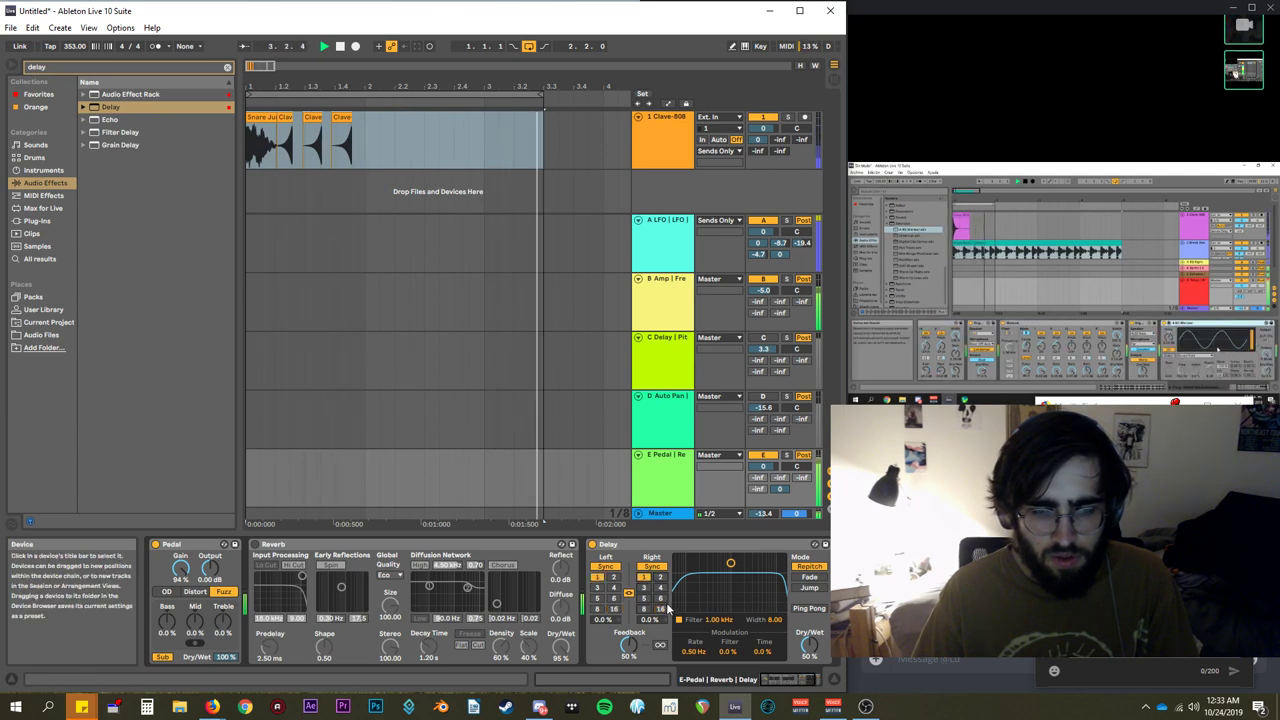
left_click(660, 609)
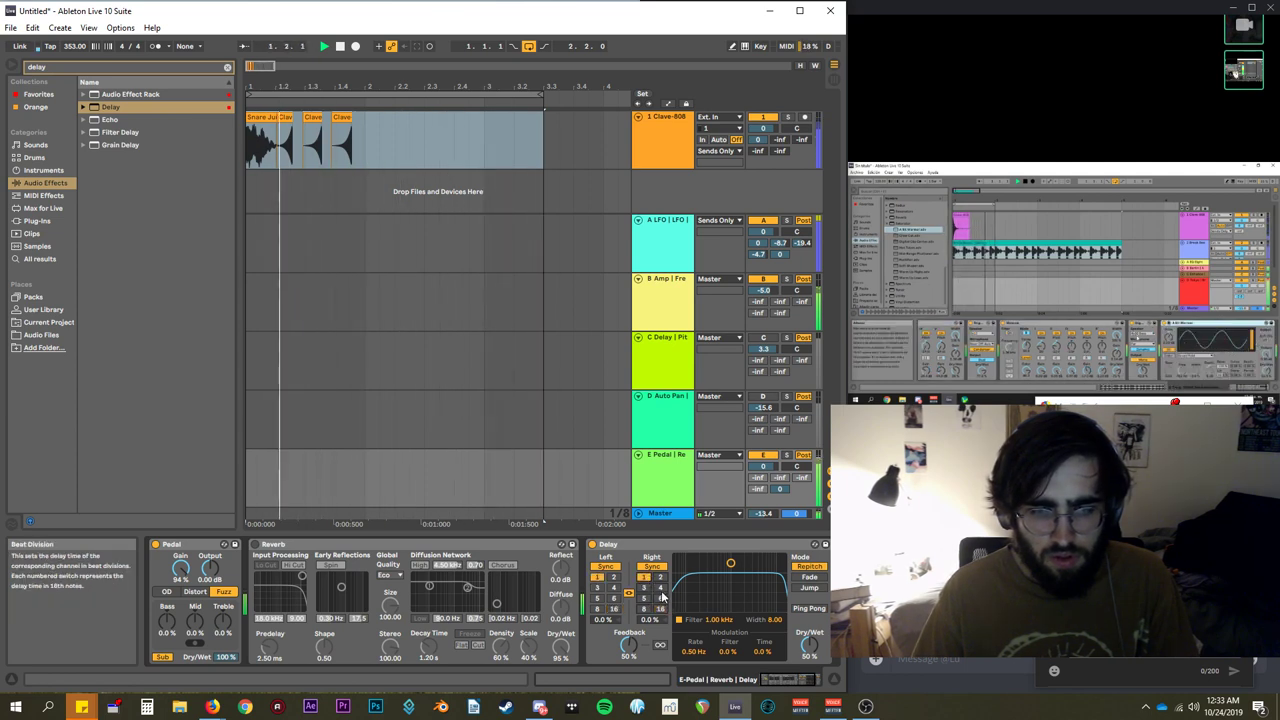
Set the Dry/Wet of the Master track's Convolution Reverb Pro to 41.7%.
left_click(652, 513)
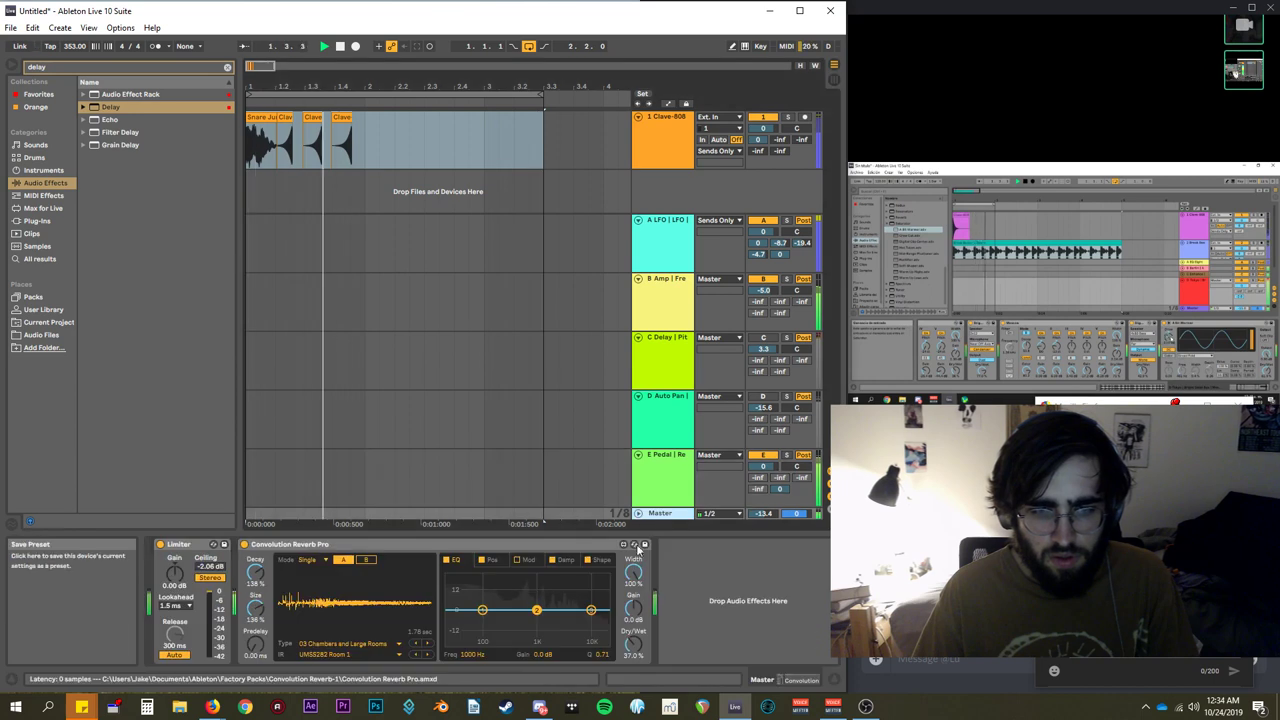
mouse_move(634, 640)
left_mouse_down()
mouse_move(634, 662)
mouse_move(634, 640)
left_mouse_up()
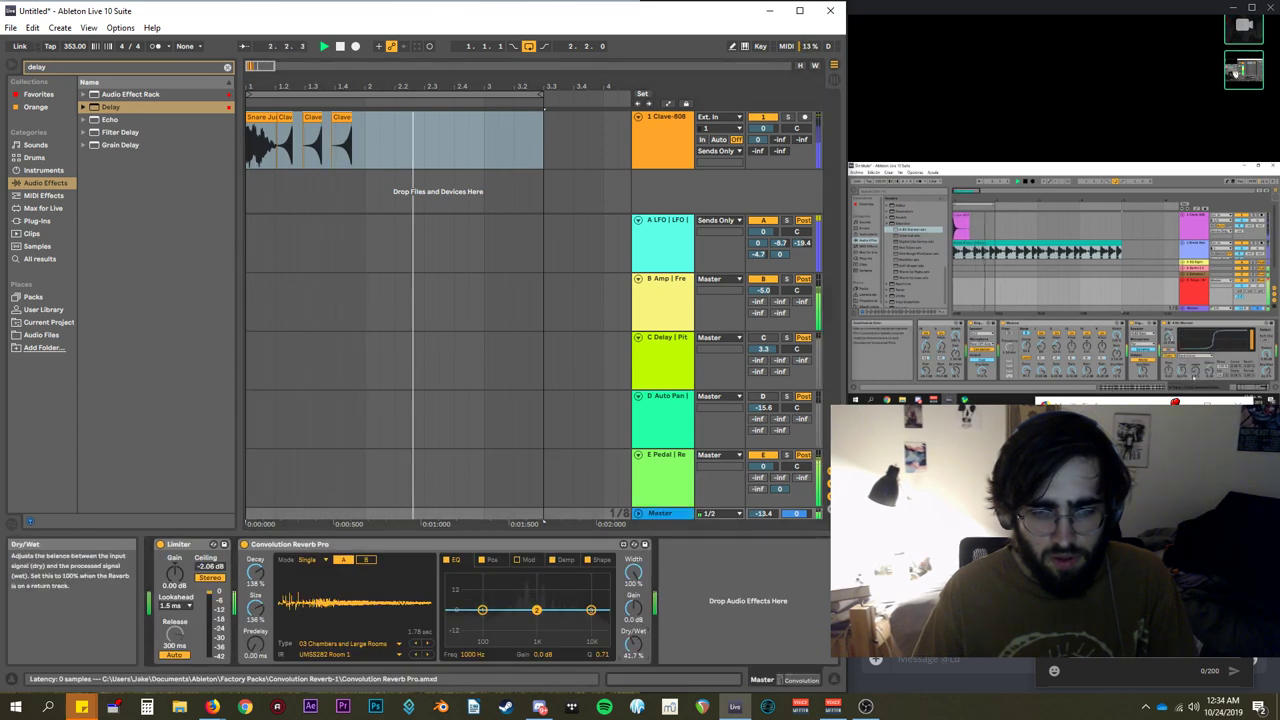
Return to track E and audition its Delay by repeatedly switching both channels among beat divisions between 1 and 16.
left_click(660, 480)
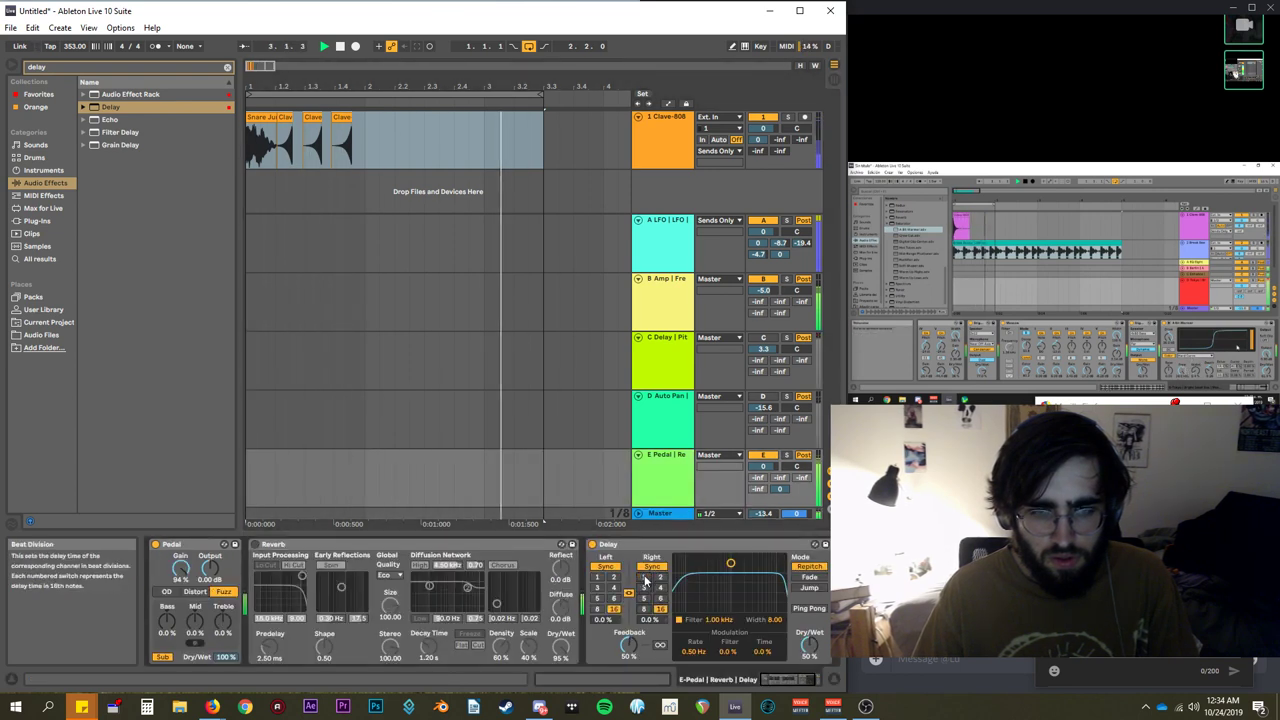
left_click(659, 608)
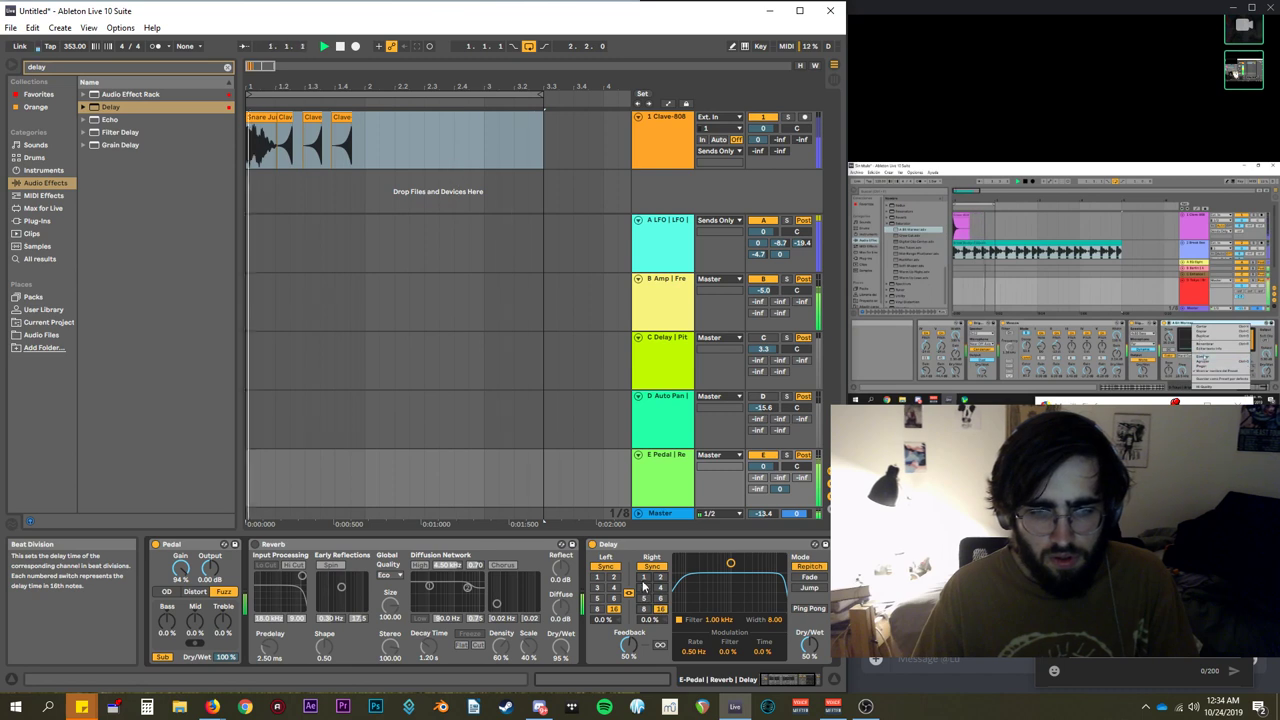
left_click(659, 598)
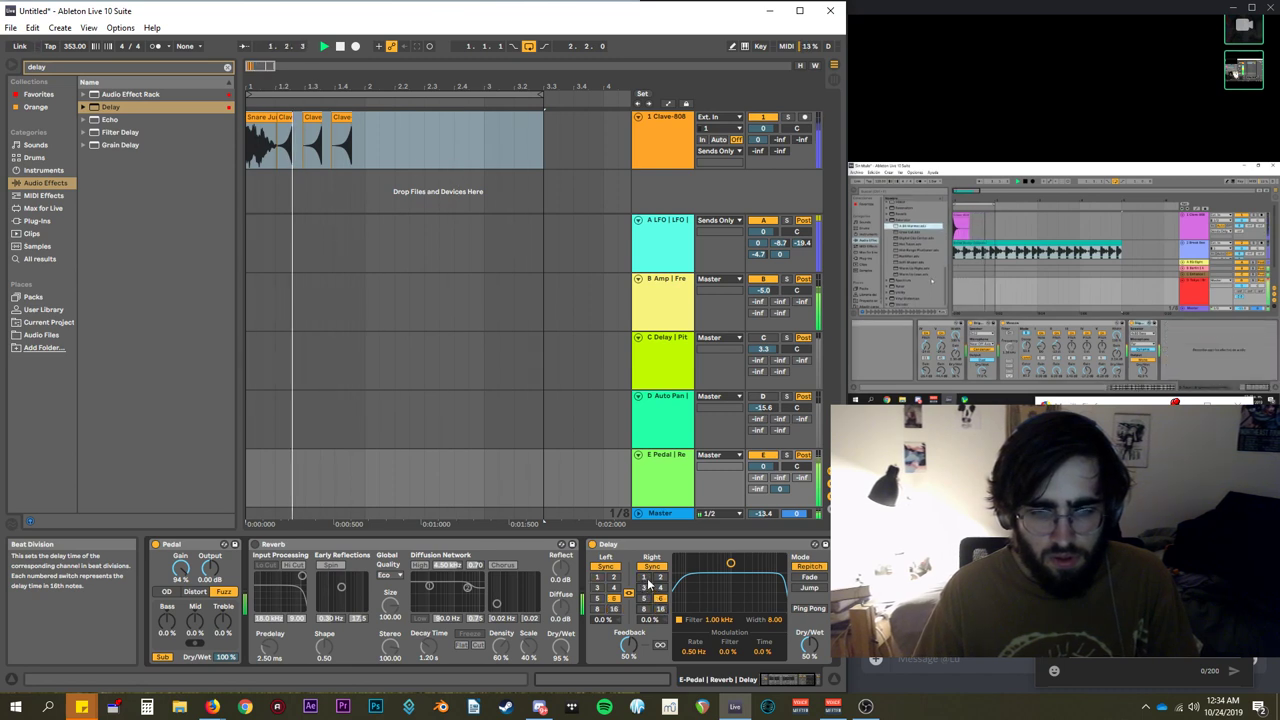
mouse_move(648, 583)
left_mouse_down()
mouse_move(654, 595)
mouse_move(648, 585)
left_mouse_up()
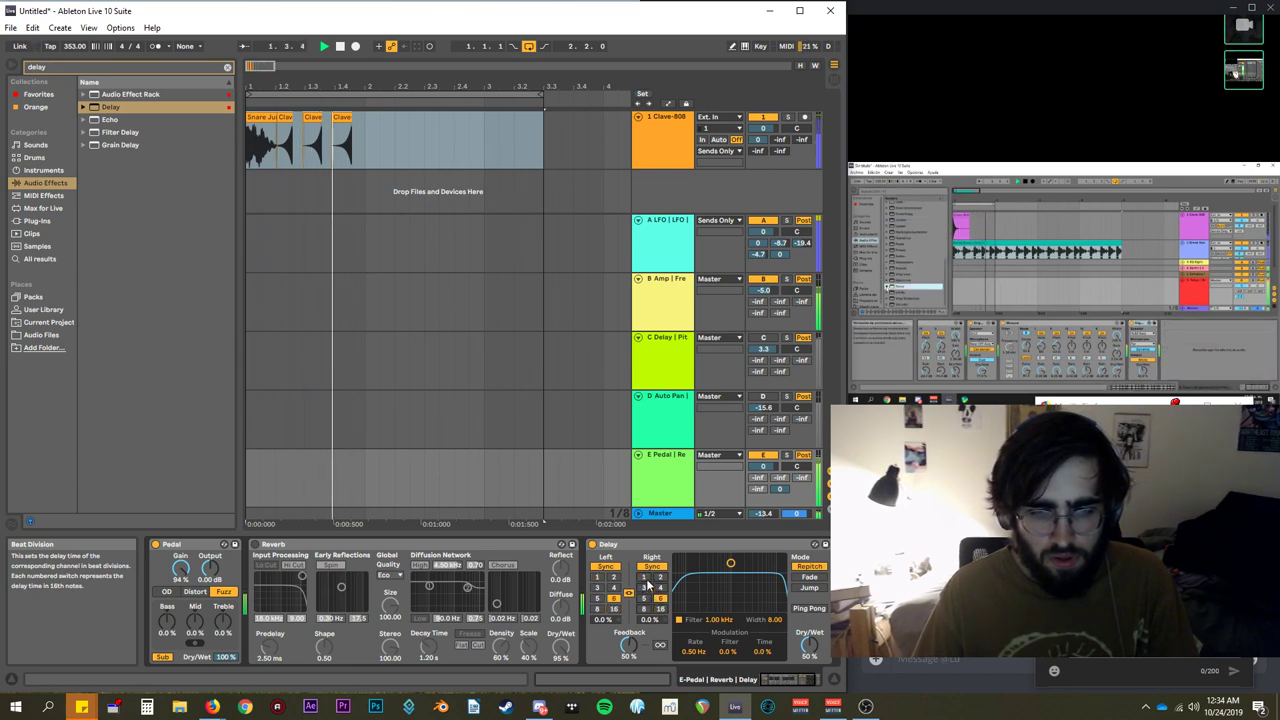
left_click(660, 609)
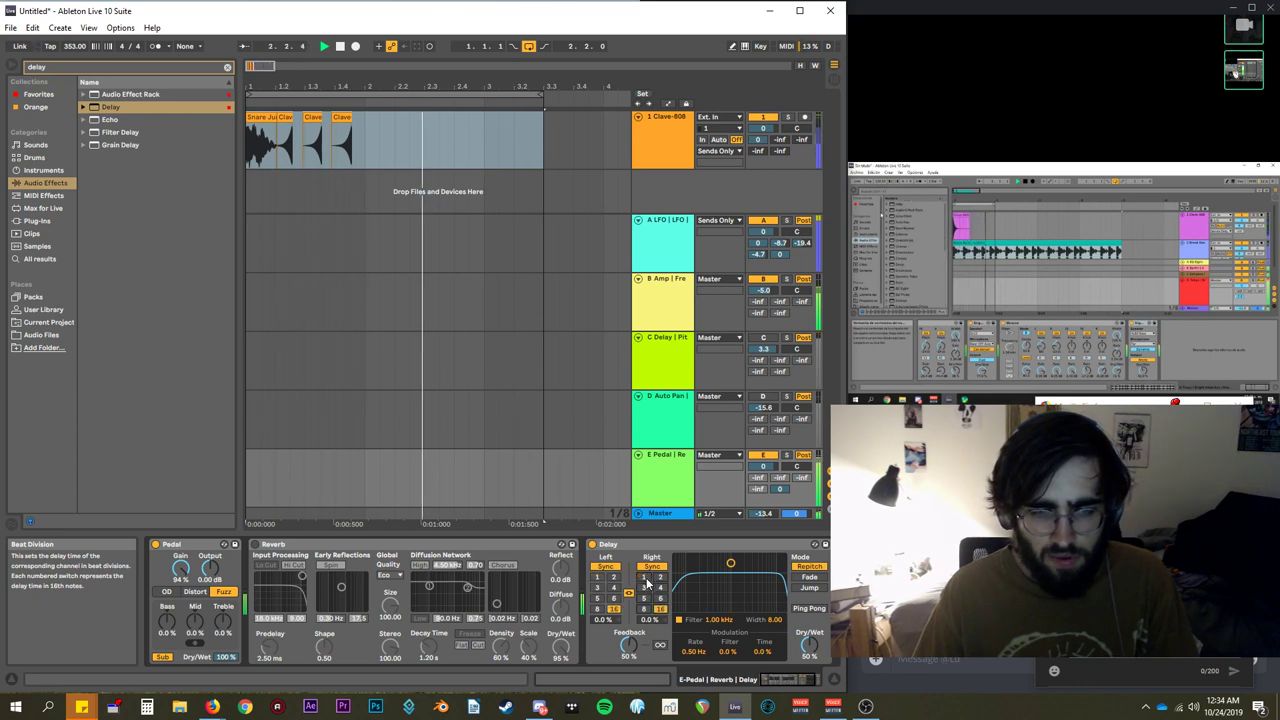
left_click(644, 577)
left_click(646, 609)
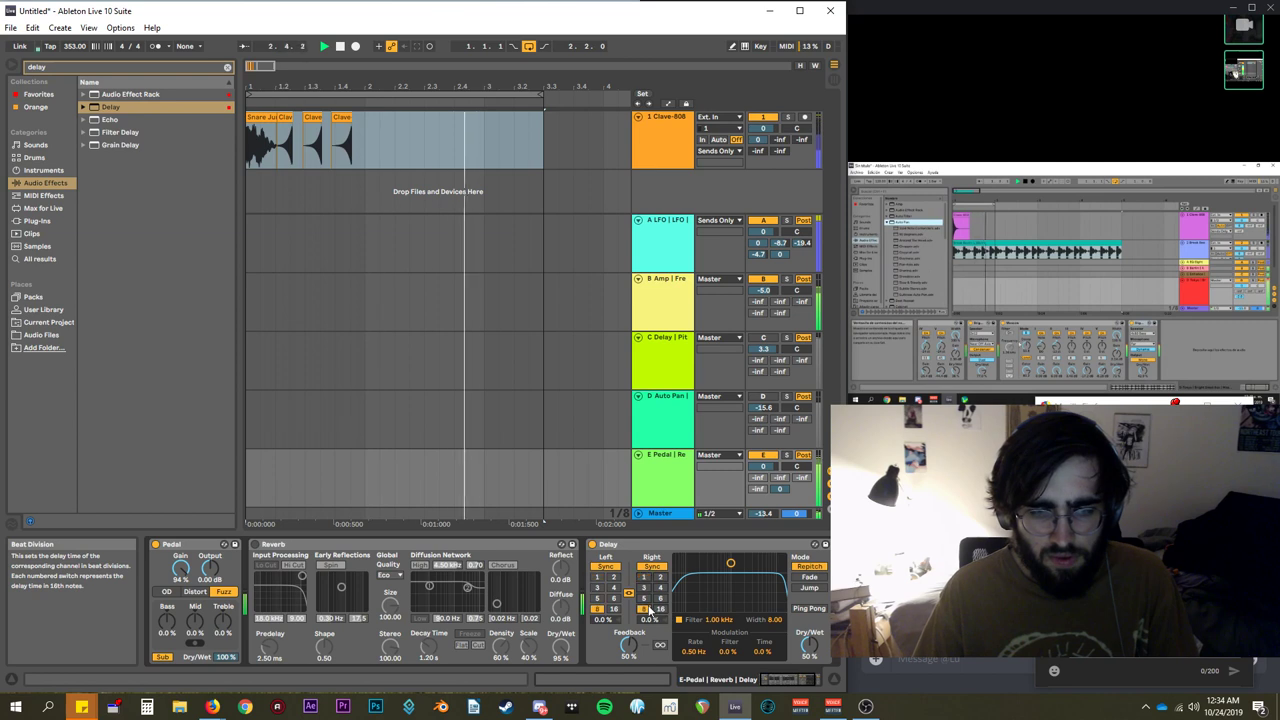
left_click(644, 579)
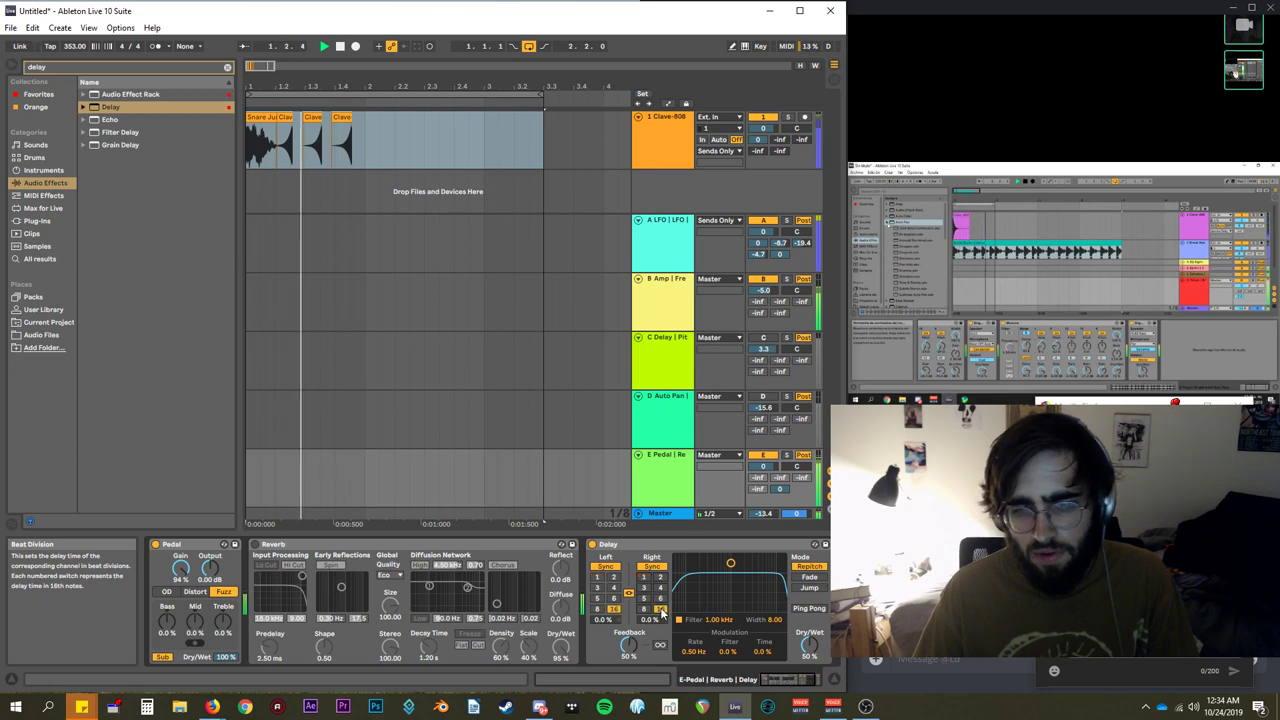
left_click(660, 599)
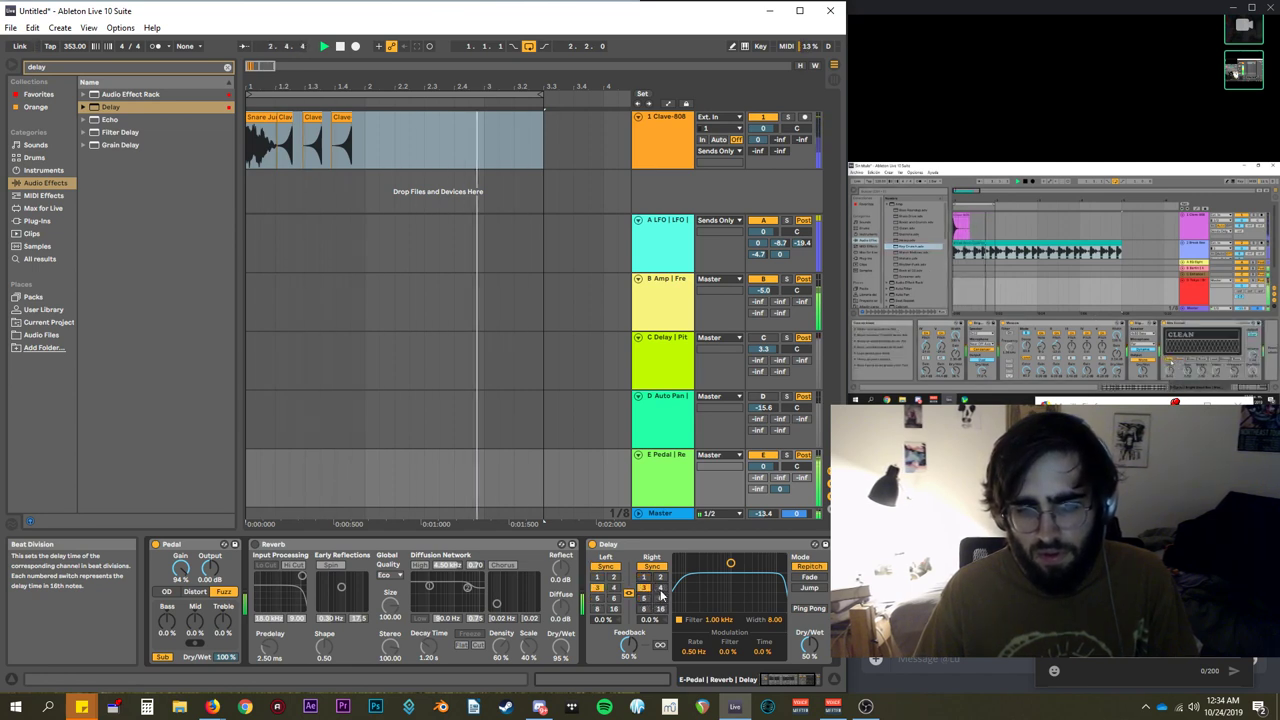
left_click(660, 593)
left_click(645, 591)
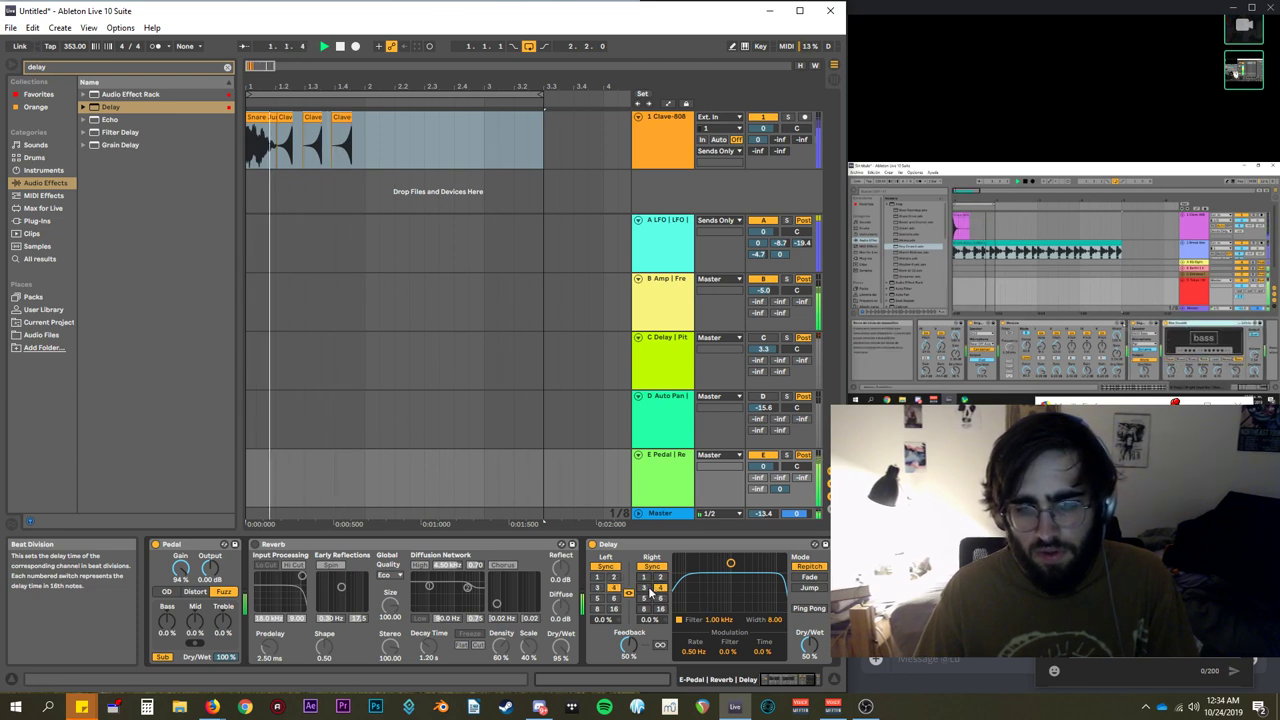
left_click(652, 593)
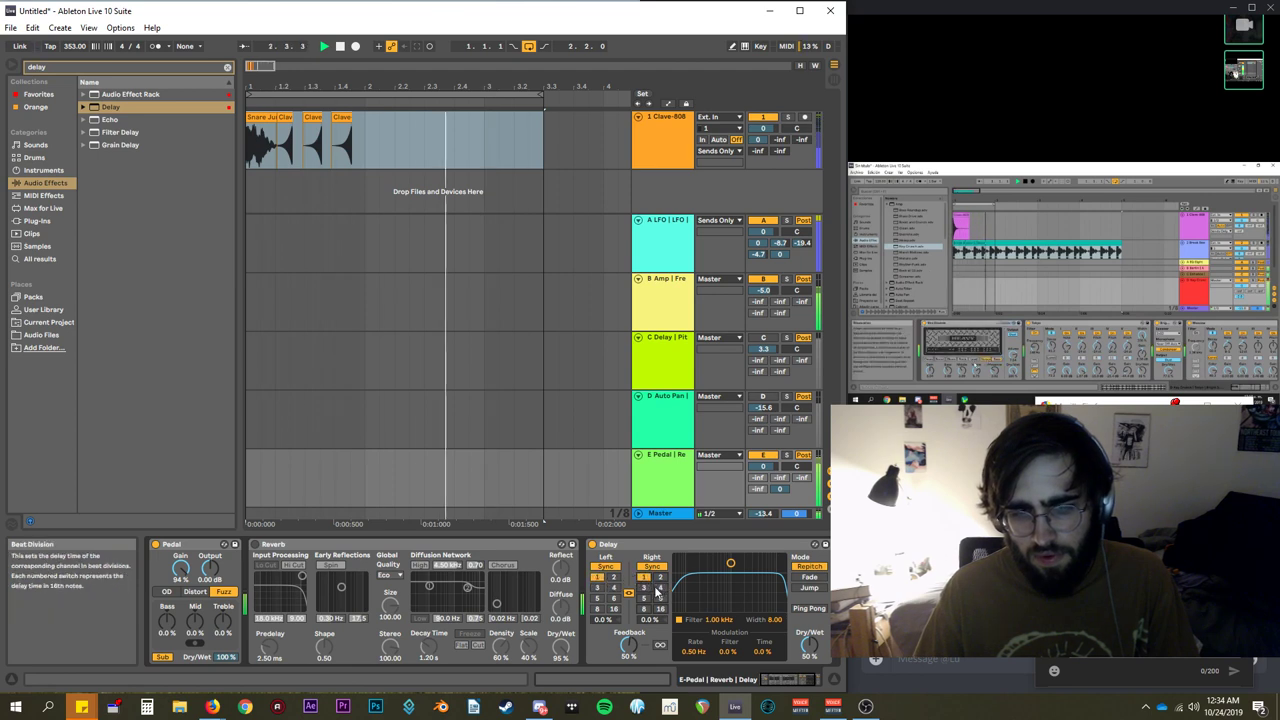
left_click(647, 587)
left_click(659, 588)
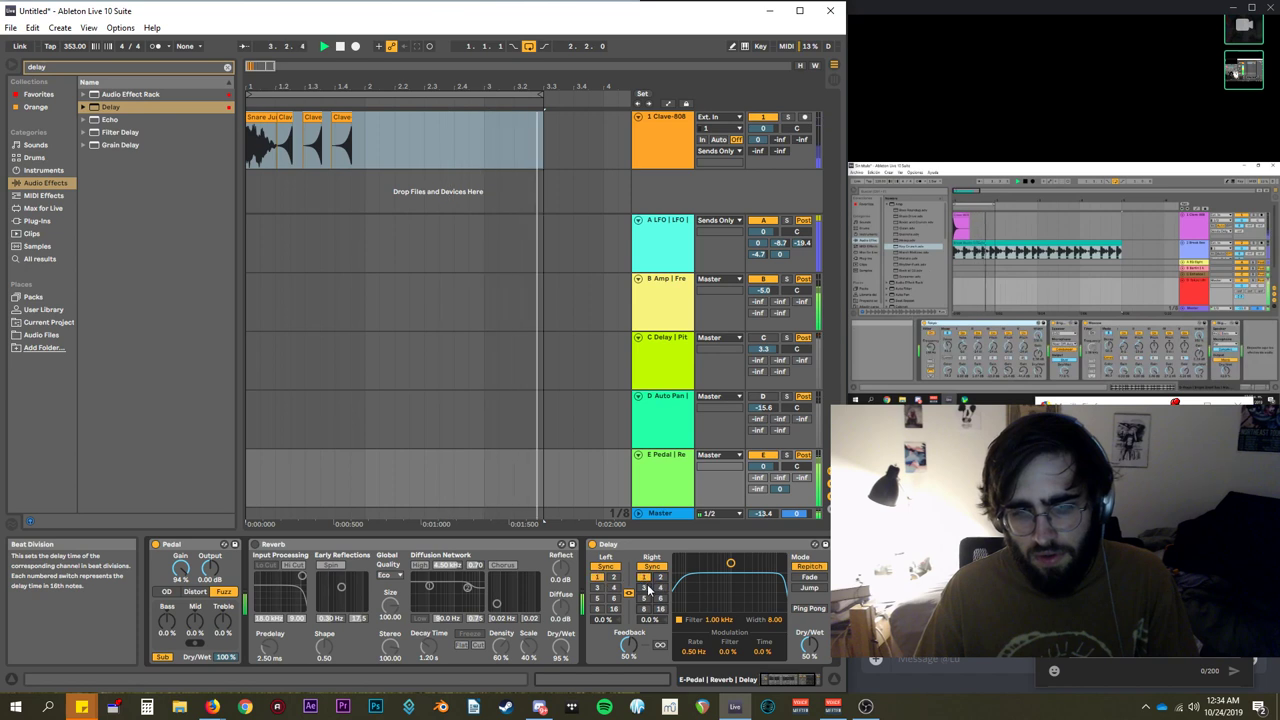
left_click(648, 578)
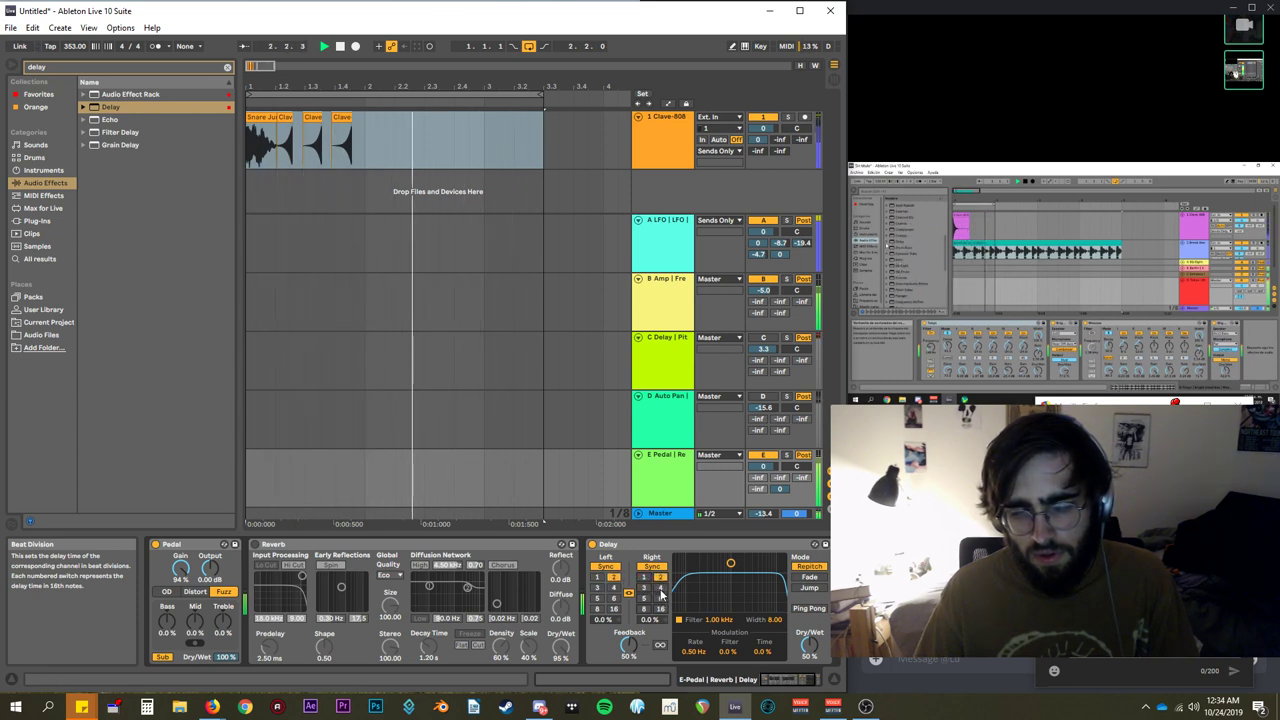
left_click(660, 598)
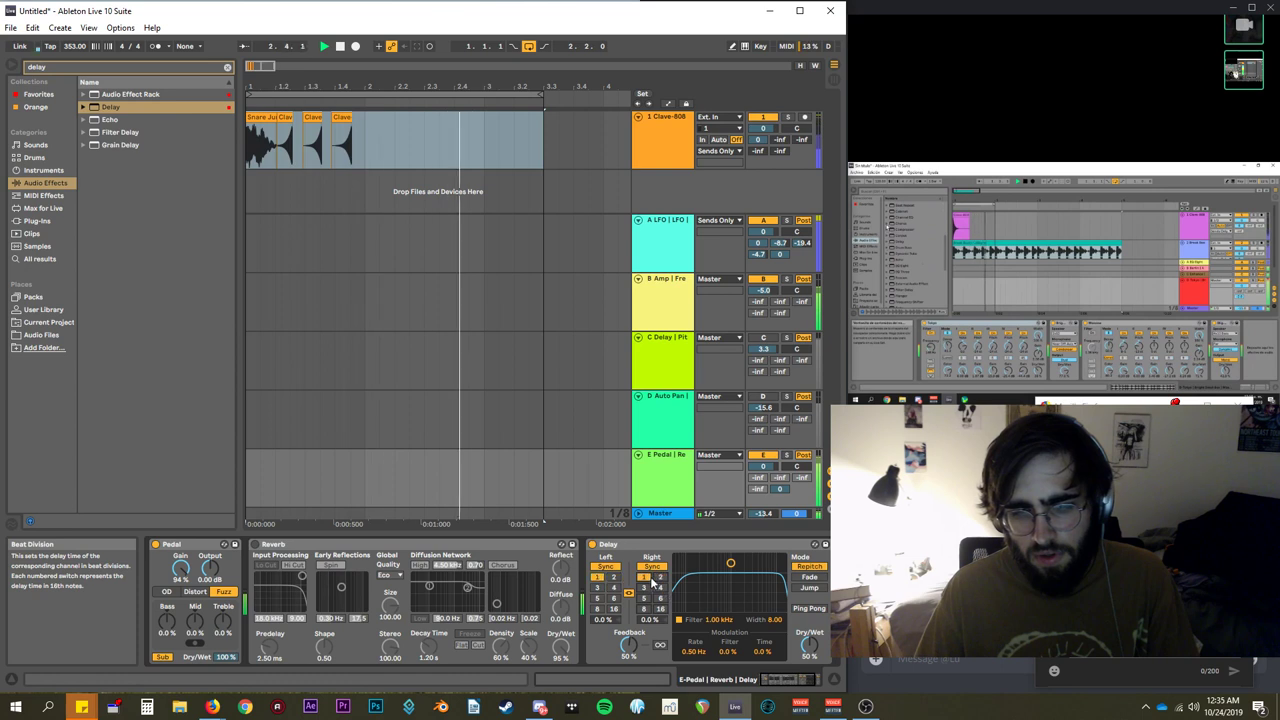
left_click(660, 609)
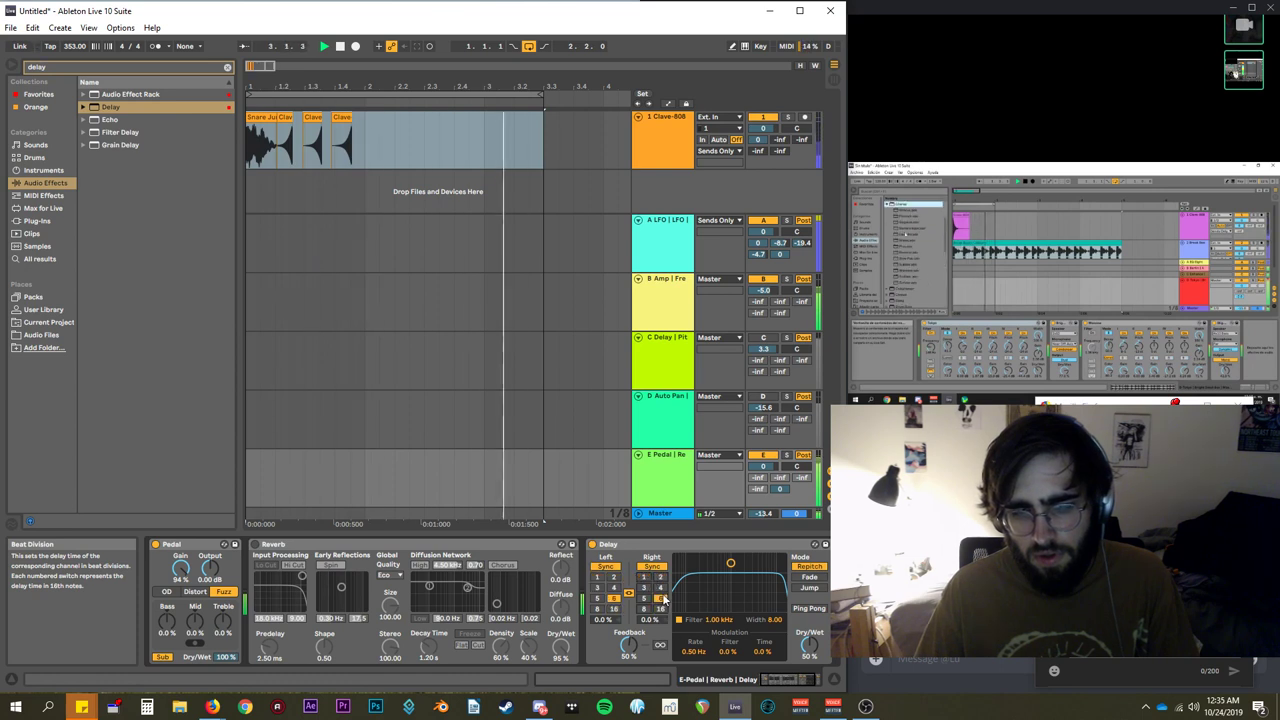
left_click(660, 577)
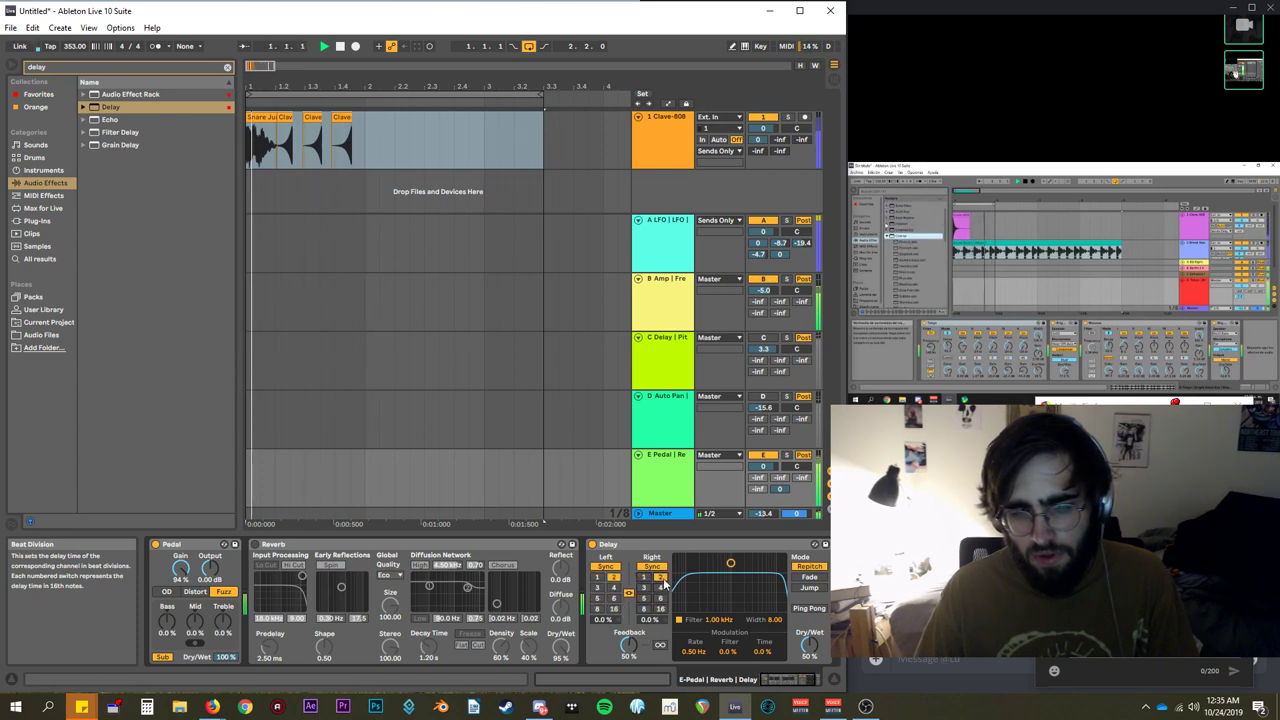
left_click(660, 609)
left_click(660, 587)
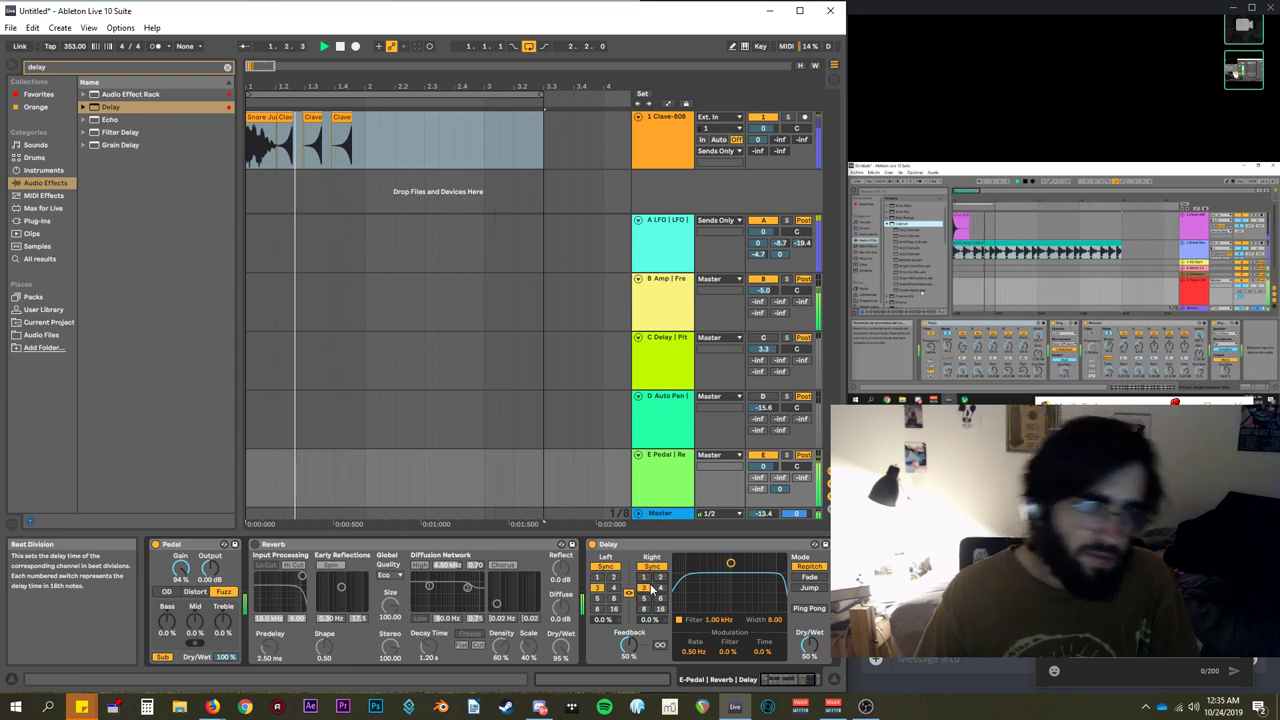
left_click(643, 609)
left_click(614, 588)
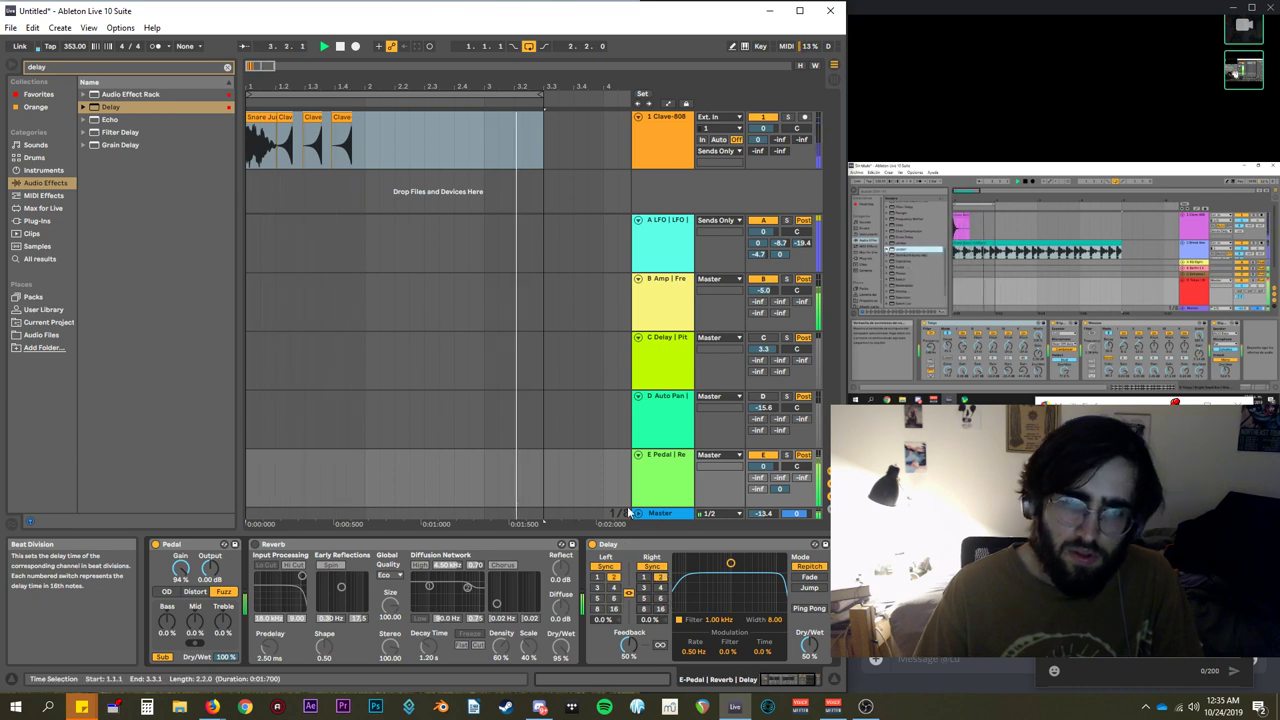
Listen to the loop from its start and from the later Clave hits by jumping playback between them.
left_click(257, 101)
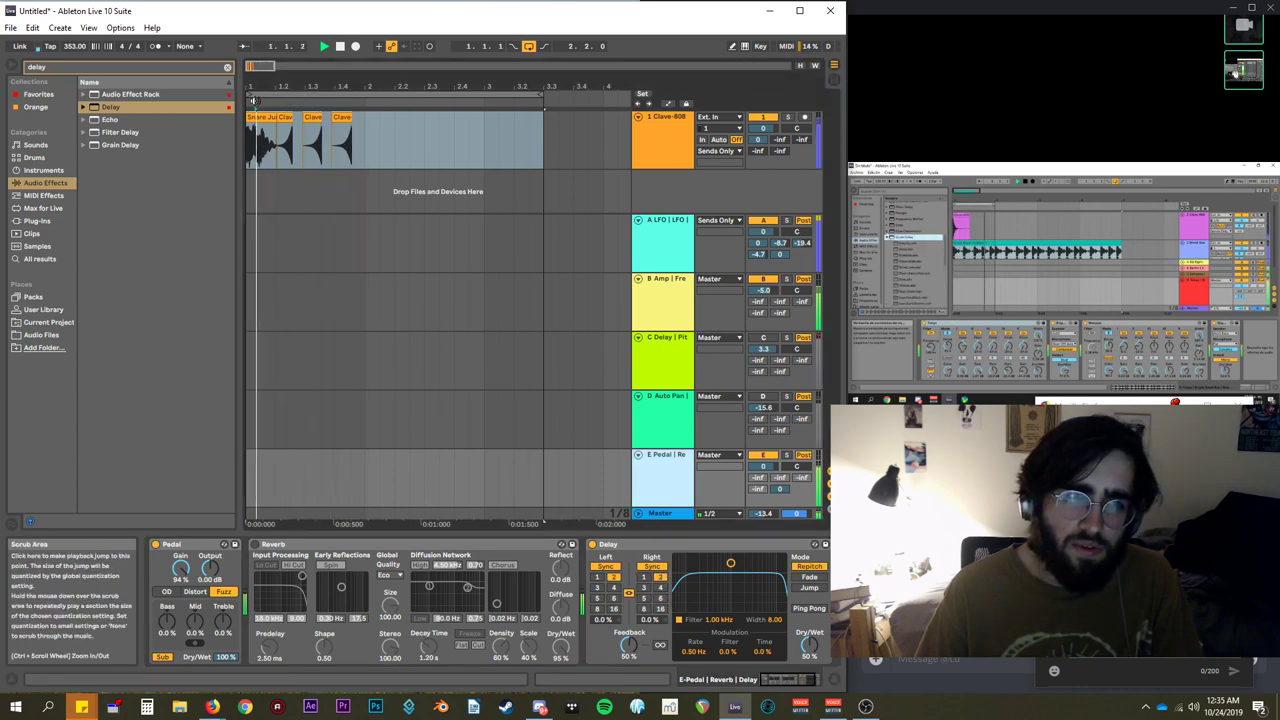
left_click_drag(254, 101, 244, 101)
left_click(315, 102)
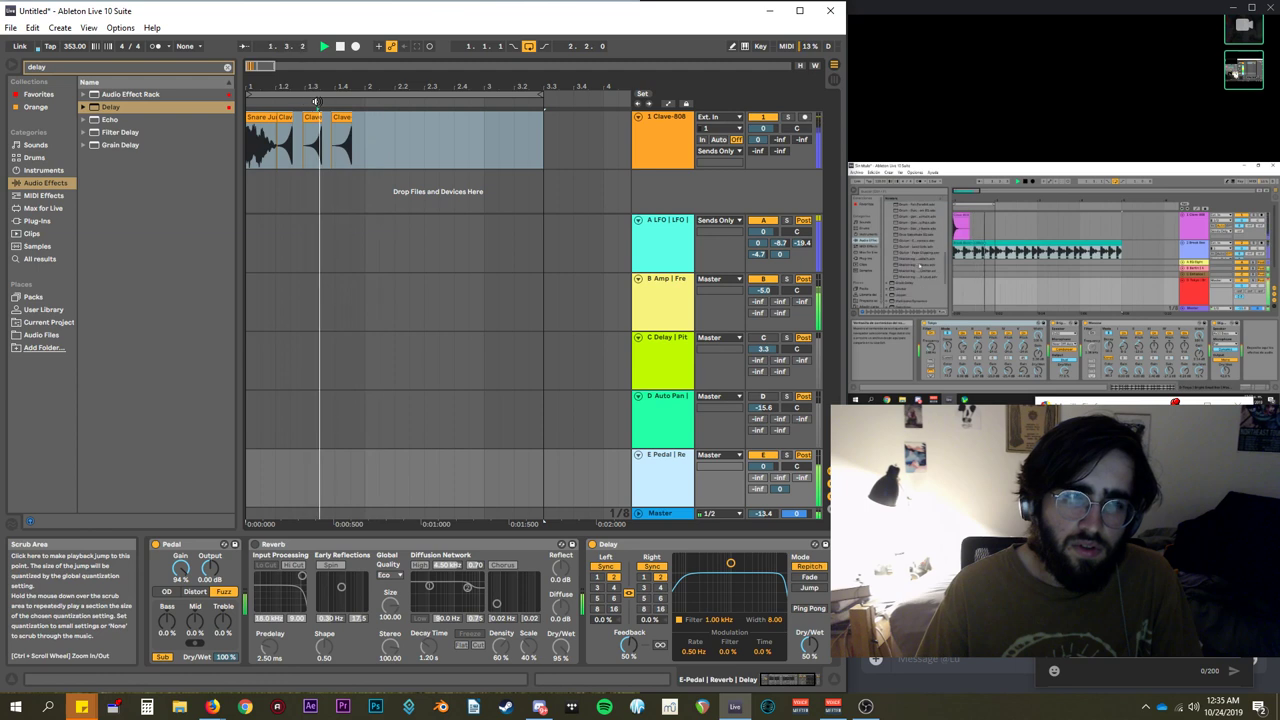
left_click(333, 101)
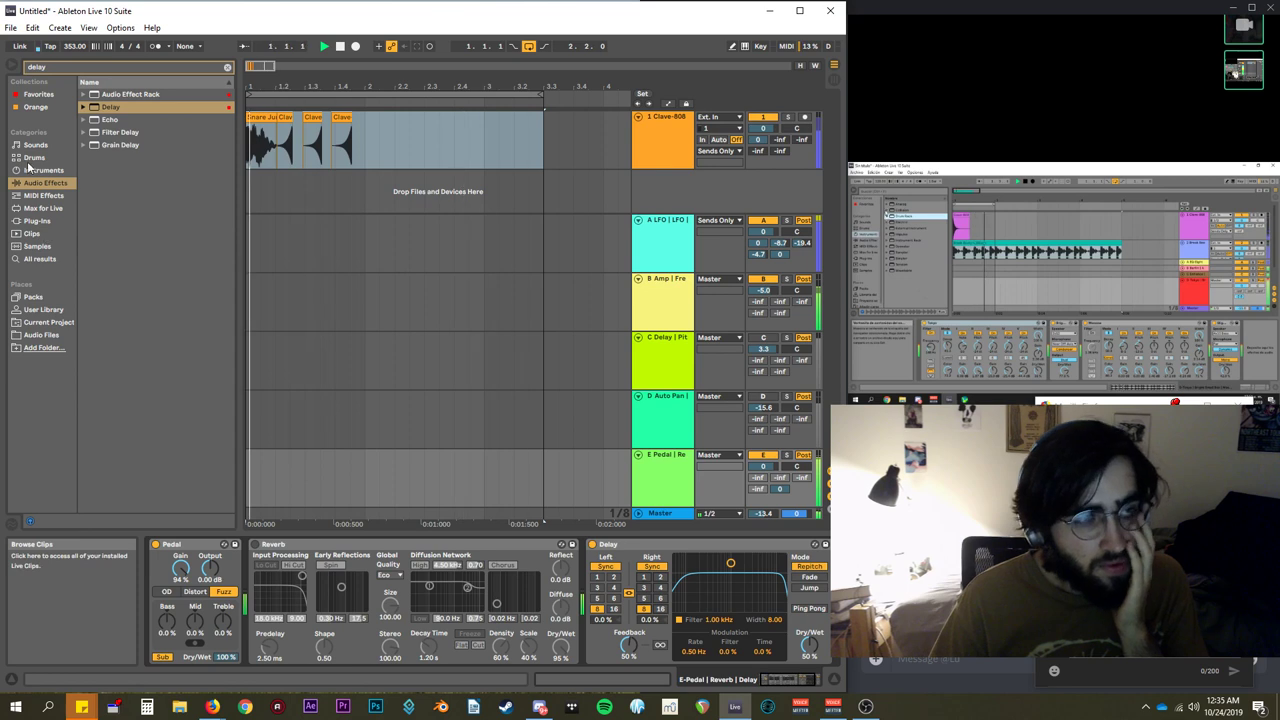
Add an EQ Eight from the Favorites collection to the end of return E's chain, clearing the "delay" search.
left_click(38, 94)
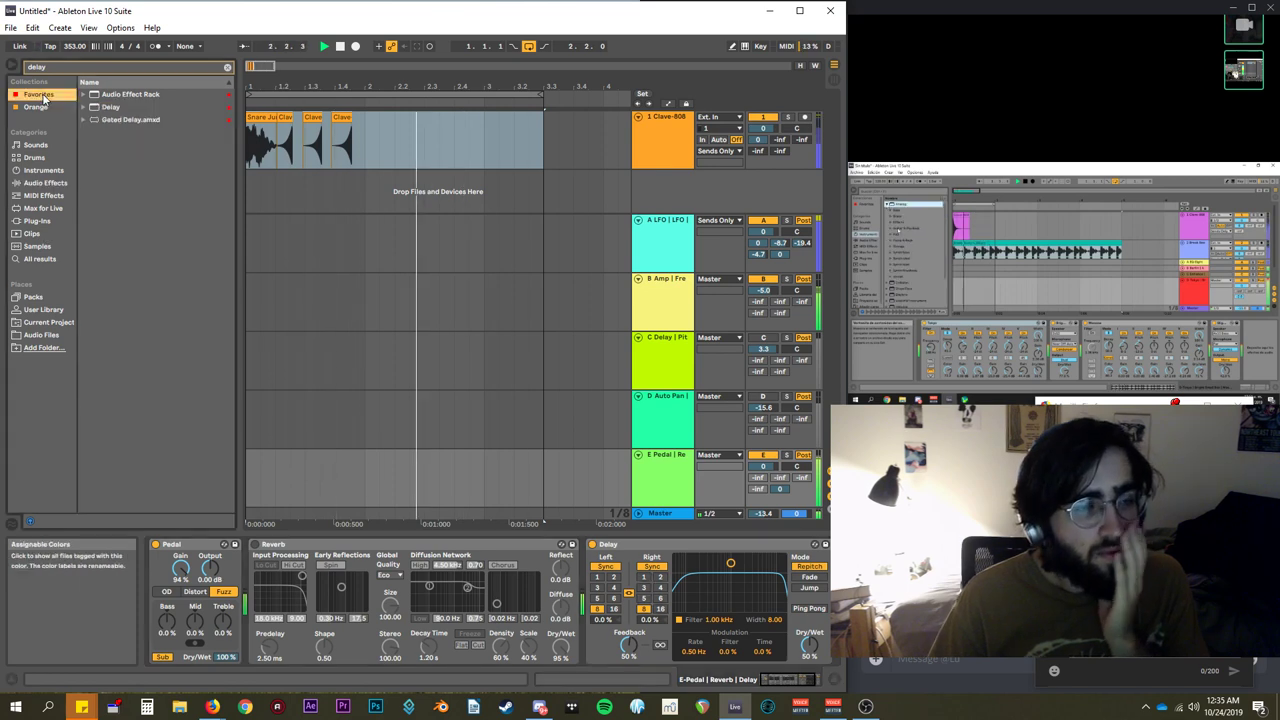
left_click(228, 67)
double_click(120, 145)
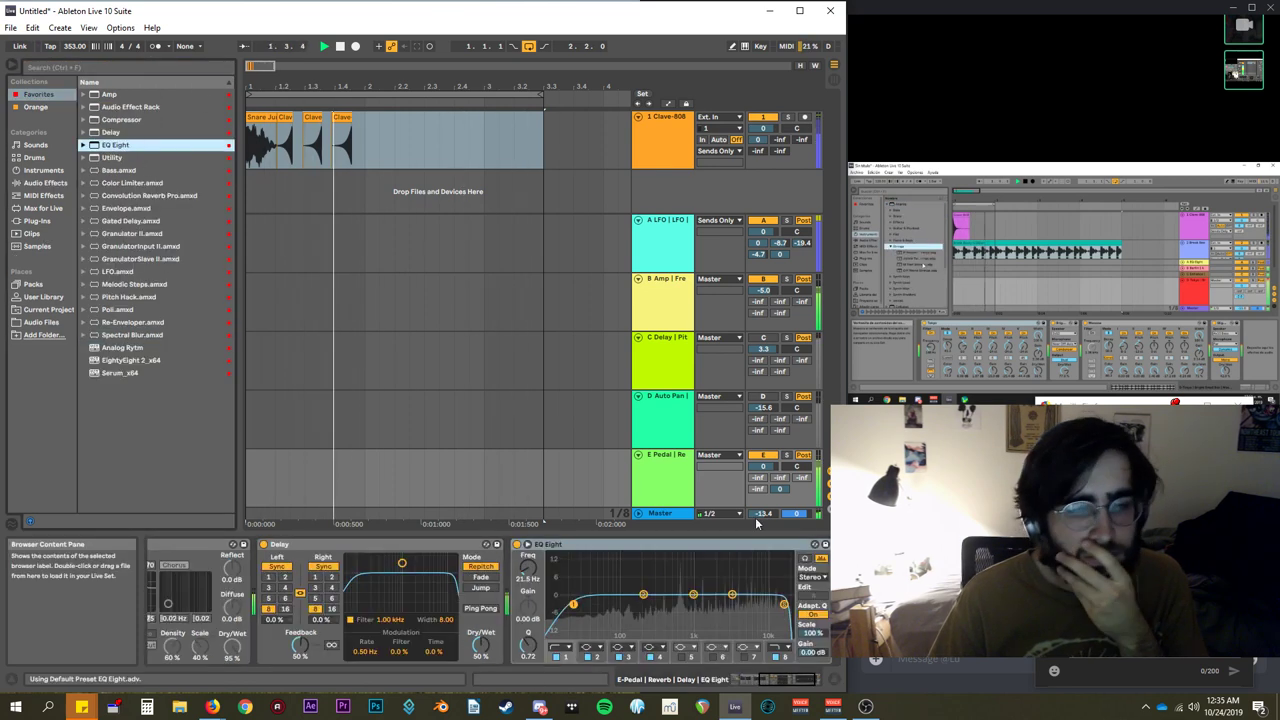
Shape return E's EQ Eight with a low cut at 39.1 Hz, a dip in band 3 and a high cut at 225 Hz.
mouse_move(573, 606)
left_mouse_down()
mouse_move(720, 598)
mouse_move(592, 593)
left_mouse_up()
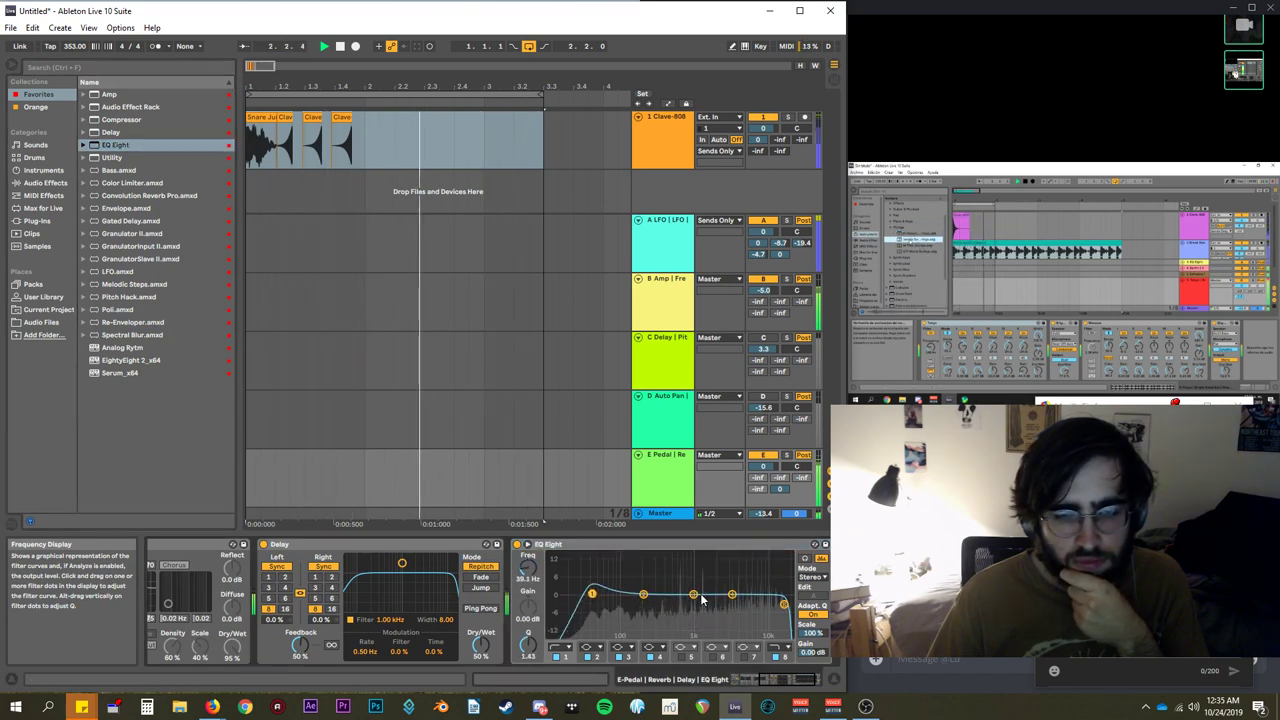
mouse_move(693, 594)
left_mouse_down()
mouse_move(702, 565)
mouse_move(640, 556)
mouse_move(775, 554)
mouse_move(710, 557)
mouse_move(754, 557)
mouse_move(689, 607)
left_mouse_up()
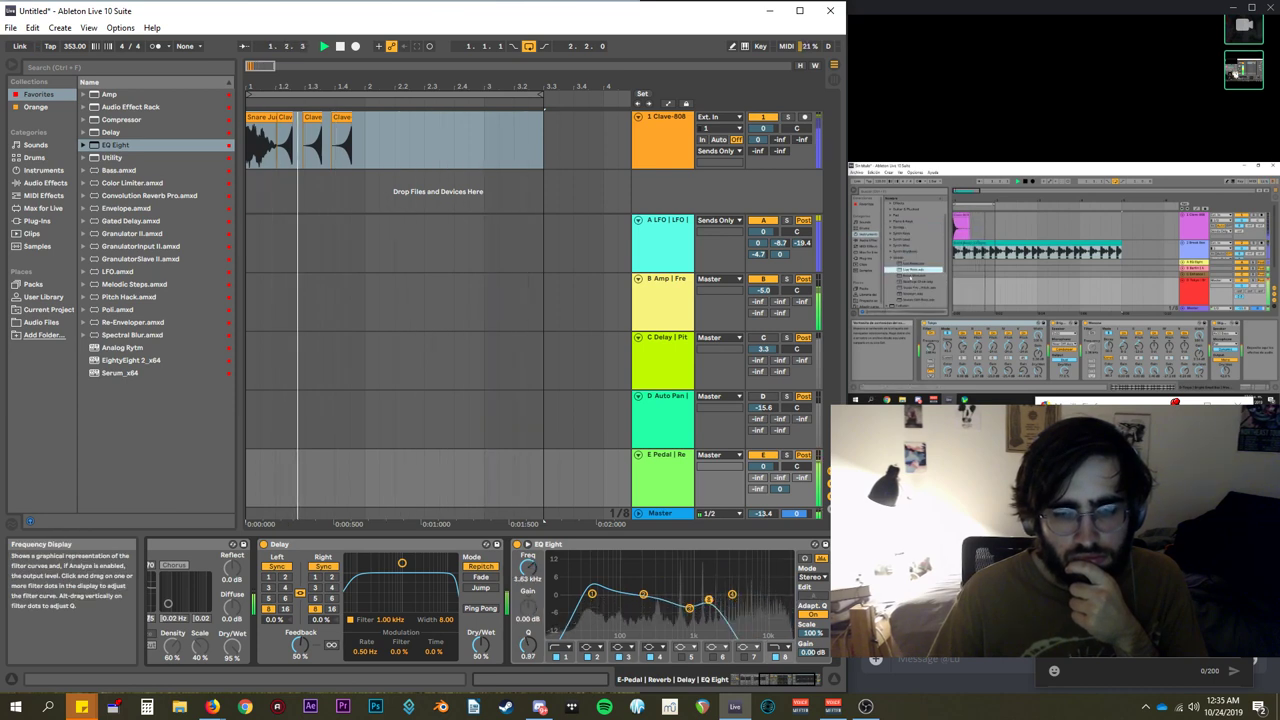
left_click_drag(784, 604, 645, 597)
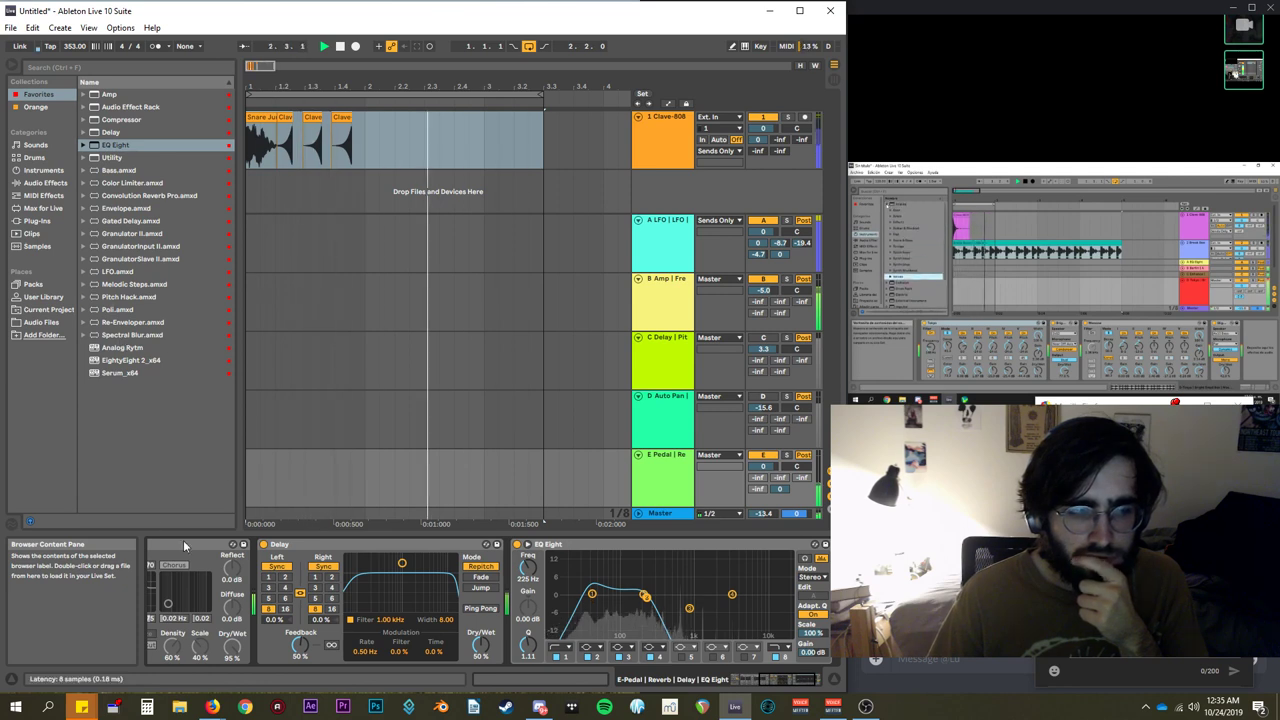
Place return E's EQ Eight ahead of its Delay and set the Delay's beat division to 3 on both channels.
left_click_drag(777, 545, 270, 548)
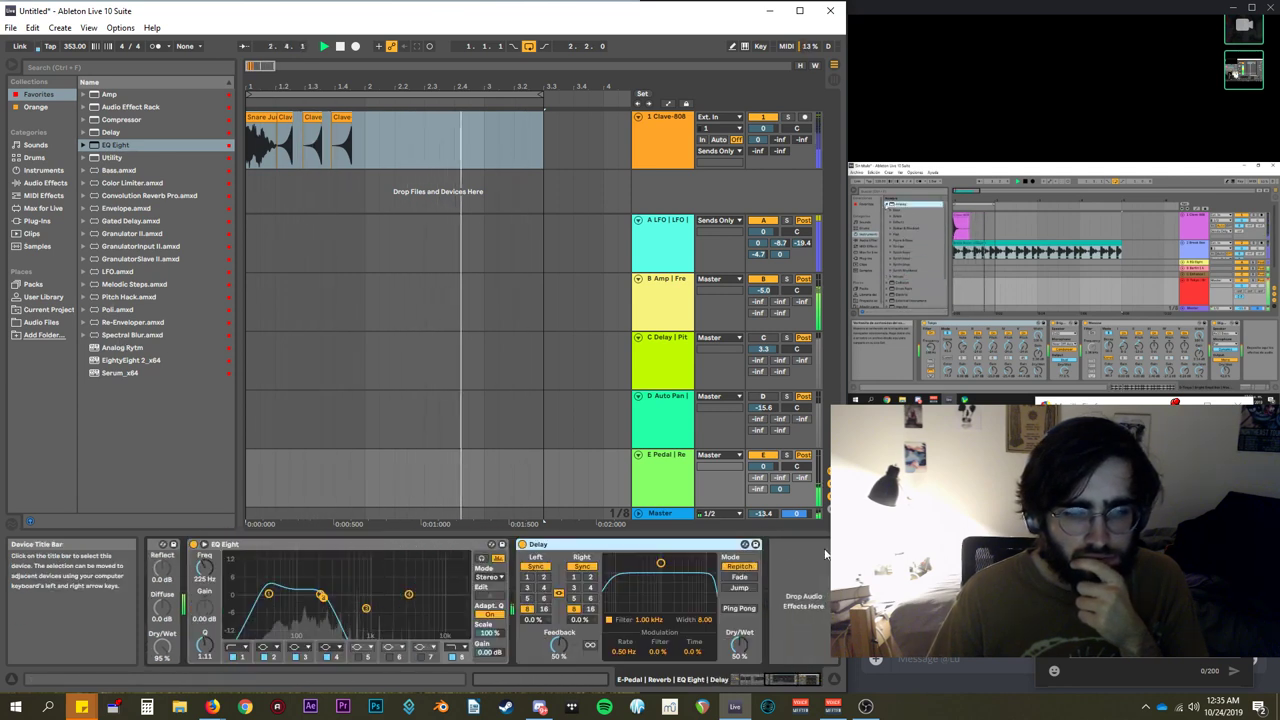
left_click(575, 578)
left_click(575, 578)
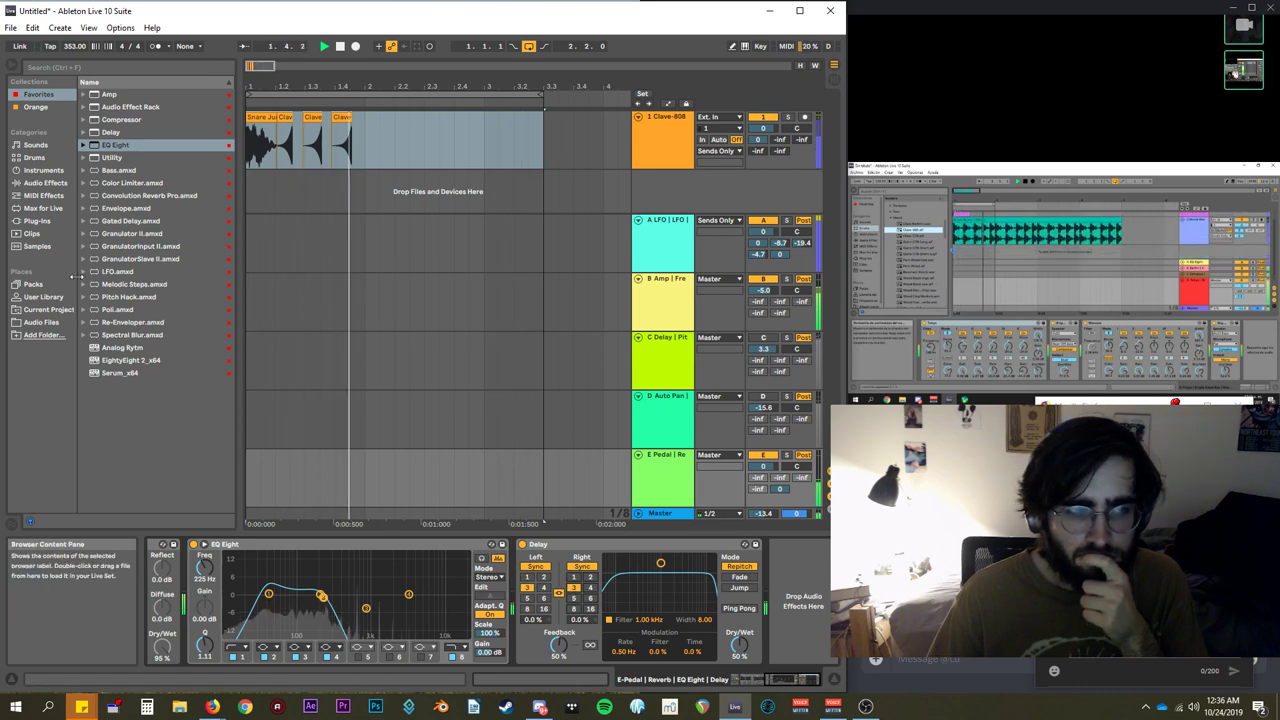
Raise the high cut of return E's EQ Eight to 16.3 kHz with a Q of 4.01.
left_click(37, 221)
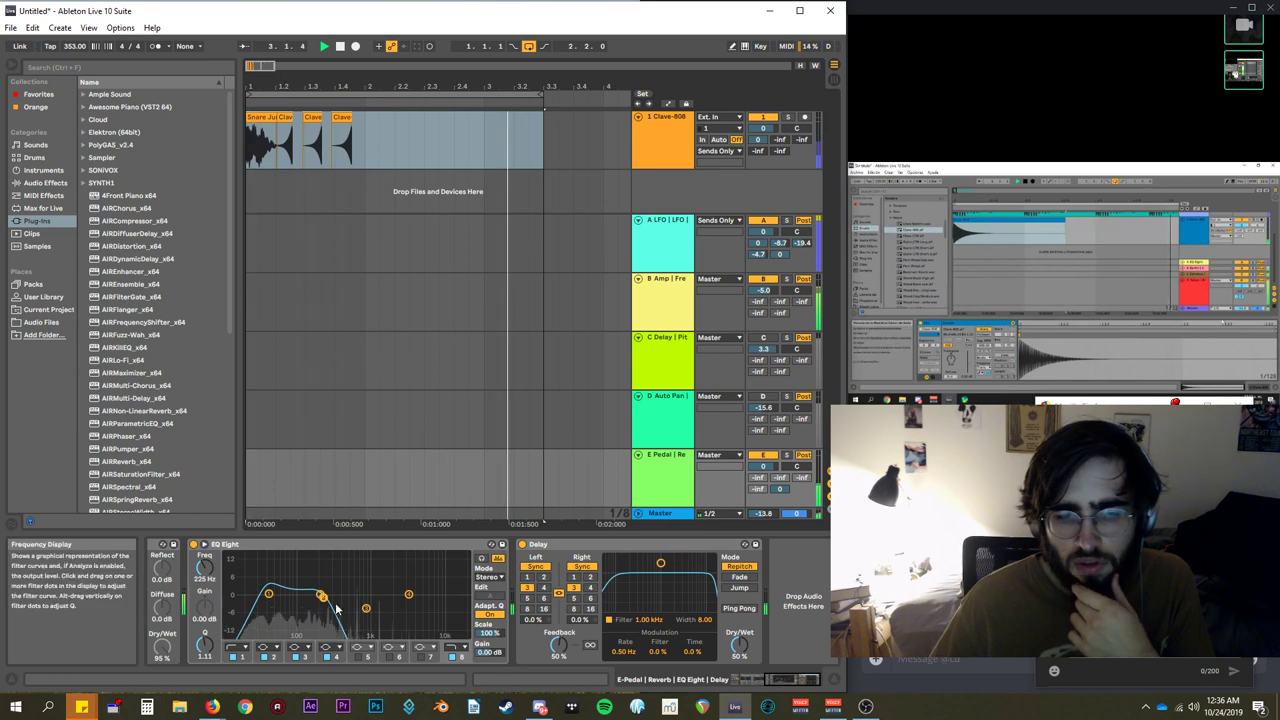
left_click_drag(327, 603, 296, 592)
left_click_drag(375, 588, 457, 577)
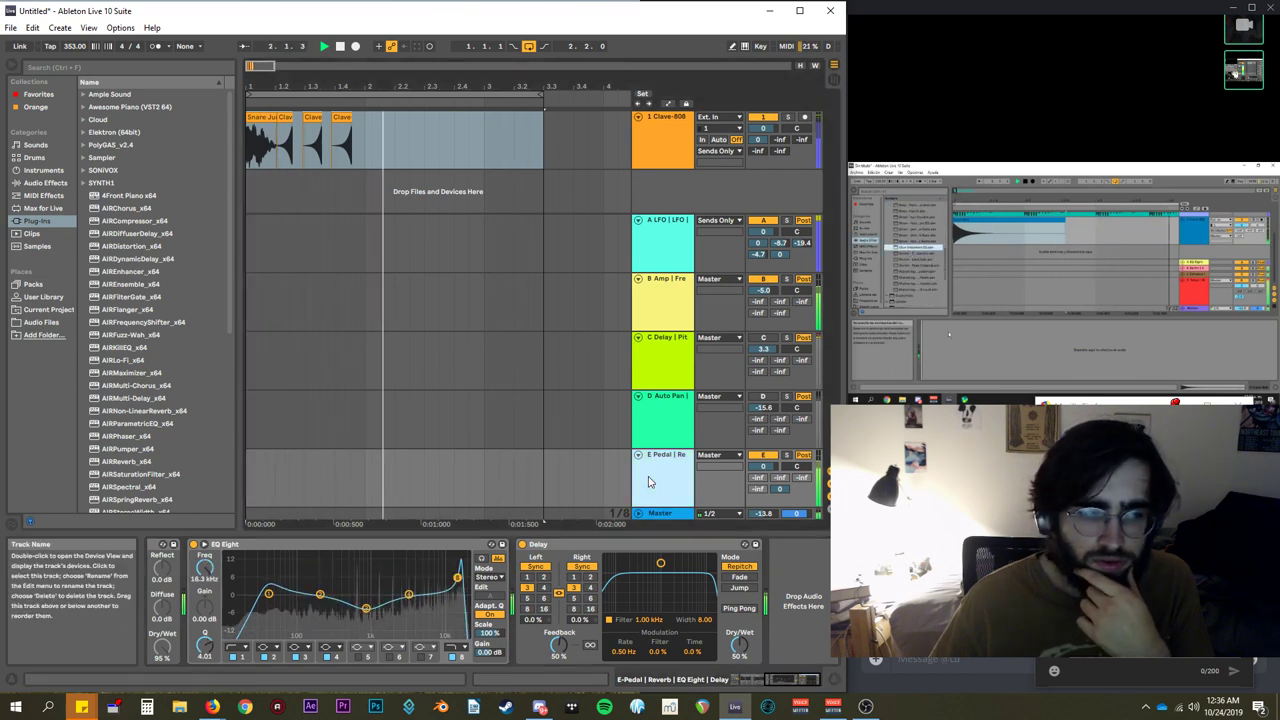
Look through the installed plug-ins and the built-in audio effects for another effect to put on return E.
scroll(160, 395, "down", 5)
scroll(155, 413, "down", 3)
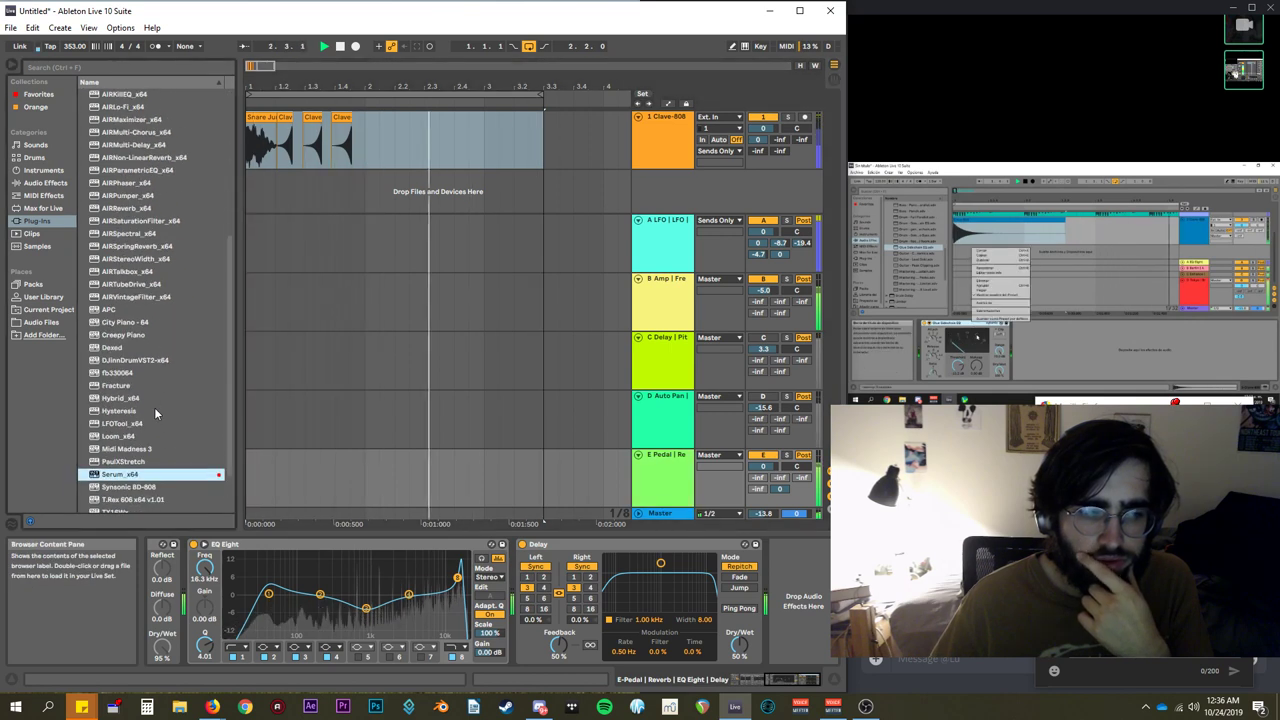
scroll(154, 414, "up", 2)
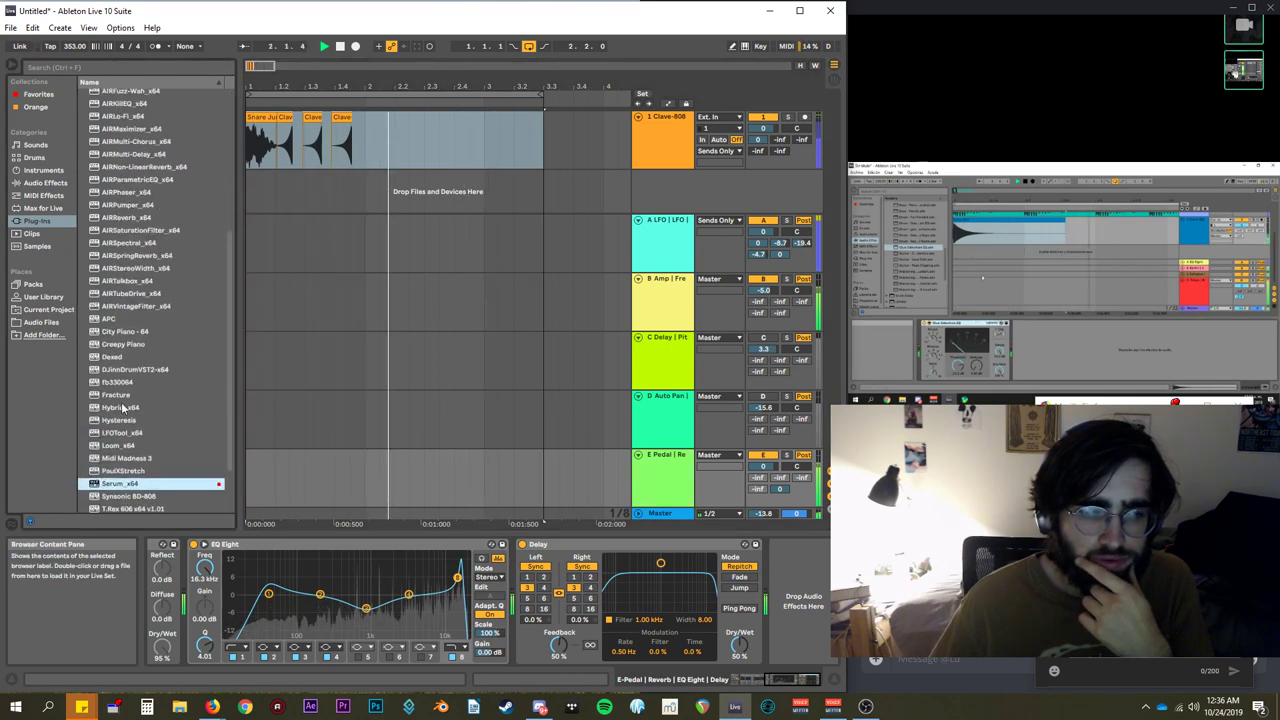
left_click(32, 171)
left_click(35, 183)
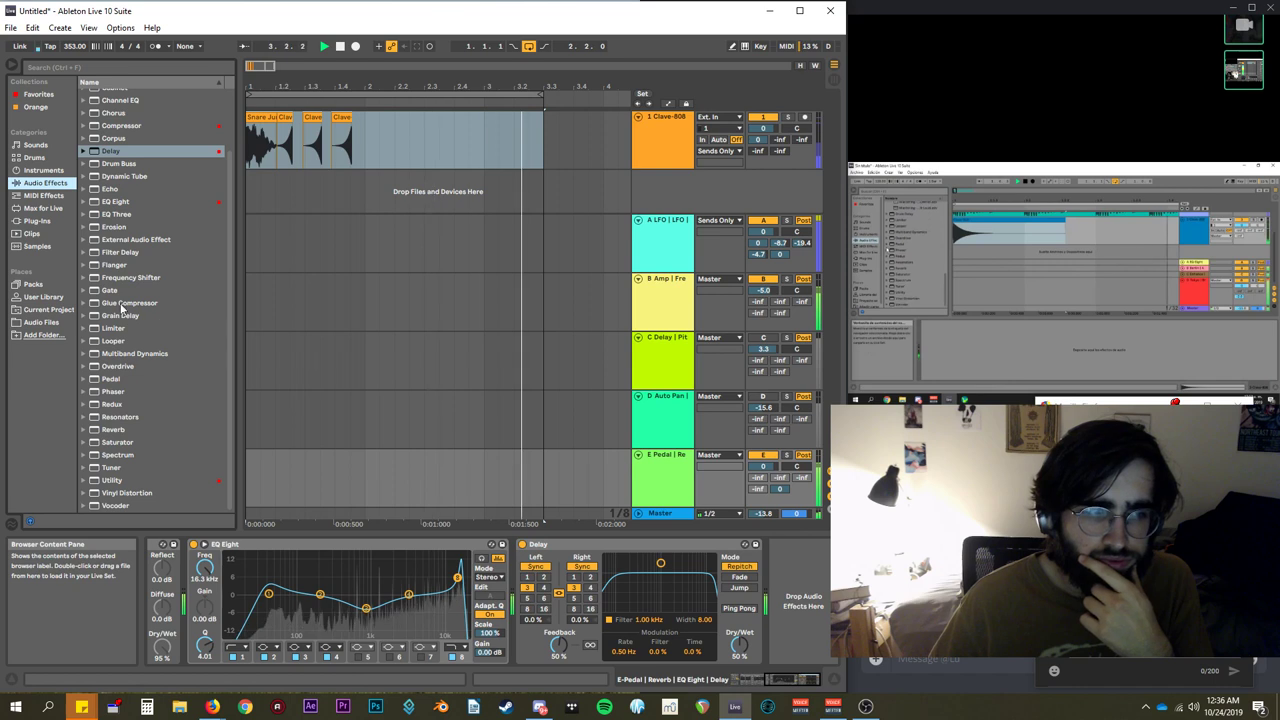
left_click(663, 488)
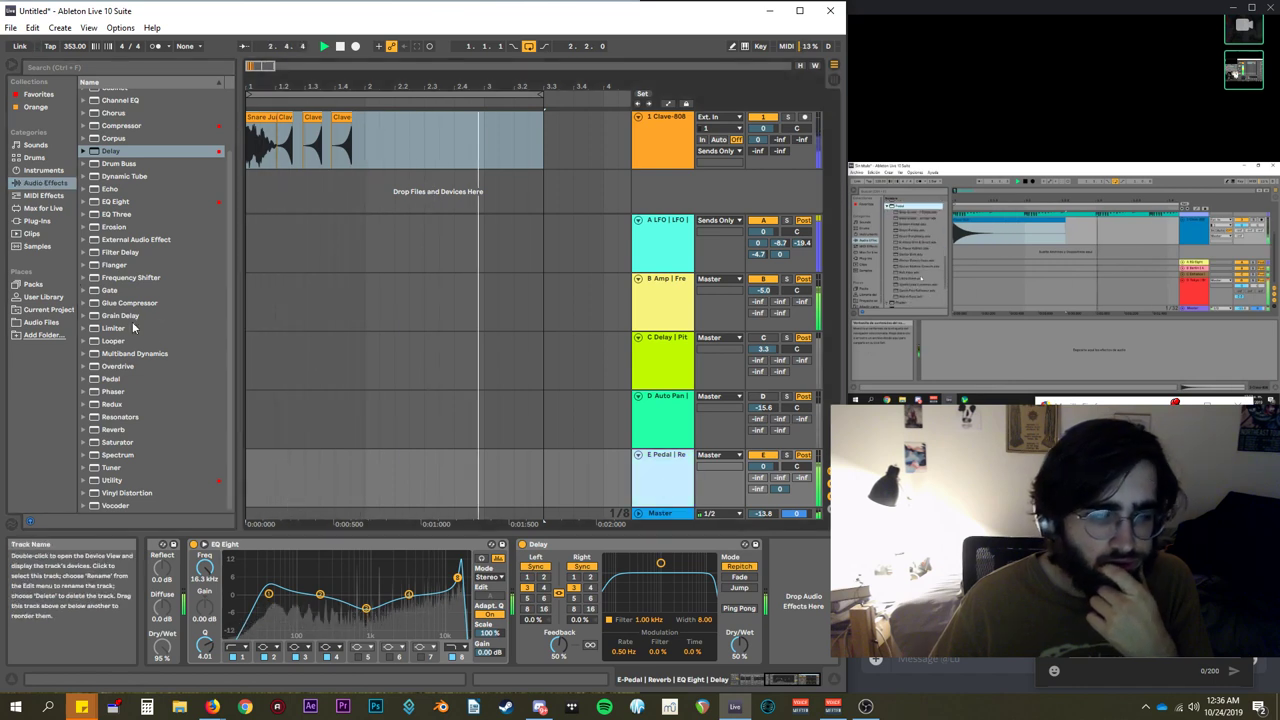
left_click(42, 208)
left_click(40, 197)
left_click(40, 185)
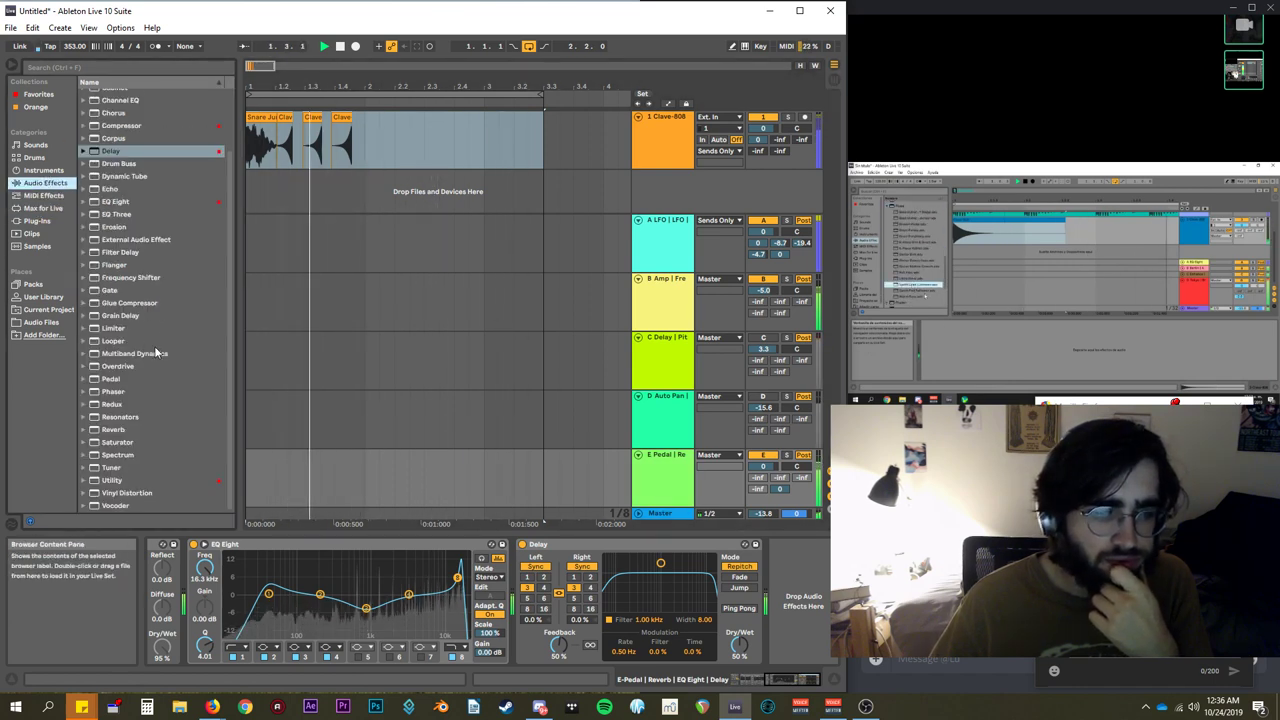
left_click(43, 195)
Add the Hysteresis plug-in to the end of return E's device chain.
left_click(36, 220)
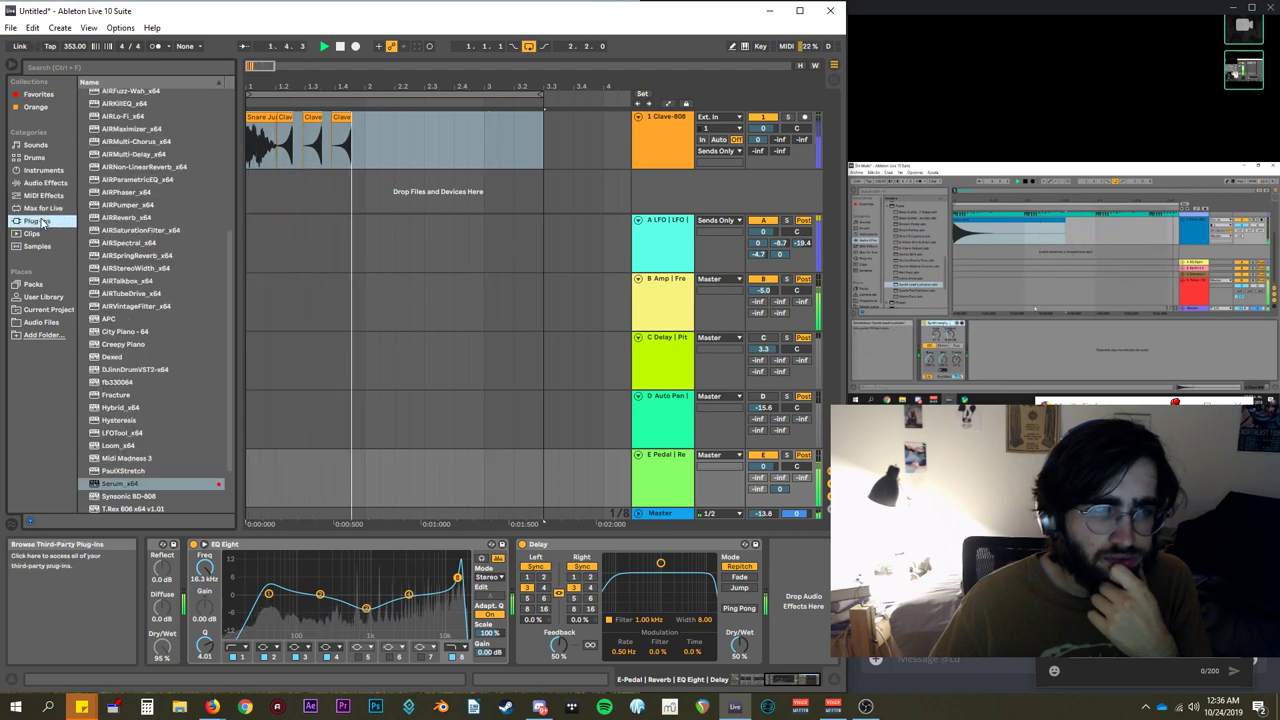
scroll(153, 349, "down", 5)
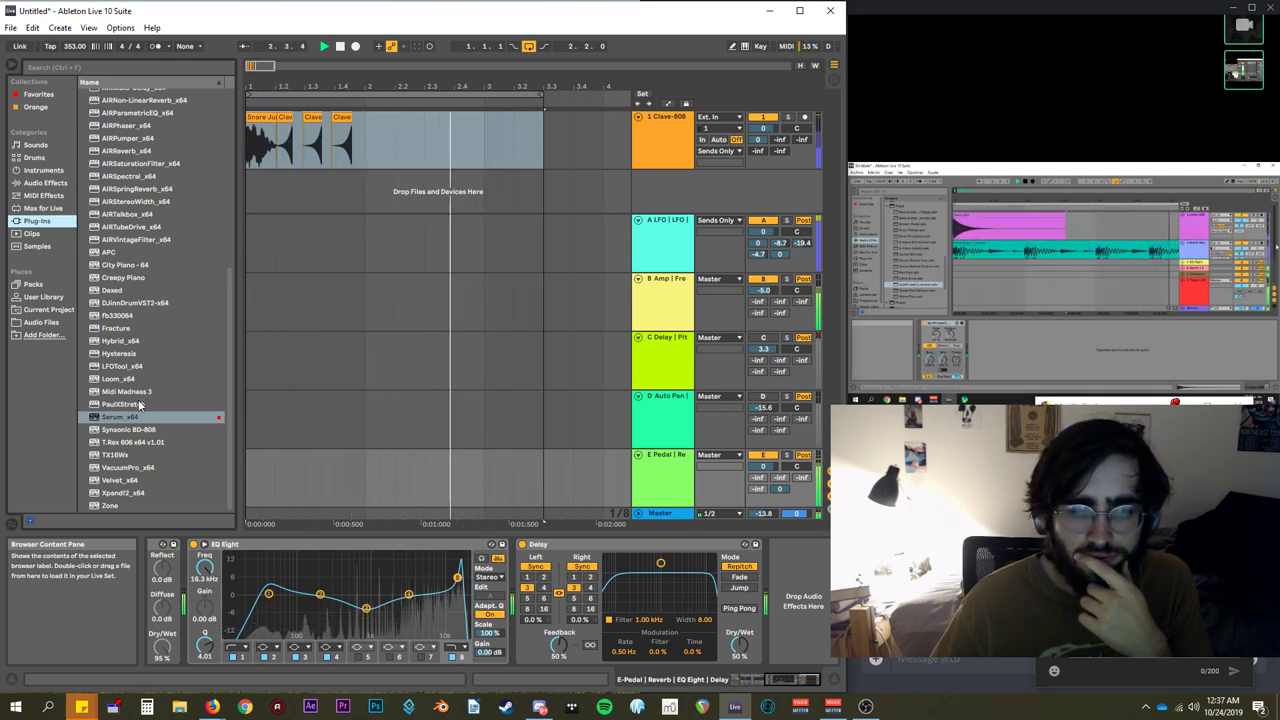
scroll(141, 405, "up", 2)
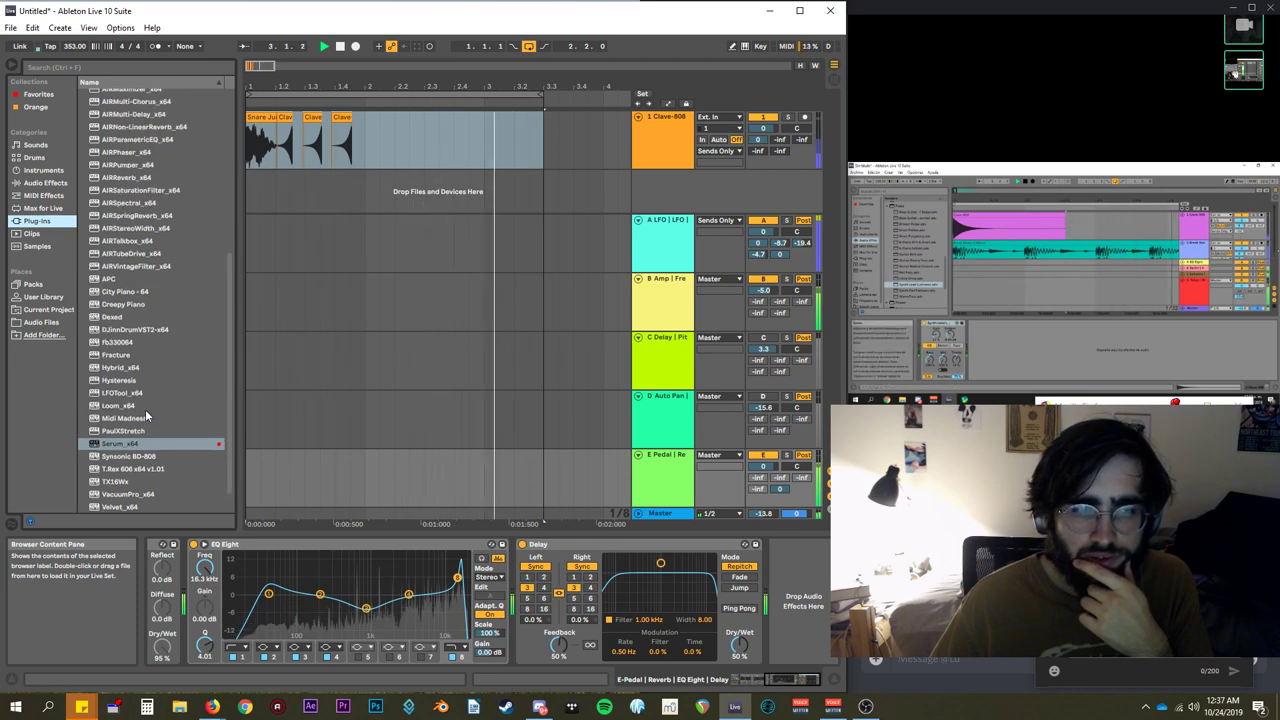
double_click(147, 380)
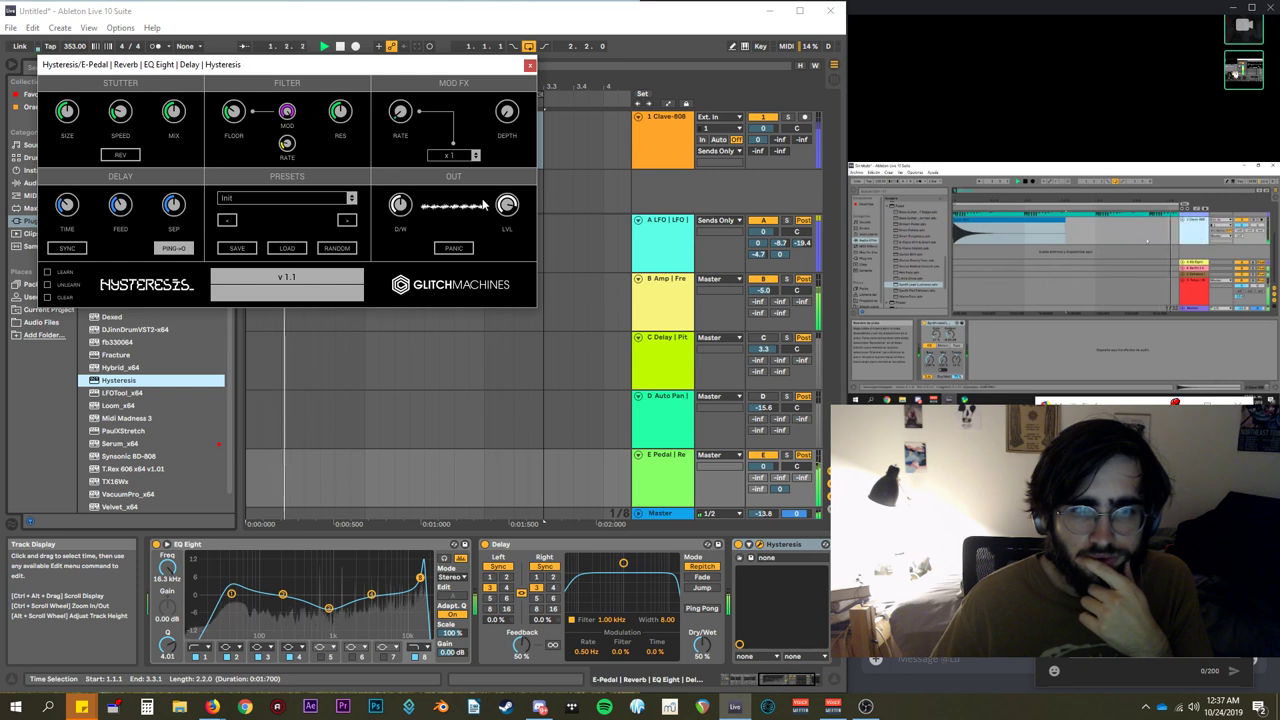
In Hysteresis, raise stutter mix, set feedback to 70.4%, reversed stutter at 226.4% speed and filter floor to 843.09 Hz, and close its window.
left_click_drag(406, 205, 413, 180)
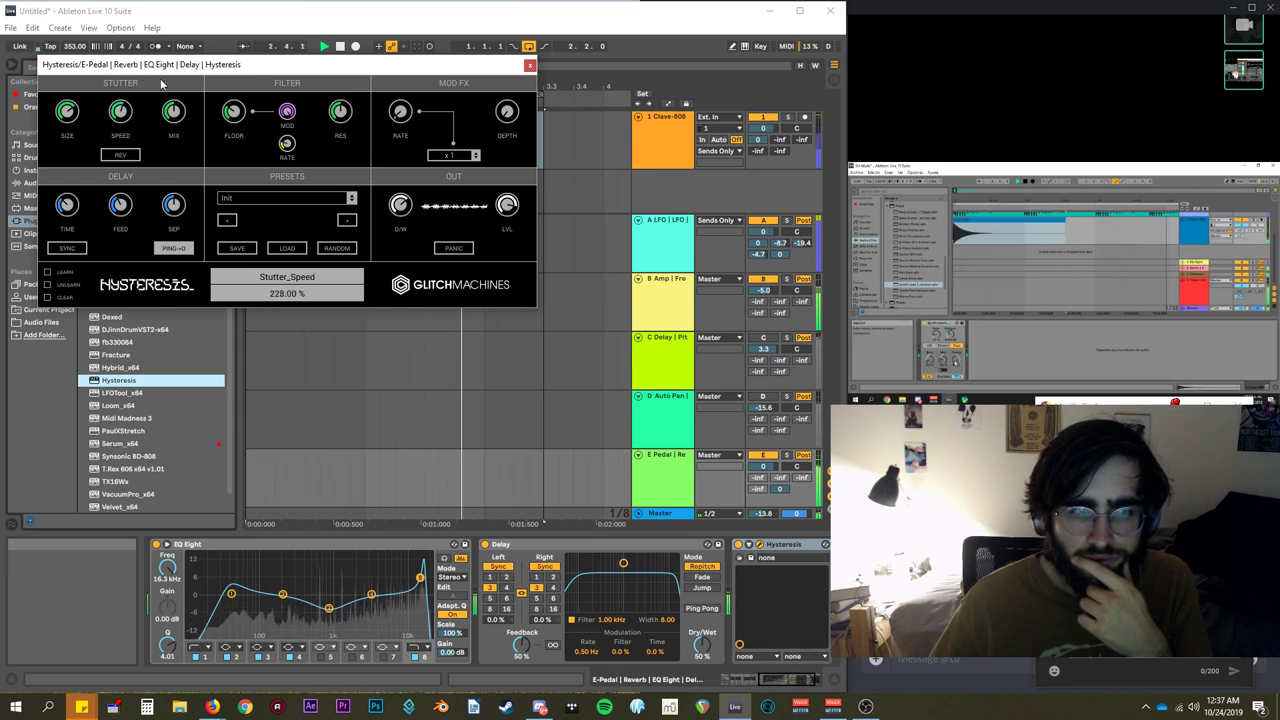
left_click_drag(172, 110, 192, 76)
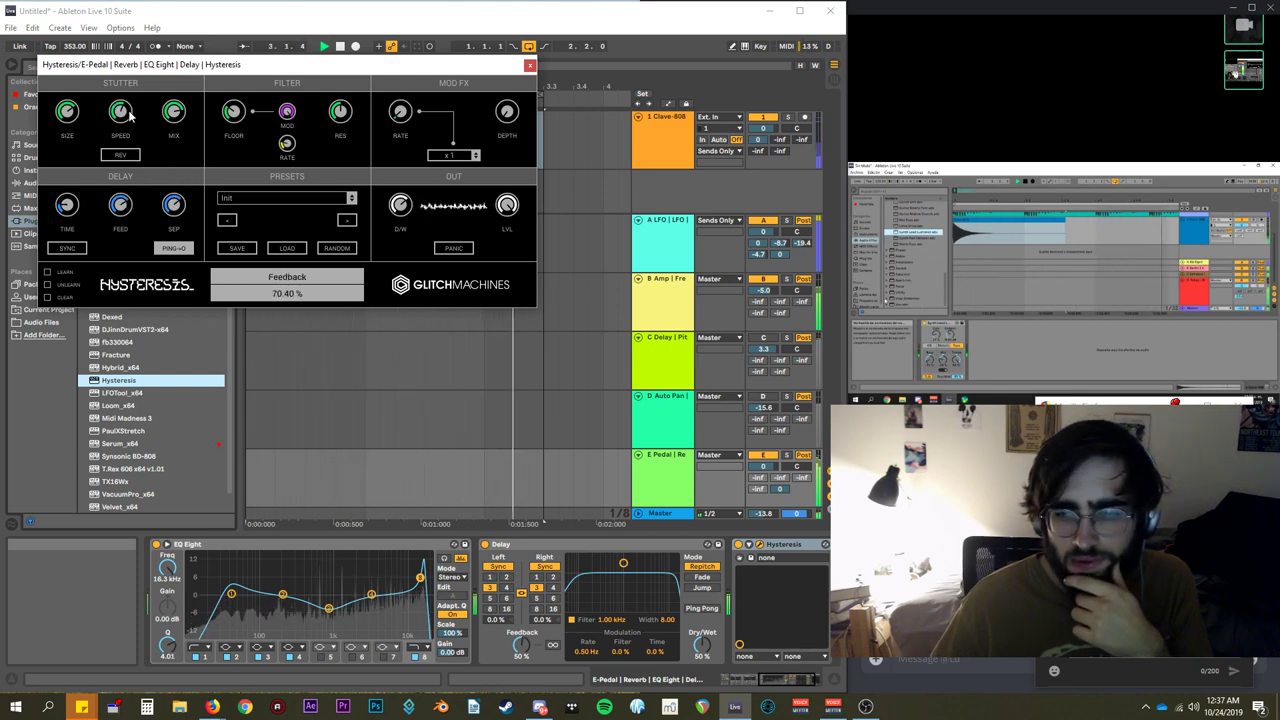
mouse_move(138, 117)
left_mouse_down()
mouse_move(125, 155)
mouse_move(123, 109)
left_mouse_up()
left_click(122, 155)
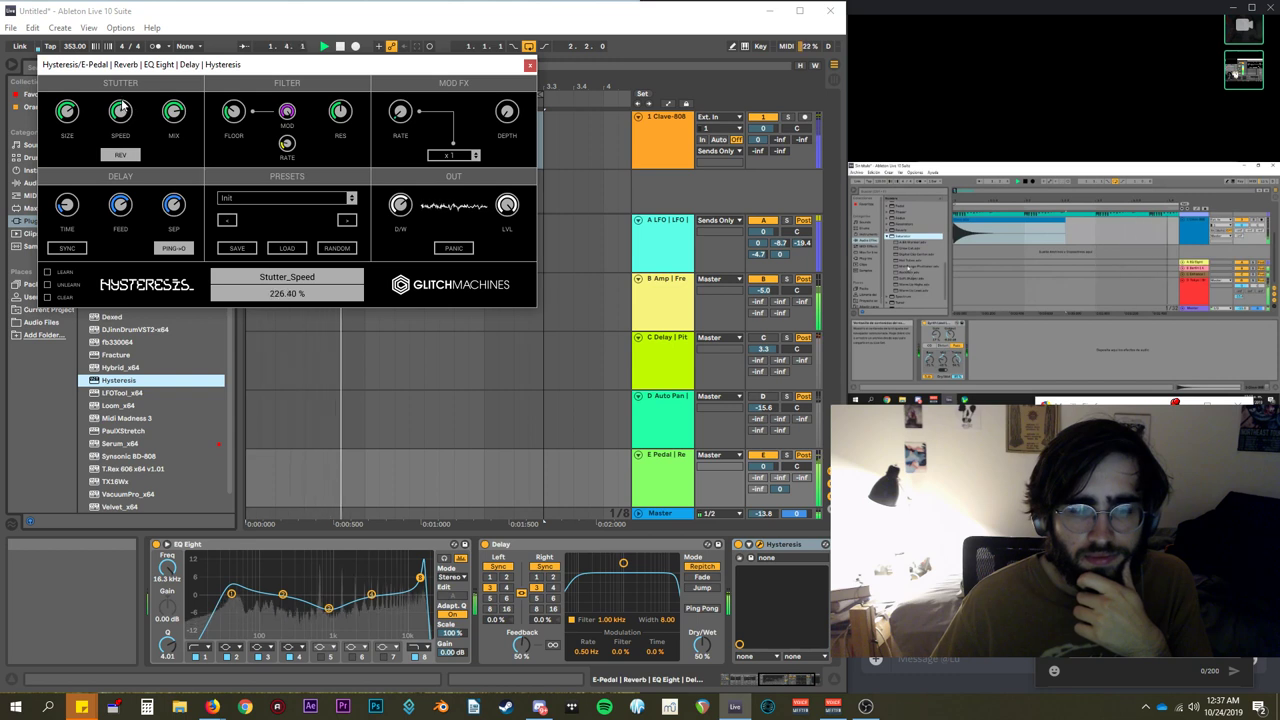
left_click_drag(240, 104, 241, 101)
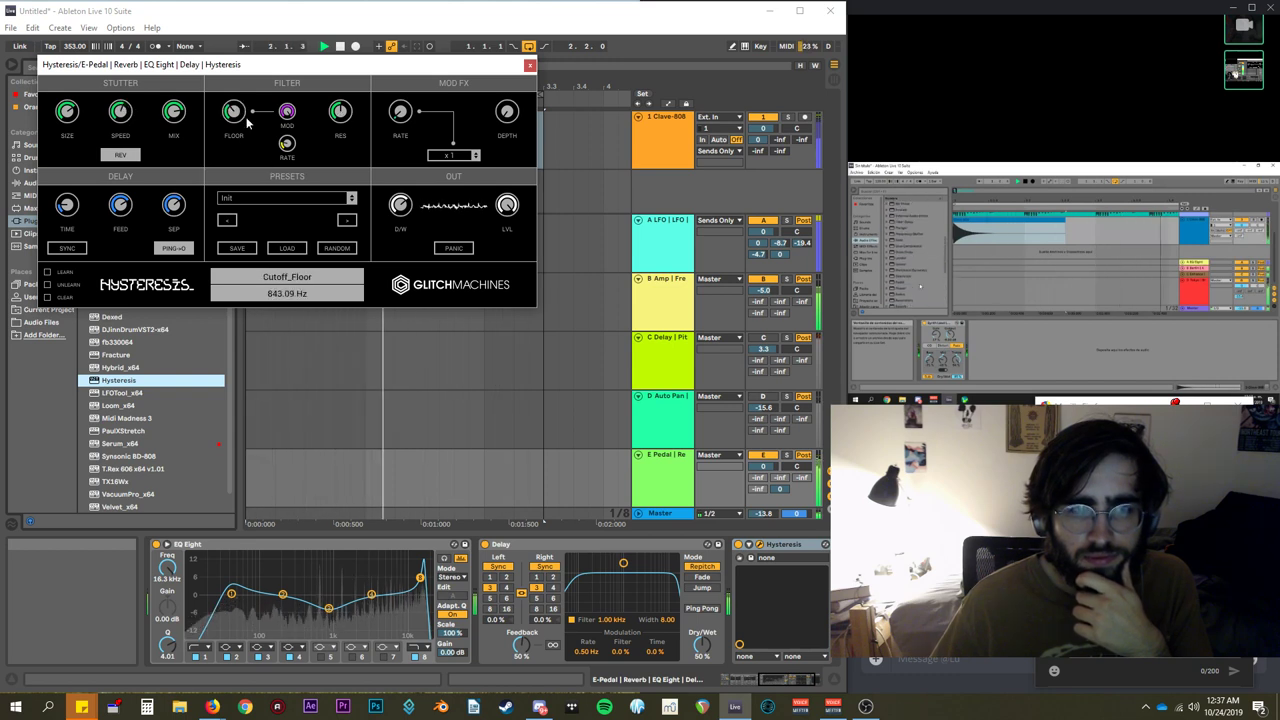
left_click(530, 65)
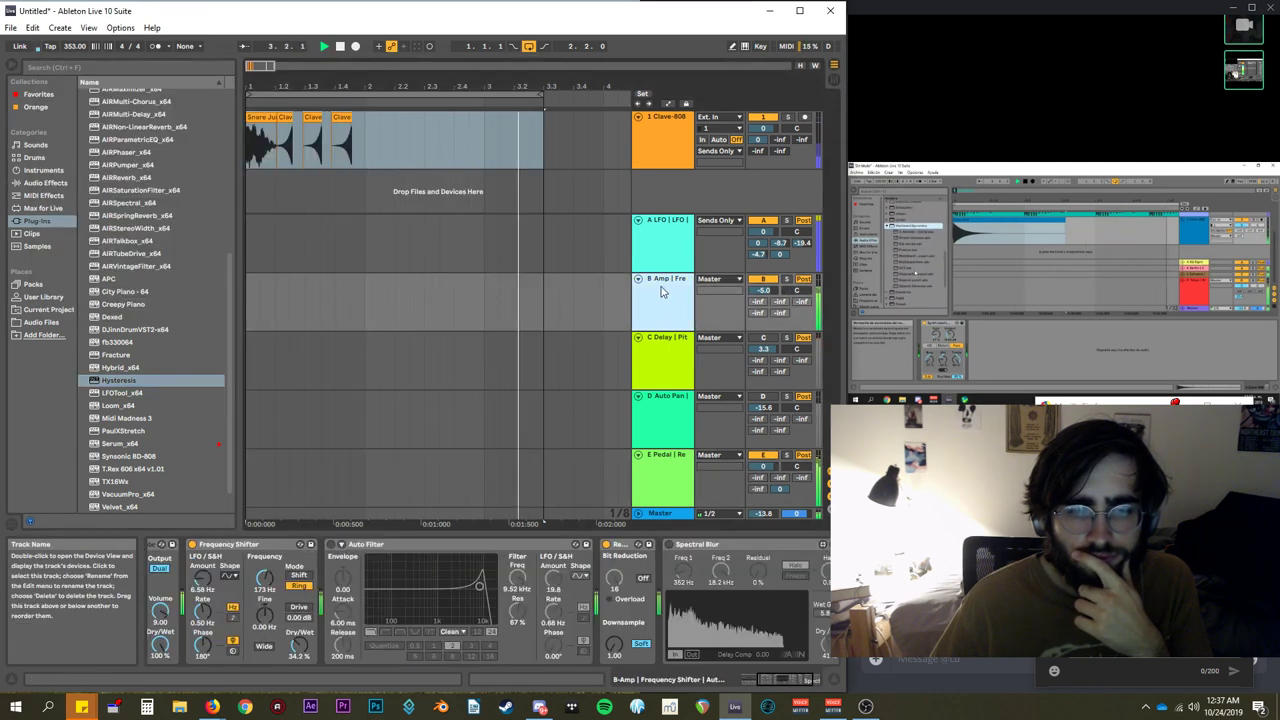
Add Fracture to the end of return B's chain, raising repeats, resonance, delay feedback and dry/wet while lowering its filter cutoff and delay time.
left_click(700, 300)
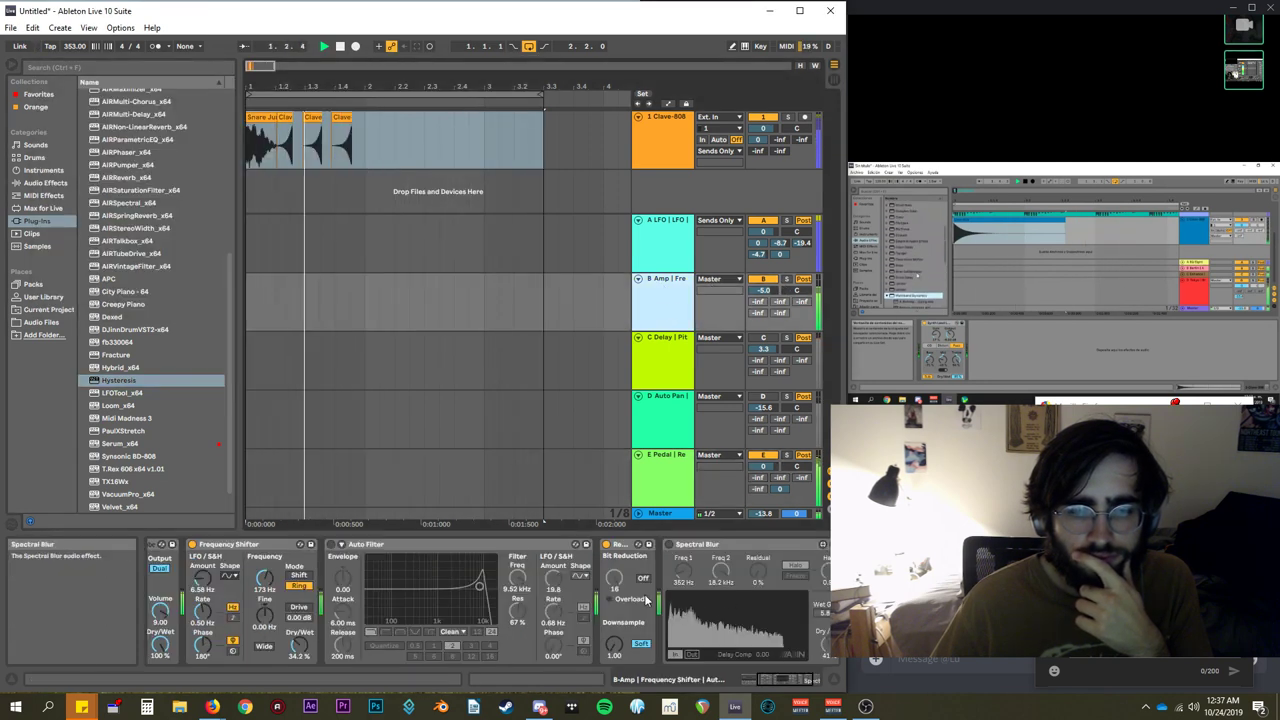
double_click(143, 355)
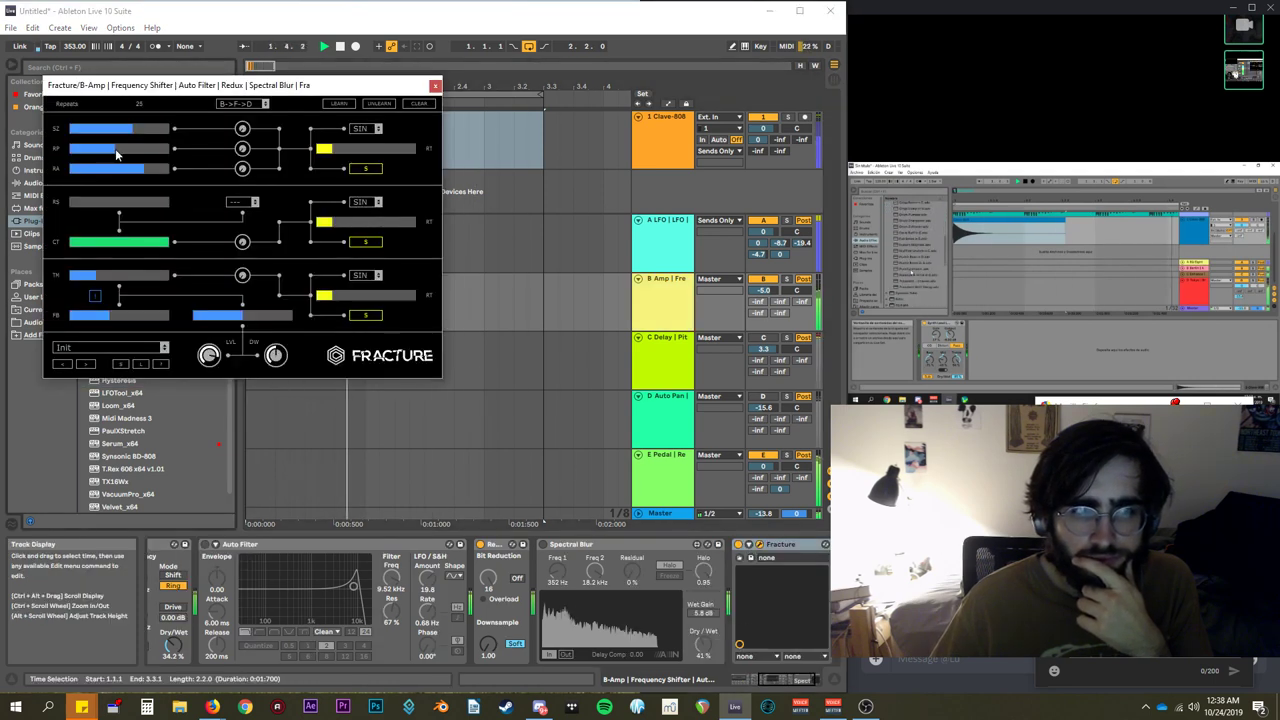
left_click_drag(116, 150, 100, 170)
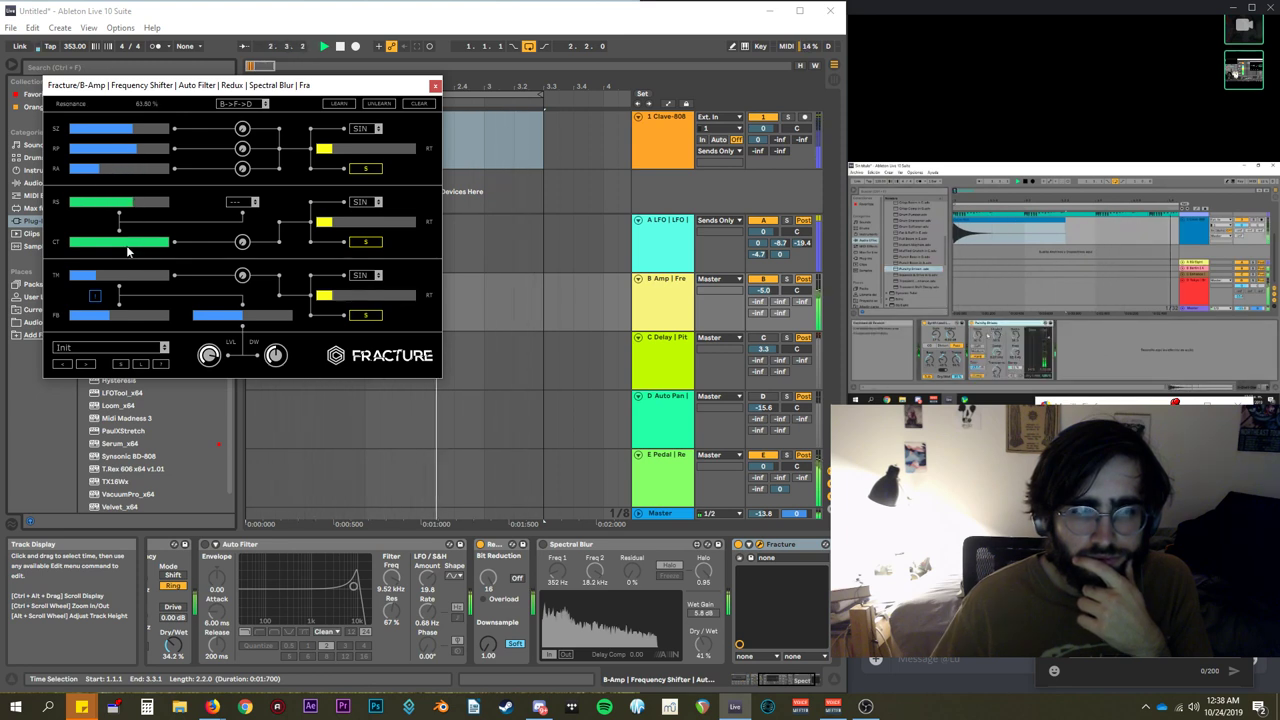
left_click_drag(127, 250, 91, 252)
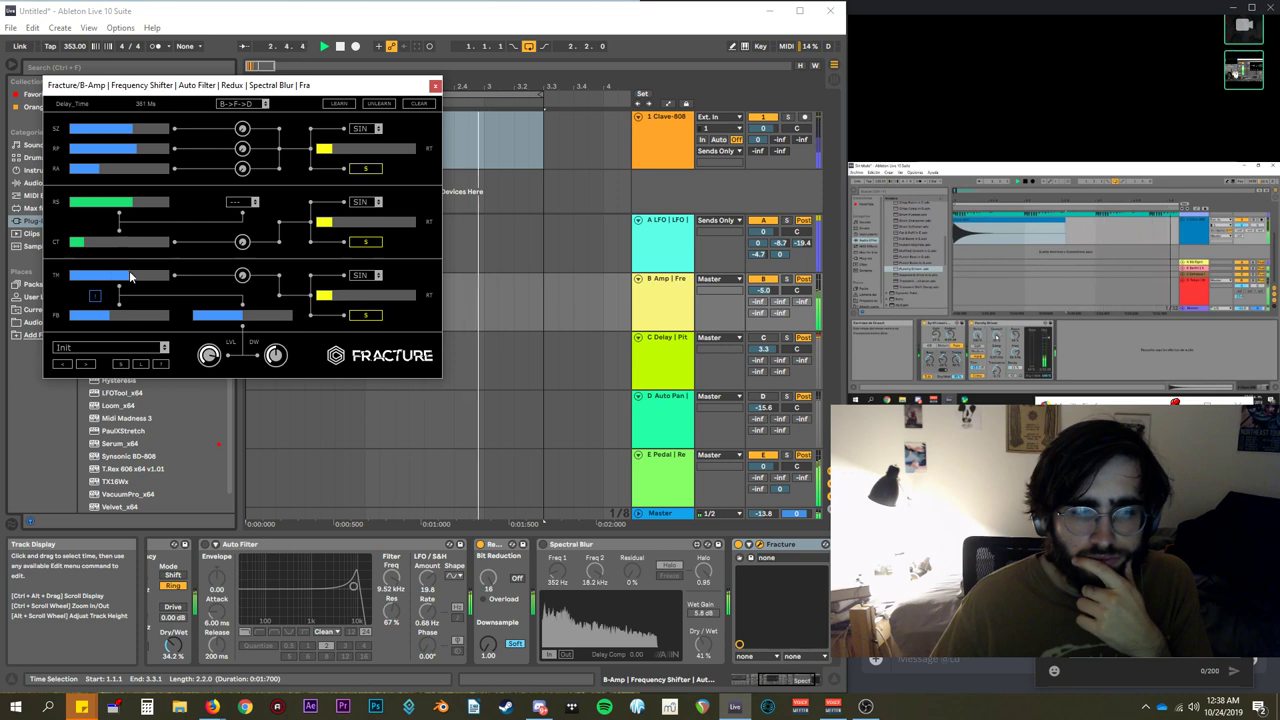
left_click_drag(130, 277, 91, 277)
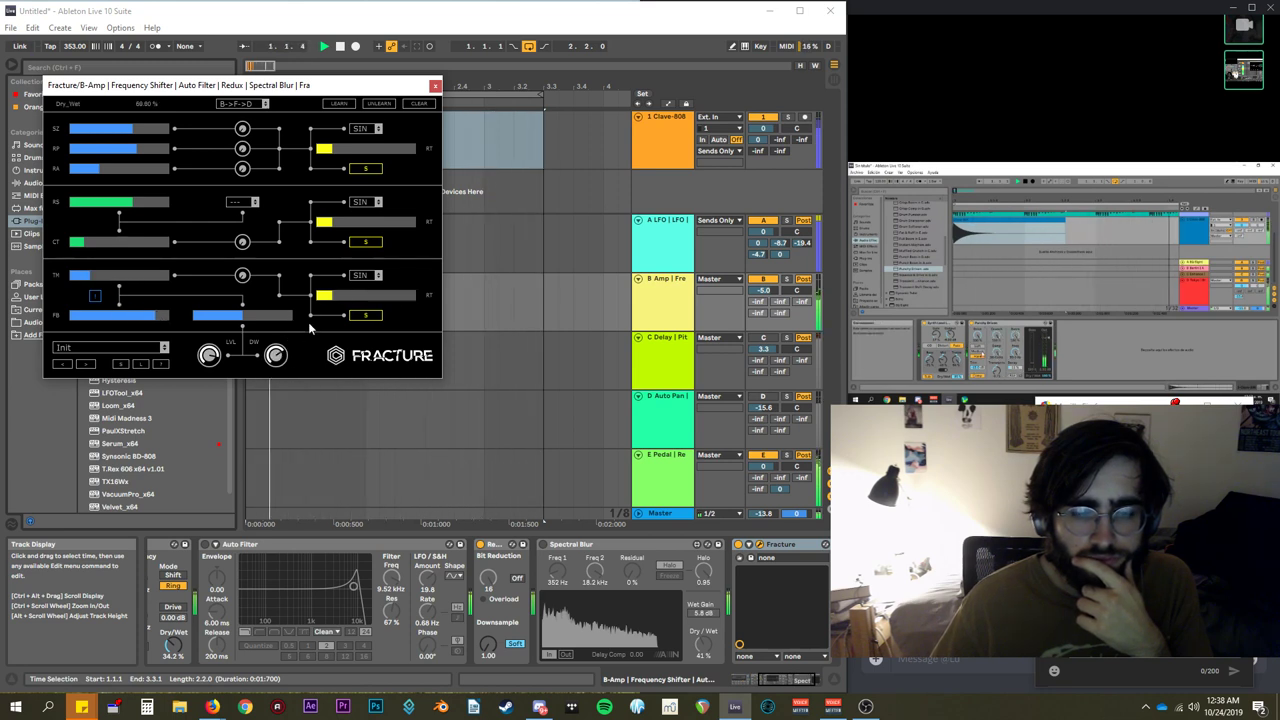
Set Fracture's buffer LFO to the SUP shape with a faster rate, modulate the repeats by about half, and close its window.
left_click_drag(328, 149, 340, 150)
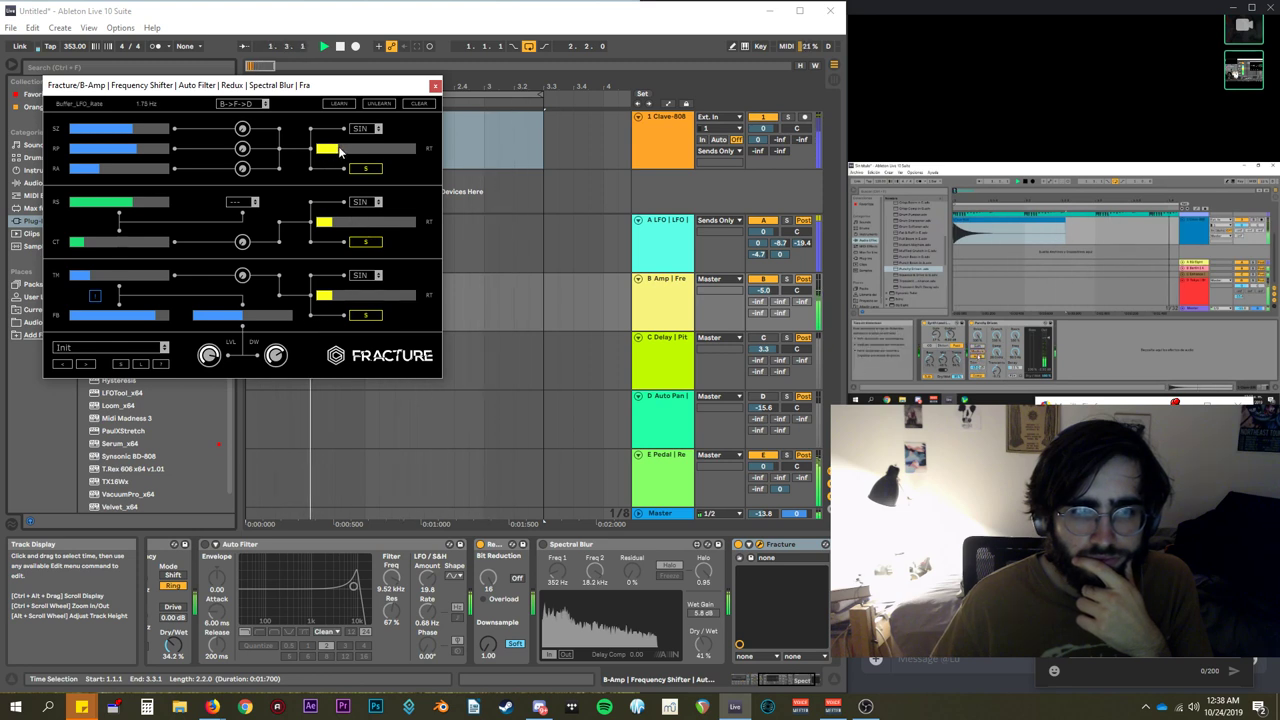
left_click(365, 128)
left_click(368, 168)
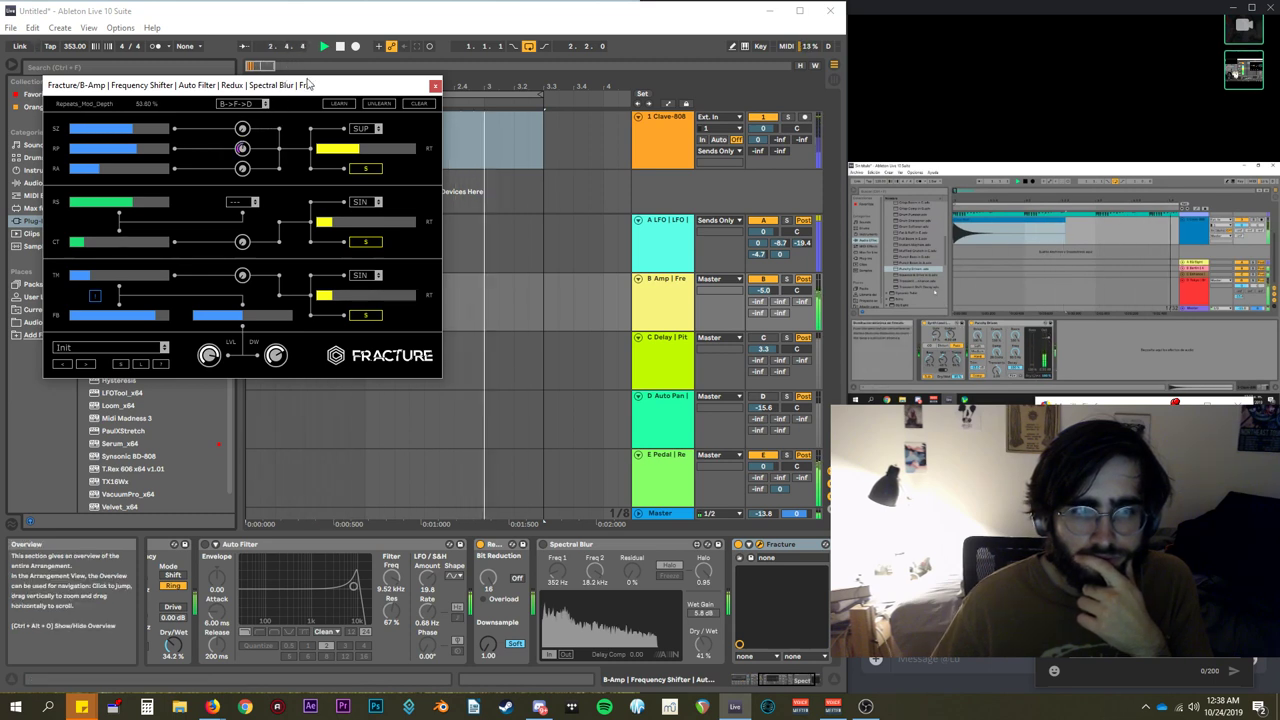
left_click(360, 129)
left_click(363, 158)
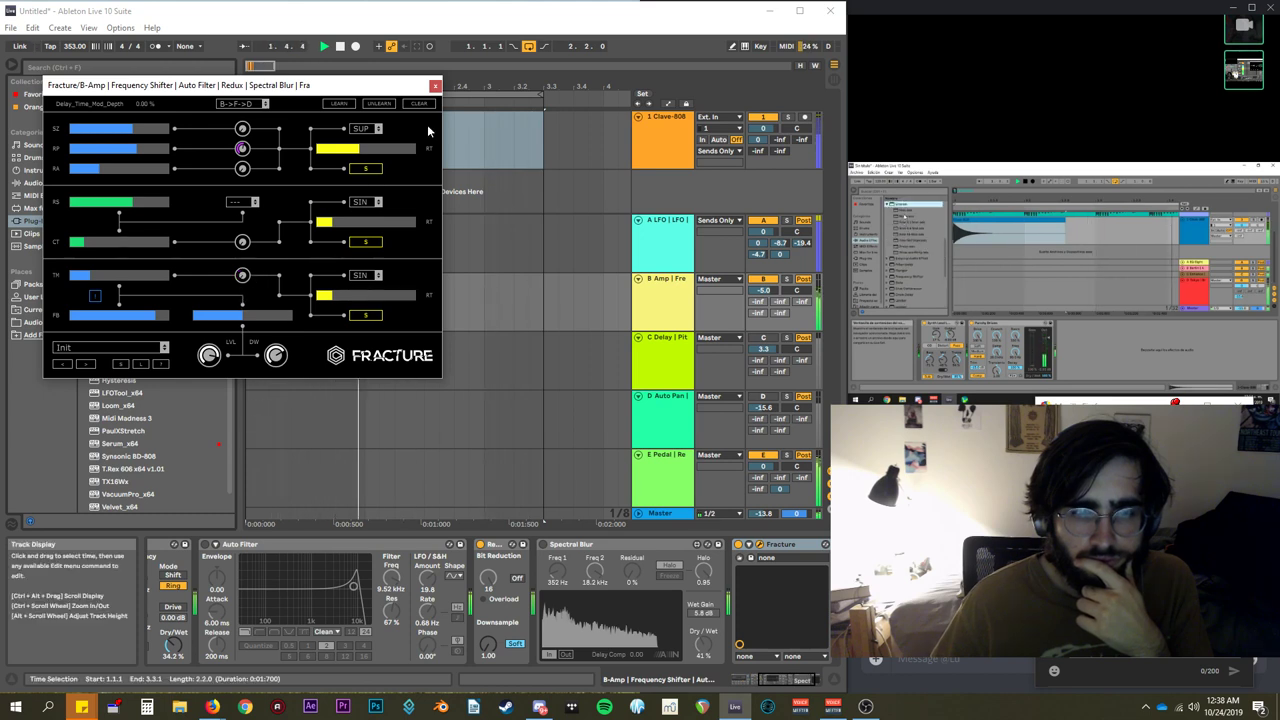
left_click(435, 86)
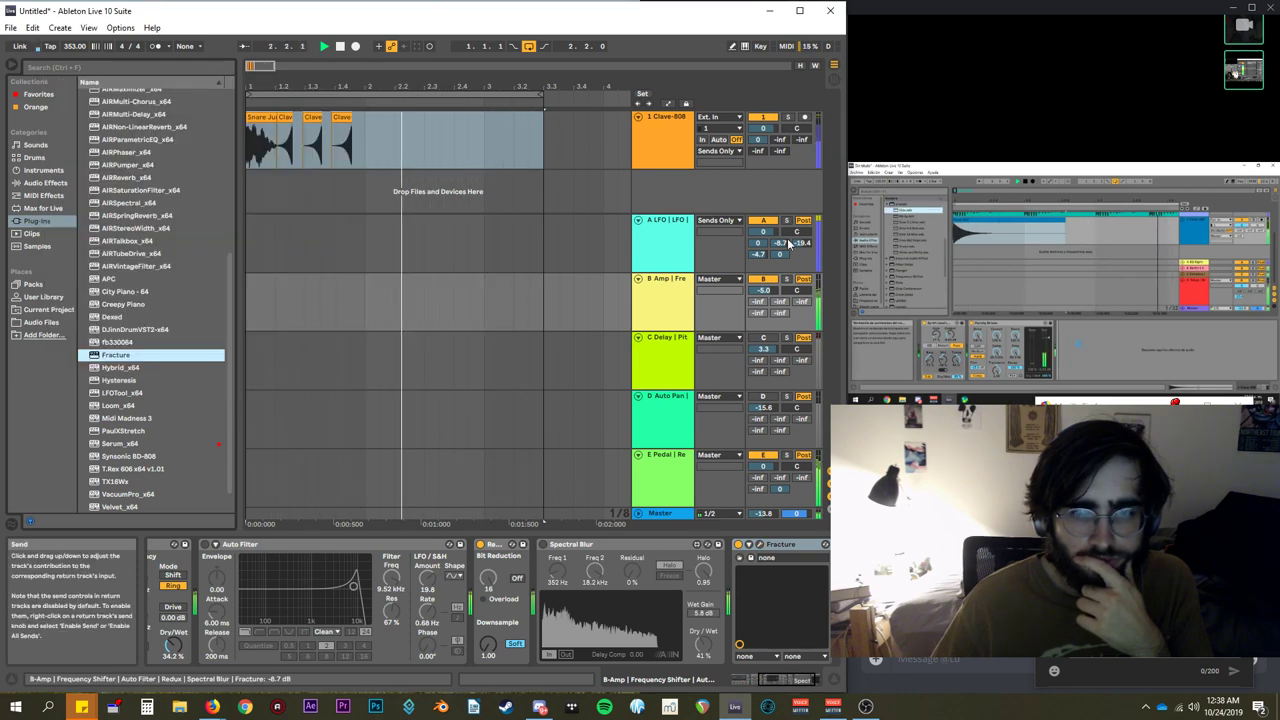
Sweep the resonant high cut of return E's EQ Eight and settle it at 14.1 kHz with a Q of 3.23.
left_click(675, 465)
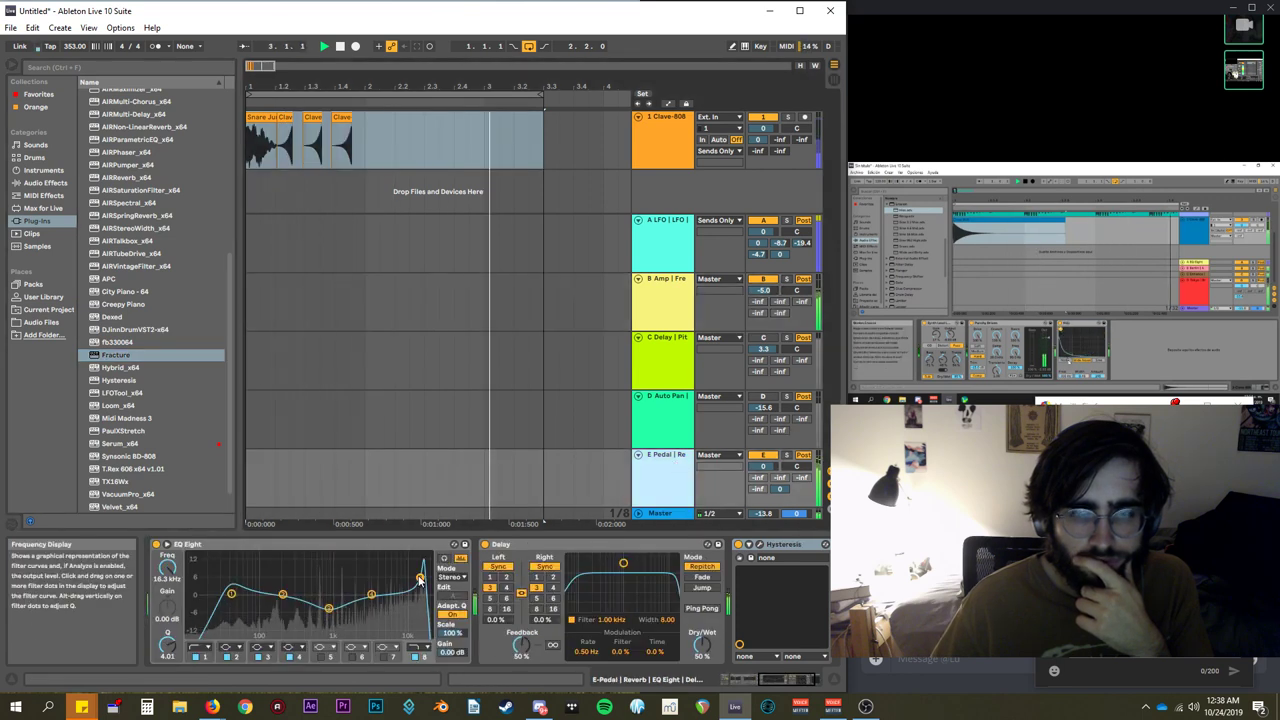
left_click_drag(420, 580, 305, 575)
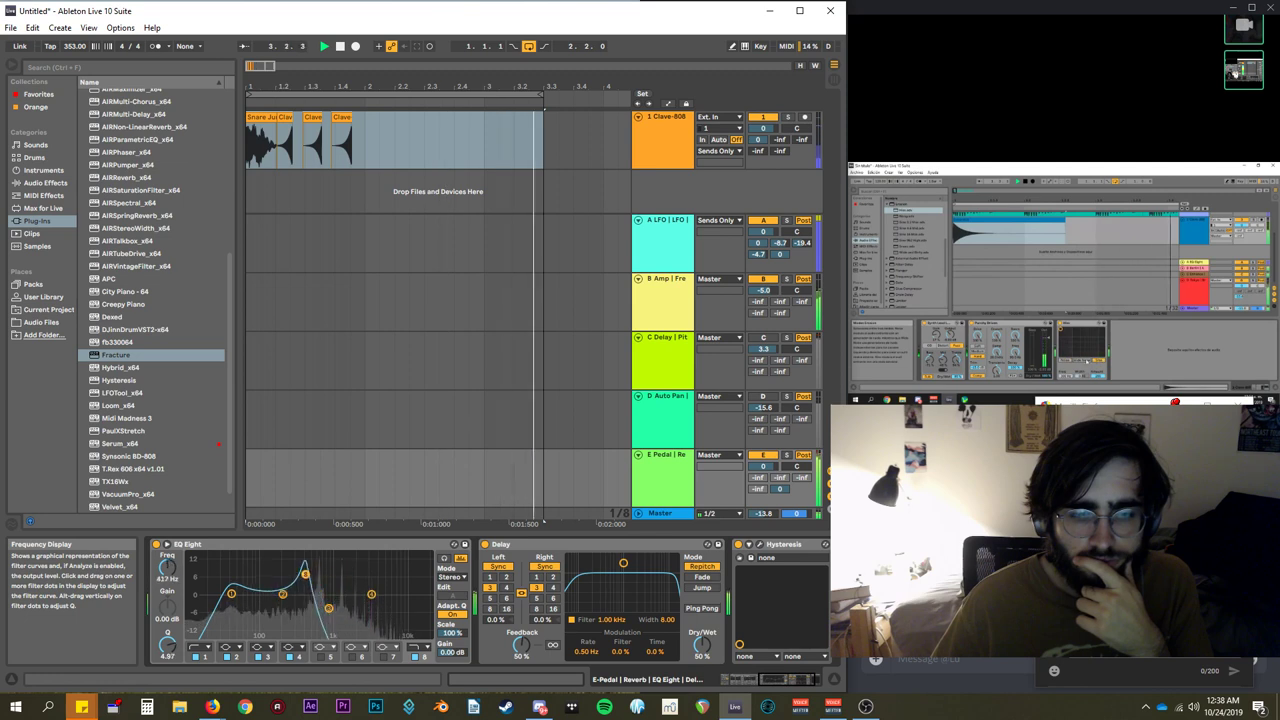
left_click_drag(412, 575, 392, 578)
left_click_drag(313, 574, 258, 568)
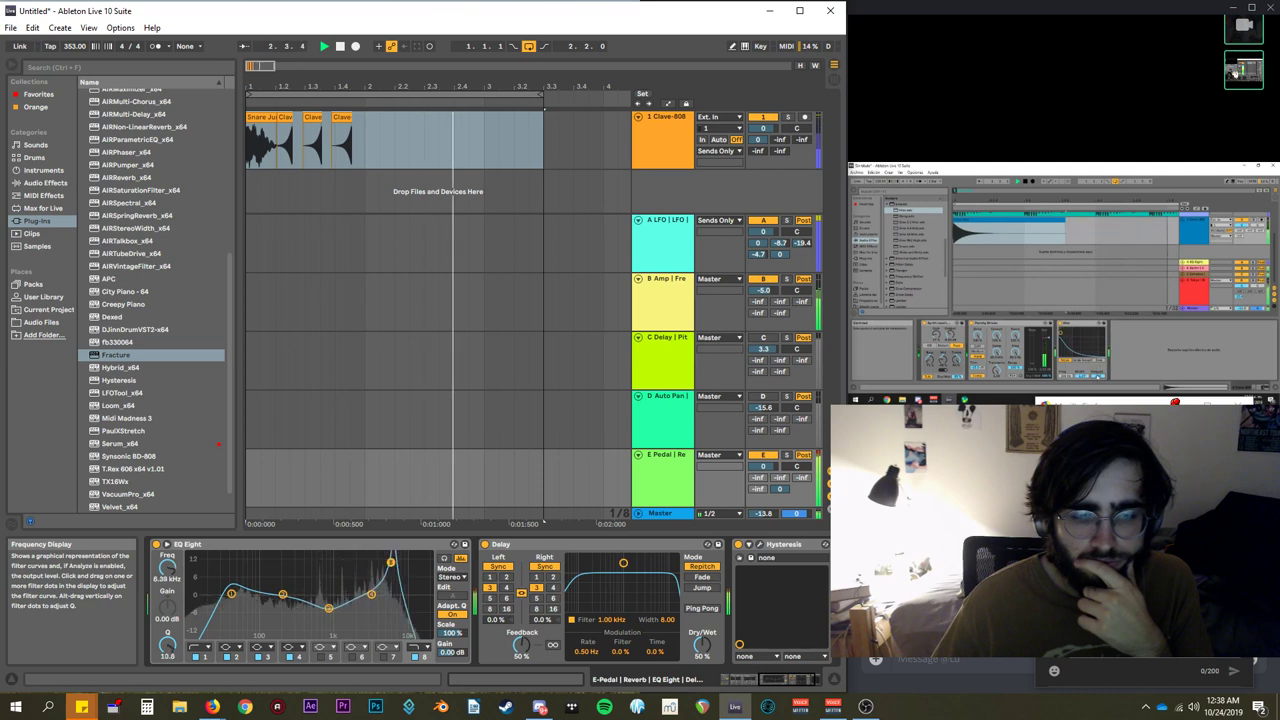
left_click_drag(375, 557, 415, 580)
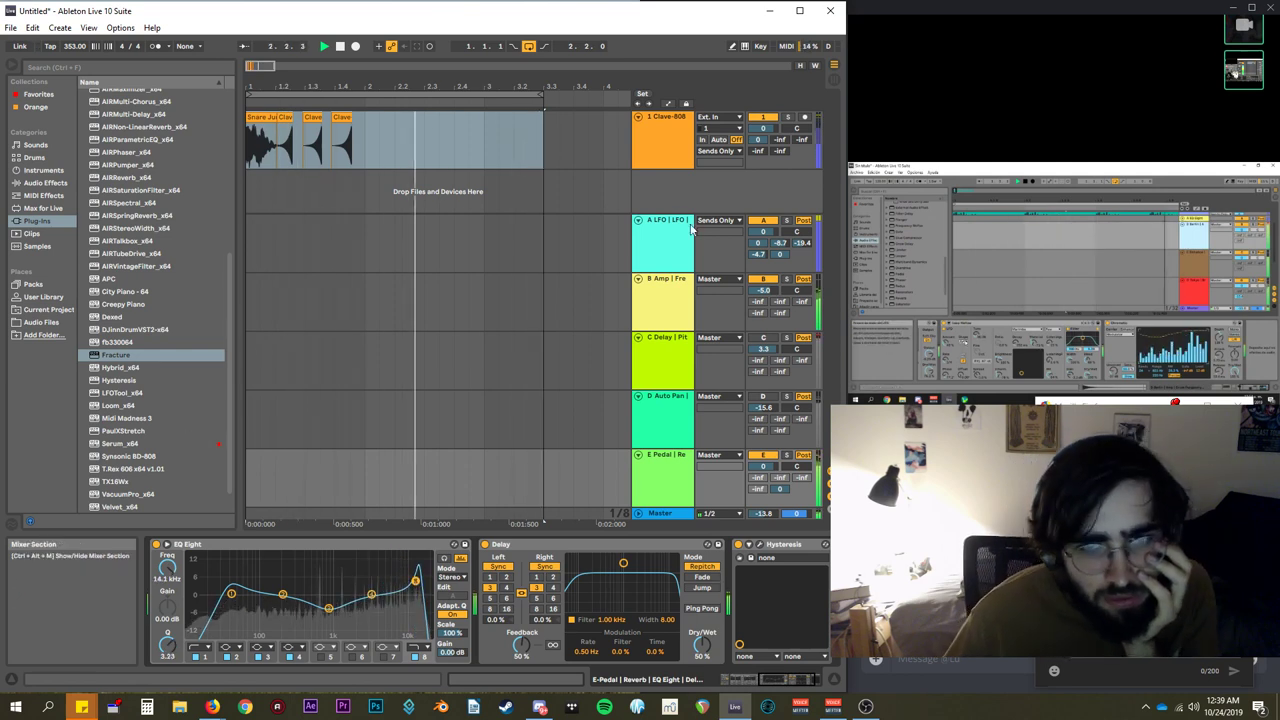
Set return A's EQ Eight high cut to 375 Hz with a Q of 10.8, and audition the Gain-mapped LFO on and off.
left_click(665, 245)
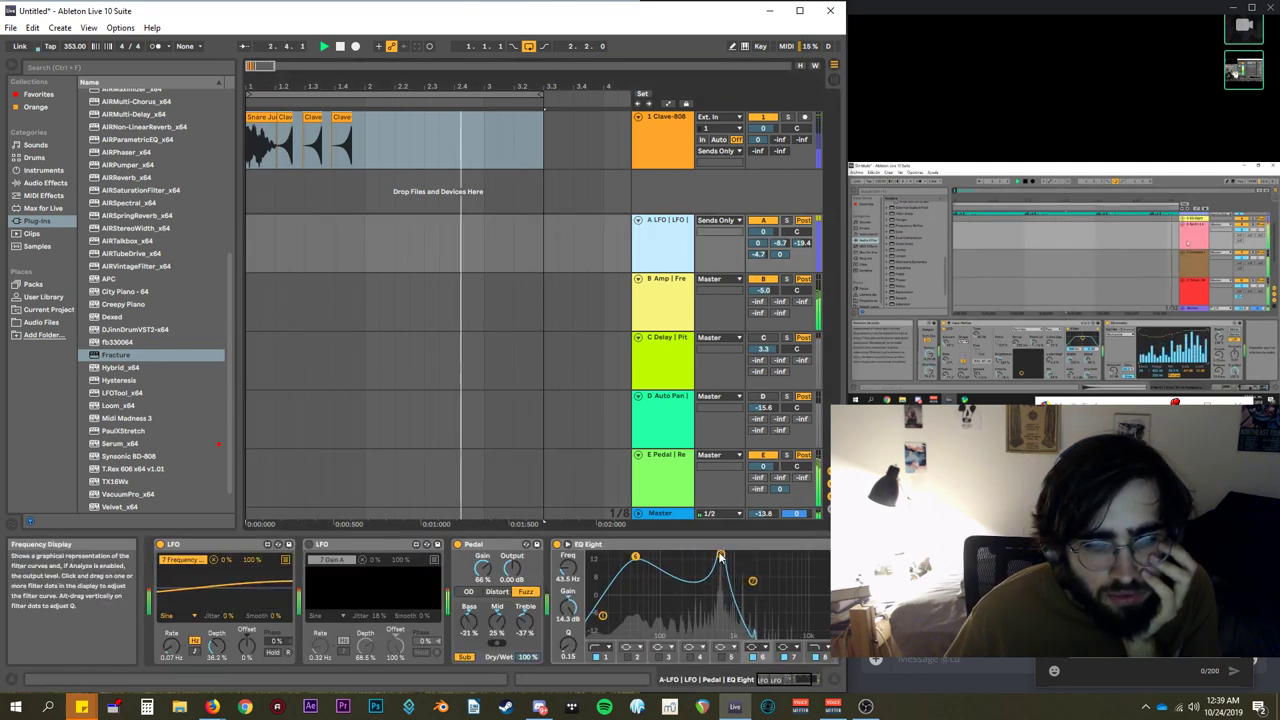
left_click_drag(721, 554, 766, 568)
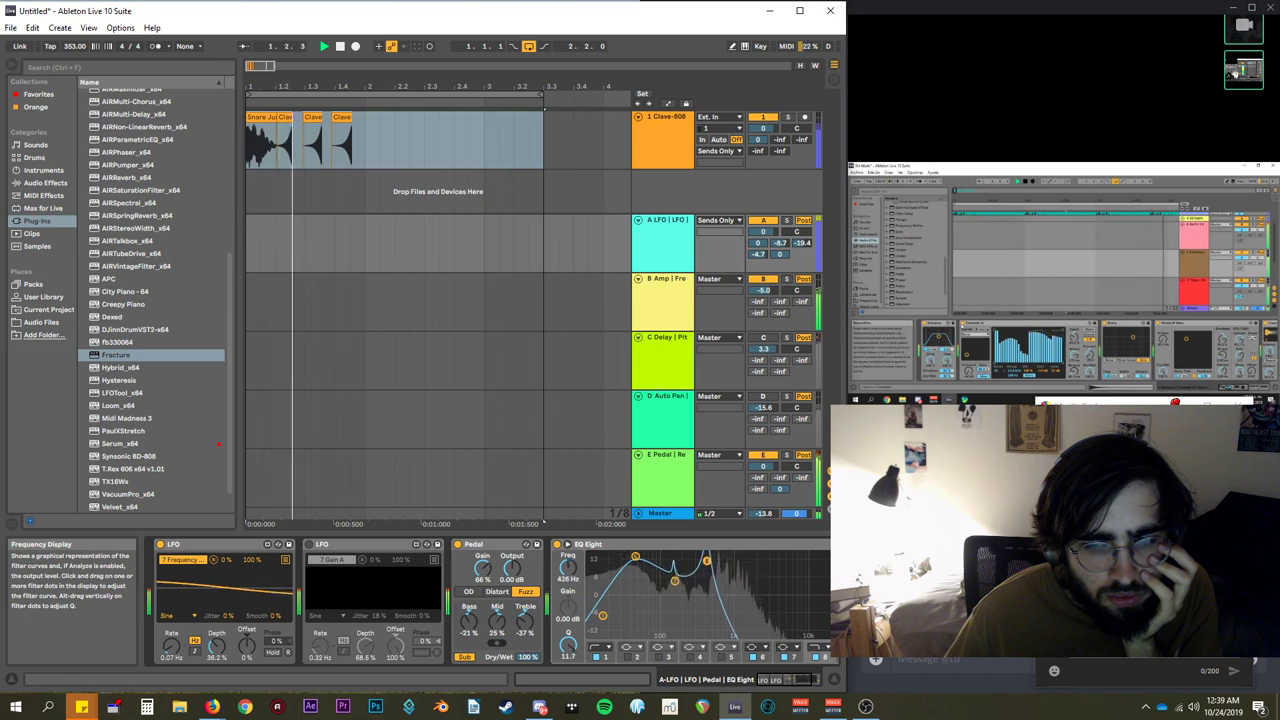
left_click(309, 544)
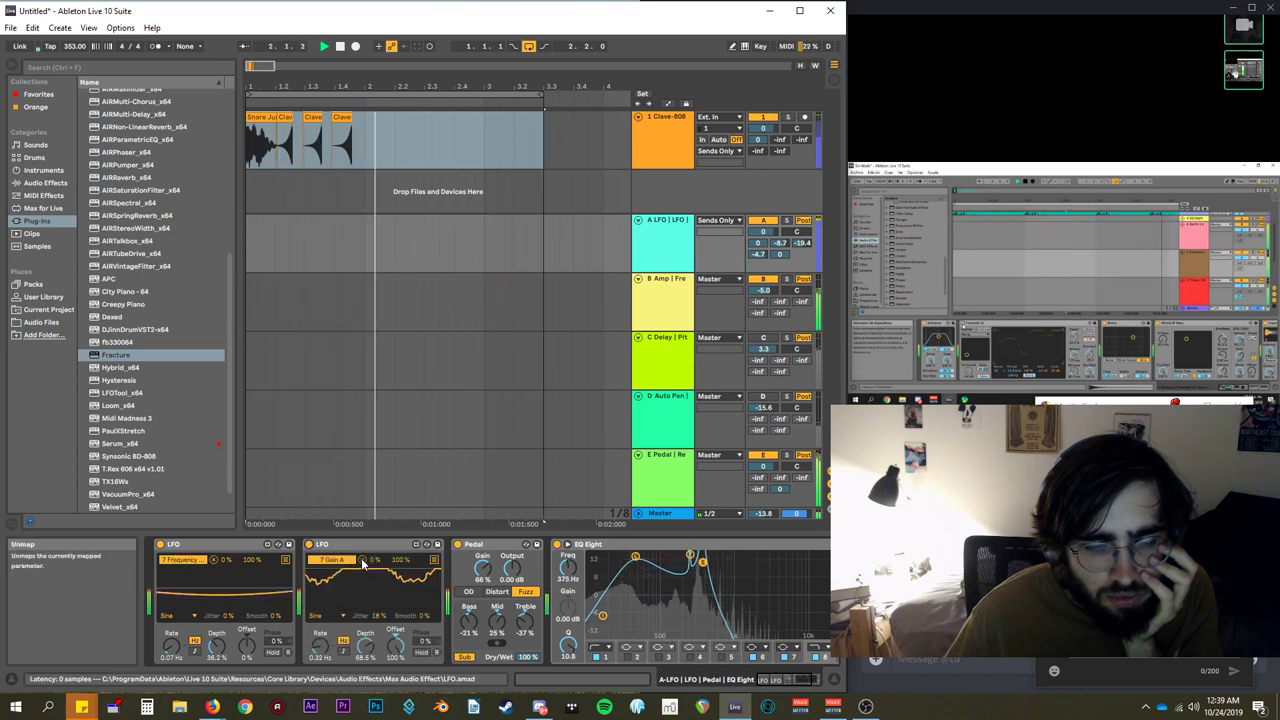
left_click(312, 545)
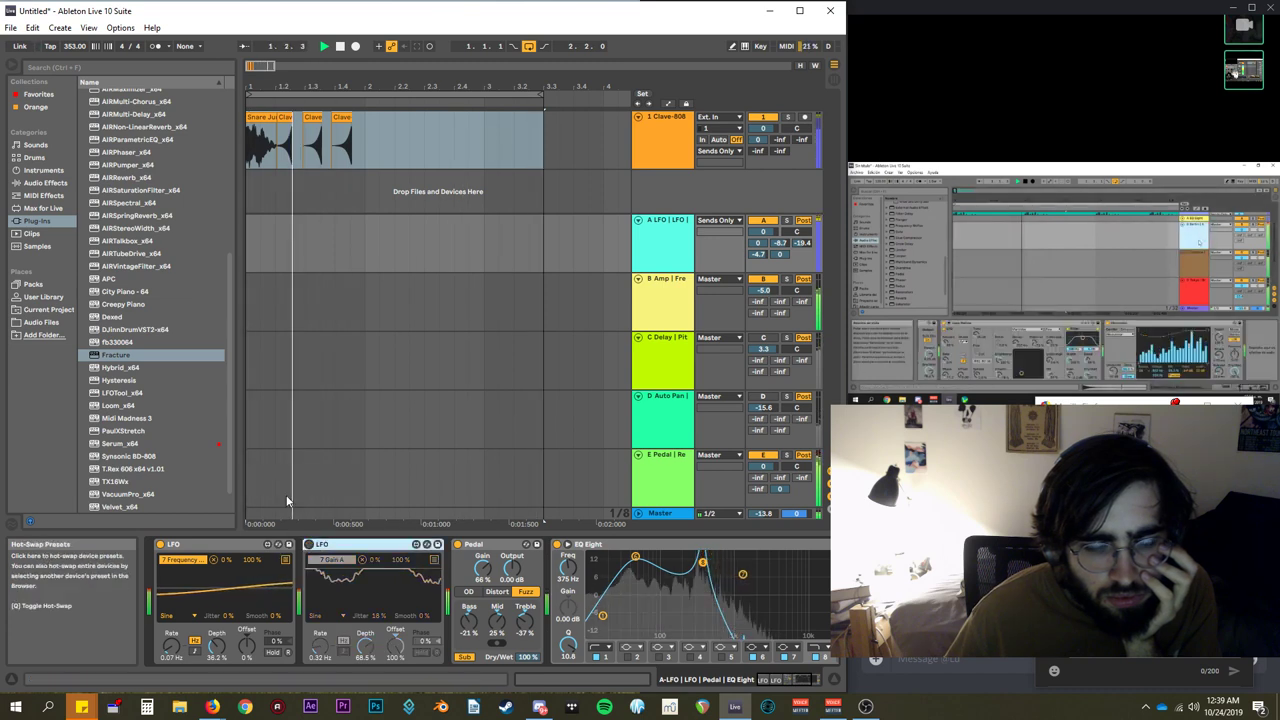
Duplicate return A's Frequency-mapped LFO and clear the copy's parameter mapping.
right_click(256, 544)
key("ctrl+d")
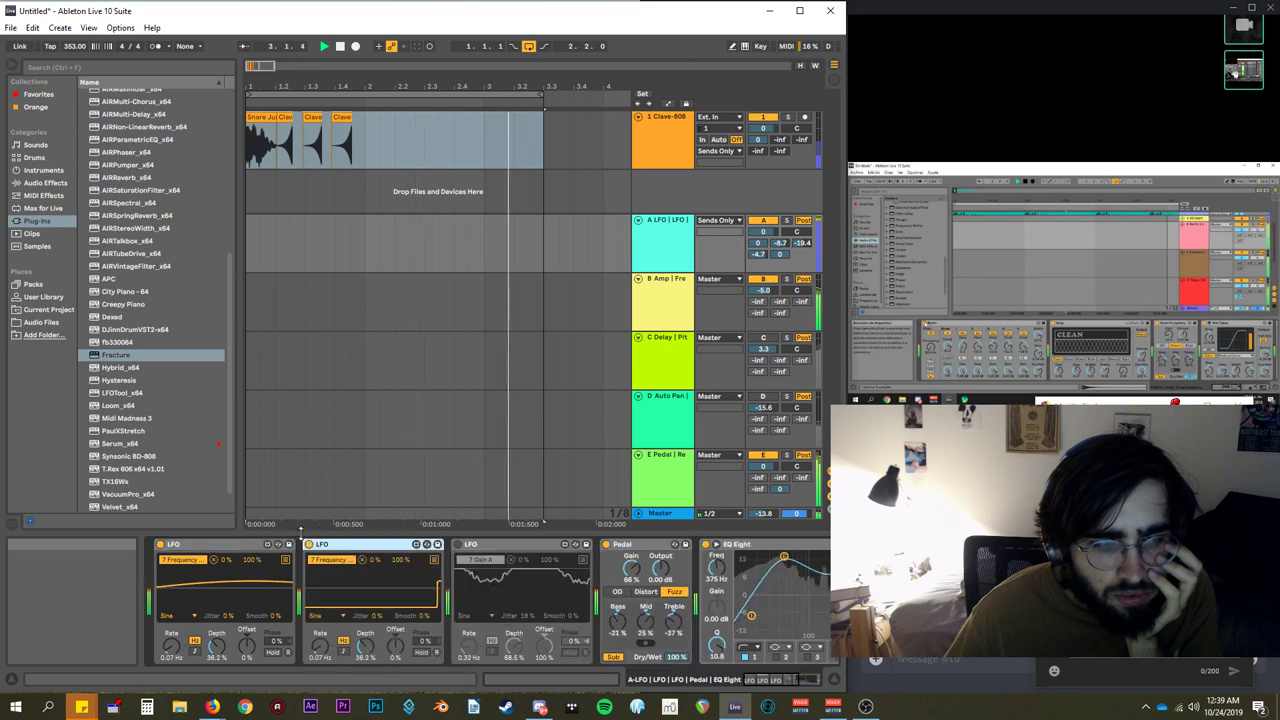
left_click(356, 559)
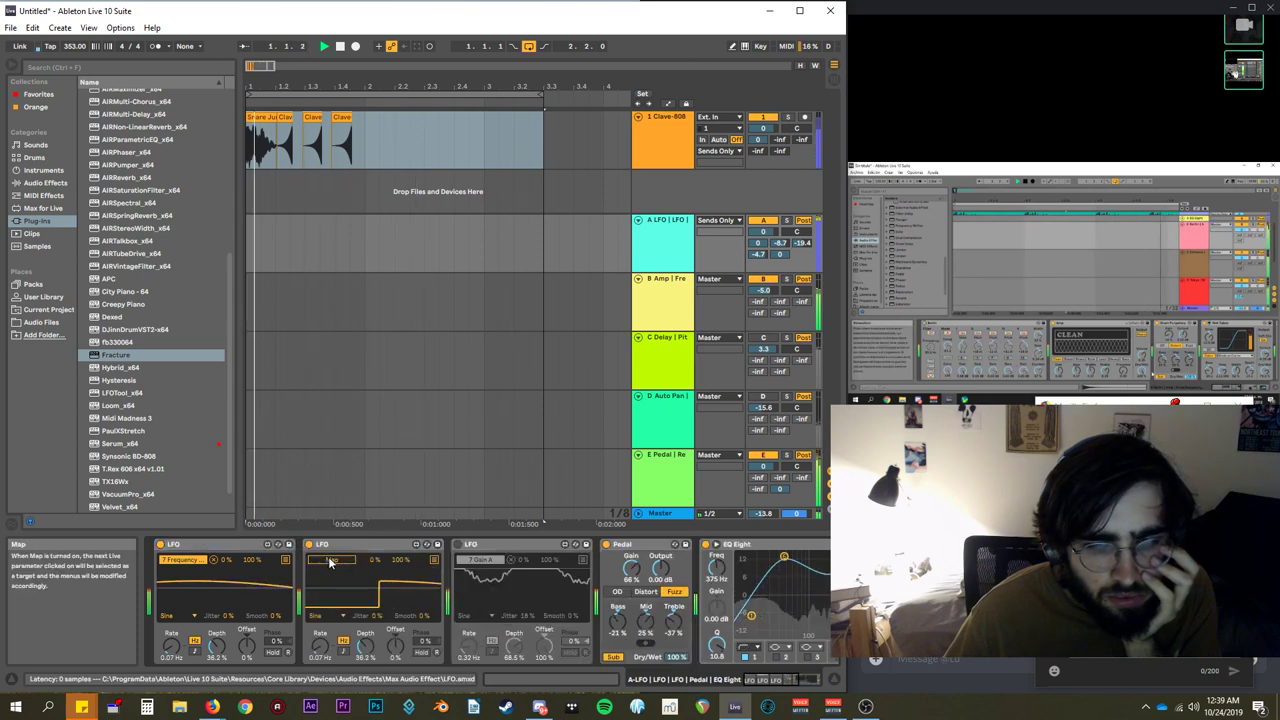
Map return A's duplicated LFO to the Frequency of the EQ Eight's high cut band.
left_click(326, 560)
left_click(716, 568)
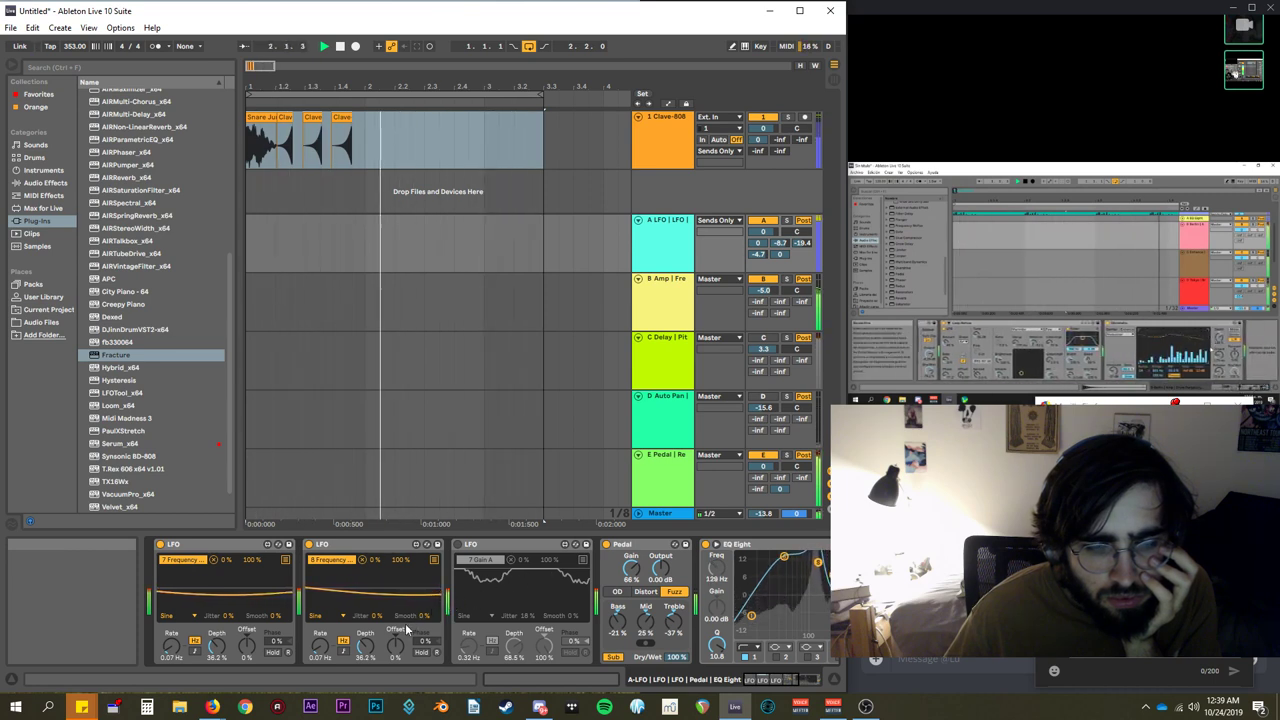
left_click(340, 643)
left_click(341, 643)
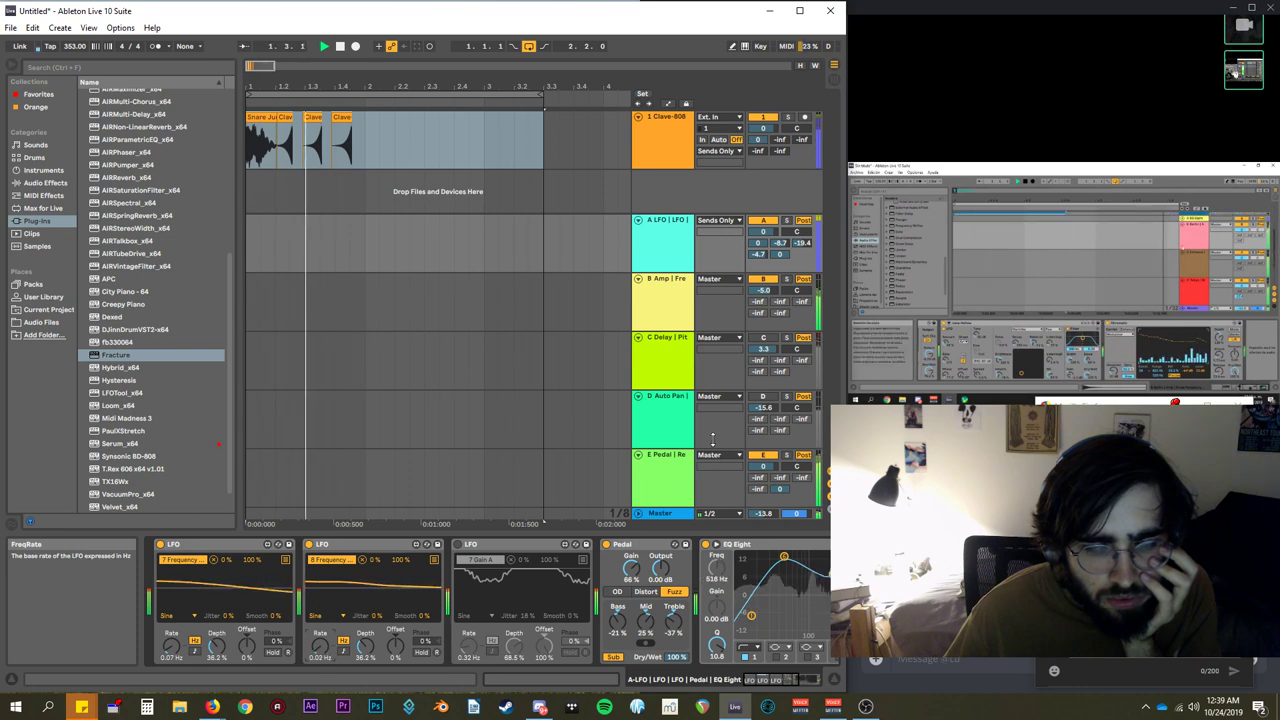
Browse the plug-ins and audio effects for a device to add to return E.
left_click(651, 477)
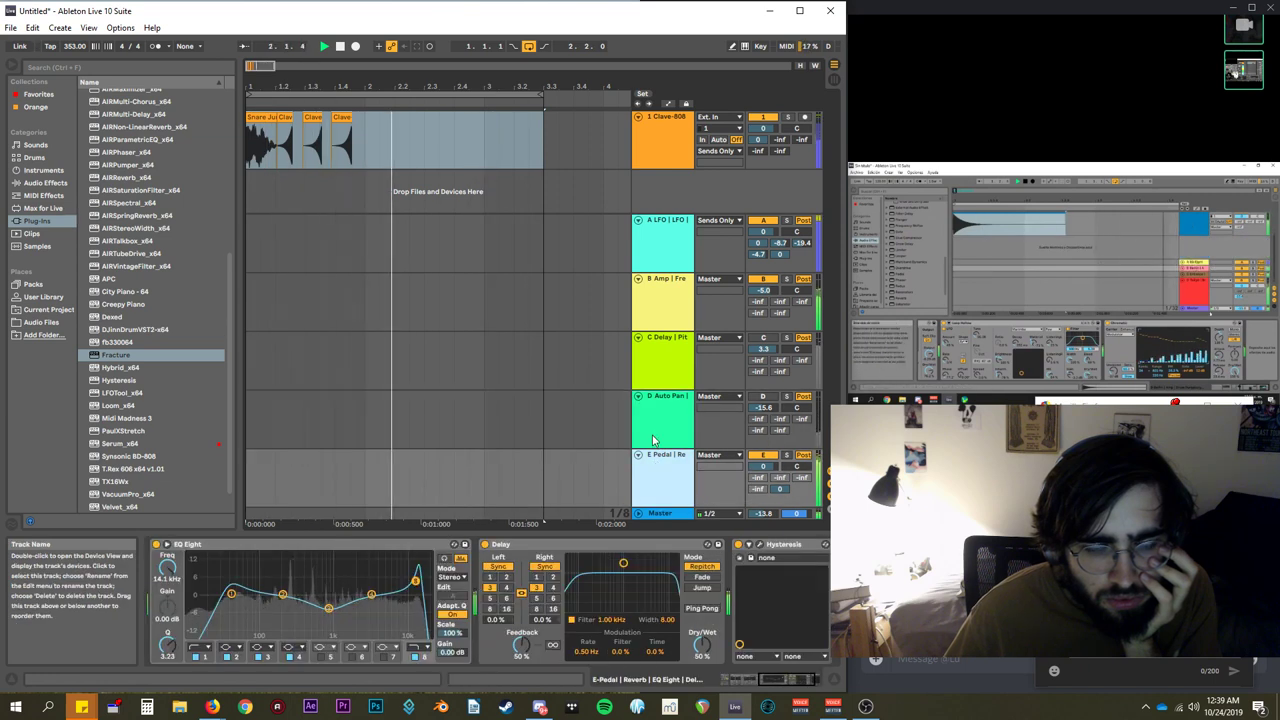
scroll(198, 462, "down", 1)
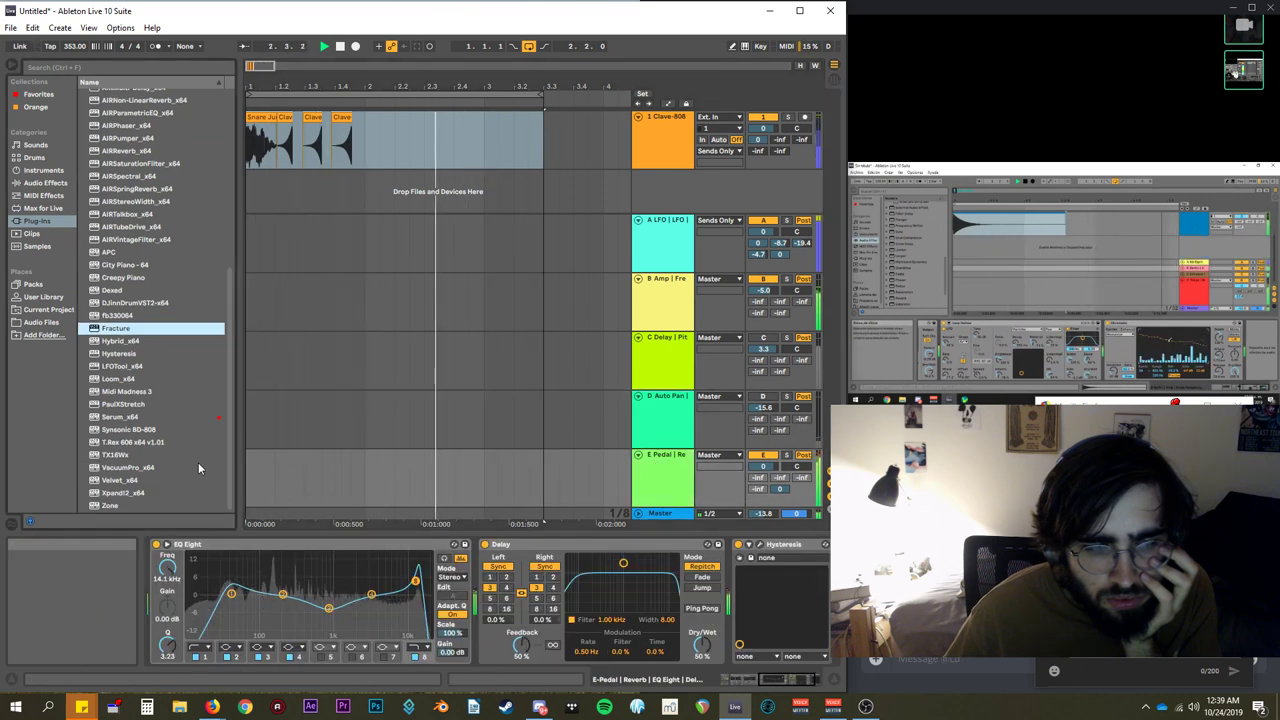
scroll(169, 448, "up", 2)
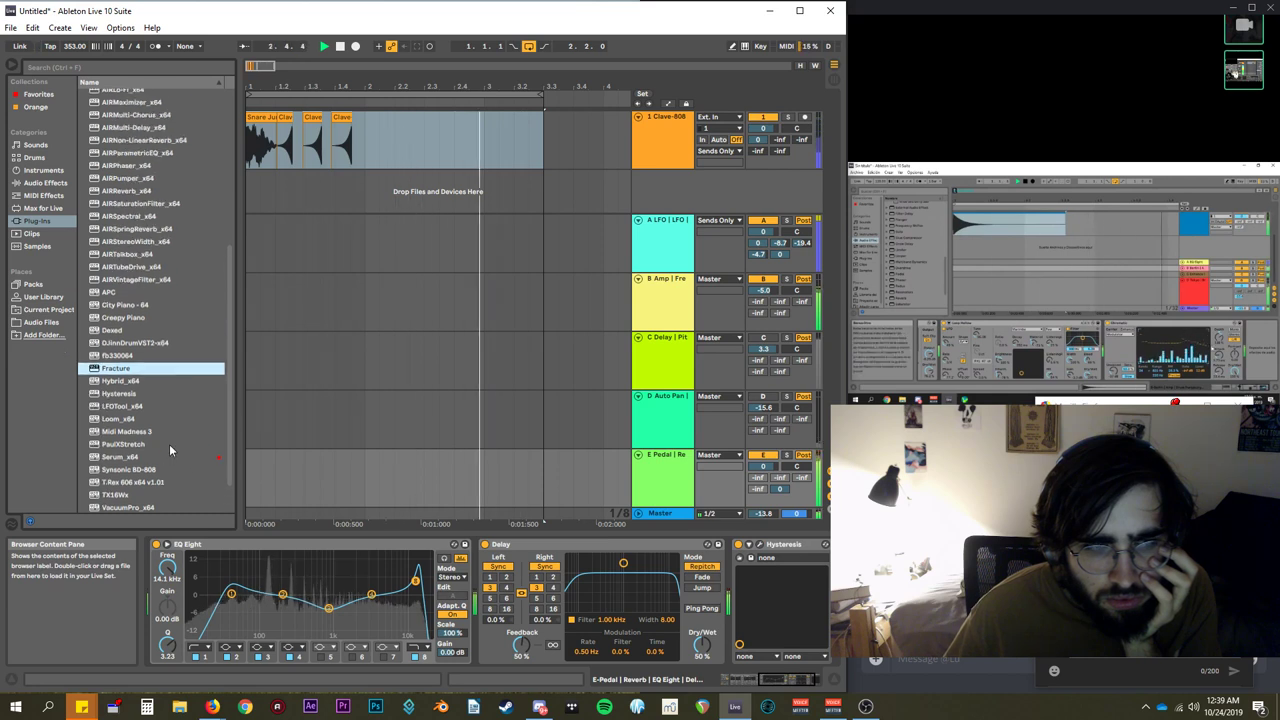
scroll(169, 449, "up", 5)
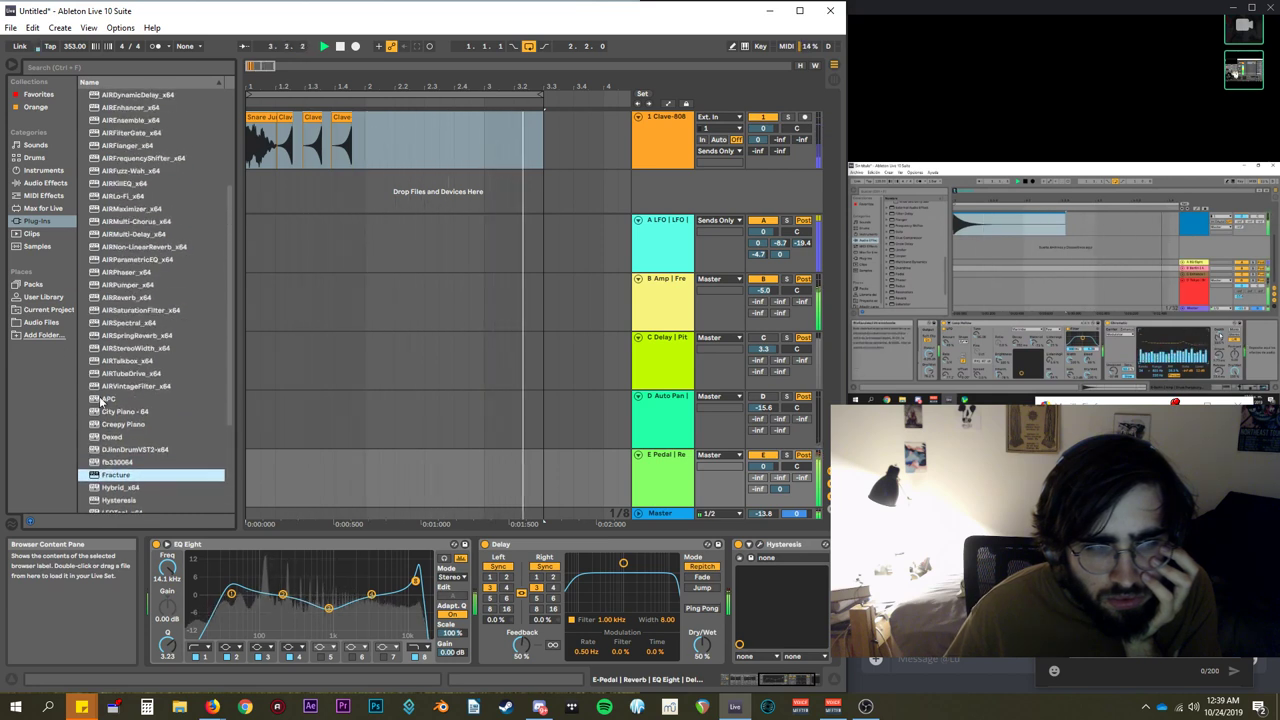
left_click(44, 183)
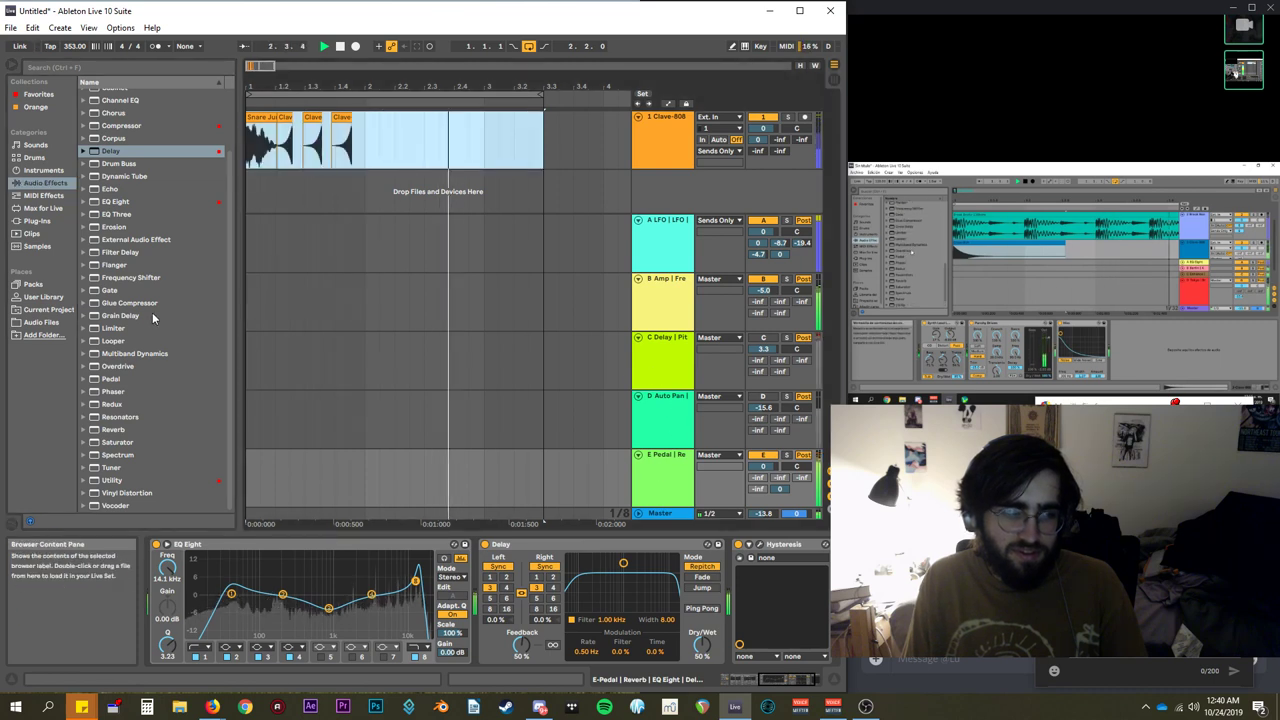
scroll(153, 319, "up", 3)
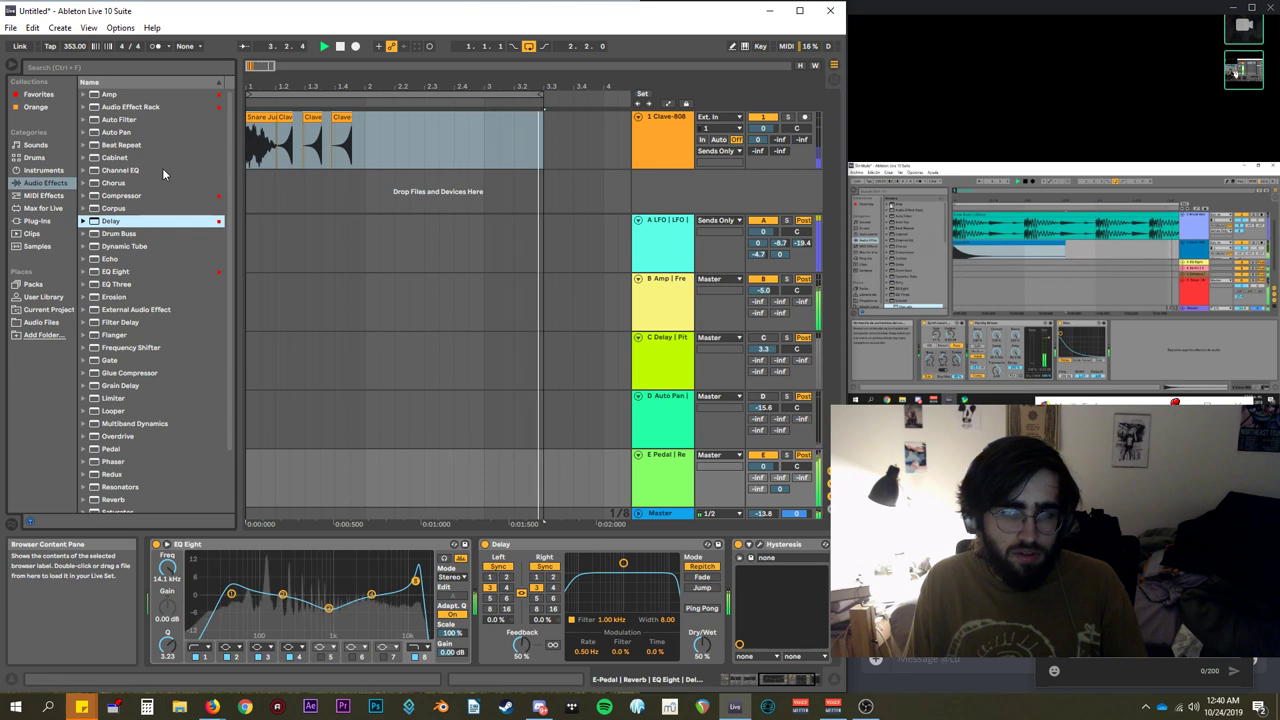
scroll(157, 359, "down", 2)
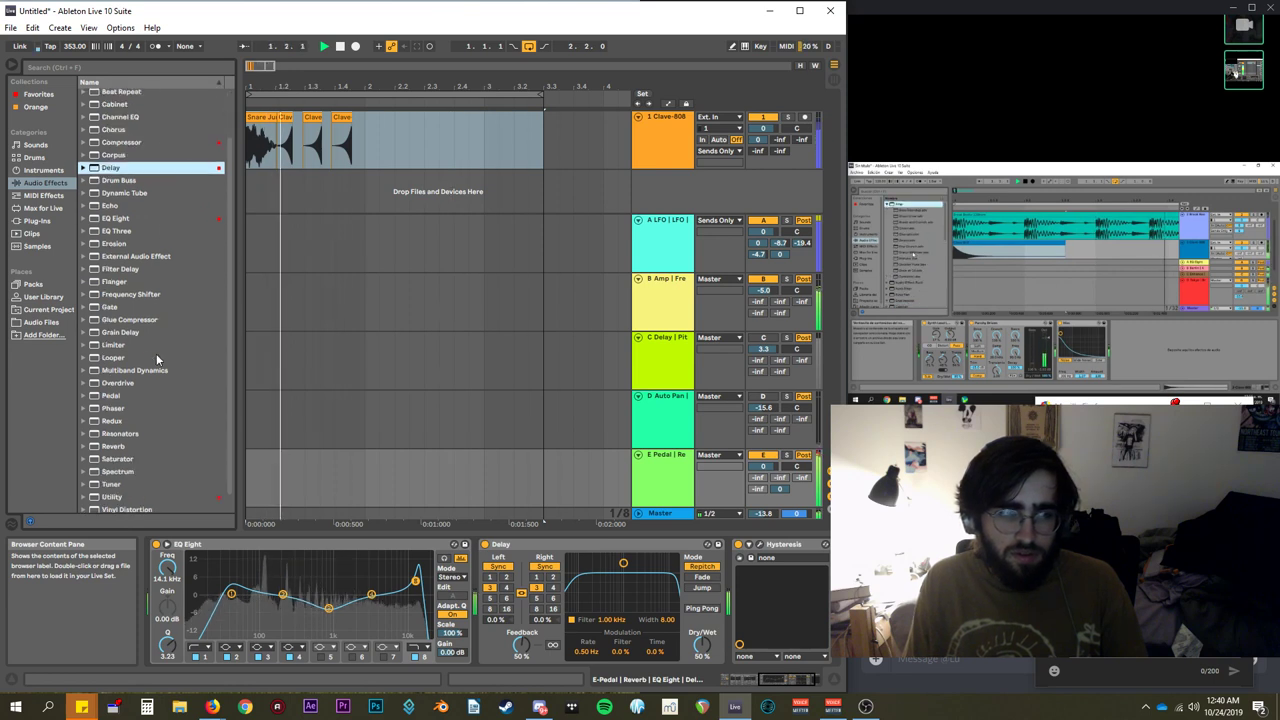
scroll(157, 359, "down", 1)
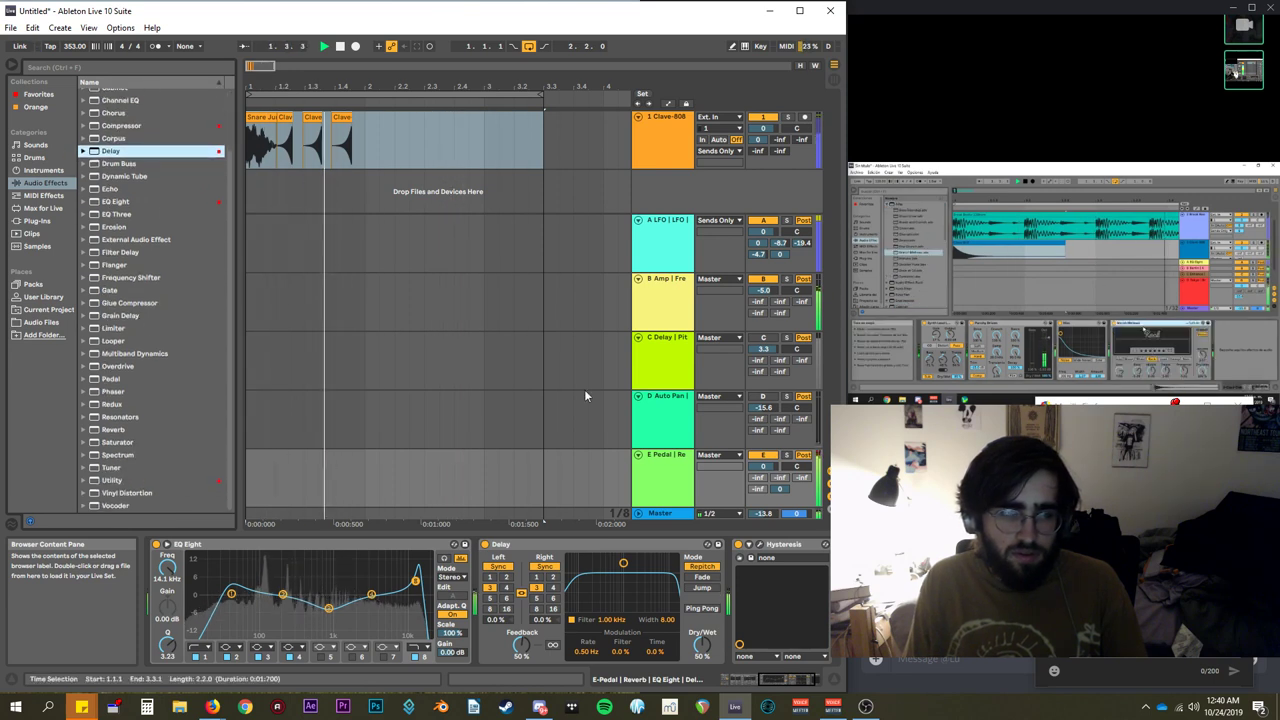
Turn return D on and settle its volume at -9.3 dB.
left_click(664, 488)
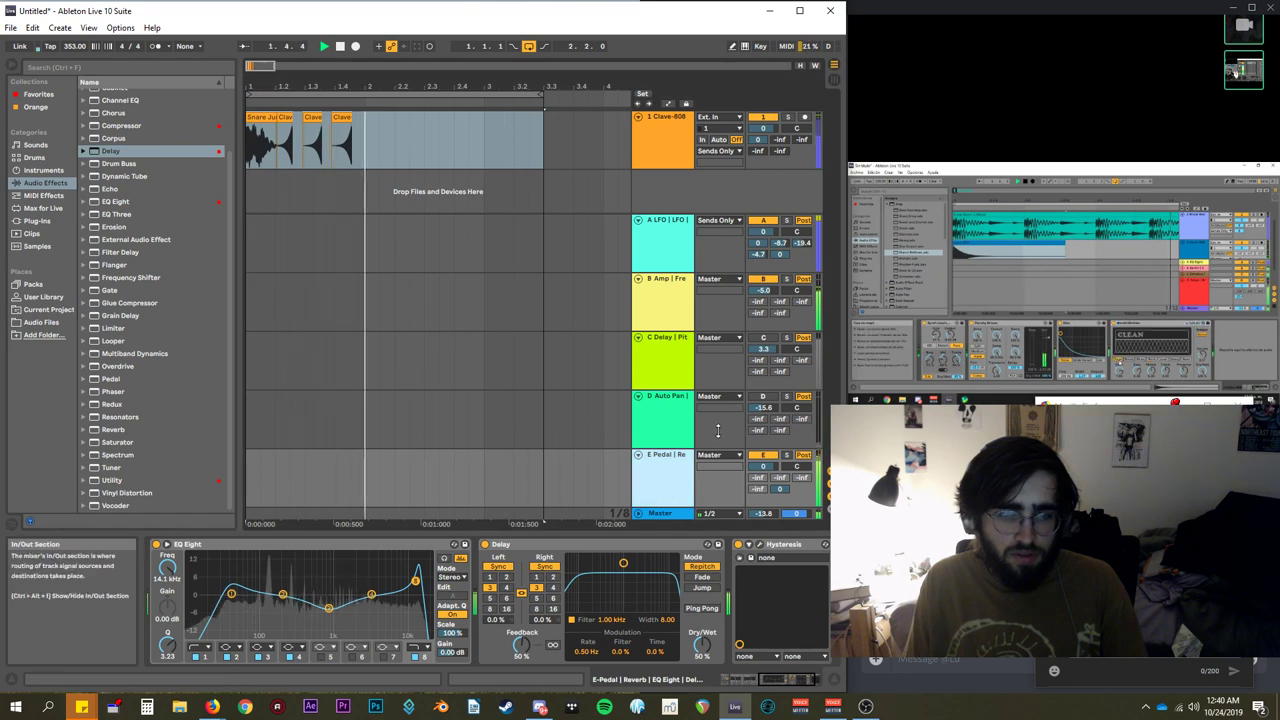
left_click(690, 410)
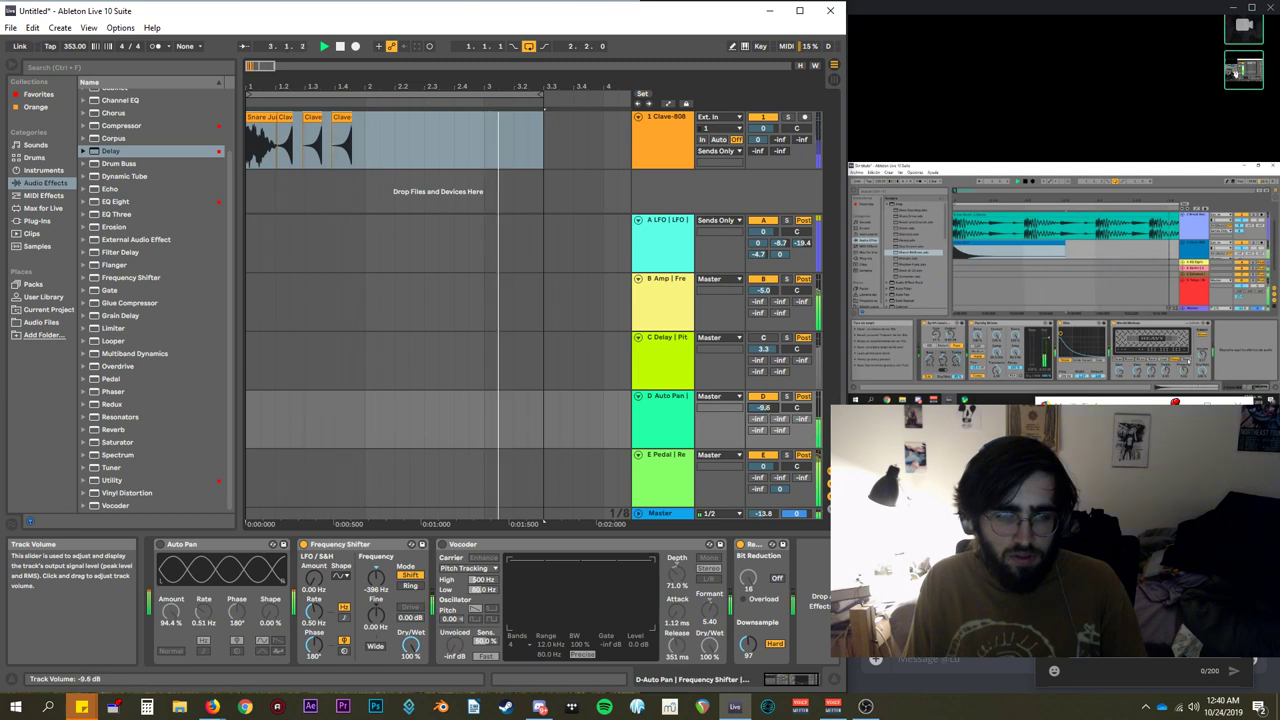
left_click_drag(763, 407, 763, 403)
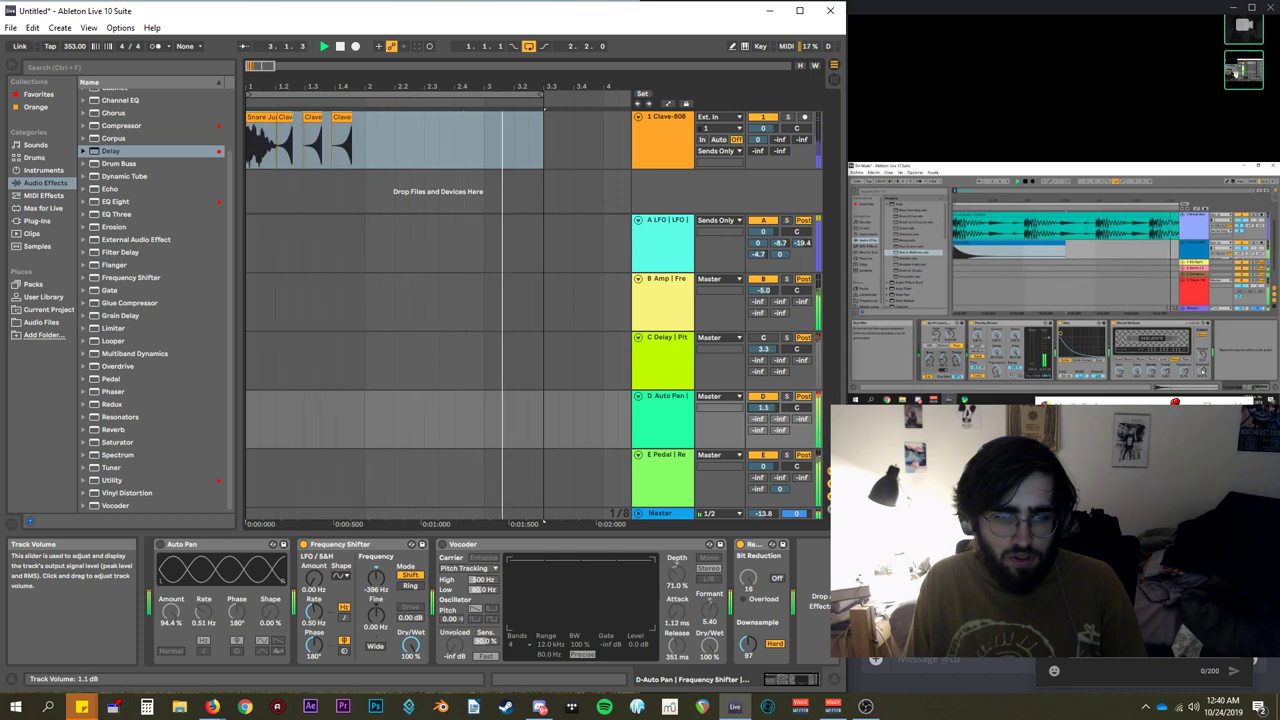
left_click_drag(763, 407, 763, 417)
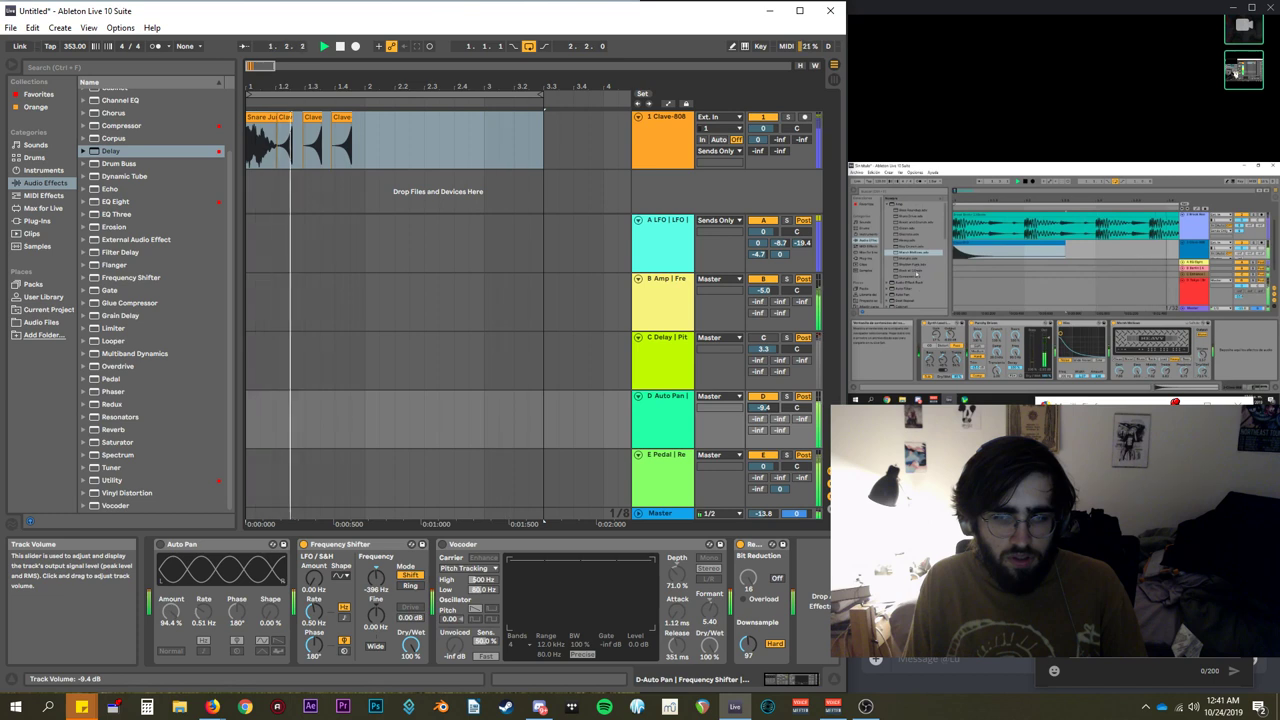
left_click_drag(764, 407, 764, 406)
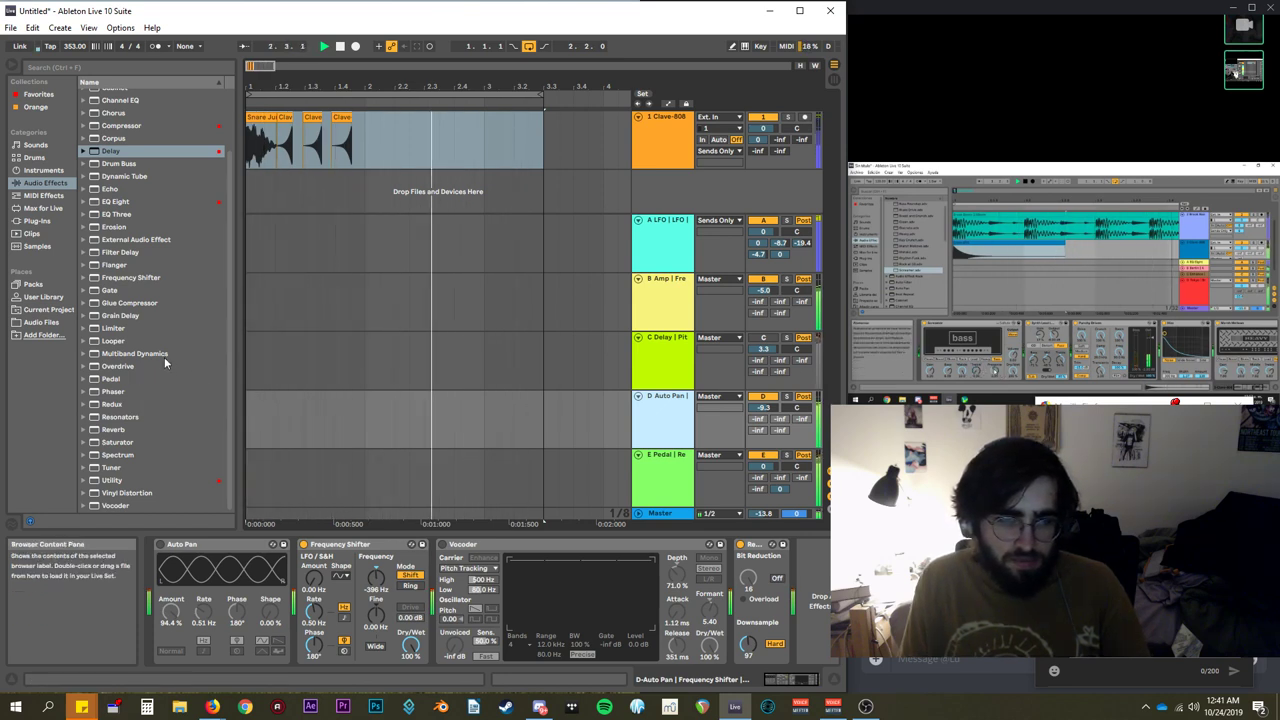
Turn return C on and add a Cabinet after the Flanger in its device chain.
left_click(400, 372)
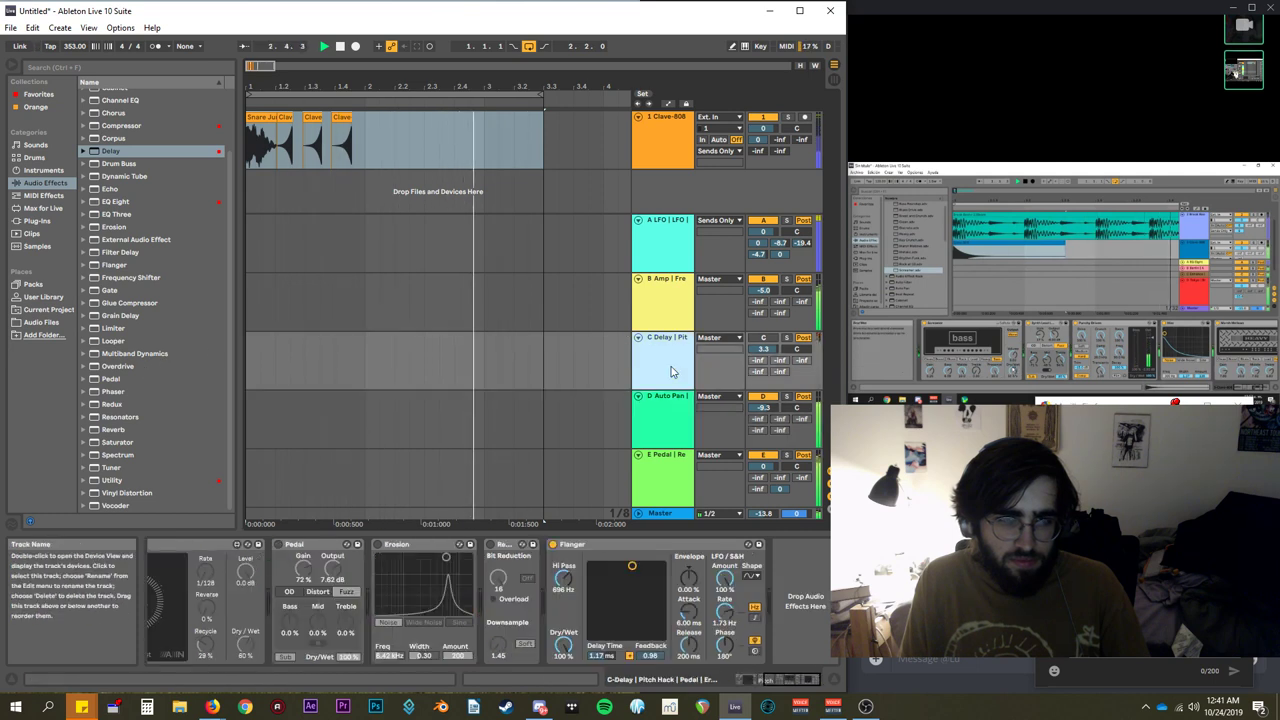
left_click(147, 367)
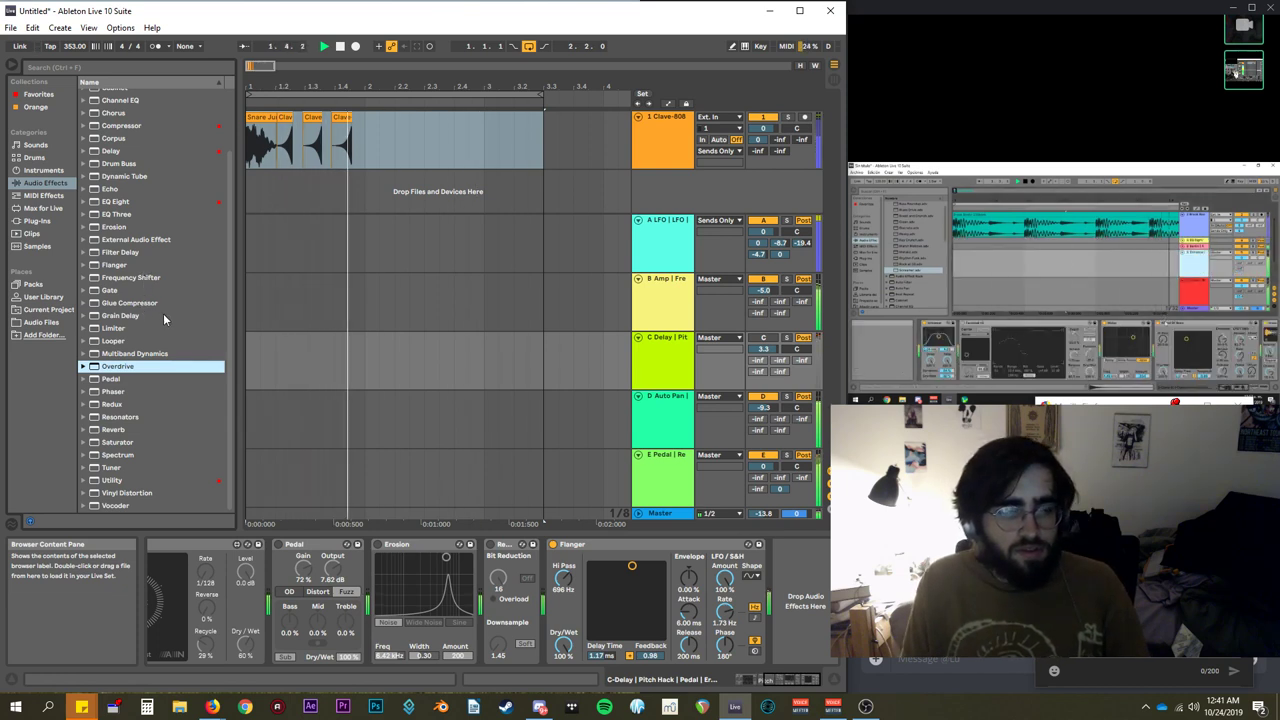
scroll(164, 316, "up", 3)
scroll(164, 318, "up", 2)
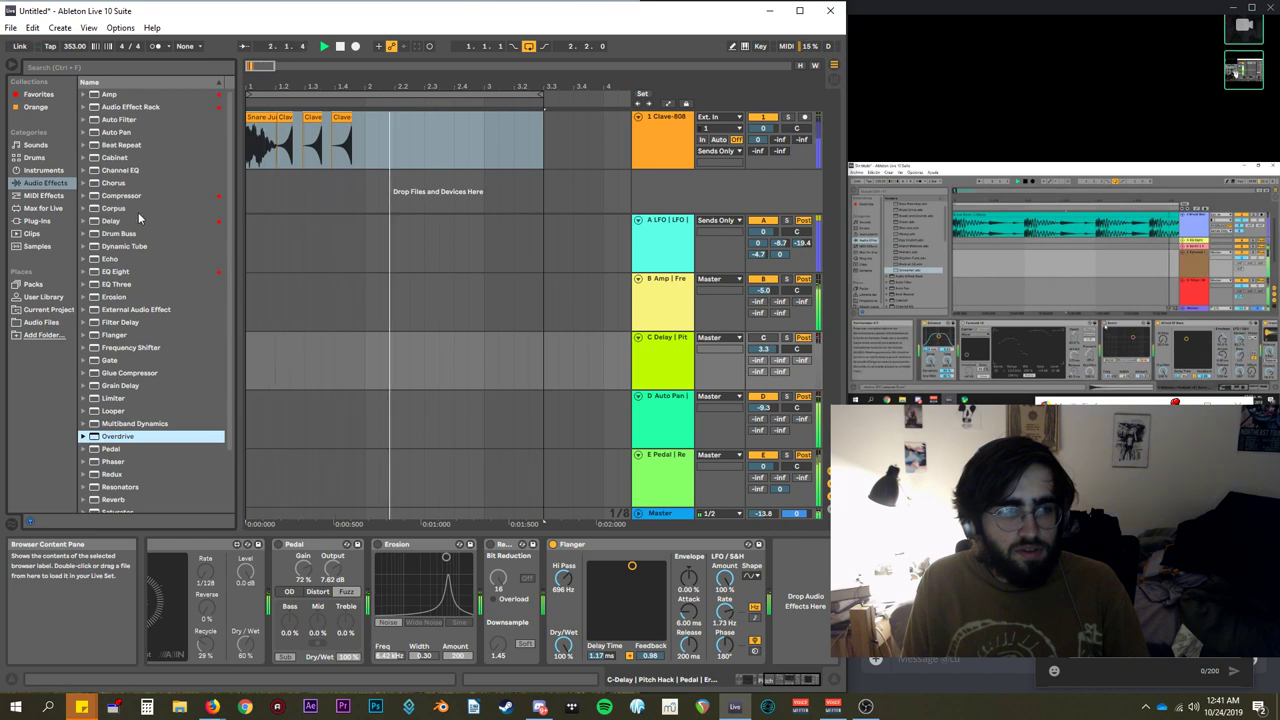
left_click(762, 339)
left_click(670, 346)
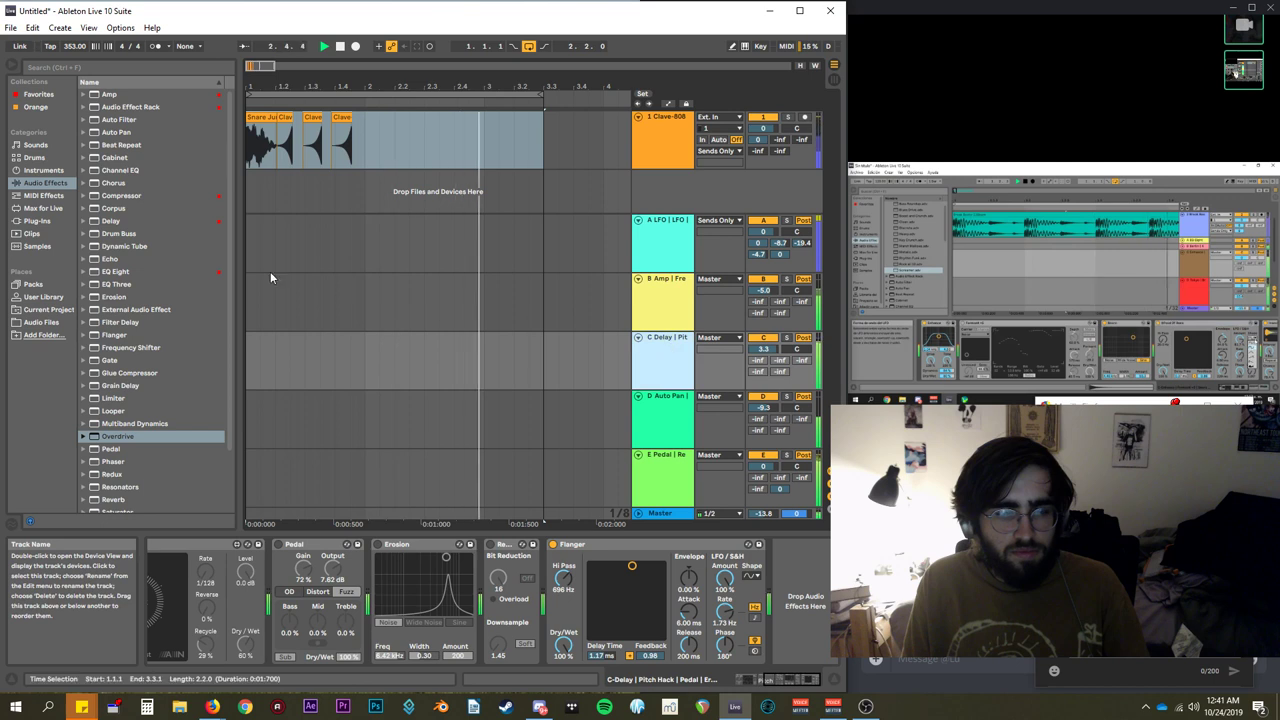
double_click(131, 159)
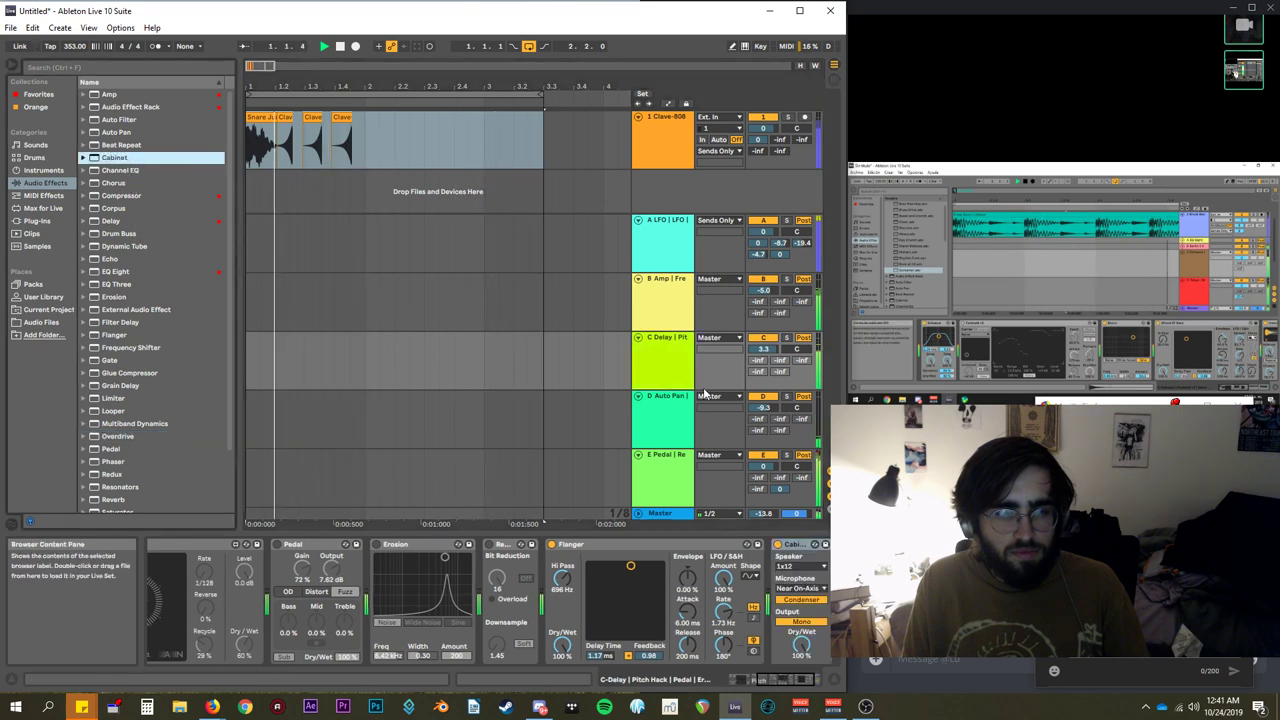
Set the Cabinet's speaker to 2x12 and compare Dual with Mono output, leaving it on Mono.
left_click(800, 588)
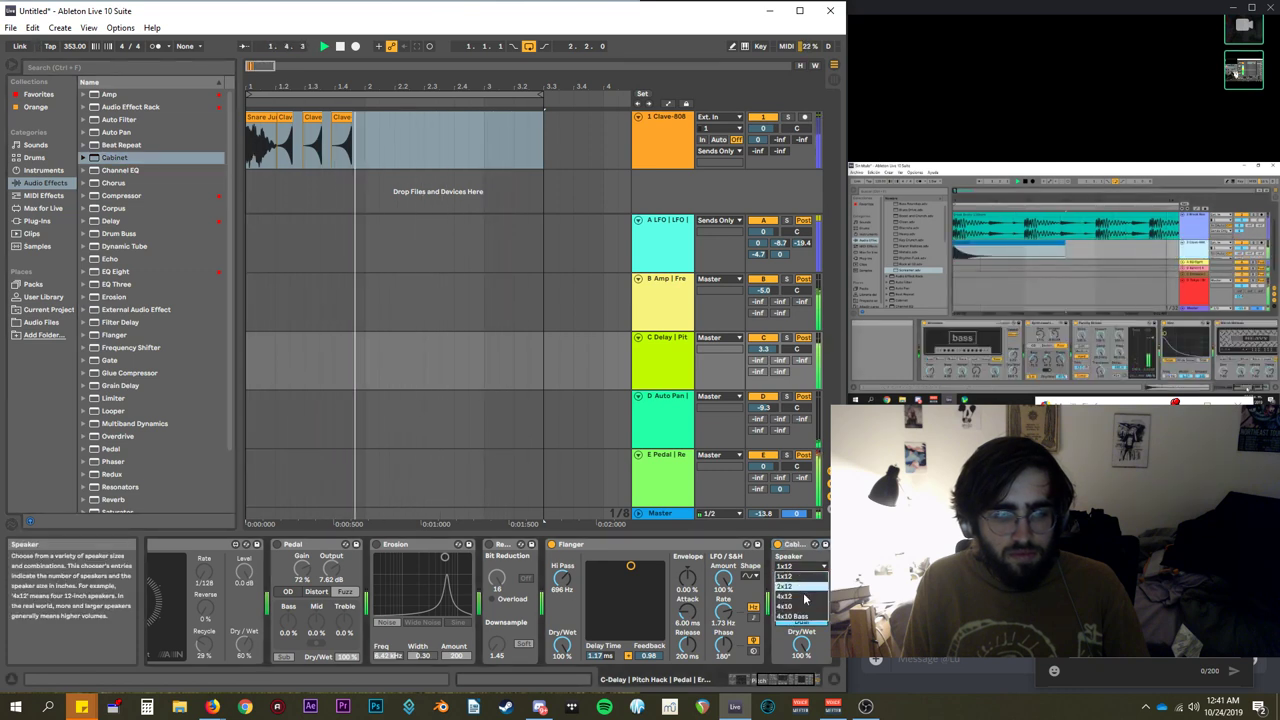
left_click(800, 592)
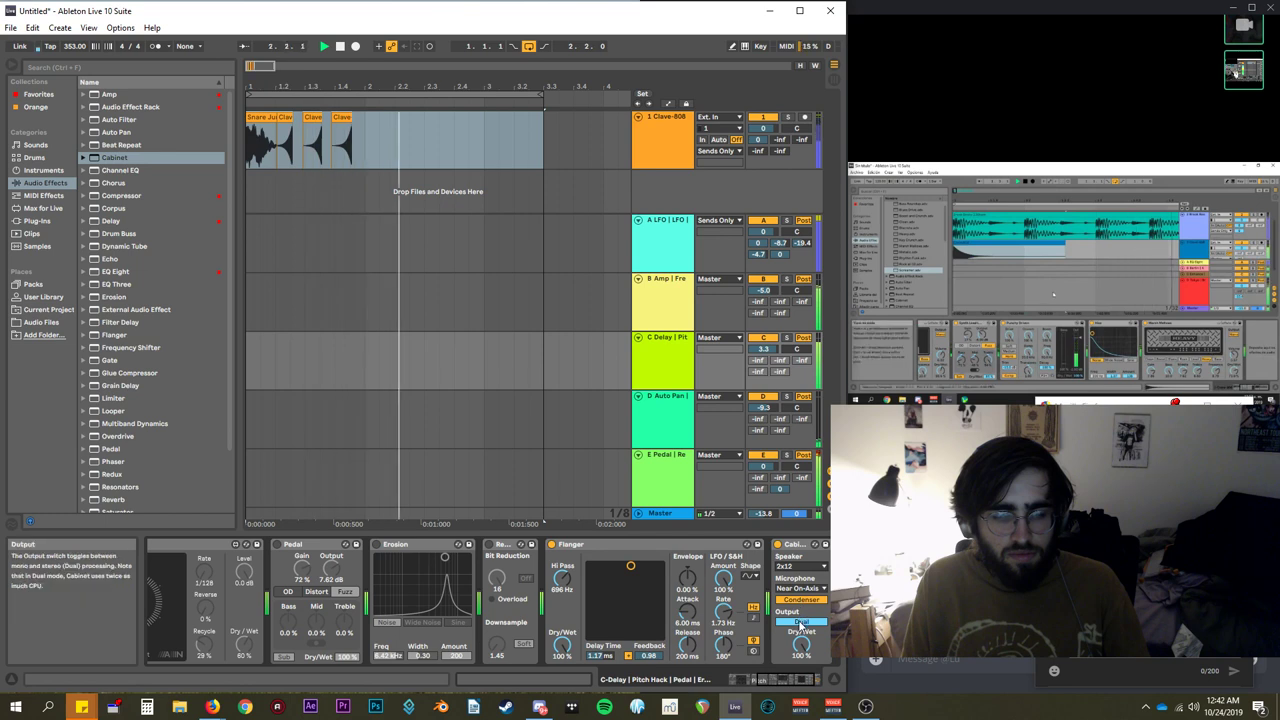
left_click(803, 621)
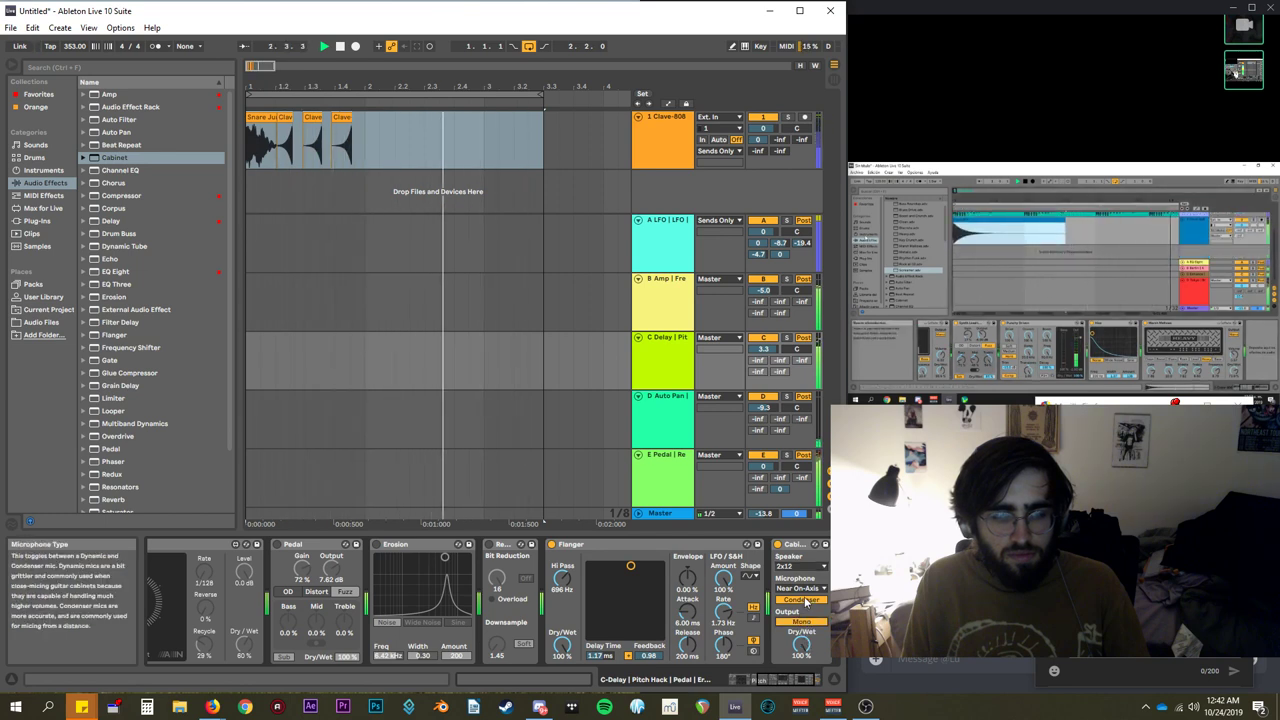
left_click(803, 621)
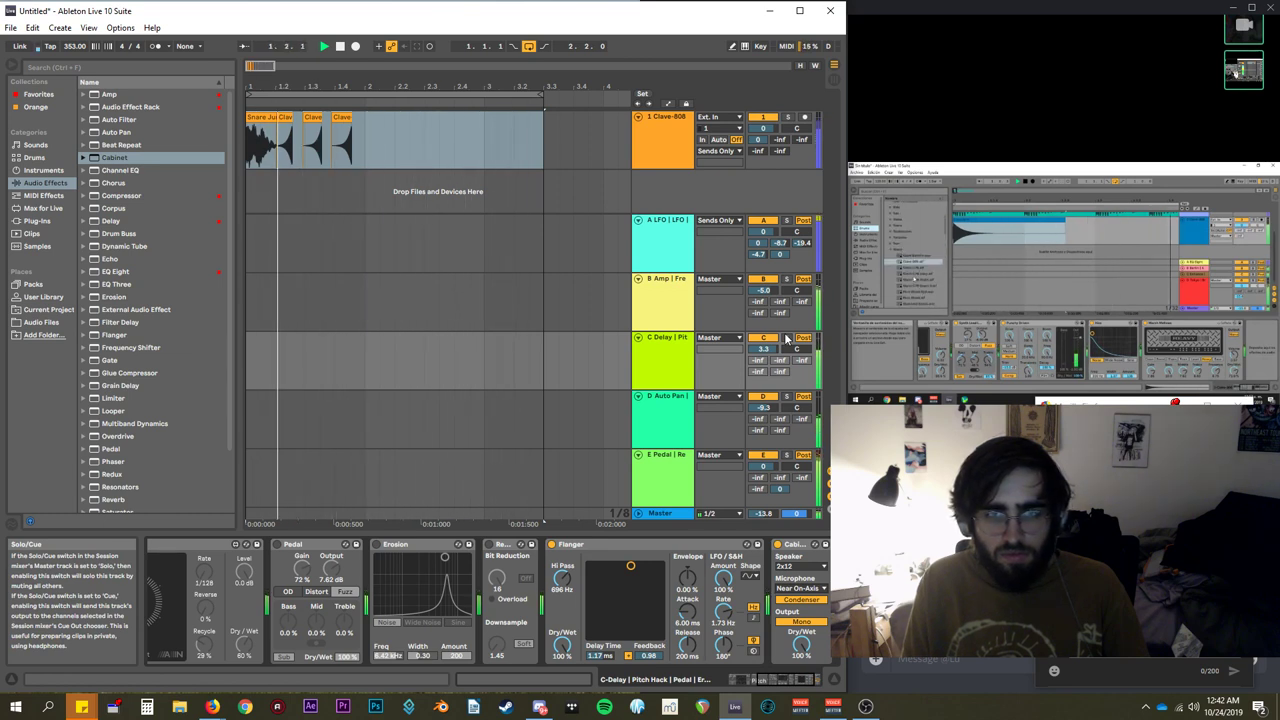
Lower the master volume to -15.3 dB and audition return C in solo and with its Cabinet on Dual output.
left_click_drag(769, 513, 769, 565)
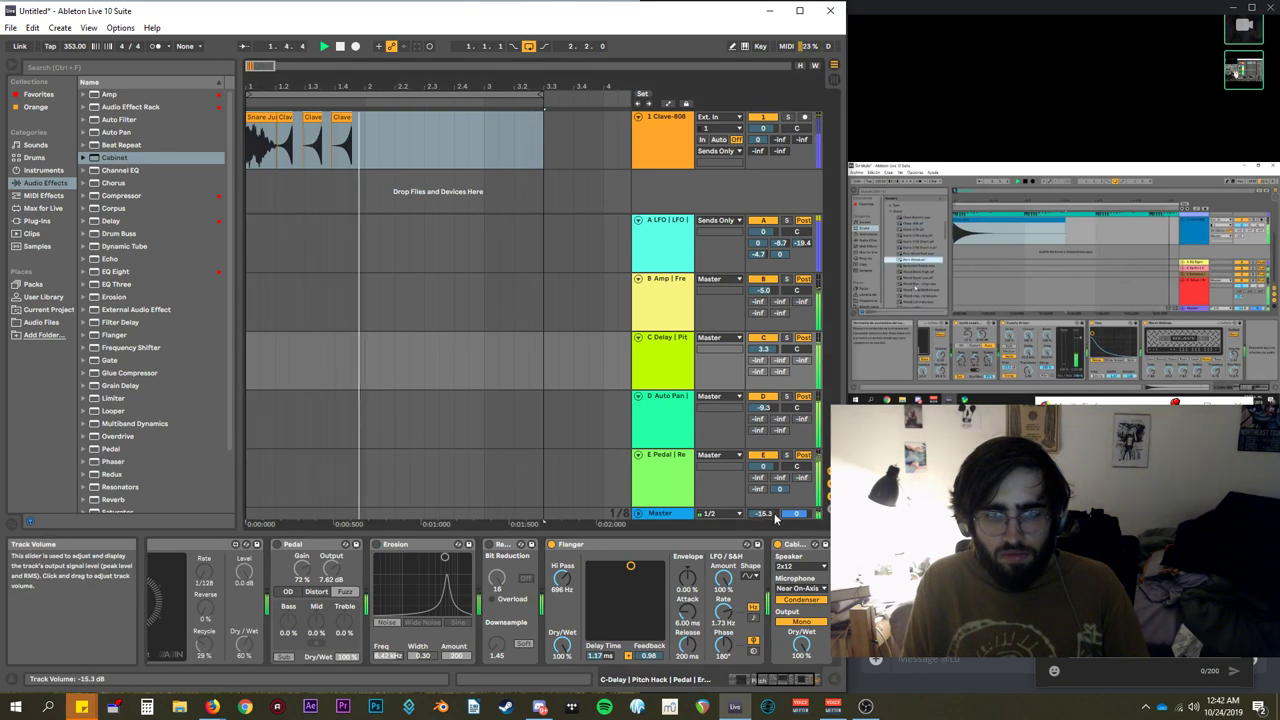
left_click(680, 360)
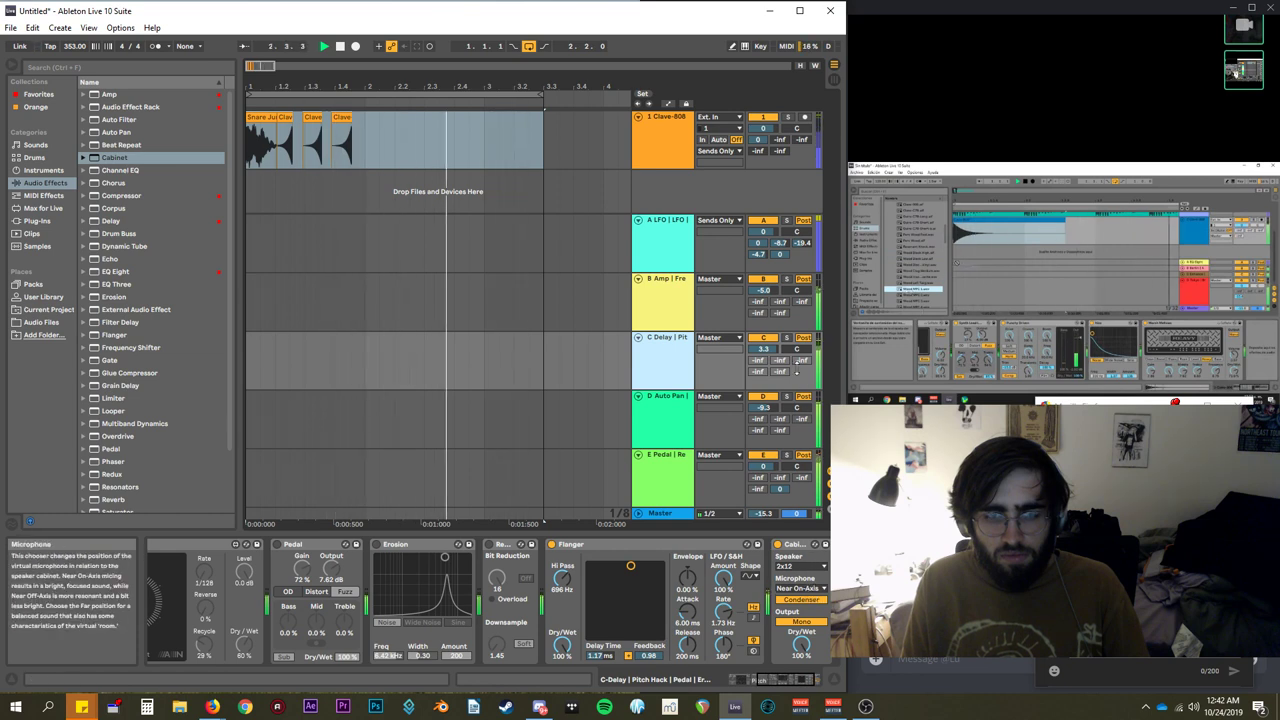
left_click(786, 340)
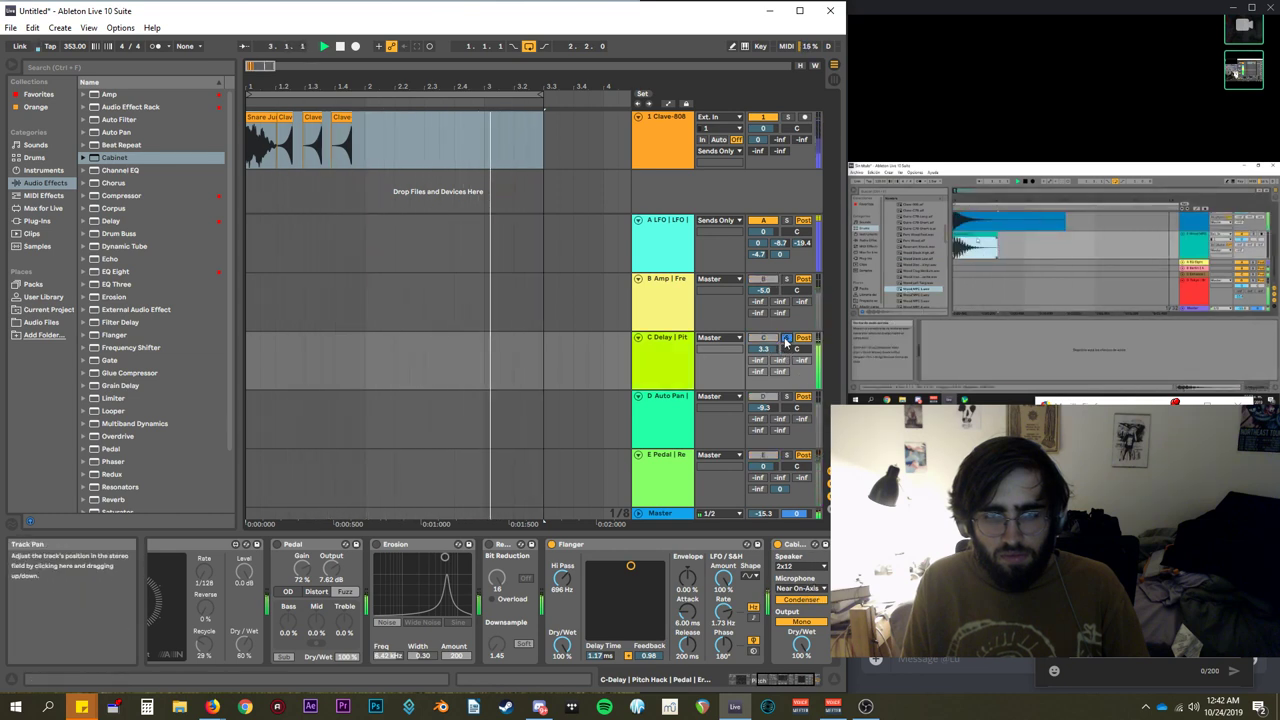
left_click(786, 340)
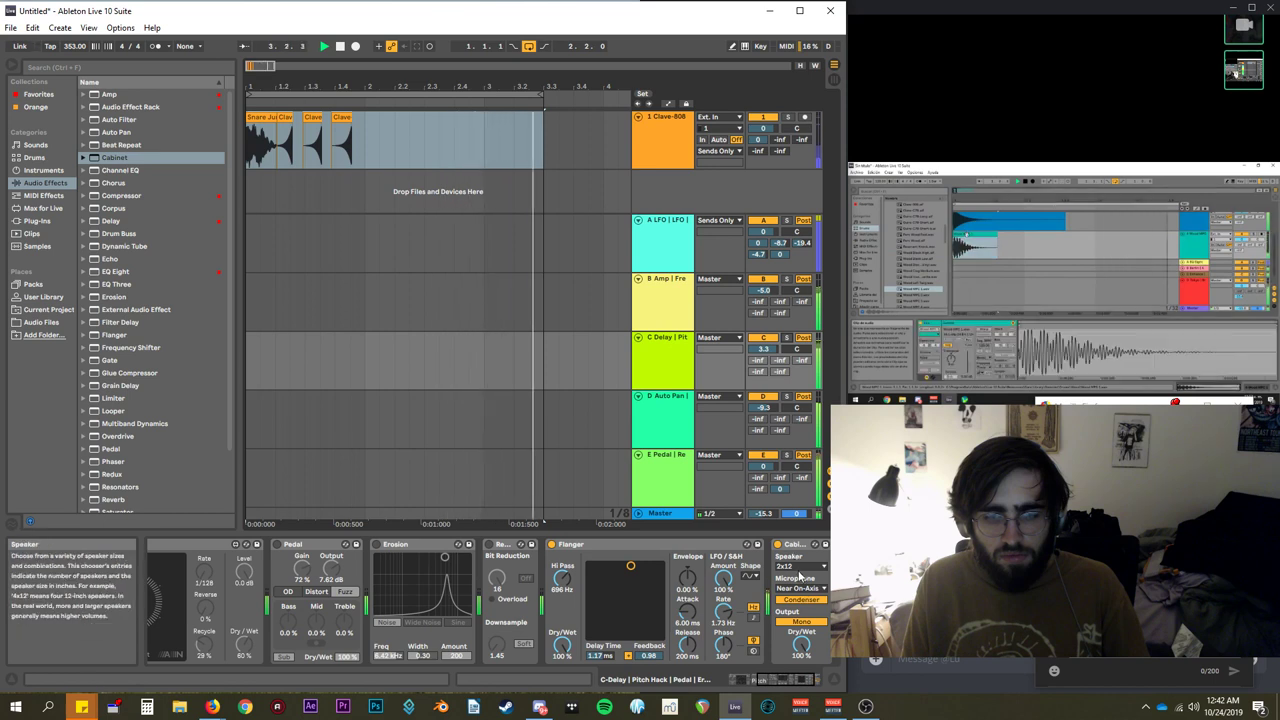
left_click(801, 622)
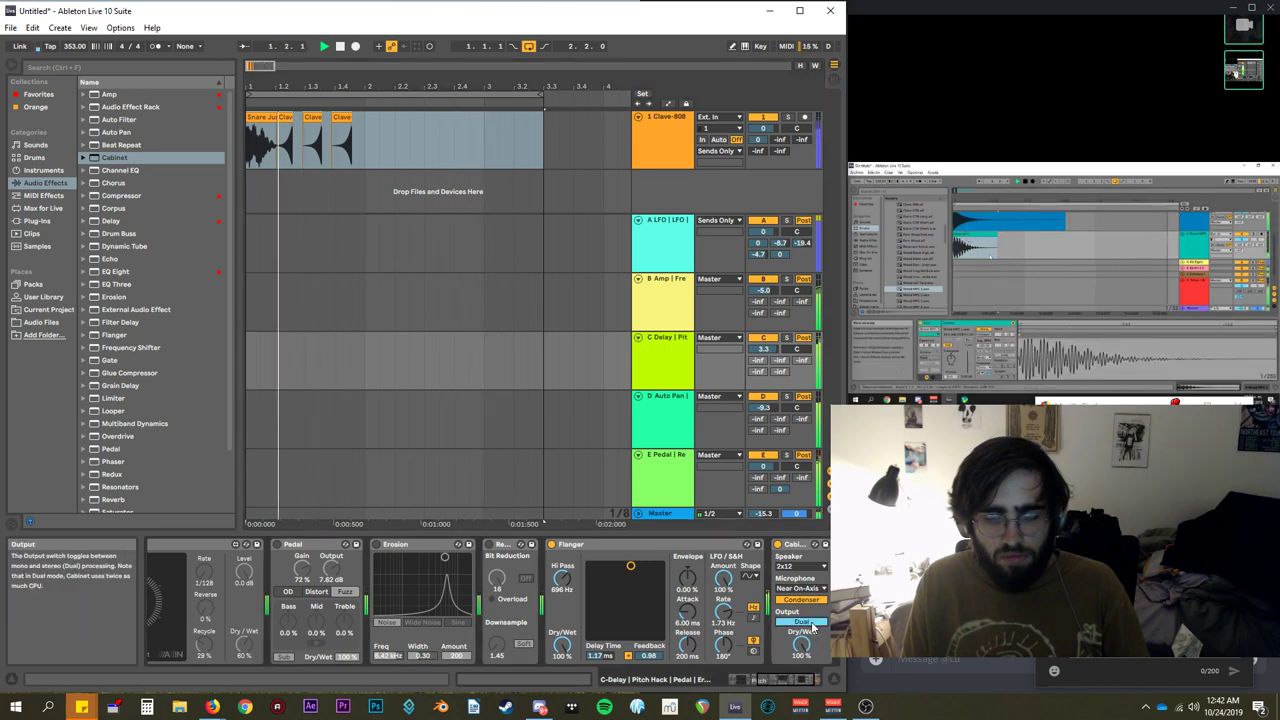
Add an Overdrive after the Cabinet with a 3.12 kHz filter, bandwidth 9.00, drive 90%, tone 83%, and dynamics and dry/wet at 80%.
double_click(117, 436)
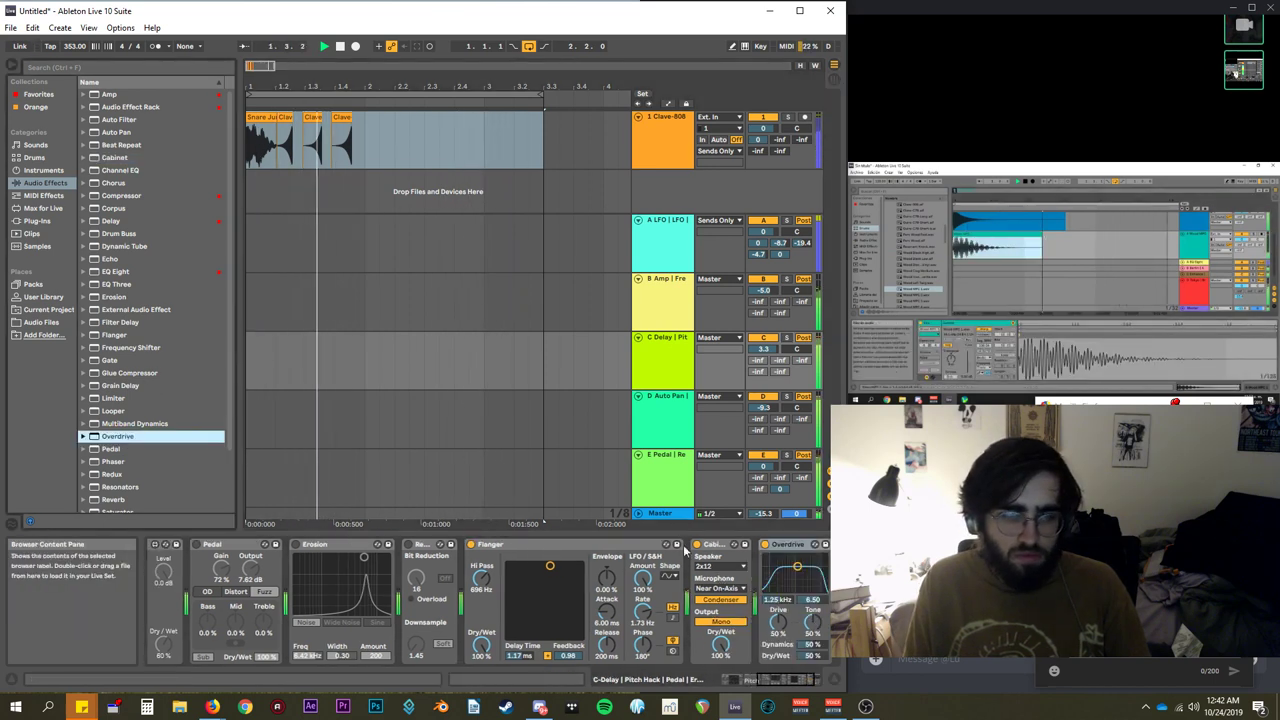
left_click_drag(797, 566, 806, 556)
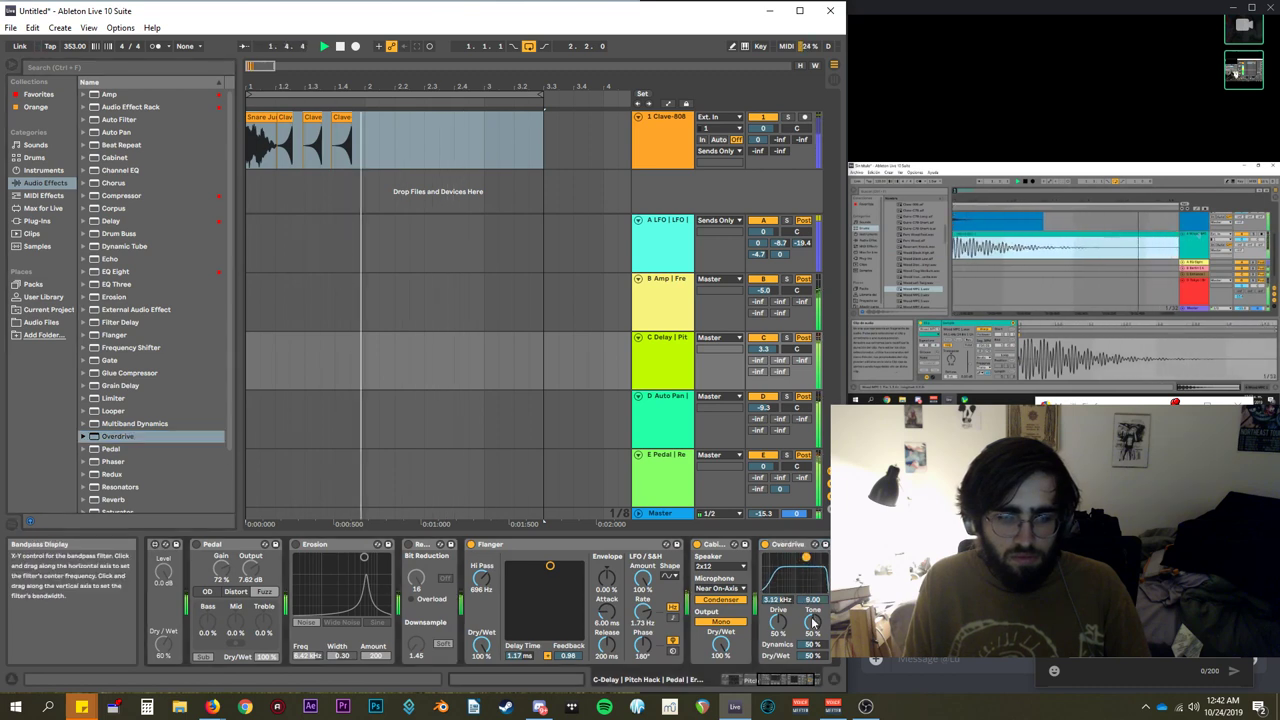
left_click_drag(777, 622, 777, 607)
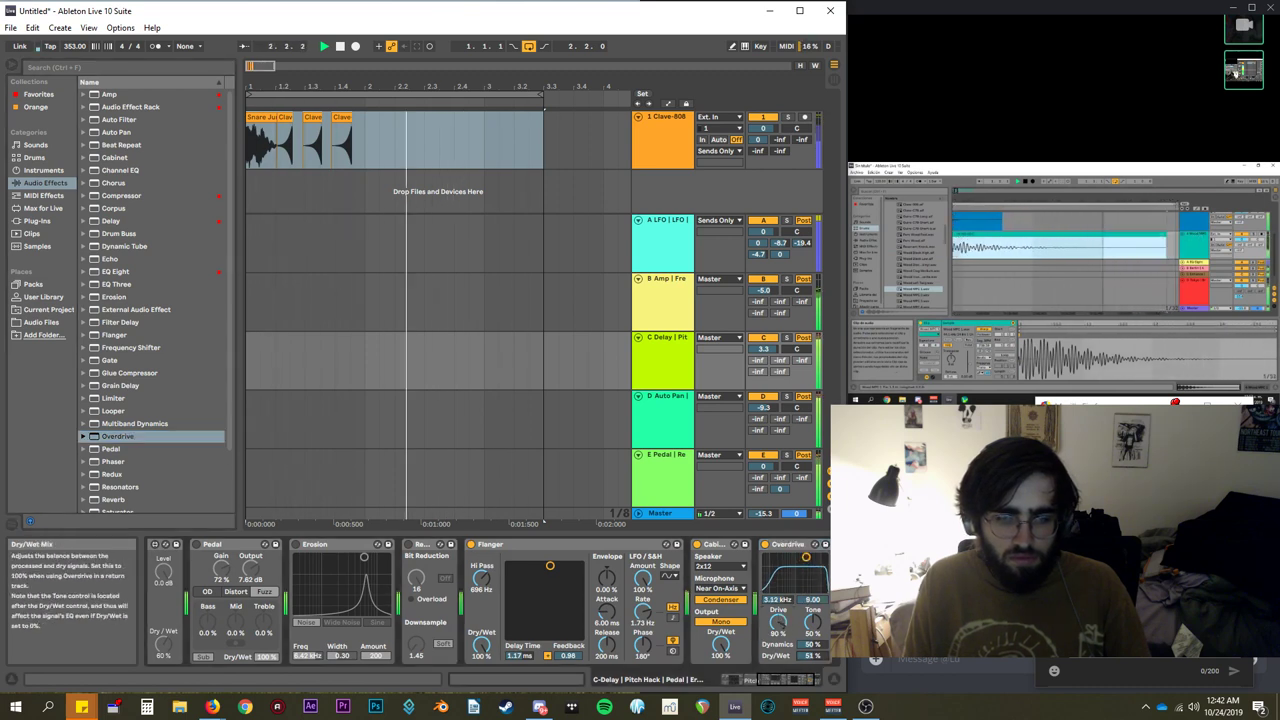
left_click_drag(816, 656, 812, 608)
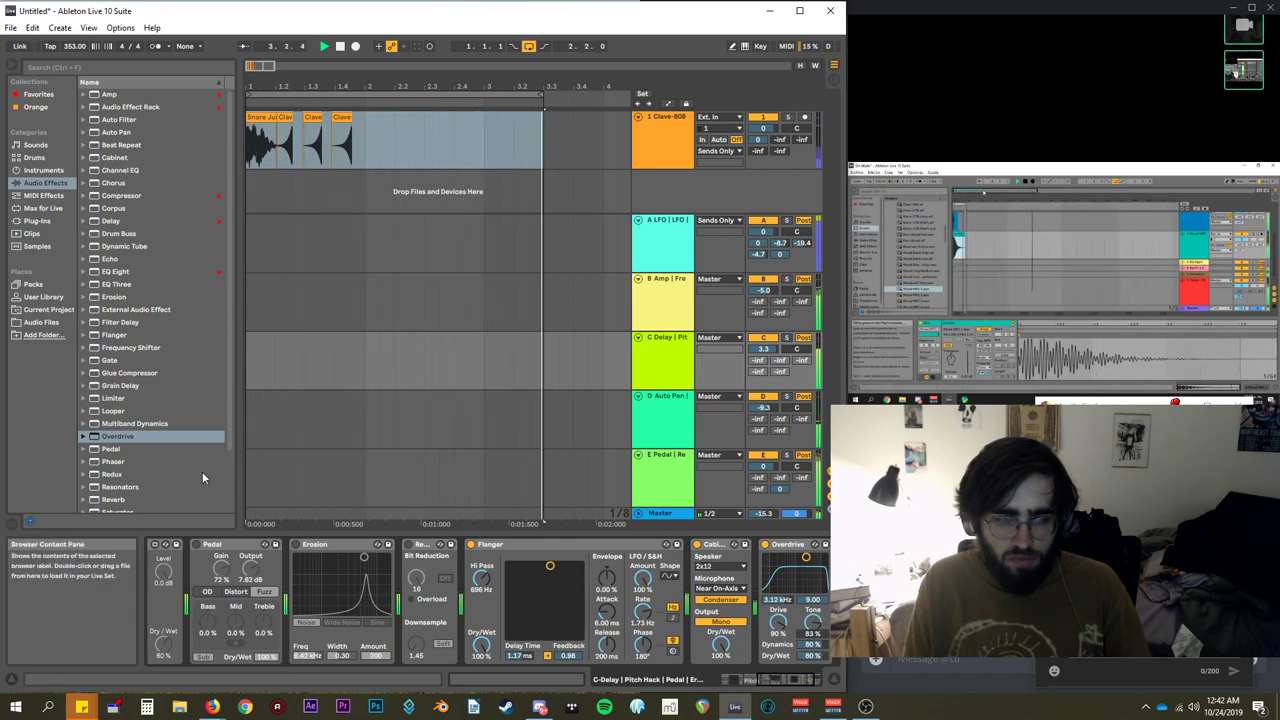
Add a Corpus after the Overdrive on return C.
left_click(158, 487)
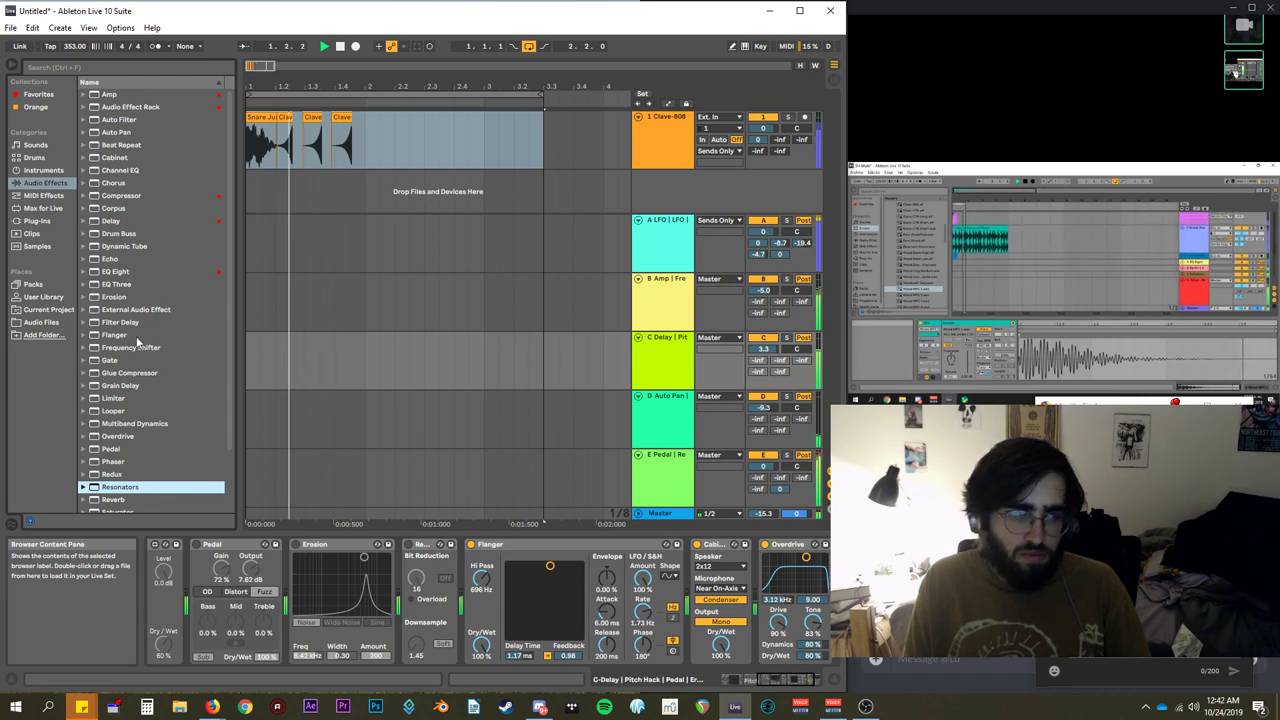
double_click(113, 208)
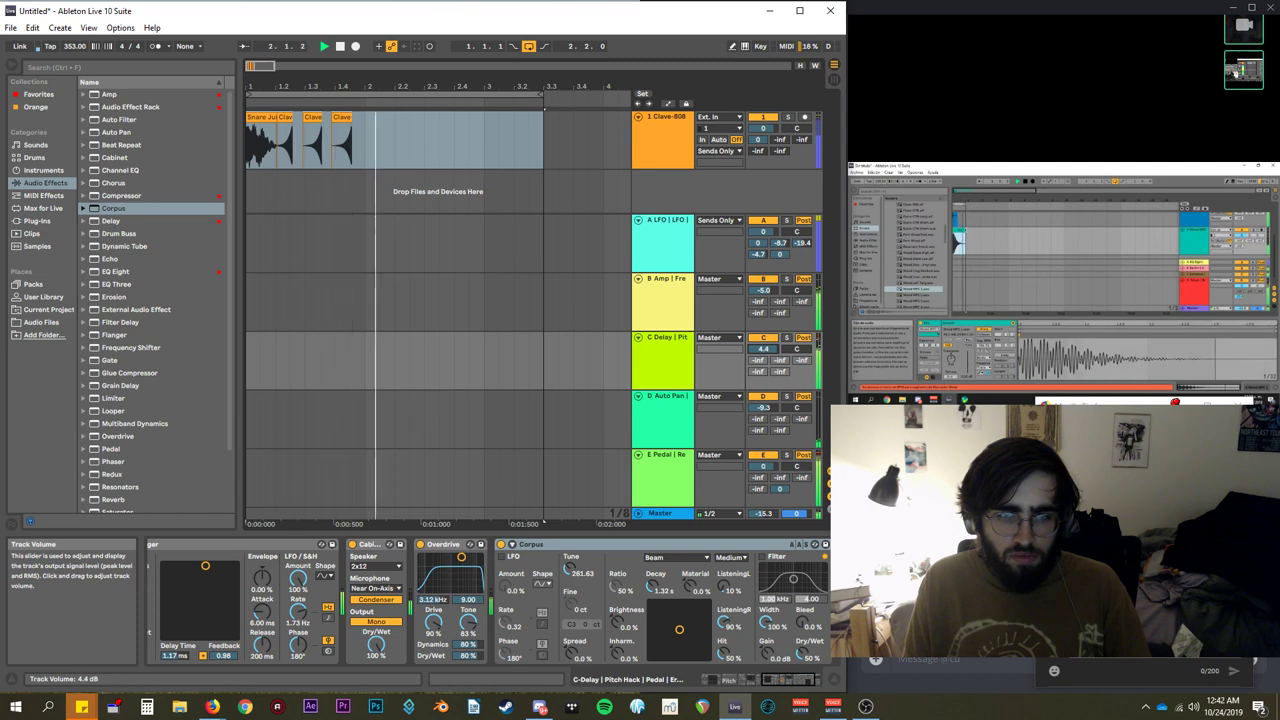
Set return C's volume to 4.8 dB and its Corpus decay to 3.20 s, checking the track in solo.
left_click_drag(763, 348, 763, 343)
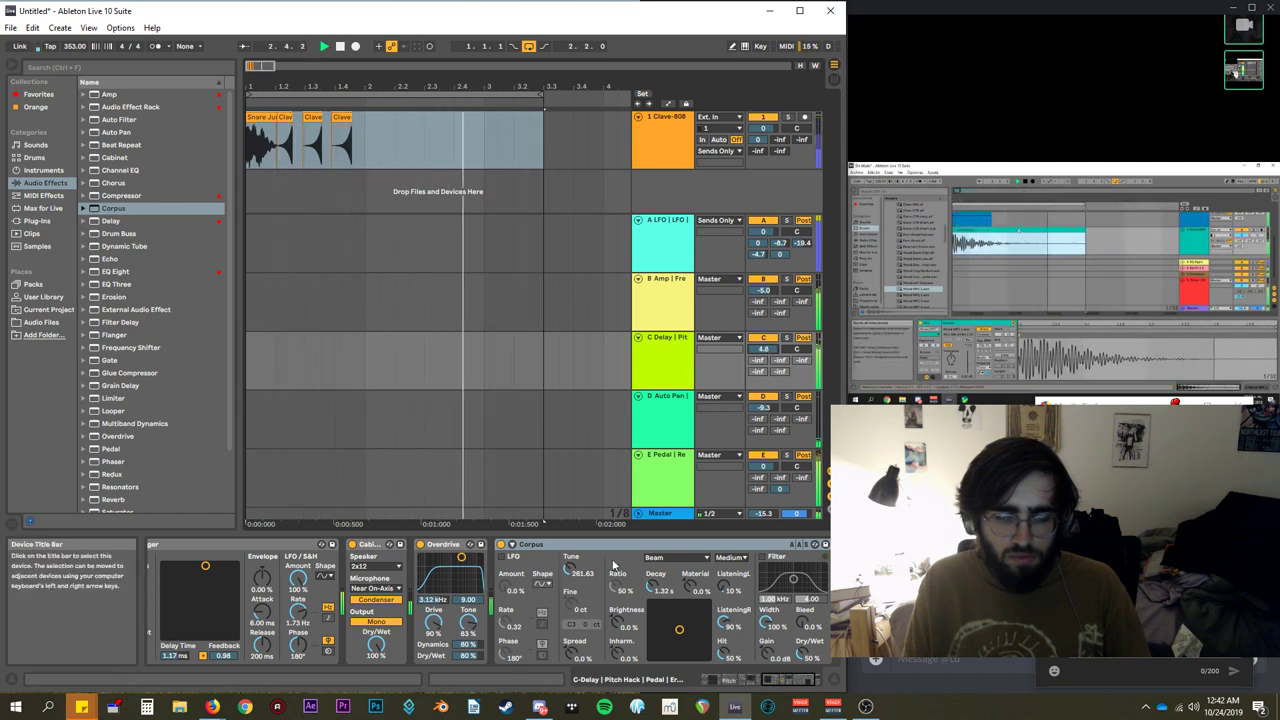
left_click(684, 558)
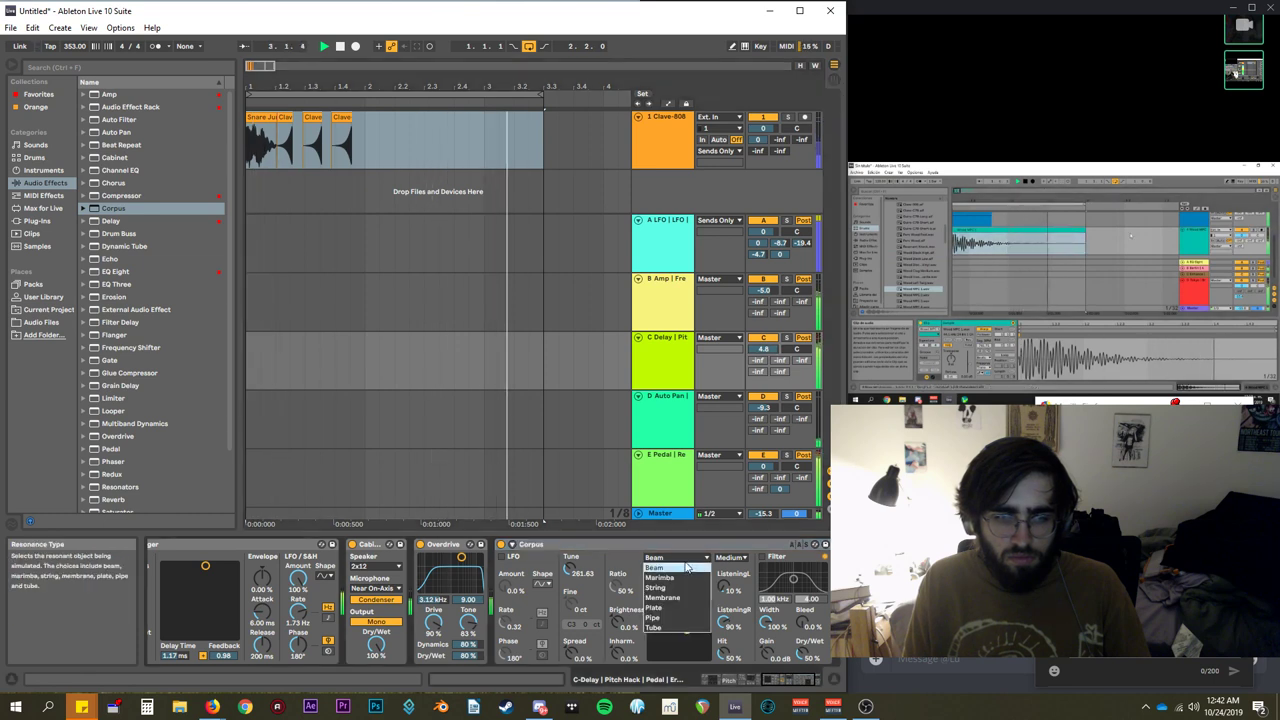
left_click(684, 567)
left_click(787, 338)
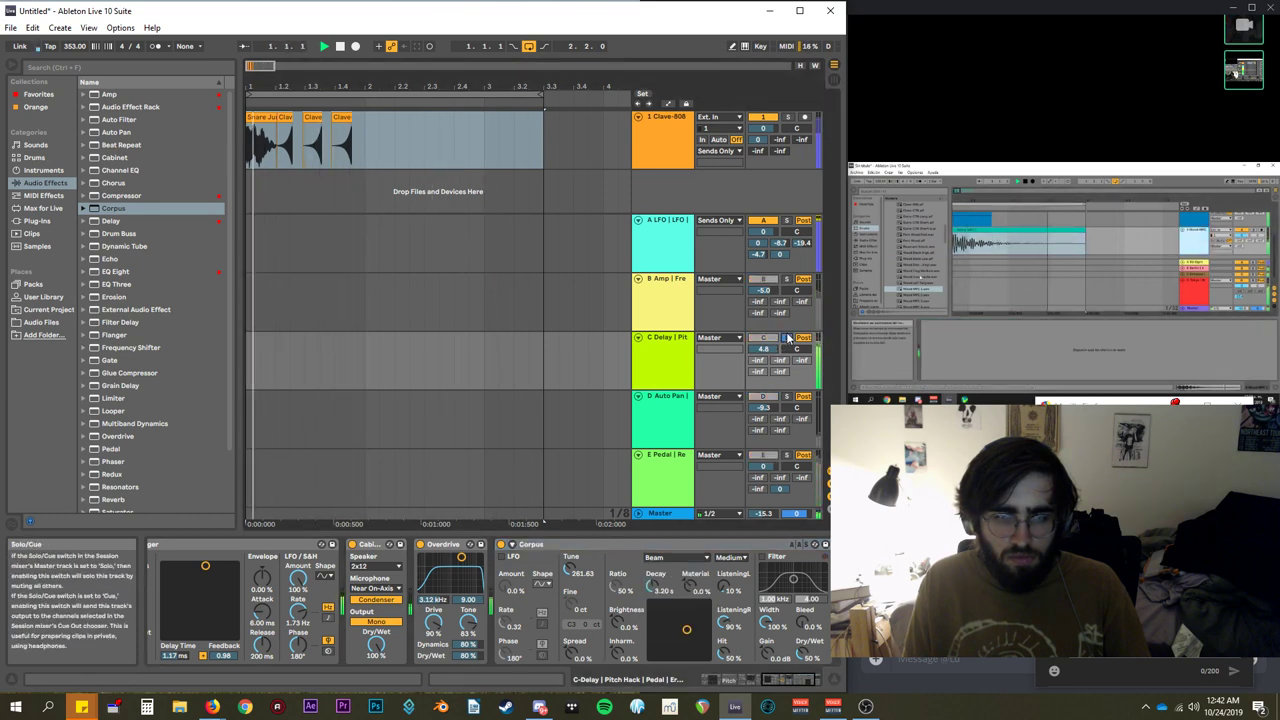
left_click(787, 338)
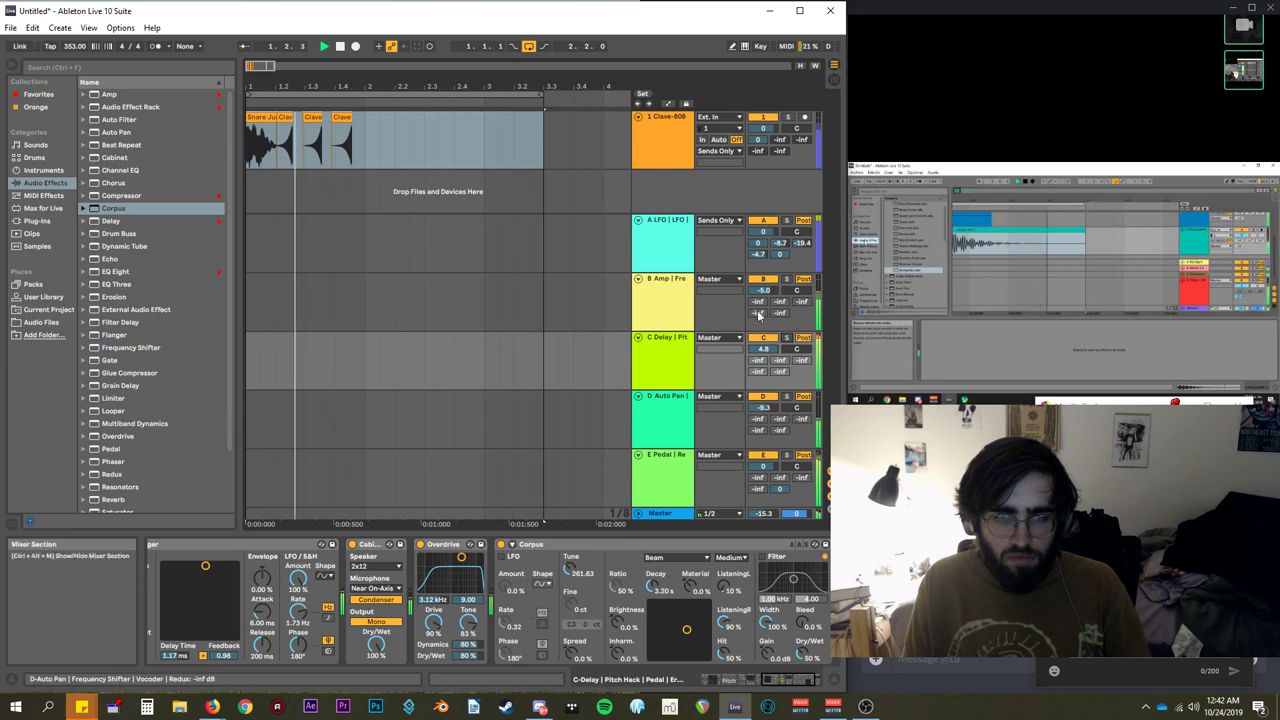
Change the resonance type of the Corpus on return C to Plate.
left_click(680, 303)
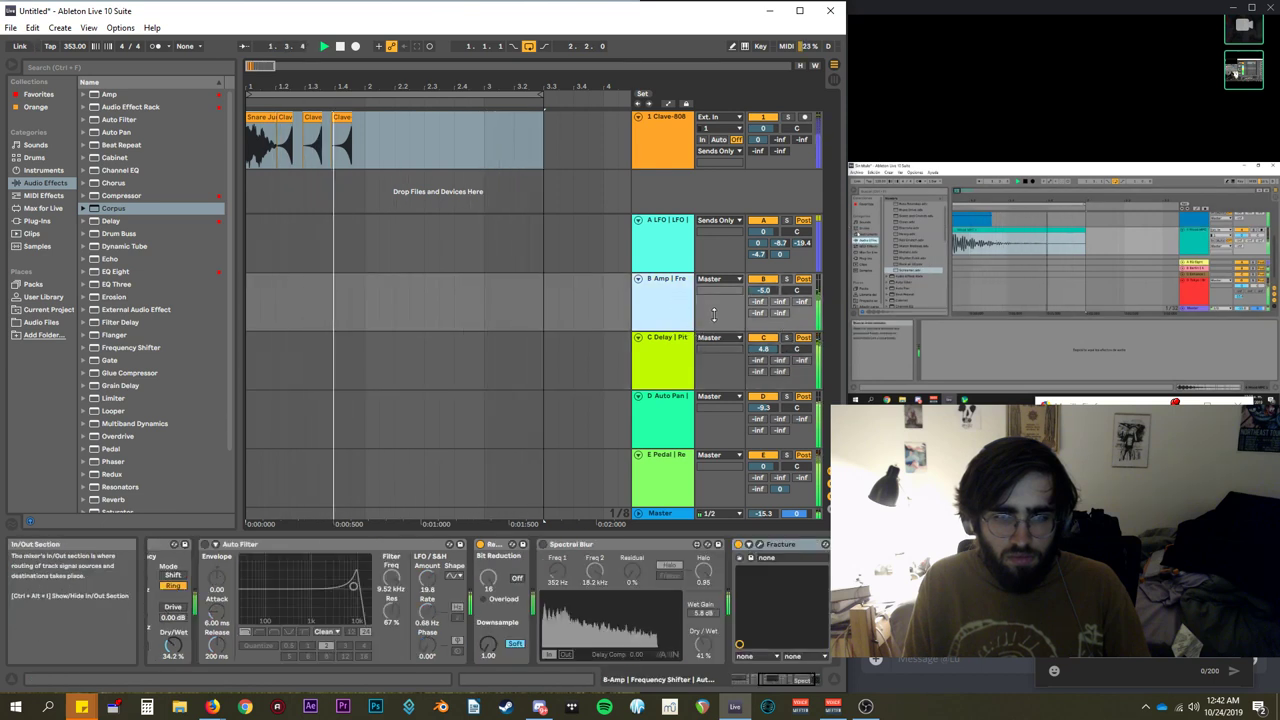
left_click(672, 363)
left_click(672, 557)
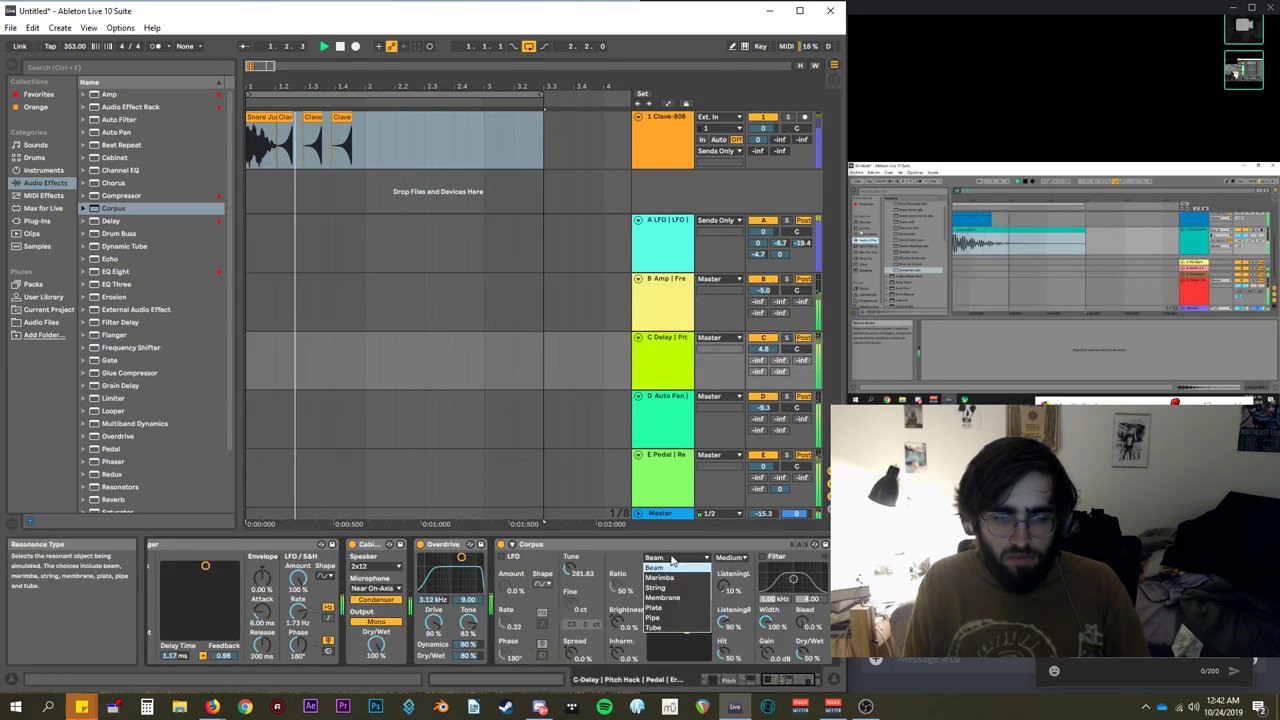
left_click(684, 608)
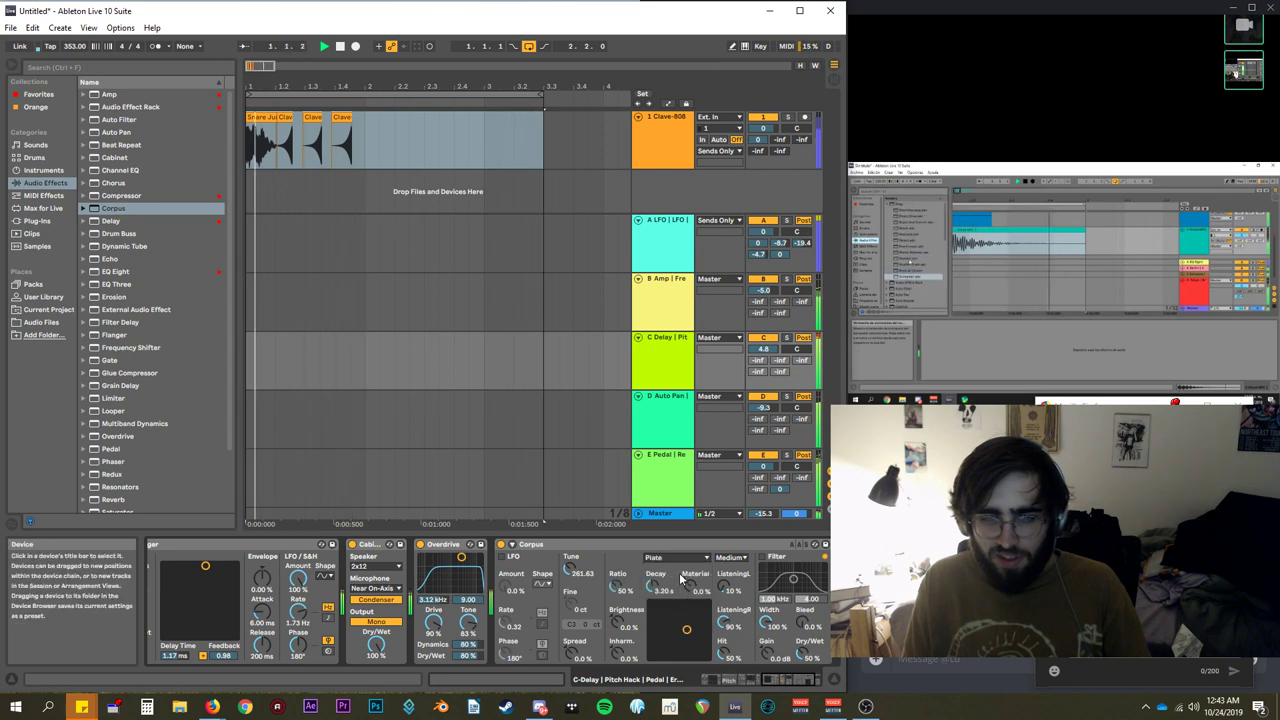
Sweep boosts through return E's EQ Eight, undoing the first trial and leaving the mid band at 318 Hz with 15.0 dB gain.
left_click(670, 317)
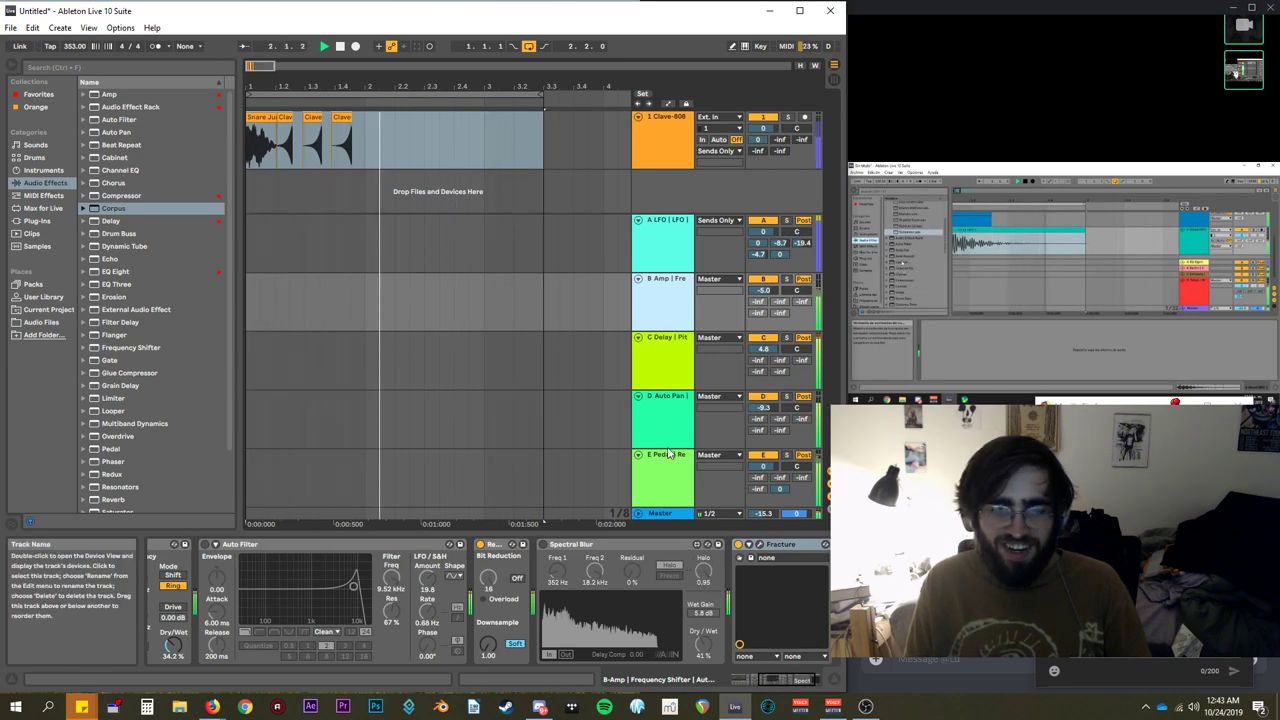
left_click(654, 476)
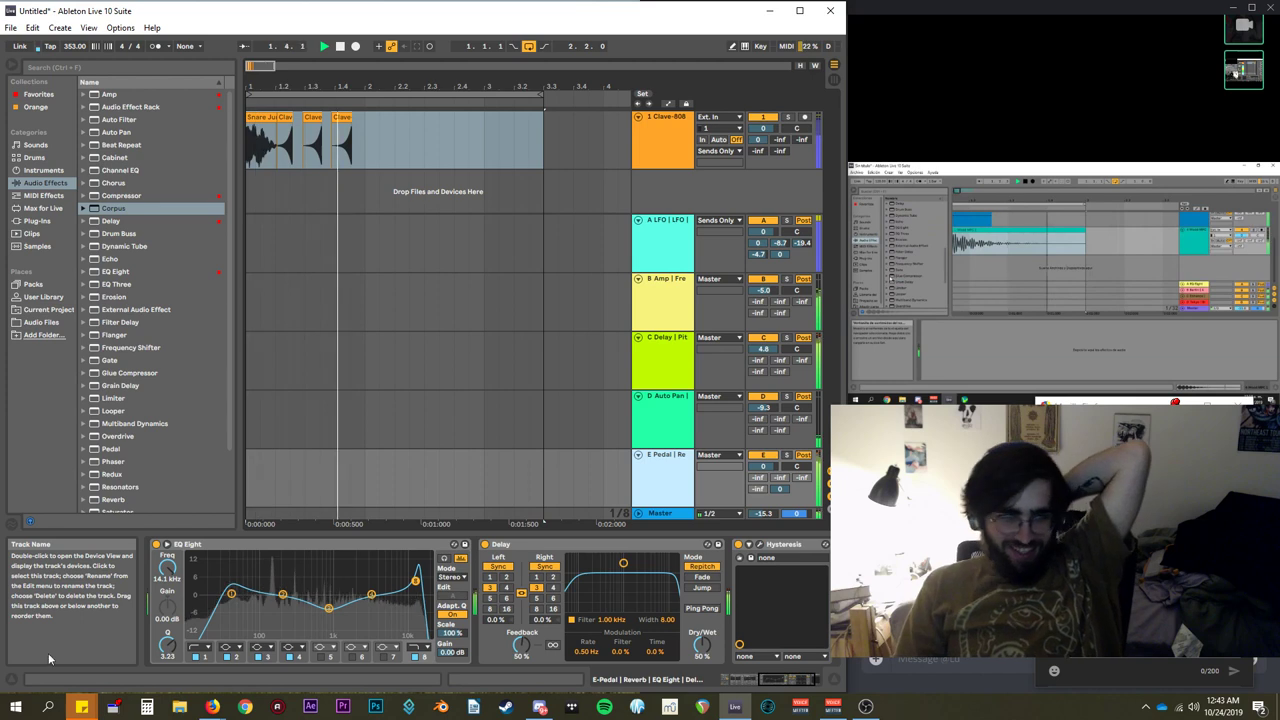
left_click_drag(283, 594, 324, 554)
key("ctrl+z")
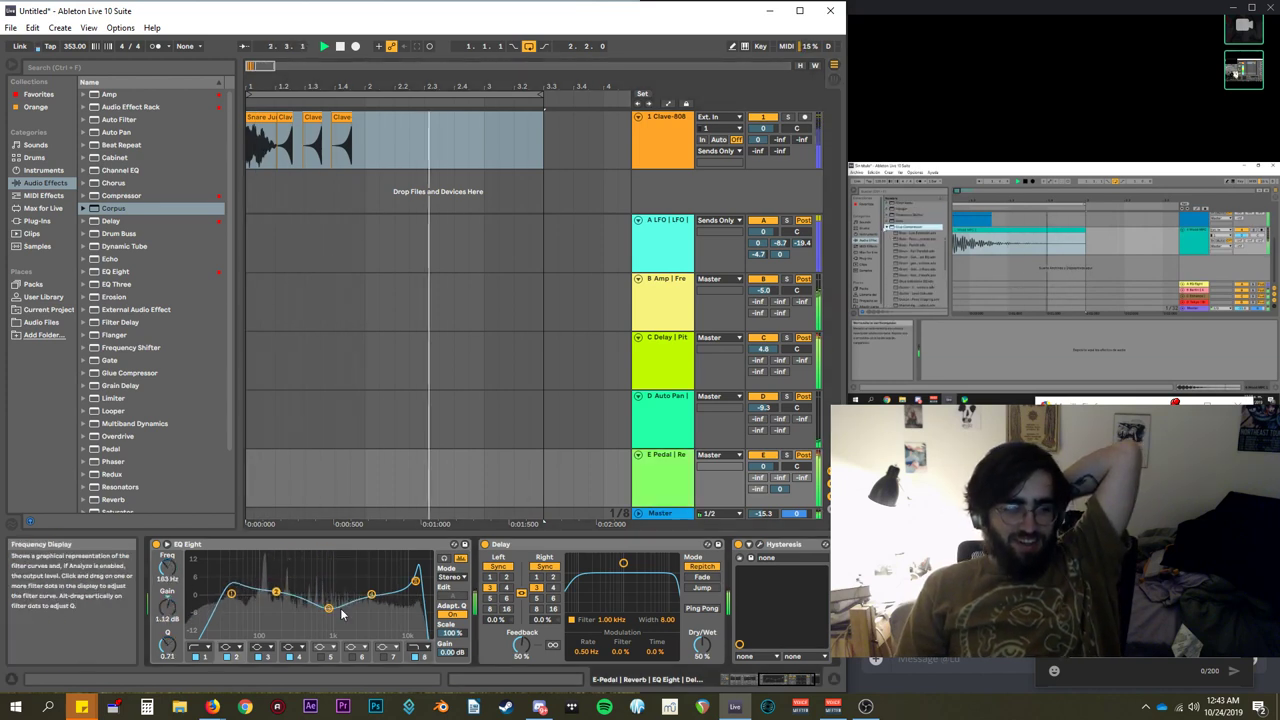
left_click_drag(329, 607, 348, 587)
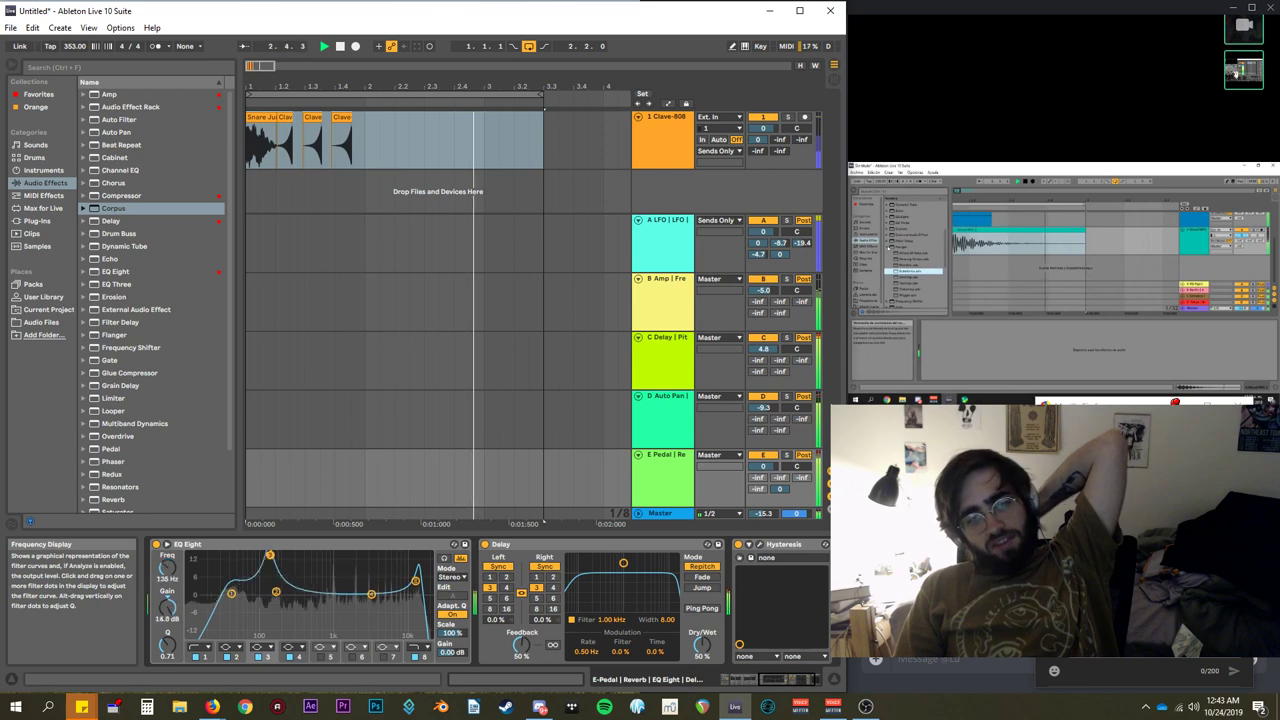
left_click_drag(269, 554, 228, 554)
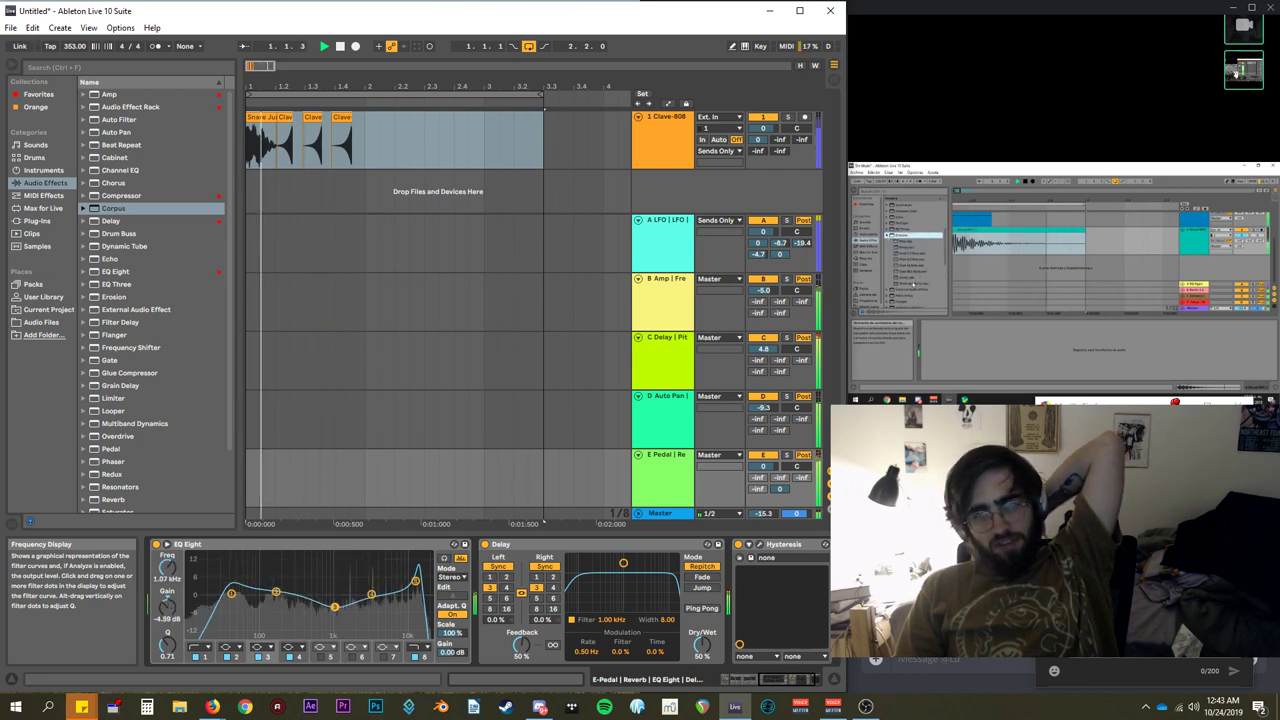
left_click_drag(335, 607, 385, 554)
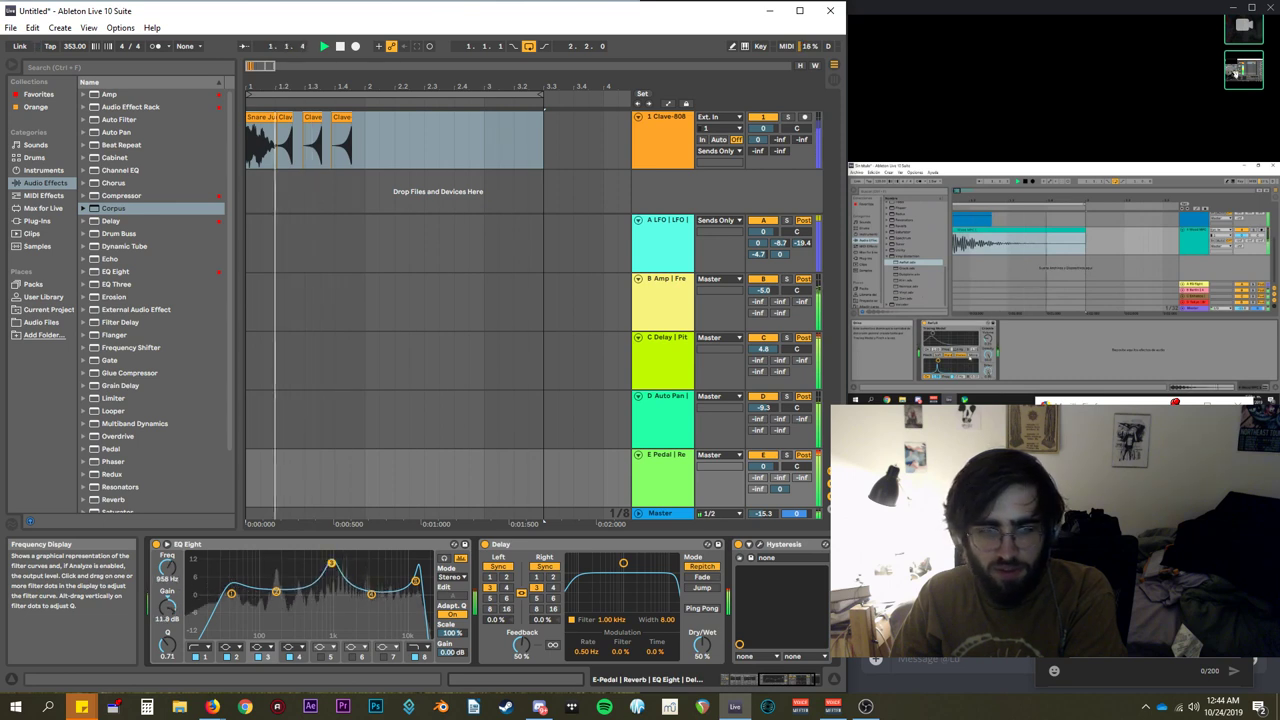
left_click_drag(331, 564, 242, 554)
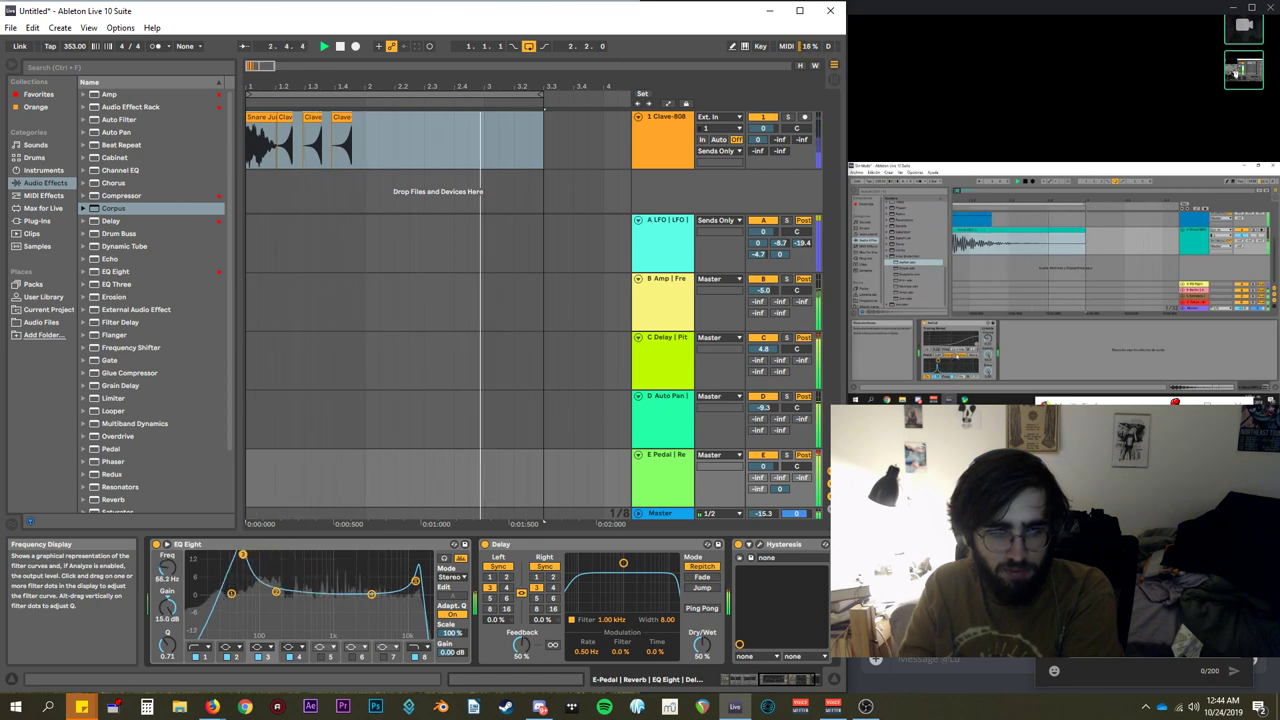
left_click_drag(336, 555, 296, 554)
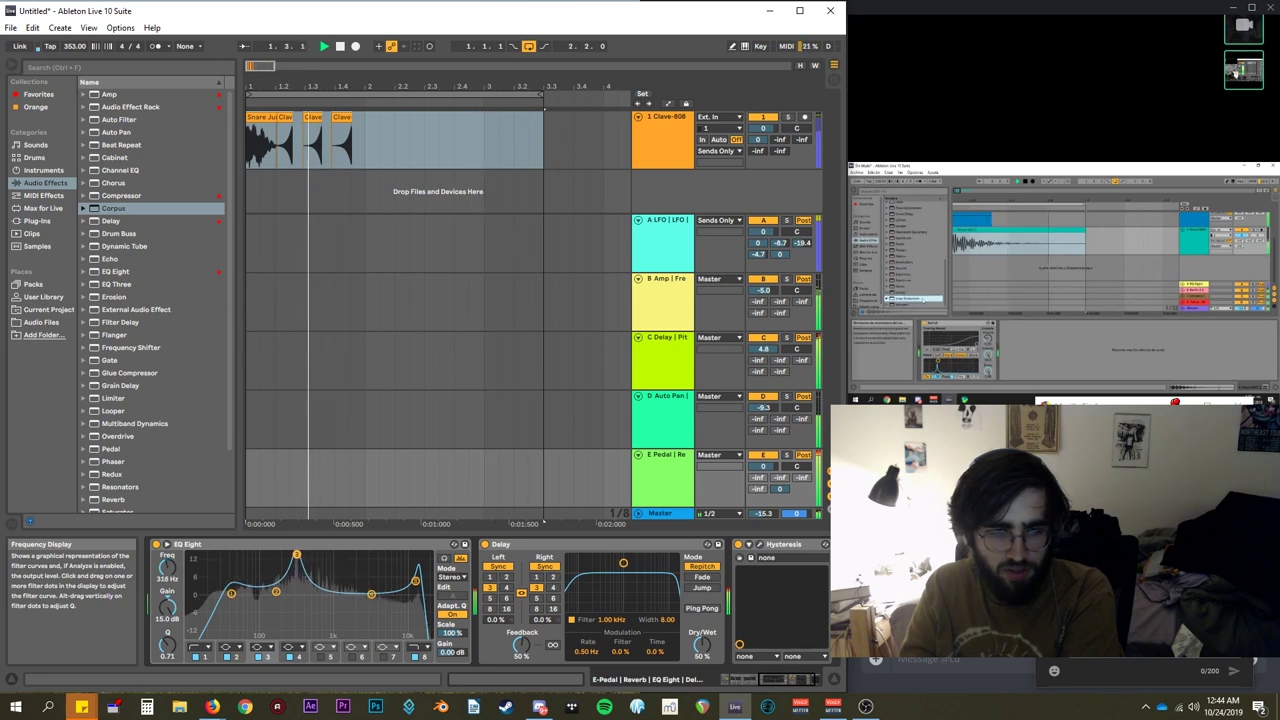
Review the device chains on returns D, C and B, comparing return B with Spectral Blur on and off.
left_click(680, 425)
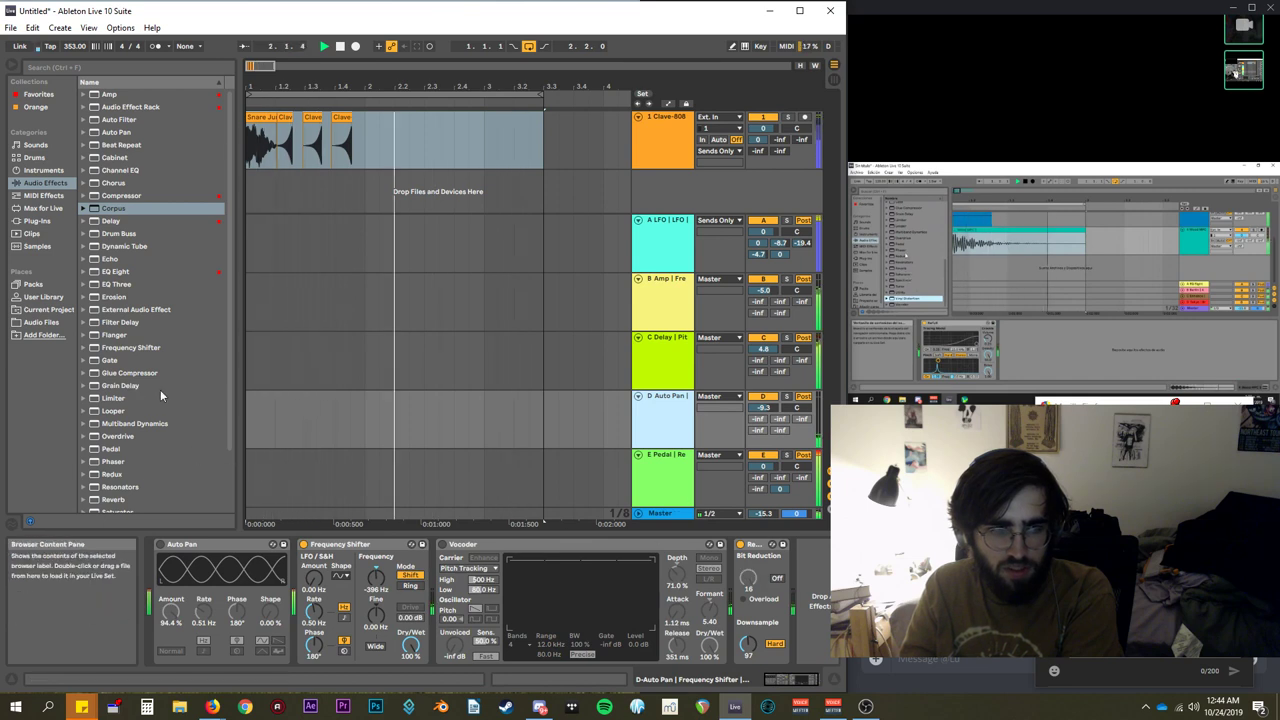
left_click(668, 380)
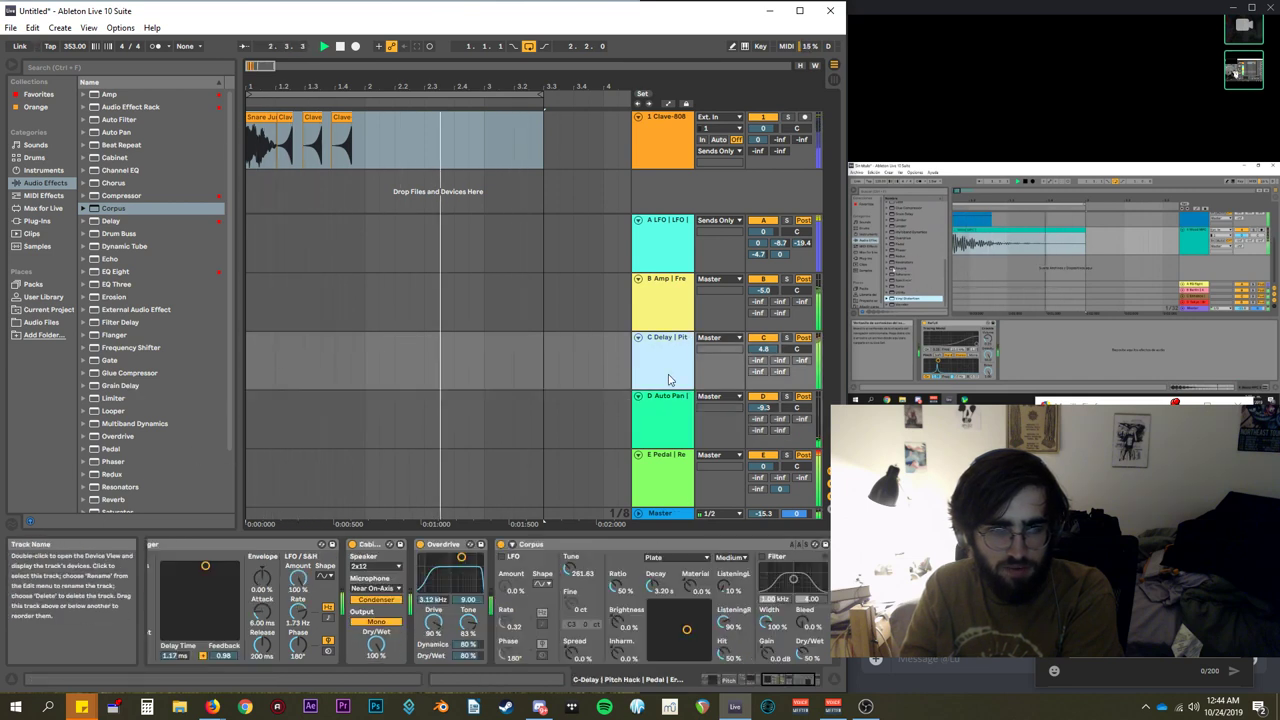
left_click(645, 303)
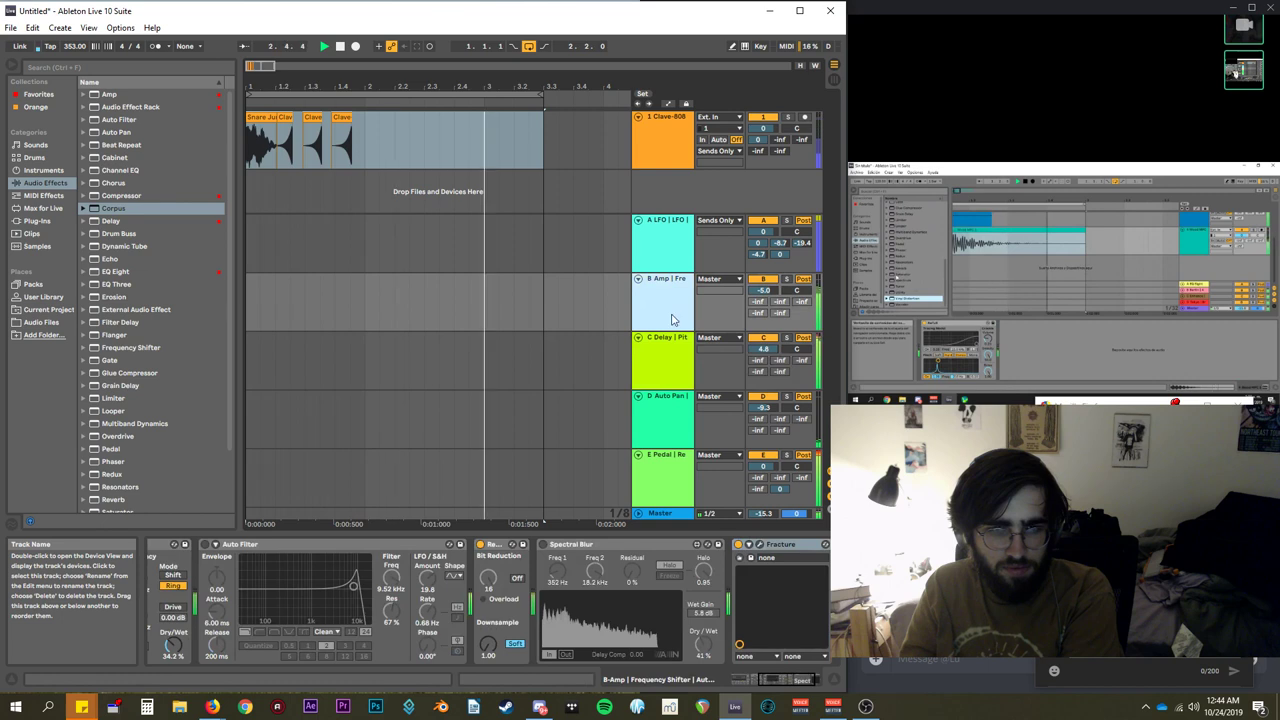
left_click(543, 545)
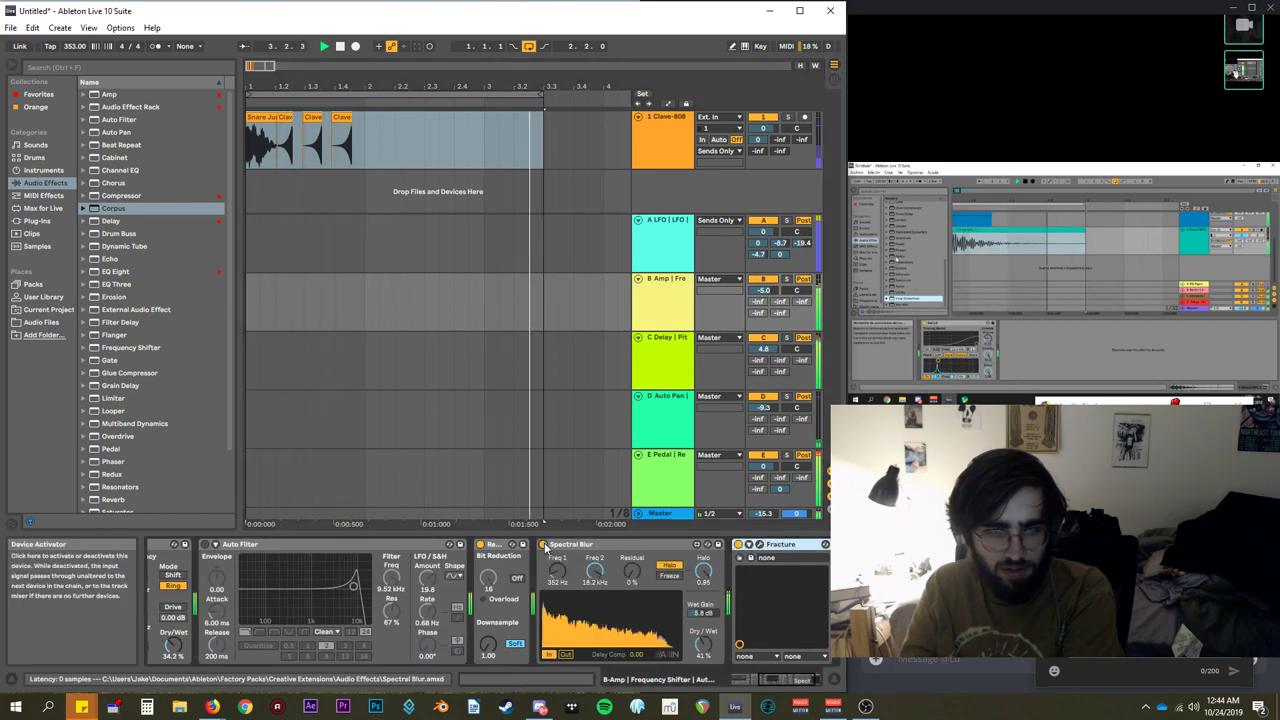
left_click(543, 545)
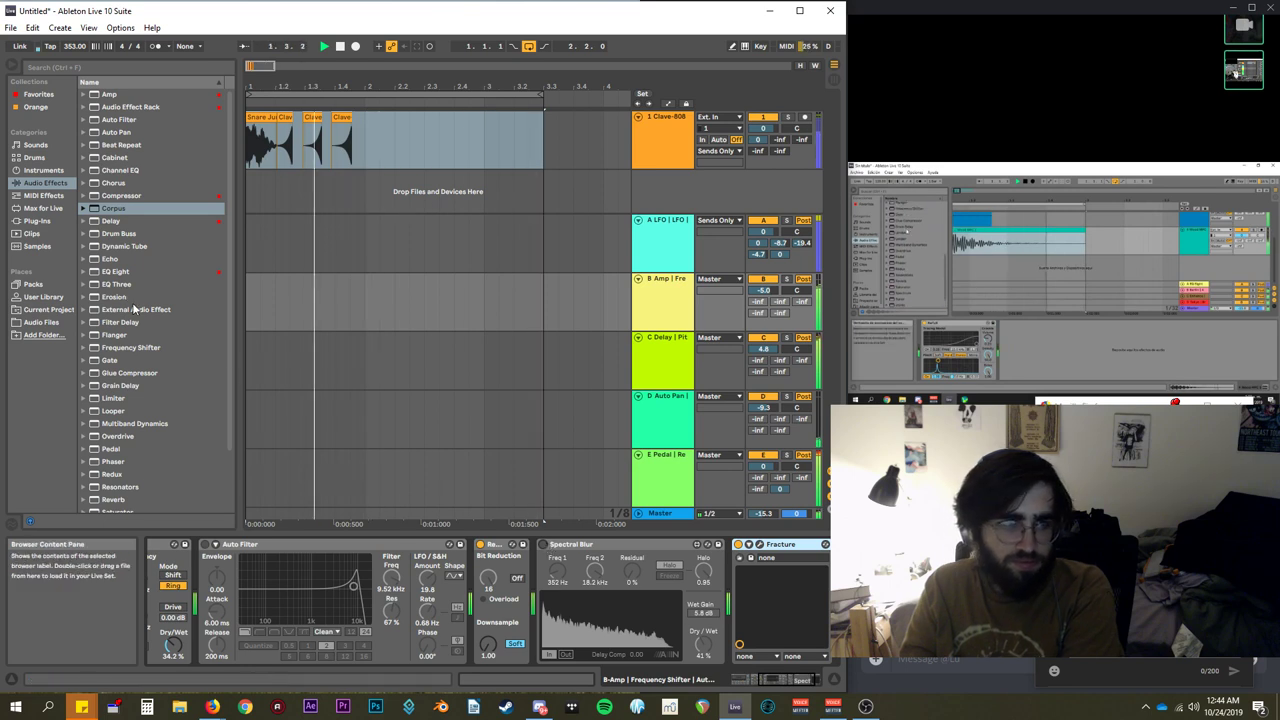
scroll(160, 340, "down", 3)
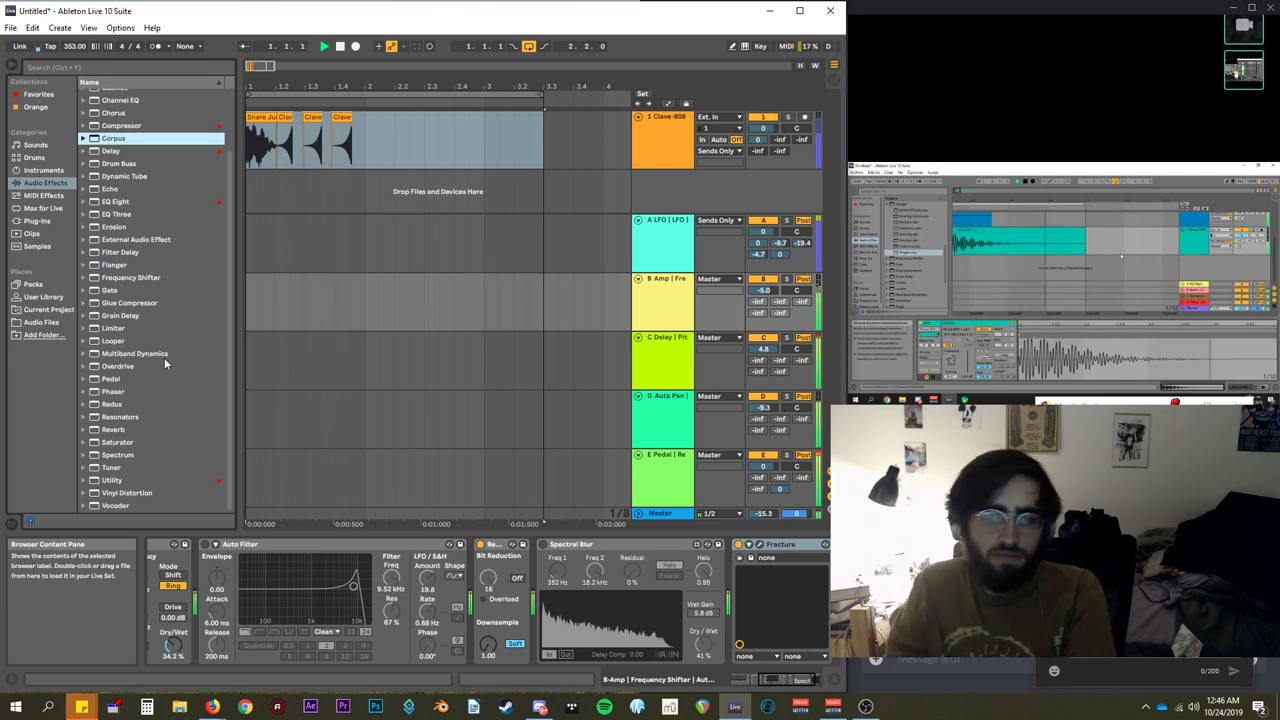
Set the second LFO on return A to a Random shape with a 3.30 Hz rate and 51.2% depth.
left_click(663, 257)
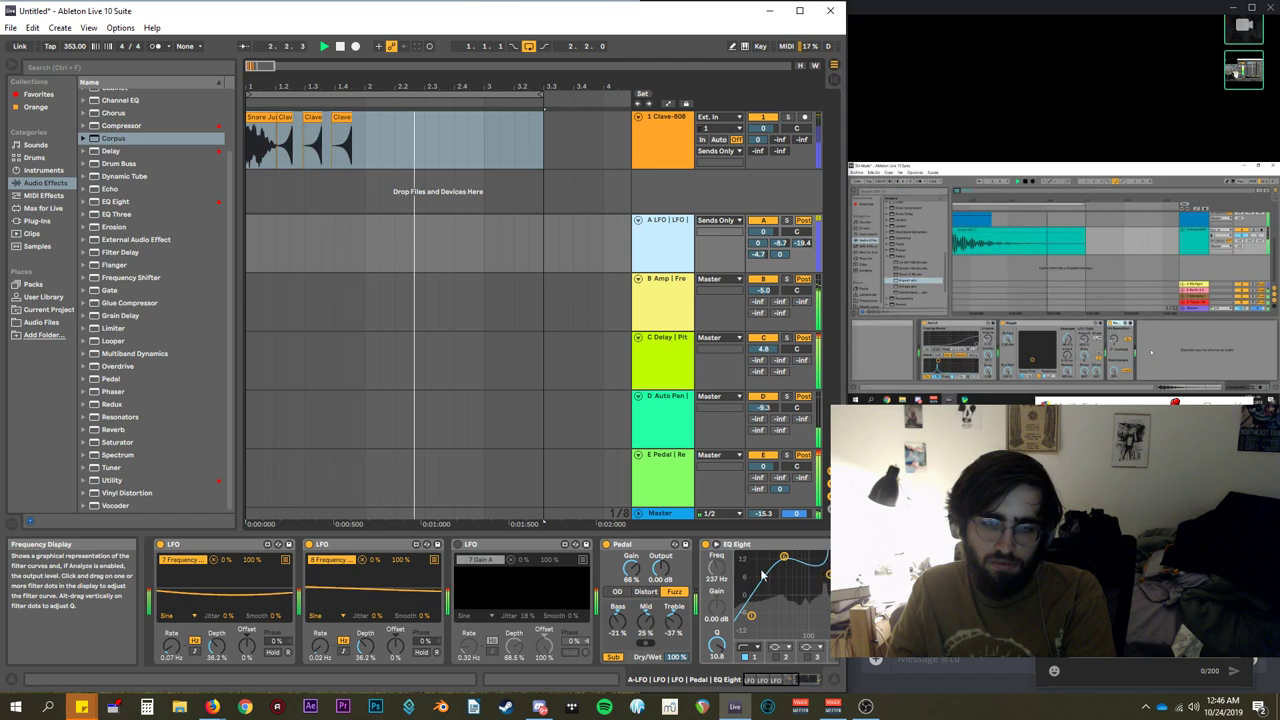
left_click(330, 615)
left_click(336, 681)
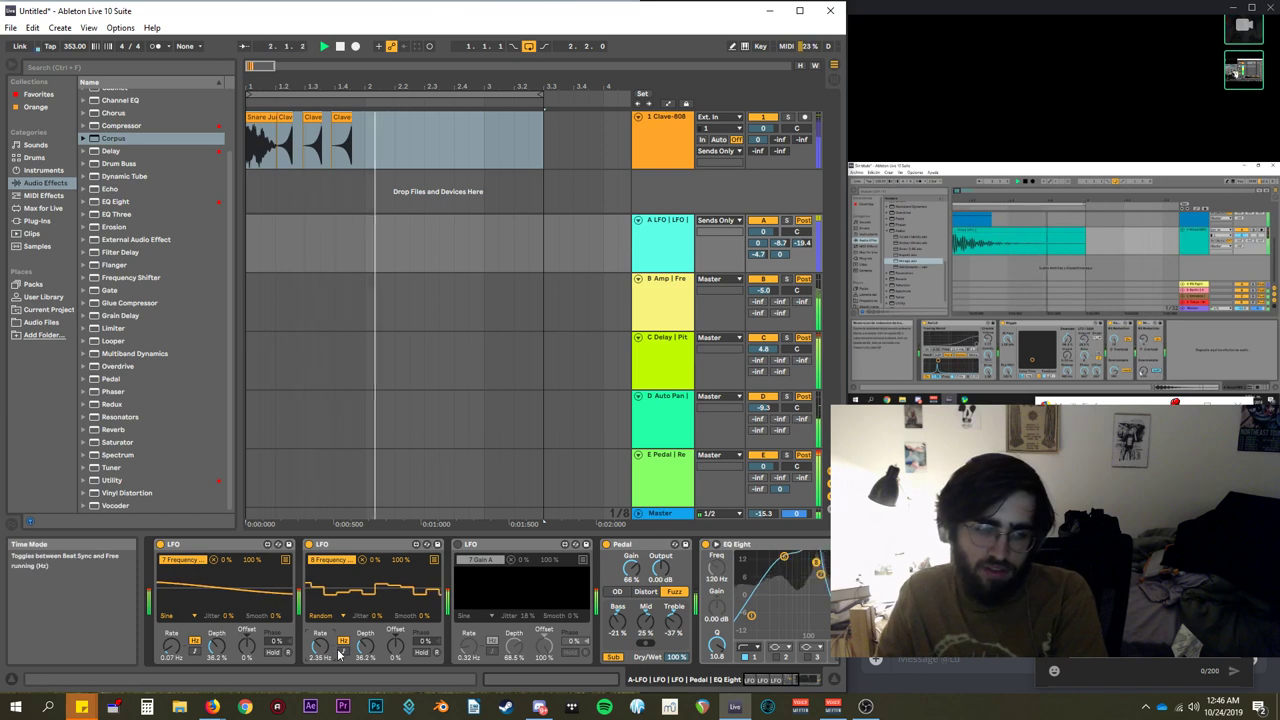
left_click_drag(322, 648, 322, 609)
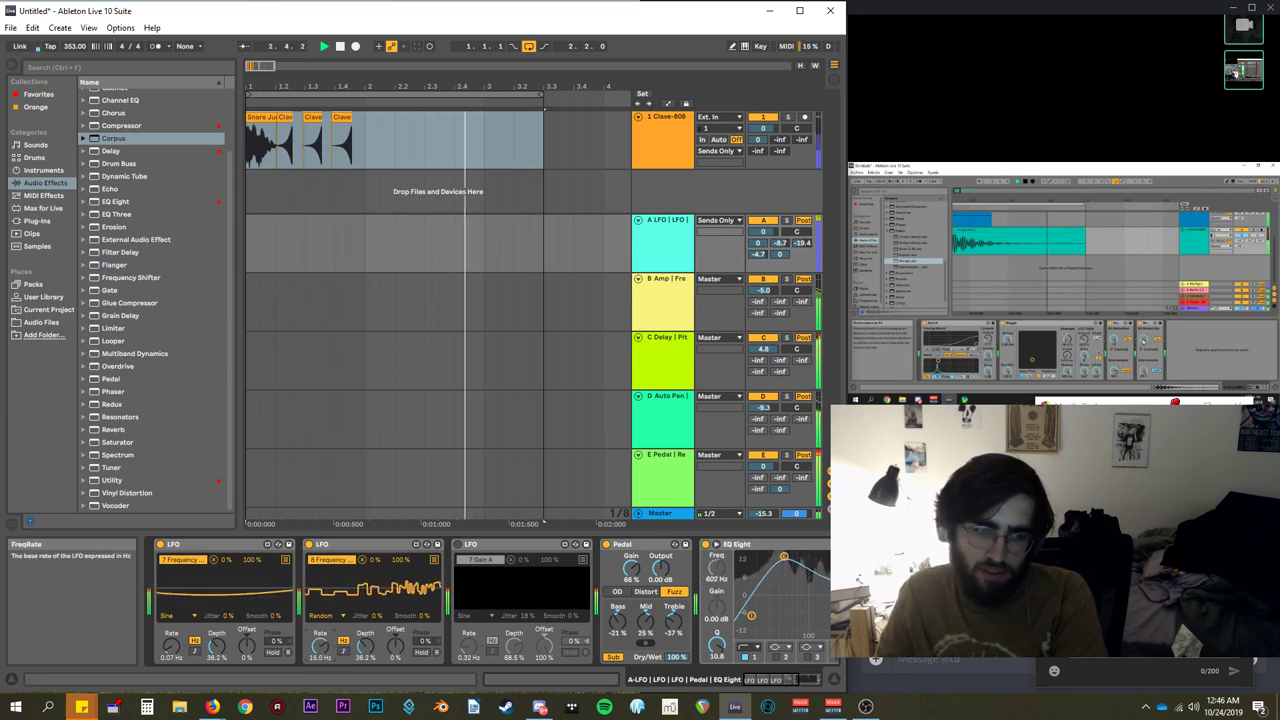
left_click_drag(365, 647, 365, 620)
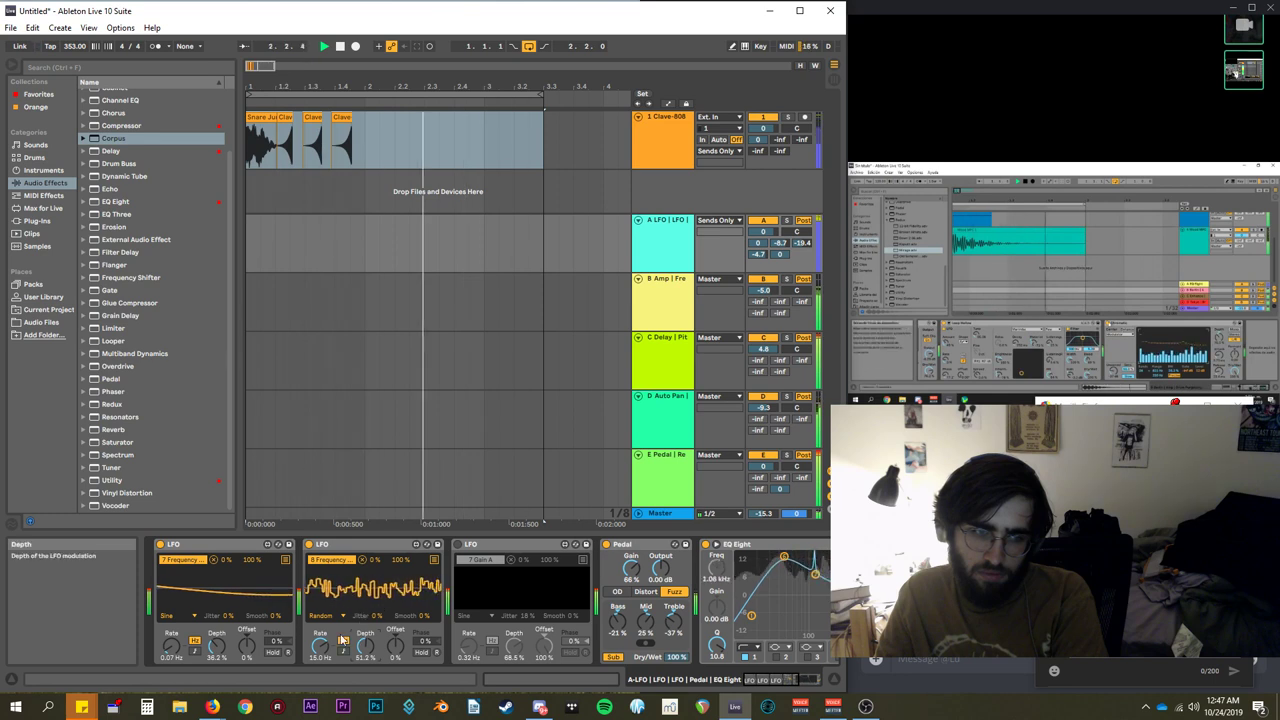
left_click_drag(330, 650, 330, 678)
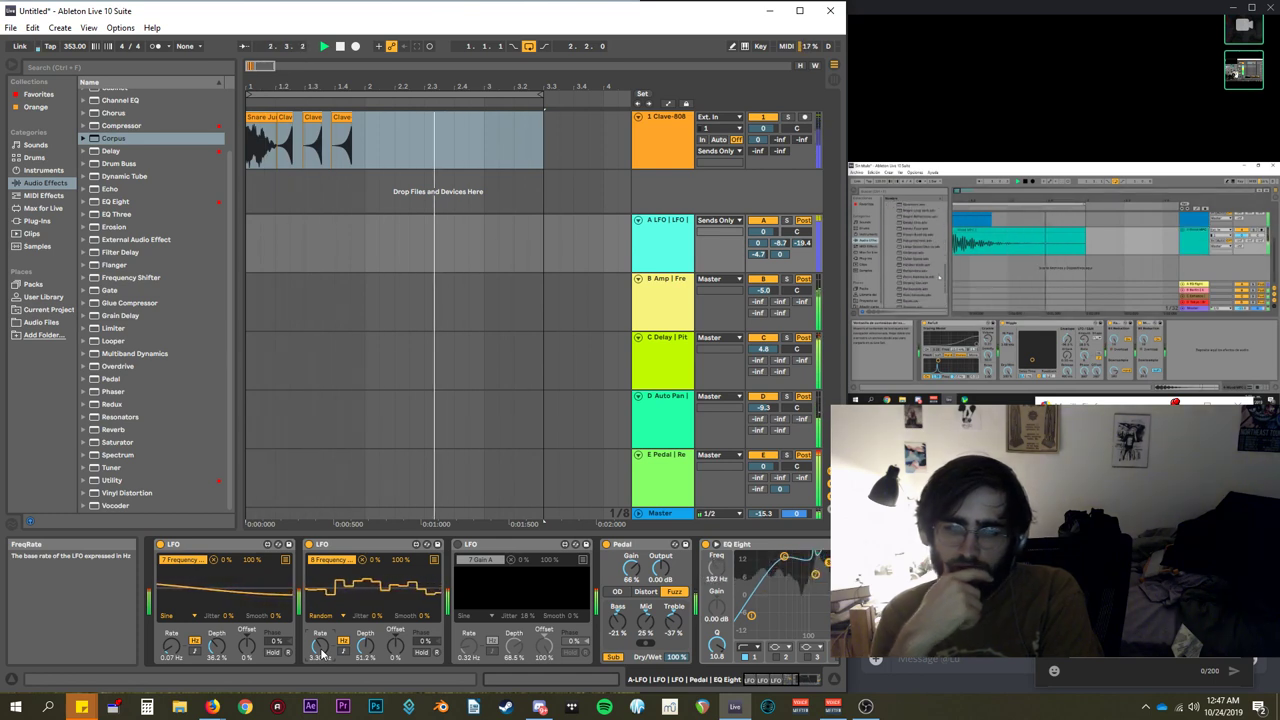
Stop playback and lower the self-sends of returns A and E and the master volume to -inf.
key("space")
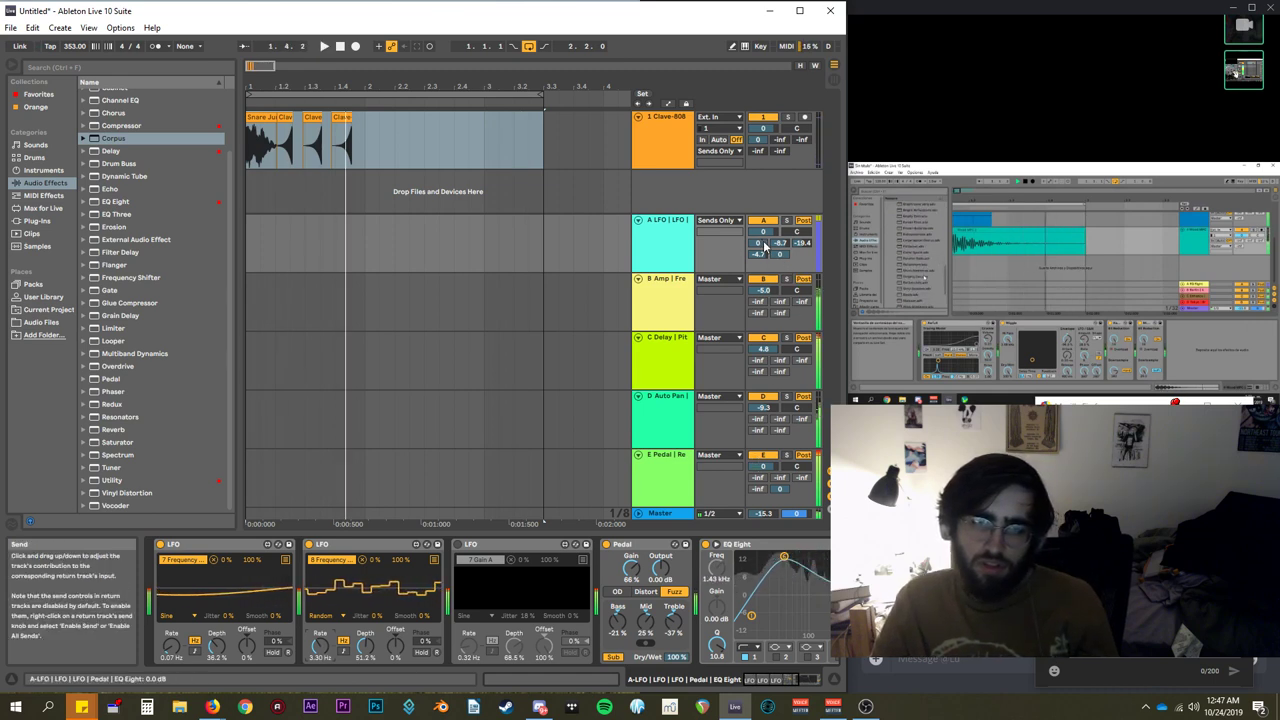
left_click_drag(765, 245, 765, 545)
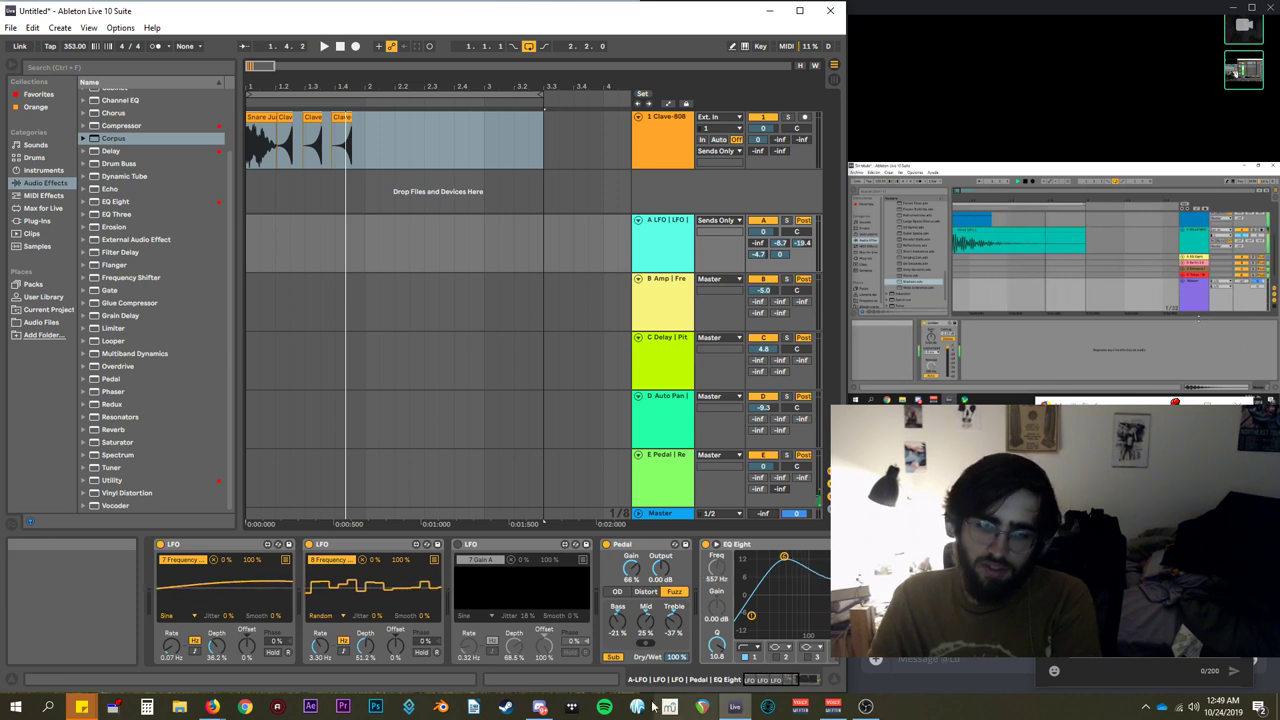
Switch to the YouTube Studio live streaming page in Firefox, move the pop-out chat window aside and end the stream.
left_click(540, 707)
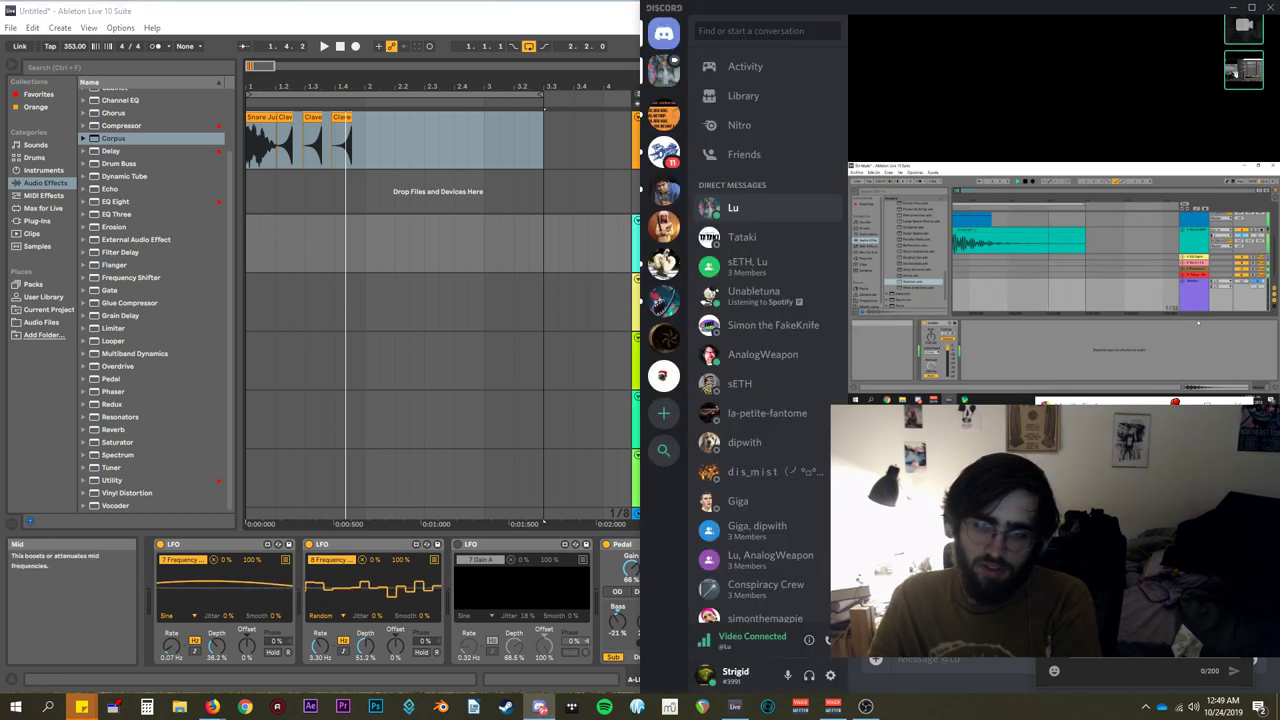
left_click_drag(1121, 409, 824, 330)
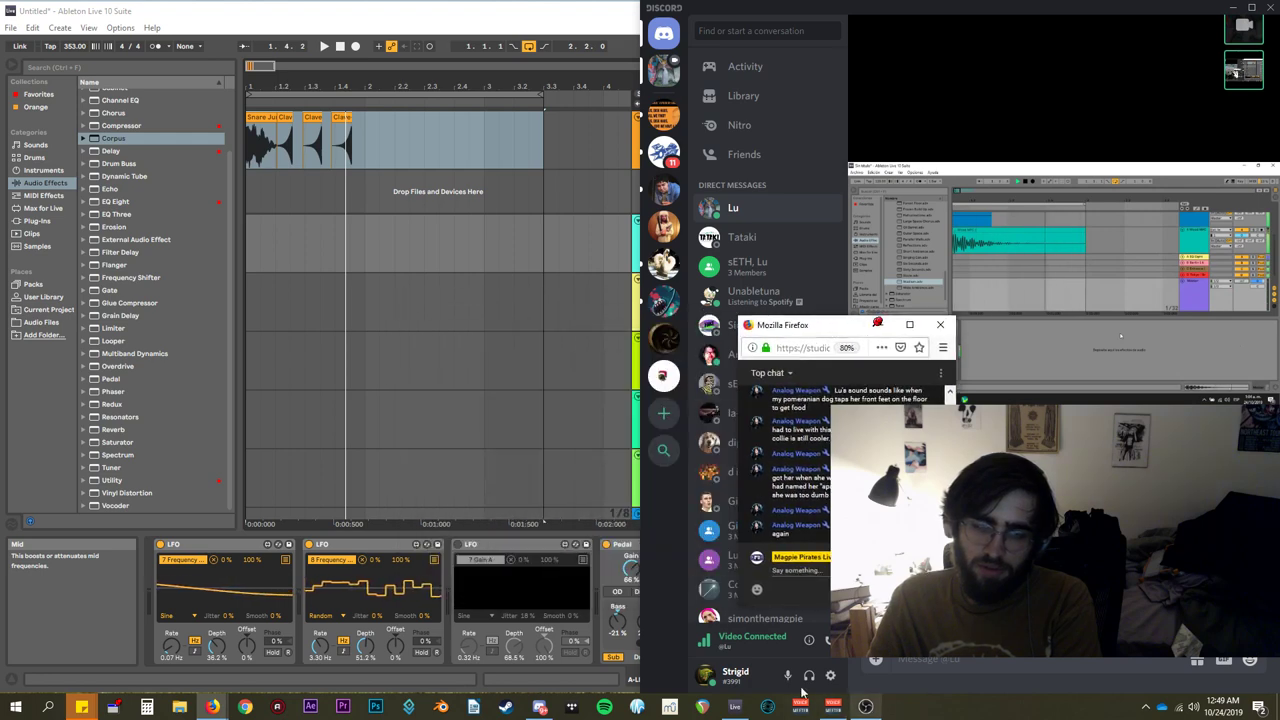
mouse_move(215, 693)
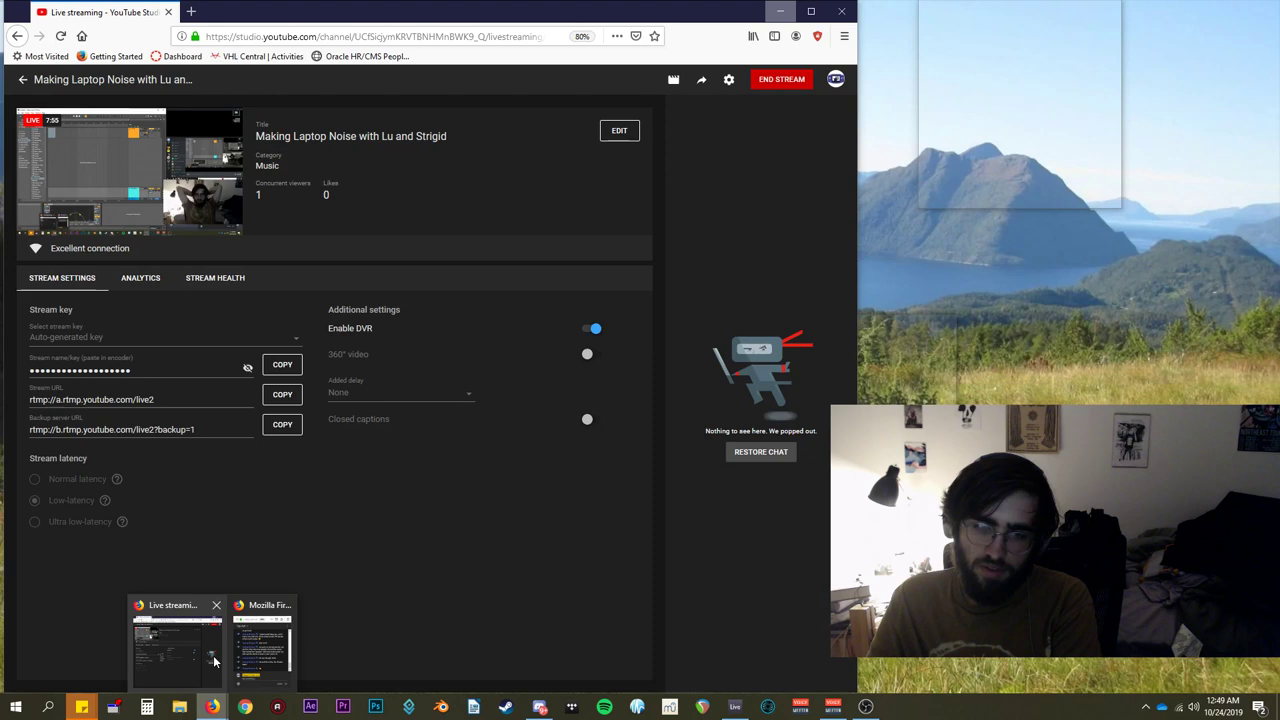
left_click(214, 660)
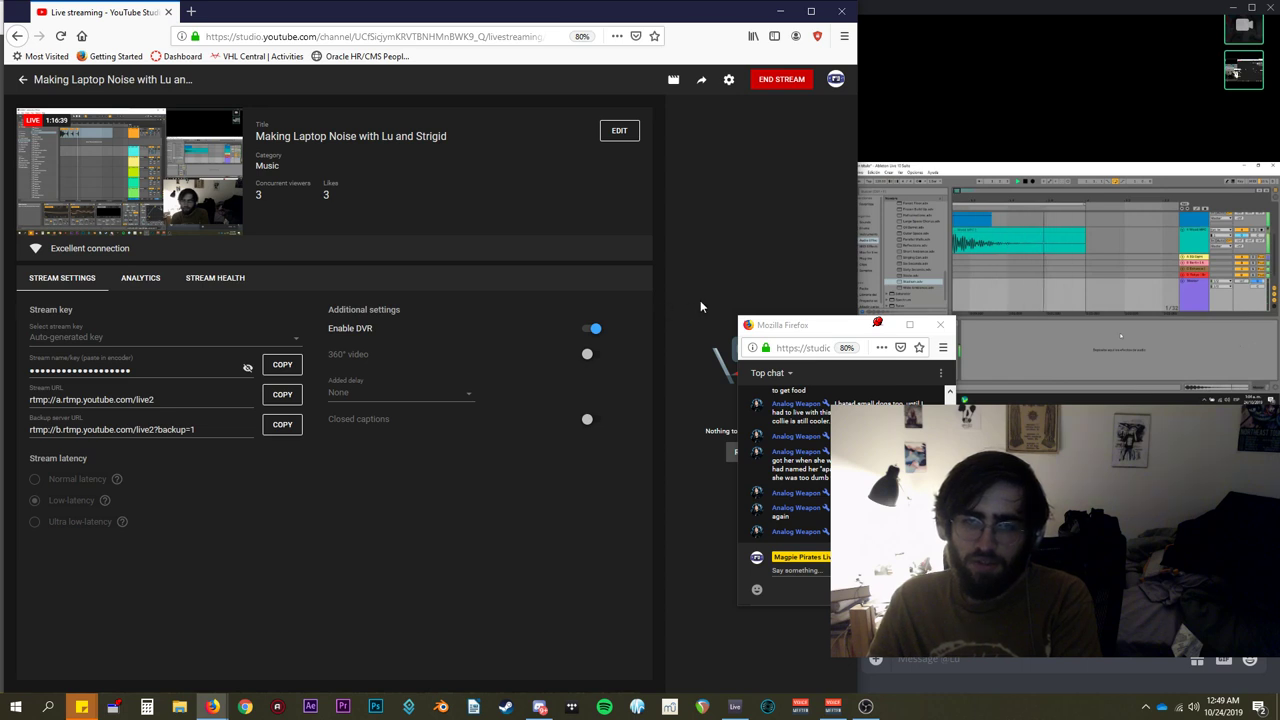
left_click_drag(797, 329, 968, 370)
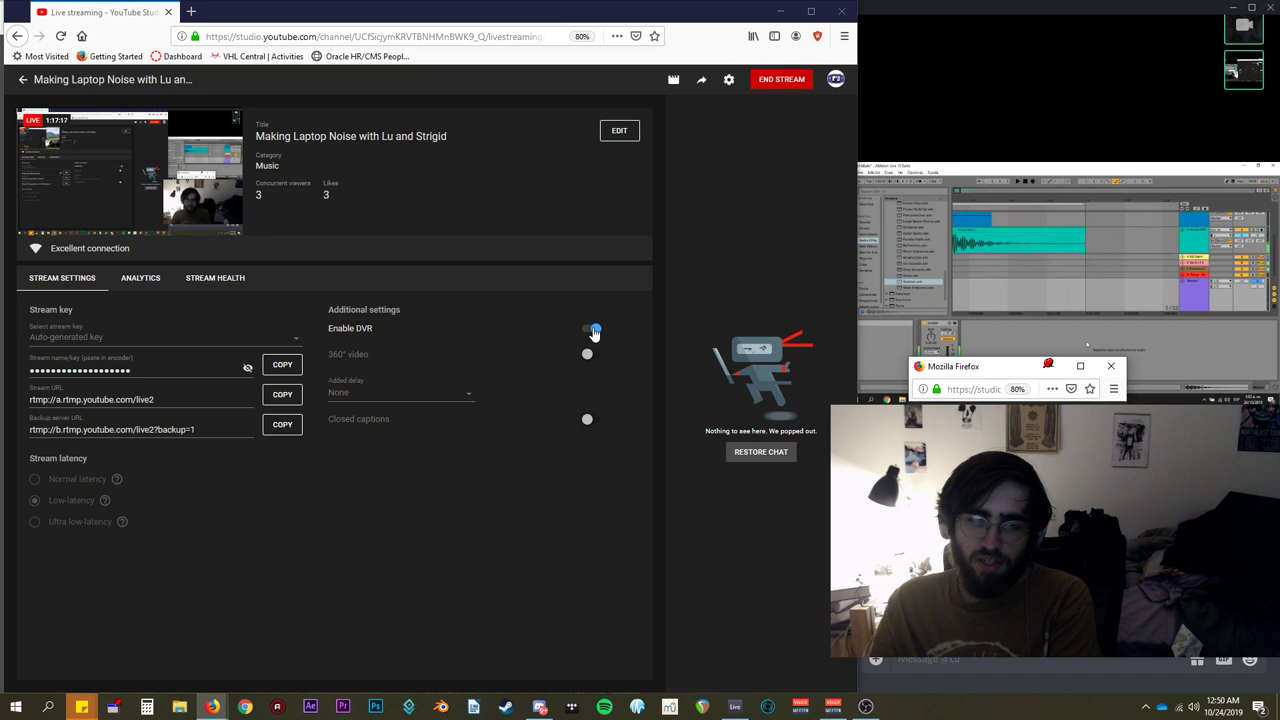
left_click(761, 82)
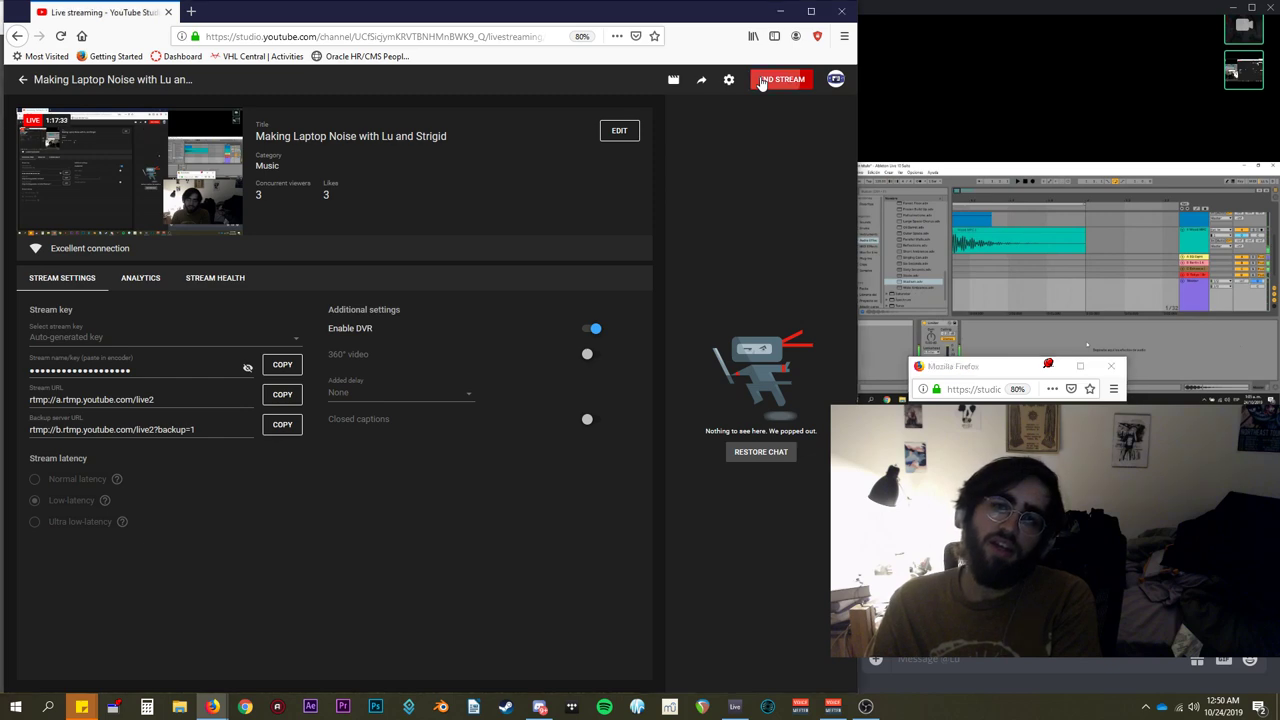